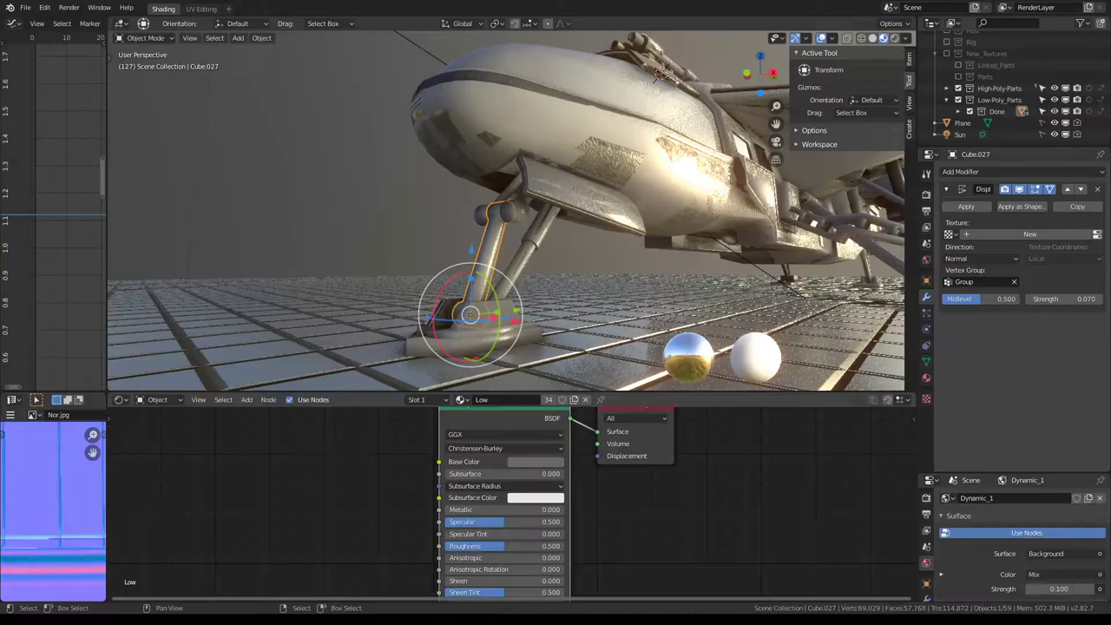
Zoom in on the landing-gear strut and select the inner rod Cylinder.013
{"action": "scroll", "coordinate": [621, 199], "scroll_direction": "up", "scroll_amount": 5}
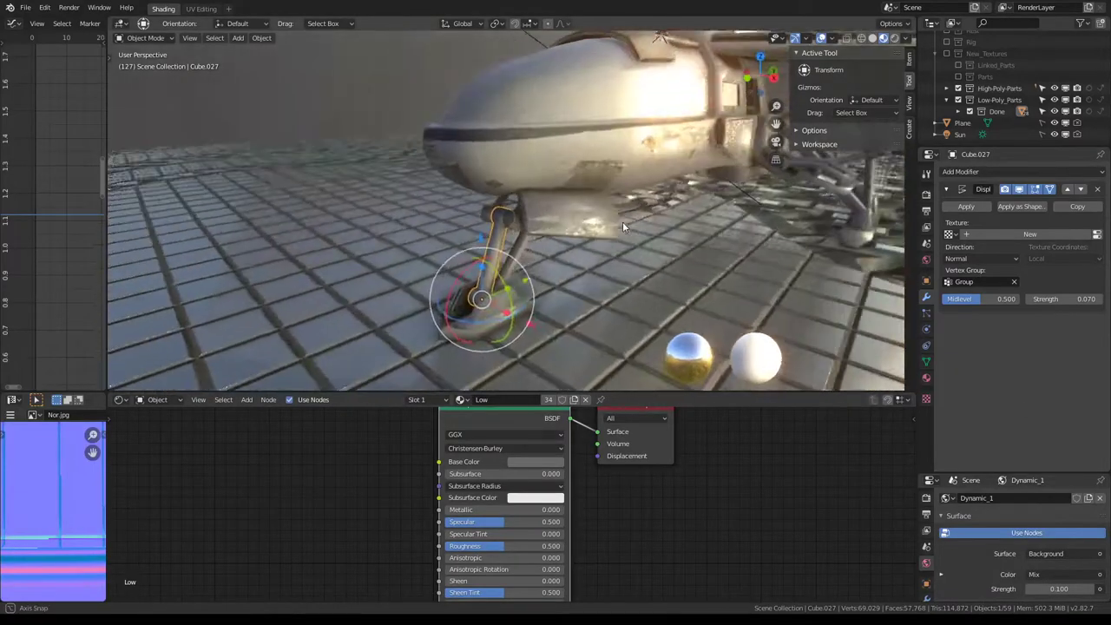
{"action": "mouse_move", "coordinate": [622, 221]}
{"action": "middle_mouse_down"}
{"action": "mouse_move", "coordinate": [502, 201]}
{"action": "mouse_move", "coordinate": [584, 174]}
{"action": "mouse_move", "coordinate": [529, 201]}
{"action": "mouse_move", "coordinate": [542, 218]}
{"action": "mouse_move", "coordinate": [503, 204]}
{"action": "mouse_move", "coordinate": [363, 90]}
{"action": "mouse_move", "coordinate": [220, 9]}
{"action": "mouse_move", "coordinate": [108, 33]}
{"action": "middle_mouse_up"}
{"action": "left_click", "coordinate": [584, 175]}
{"action": "left_click", "coordinate": [541, 219]}
Inspect Cylinder.013 in Weight Paint with the face mask on, then return to Object Mode
{"action": "left_click", "coordinate": [141, 39]}
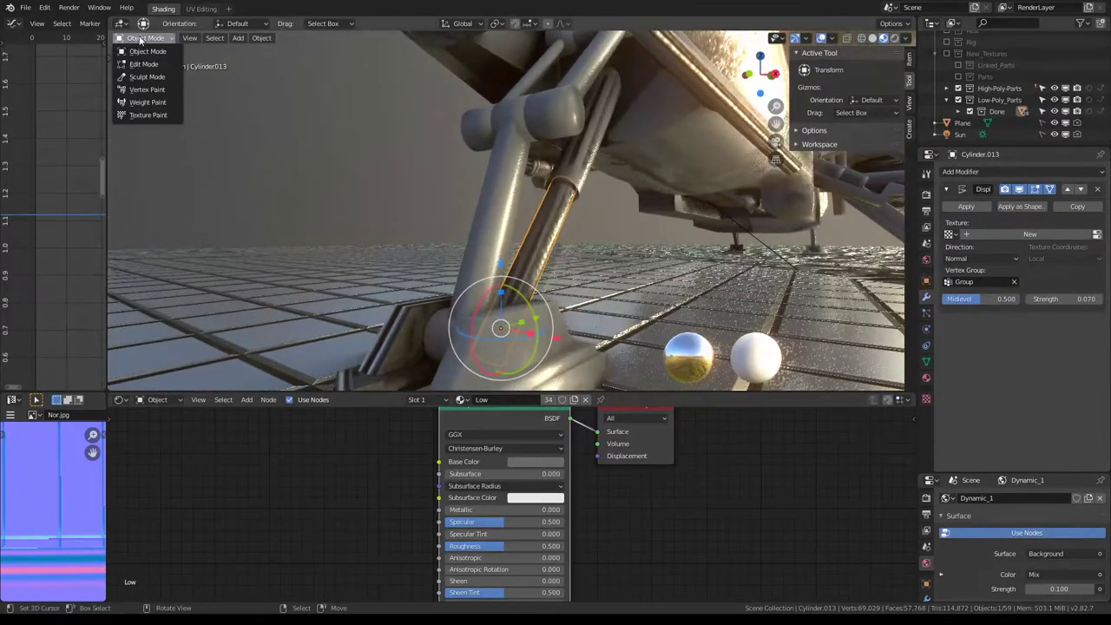
{"action": "left_click", "coordinate": [149, 102]}
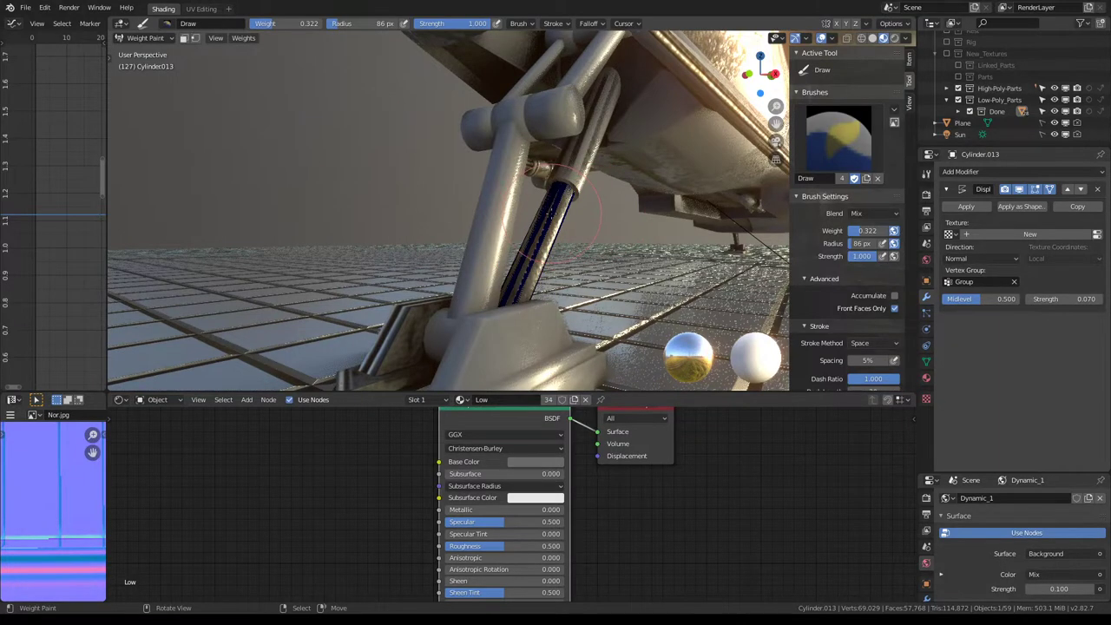
{"action": "left_click", "coordinate": [187, 40]}
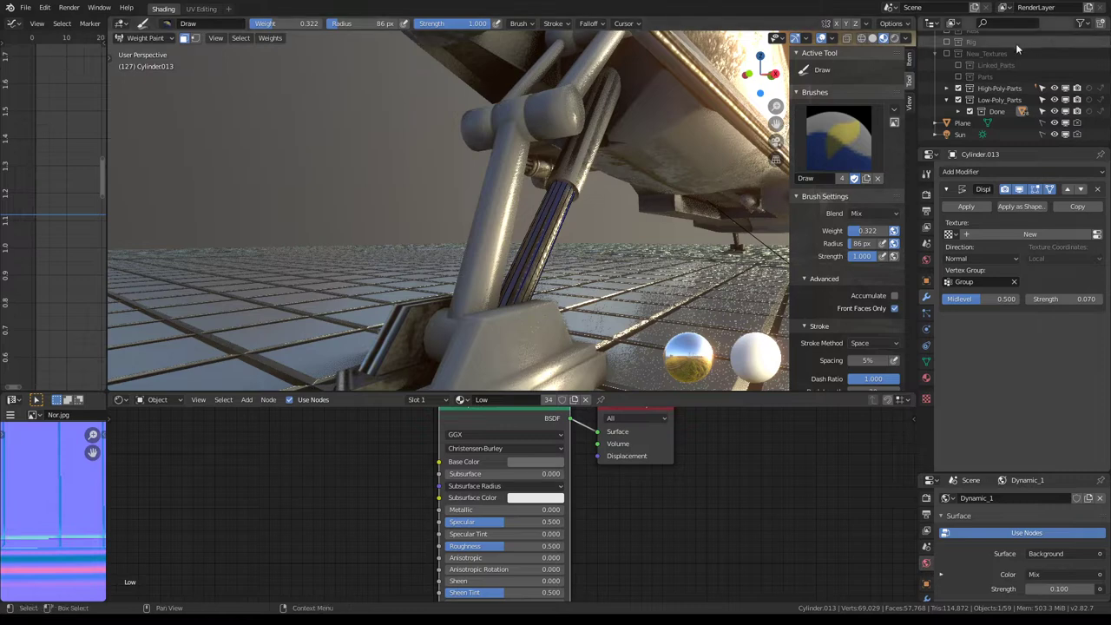
{"action": "left_click", "coordinate": [144, 38]}
{"action": "left_click", "coordinate": [143, 51]}
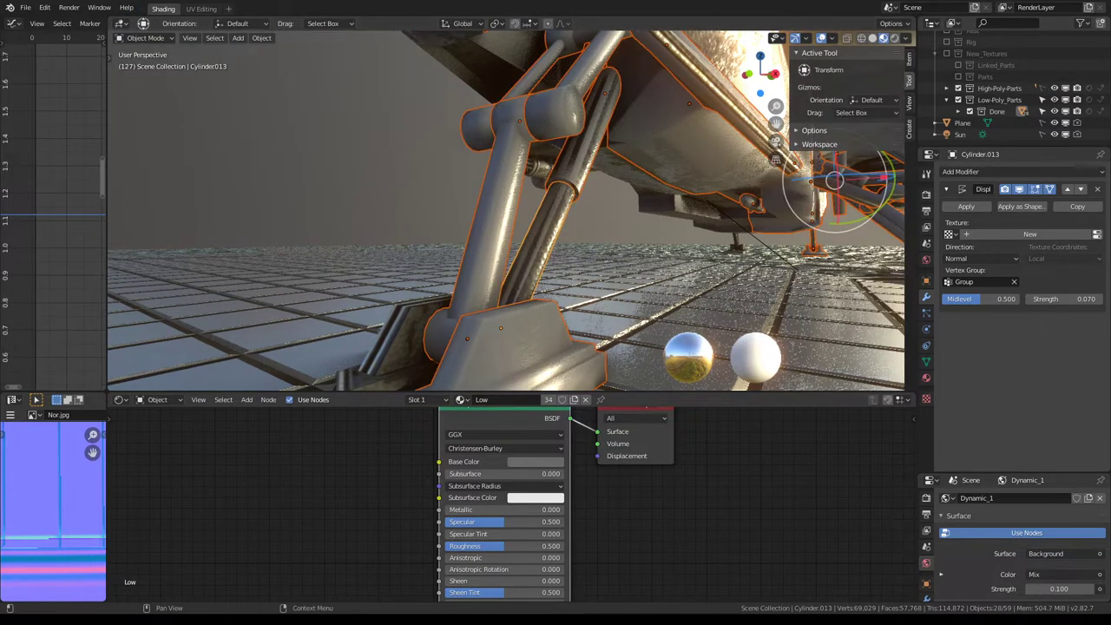
Put Cylinder.013 into Weight Paint mode after a brief pass through Edit Mode
{"action": "middle_click_drag", "start_coordinate": [591, 217], "coordinate": [612, 196]}
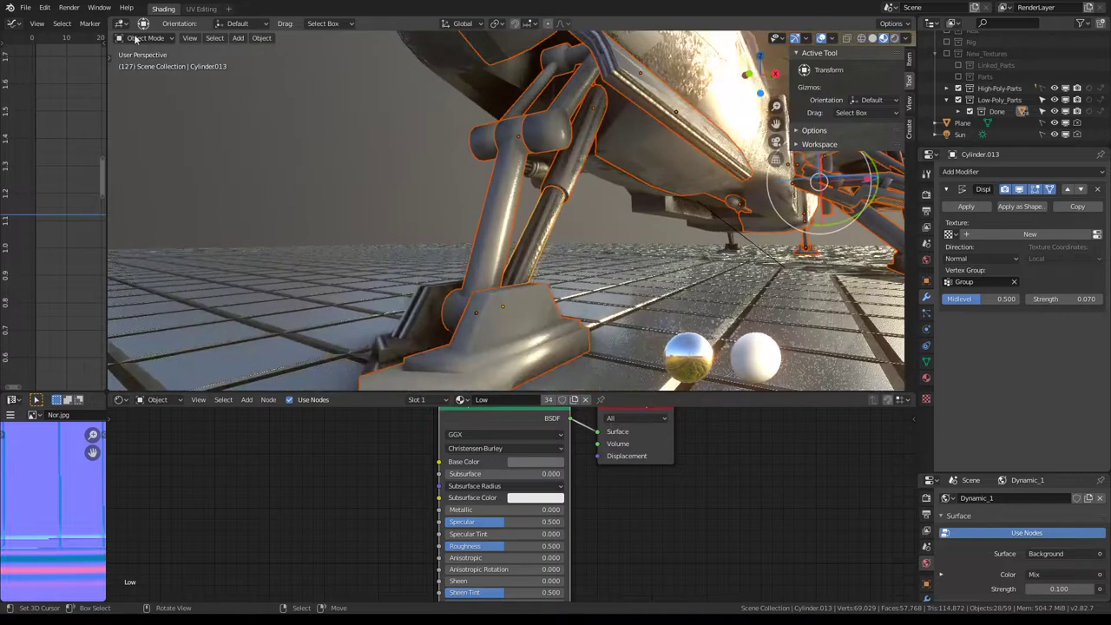
{"action": "left_click", "coordinate": [136, 39]}
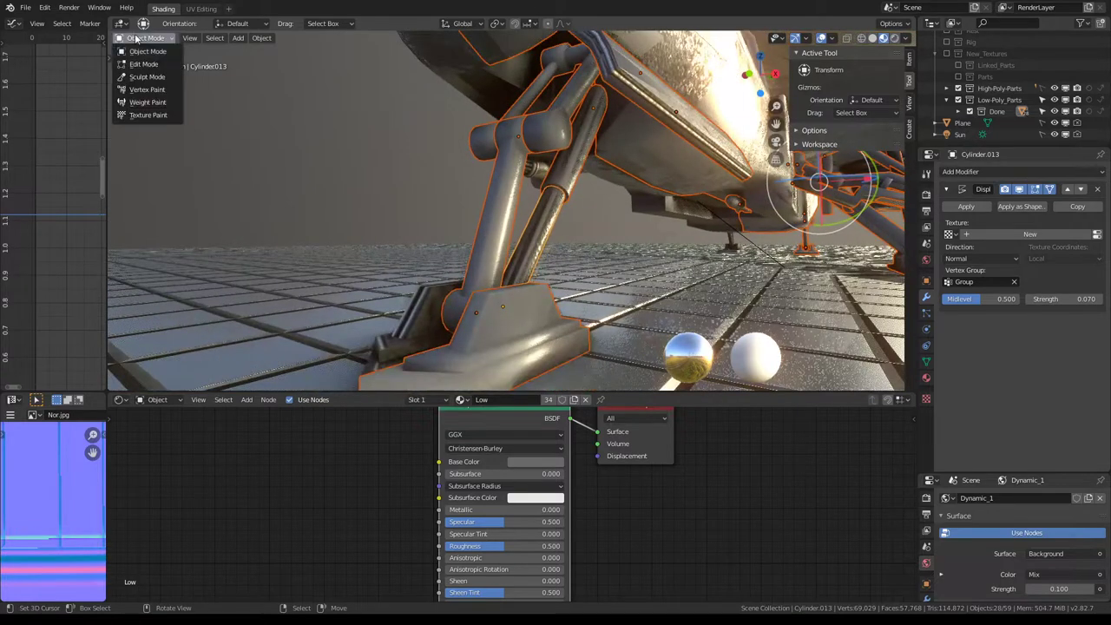
{"action": "left_click", "coordinate": [148, 102]}
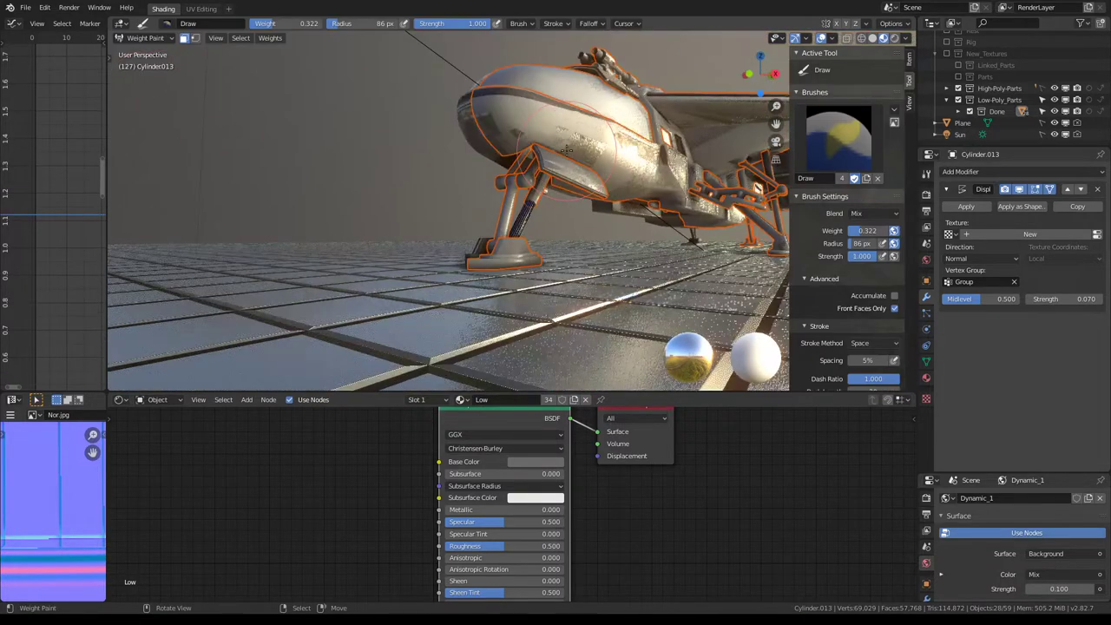
{"action": "scroll", "coordinate": [568, 149], "scroll_direction": "up", "scroll_amount": 2}
{"action": "left_click", "coordinate": [143, 38]}
{"action": "left_click", "coordinate": [143, 64]}
{"action": "scroll", "coordinate": [540, 237], "scroll_direction": "up", "scroll_amount": 3}
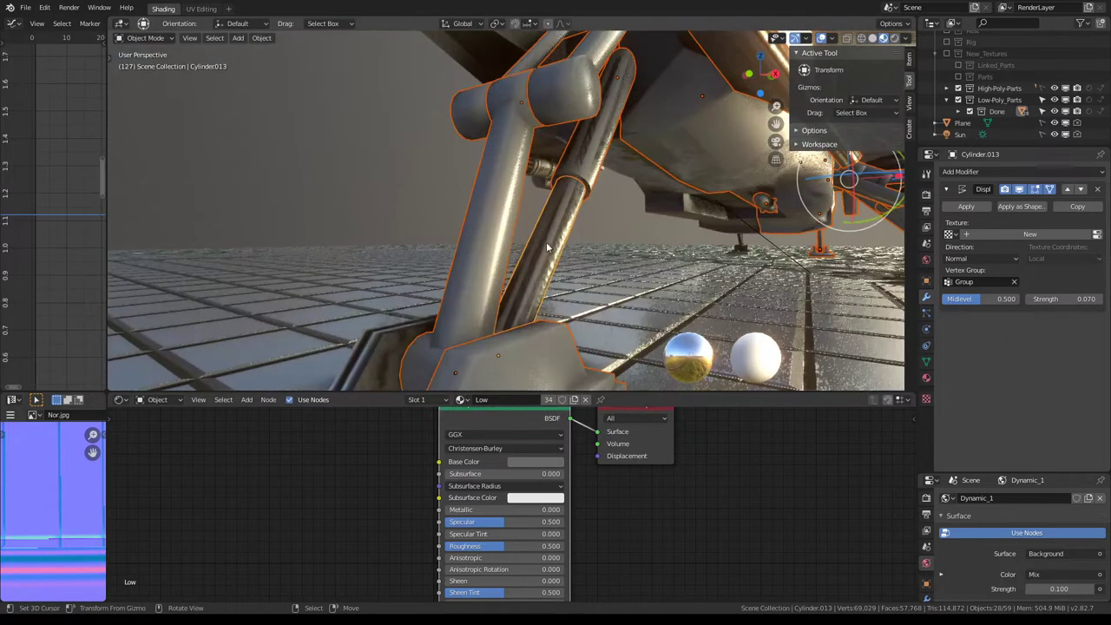
{"action": "middle_click_drag", "start_coordinate": [541, 237], "coordinate": [549, 223]}
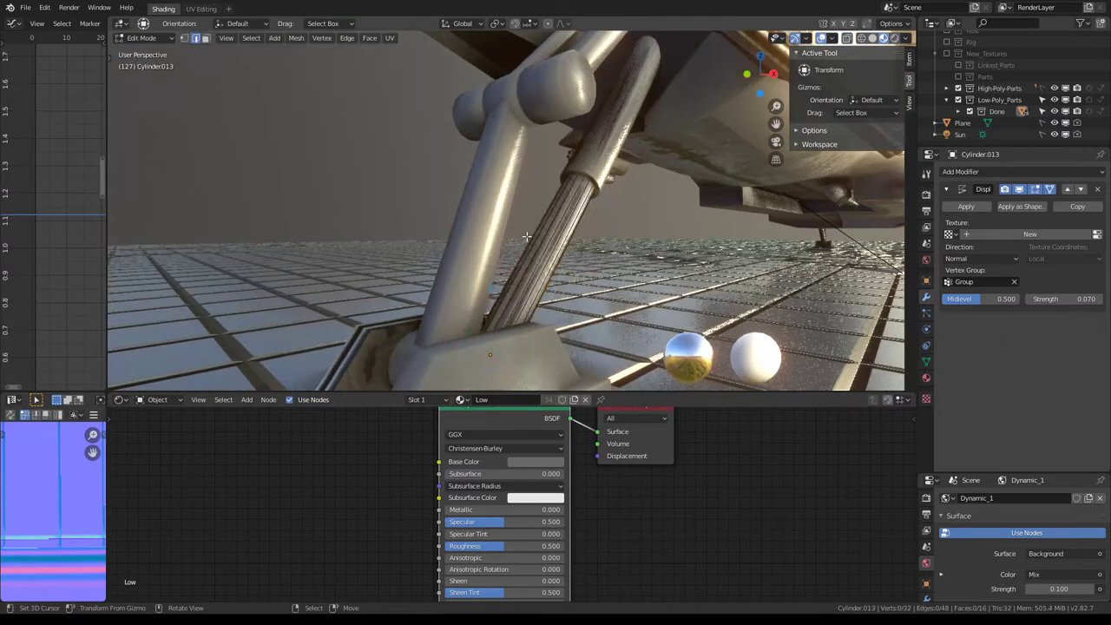
{"action": "left_click", "coordinate": [170, 39]}
{"action": "left_click", "coordinate": [147, 103]}
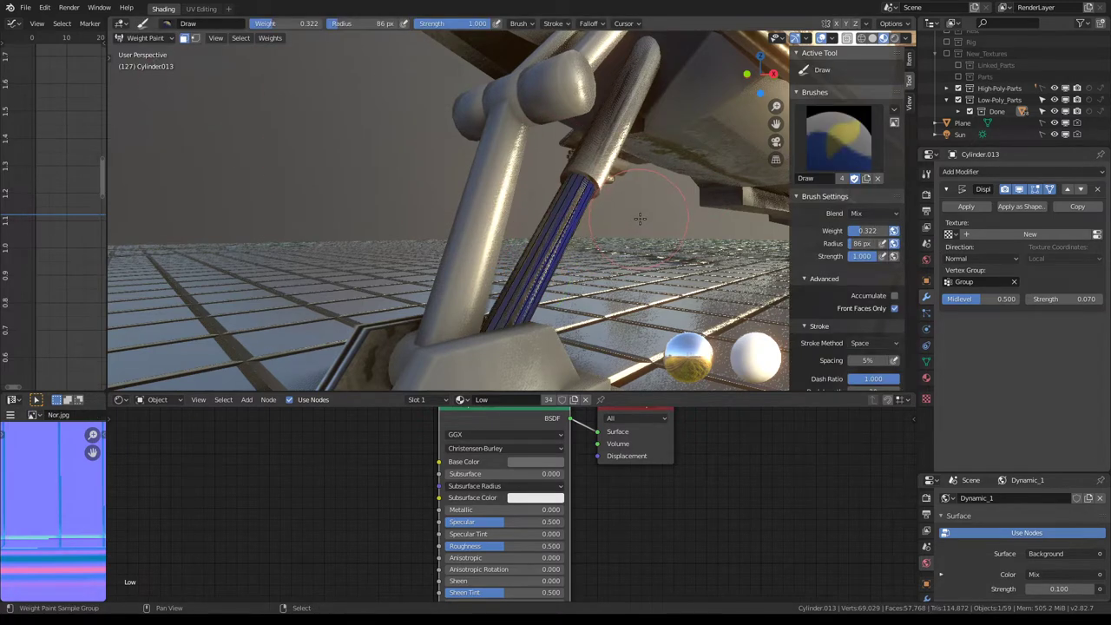
Paint the rod at progressively lower weights, ending at 0.040, then return to Object Mode
{"action": "left_click", "coordinate": [571, 223]}
{"action": "left_click_drag", "start_coordinate": [872, 230], "coordinate": [855, 231]}
{"action": "left_click", "coordinate": [538, 252]}
{"action": "mouse_move", "coordinate": [538, 252]}
{"action": "middle_mouse_down"}
{"action": "mouse_move", "coordinate": [574, 173]}
{"action": "mouse_move", "coordinate": [692, 227]}
{"action": "middle_mouse_up"}
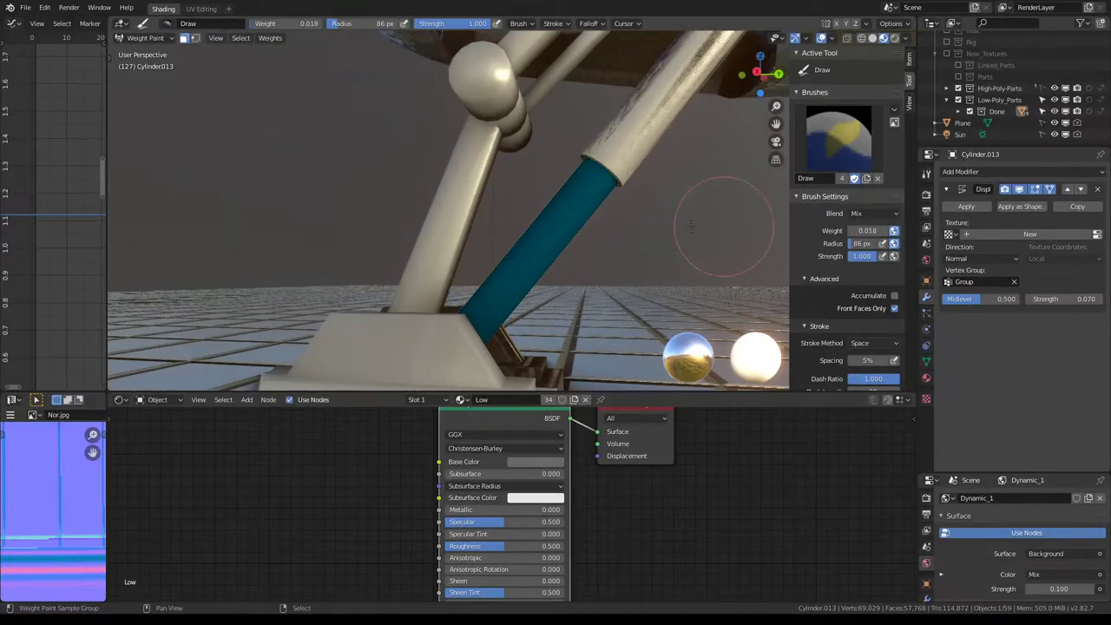
{"action": "left_click", "coordinate": [547, 248]}
{"action": "left_click_drag", "start_coordinate": [865, 231], "coordinate": [873, 231]}
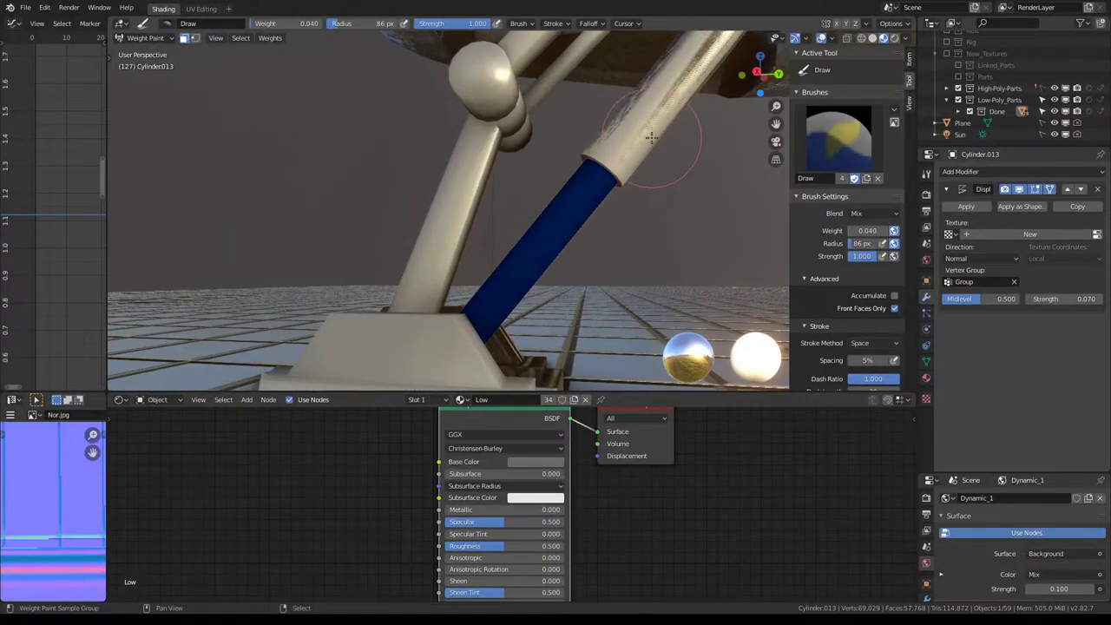
{"action": "mouse_move", "coordinate": [659, 178]}
{"action": "middle_mouse_down"}
{"action": "mouse_move", "coordinate": [603, 192]}
{"action": "mouse_move", "coordinate": [608, 204]}
{"action": "middle_mouse_up"}
{"action": "left_click", "coordinate": [147, 38]}
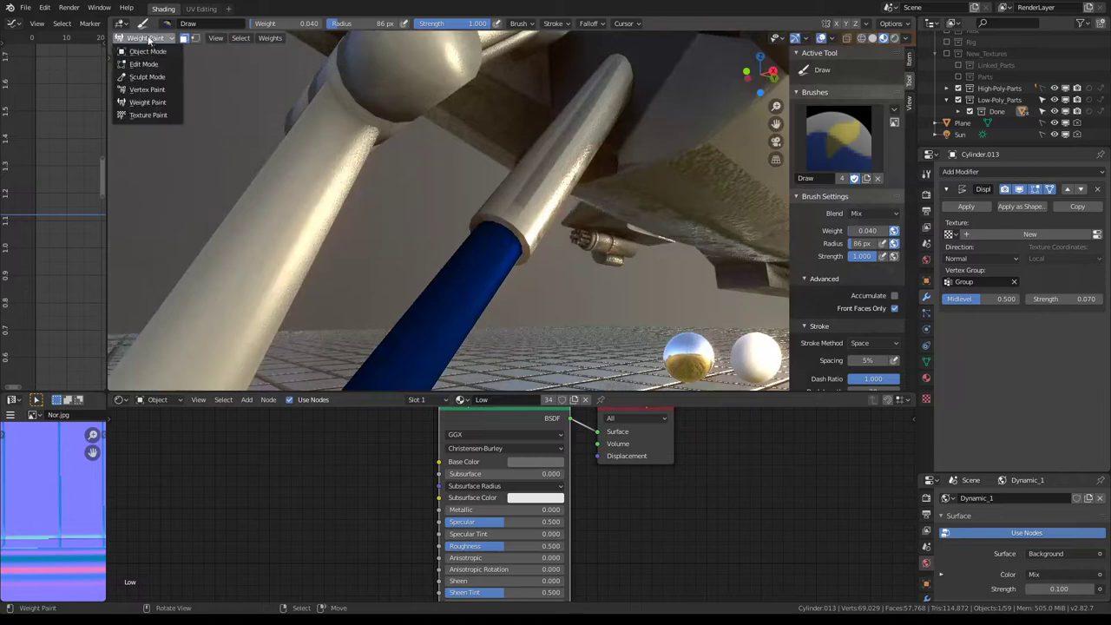
{"action": "left_click", "coordinate": [159, 51]}
Select the upper strut sleeve Cylinder.014 on the landing leg
{"action": "scroll", "coordinate": [529, 199], "scroll_direction": "down", "scroll_amount": 5}
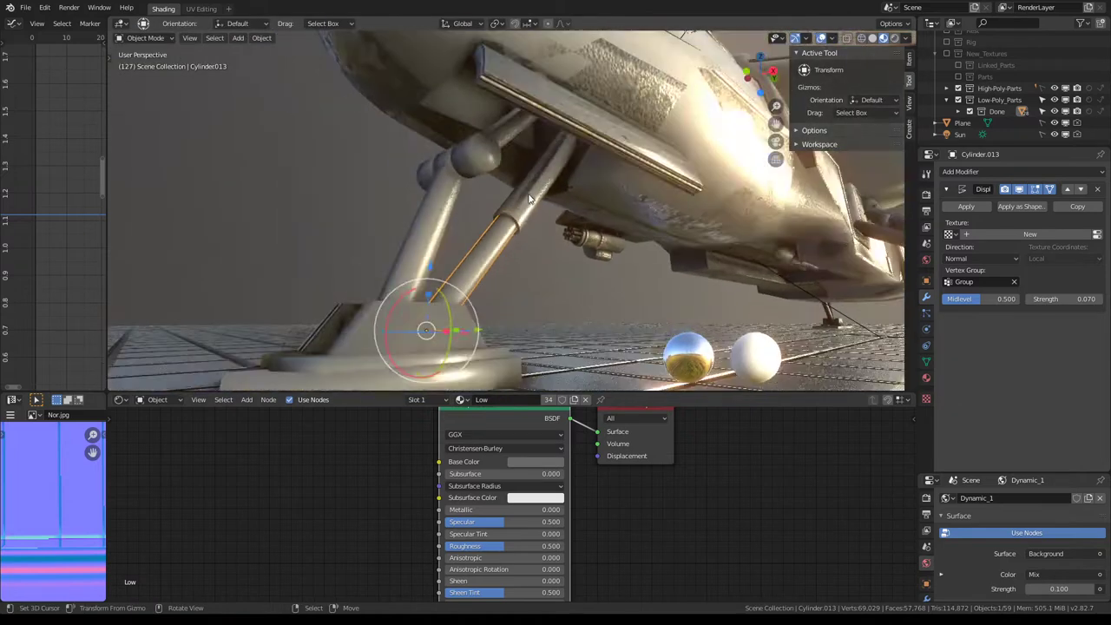
{"action": "left_click", "coordinate": [426, 214]}
{"action": "scroll", "coordinate": [450, 296], "scroll_direction": "up", "scroll_amount": 2}
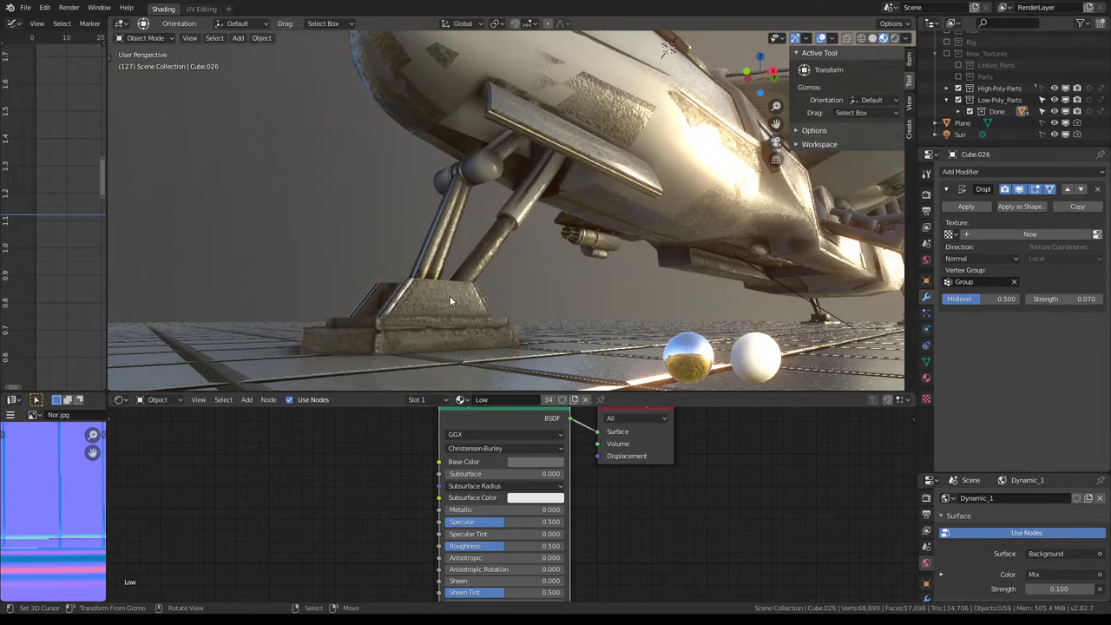
{"action": "scroll", "coordinate": [558, 181], "scroll_direction": "up", "scroll_amount": 3}
{"action": "left_click", "coordinate": [558, 138]}
{"action": "scroll", "coordinate": [520, 177], "scroll_direction": "up", "scroll_amount": 1}
Enter Edit Mode selecting all, then switch to Weight Paint to inspect the sleeve's dark-blue 0.040 weights
{"action": "key", "text": "Tab"}
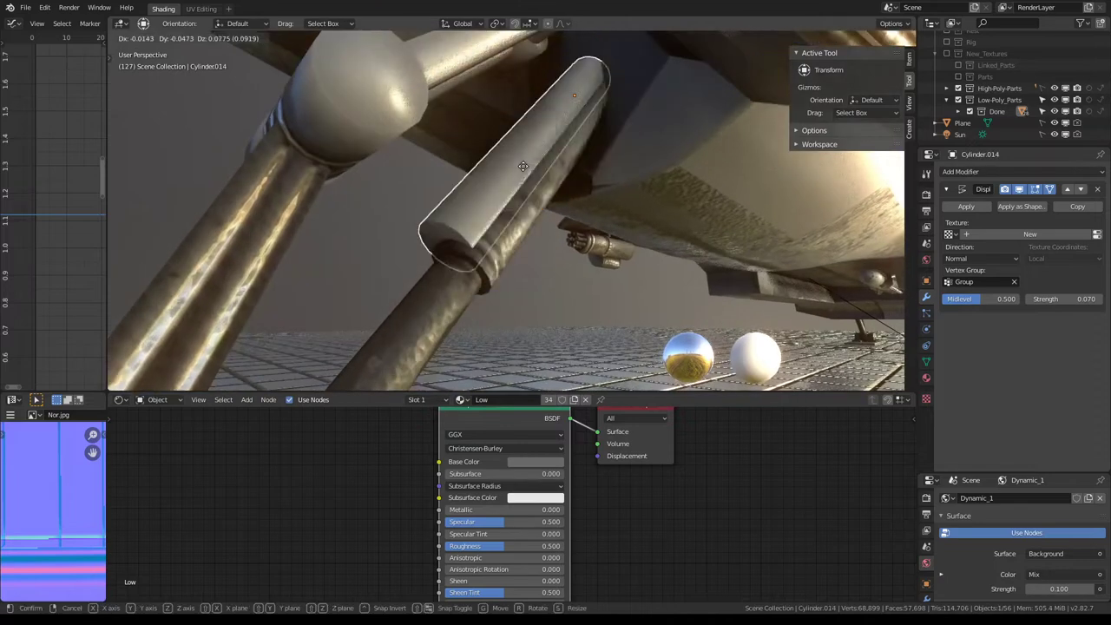
{"action": "key", "text": "a"}
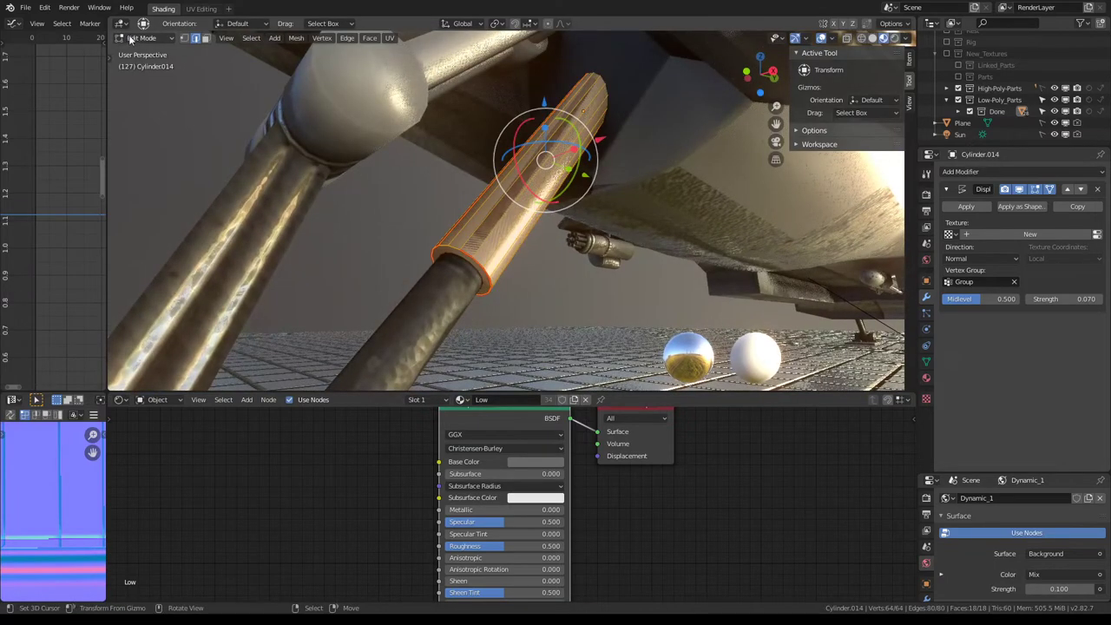
{"action": "left_click", "coordinate": [131, 39]}
{"action": "left_click", "coordinate": [150, 102]}
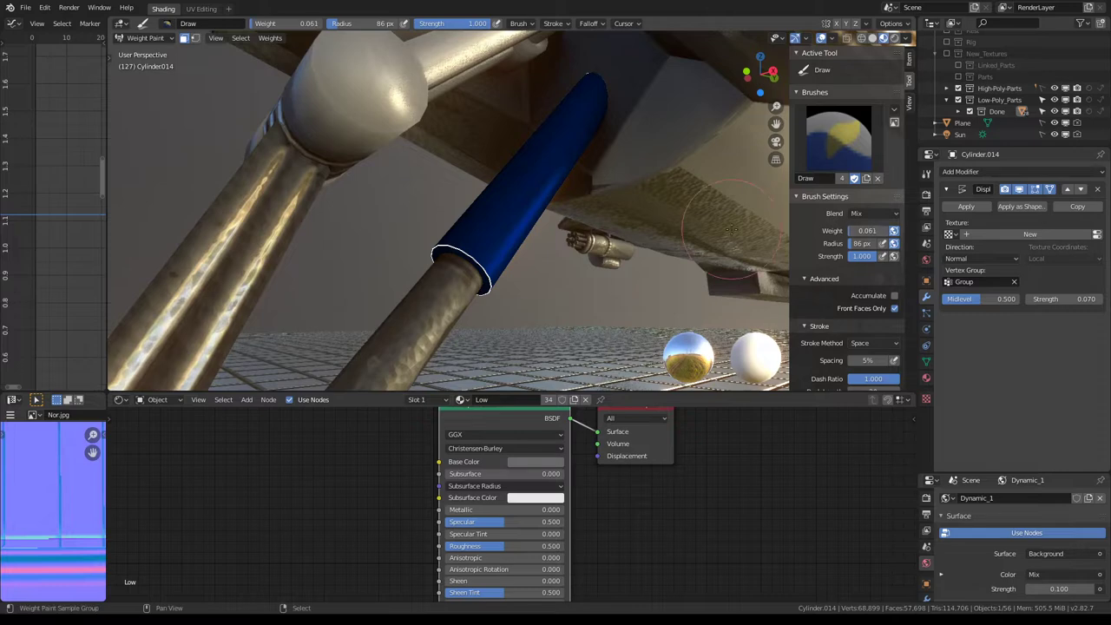
{"action": "middle_click_drag", "start_coordinate": [531, 176], "coordinate": [435, 111]}
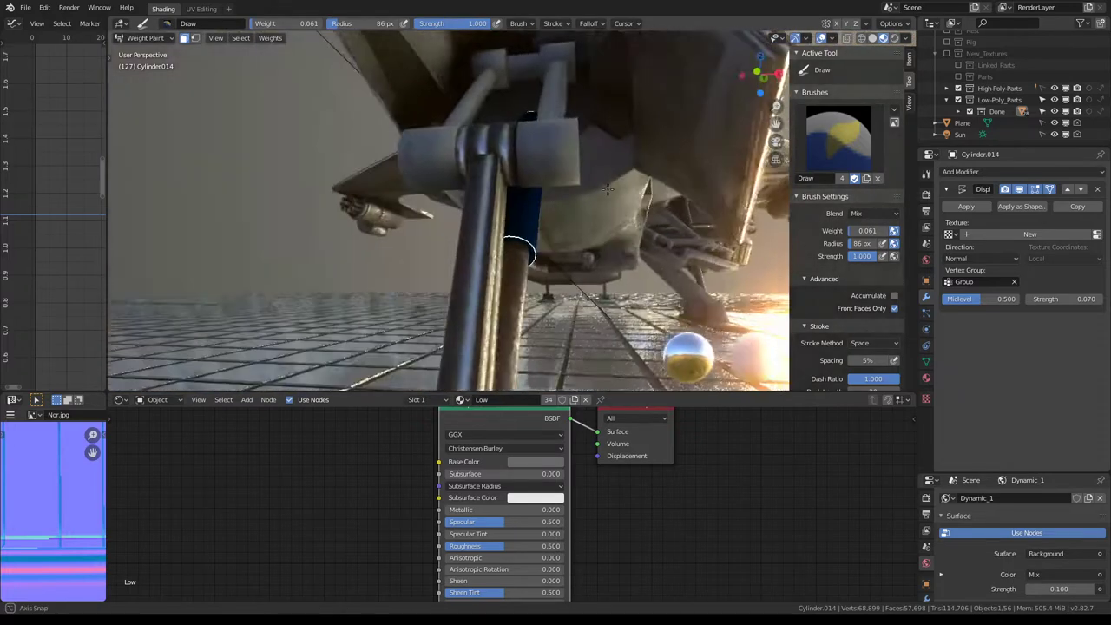
Select the ball-joint arm Cube.025 and paint its strut arms with a low weight
{"action": "key", "text": "ctrl+Tab"}
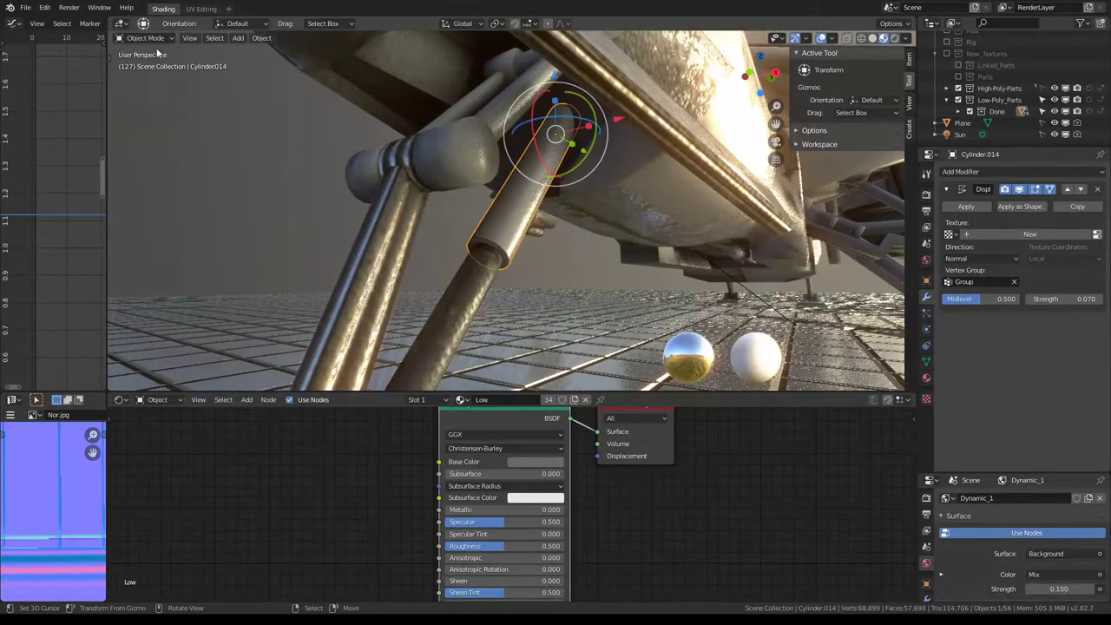
{"action": "left_click", "coordinate": [445, 156]}
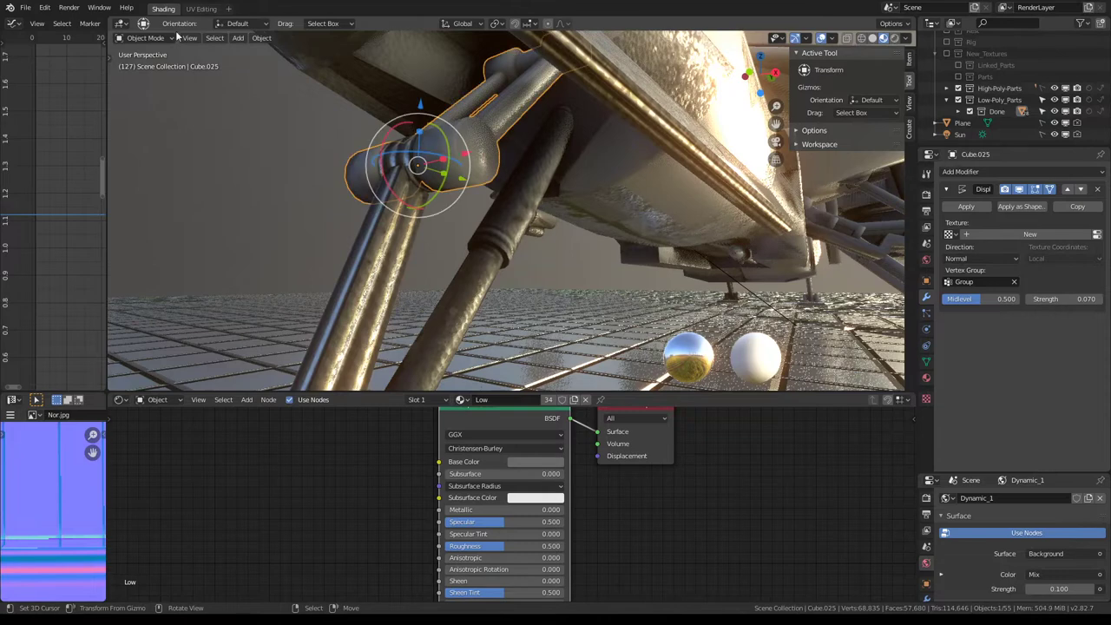
{"action": "key", "text": "Tab"}
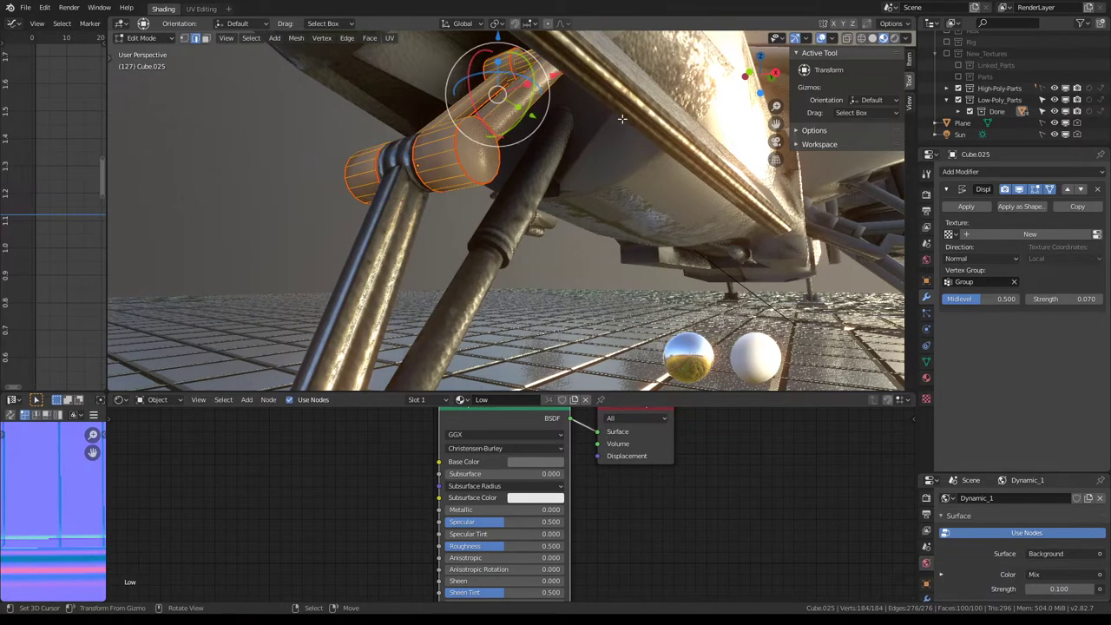
{"action": "left_click", "coordinate": [152, 39]}
{"action": "left_click", "coordinate": [155, 104]}
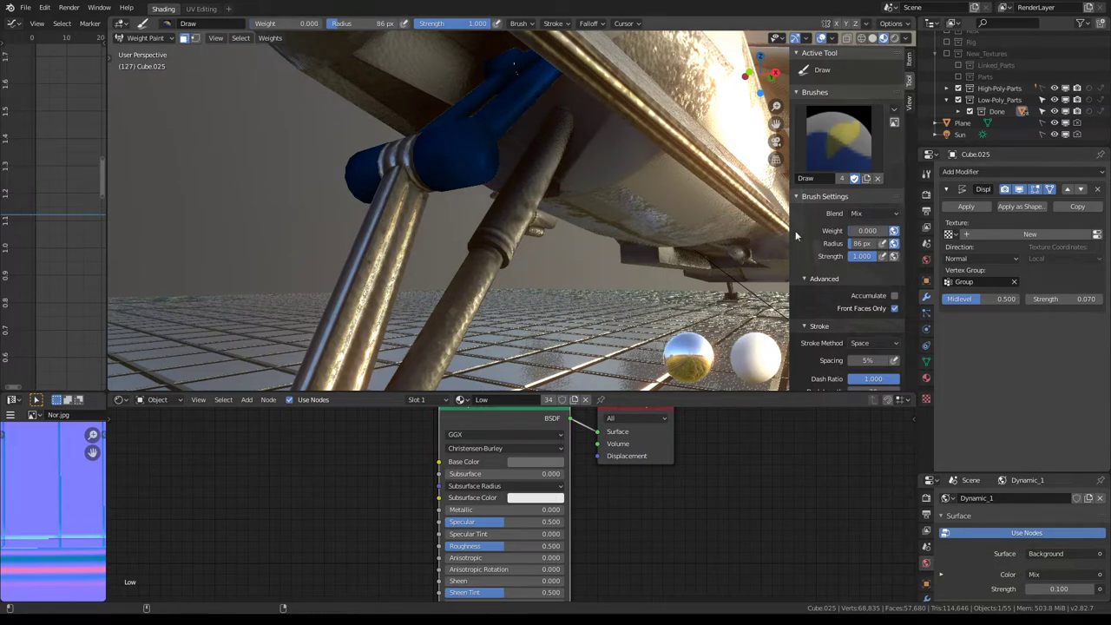
{"action": "left_click_drag", "start_coordinate": [520, 78], "coordinate": [469, 148]}
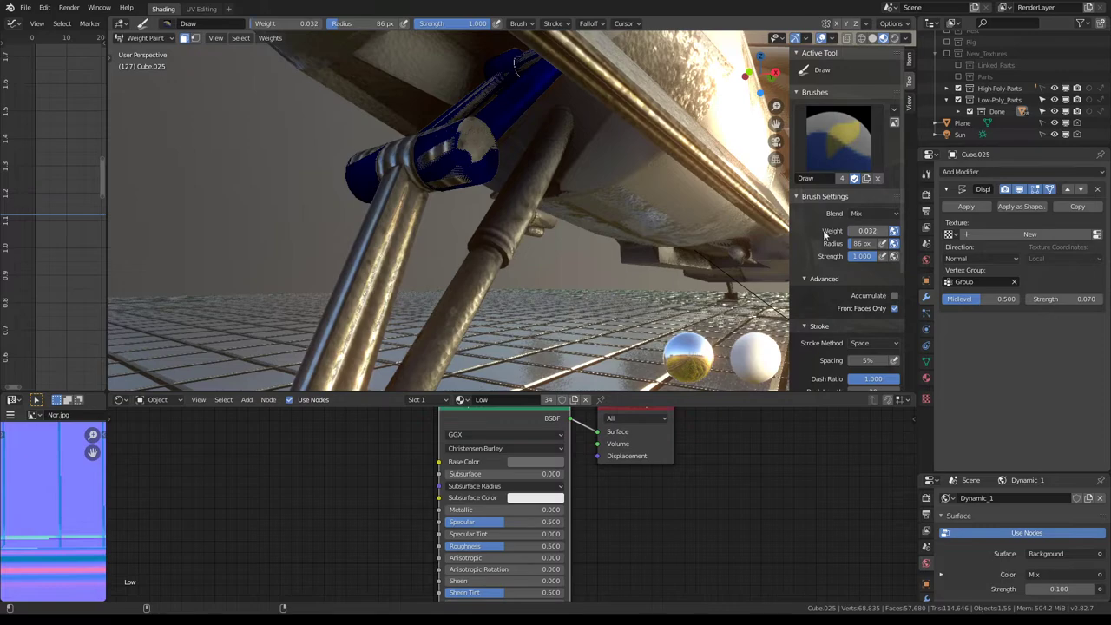
Return to Object Mode and select the landing flap landing flaps.005
{"action": "mouse_move", "coordinate": [446, 111]}
{"action": "middle_mouse_down"}
{"action": "mouse_move", "coordinate": [305, 100]}
{"action": "mouse_move", "coordinate": [424, 105]}
{"action": "middle_mouse_up"}
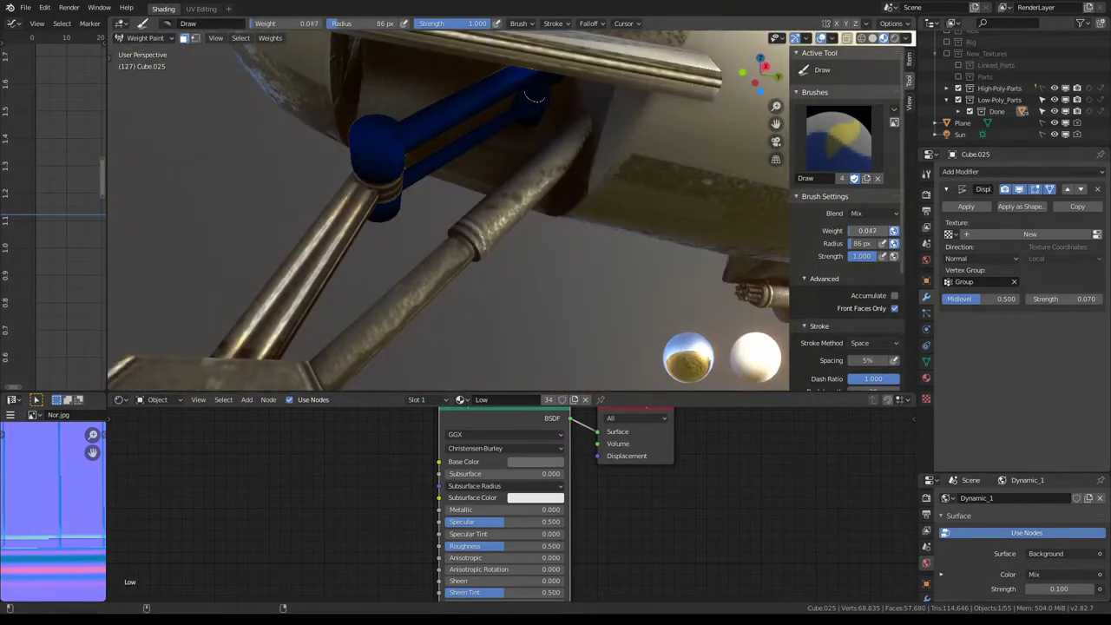
{"action": "scroll", "coordinate": [377, 112], "scroll_direction": "down", "scroll_amount": 10}
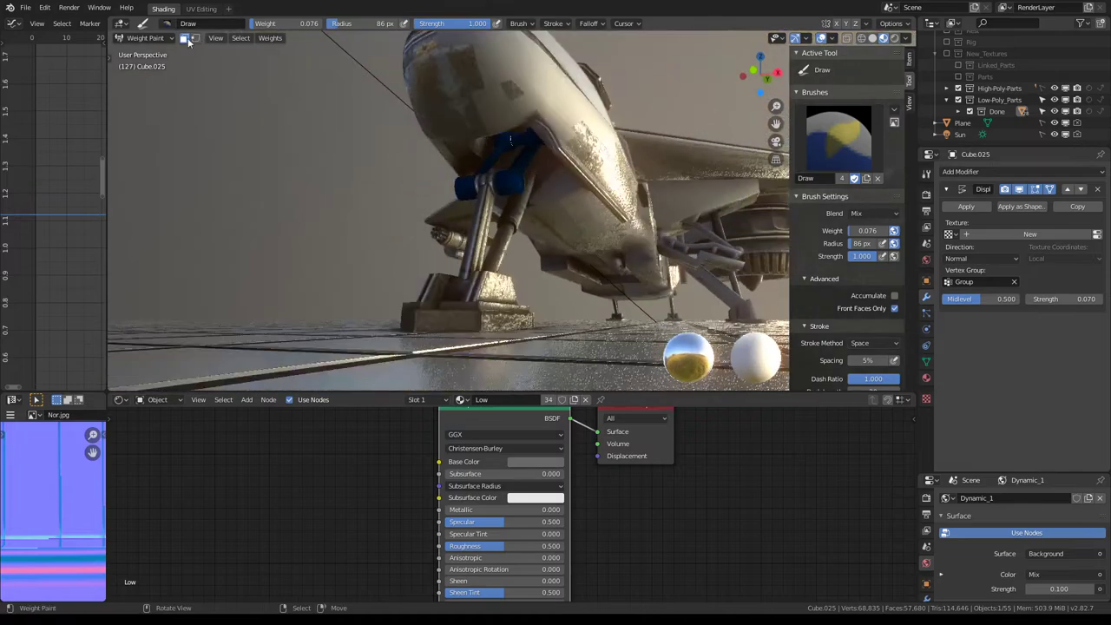
{"action": "left_click", "coordinate": [147, 38]}
{"action": "left_click", "coordinate": [156, 51]}
{"action": "mouse_move", "coordinate": [487, 105]}
{"action": "middle_mouse_down"}
{"action": "mouse_move", "coordinate": [486, 153]}
{"action": "mouse_move", "coordinate": [172, 16]}
{"action": "middle_mouse_up"}
{"action": "scroll", "coordinate": [486, 153], "scroll_direction": "up", "scroll_amount": 2}
{"action": "left_click", "coordinate": [507, 179]}
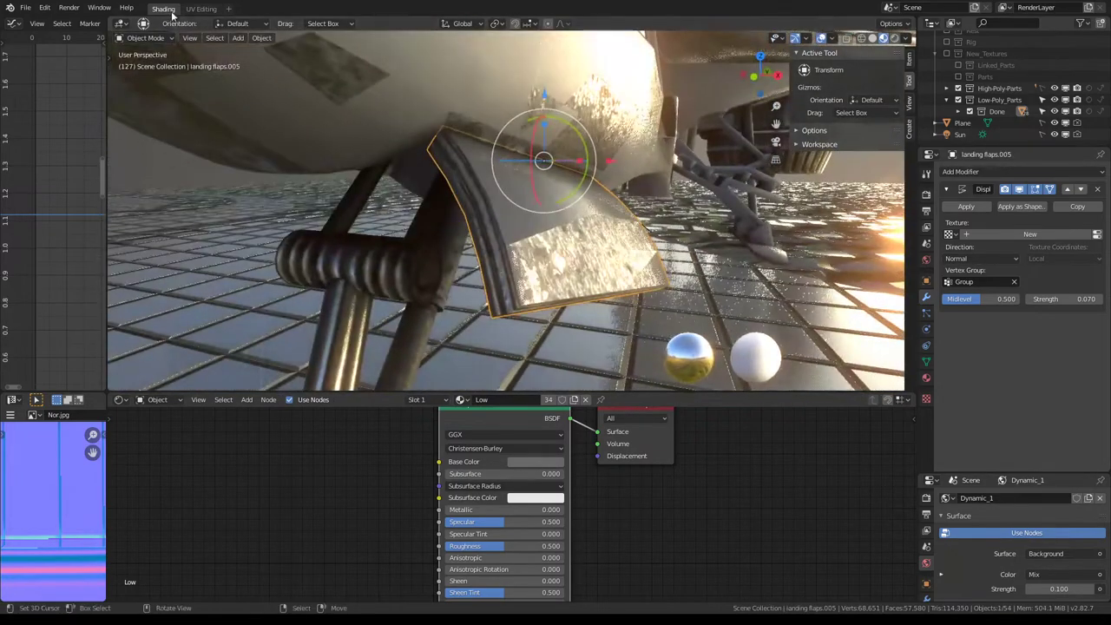
Weight-paint landing flaps.005, undoing a bad stroke and raising the weight to about 0.203, then exit to Object Mode
{"action": "left_click", "coordinate": [135, 38]}
{"action": "left_click", "coordinate": [148, 103]}
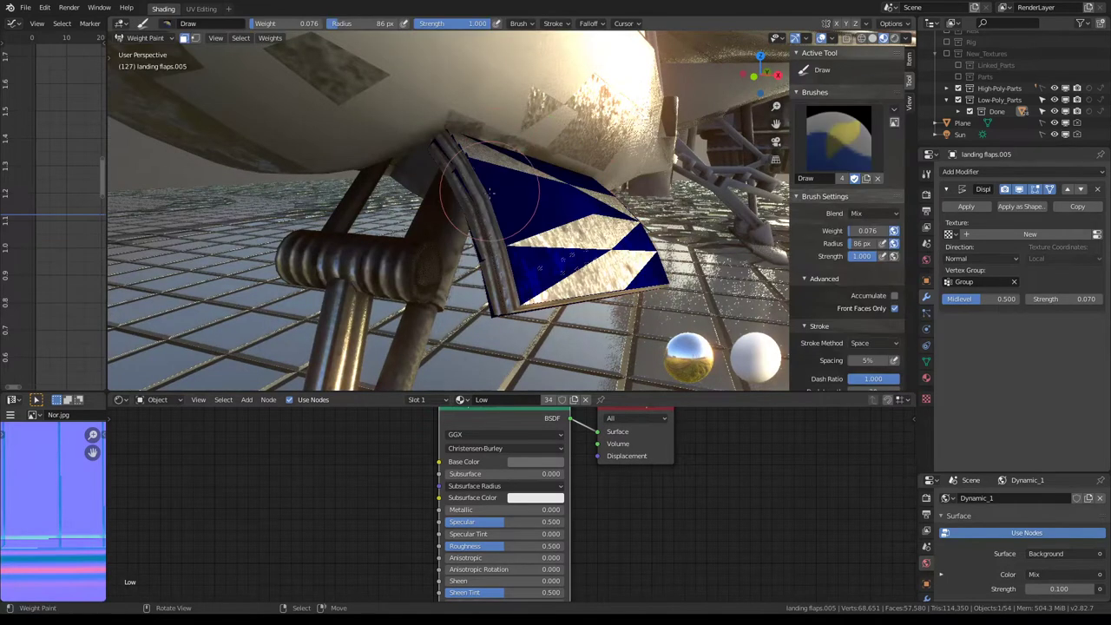
{"action": "left_click_drag", "start_coordinate": [512, 200], "coordinate": [608, 210]}
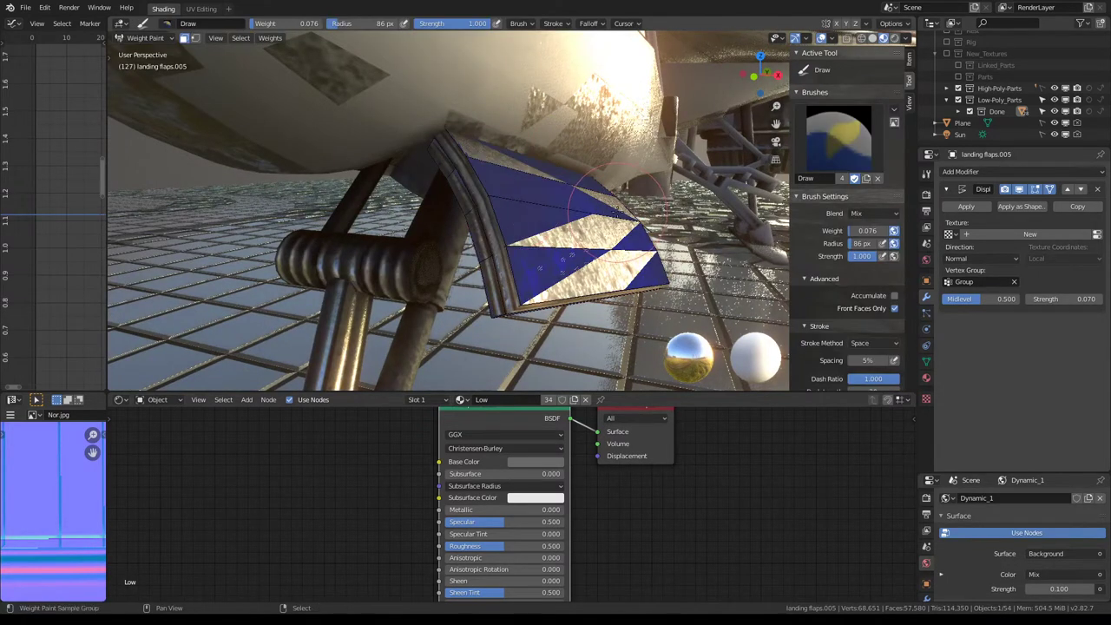
{"action": "key", "text": "ctrl+z"}
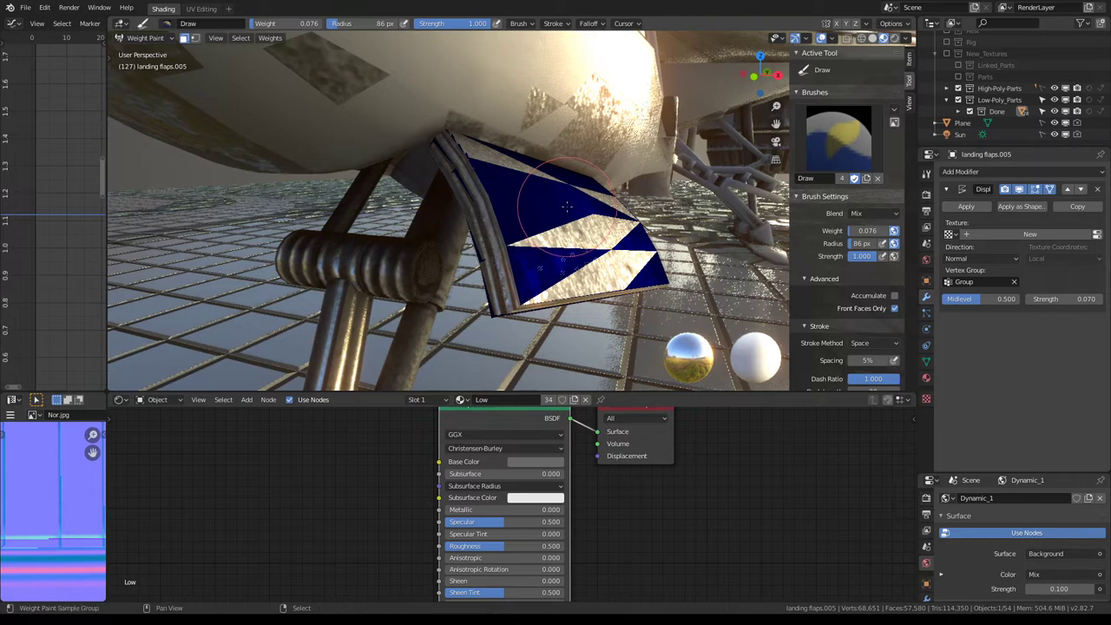
{"action": "middle_click_drag", "start_coordinate": [566, 206], "coordinate": [562, 176]}
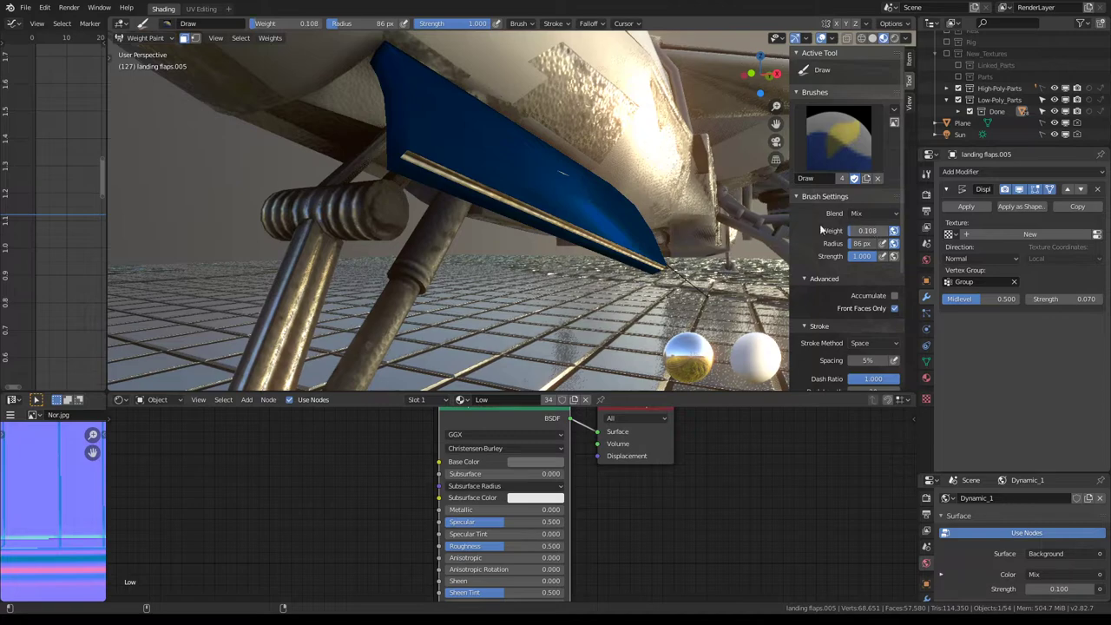
{"action": "middle_click_drag", "start_coordinate": [468, 213], "coordinate": [686, 187]}
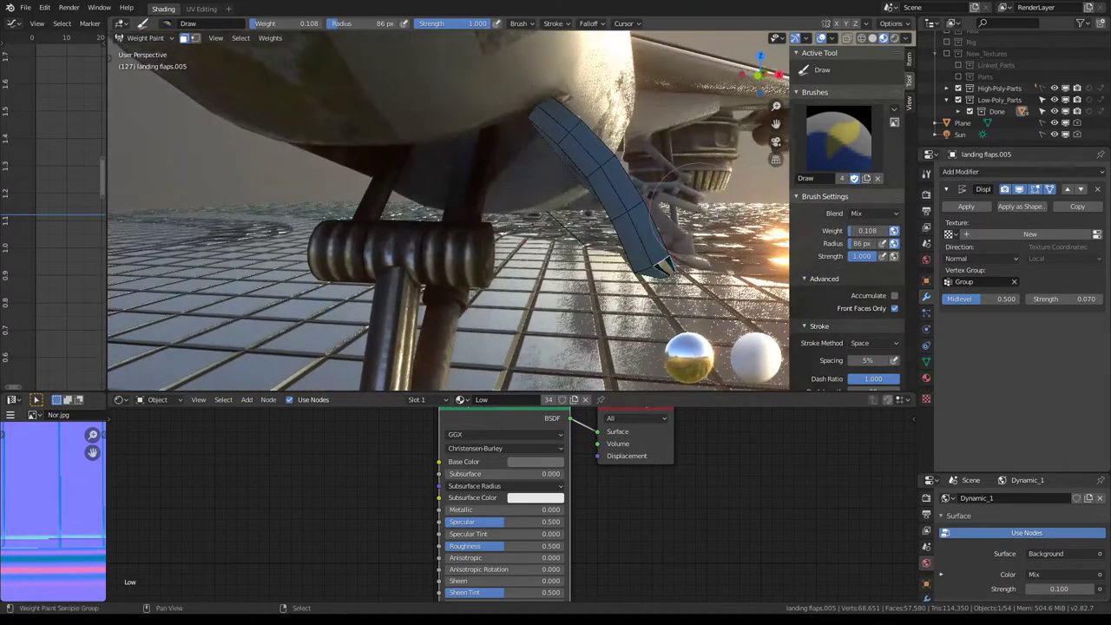
{"action": "left_click_drag", "start_coordinate": [861, 232], "coordinate": [878, 230]}
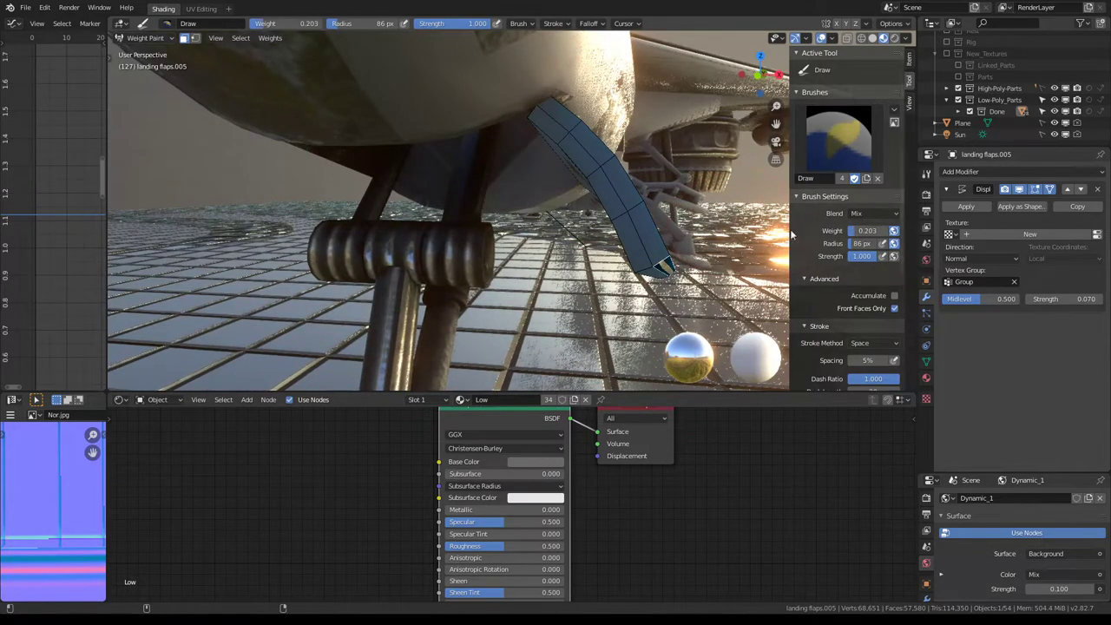
{"action": "middle_click_drag", "start_coordinate": [659, 204], "coordinate": [149, 80]}
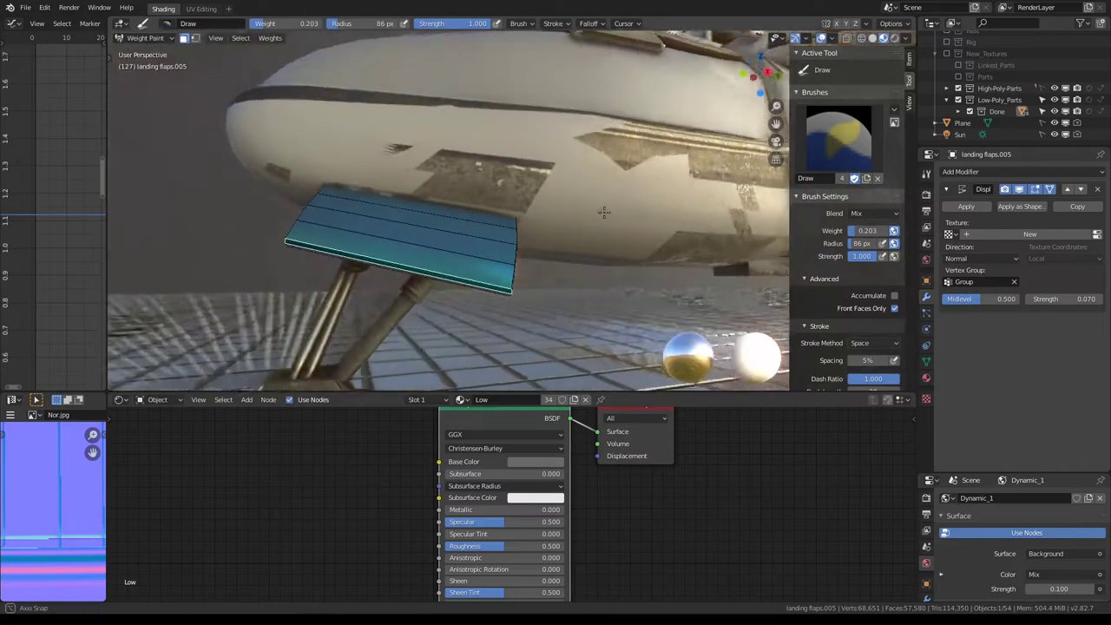
{"action": "left_click", "coordinate": [145, 38]}
{"action": "left_click", "coordinate": [160, 48]}
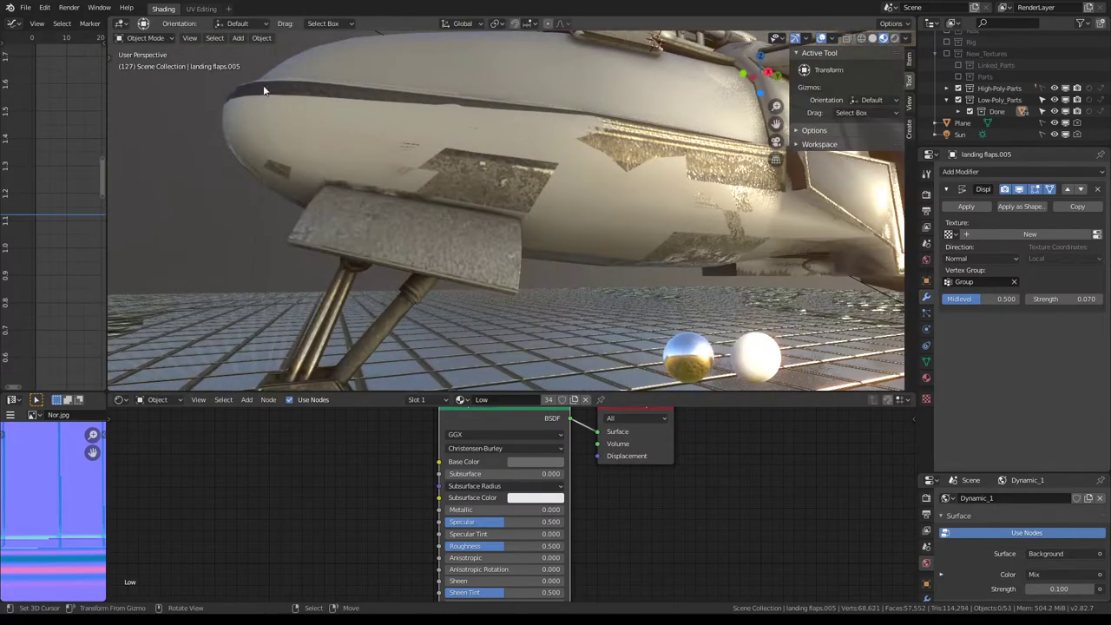
Select Jet.079 and nudge it slightly along the Z axis
{"action": "mouse_move", "coordinate": [260, 130]}
{"action": "middle_mouse_down"}
{"action": "mouse_move", "coordinate": [449, 119]}
{"action": "mouse_move", "coordinate": [362, 148]}
{"action": "mouse_move", "coordinate": [456, 208]}
{"action": "mouse_move", "coordinate": [607, 164]}
{"action": "mouse_move", "coordinate": [562, 191]}
{"action": "mouse_move", "coordinate": [459, 173]}
{"action": "mouse_move", "coordinate": [496, 124]}
{"action": "mouse_move", "coordinate": [513, 154]}
{"action": "mouse_move", "coordinate": [475, 137]}
{"action": "mouse_move", "coordinate": [476, 119]}
{"action": "mouse_move", "coordinate": [529, 103]}
{"action": "mouse_move", "coordinate": [587, 146]}
{"action": "mouse_move", "coordinate": [562, 144]}
{"action": "middle_mouse_up"}
{"action": "left_click", "coordinate": [608, 164]}
{"action": "key", "text": "g"}
{"action": "key", "text": "z"}
{"action": "left_click", "coordinate": [662, 165]}
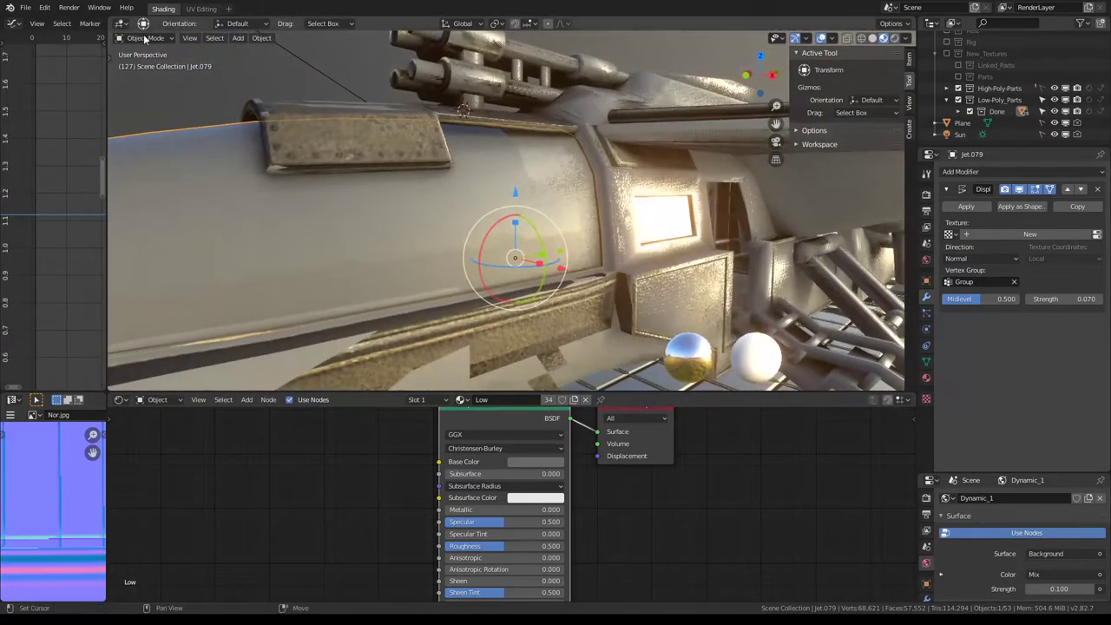
Switch Jet.079 to Weight Paint with face masking on and look over the blue hull
{"action": "left_click", "coordinate": [145, 37]}
{"action": "left_click", "coordinate": [155, 104]}
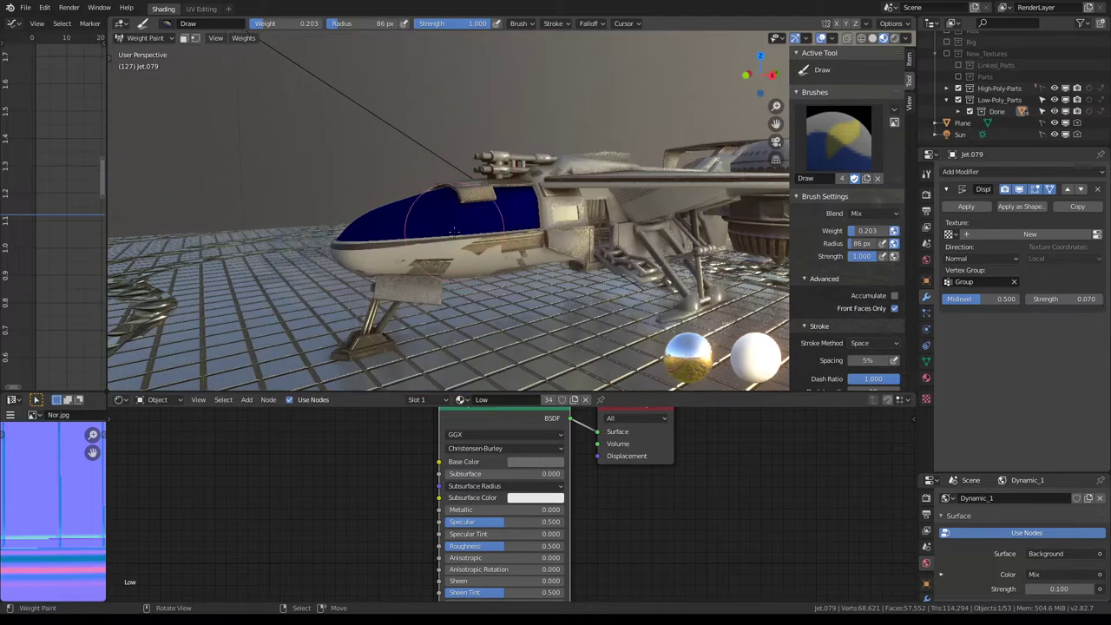
{"action": "left_click", "coordinate": [184, 38]}
{"action": "left_click", "coordinate": [184, 38]}
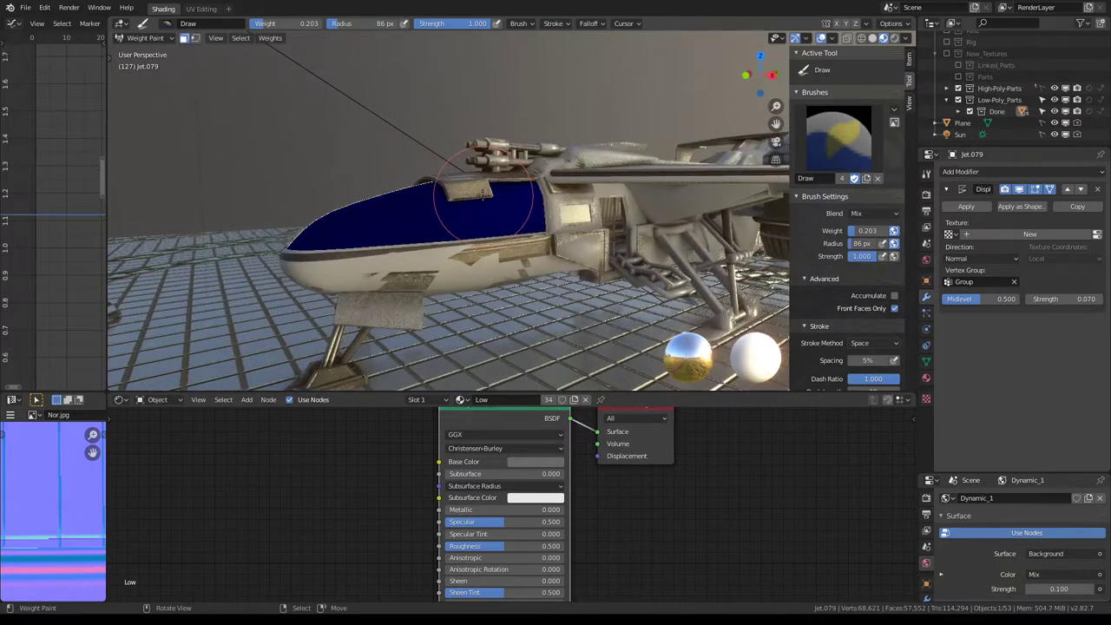
{"action": "left_click", "coordinate": [184, 38]}
{"action": "scroll", "coordinate": [584, 212], "scroll_direction": "up", "scroll_amount": 3}
{"action": "middle_click_drag", "start_coordinate": [584, 213], "coordinate": [894, 232]}
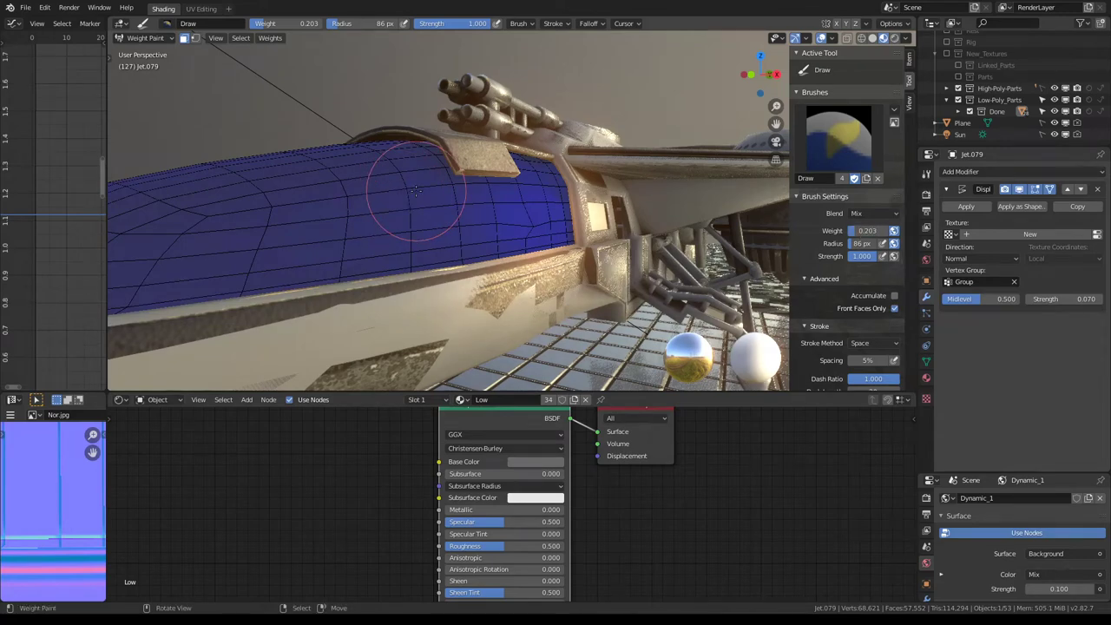
Check the canopy weights in Solid shading, then restore Material Preview and Object Mode
{"action": "left_click", "coordinate": [872, 38]}
{"action": "scroll", "coordinate": [527, 153], "scroll_direction": "down", "scroll_amount": 1}
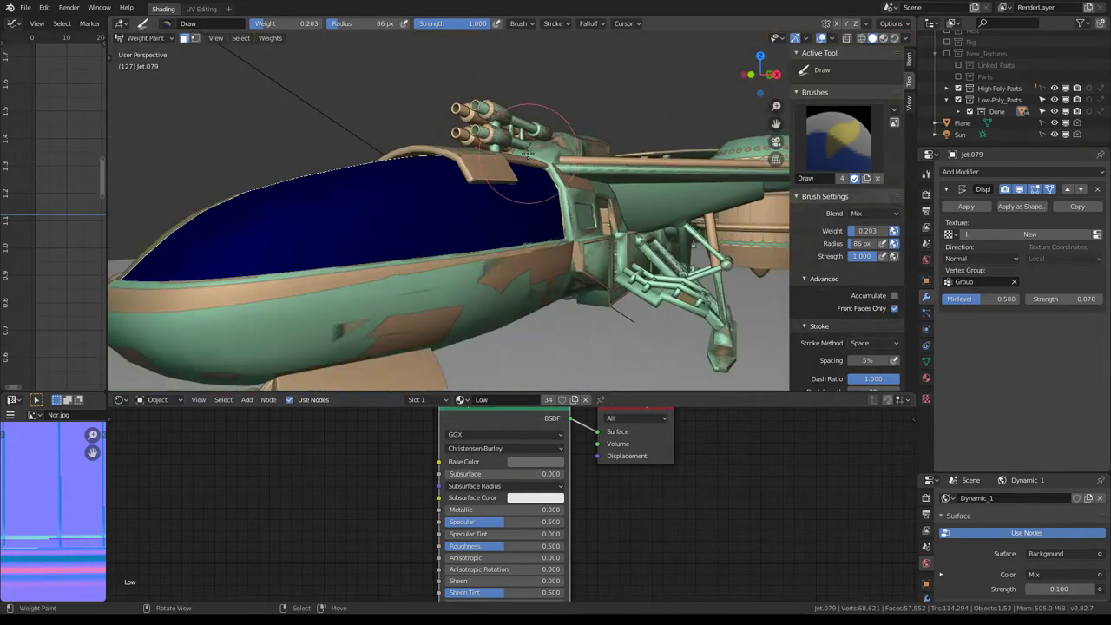
{"action": "mouse_move", "coordinate": [525, 154]}
{"action": "middle_mouse_down"}
{"action": "mouse_move", "coordinate": [512, 164]}
{"action": "mouse_move", "coordinate": [519, 127]}
{"action": "middle_mouse_up"}
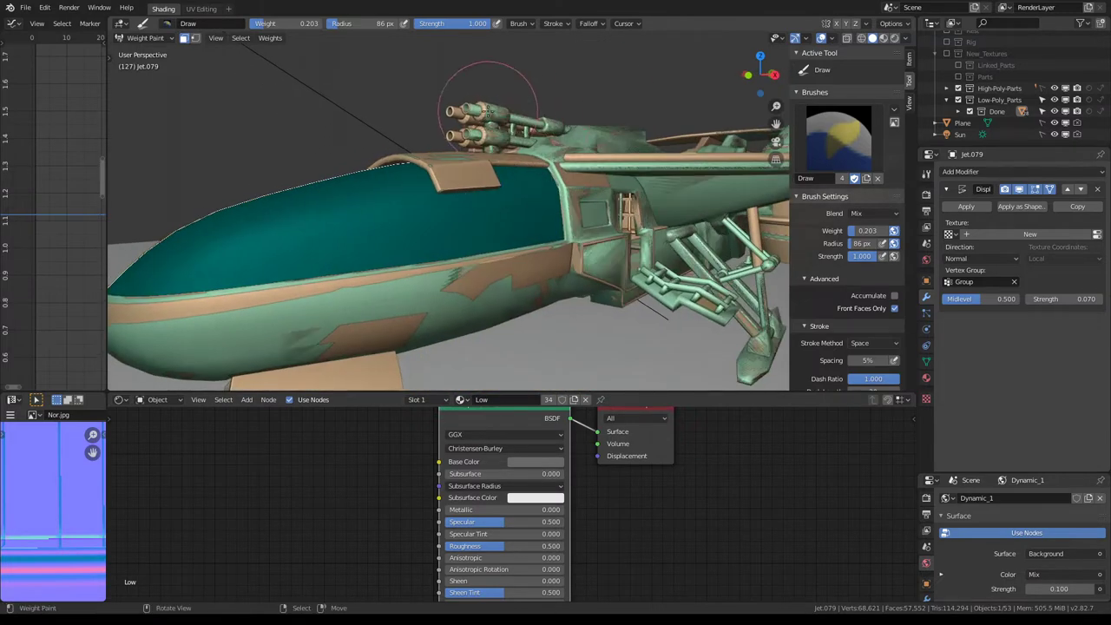
{"action": "left_click", "coordinate": [884, 38]}
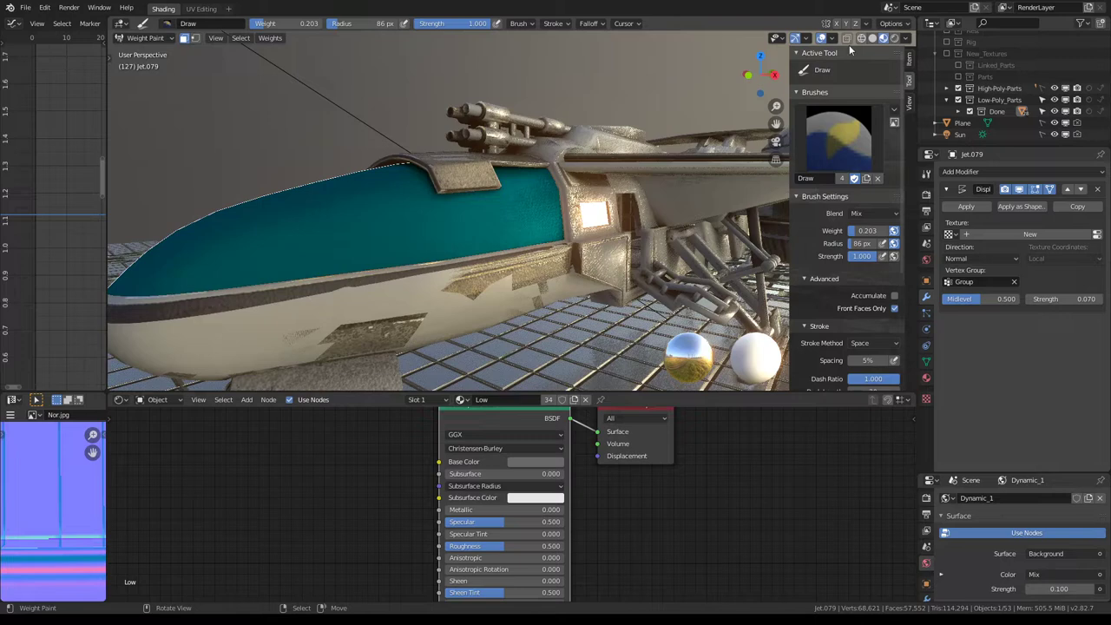
{"action": "left_click", "coordinate": [156, 37]}
{"action": "left_click", "coordinate": [144, 50]}
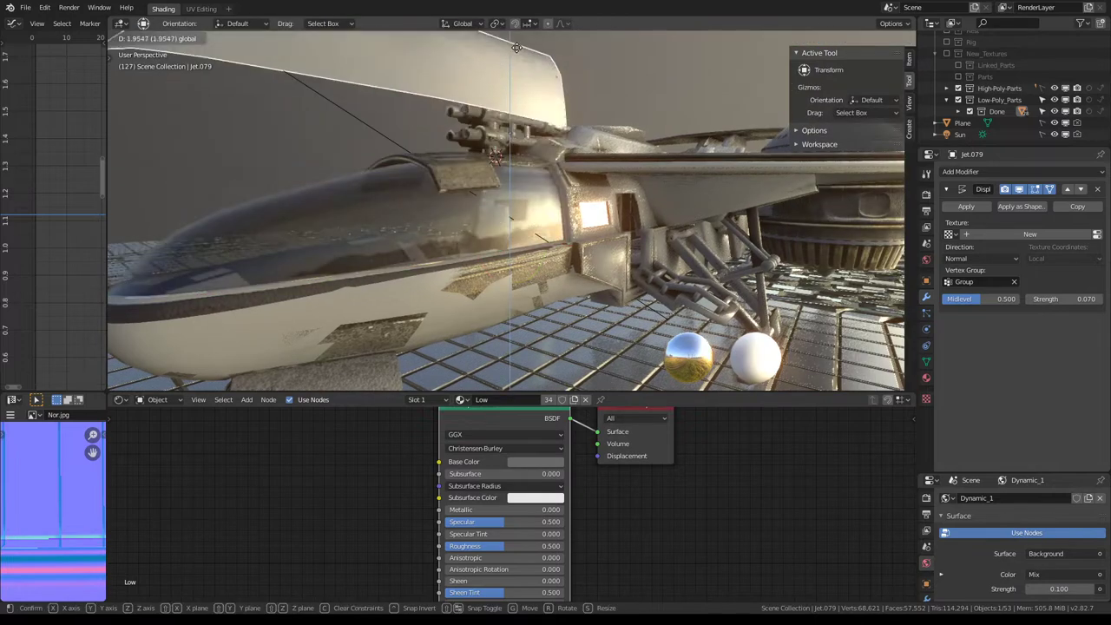
{"action": "mouse_move", "coordinate": [517, 46]}
{"action": "middle_mouse_down"}
{"action": "mouse_move", "coordinate": [474, 234]}
{"action": "mouse_move", "coordinate": [649, 204]}
{"action": "mouse_move", "coordinate": [689, 182]}
{"action": "mouse_move", "coordinate": [602, 129]}
{"action": "mouse_move", "coordinate": [506, 219]}
{"action": "mouse_move", "coordinate": [401, 148]}
{"action": "mouse_move", "coordinate": [614, 115]}
{"action": "mouse_move", "coordinate": [546, 155]}
{"action": "mouse_move", "coordinate": [661, 162]}
{"action": "mouse_move", "coordinate": [644, 167]}
{"action": "middle_mouse_up"}
Select the exhaust part Jet.073 and paint its dome in Weight Paint at the current weight
{"action": "left_click", "coordinate": [615, 115]}
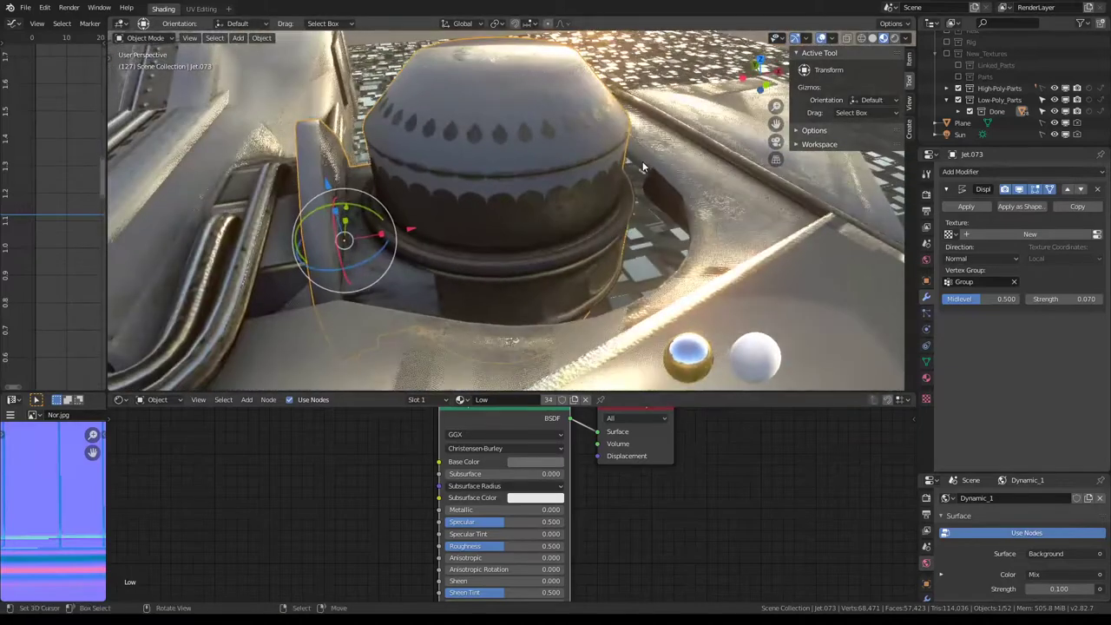
{"action": "left_click", "coordinate": [139, 38]}
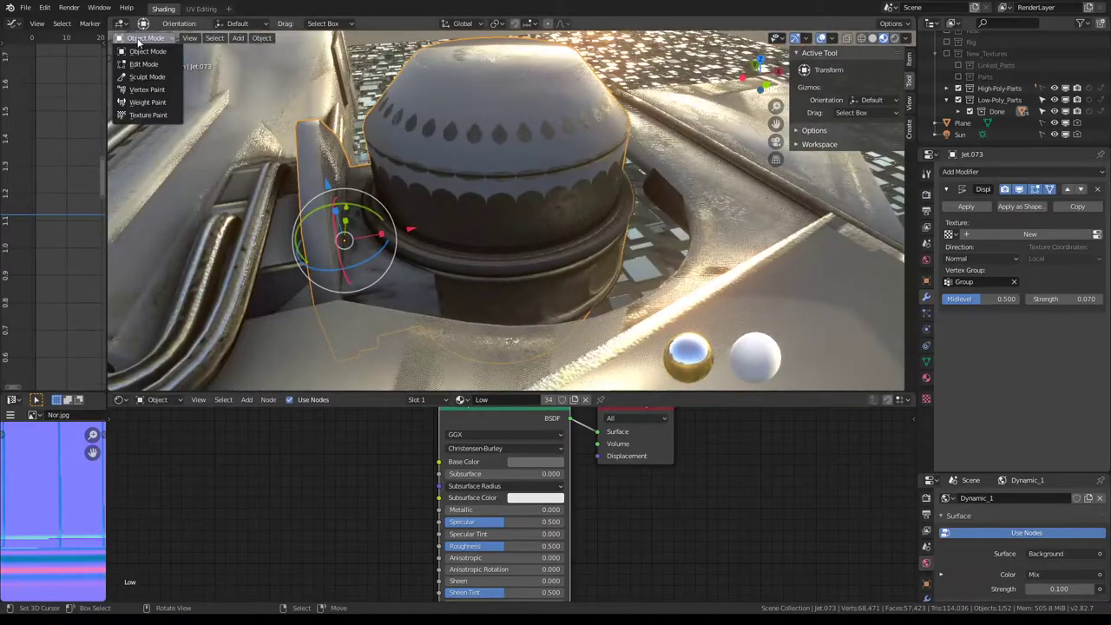
{"action": "left_click", "coordinate": [147, 102]}
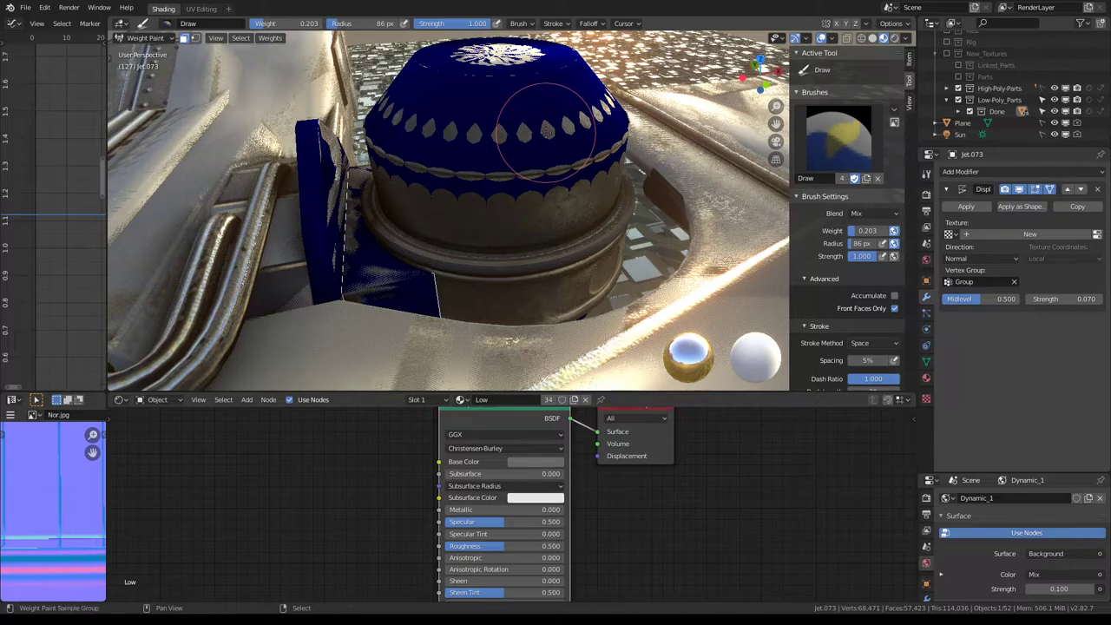
{"action": "mouse_move", "coordinate": [547, 130]}
{"action": "middle_mouse_down"}
{"action": "mouse_move", "coordinate": [588, 124]}
{"action": "mouse_move", "coordinate": [560, 187]}
{"action": "mouse_move", "coordinate": [518, 145]}
{"action": "mouse_move", "coordinate": [584, 129]}
{"action": "middle_mouse_up"}
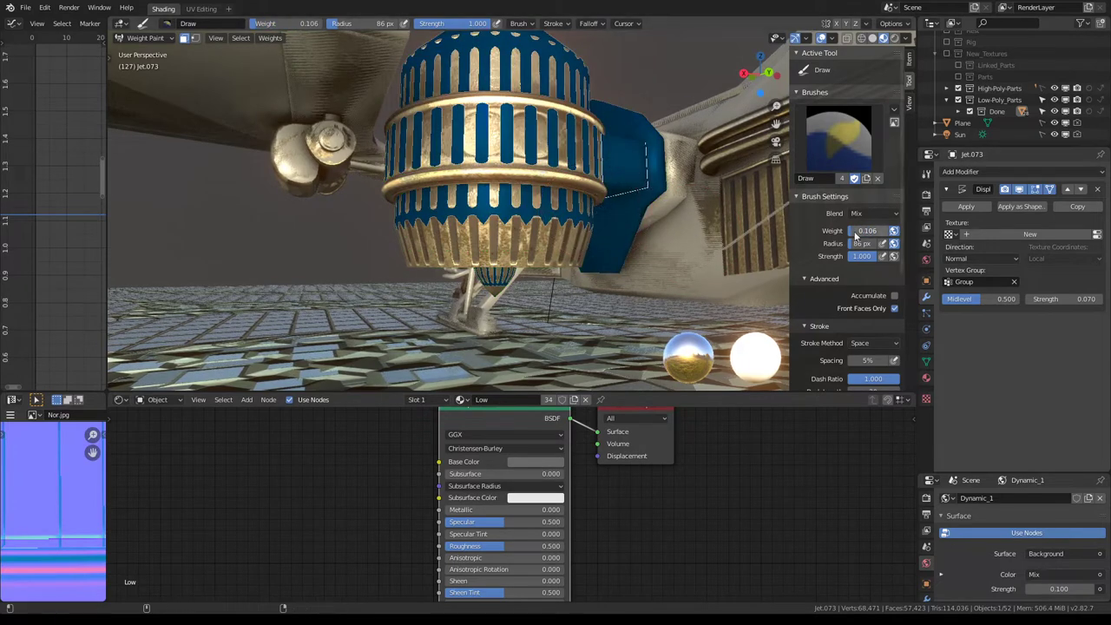
Set the brush weight to 0.221 and repaint the whole exhaust housing teal
{"action": "left_click_drag", "start_coordinate": [854, 231], "coordinate": [894, 231]}
{"action": "middle_click_drag", "start_coordinate": [521, 186], "coordinate": [900, 223]}
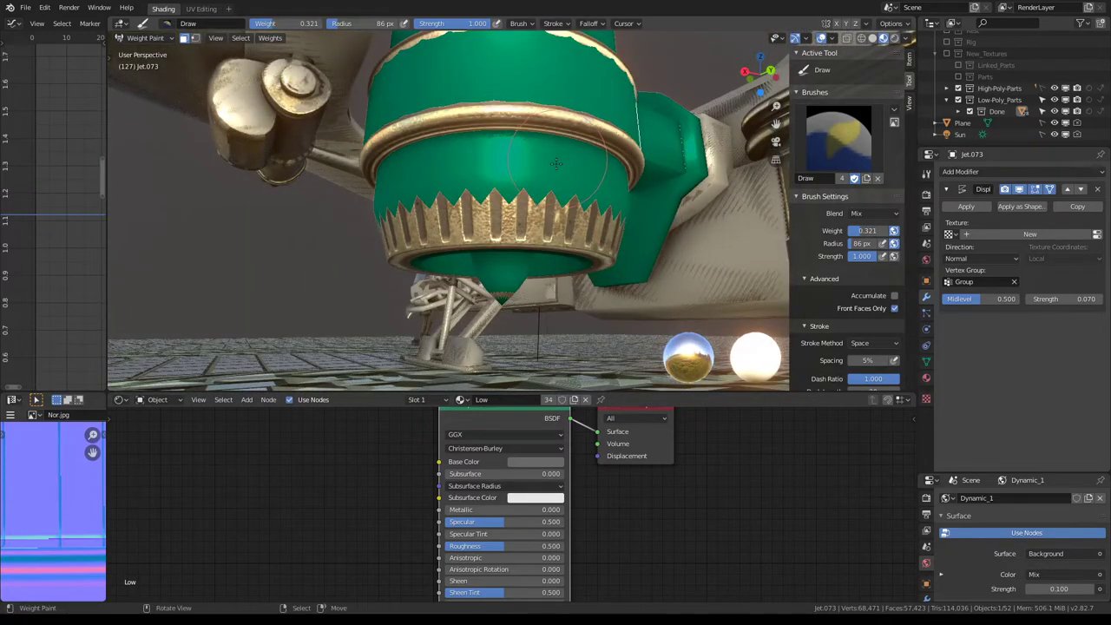
{"action": "middle_click_drag", "start_coordinate": [555, 164], "coordinate": [875, 257]}
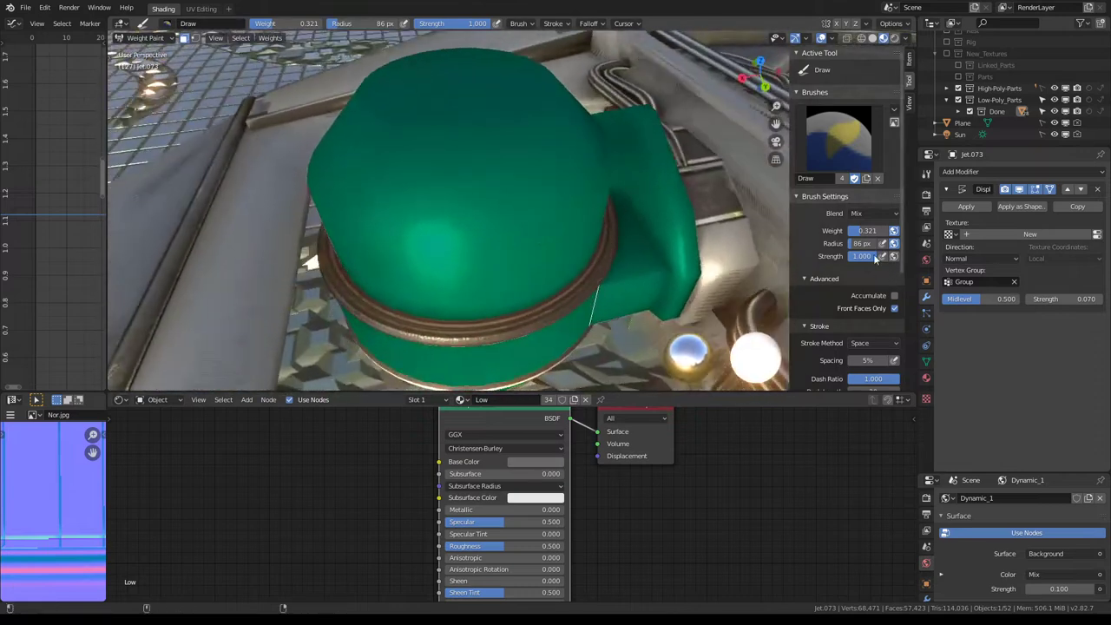
{"action": "mouse_move", "coordinate": [868, 231]}
{"action": "left_mouse_down"}
{"action": "mouse_move", "coordinate": [855, 231]}
{"action": "mouse_move", "coordinate": [894, 231]}
{"action": "left_mouse_up"}
{"action": "middle_click_drag", "start_coordinate": [555, 217], "coordinate": [595, 122]}
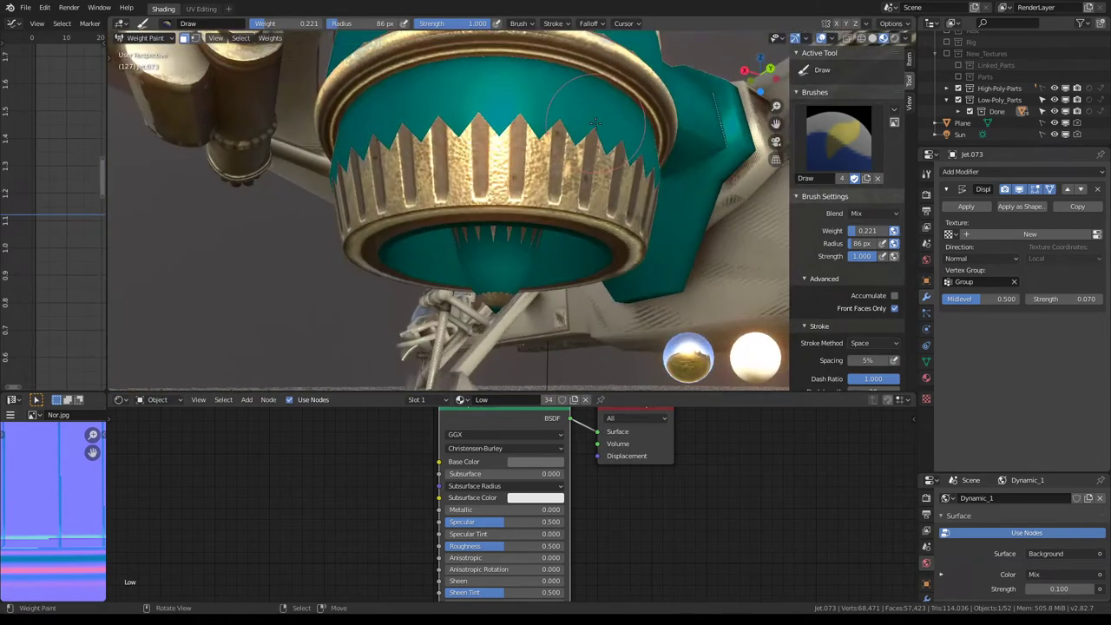
{"action": "middle_click_drag", "start_coordinate": [592, 180], "coordinate": [572, 200]}
{"action": "key", "text": "Tab"}
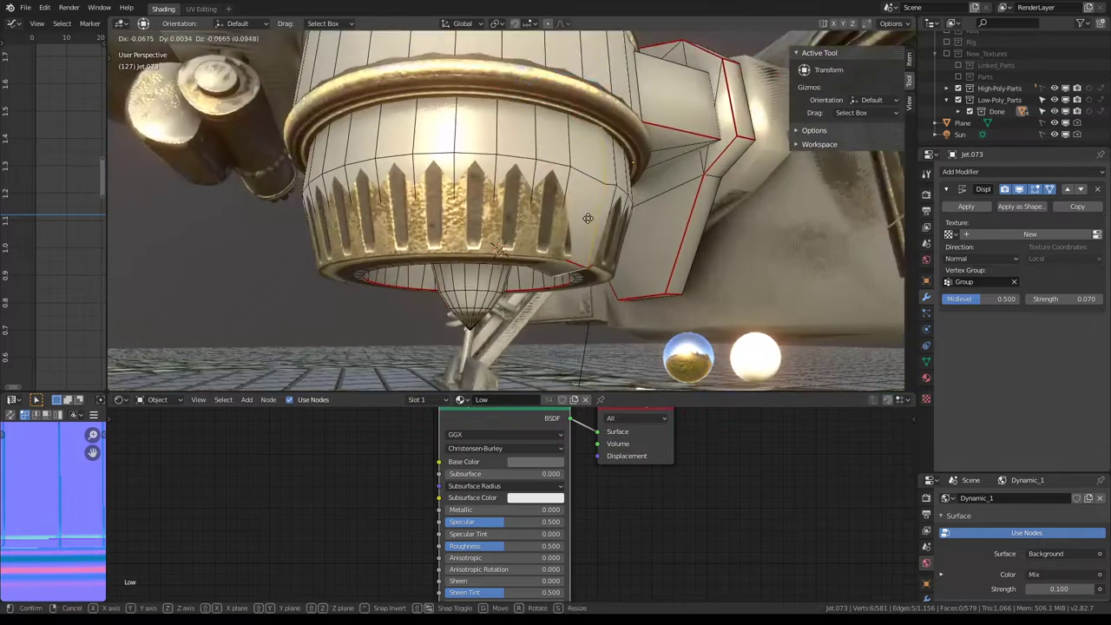
Lower the bottom ring edge loop along Z and rescale it
{"action": "left_click", "coordinate": [566, 252], "text": "alt"}
{"action": "key", "text": "g"}
{"action": "key", "text": "z"}
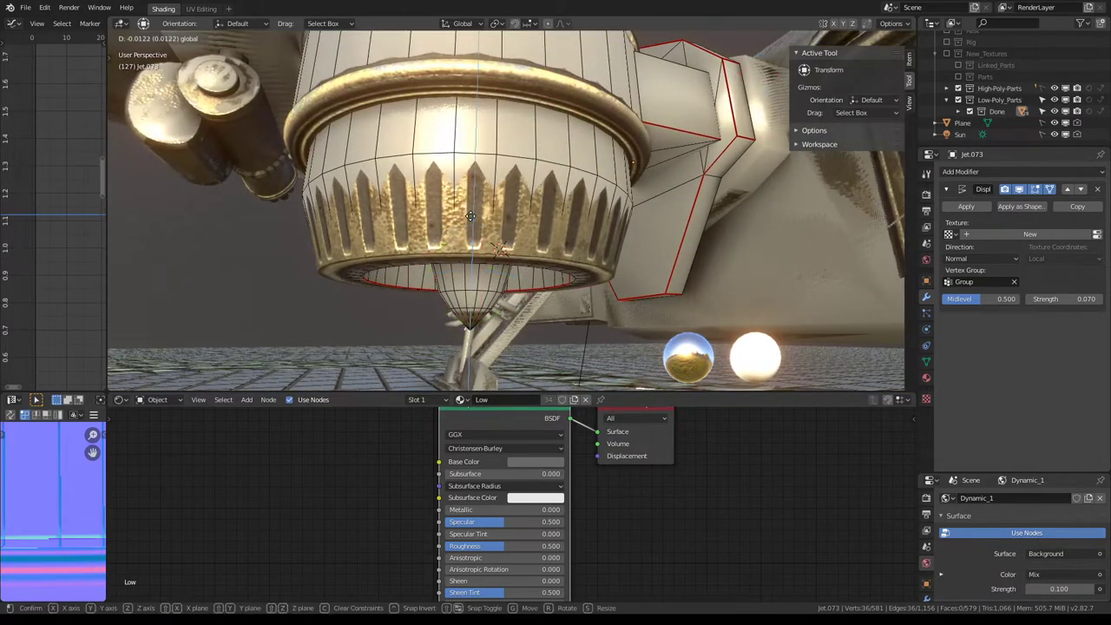
{"action": "left_click", "coordinate": [476, 200]}
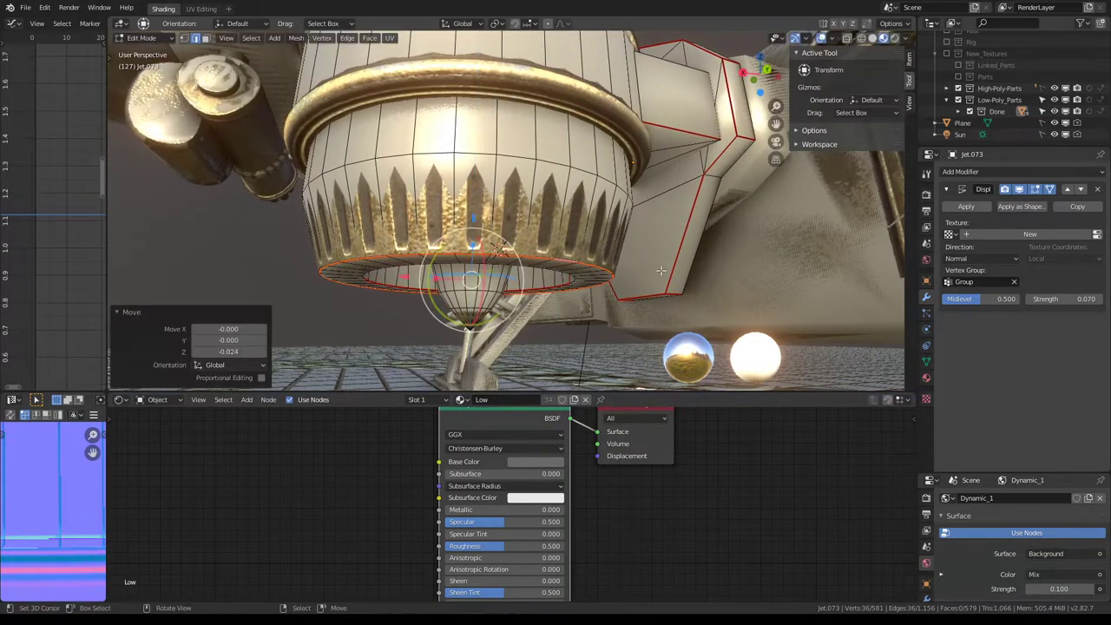
{"action": "key", "text": "s"}
{"action": "left_click", "coordinate": [646, 280]}
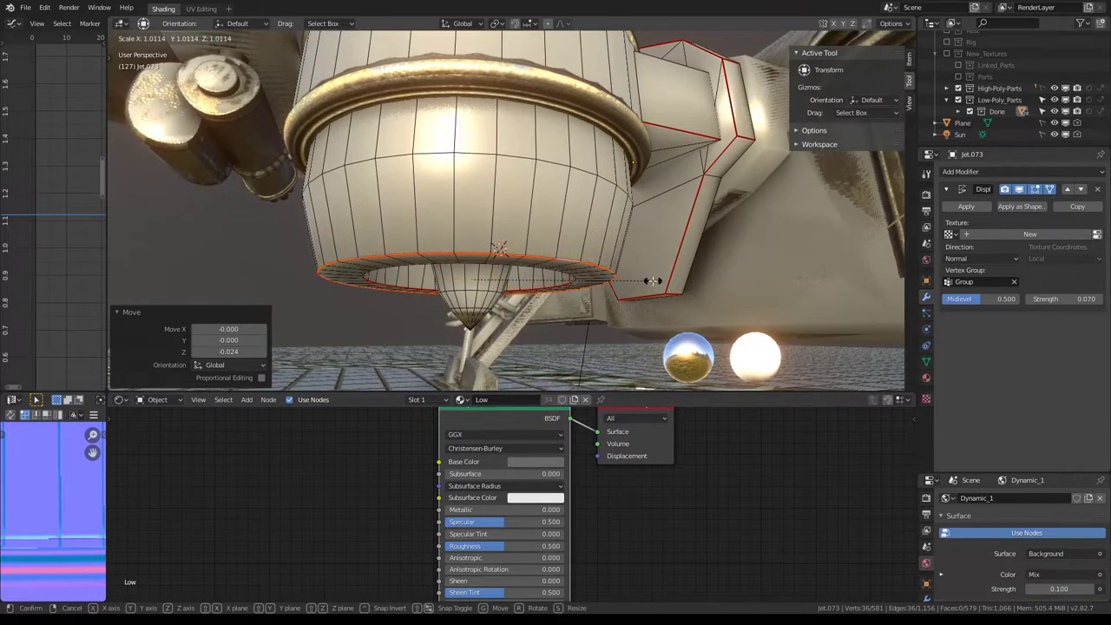
Move a higher edge loop down along Z in two adjustments and shrink it slightly
{"action": "middle_click_drag", "start_coordinate": [646, 281], "coordinate": [573, 173]}
{"action": "left_click", "coordinate": [576, 170], "text": "alt"}
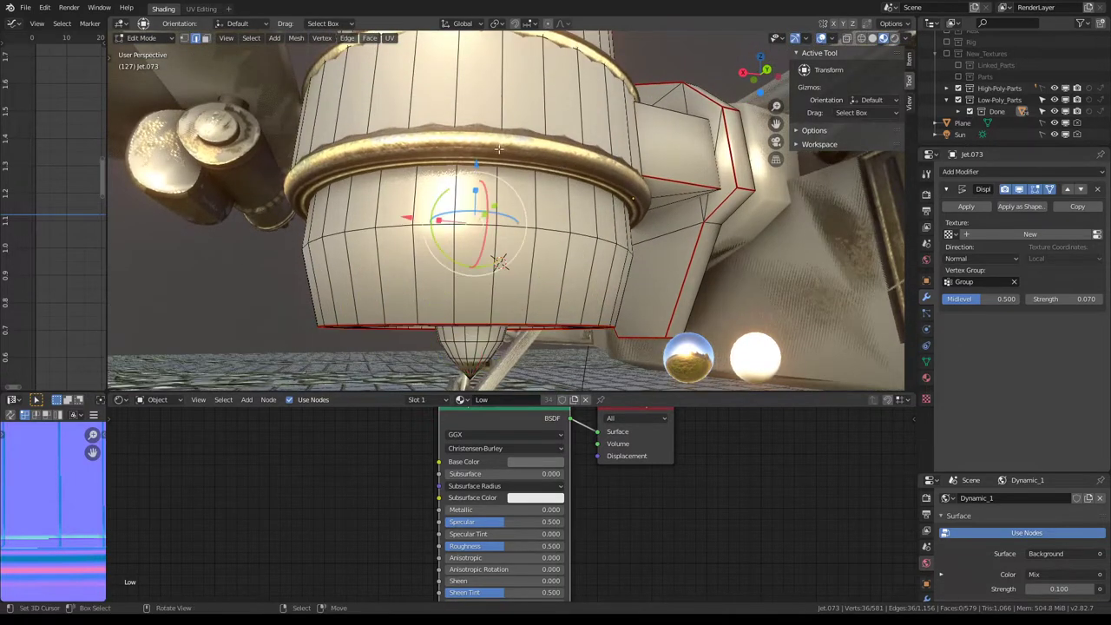
{"action": "key", "text": "g"}
{"action": "key", "text": "z"}
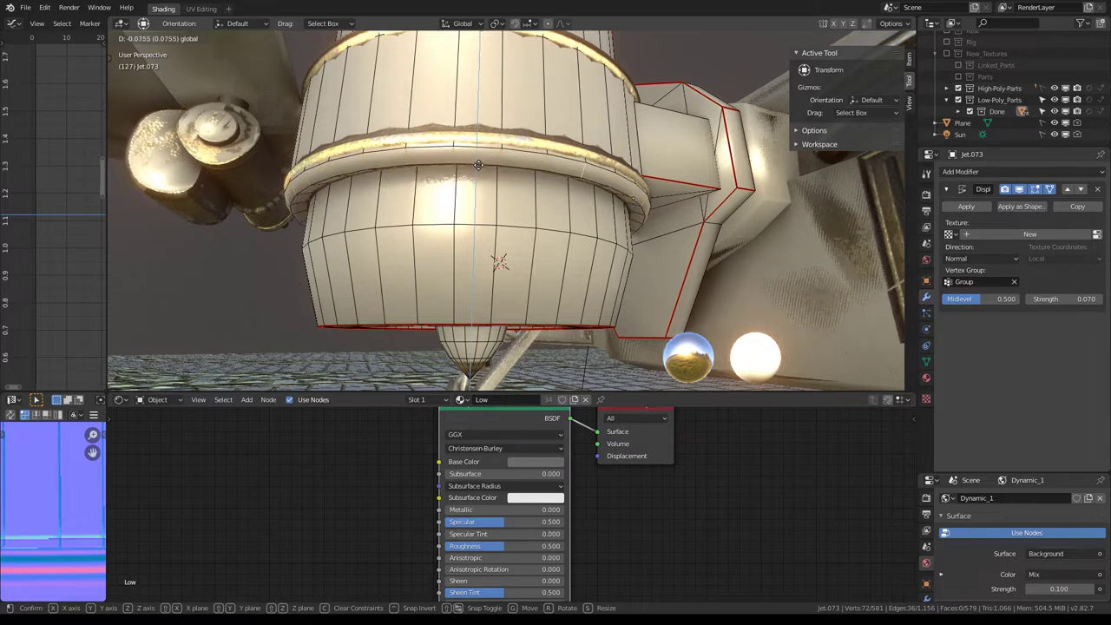
{"action": "left_click", "coordinate": [478, 165]}
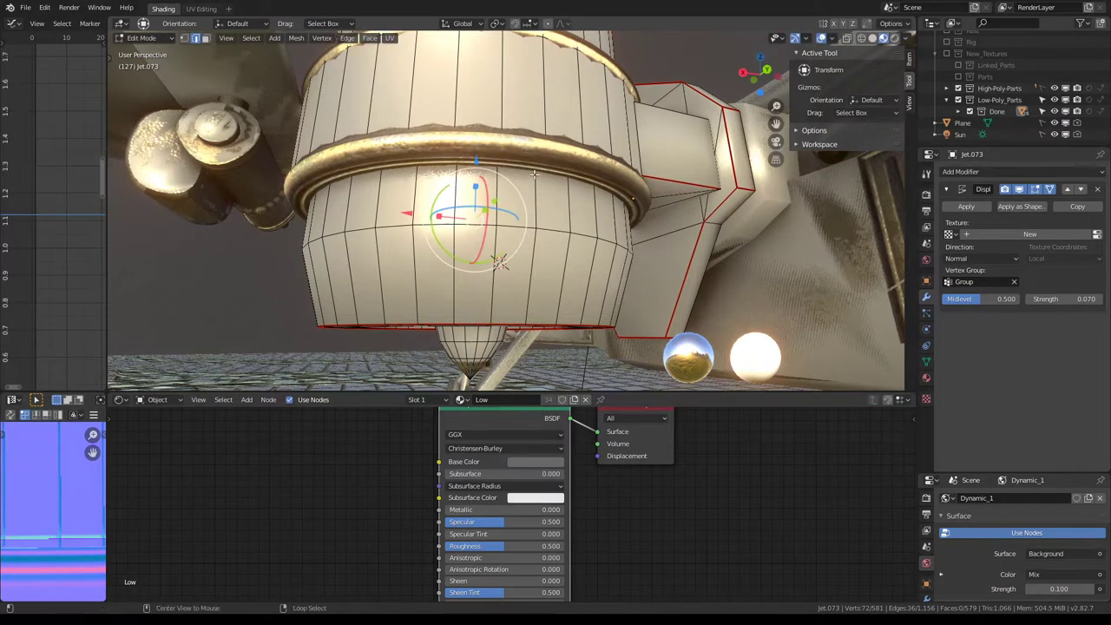
{"action": "key", "text": "g"}
{"action": "key", "text": "z"}
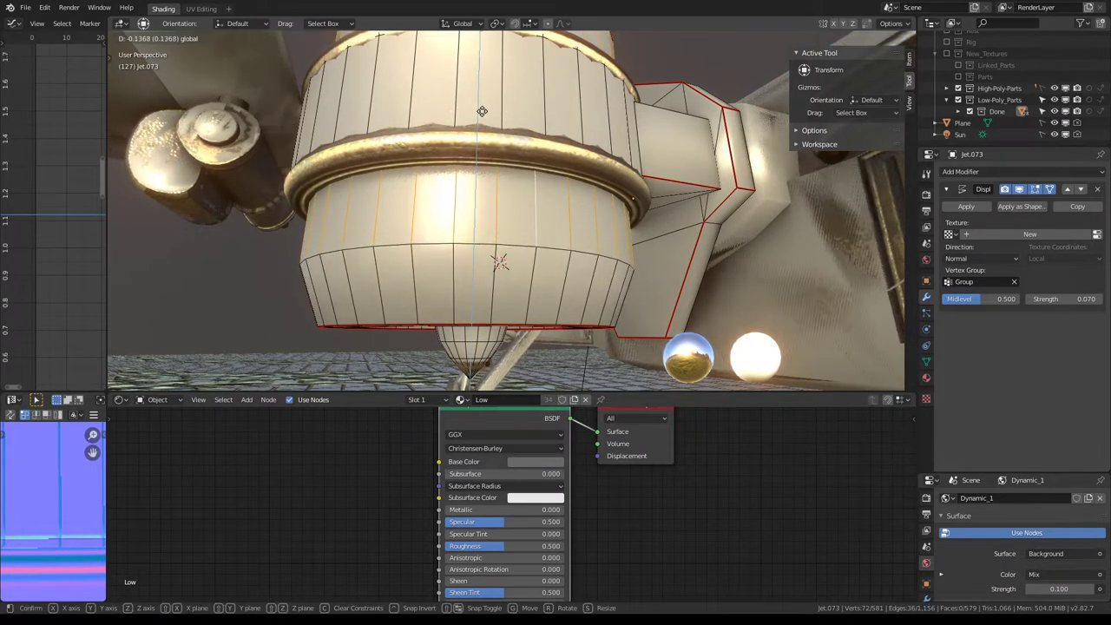
{"action": "left_click", "coordinate": [481, 111]}
{"action": "mouse_move", "coordinate": [482, 111]}
{"action": "middle_mouse_down"}
{"action": "mouse_move", "coordinate": [601, 141]}
{"action": "mouse_move", "coordinate": [590, 190]}
{"action": "mouse_move", "coordinate": [607, 186]}
{"action": "middle_mouse_up"}
{"action": "key", "text": "s"}
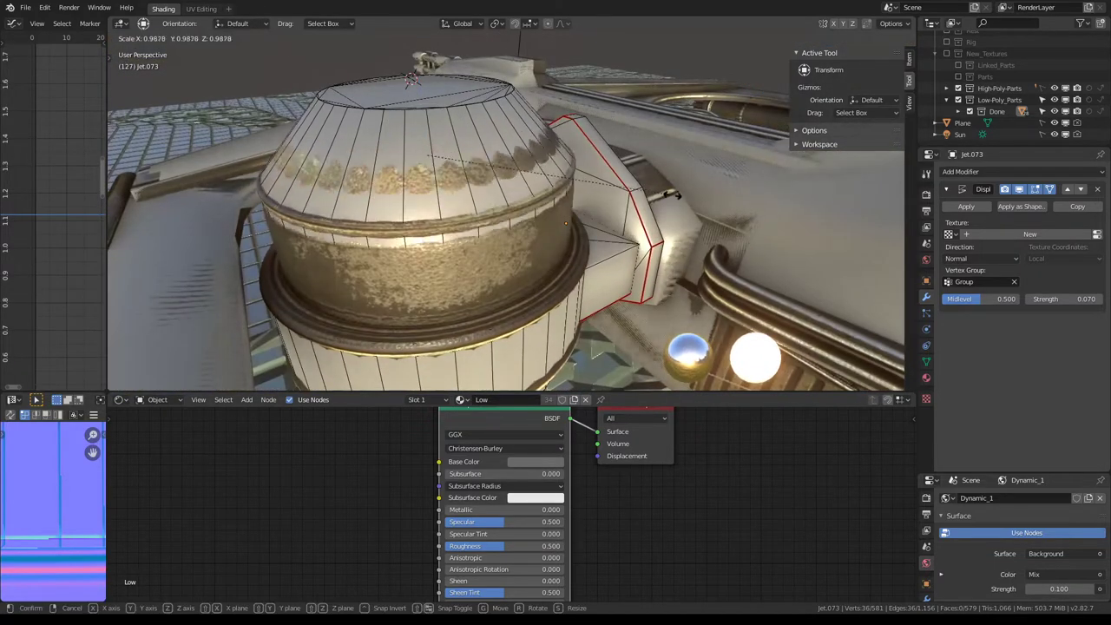
{"action": "left_click", "coordinate": [669, 197]}
Push the selected pod faces outward along their normals by about 0.0057 with Shrink/Fatten
{"action": "mouse_move", "coordinate": [669, 198]}
{"action": "middle_mouse_down"}
{"action": "mouse_move", "coordinate": [414, 185]}
{"action": "mouse_move", "coordinate": [546, 231]}
{"action": "middle_mouse_up"}
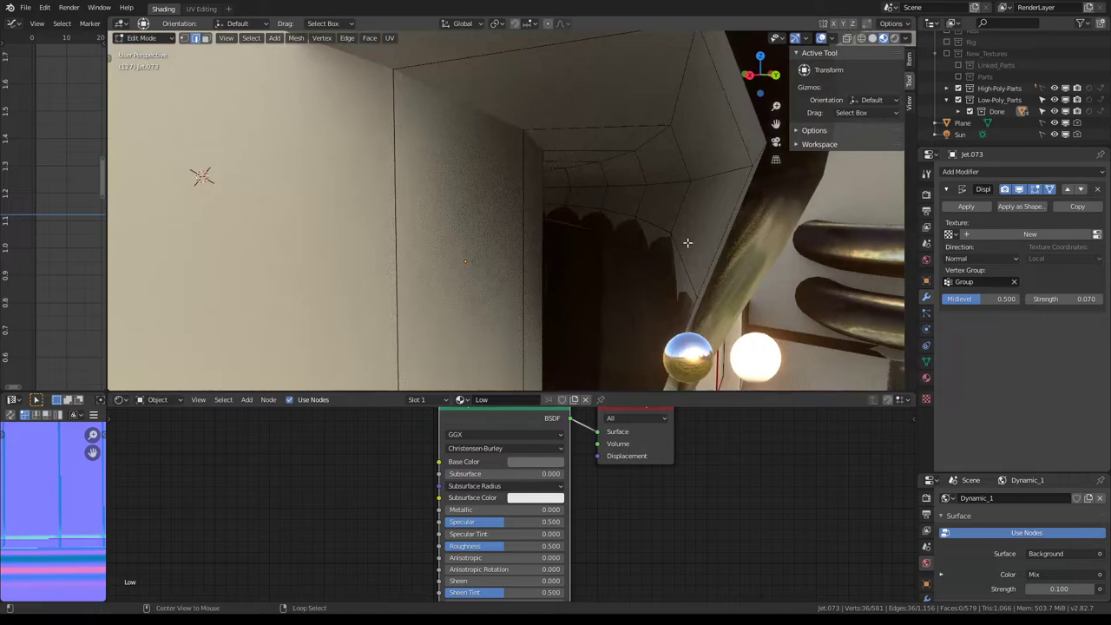
{"action": "scroll", "coordinate": [608, 238], "scroll_direction": "down", "scroll_amount": 5}
{"action": "scroll", "coordinate": [511, 272], "scroll_direction": "up", "scroll_amount": 2}
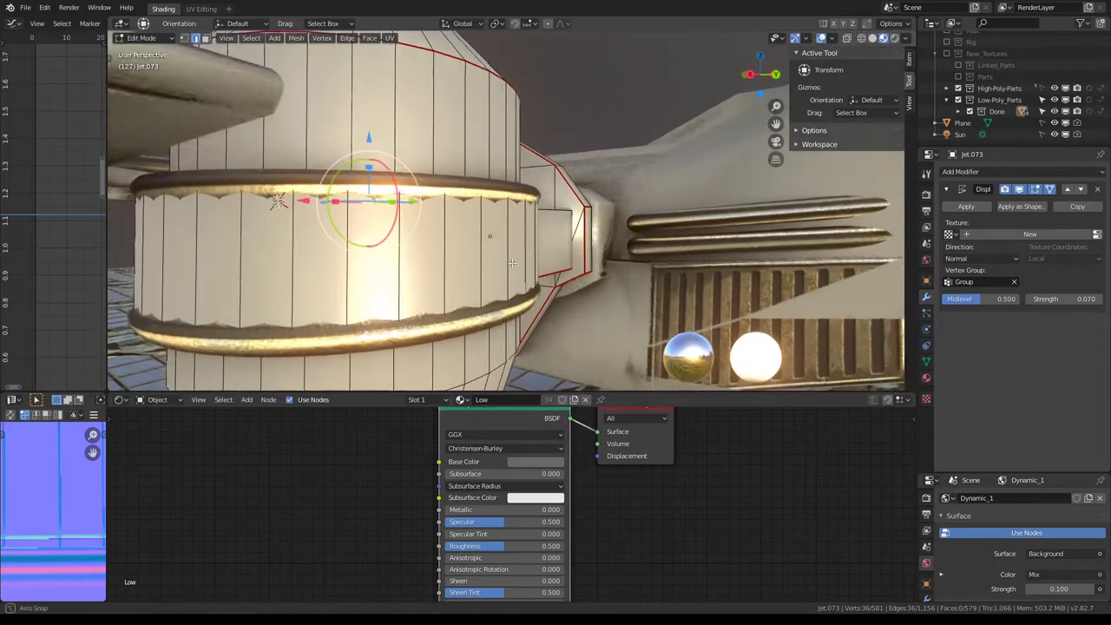
{"action": "mouse_move", "coordinate": [511, 272]}
{"action": "middle_mouse_down"}
{"action": "mouse_move", "coordinate": [502, 240]}
{"action": "mouse_move", "coordinate": [607, 273]}
{"action": "middle_mouse_up"}
{"action": "key", "text": "alt+s"}
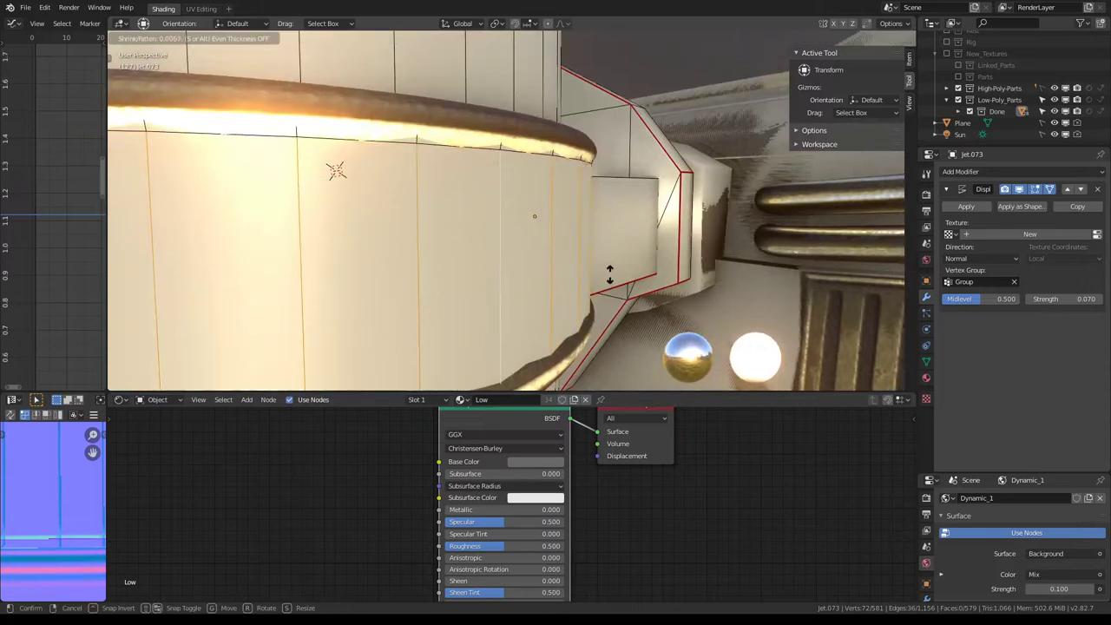
{"action": "left_click", "coordinate": [609, 273]}
{"action": "mouse_move", "coordinate": [609, 273]}
{"action": "middle_mouse_down"}
{"action": "mouse_move", "coordinate": [588, 235]}
{"action": "mouse_move", "coordinate": [380, 8]}
{"action": "middle_mouse_up"}
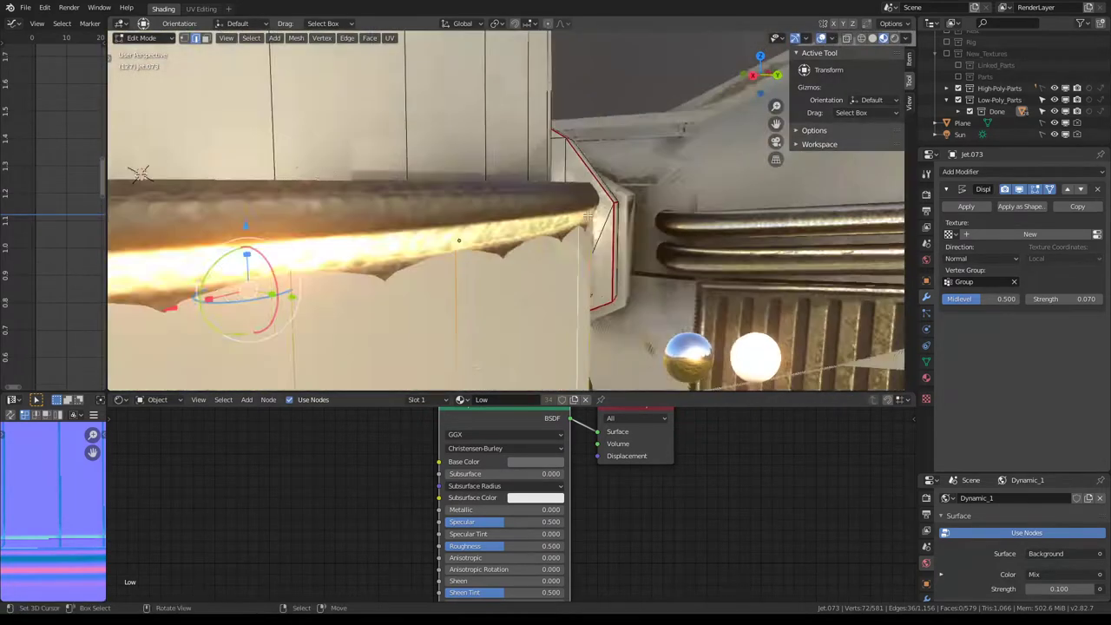
{"action": "left_click", "coordinate": [169, 38]}
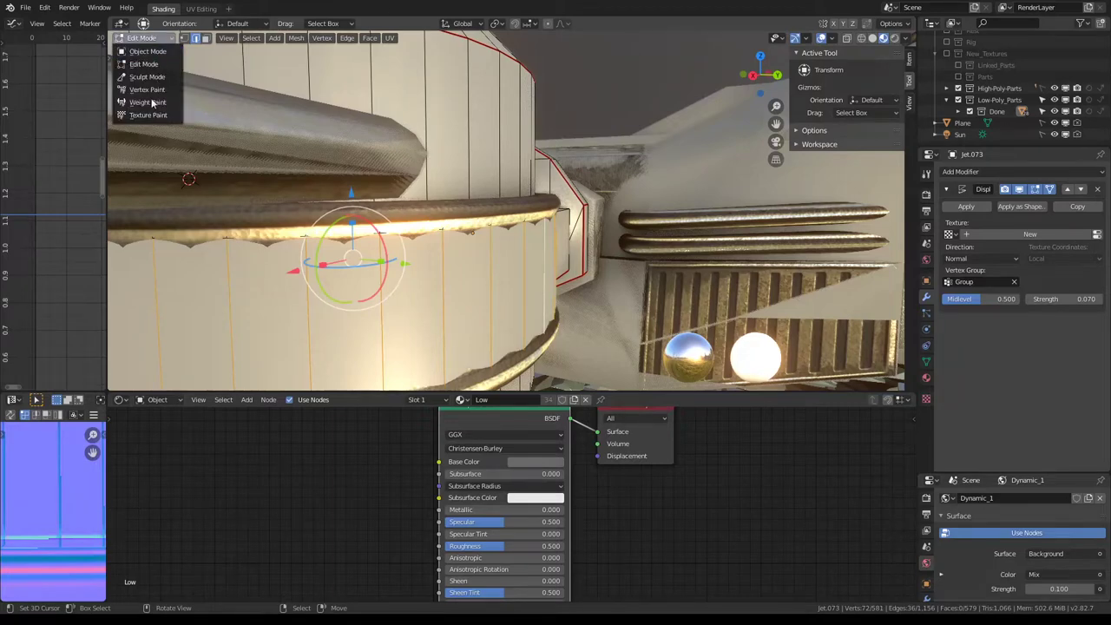
{"action": "left_click", "coordinate": [152, 102]}
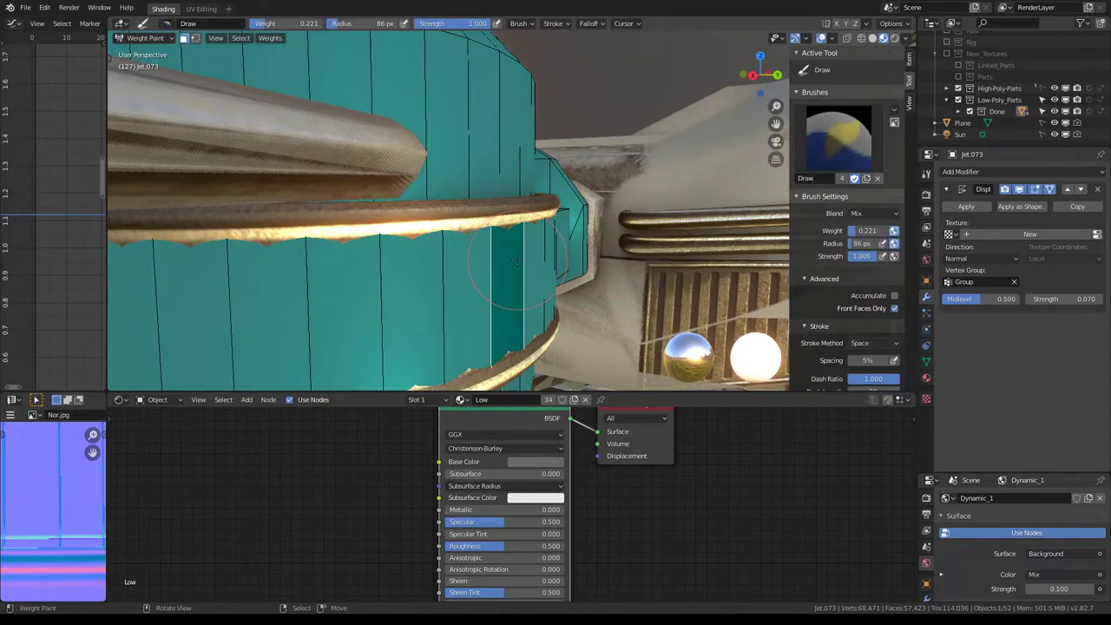
{"action": "middle_click_drag", "start_coordinate": [516, 254], "coordinate": [672, 188]}
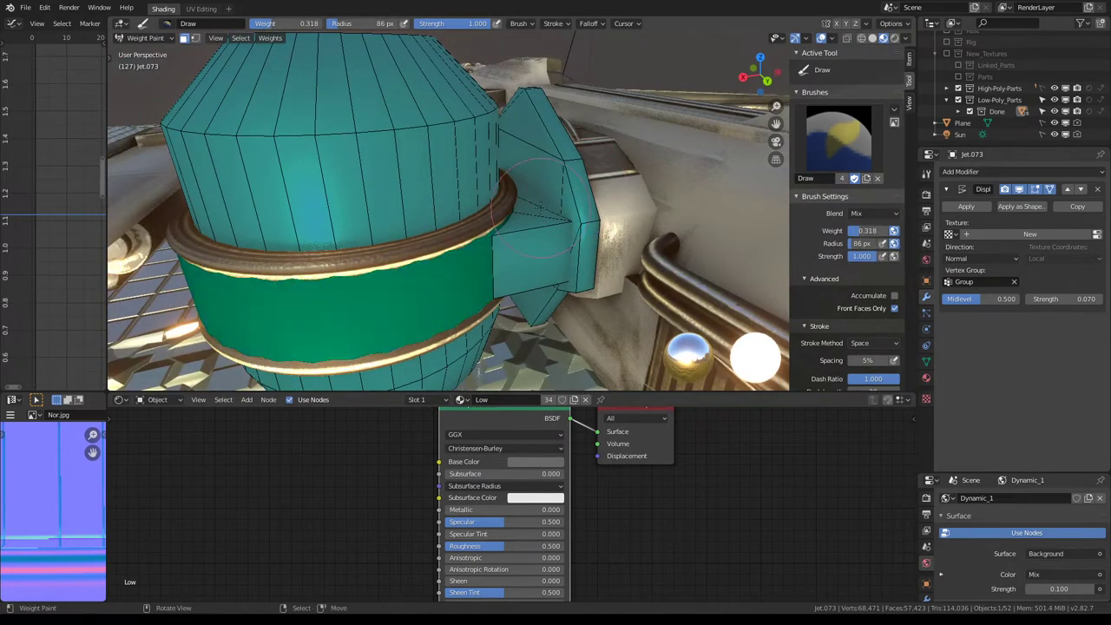
{"action": "mouse_move", "coordinate": [574, 186]}
{"action": "middle_mouse_down"}
{"action": "mouse_move", "coordinate": [529, 200]}
{"action": "mouse_move", "coordinate": [561, 197]}
{"action": "middle_mouse_up"}
{"action": "key", "text": "Tab"}
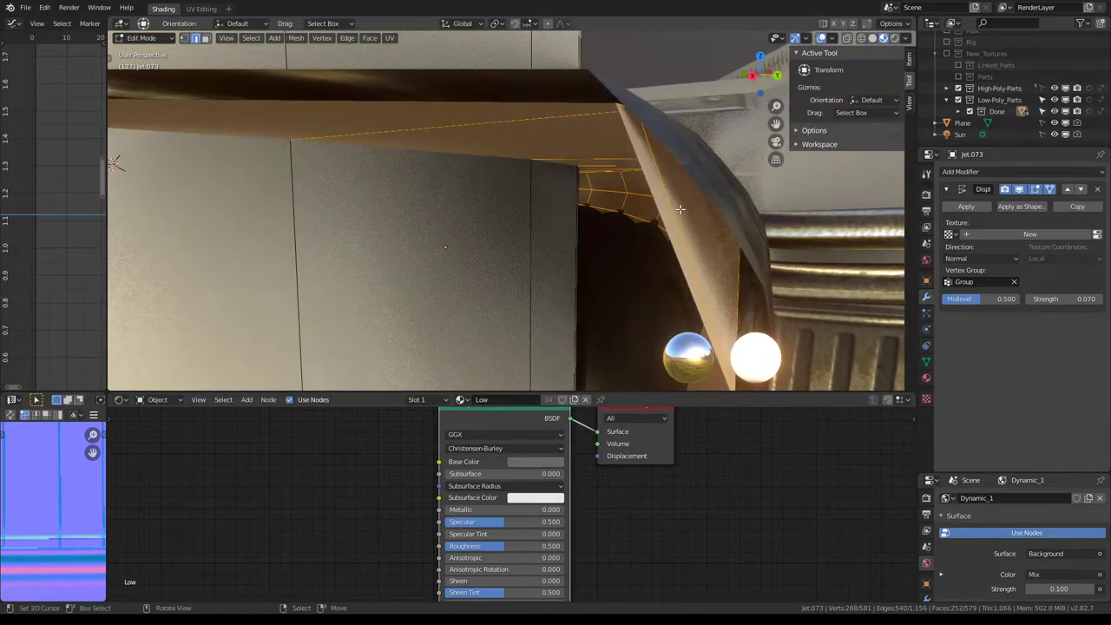
Scale the selected pod edge loop up slightly, to about 1.002, around the gold rail
{"action": "mouse_move", "coordinate": [680, 209]}
{"action": "middle_mouse_down"}
{"action": "mouse_move", "coordinate": [649, 248]}
{"action": "mouse_move", "coordinate": [535, 208]}
{"action": "mouse_move", "coordinate": [775, 165]}
{"action": "mouse_move", "coordinate": [737, 212]}
{"action": "middle_mouse_up"}
{"action": "key", "text": "s"}
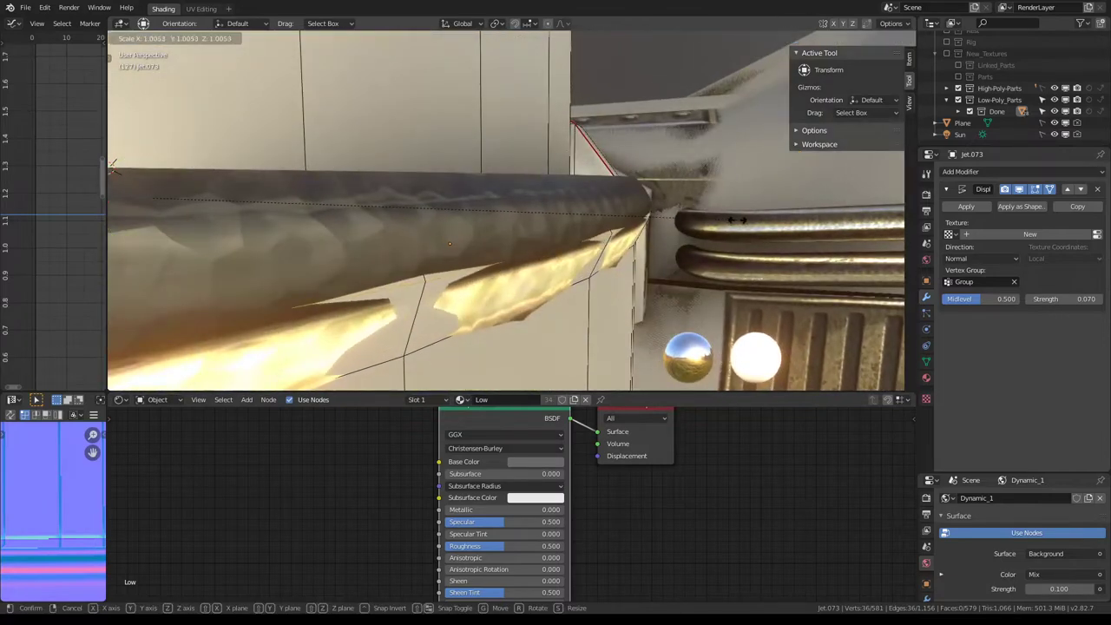
{"action": "left_click", "coordinate": [743, 221]}
{"action": "mouse_move", "coordinate": [742, 221]}
{"action": "middle_mouse_down"}
{"action": "mouse_move", "coordinate": [649, 220]}
{"action": "mouse_move", "coordinate": [625, 243]}
{"action": "middle_mouse_up"}
{"action": "key", "text": "s"}
{"action": "left_click", "coordinate": [630, 244]}
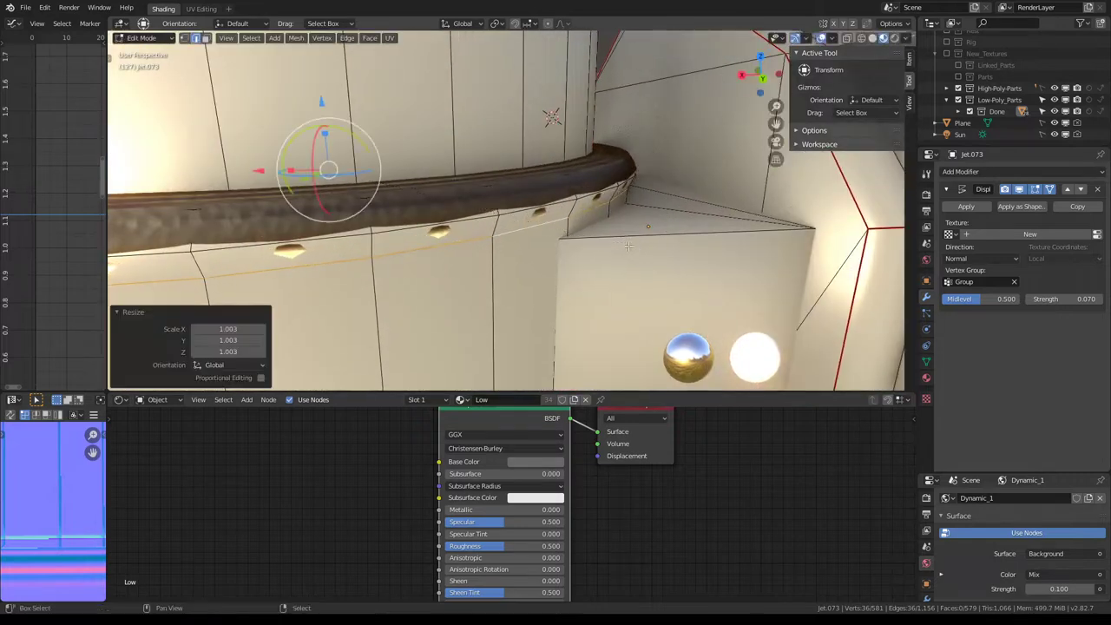
{"action": "key", "text": "s"}
{"action": "left_click", "coordinate": [627, 217]}
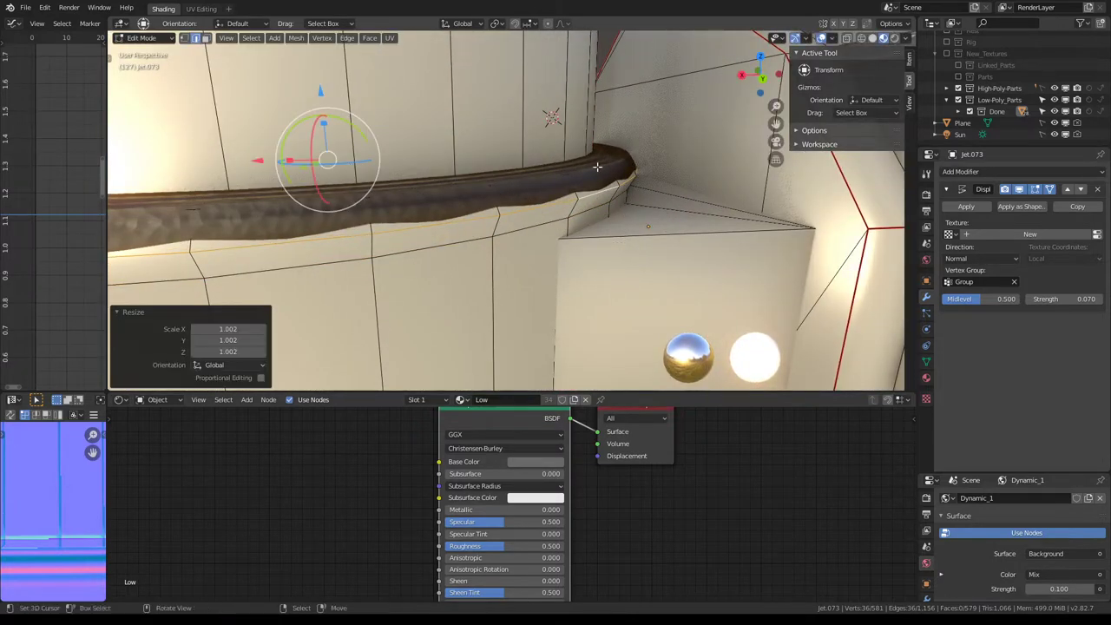
Try raising the loop 0.01 on Z and undo it, then scale it to 1.015 and shift it along Z
{"action": "mouse_move", "coordinate": [597, 166]}
{"action": "middle_mouse_down"}
{"action": "mouse_move", "coordinate": [734, 158]}
{"action": "mouse_move", "coordinate": [281, 116]}
{"action": "middle_mouse_up"}
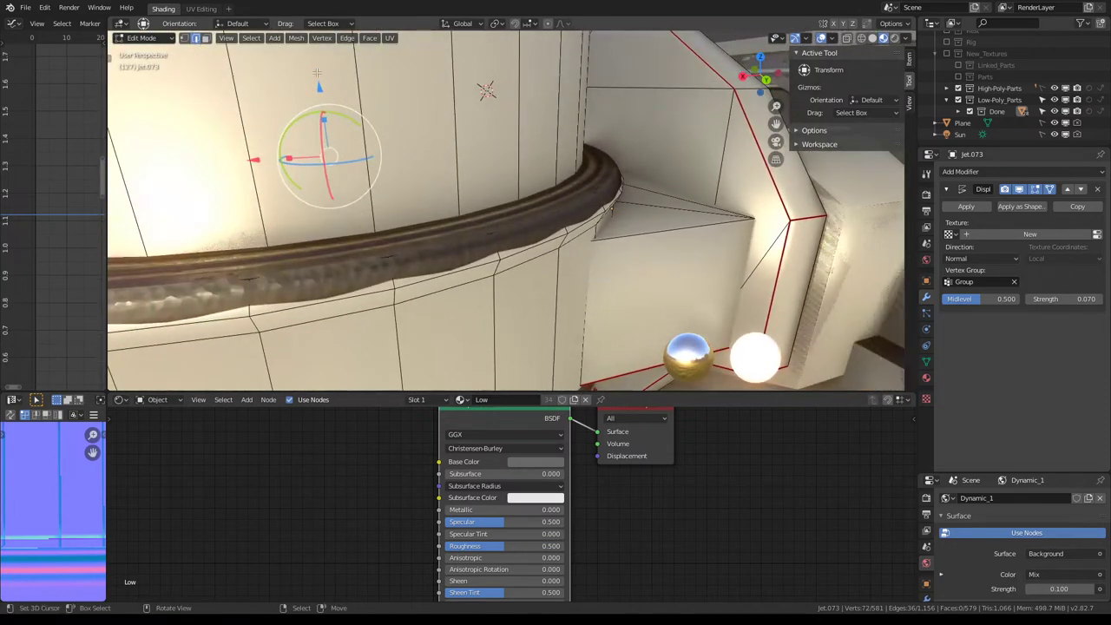
{"action": "type", "text": "gz"}
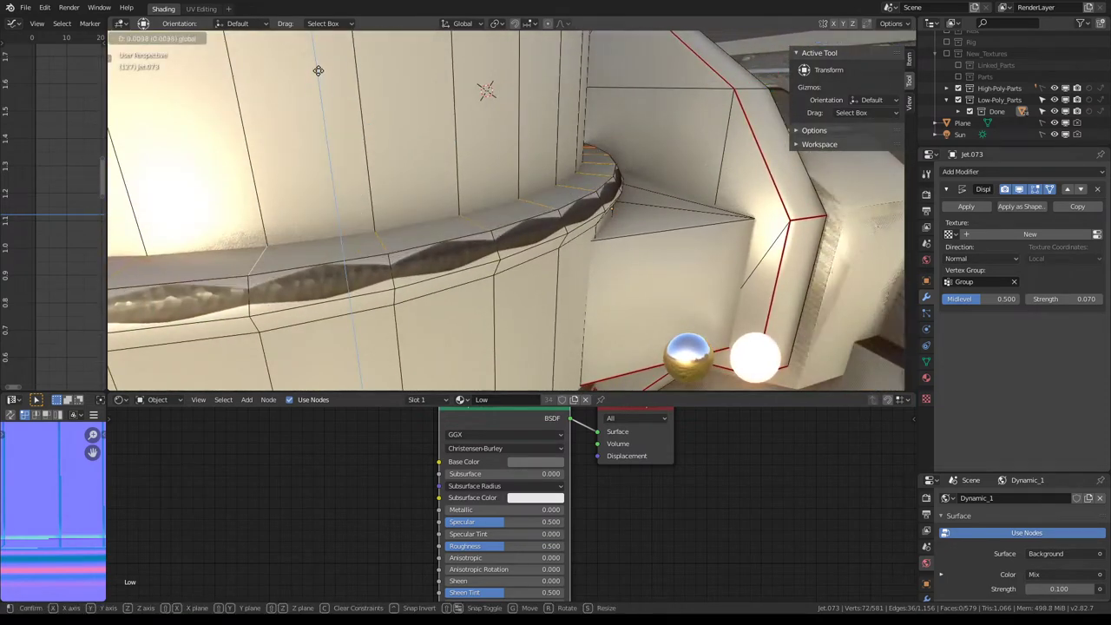
{"action": "type", "text": ".01"}
{"action": "key", "text": "Return"}
{"action": "key", "text": "ctrl+z"}
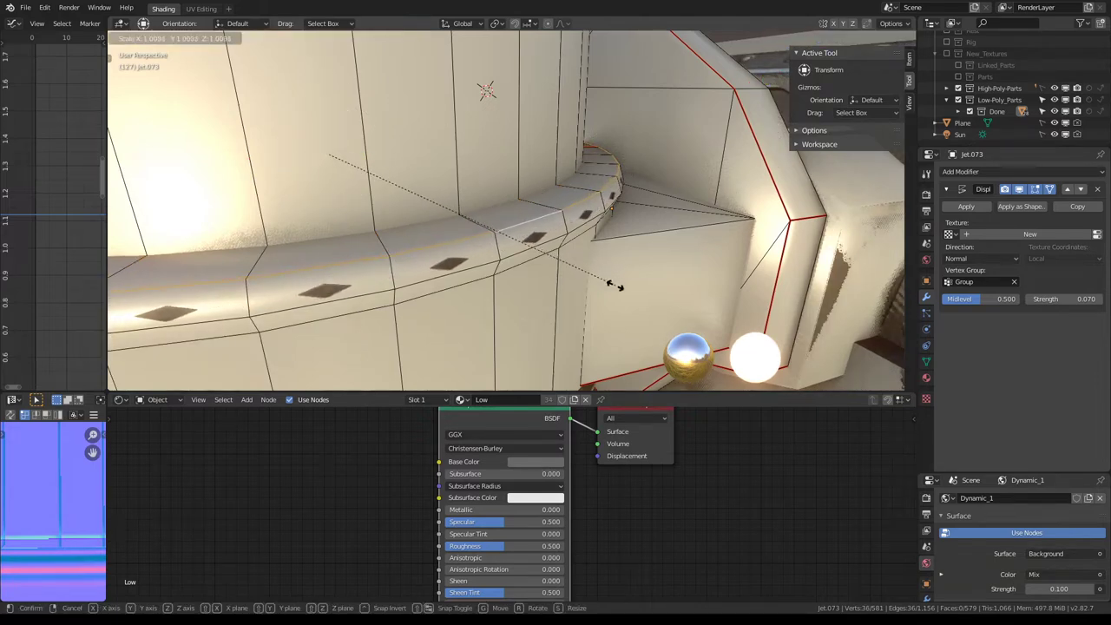
{"action": "type", "text": "1.015"}
{"action": "key", "text": "Return"}
{"action": "mouse_move", "coordinate": [621, 298]}
{"action": "middle_mouse_down"}
{"action": "mouse_move", "coordinate": [345, 211]}
{"action": "mouse_move", "coordinate": [486, 262]}
{"action": "mouse_move", "coordinate": [495, 211]}
{"action": "middle_mouse_up"}
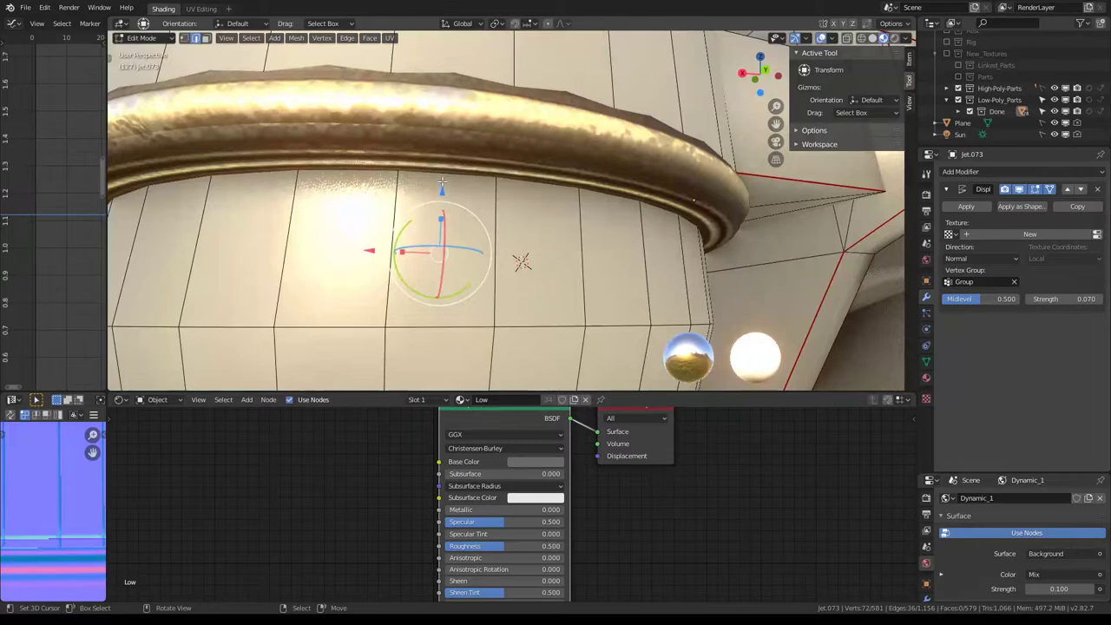
{"action": "left_click_drag", "start_coordinate": [442, 184], "coordinate": [441, 211]}
{"action": "mouse_move", "coordinate": [440, 210]}
{"action": "middle_mouse_down"}
{"action": "mouse_move", "coordinate": [501, 165]}
{"action": "mouse_move", "coordinate": [617, 181]}
{"action": "middle_mouse_up"}
Select another pod edge loop, scale it to 1.010 and lower it 0.021 along Z
{"action": "left_click", "coordinate": [624, 171], "text": "alt"}
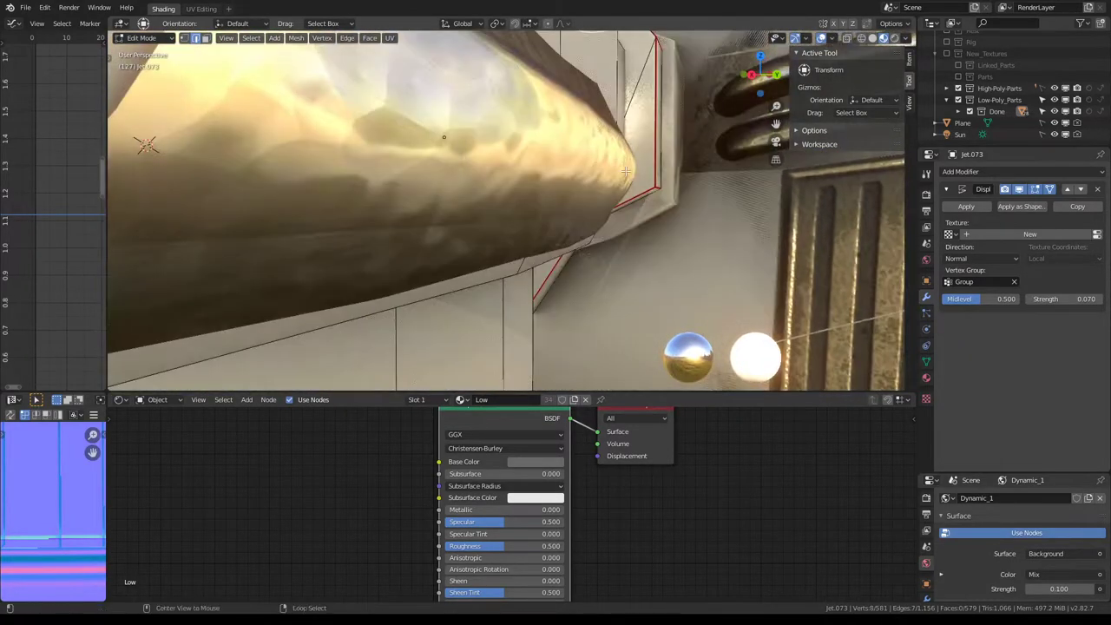
{"action": "middle_click", "coordinate": [624, 171], "text": "alt"}
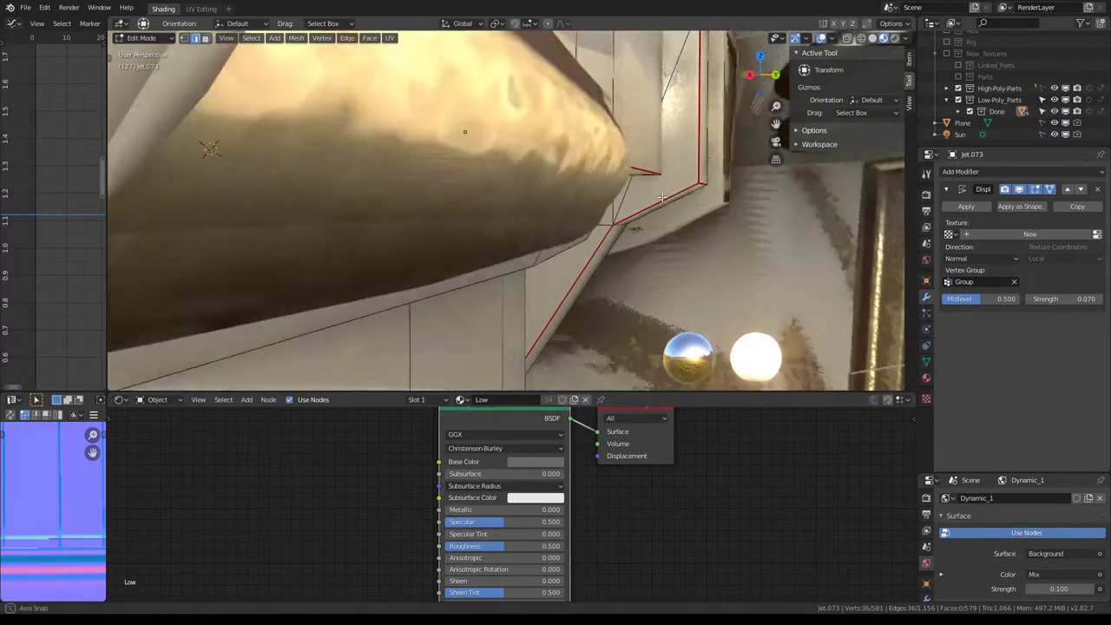
{"action": "middle_click_drag", "start_coordinate": [650, 176], "coordinate": [586, 225]}
{"action": "key", "text": "s"}
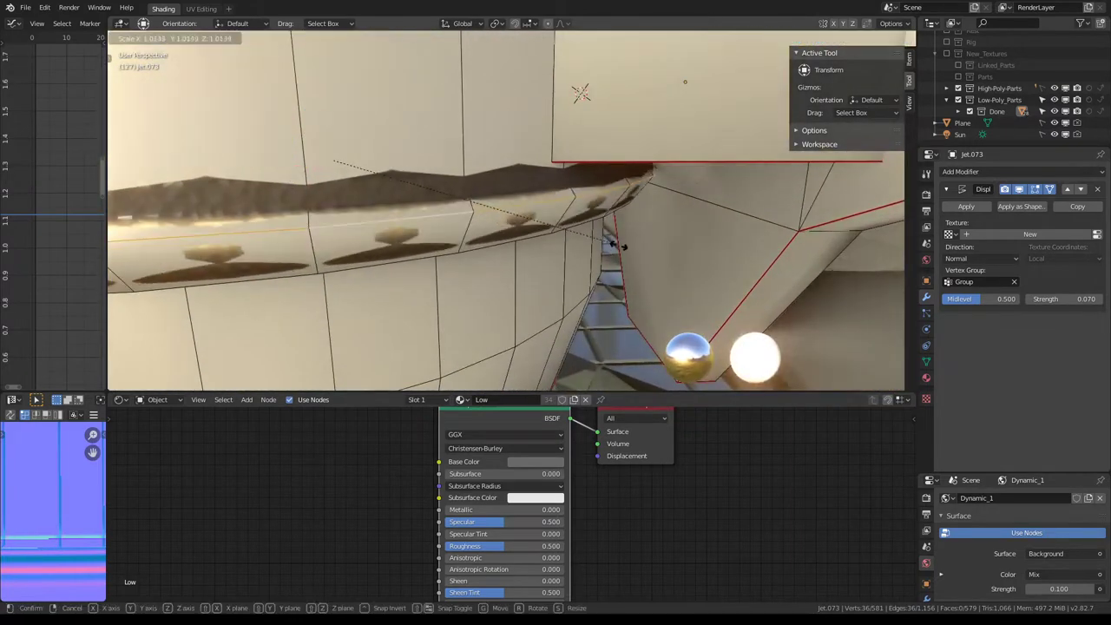
{"action": "left_click", "coordinate": [627, 249]}
{"action": "middle_click_drag", "start_coordinate": [628, 249], "coordinate": [559, 170]}
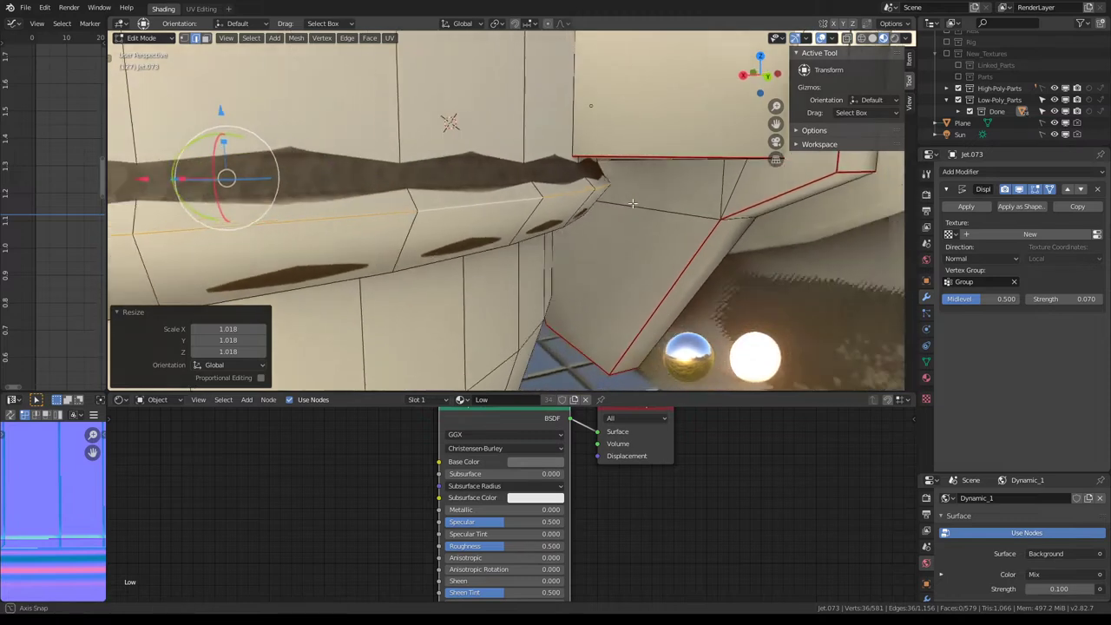
{"action": "key", "text": "s"}
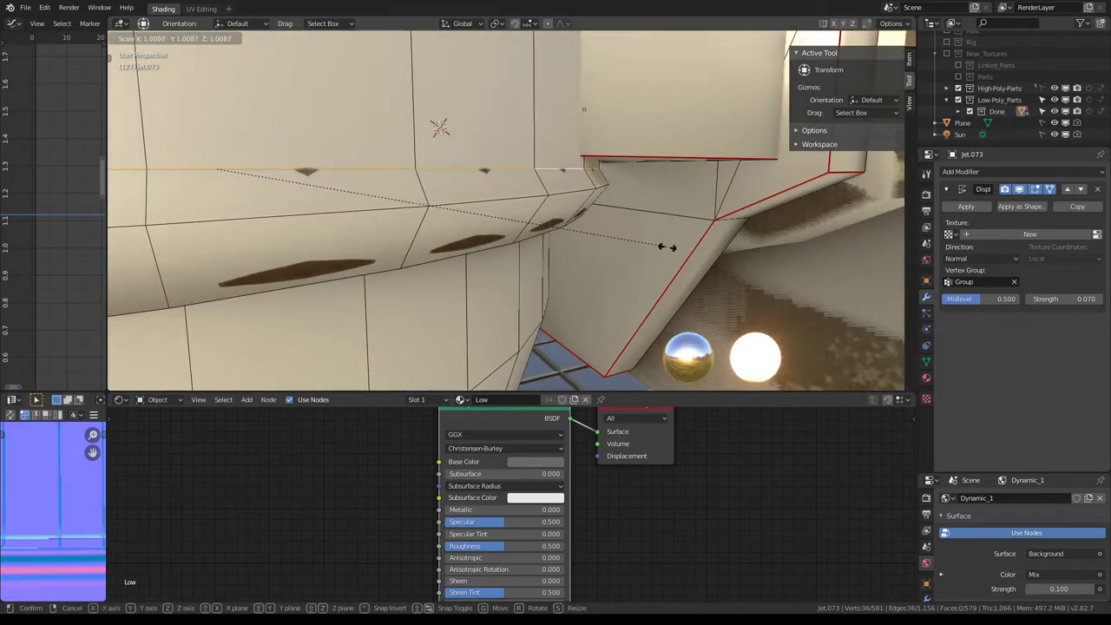
{"action": "left_click", "coordinate": [664, 249]}
{"action": "mouse_move", "coordinate": [665, 248]}
{"action": "middle_mouse_down"}
{"action": "mouse_move", "coordinate": [539, 197]}
{"action": "mouse_move", "coordinate": [521, 171]}
{"action": "middle_mouse_up"}
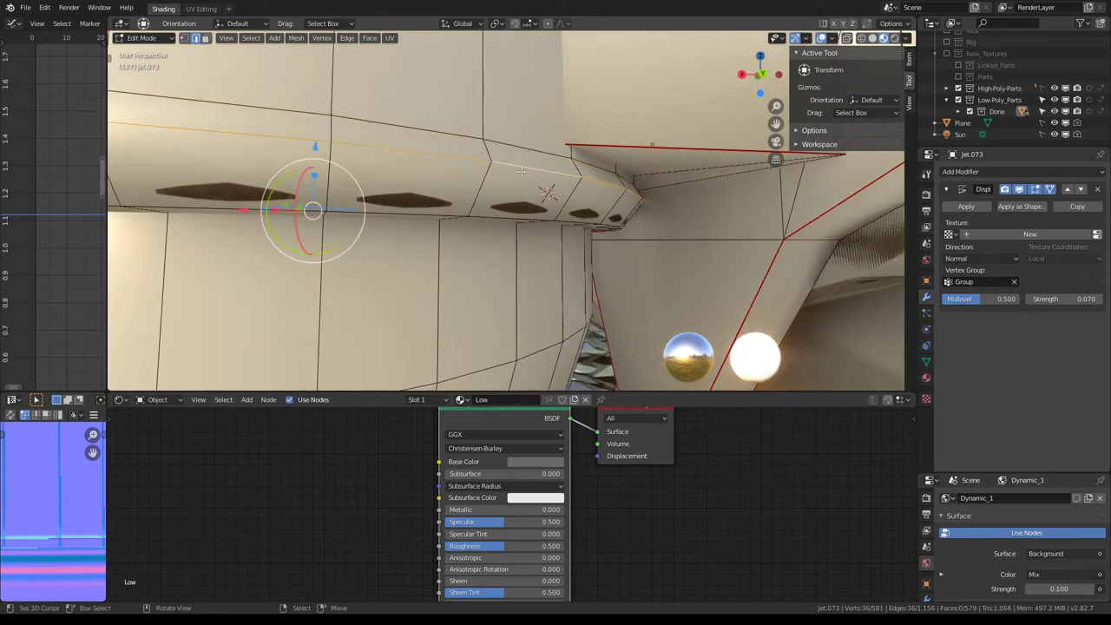
{"action": "left_click_drag", "start_coordinate": [315, 146], "coordinate": [312, 151]}
{"action": "left_click", "coordinate": [314, 149]}
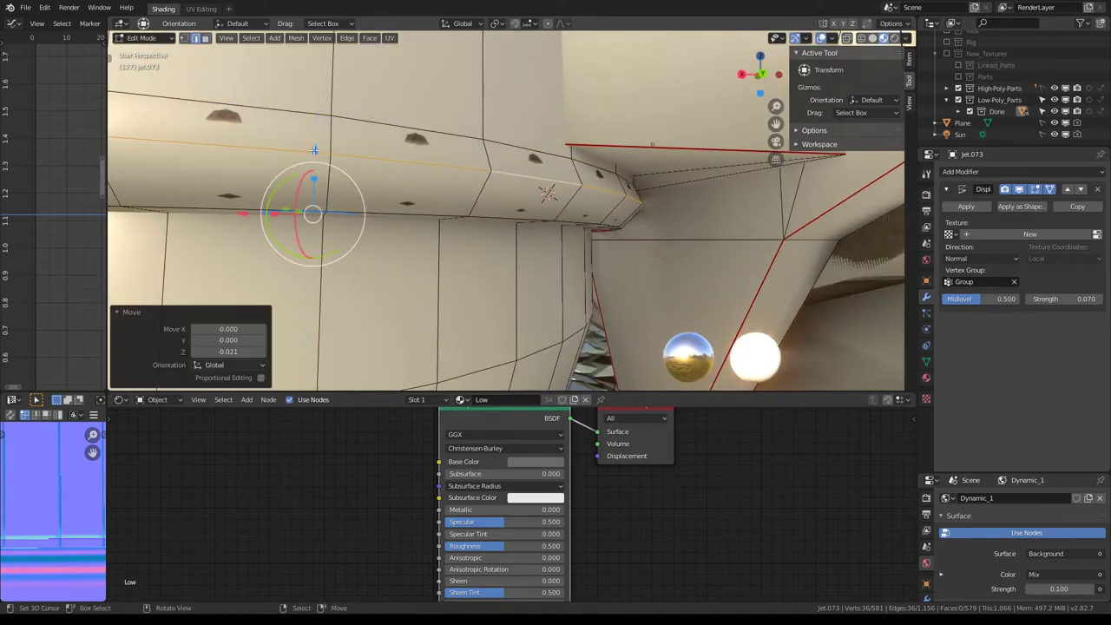
Scale the next pod edge loop up to 1.002
{"action": "left_click", "coordinate": [498, 129], "text": "alt"}
{"action": "key", "text": "s"}
{"action": "left_click", "coordinate": [616, 212]}
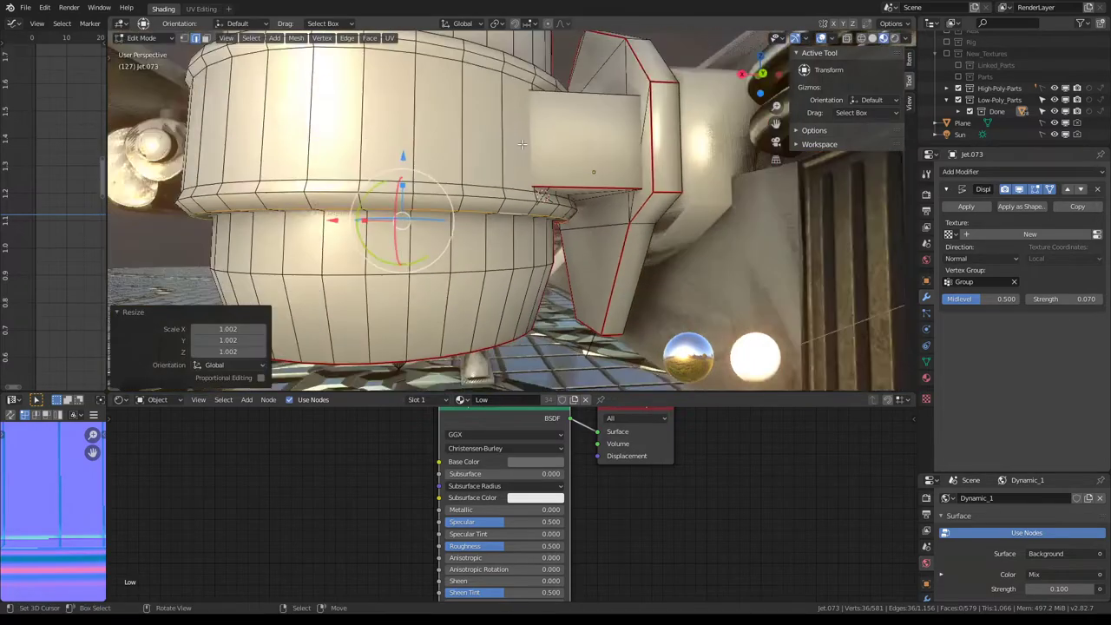
{"action": "mouse_move", "coordinate": [645, 213]}
{"action": "middle_mouse_down"}
{"action": "mouse_move", "coordinate": [746, 228]}
{"action": "mouse_move", "coordinate": [372, 141]}
{"action": "middle_mouse_up"}
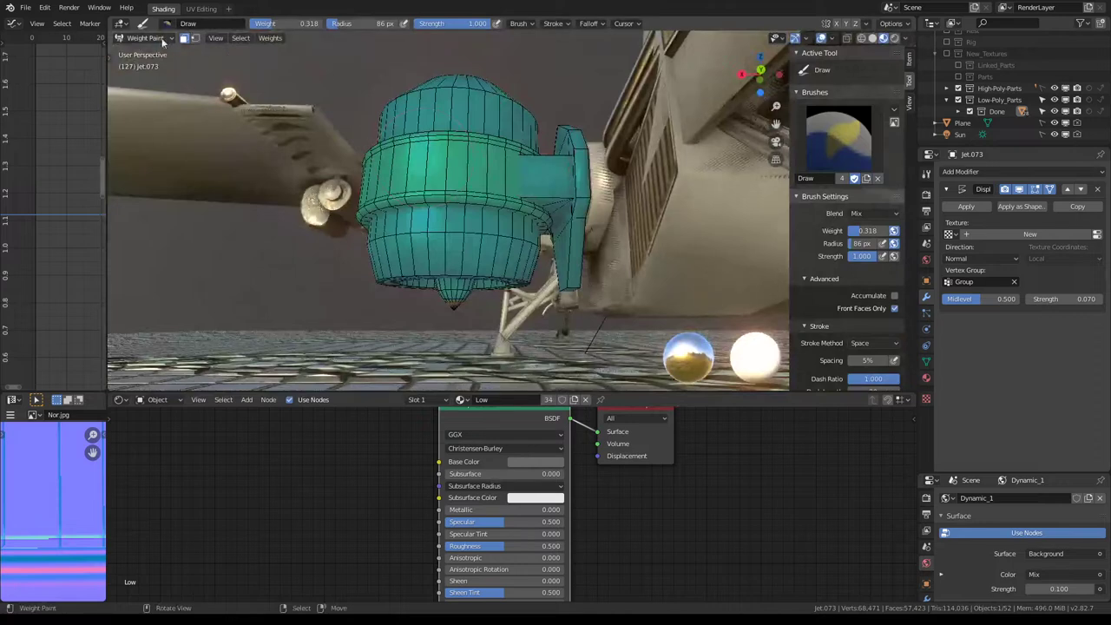
Re-enter Edit Mode on the pod and scale its top rim loop to 1.011
{"action": "left_click", "coordinate": [136, 51]}
{"action": "mouse_move", "coordinate": [485, 150]}
{"action": "middle_mouse_down"}
{"action": "mouse_move", "coordinate": [508, 127]}
{"action": "mouse_move", "coordinate": [554, 136]}
{"action": "mouse_move", "coordinate": [544, 165]}
{"action": "mouse_move", "coordinate": [516, 184]}
{"action": "mouse_move", "coordinate": [382, 157]}
{"action": "mouse_move", "coordinate": [497, 122]}
{"action": "mouse_move", "coordinate": [482, 94]}
{"action": "mouse_move", "coordinate": [646, 243]}
{"action": "middle_mouse_up"}
{"action": "key", "text": "Tab"}
{"action": "key", "text": "s"}
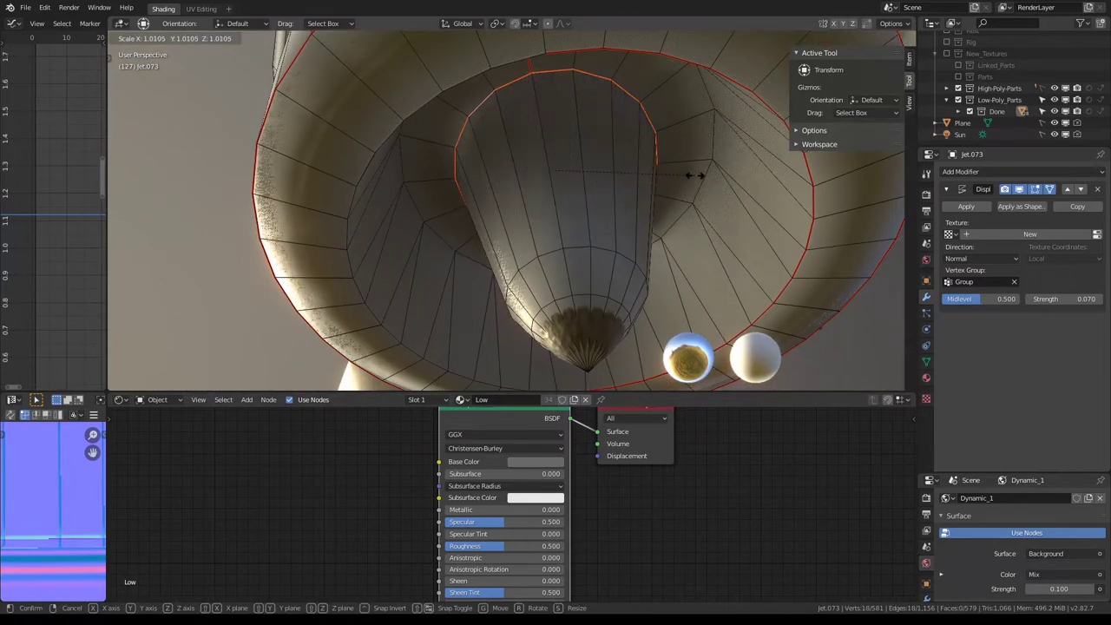
{"action": "left_click", "coordinate": [651, 247]}
Move the nozzle's lower ring and tip vertex vertically, then return to Object Mode
{"action": "left_click", "coordinate": [596, 296], "text": "alt"}
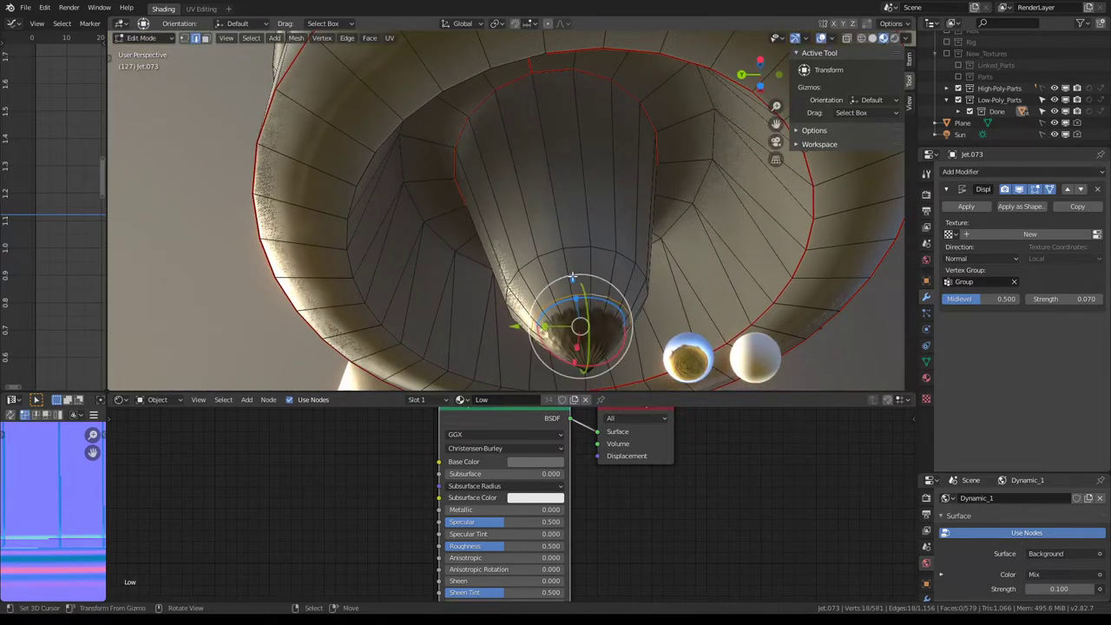
{"action": "key", "text": "g"}
{"action": "key", "text": "z"}
{"action": "left_click", "coordinate": [573, 281]}
{"action": "mouse_move", "coordinate": [574, 281]}
{"action": "middle_mouse_down"}
{"action": "mouse_move", "coordinate": [619, 192]}
{"action": "mouse_move", "coordinate": [564, 196]}
{"action": "mouse_move", "coordinate": [557, 186]}
{"action": "middle_mouse_up"}
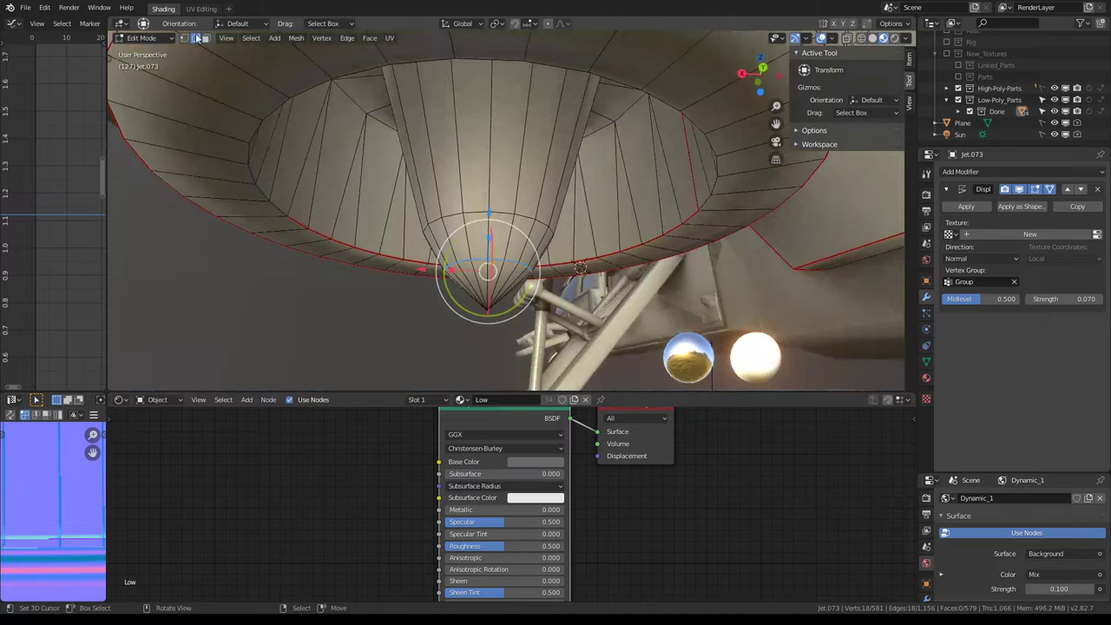
{"action": "left_click", "coordinate": [184, 38]}
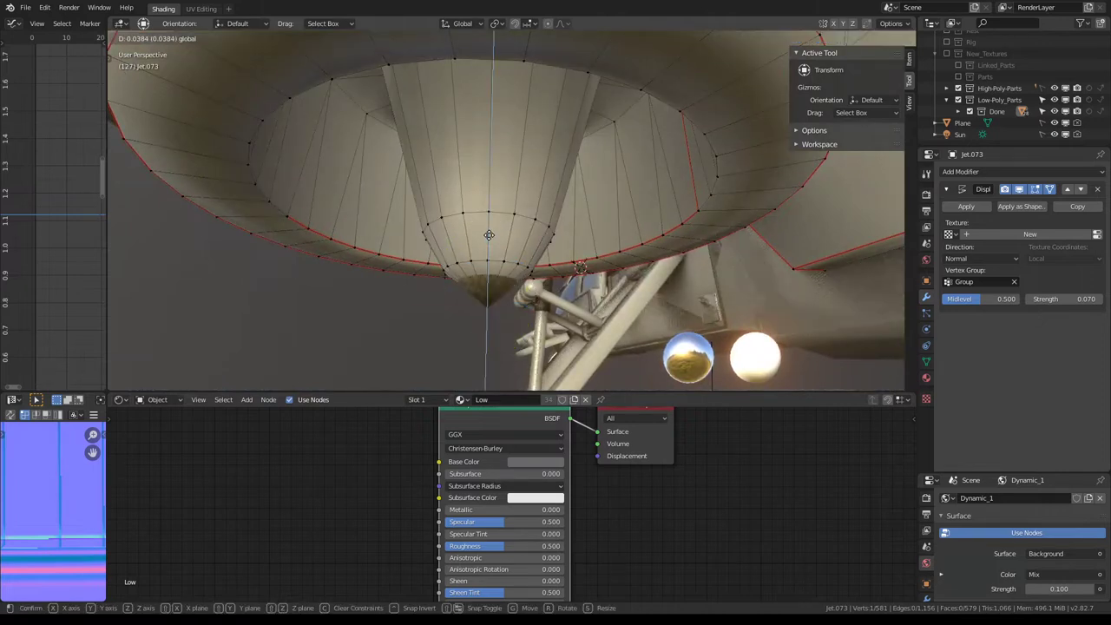
{"action": "left_click", "coordinate": [490, 243]}
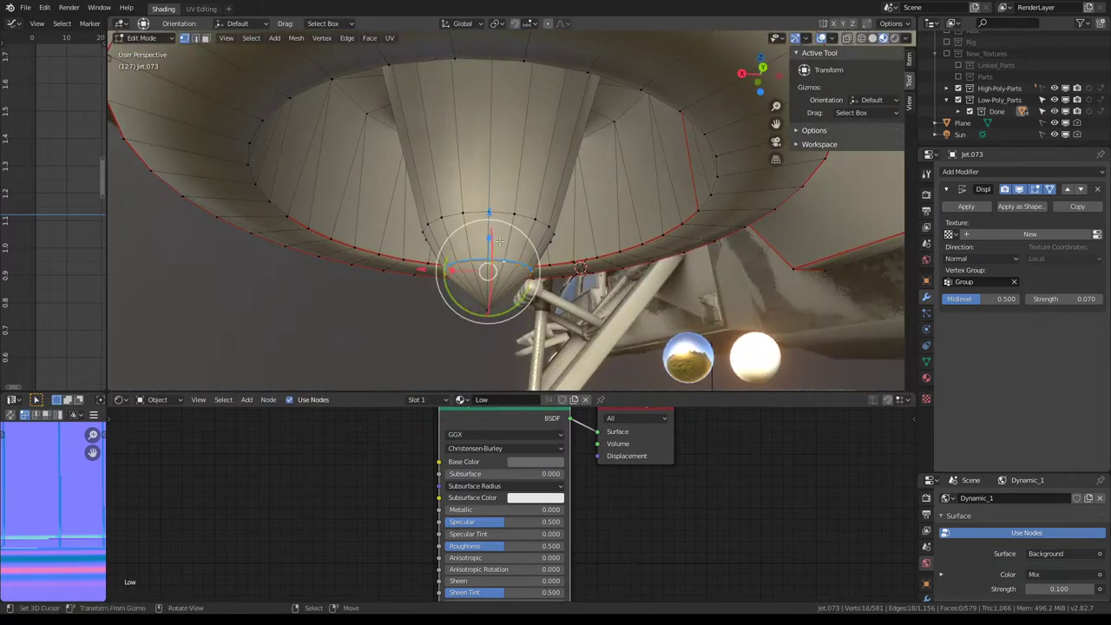
{"action": "left_click_drag", "start_coordinate": [499, 241], "coordinate": [489, 216]}
{"action": "key", "text": "Tab"}
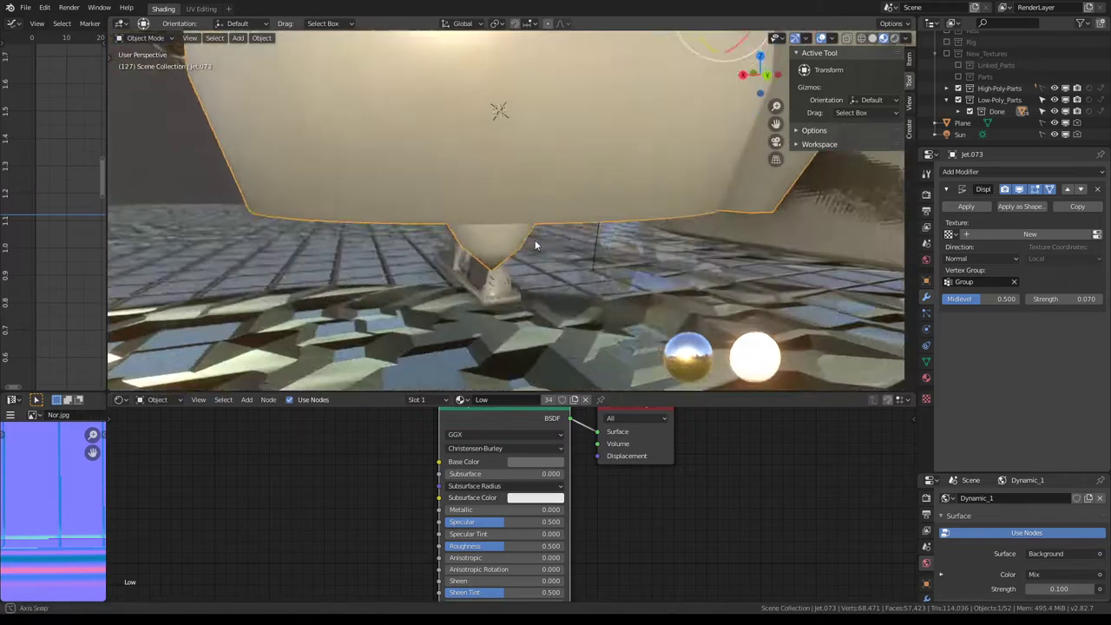
Select wing Jet.066, recalculate its normals in Edit Mode, and switch it to Weight Paint
{"action": "mouse_move", "coordinate": [505, 186]}
{"action": "middle_mouse_down"}
{"action": "mouse_move", "coordinate": [523, 211]}
{"action": "mouse_move", "coordinate": [576, 198]}
{"action": "mouse_move", "coordinate": [469, 161]}
{"action": "middle_mouse_up"}
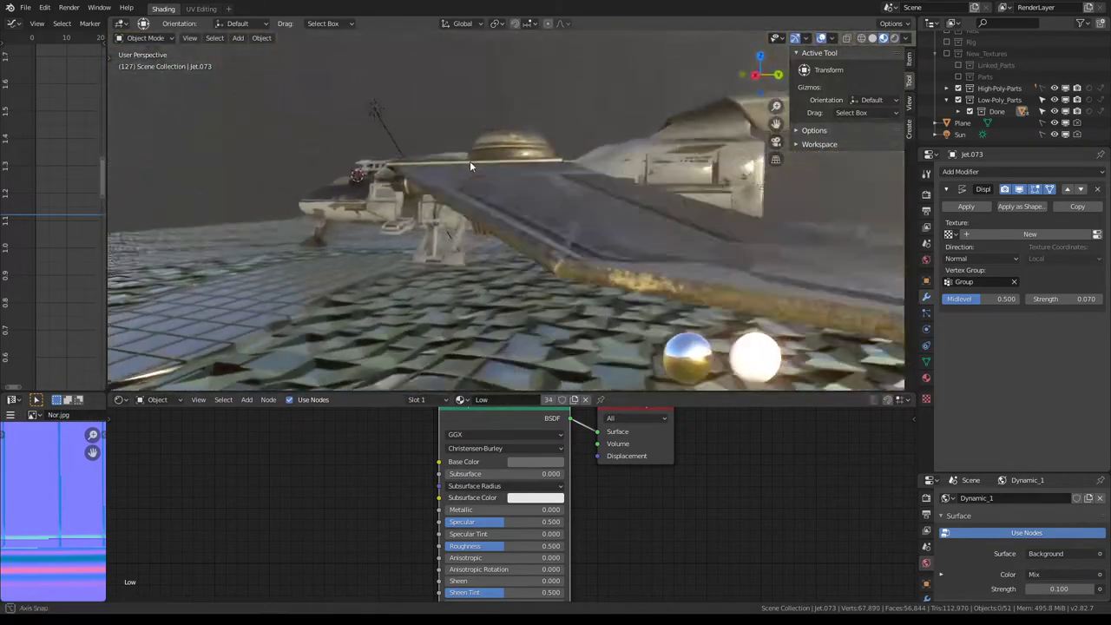
{"action": "left_click", "coordinate": [583, 236]}
{"action": "mouse_move", "coordinate": [584, 238]}
{"action": "middle_mouse_down"}
{"action": "mouse_move", "coordinate": [681, 214]}
{"action": "mouse_move", "coordinate": [645, 167]}
{"action": "mouse_move", "coordinate": [536, 202]}
{"action": "mouse_move", "coordinate": [584, 216]}
{"action": "mouse_move", "coordinate": [599, 185]}
{"action": "middle_mouse_up"}
{"action": "key", "text": "Tab"}
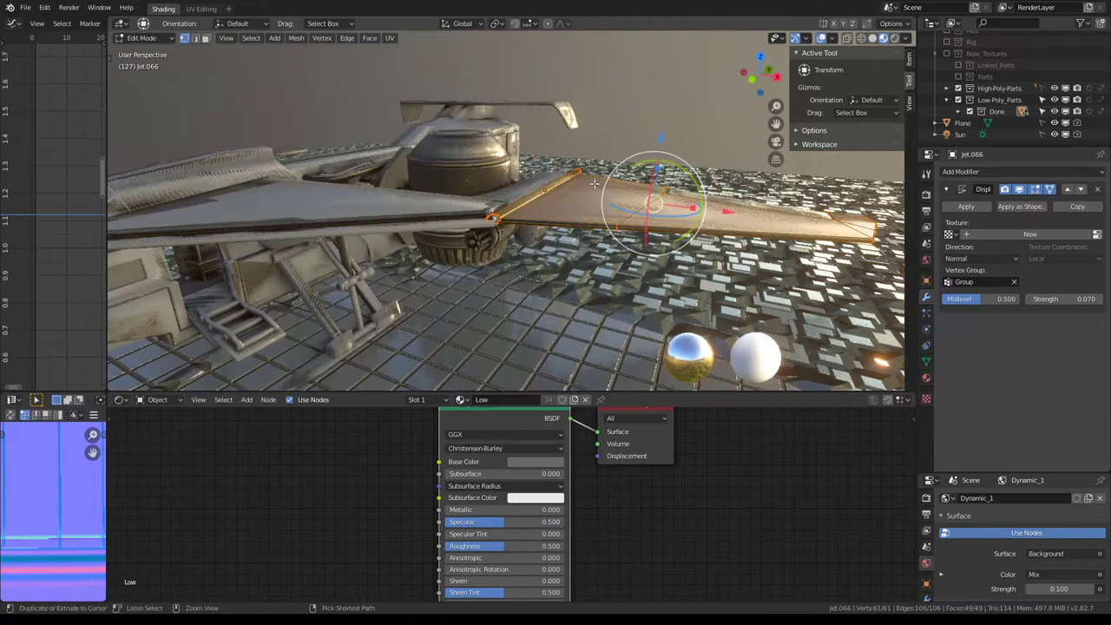
{"action": "scroll", "coordinate": [595, 183], "scroll_direction": "up", "scroll_amount": 2}
{"action": "key", "text": "shift+n"}
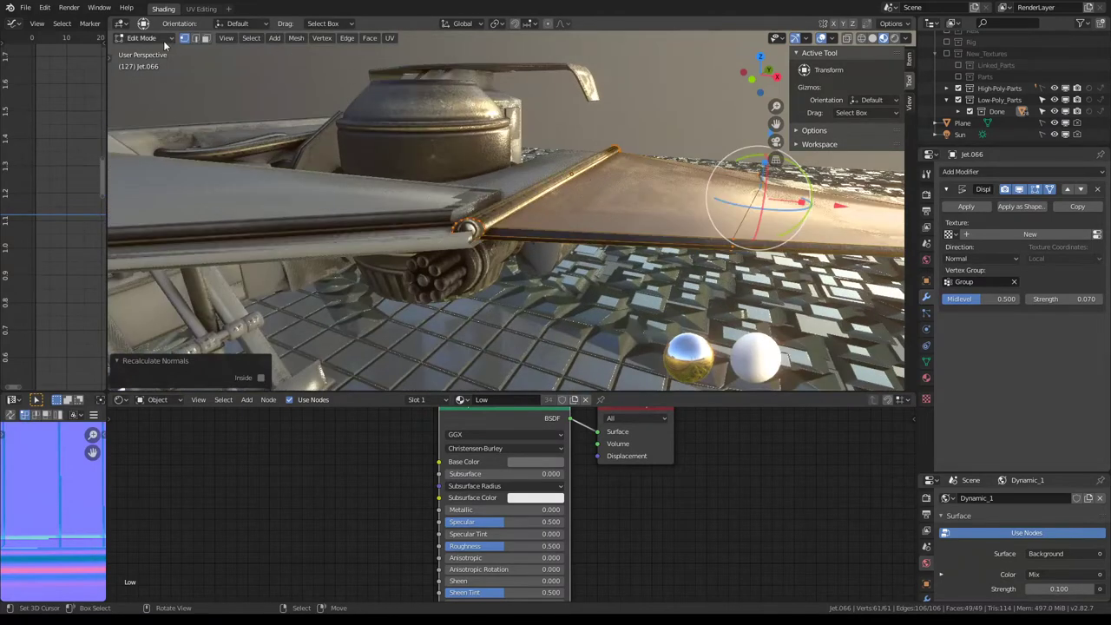
{"action": "left_click", "coordinate": [159, 102]}
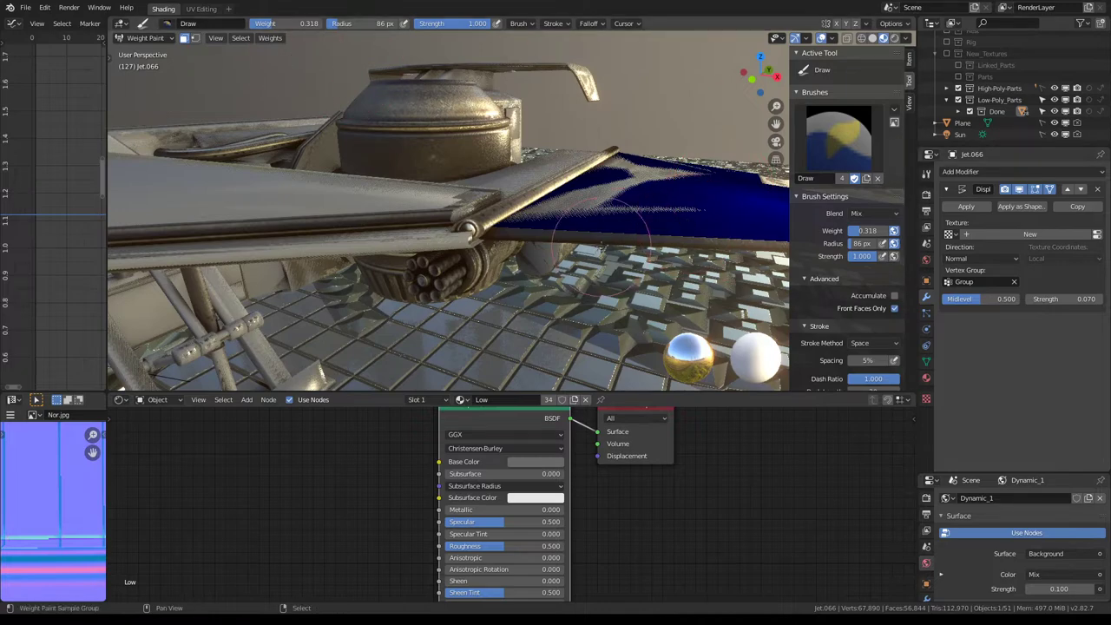
Paint the wing, reset the brush weight to 0, then repaint it teal at 0.18
{"action": "left_click_drag", "start_coordinate": [598, 247], "coordinate": [625, 200]}
{"action": "mouse_move", "coordinate": [625, 200]}
{"action": "middle_mouse_down"}
{"action": "mouse_move", "coordinate": [372, 173]}
{"action": "mouse_move", "coordinate": [446, 173]}
{"action": "mouse_move", "coordinate": [391, 168]}
{"action": "mouse_move", "coordinate": [496, 186]}
{"action": "mouse_move", "coordinate": [540, 210]}
{"action": "mouse_move", "coordinate": [572, 173]}
{"action": "mouse_move", "coordinate": [607, 208]}
{"action": "mouse_move", "coordinate": [659, 209]}
{"action": "mouse_move", "coordinate": [631, 188]}
{"action": "mouse_move", "coordinate": [822, 173]}
{"action": "middle_mouse_up"}
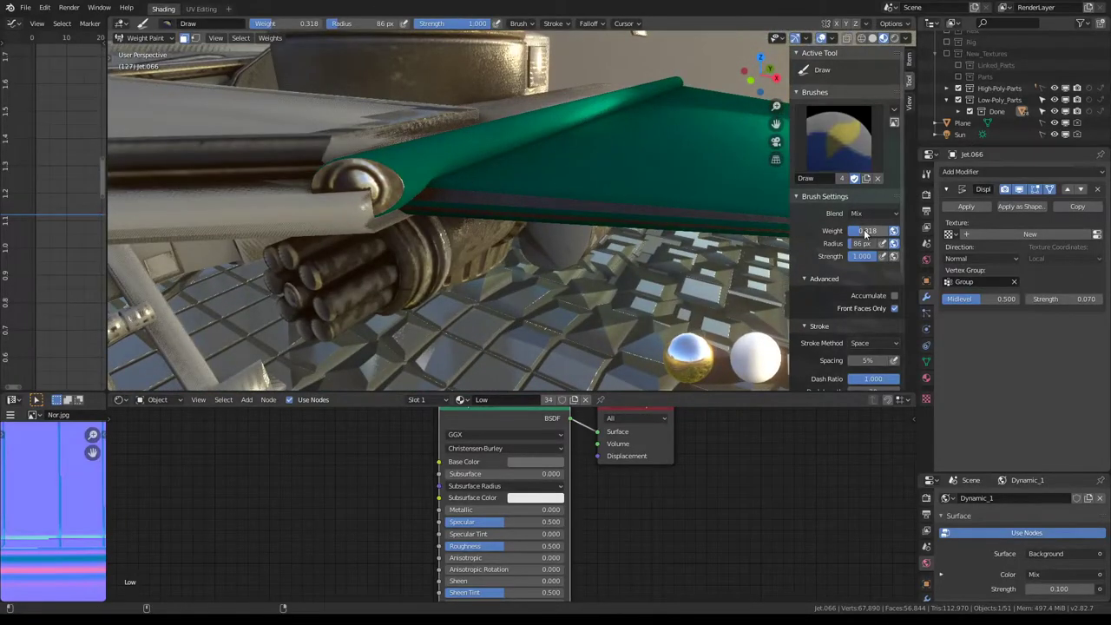
{"action": "left_click", "coordinate": [542, 189]}
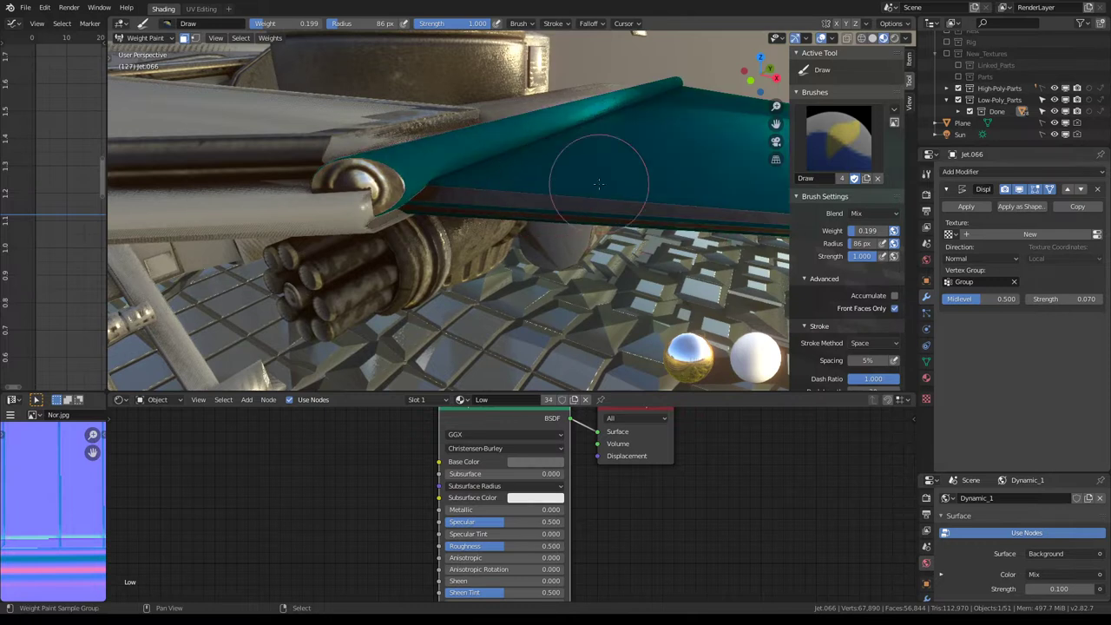
{"action": "type", "text": "0"}
{"action": "key", "text": "Return"}
{"action": "left_click", "coordinate": [525, 205]}
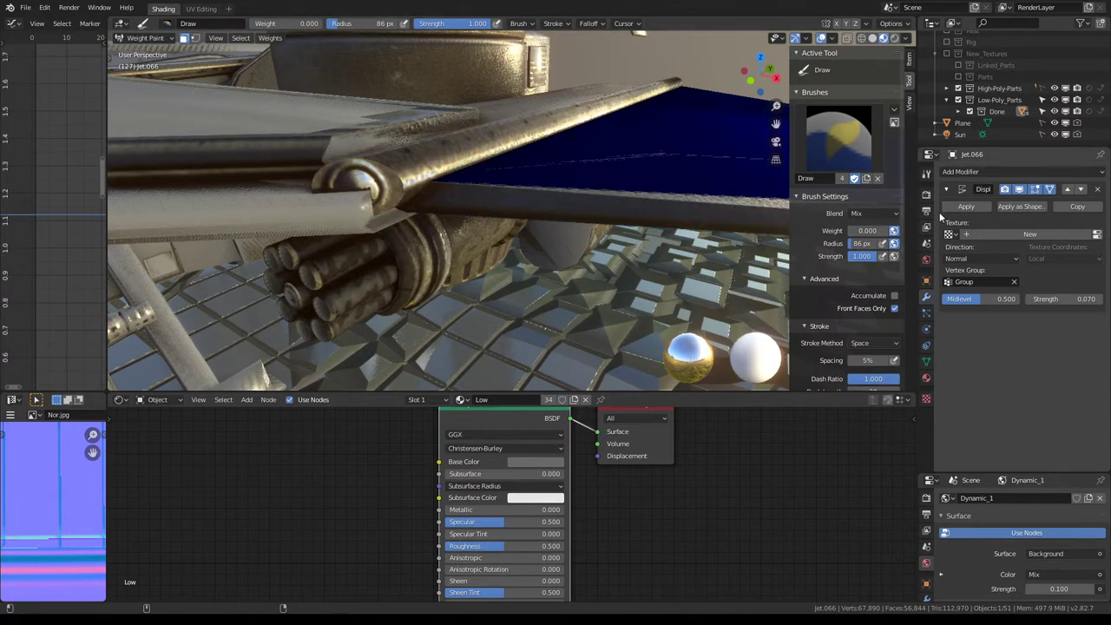
{"action": "left_click", "coordinate": [492, 177]}
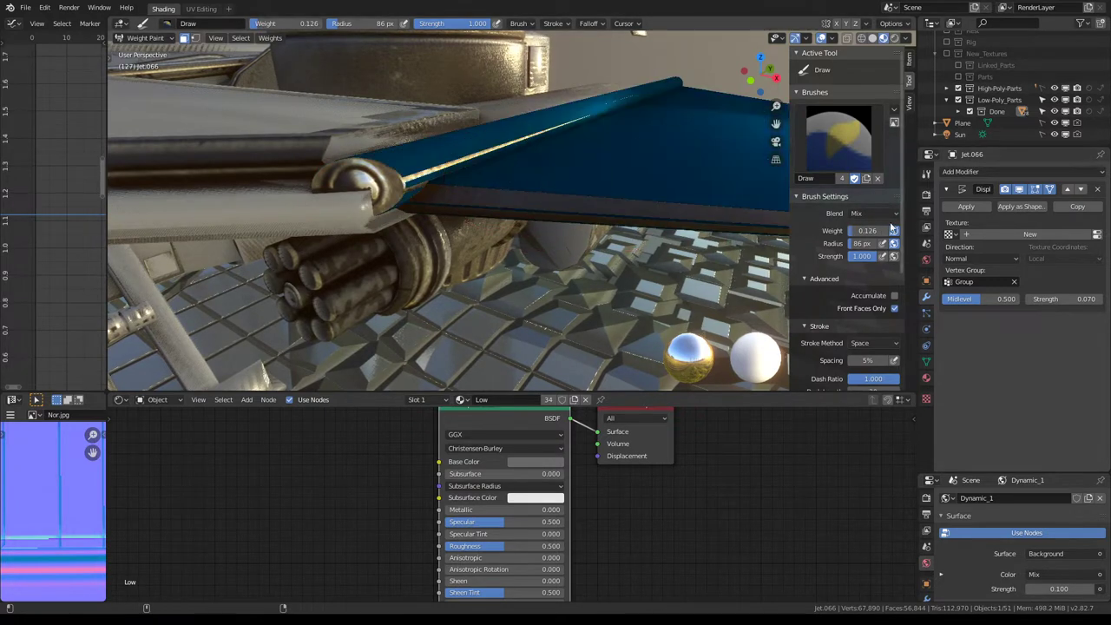
{"action": "left_click", "coordinate": [422, 146]}
{"action": "mouse_move", "coordinate": [487, 175]}
{"action": "middle_mouse_down"}
{"action": "mouse_move", "coordinate": [410, 111]}
{"action": "mouse_move", "coordinate": [396, 149]}
{"action": "mouse_move", "coordinate": [446, 111]}
{"action": "middle_mouse_up"}
In Edit Mode, set Normal orientation and extrude the selected wing faces slightly
{"action": "key", "text": "Tab"}
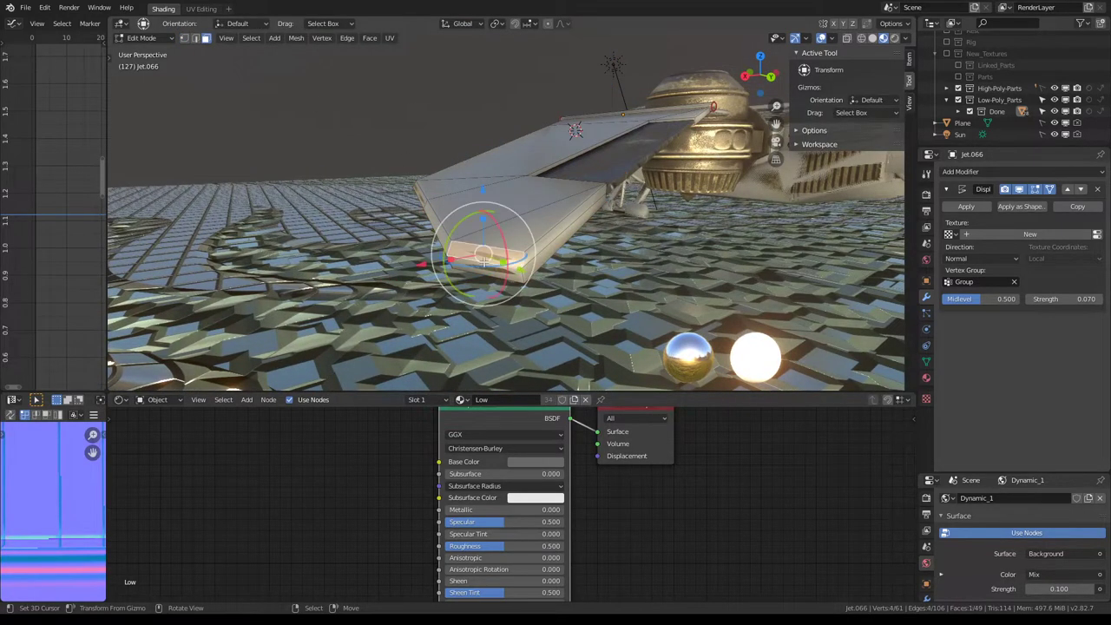
{"action": "left_click", "coordinate": [468, 23]}
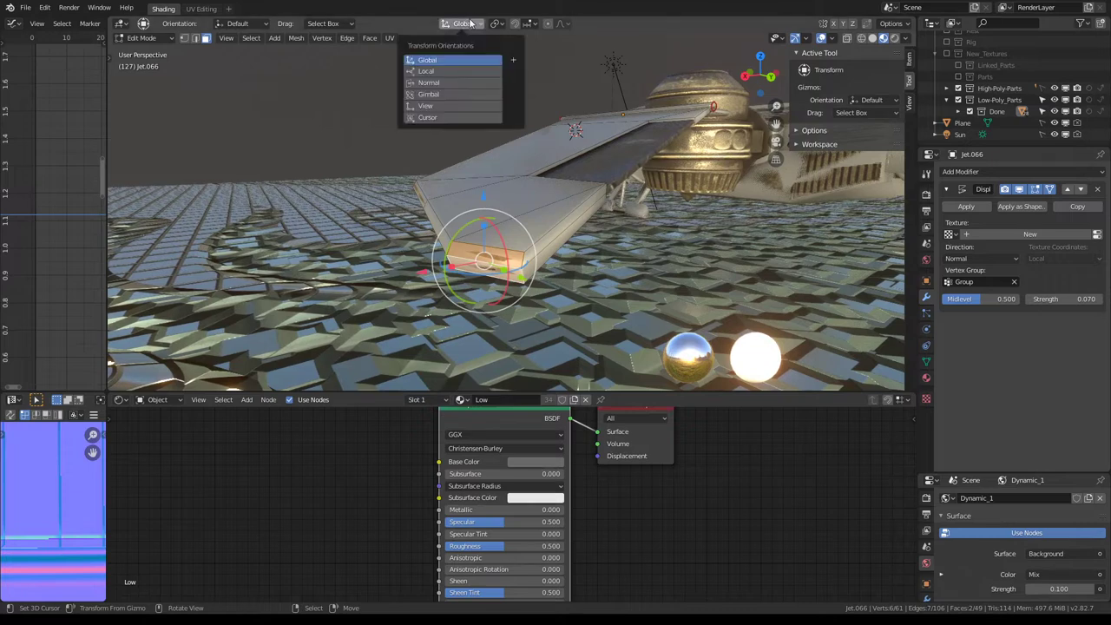
{"action": "left_click", "coordinate": [434, 83]}
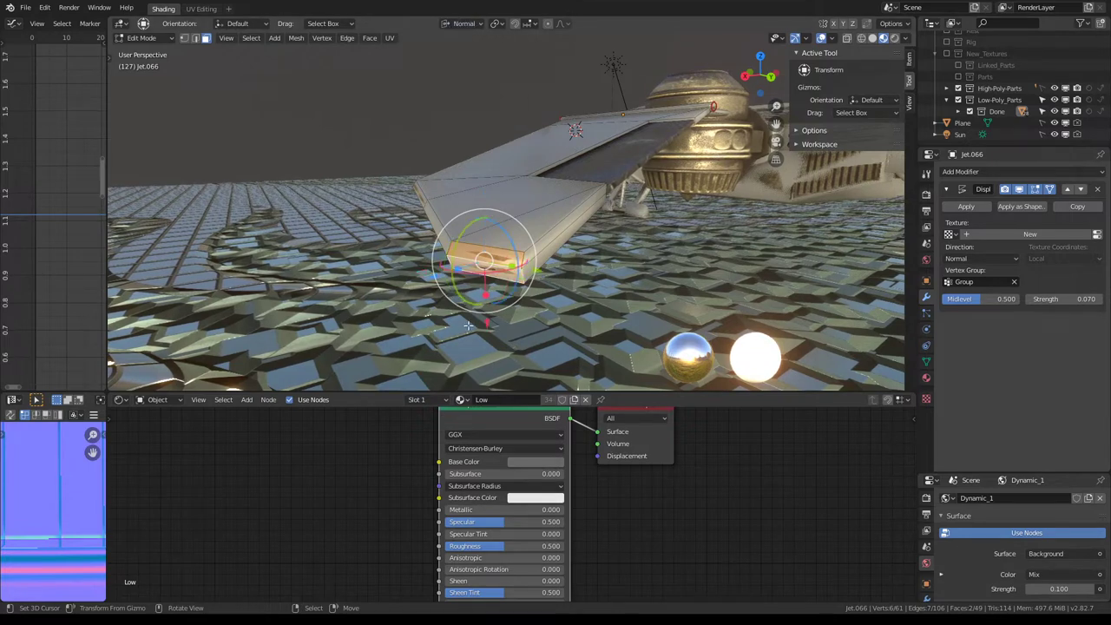
{"action": "key", "text": "e"}
{"action": "left_click", "coordinate": [433, 277]}
{"action": "middle_click_drag", "start_coordinate": [433, 277], "coordinate": [625, 237]}
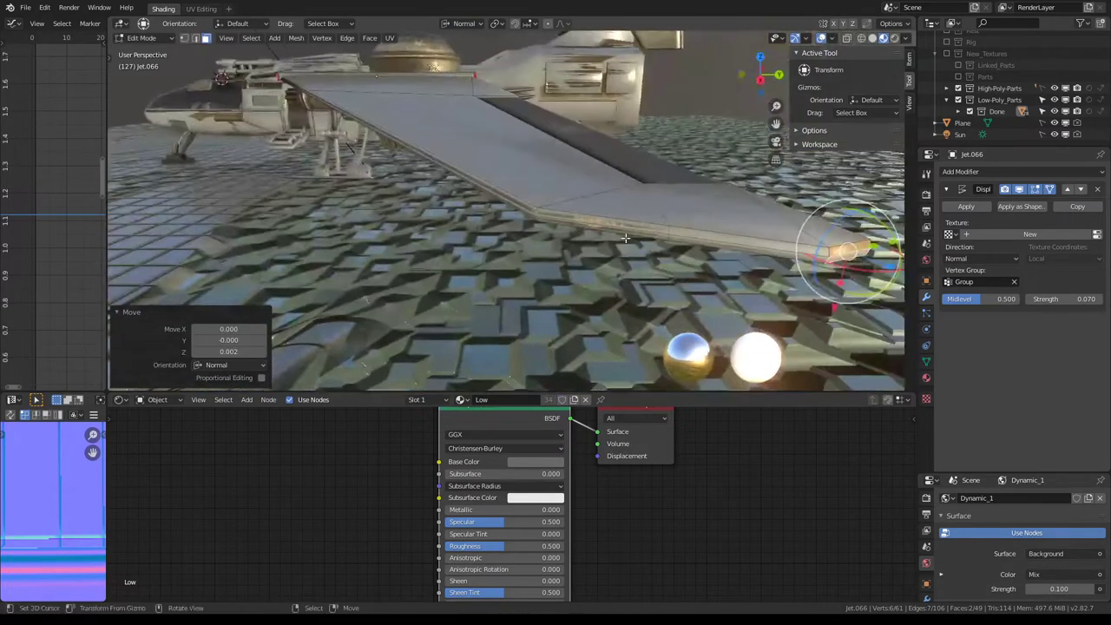
Select two more wing-edge faces and extrude them along their normals
{"action": "left_click", "coordinate": [710, 243]}
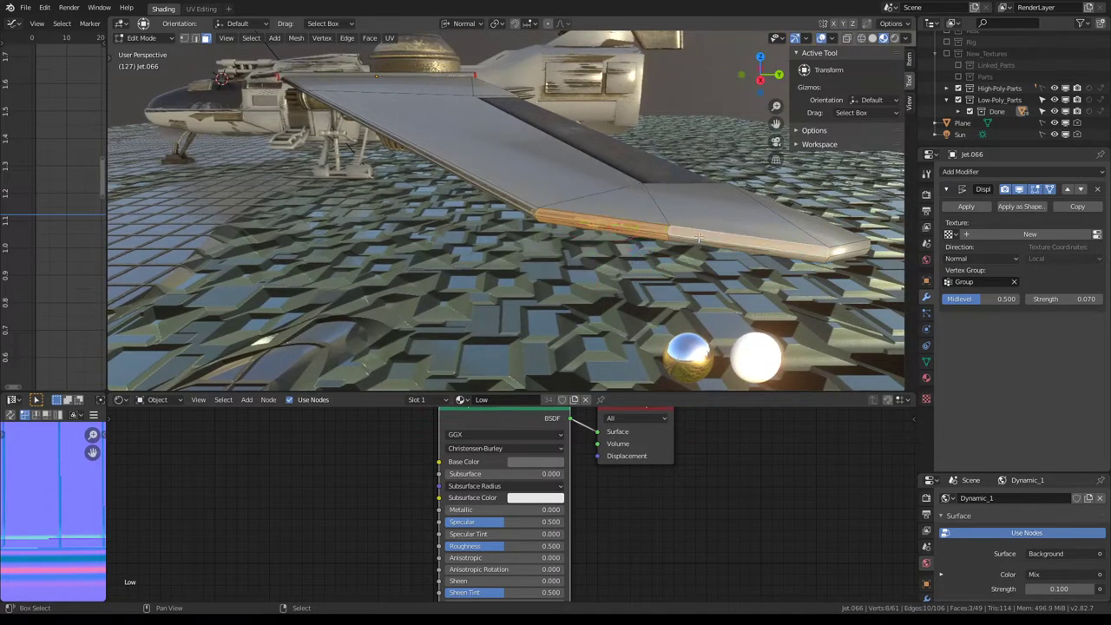
{"action": "left_click", "coordinate": [698, 237], "text": "shift"}
{"action": "mouse_move", "coordinate": [694, 239]}
{"action": "middle_mouse_down"}
{"action": "mouse_move", "coordinate": [544, 268]}
{"action": "mouse_move", "coordinate": [544, 203]}
{"action": "middle_mouse_up"}
{"action": "key", "text": "e"}
{"action": "left_click", "coordinate": [505, 282]}
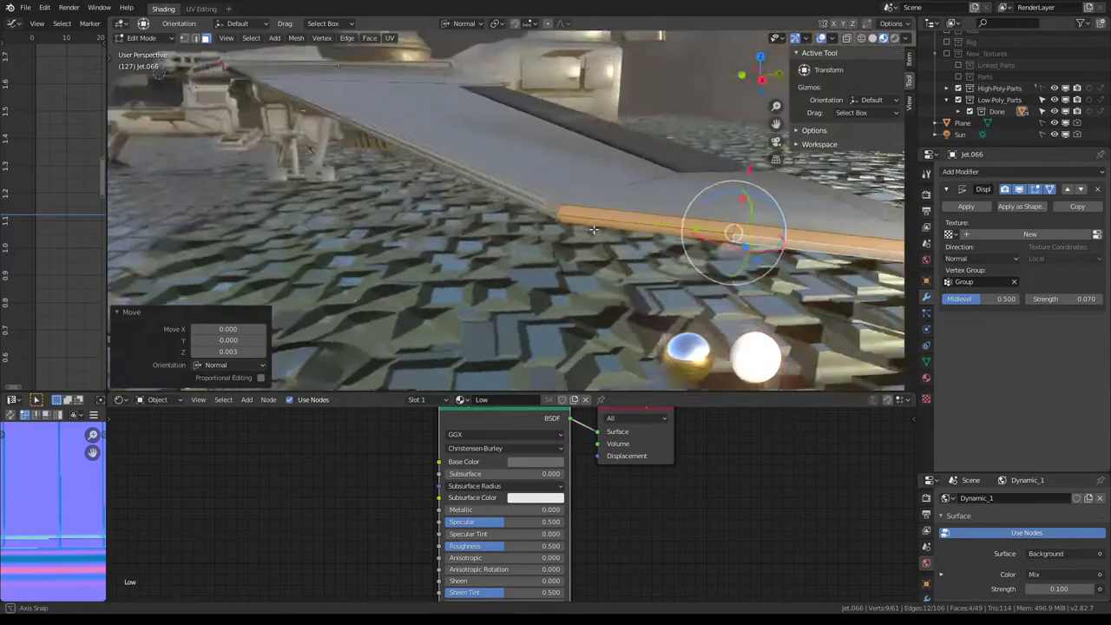
Select several further wing-edge faces and extrude them along their normals
{"action": "left_click", "coordinate": [304, 123]}
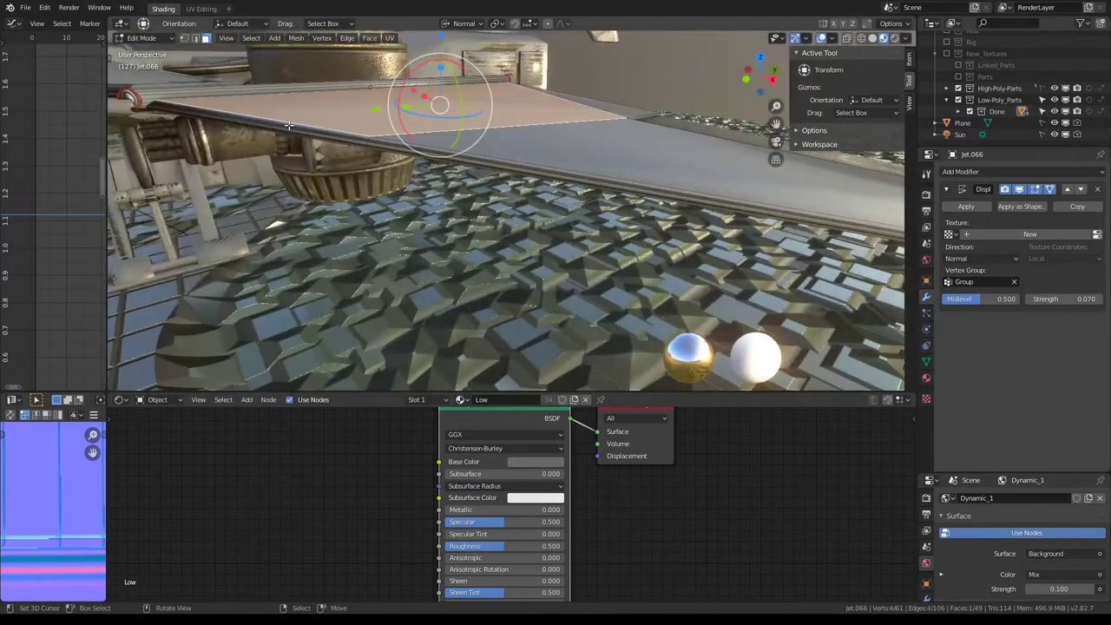
{"action": "left_click", "coordinate": [340, 140]}
{"action": "left_click", "coordinate": [384, 146], "text": "shift"}
{"action": "mouse_move", "coordinate": [384, 146]}
{"action": "middle_mouse_down"}
{"action": "mouse_move", "coordinate": [492, 156]}
{"action": "mouse_move", "coordinate": [520, 193]}
{"action": "mouse_move", "coordinate": [531, 186]}
{"action": "middle_mouse_up"}
{"action": "left_click", "coordinate": [527, 190], "text": "shift"}
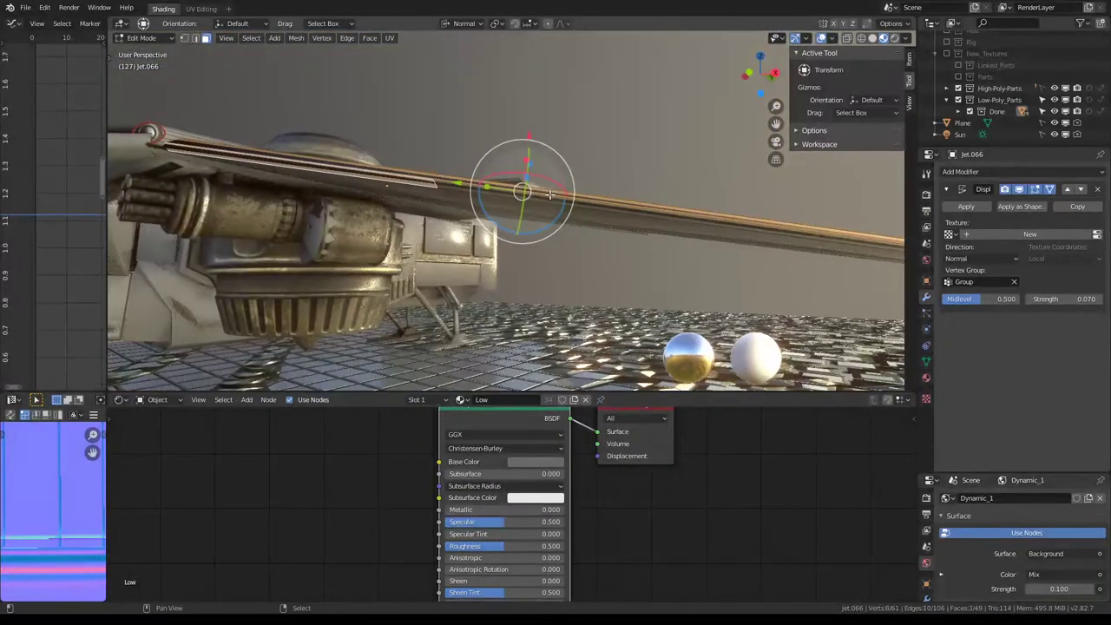
{"action": "left_click", "coordinate": [588, 218], "text": "shift"}
{"action": "middle_click_drag", "start_coordinate": [587, 218], "coordinate": [699, 242]}
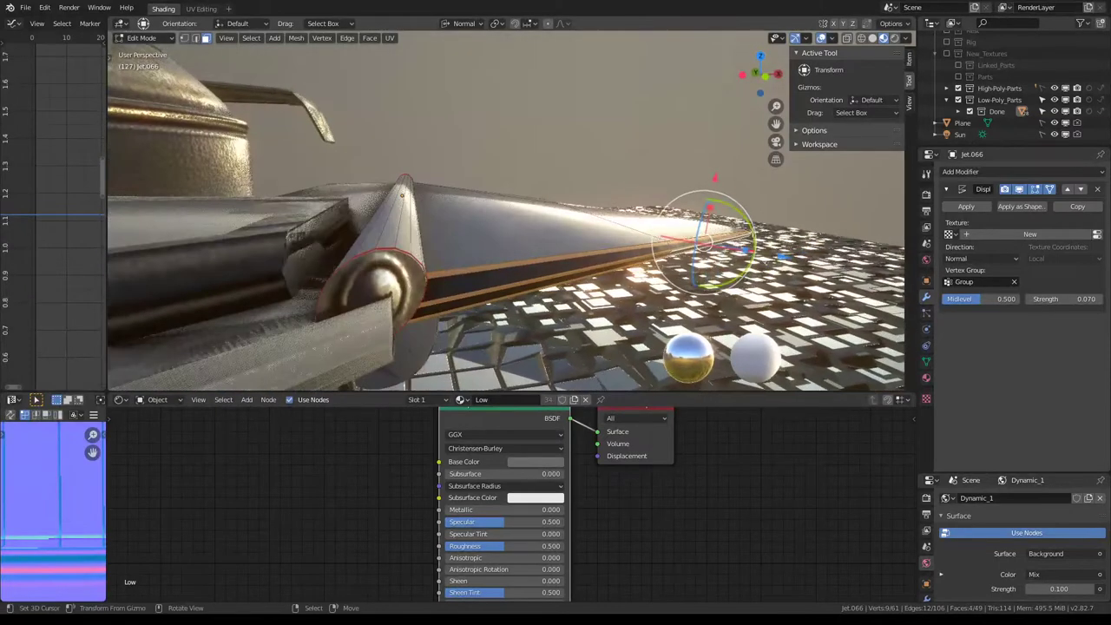
{"action": "key", "text": "e"}
{"action": "key", "text": "Escape"}
{"action": "key", "text": "e"}
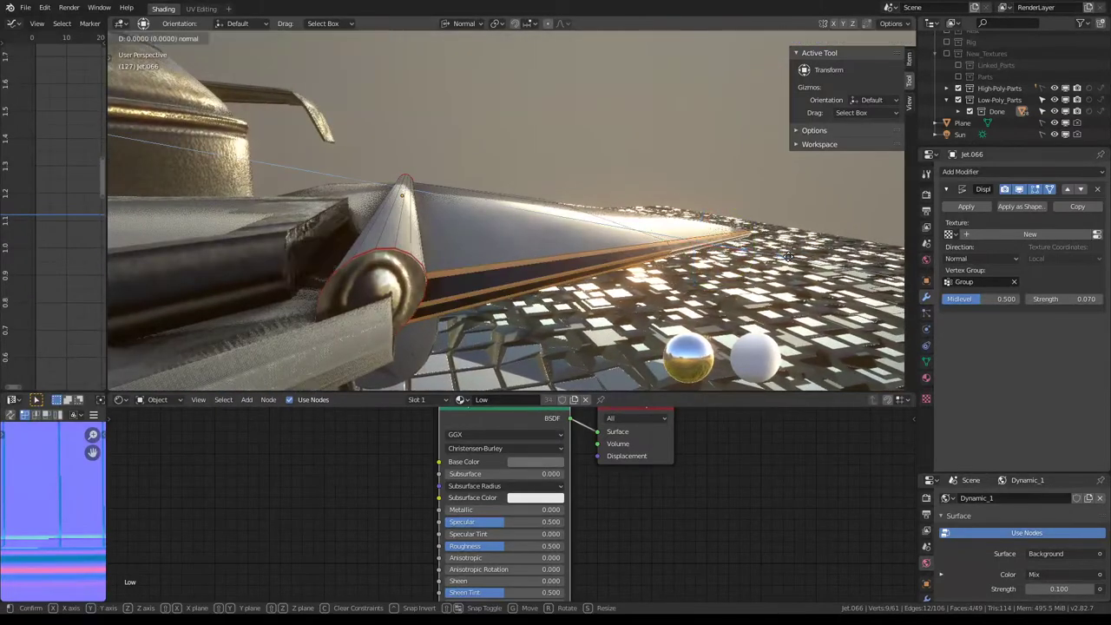
{"action": "left_click", "coordinate": [795, 258]}
{"action": "mouse_move", "coordinate": [795, 258]}
{"action": "middle_mouse_down"}
{"action": "mouse_move", "coordinate": [631, 210]}
{"action": "mouse_move", "coordinate": [396, 218]}
{"action": "mouse_move", "coordinate": [397, 193]}
{"action": "mouse_move", "coordinate": [429, 246]}
{"action": "mouse_move", "coordinate": [365, 186]}
{"action": "mouse_move", "coordinate": [567, 231]}
{"action": "mouse_move", "coordinate": [546, 256]}
{"action": "middle_mouse_up"}
In Global orientation, move the hinge loop -0.012 and 0.007 on Y and rotate it -0.271° on Z
{"action": "left_click", "coordinate": [543, 260], "text": "alt"}
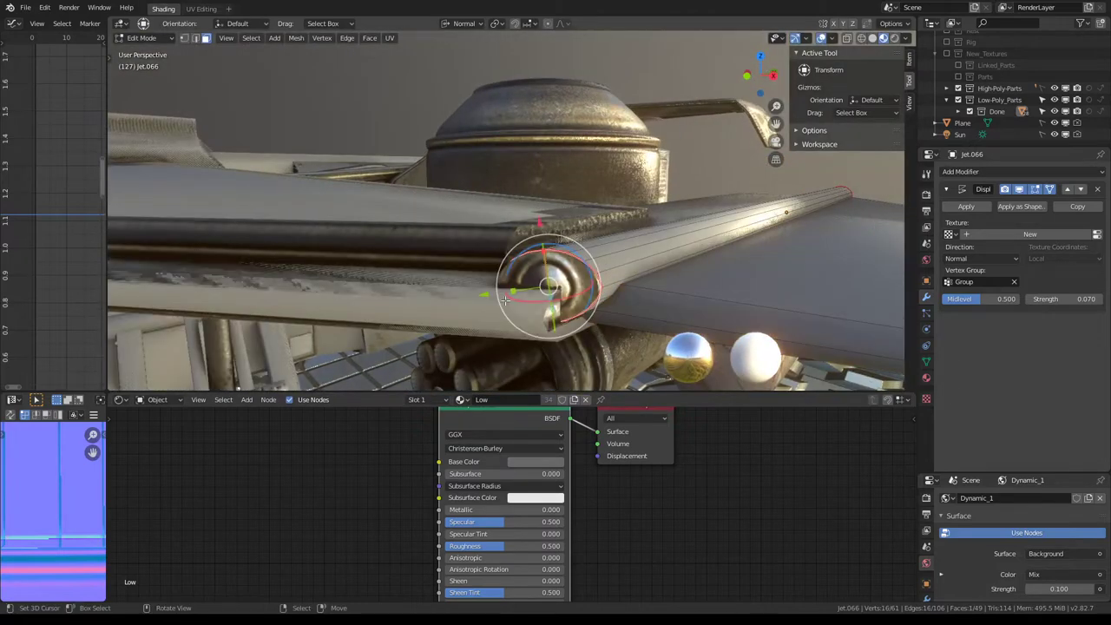
{"action": "middle_click_drag", "start_coordinate": [504, 299], "coordinate": [604, 271]}
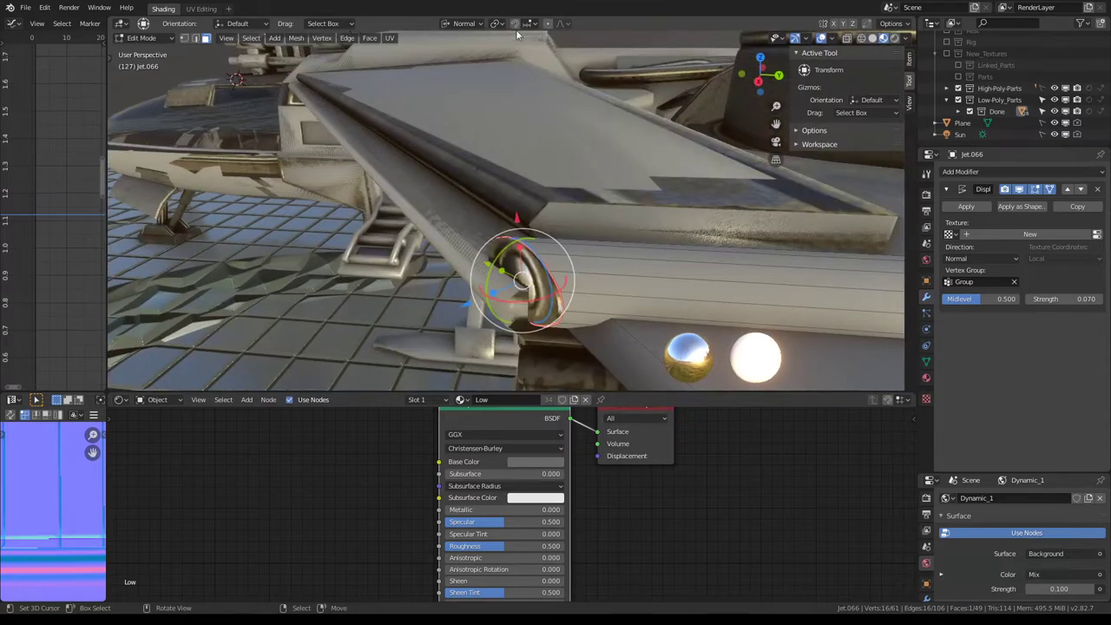
{"action": "left_click", "coordinate": [468, 28]}
{"action": "left_click", "coordinate": [452, 56]}
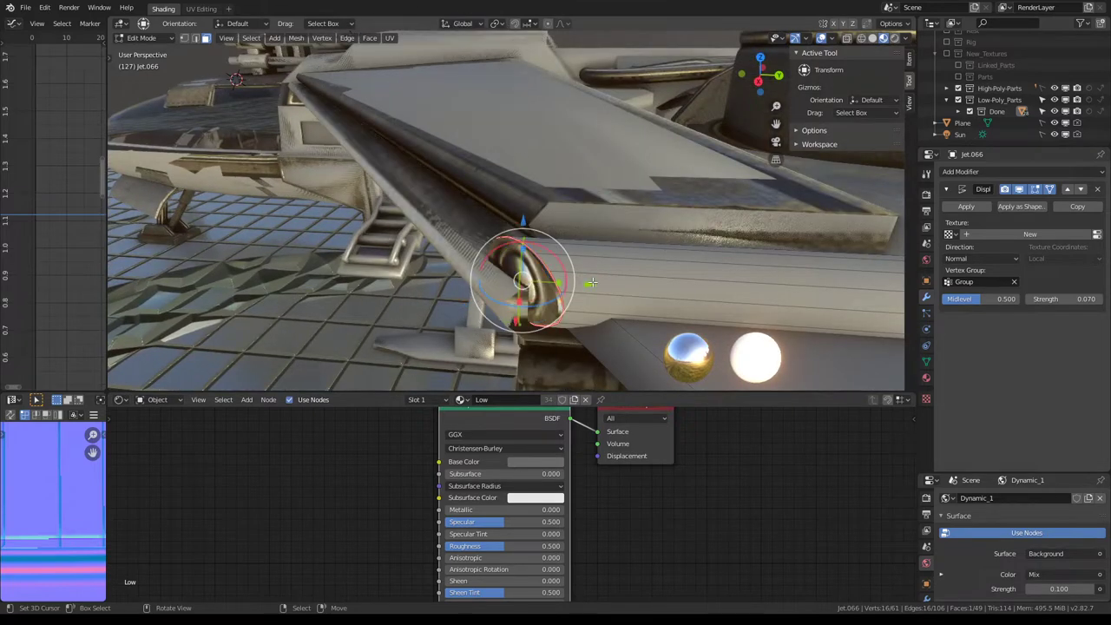
{"action": "key", "text": "g"}
{"action": "key", "text": "y"}
{"action": "left_click", "coordinate": [558, 286]}
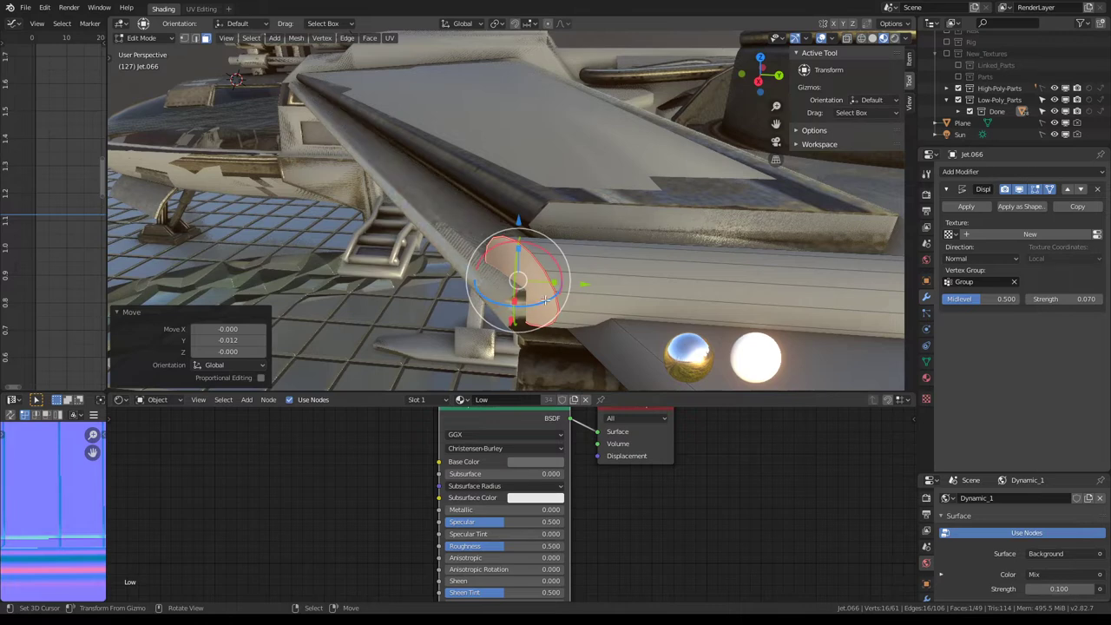
{"action": "left_click_drag", "start_coordinate": [545, 300], "coordinate": [533, 297]}
{"action": "mouse_move", "coordinate": [533, 298]}
{"action": "middle_mouse_down"}
{"action": "mouse_move", "coordinate": [259, 260]}
{"action": "mouse_move", "coordinate": [492, 243]}
{"action": "middle_mouse_up"}
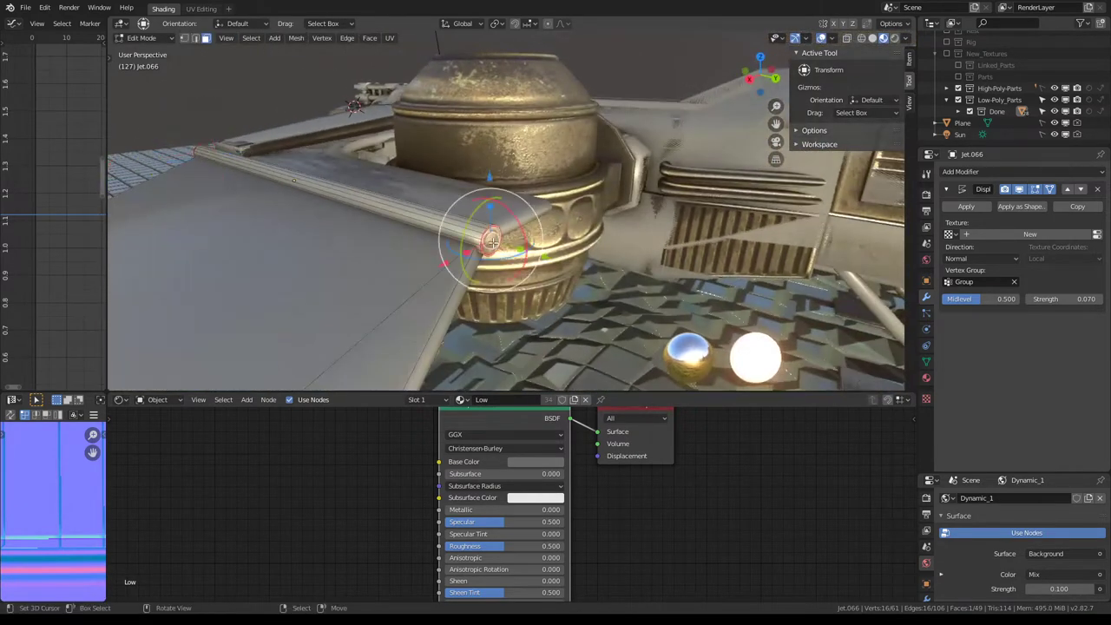
{"action": "middle_click_drag", "start_coordinate": [561, 263], "coordinate": [486, 243]}
{"action": "left_click_drag", "start_coordinate": [490, 212], "coordinate": [490, 208]}
{"action": "middle_click_drag", "start_coordinate": [491, 208], "coordinate": [636, 232]}
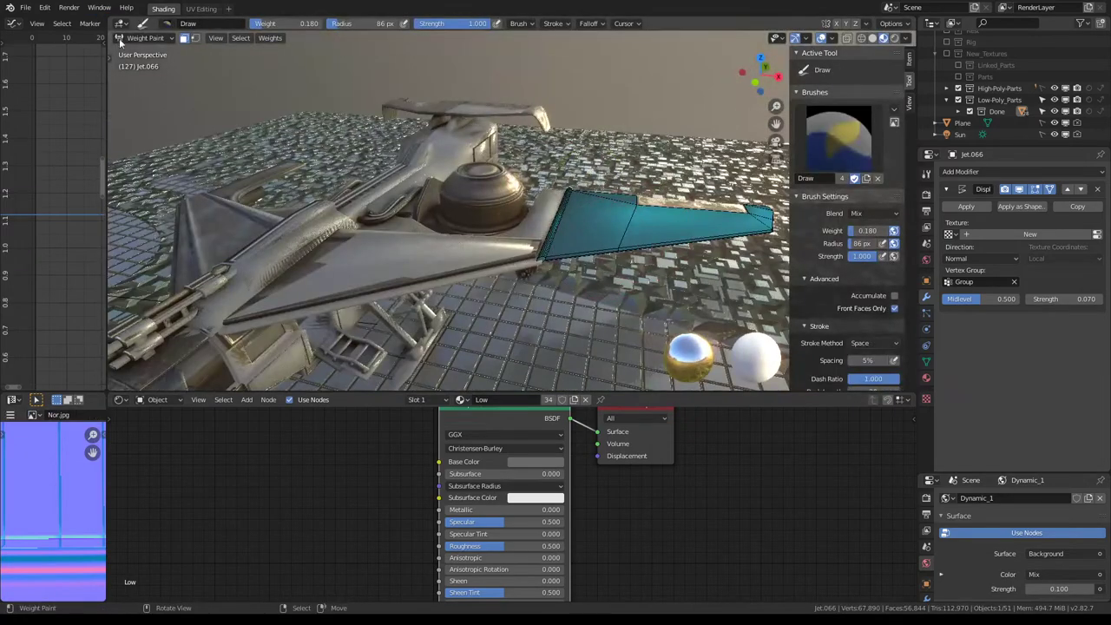
In Object Mode, delete the selected wing piece and select the fuselage part Jet.067
{"action": "left_click", "coordinate": [145, 37]}
{"action": "left_click", "coordinate": [143, 50]}
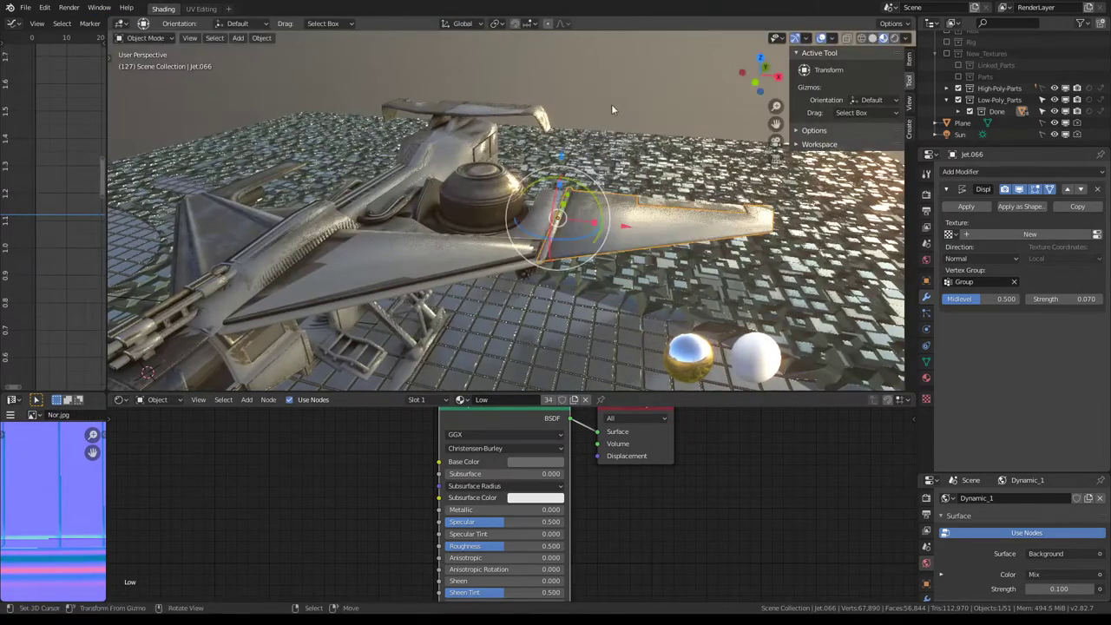
{"action": "key", "text": "Delete"}
{"action": "mouse_move", "coordinate": [615, 110]}
{"action": "middle_mouse_down"}
{"action": "mouse_move", "coordinate": [533, 191]}
{"action": "mouse_move", "coordinate": [437, 205]}
{"action": "mouse_move", "coordinate": [601, 172]}
{"action": "mouse_move", "coordinate": [525, 160]}
{"action": "mouse_move", "coordinate": [548, 181]}
{"action": "mouse_move", "coordinate": [653, 164]}
{"action": "mouse_move", "coordinate": [660, 153]}
{"action": "middle_mouse_up"}
{"action": "left_click", "coordinate": [660, 153]}
{"action": "key", "text": "g"}
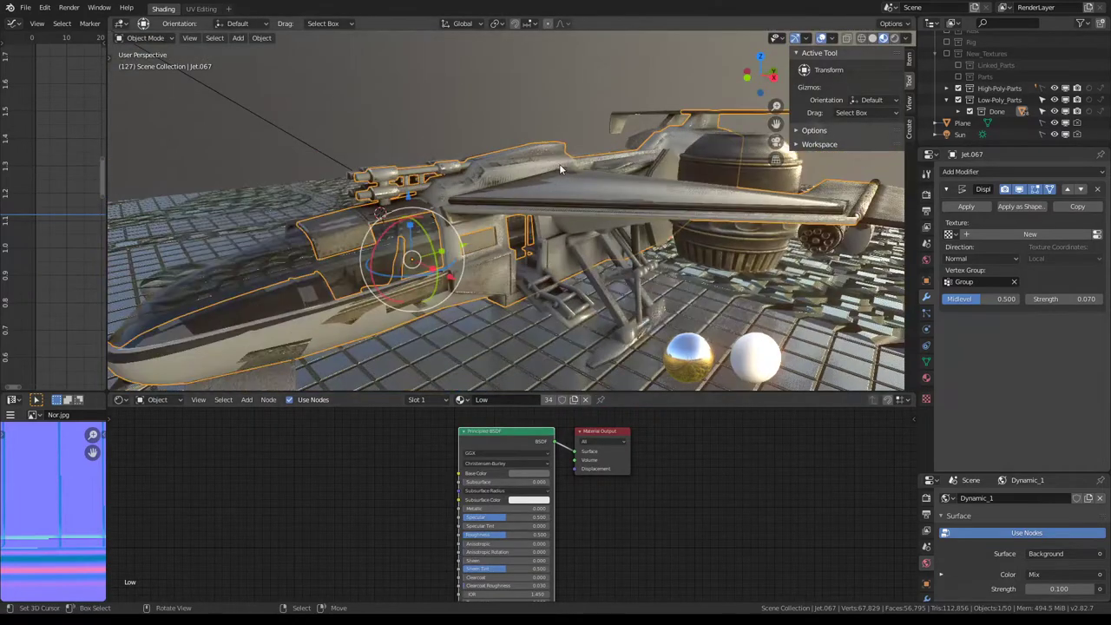
{"action": "mouse_move", "coordinate": [560, 165]}
{"action": "middle_mouse_down"}
{"action": "mouse_move", "coordinate": [564, 152]}
{"action": "mouse_move", "coordinate": [588, 155]}
{"action": "middle_mouse_up"}
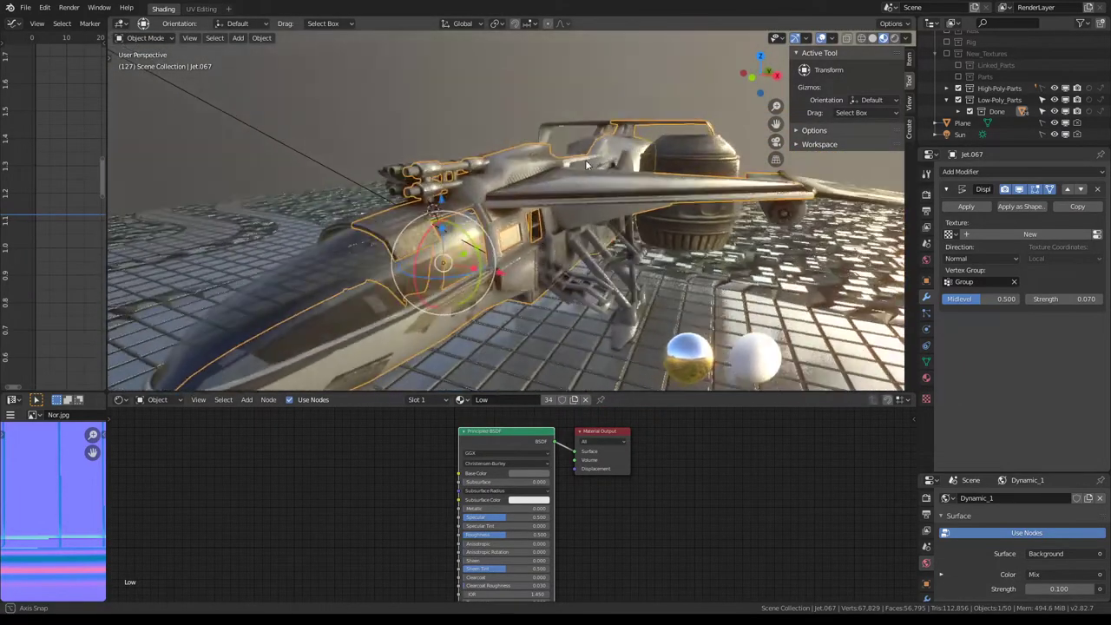
Select the whole fuselage mesh and switch it to Weight Paint
{"action": "key", "text": "Tab"}
{"action": "key", "text": "a"}
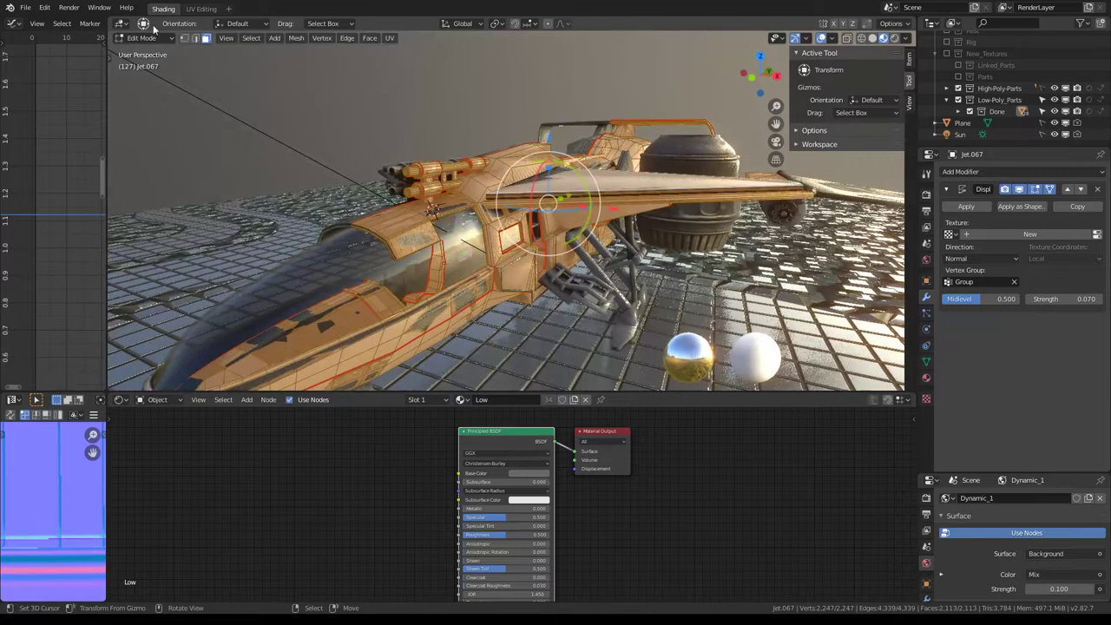
{"action": "left_click", "coordinate": [144, 38]}
{"action": "left_click", "coordinate": [152, 102]}
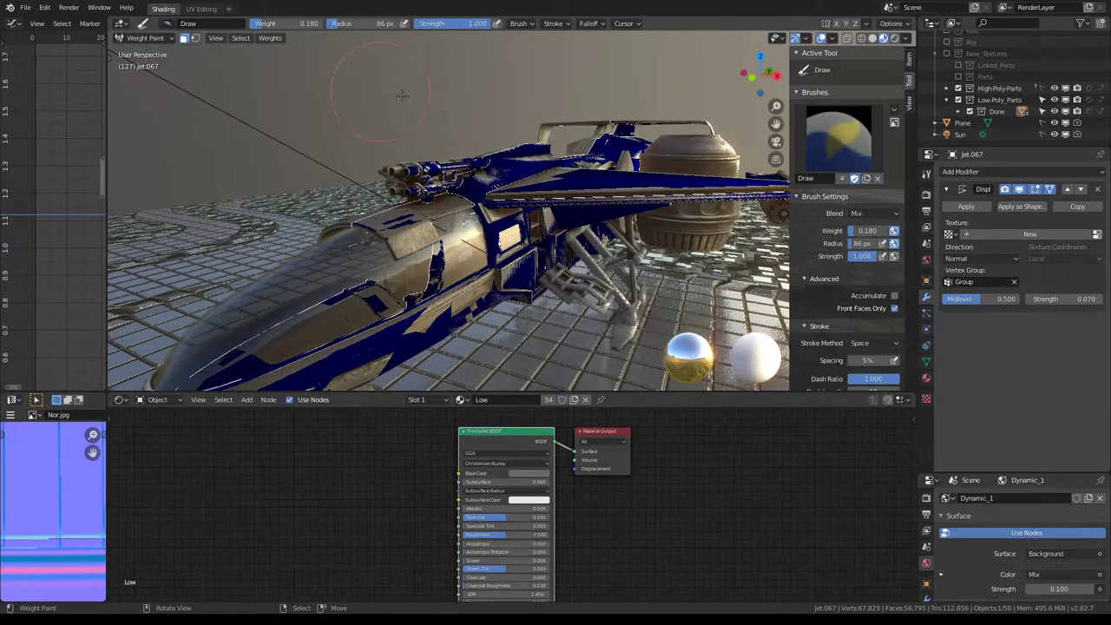
{"action": "middle_click_drag", "start_coordinate": [501, 130], "coordinate": [874, 246]}
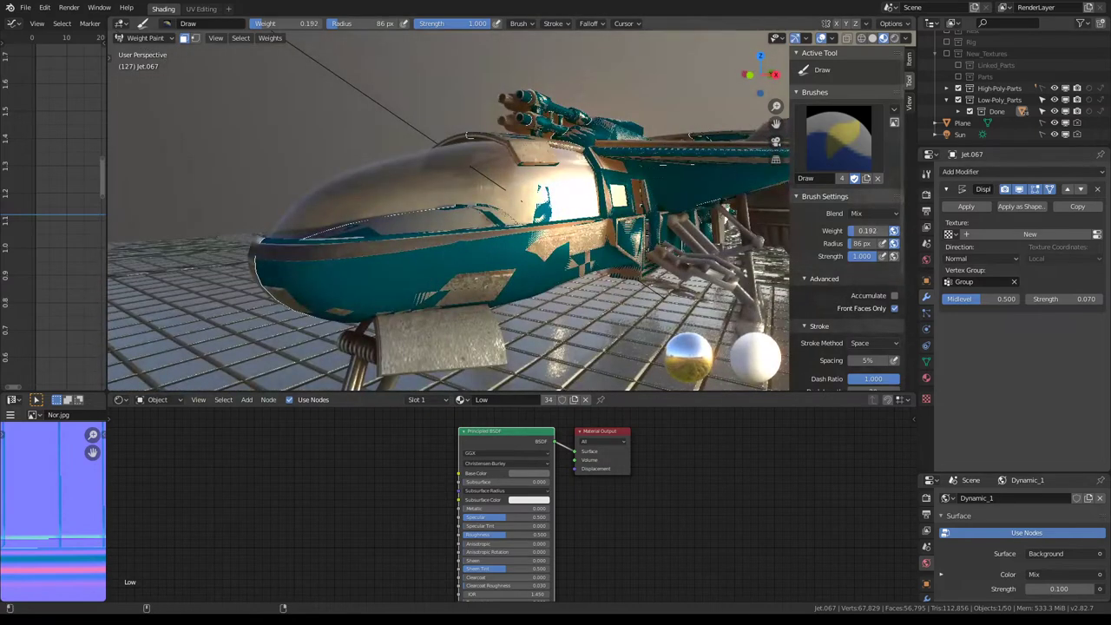
{"action": "middle_click_drag", "start_coordinate": [874, 247], "coordinate": [900, 250]}
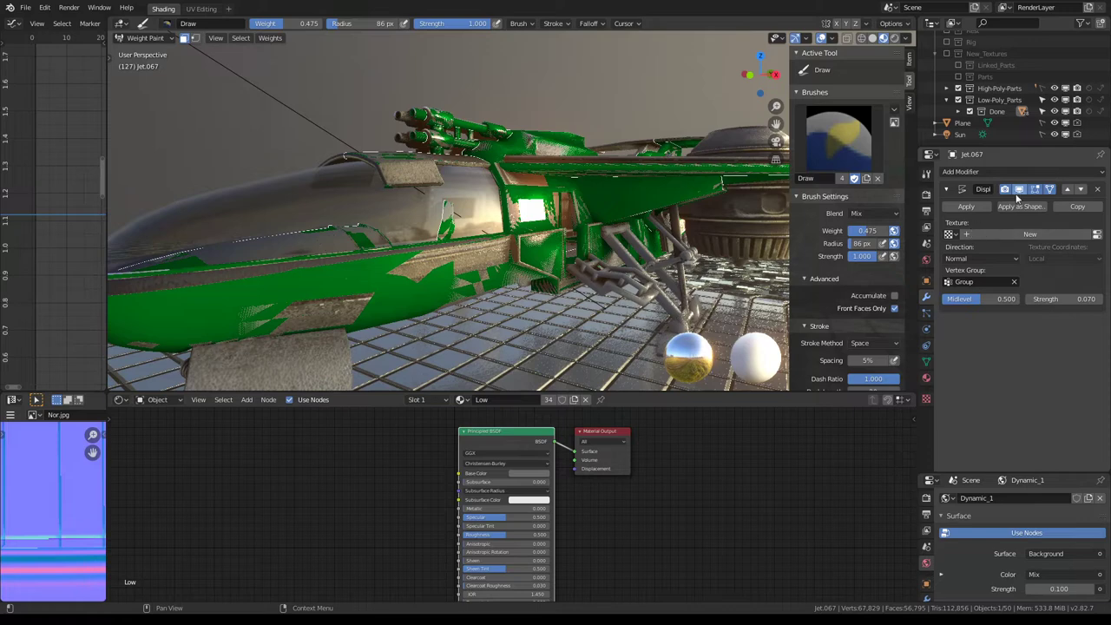
{"action": "mouse_move", "coordinate": [868, 243]}
{"action": "middle_mouse_down"}
{"action": "mouse_move", "coordinate": [894, 252]}
{"action": "mouse_move", "coordinate": [881, 234]}
{"action": "middle_mouse_up"}
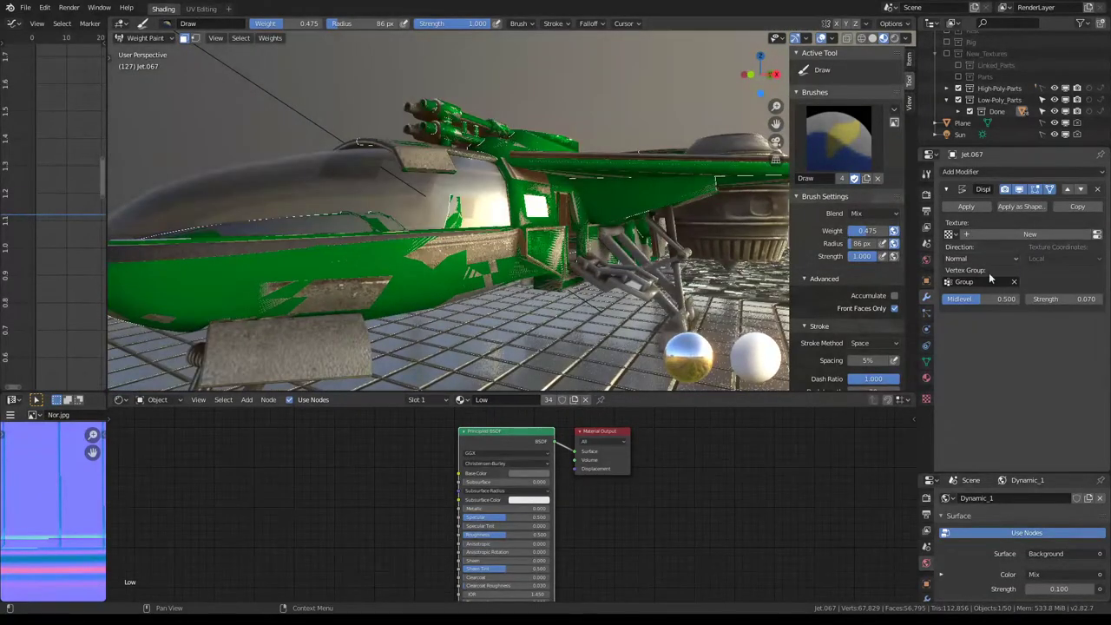
Remove the extra Group.001 vertex group, then return to Object Mode
{"action": "left_click", "coordinate": [925, 360]}
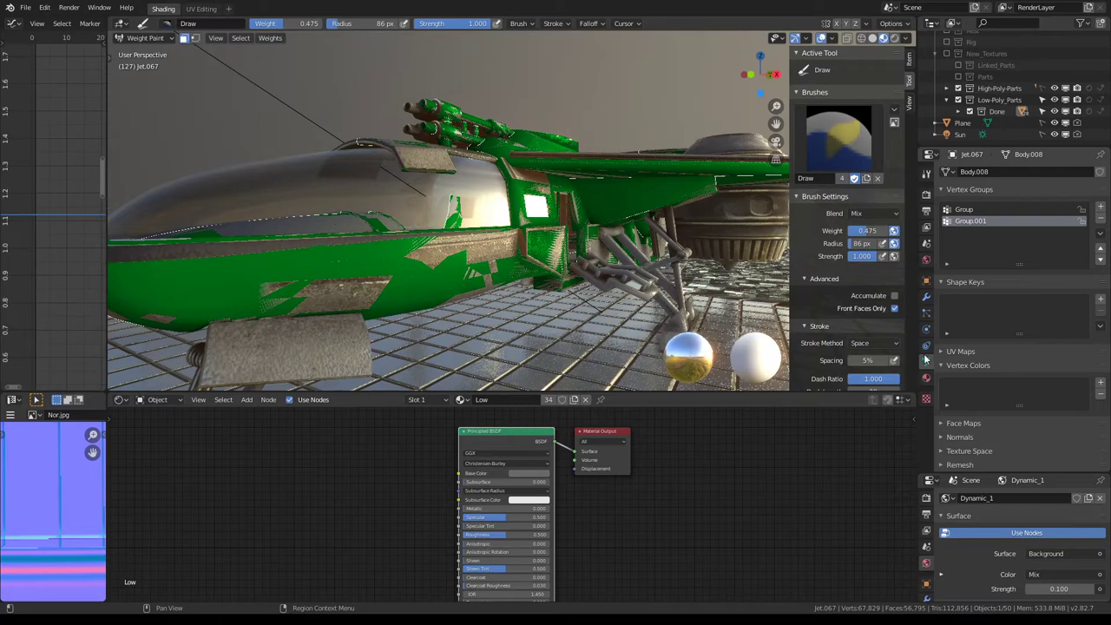
{"action": "left_click", "coordinate": [1100, 220]}
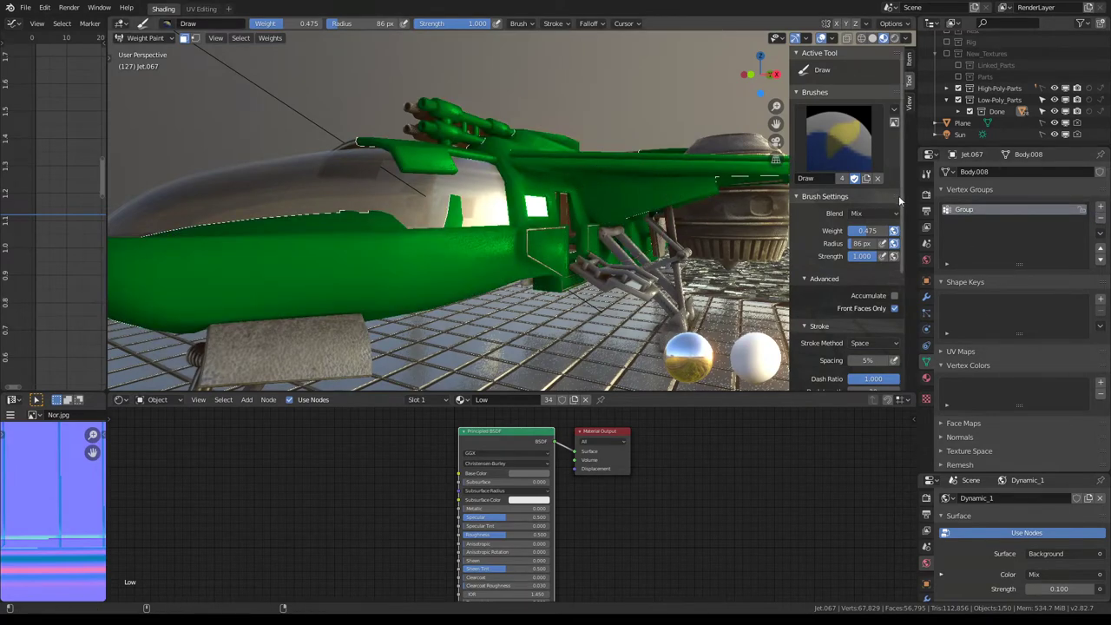
{"action": "middle_click_drag", "start_coordinate": [656, 174], "coordinate": [572, 113]}
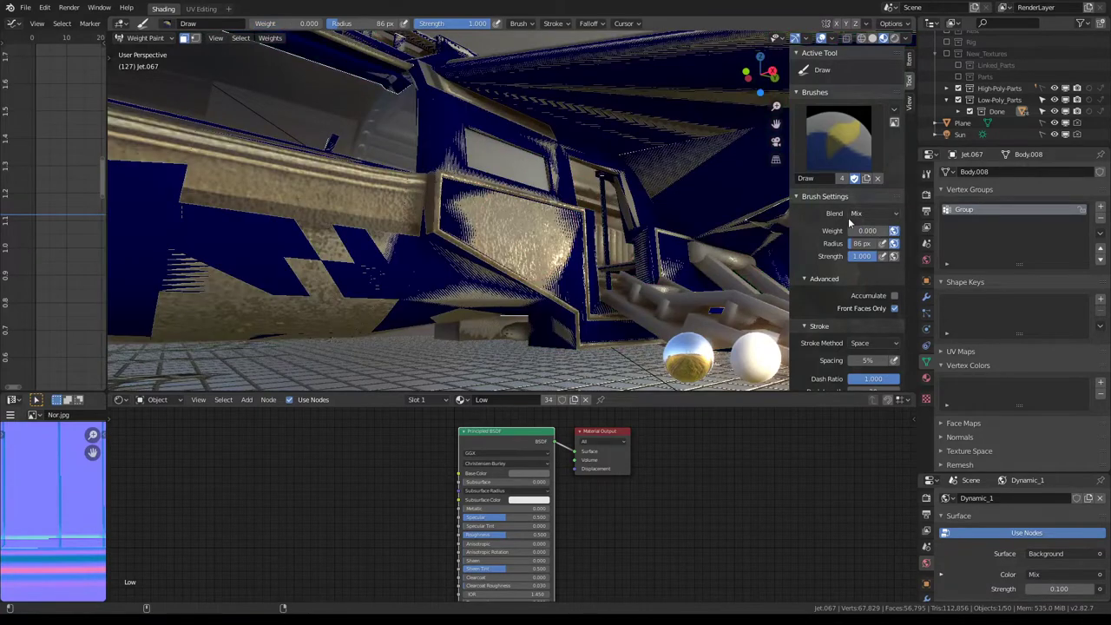
{"action": "middle_click_drag", "start_coordinate": [779, 236], "coordinate": [485, 195]}
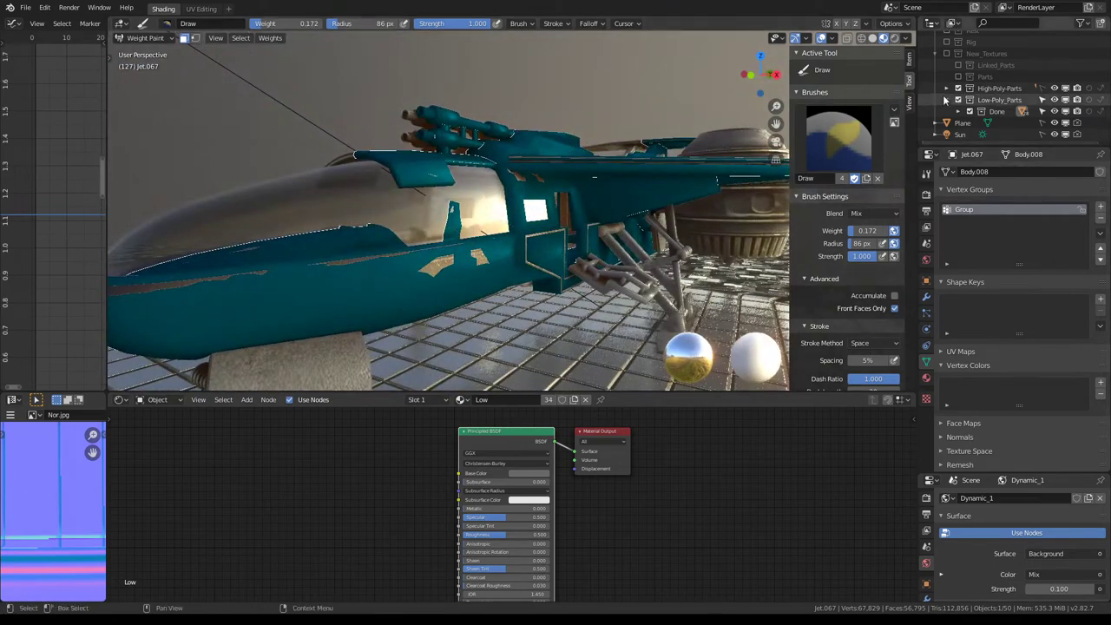
{"action": "left_click", "coordinate": [143, 38]}
{"action": "left_click", "coordinate": [152, 50]}
{"action": "middle_click_drag", "start_coordinate": [260, 217], "coordinate": [339, 273]}
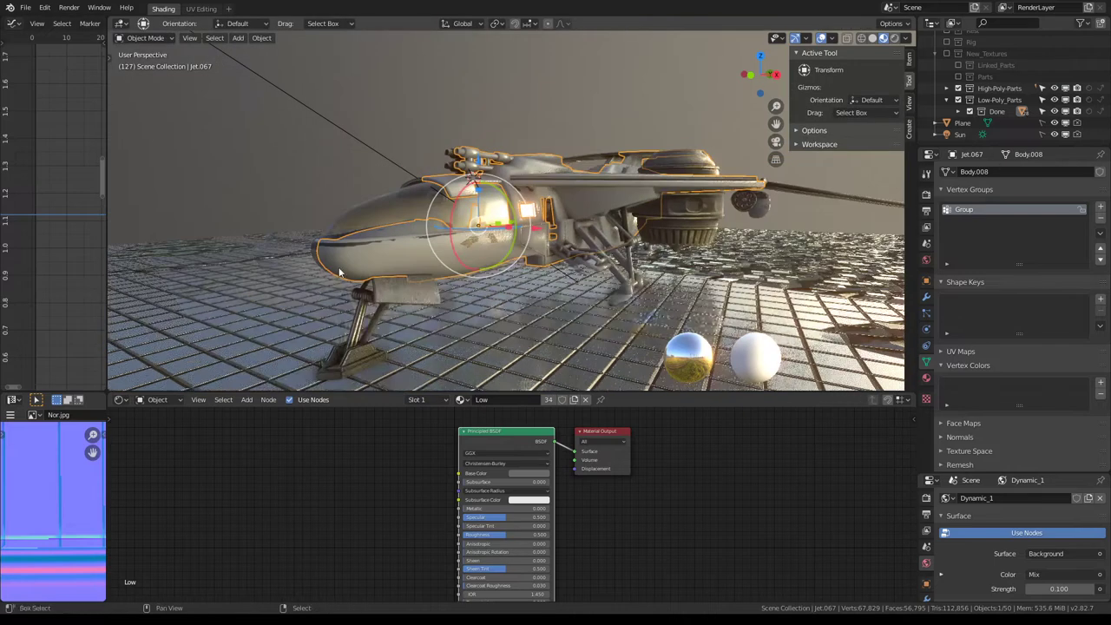
Add Jet.049 to the selection, isolate both parts in local view, and disable its viewport Subdivision
{"action": "left_click", "coordinate": [310, 250], "text": "shift"}
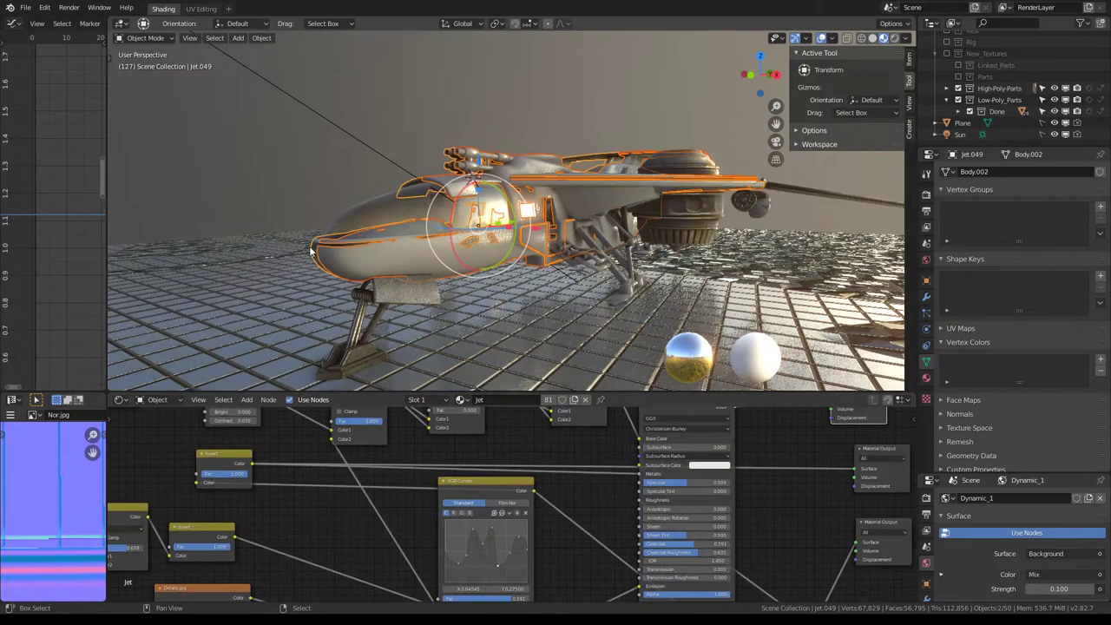
{"action": "key", "text": "KP_Divide"}
{"action": "mouse_move", "coordinate": [390, 243]}
{"action": "middle_mouse_down"}
{"action": "mouse_move", "coordinate": [533, 236]}
{"action": "mouse_move", "coordinate": [522, 233]}
{"action": "middle_mouse_up"}
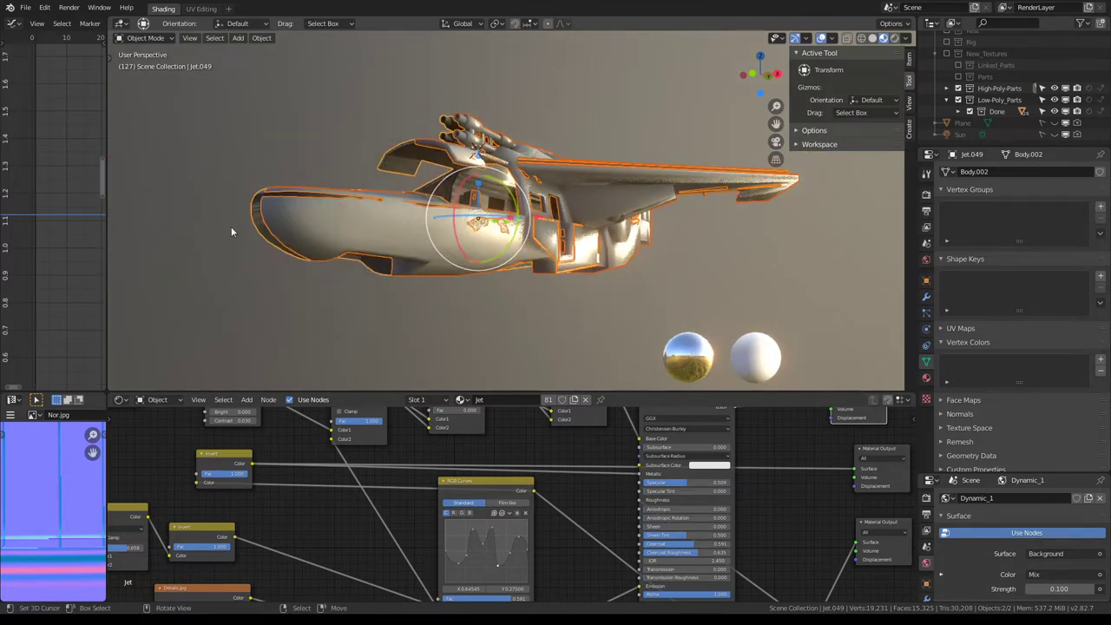
{"action": "left_click", "coordinate": [925, 296]}
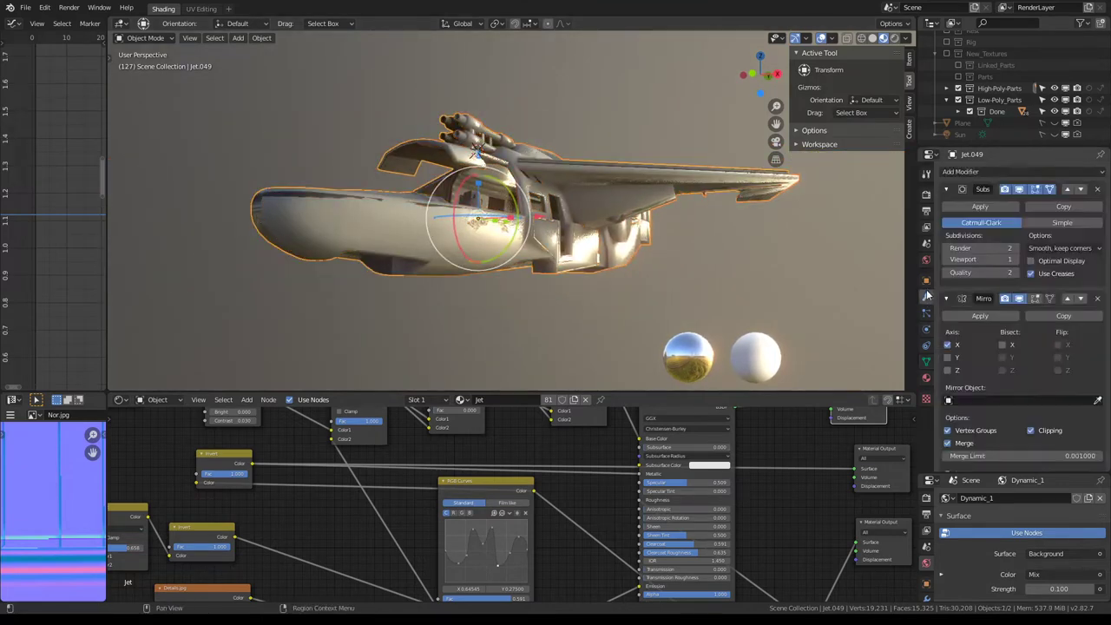
{"action": "left_click", "coordinate": [1020, 193]}
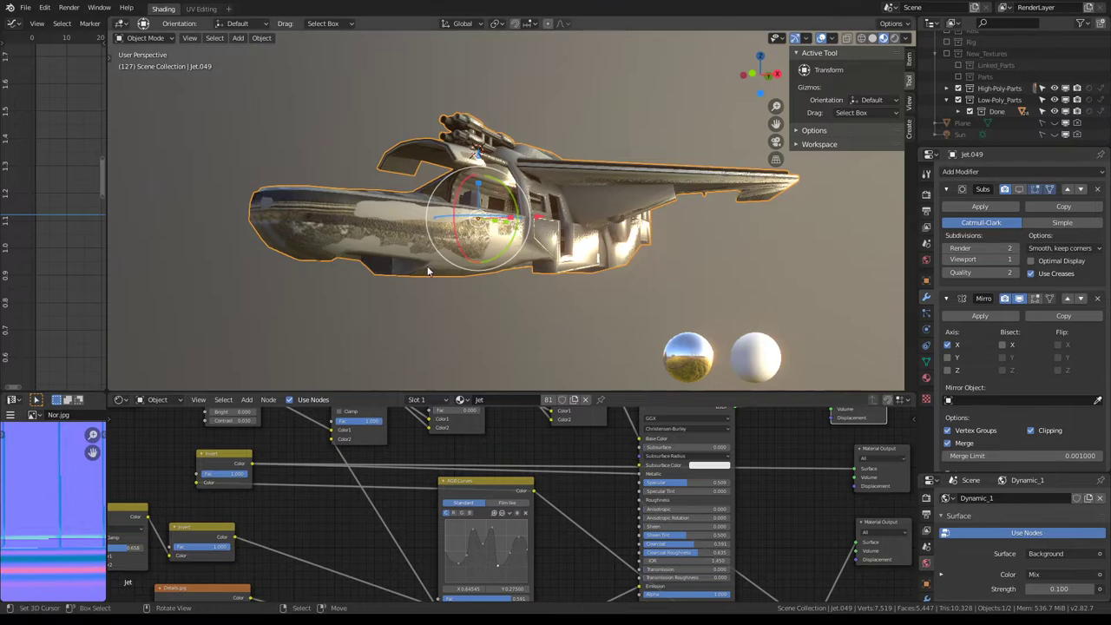
Make Jet.067 active, briefly toggle the modifier, and switch it to Weight Paint
{"action": "left_click", "coordinate": [565, 252]}
{"action": "middle_click_drag", "start_coordinate": [568, 253], "coordinate": [608, 122]}
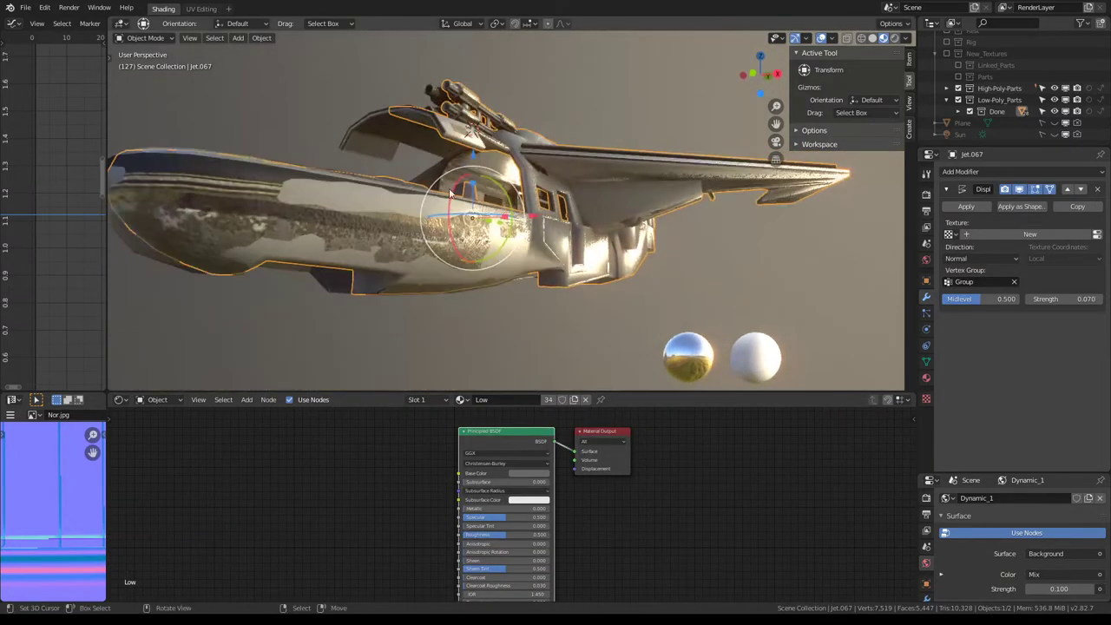
{"action": "left_click", "coordinate": [1020, 192]}
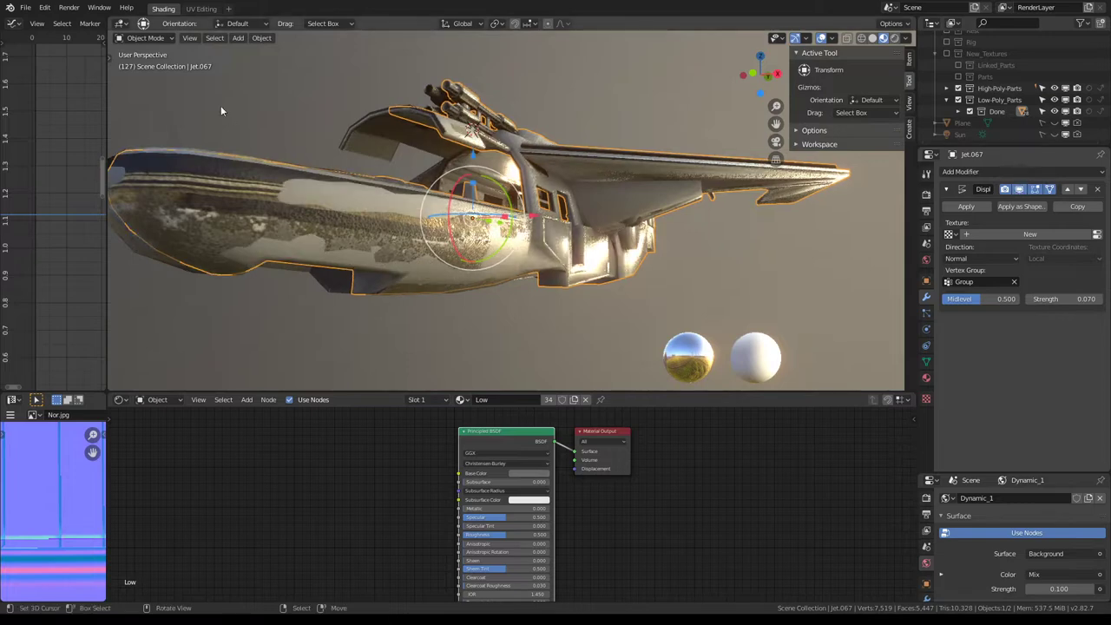
{"action": "left_click", "coordinate": [143, 38]}
{"action": "left_click", "coordinate": [141, 102]}
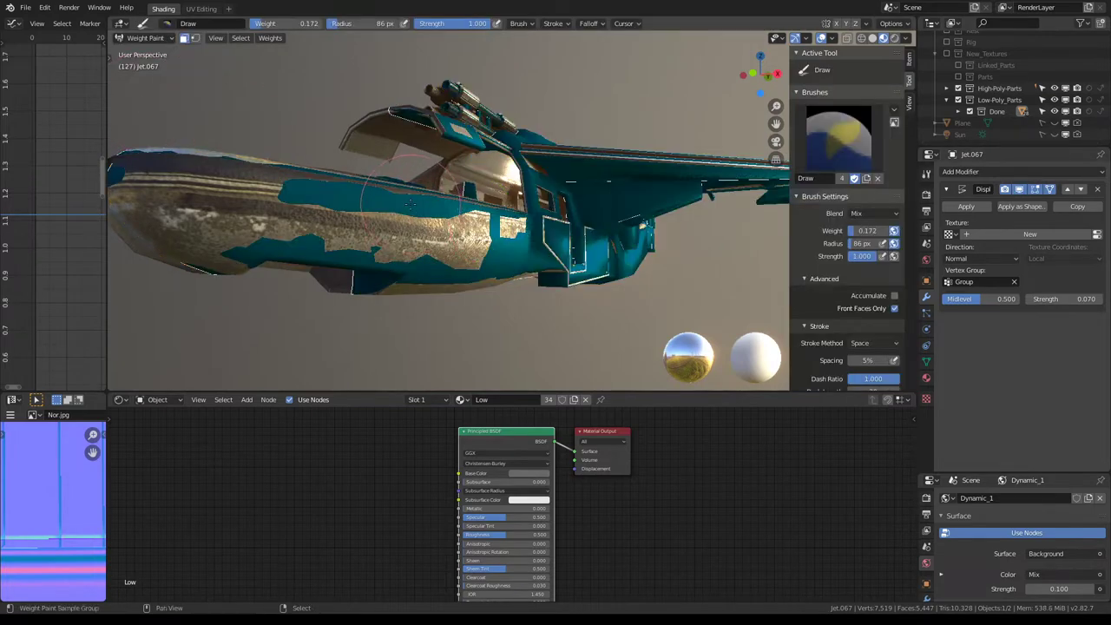
Paint the fuselage with rising weights, around 0.68, then full 1.0 on the nose
{"action": "left_click", "coordinate": [927, 363]}
{"action": "left_click", "coordinate": [926, 296]}
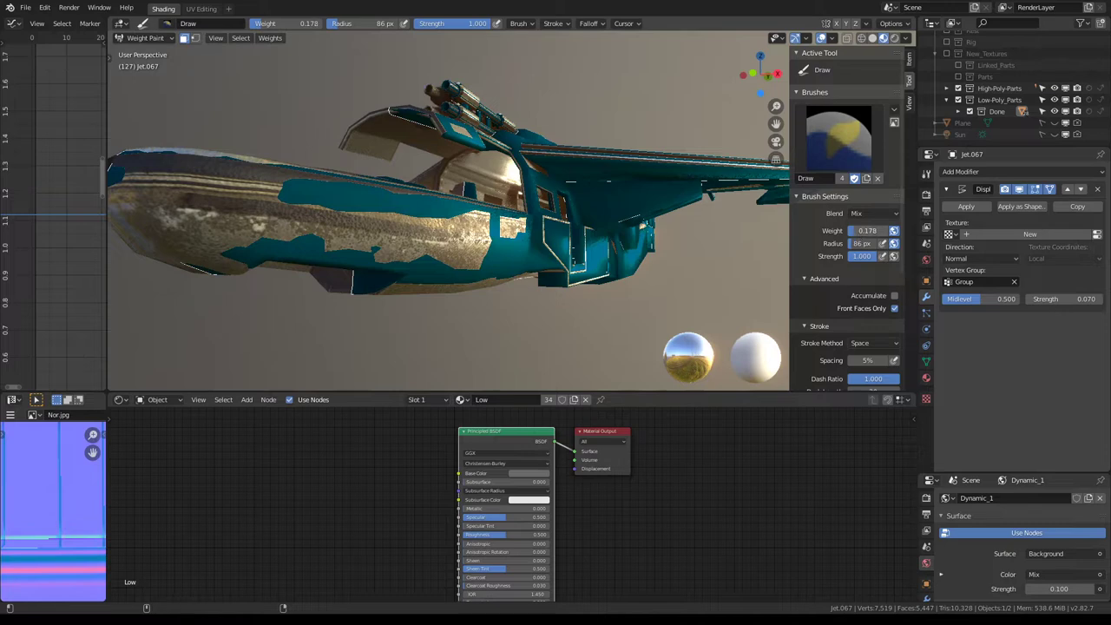
{"action": "left_click_drag", "start_coordinate": [618, 252], "coordinate": [598, 260]}
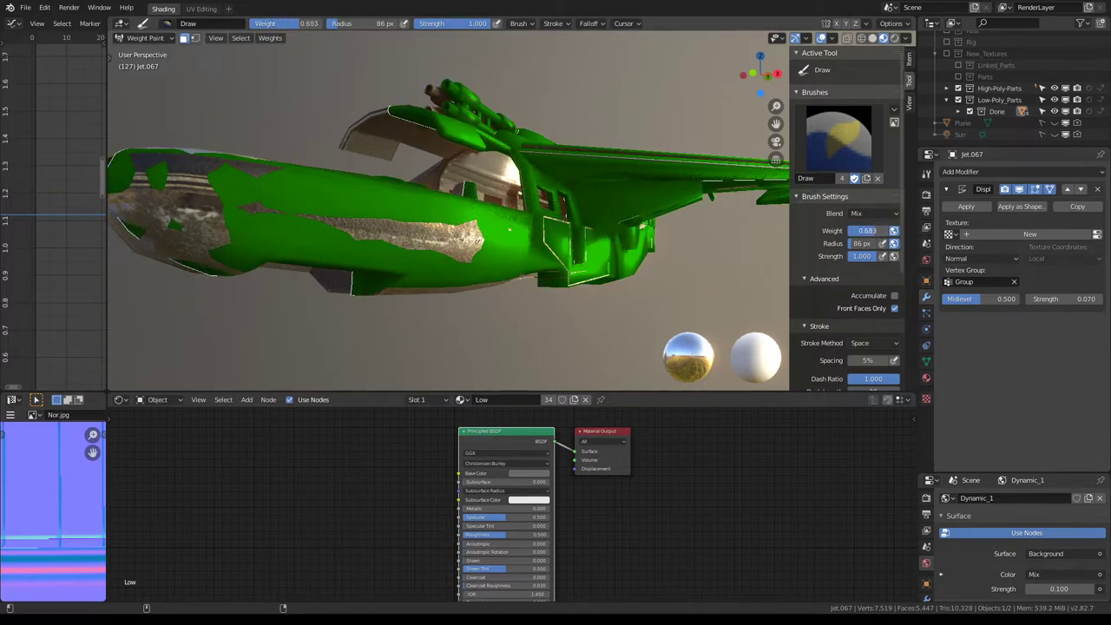
{"action": "mouse_move", "coordinate": [509, 229]}
{"action": "middle_mouse_down"}
{"action": "mouse_move", "coordinate": [484, 271]}
{"action": "mouse_move", "coordinate": [542, 233]}
{"action": "middle_mouse_up"}
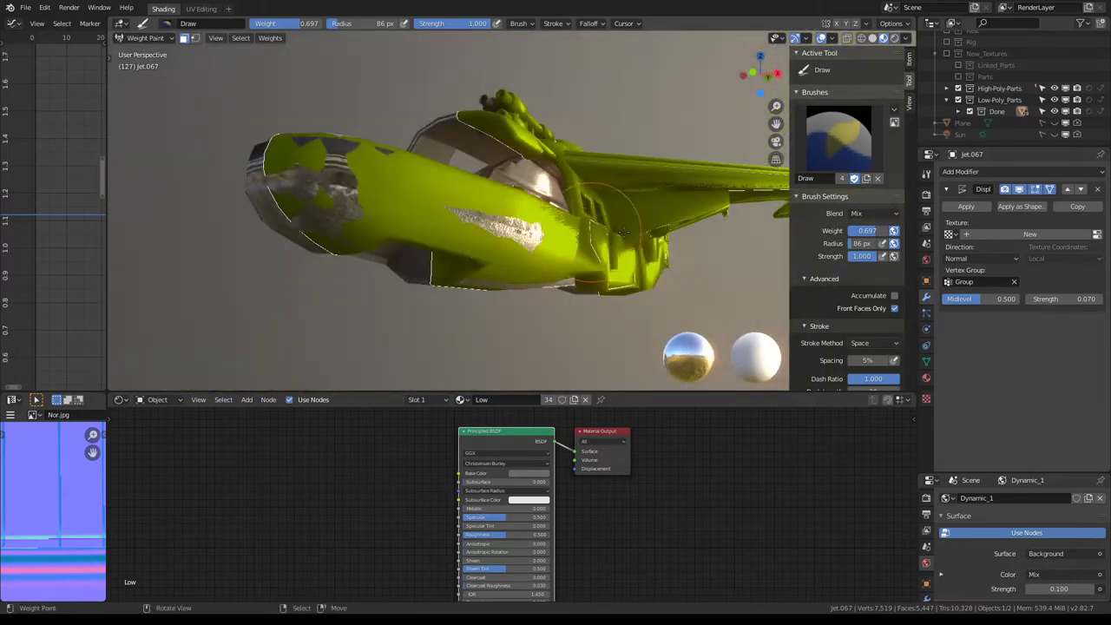
{"action": "mouse_move", "coordinate": [521, 243]}
{"action": "middle_mouse_down"}
{"action": "mouse_move", "coordinate": [555, 225]}
{"action": "mouse_move", "coordinate": [525, 247]}
{"action": "middle_mouse_up"}
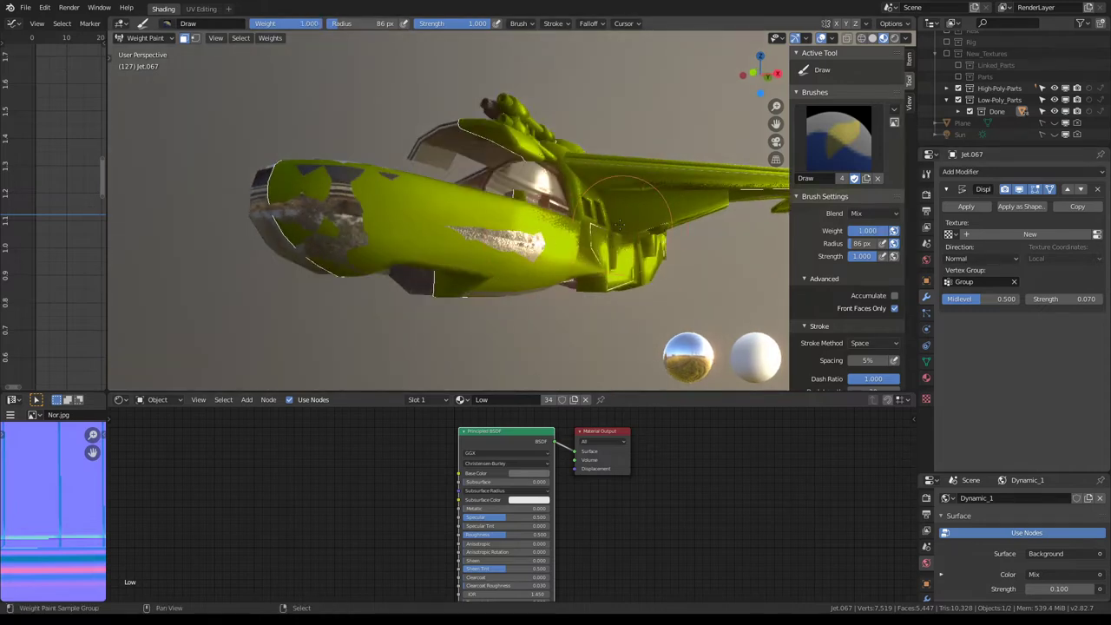
{"action": "mouse_move", "coordinate": [618, 226]}
{"action": "middle_mouse_down"}
{"action": "mouse_move", "coordinate": [420, 263]}
{"action": "mouse_move", "coordinate": [428, 246]}
{"action": "mouse_move", "coordinate": [640, 217]}
{"action": "mouse_move", "coordinate": [496, 218]}
{"action": "mouse_move", "coordinate": [595, 211]}
{"action": "mouse_move", "coordinate": [575, 203]}
{"action": "mouse_move", "coordinate": [401, 204]}
{"action": "middle_mouse_up"}
Select a nose face in Edit Mode on the fuselage and set snapping to faces
{"action": "key", "text": "Tab"}
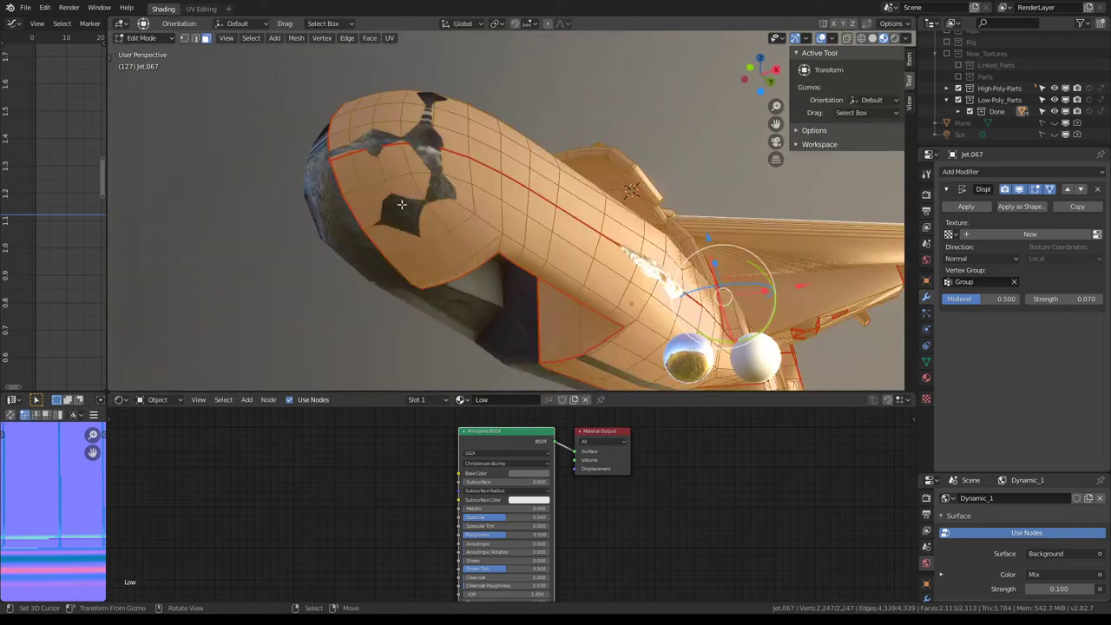
{"action": "left_click", "coordinate": [401, 204]}
{"action": "key", "text": "alt+s"}
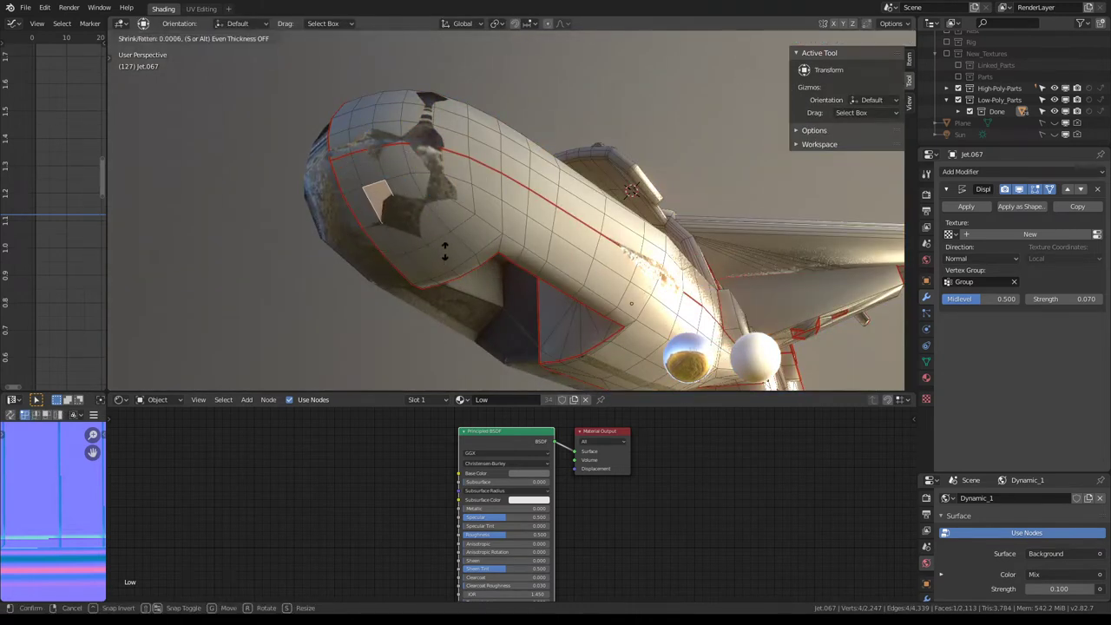
{"action": "right_click", "coordinate": [366, 187]}
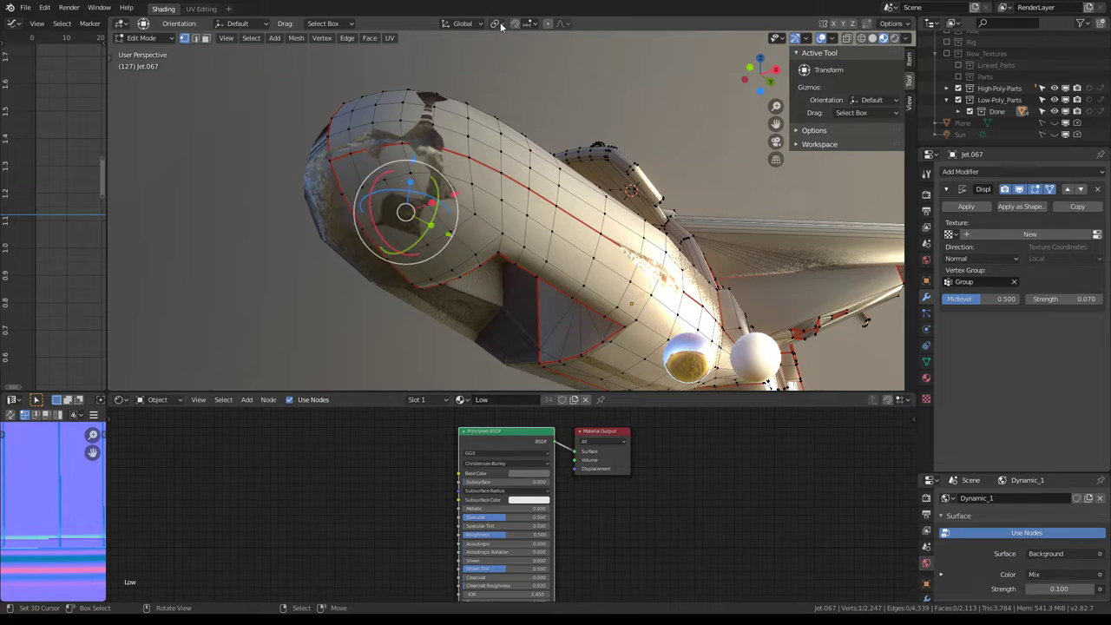
{"action": "key", "text": "g"}
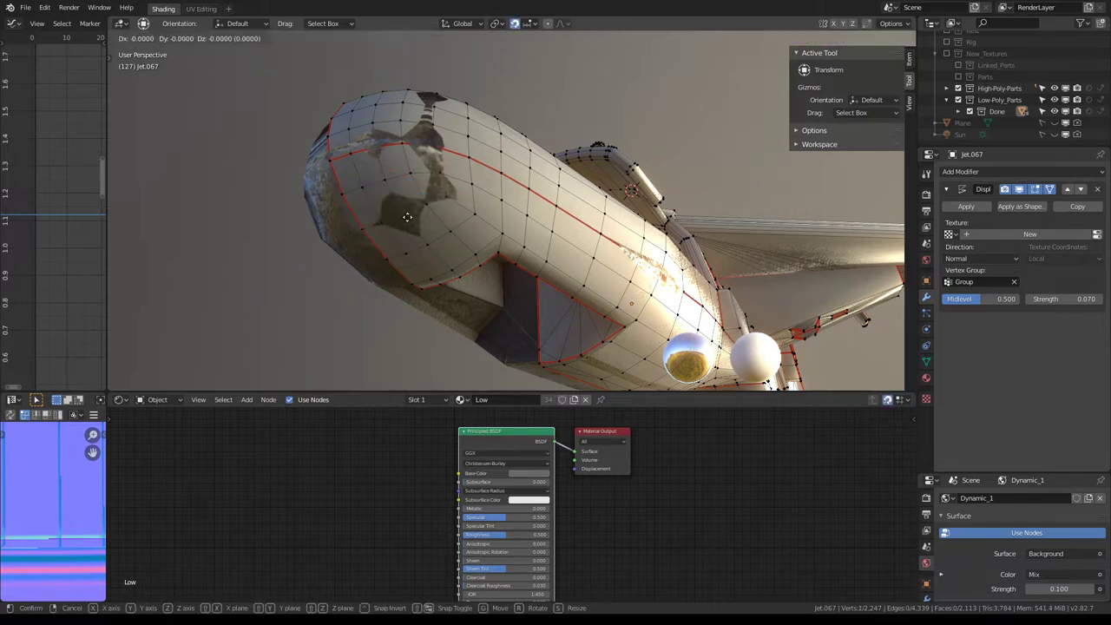
{"action": "right_click", "coordinate": [404, 214]}
{"action": "left_click", "coordinate": [526, 25]}
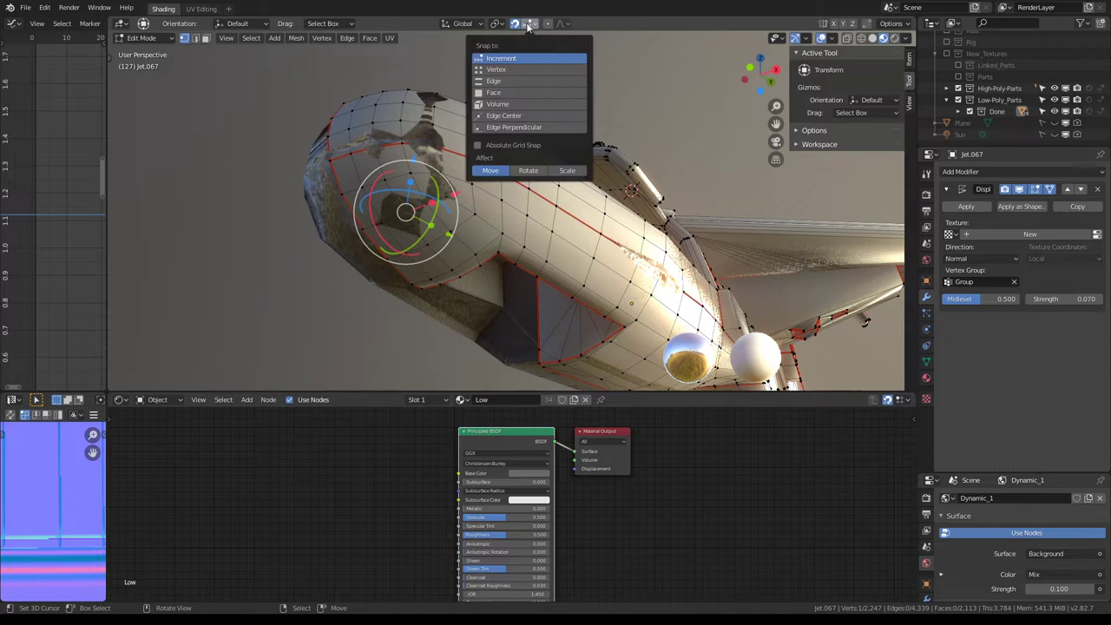
{"action": "left_click", "coordinate": [479, 93]}
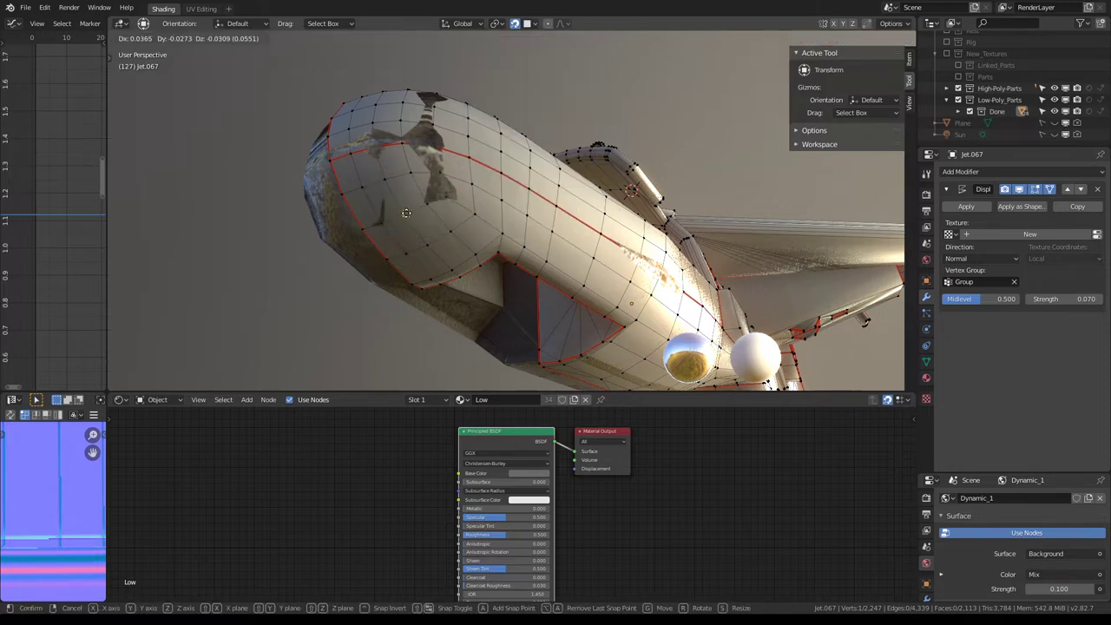
Reshape the nose by moving the selected nose vertices several times
{"action": "left_click_drag", "start_coordinate": [404, 213], "coordinate": [383, 221]}
{"action": "key", "text": "g"}
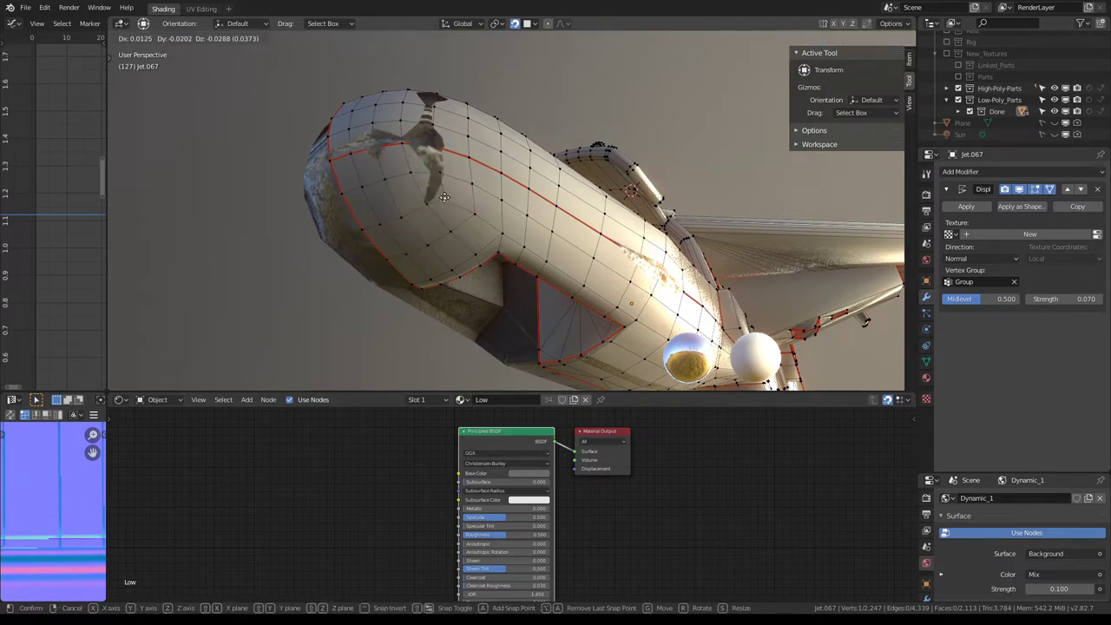
{"action": "left_click", "coordinate": [437, 178]}
{"action": "key", "text": "g"}
{"action": "left_click", "coordinate": [439, 173]}
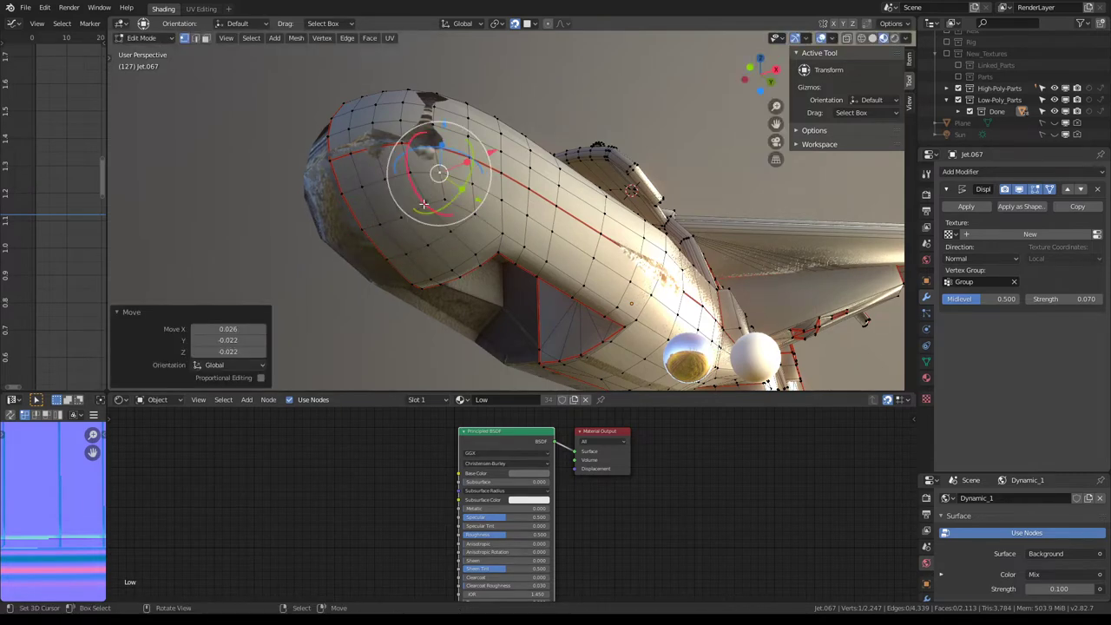
{"action": "key", "text": "g"}
{"action": "left_click", "coordinate": [425, 204]}
{"action": "middle_click_drag", "start_coordinate": [425, 204], "coordinate": [428, 223]}
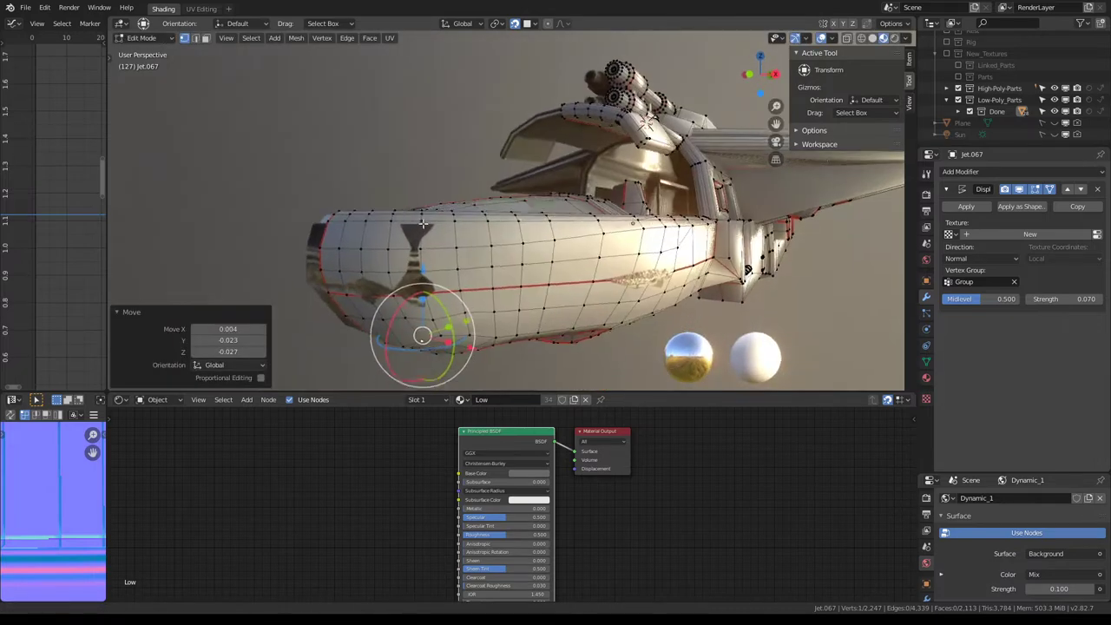
Keep adjusting the nose vertices from side and front views of the fuselage
{"action": "key", "text": "g"}
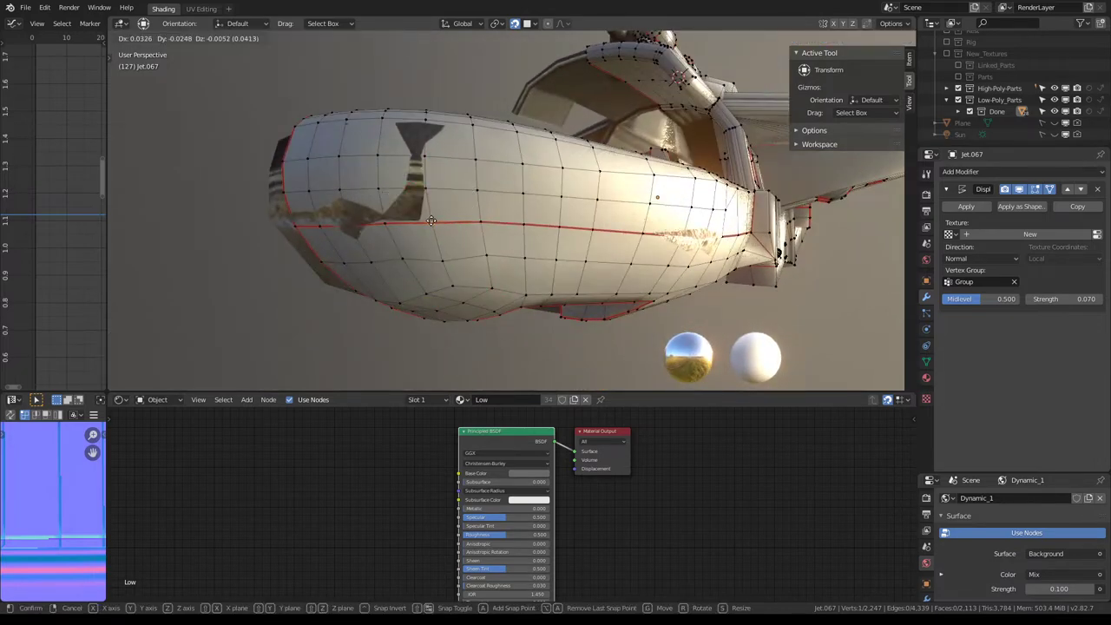
{"action": "left_click", "coordinate": [431, 221]}
{"action": "key", "text": "g"}
{"action": "left_click", "coordinate": [383, 220]}
{"action": "middle_click_drag", "start_coordinate": [382, 221], "coordinate": [499, 228]}
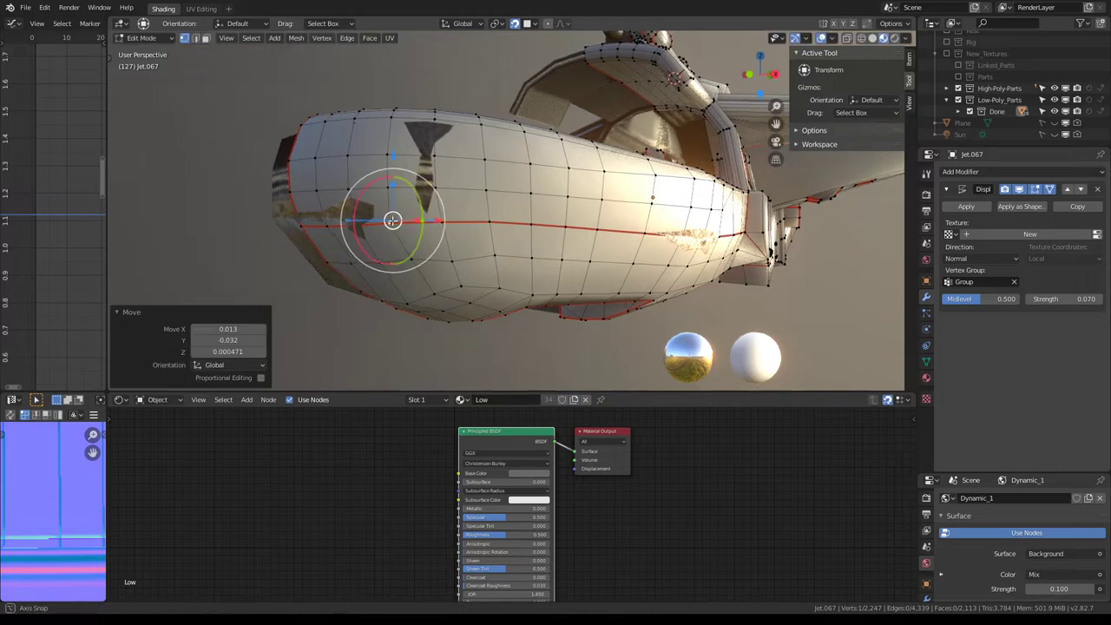
{"action": "key", "text": "g"}
{"action": "left_click", "coordinate": [498, 228]}
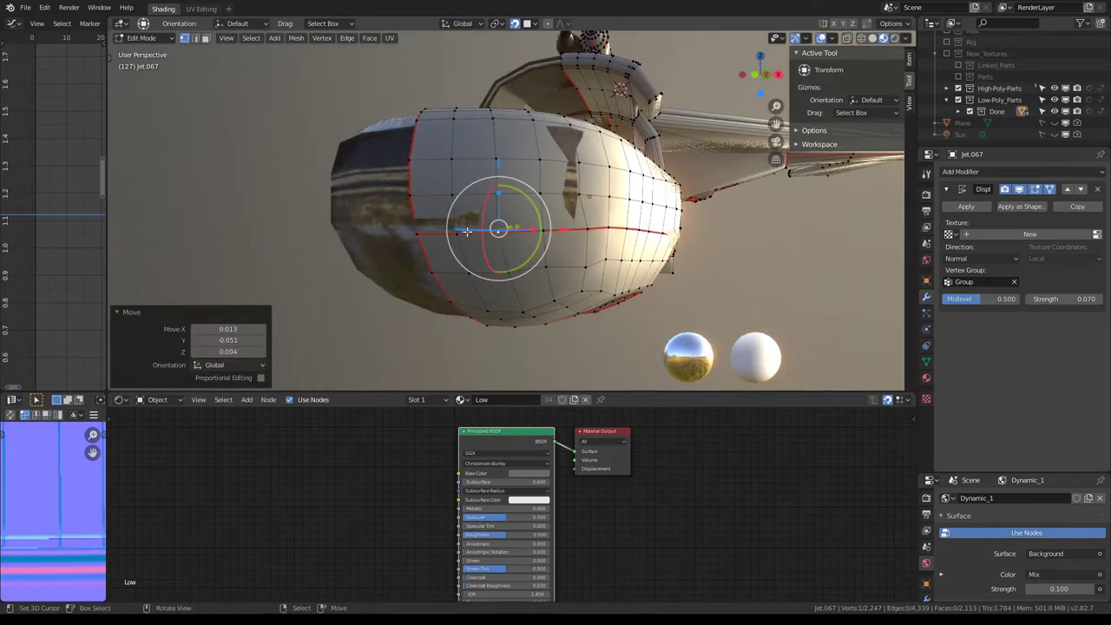
{"action": "key", "text": "g"}
{"action": "left_click", "coordinate": [458, 229]}
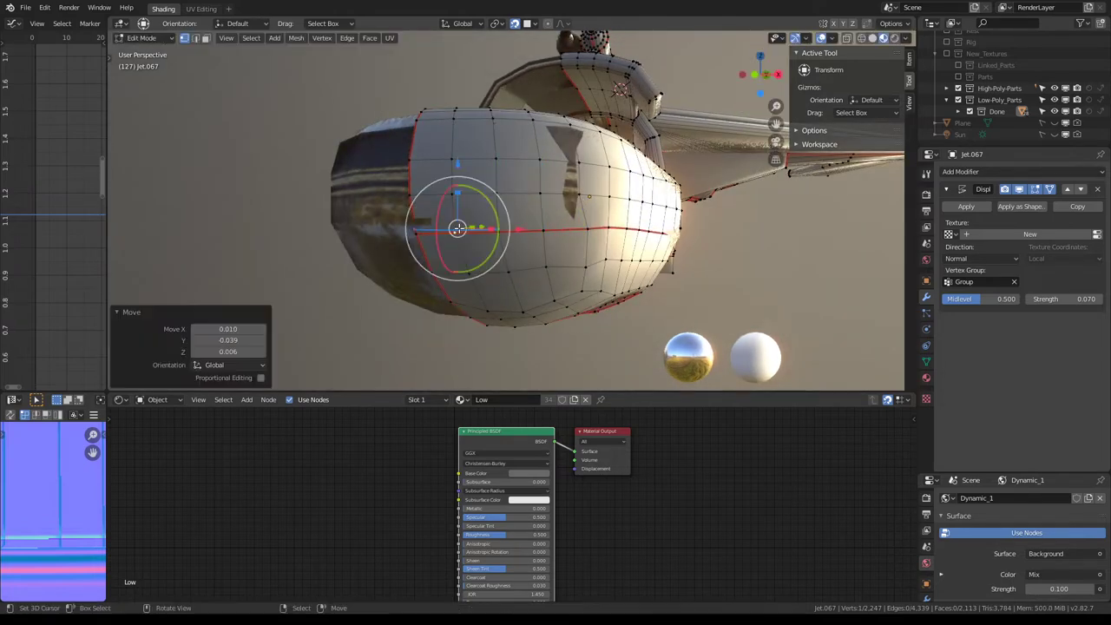
{"action": "middle_click_drag", "start_coordinate": [457, 229], "coordinate": [516, 218]}
{"action": "key", "text": "g"}
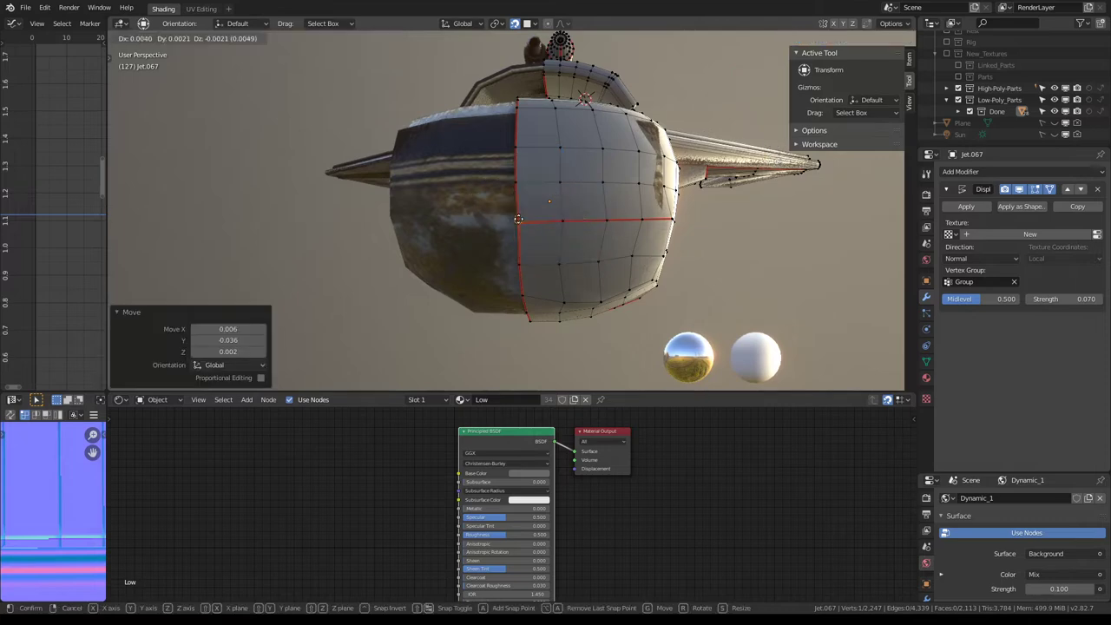
{"action": "left_click", "coordinate": [516, 218]}
{"action": "mouse_move", "coordinate": [516, 218]}
{"action": "middle_mouse_down"}
{"action": "mouse_move", "coordinate": [460, 229]}
{"action": "mouse_move", "coordinate": [491, 224]}
{"action": "mouse_move", "coordinate": [482, 216]}
{"action": "middle_mouse_up"}
Undo the last two vertex changes, then return to Object Mode with a side view of the airship
{"action": "key", "text": "ctrl+z"}
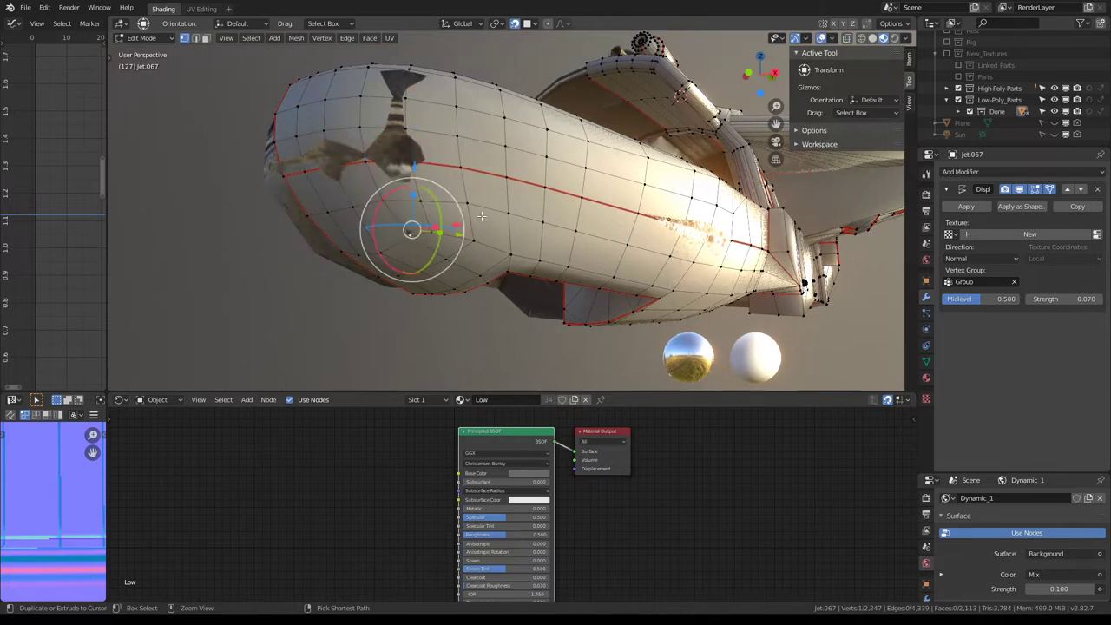
{"action": "key", "text": "ctrl+z"}
{"action": "key", "text": "ctrl+z"}
{"action": "key", "text": "ctrl+z"}
{"action": "key", "text": "ctrl+z"}
{"action": "key", "text": "ctrl+z"}
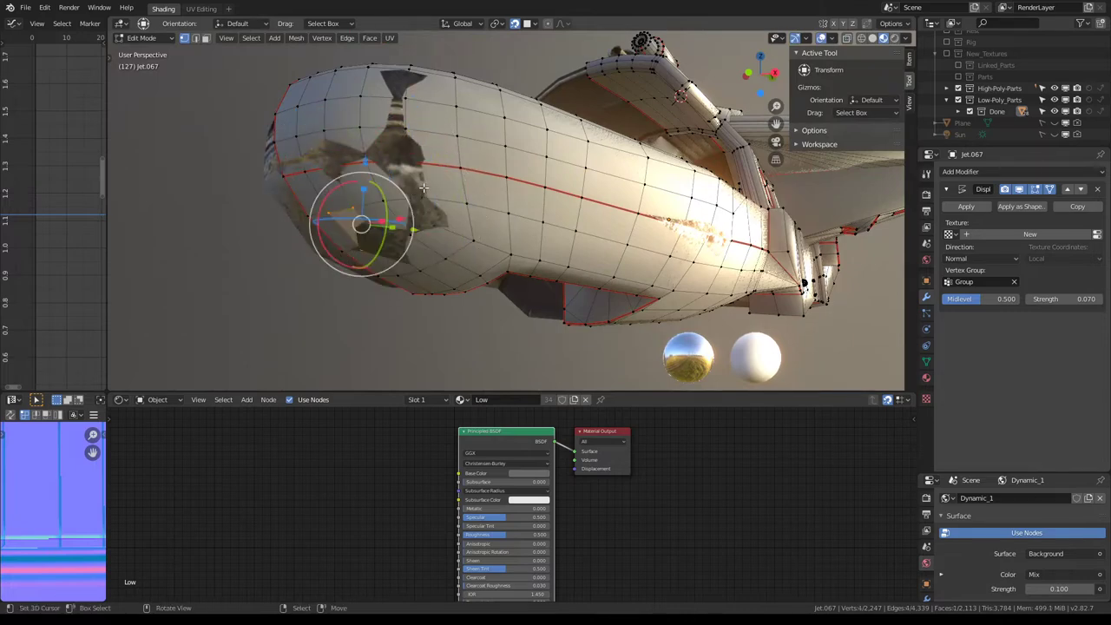
{"action": "mouse_move", "coordinate": [424, 188]}
{"action": "middle_mouse_down"}
{"action": "mouse_move", "coordinate": [472, 194]}
{"action": "mouse_move", "coordinate": [224, 129]}
{"action": "middle_mouse_up"}
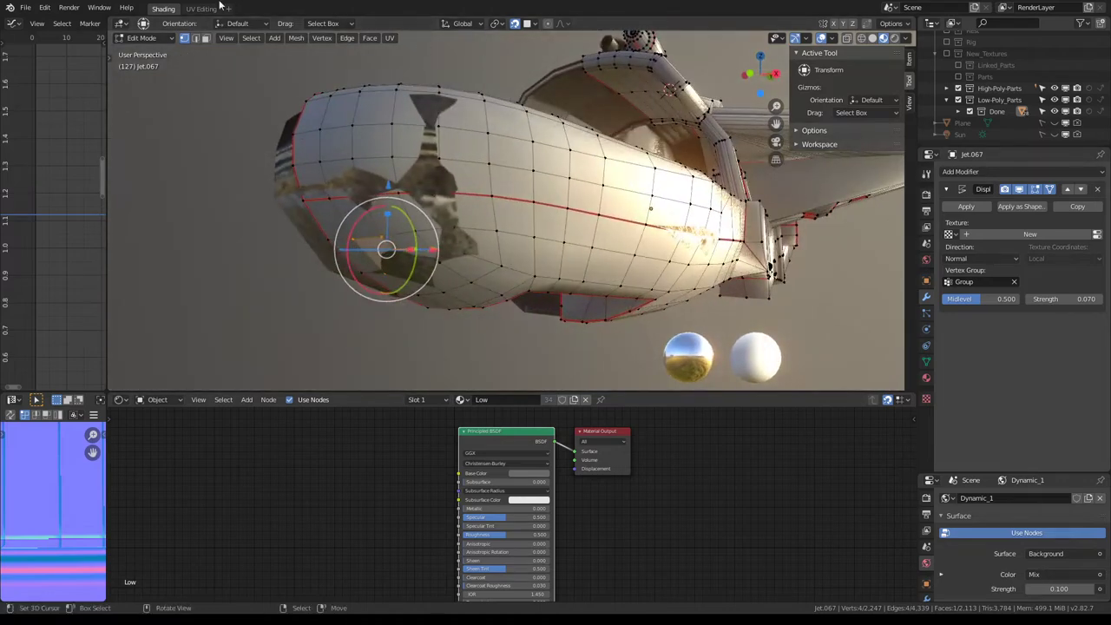
{"action": "left_click", "coordinate": [143, 38]}
{"action": "left_click", "coordinate": [145, 53]}
{"action": "mouse_move", "coordinate": [489, 191]}
{"action": "middle_mouse_down"}
{"action": "mouse_move", "coordinate": [355, 202]}
{"action": "mouse_move", "coordinate": [516, 230]}
{"action": "middle_mouse_up"}
Select fuselage vertices and push them slightly inward twice with Shrink/Fatten
{"action": "key", "text": "Tab"}
{"action": "scroll", "coordinate": [390, 203], "scroll_direction": "up", "scroll_amount": 4}
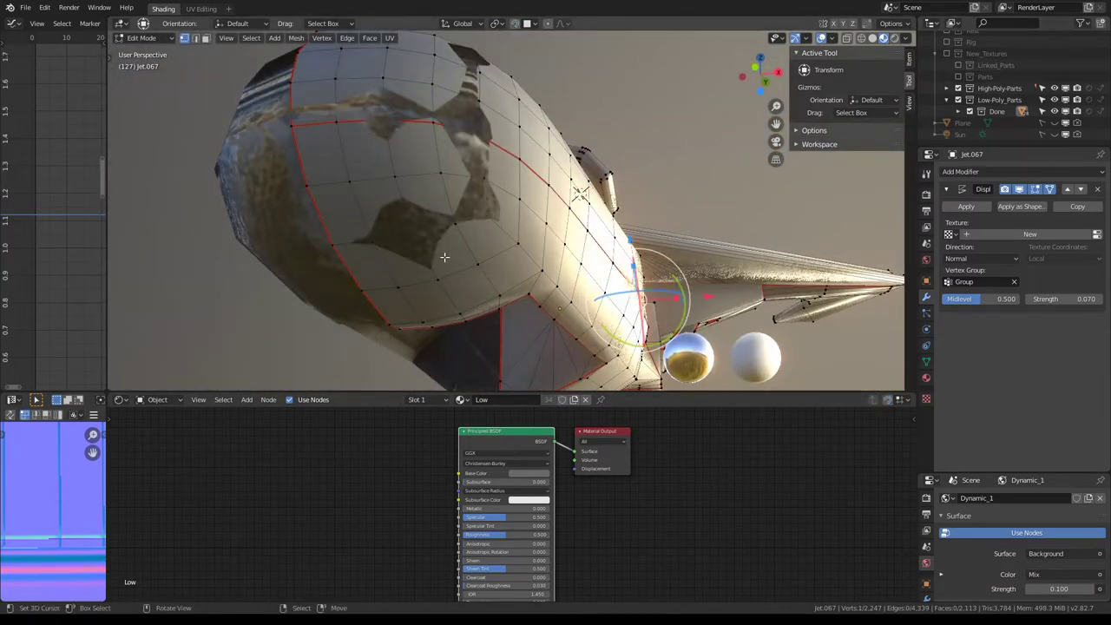
{"action": "left_click", "coordinate": [411, 241]}
{"action": "key", "text": "alt+s"}
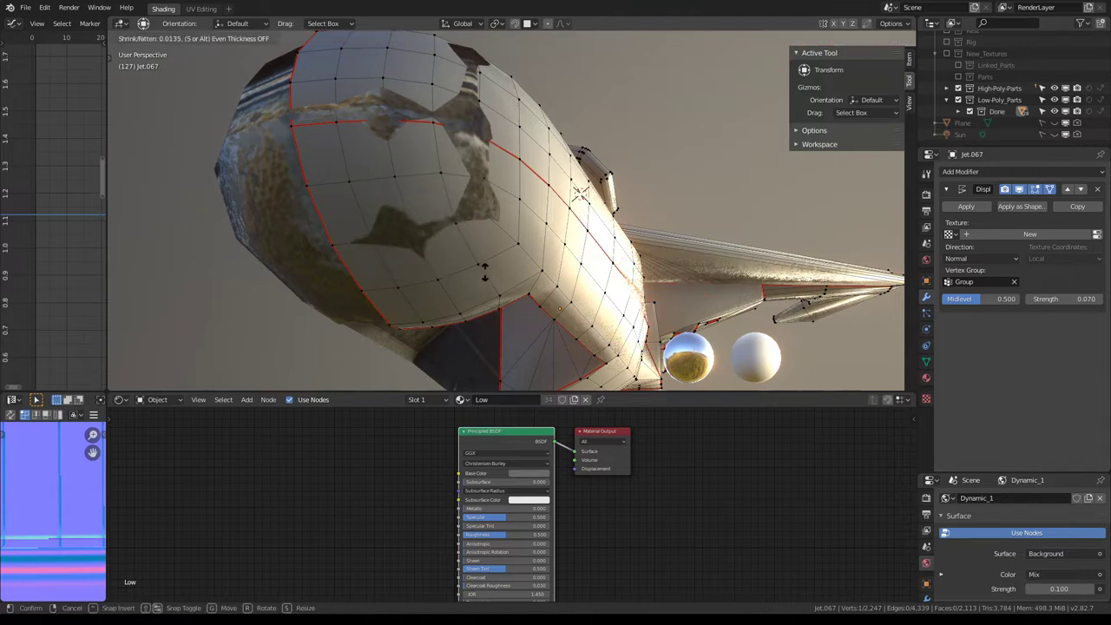
{"action": "left_click", "coordinate": [485, 265]}
{"action": "key", "text": "alt+s"}
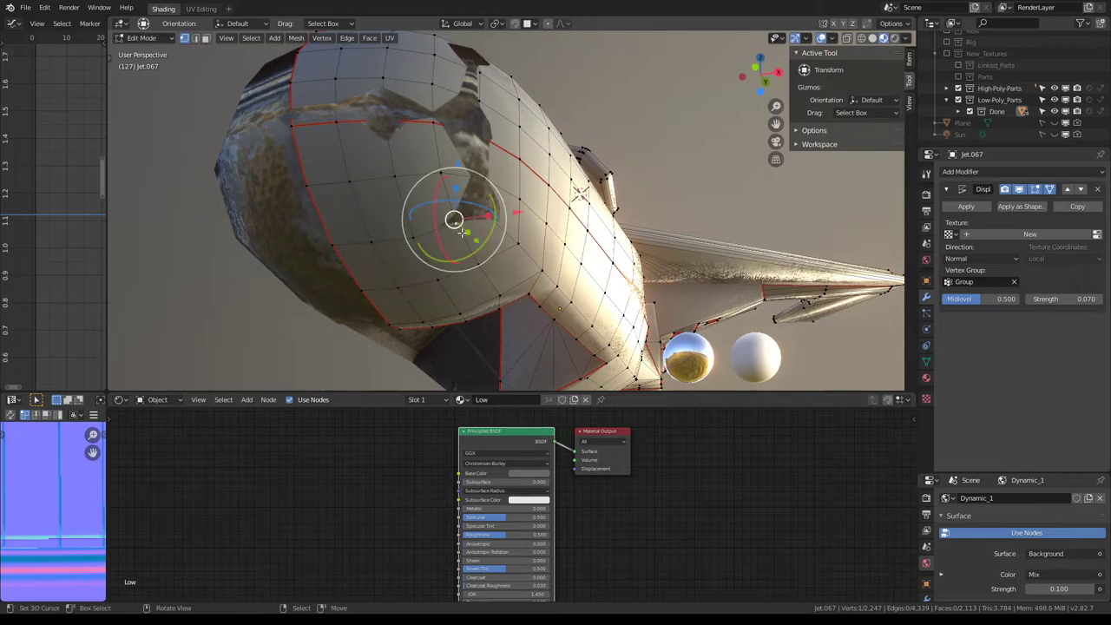
{"action": "left_click", "coordinate": [505, 275]}
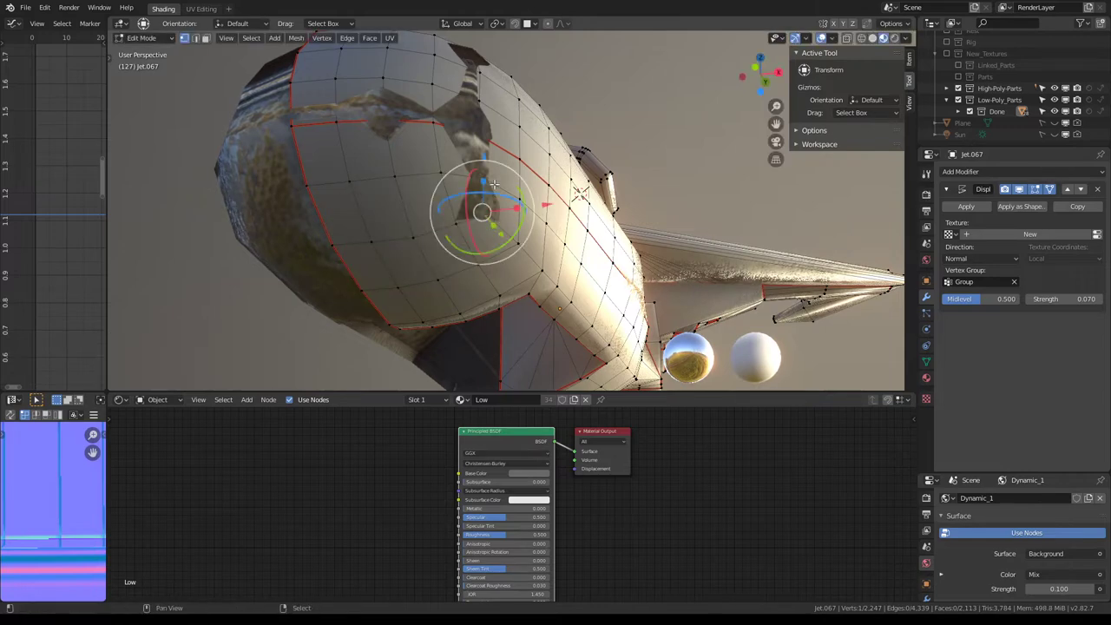
Push the hull outward about 0.0099 along its normals, then return to Object Mode
{"action": "mouse_move", "coordinate": [484, 78]}
{"action": "middle_mouse_down"}
{"action": "mouse_move", "coordinate": [462, 162]}
{"action": "mouse_move", "coordinate": [555, 310]}
{"action": "middle_mouse_up"}
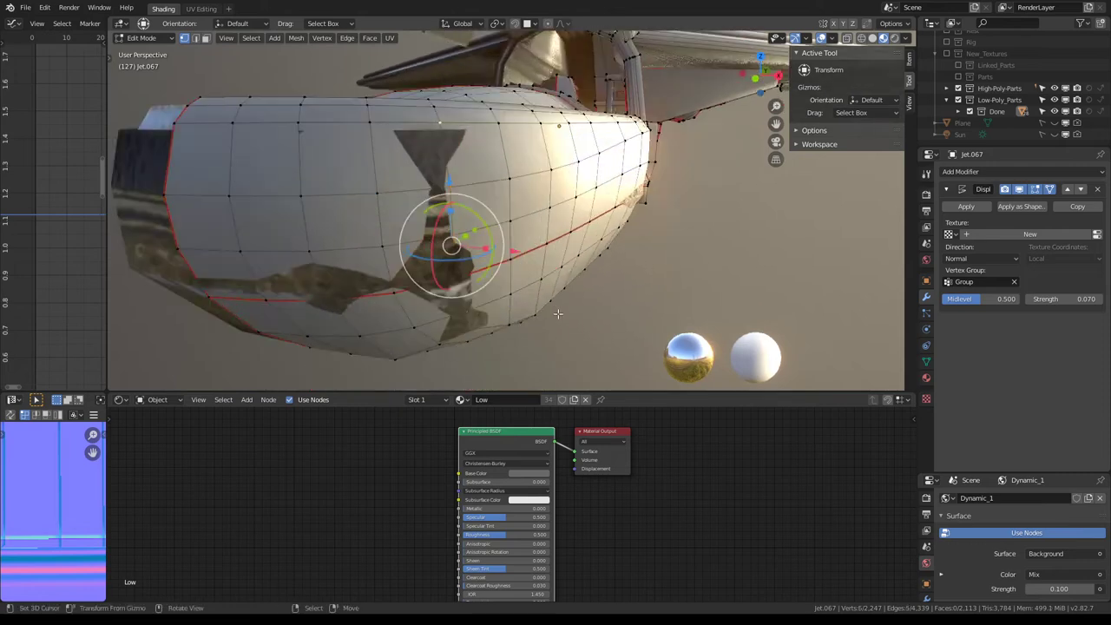
{"action": "key", "text": "alt+s"}
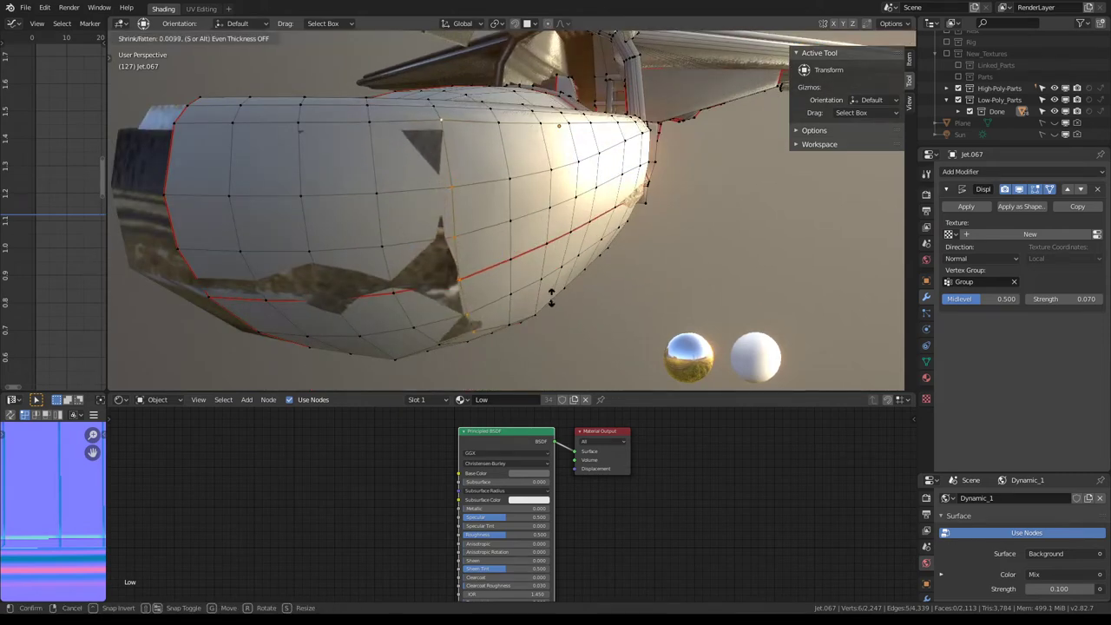
{"action": "left_click", "coordinate": [550, 296]}
{"action": "scroll", "coordinate": [412, 106], "scroll_direction": "down", "scroll_amount": 3}
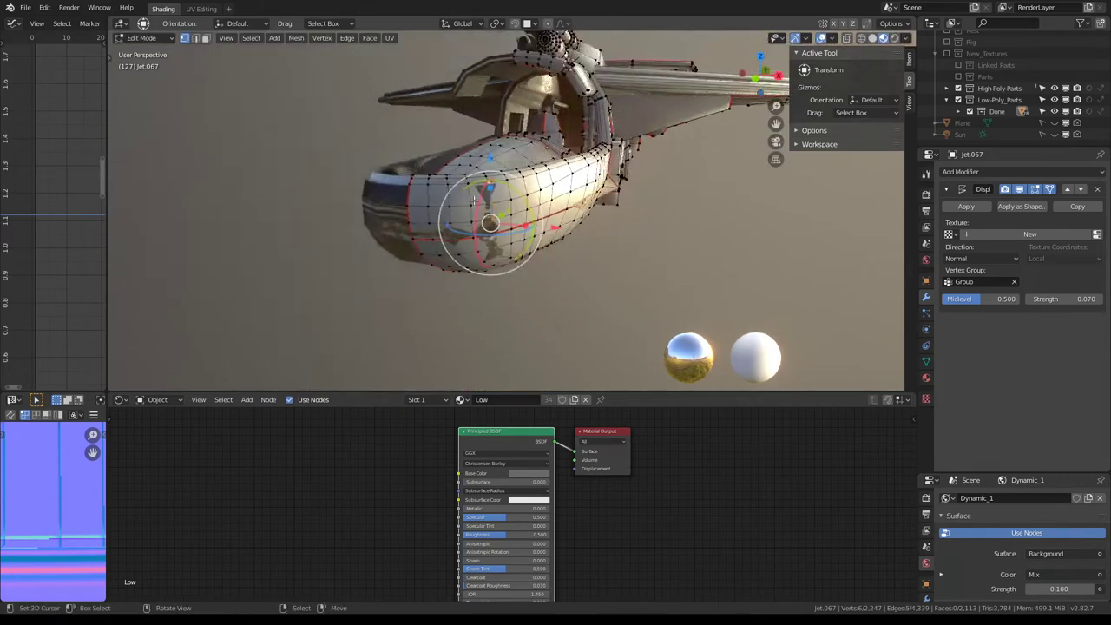
{"action": "mouse_move", "coordinate": [412, 106]}
{"action": "middle_mouse_down"}
{"action": "mouse_move", "coordinate": [520, 222]}
{"action": "mouse_move", "coordinate": [508, 178]}
{"action": "middle_mouse_up"}
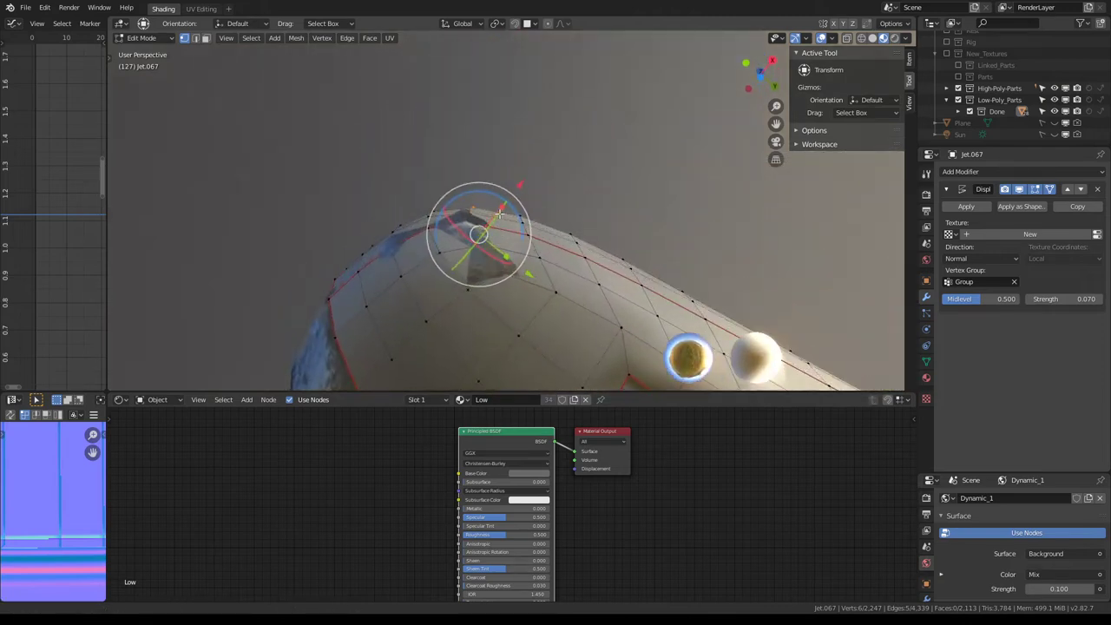
{"action": "key", "text": "Tab"}
Select Jet.049, collapse its Subdivision Surface panel, and hide its Mirror modifier in the viewport
{"action": "left_click", "coordinate": [438, 184]}
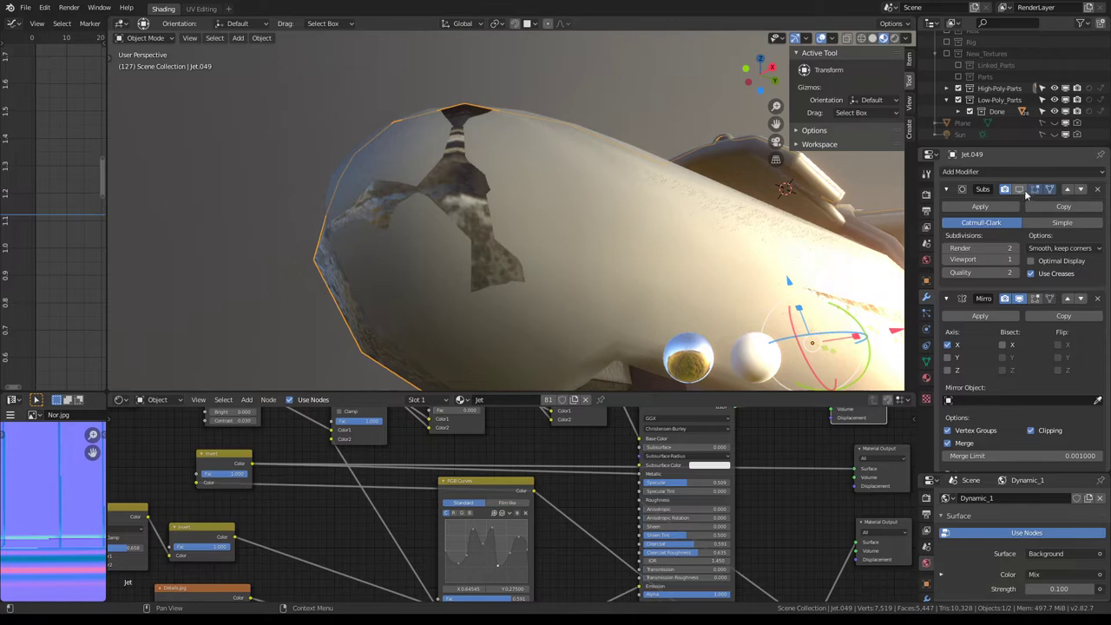
{"action": "middle_click_drag", "start_coordinate": [538, 164], "coordinate": [684, 241]}
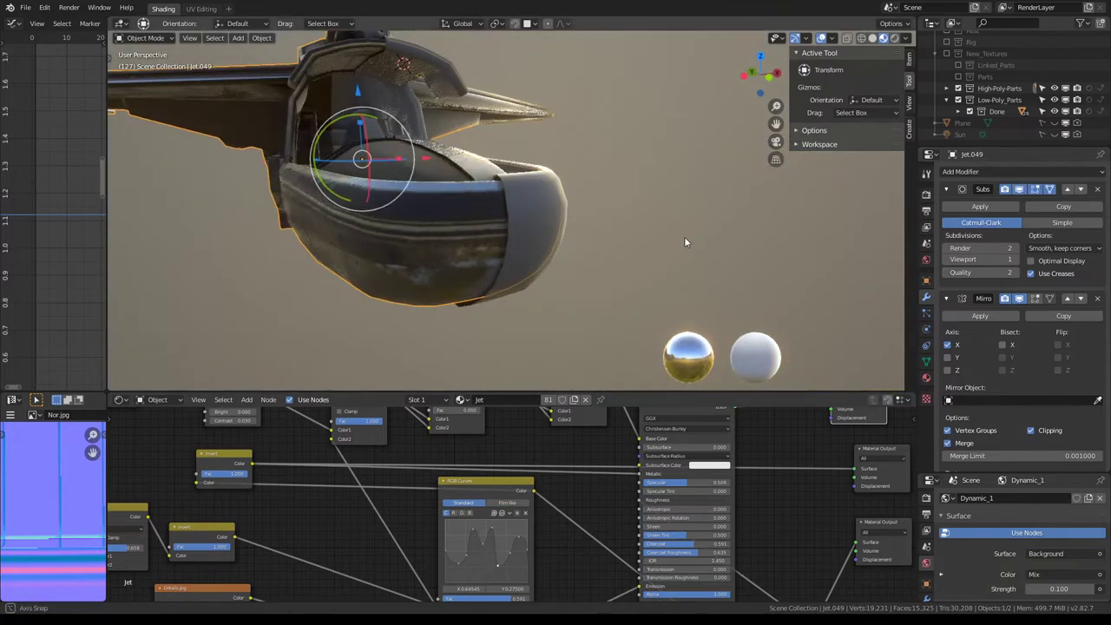
{"action": "mouse_move", "coordinate": [683, 241]}
{"action": "middle_mouse_down"}
{"action": "mouse_move", "coordinate": [569, 125]}
{"action": "mouse_move", "coordinate": [781, 165]}
{"action": "middle_mouse_up"}
{"action": "left_click", "coordinate": [946, 188]}
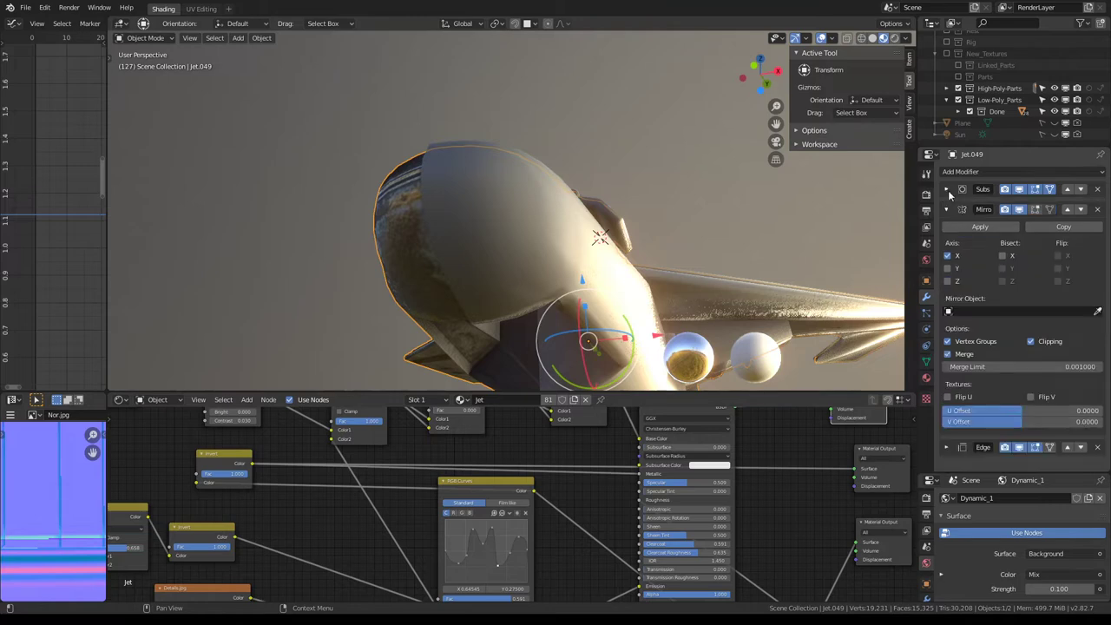
{"action": "left_click", "coordinate": [1021, 209]}
{"action": "middle_click_drag", "start_coordinate": [898, 208], "coordinate": [445, 258]}
{"action": "mouse_move", "coordinate": [349, 302]}
{"action": "middle_mouse_down"}
{"action": "mouse_move", "coordinate": [434, 185]}
{"action": "mouse_move", "coordinate": [390, 265]}
{"action": "mouse_move", "coordinate": [495, 213]}
{"action": "mouse_move", "coordinate": [435, 296]}
{"action": "mouse_move", "coordinate": [347, 217]}
{"action": "middle_mouse_up"}
Select the Jet.067 hull and switch it to Weight Paint mode
{"action": "left_click", "coordinate": [443, 191]}
{"action": "key", "text": "Tab"}
{"action": "key", "text": "Tab"}
{"action": "left_click", "coordinate": [145, 38]}
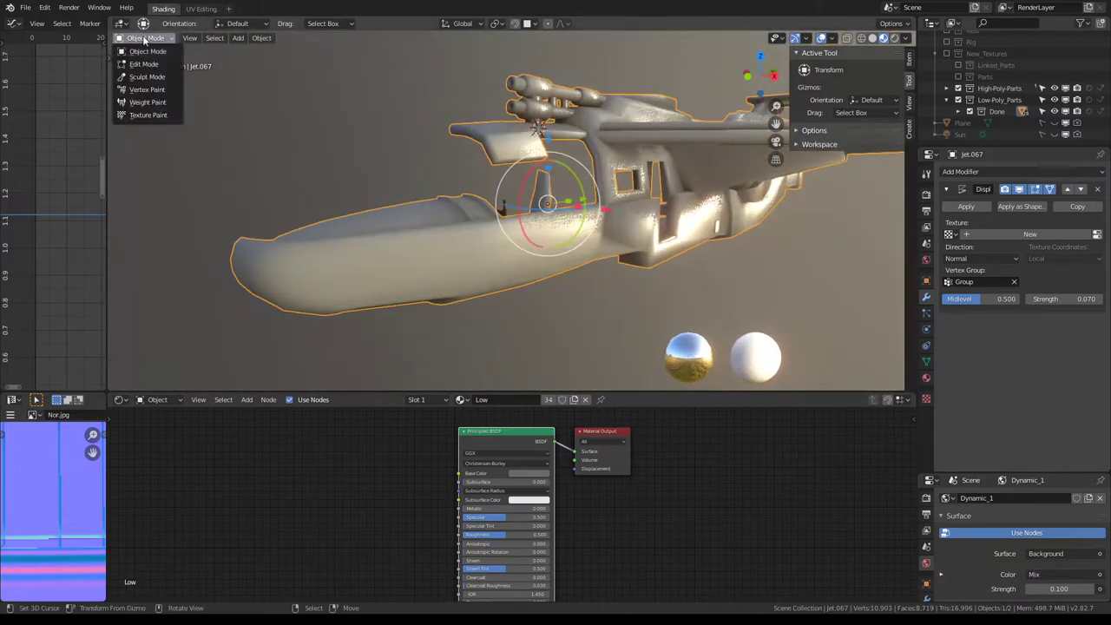
{"action": "left_click", "coordinate": [147, 103]}
{"action": "middle_click_drag", "start_coordinate": [179, 79], "coordinate": [584, 210]}
Set the brush weight to 1.000, switch to solid shading, and maximize the 3D view
{"action": "scroll", "coordinate": [584, 210], "scroll_direction": "up", "scroll_amount": 3}
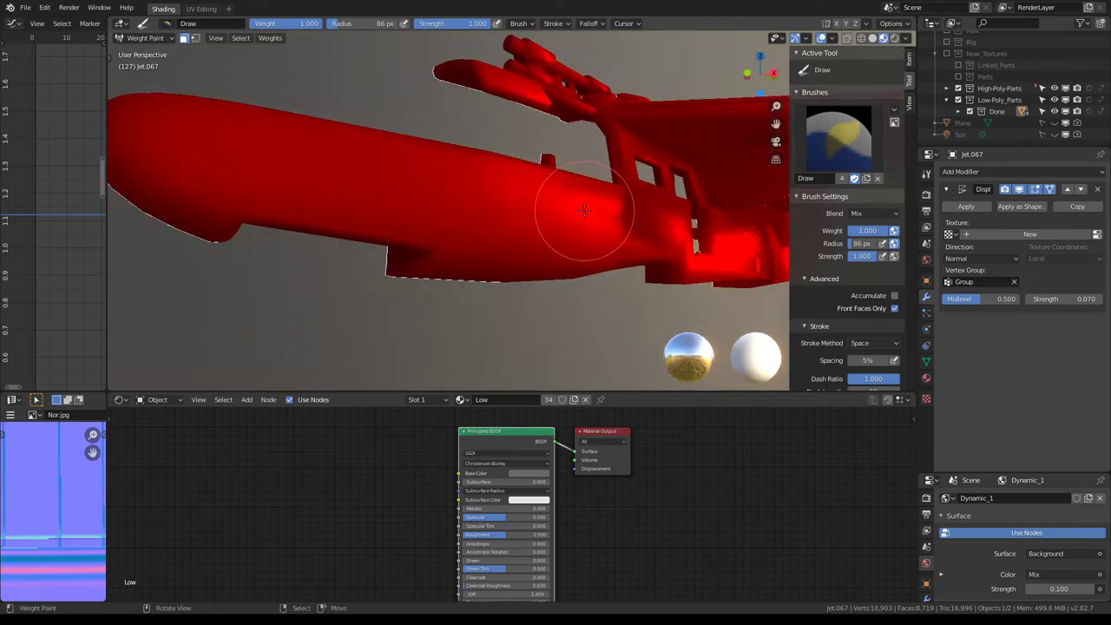
{"action": "left_click", "coordinate": [539, 189], "text": "ctrl"}
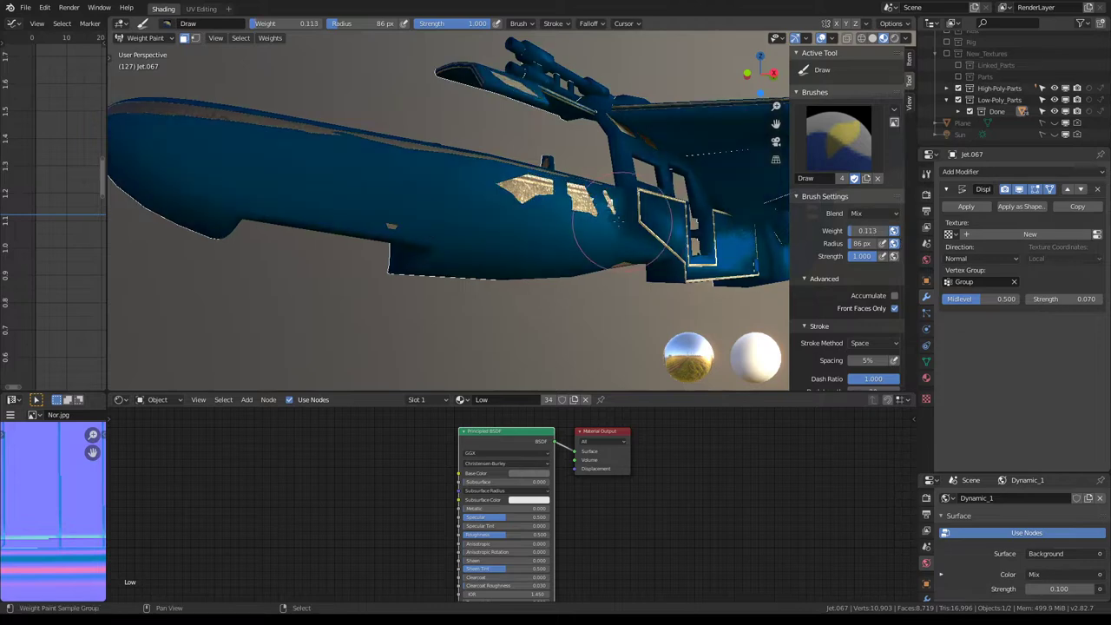
{"action": "left_click_drag", "start_coordinate": [868, 230], "coordinate": [910, 230]}
{"action": "middle_click_drag", "start_coordinate": [520, 191], "coordinate": [556, 184]}
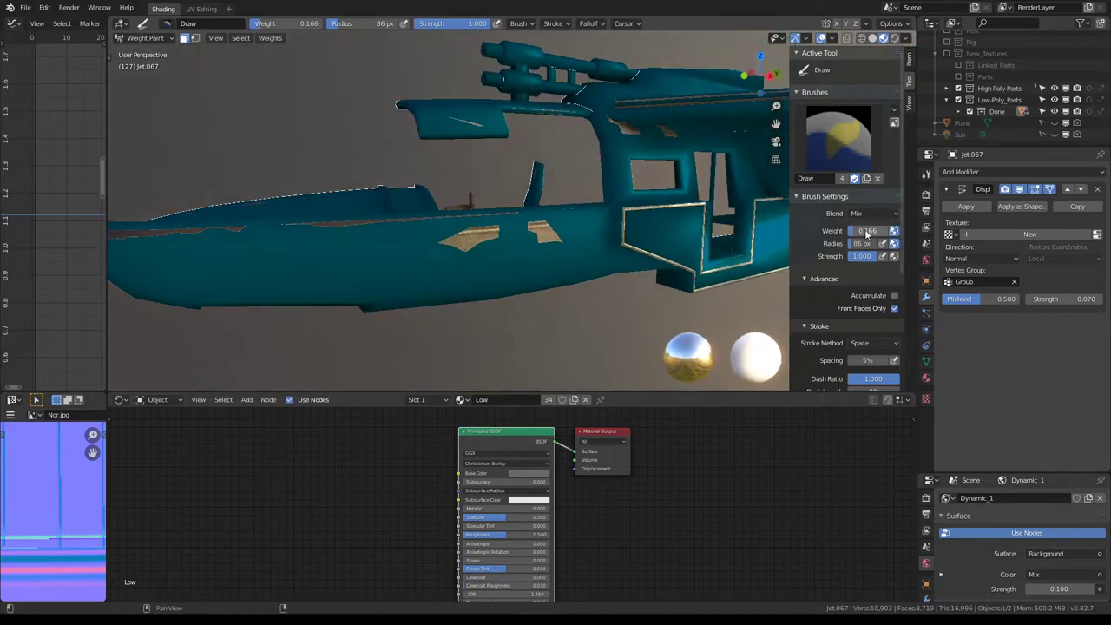
{"action": "left_click_drag", "start_coordinate": [863, 231], "coordinate": [889, 234]}
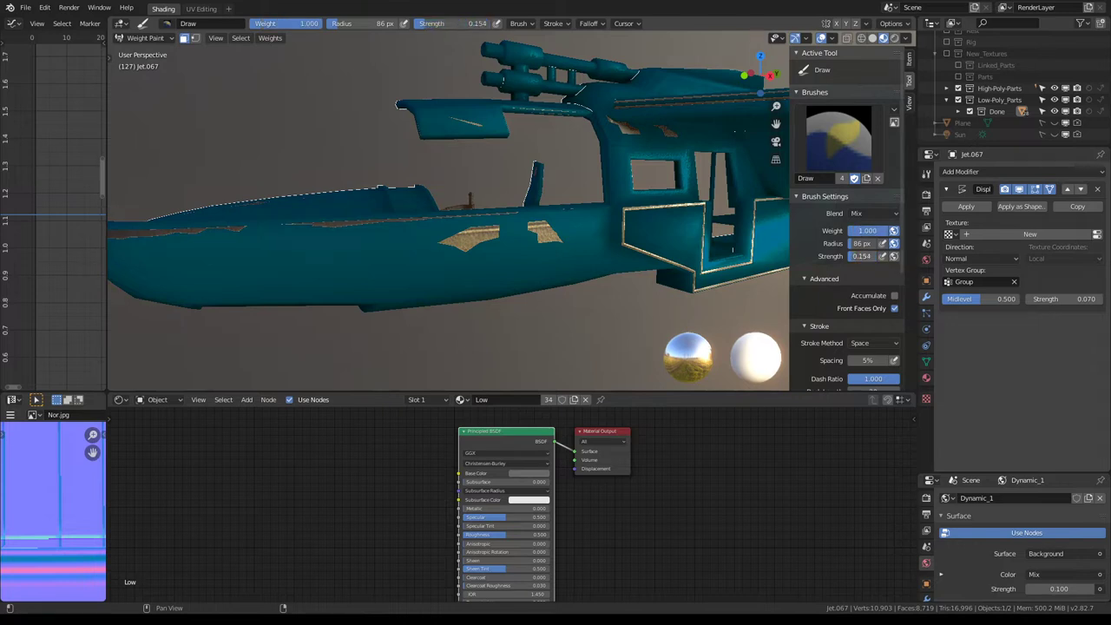
{"action": "key", "text": "z"}
{"action": "key", "text": "ctrl+space"}
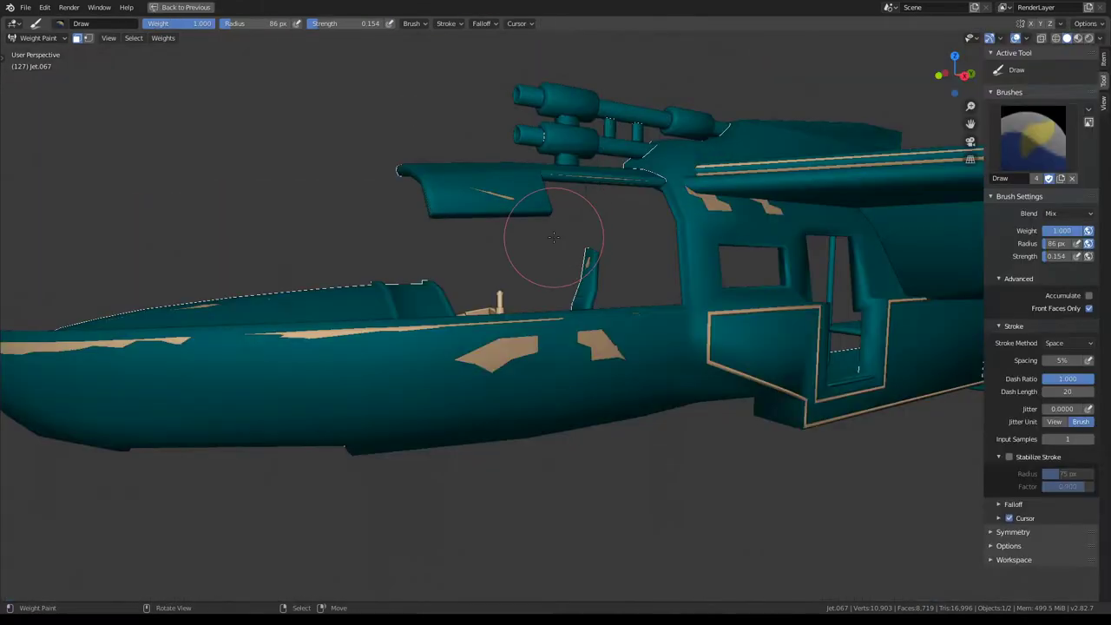
Paint weight along the hull below the cockpit and over the nose
{"action": "left_click_drag", "start_coordinate": [597, 351], "coordinate": [554, 352]}
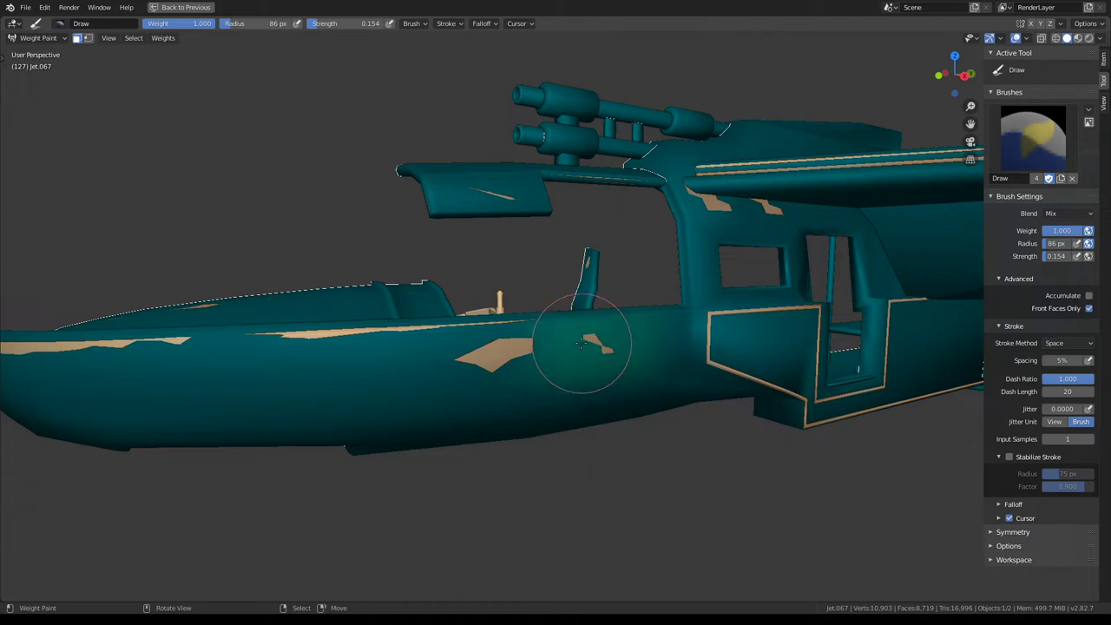
{"action": "mouse_move", "coordinate": [623, 336]}
{"action": "left_mouse_down"}
{"action": "mouse_move", "coordinate": [521, 359]}
{"action": "mouse_move", "coordinate": [347, 359]}
{"action": "mouse_move", "coordinate": [391, 339]}
{"action": "left_mouse_up"}
{"action": "mouse_move", "coordinate": [392, 338]}
{"action": "middle_mouse_down"}
{"action": "mouse_move", "coordinate": [391, 370]}
{"action": "mouse_move", "coordinate": [471, 404]}
{"action": "middle_mouse_up"}
{"action": "left_click_drag", "start_coordinate": [471, 405], "coordinate": [338, 396]}
{"action": "mouse_move", "coordinate": [366, 367]}
{"action": "middle_mouse_down"}
{"action": "mouse_move", "coordinate": [498, 318]}
{"action": "mouse_move", "coordinate": [486, 300]}
{"action": "middle_mouse_up"}
{"action": "scroll", "coordinate": [565, 296], "scroll_direction": "down", "scroll_amount": 4}
{"action": "scroll", "coordinate": [549, 298], "scroll_direction": "down", "scroll_amount": 2}
{"action": "left_click_drag", "start_coordinate": [486, 299], "coordinate": [156, 299]}
Check the painted nose and cockpit from several angles, then go back into Edit Mode
{"action": "middle_click_drag", "start_coordinate": [156, 299], "coordinate": [507, 335]}
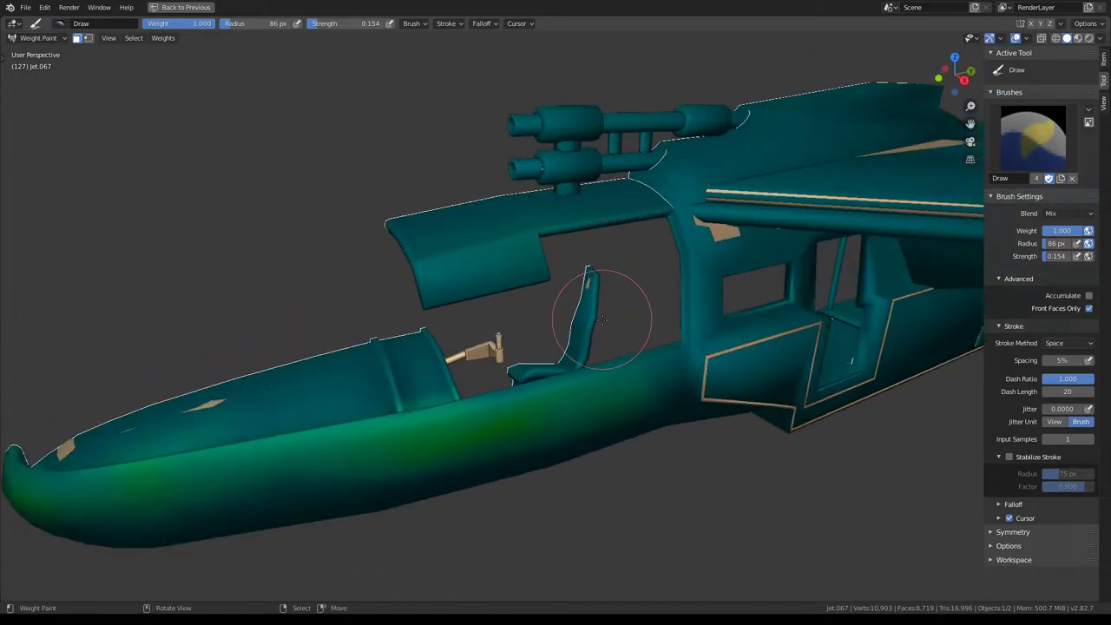
{"action": "scroll", "coordinate": [508, 335], "scroll_direction": "up", "scroll_amount": 4}
{"action": "middle_click_drag", "start_coordinate": [591, 277], "coordinate": [615, 260]}
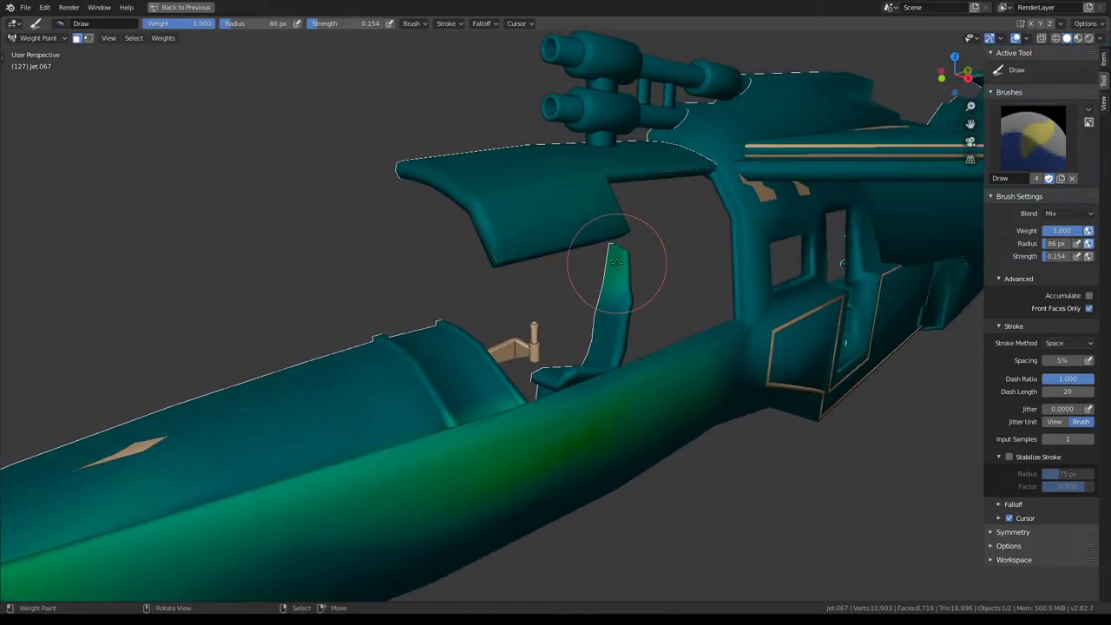
{"action": "scroll", "coordinate": [335, 399], "scroll_direction": "down", "scroll_amount": 3}
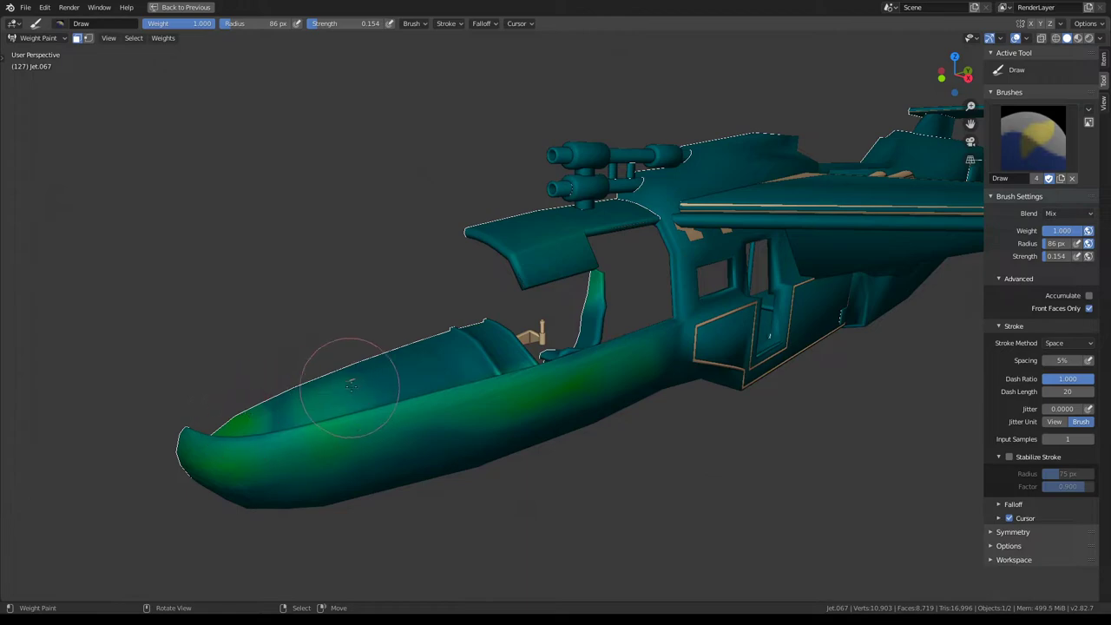
{"action": "middle_click_drag", "start_coordinate": [358, 382], "coordinate": [806, 385]}
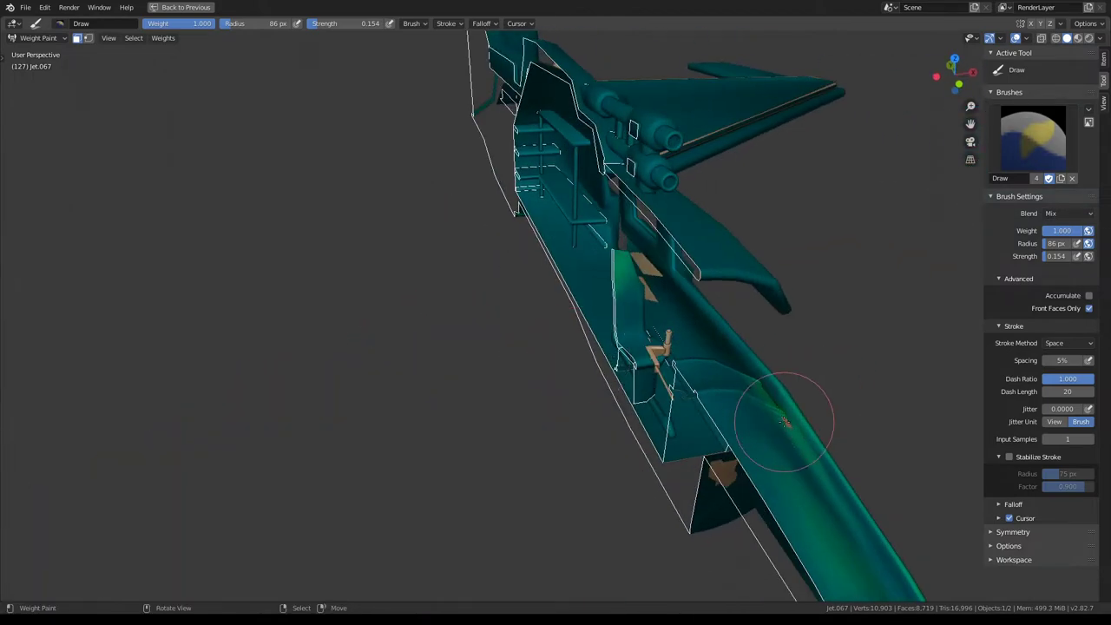
{"action": "mouse_move", "coordinate": [788, 423]}
{"action": "middle_mouse_down"}
{"action": "mouse_move", "coordinate": [694, 312]}
{"action": "mouse_move", "coordinate": [625, 342]}
{"action": "mouse_move", "coordinate": [555, 290]}
{"action": "mouse_move", "coordinate": [442, 265]}
{"action": "mouse_move", "coordinate": [474, 337]}
{"action": "mouse_move", "coordinate": [635, 305]}
{"action": "mouse_move", "coordinate": [526, 343]}
{"action": "mouse_move", "coordinate": [570, 321]}
{"action": "mouse_move", "coordinate": [547, 295]}
{"action": "mouse_move", "coordinate": [550, 330]}
{"action": "mouse_move", "coordinate": [492, 312]}
{"action": "mouse_move", "coordinate": [533, 384]}
{"action": "mouse_move", "coordinate": [587, 315]}
{"action": "mouse_move", "coordinate": [650, 285]}
{"action": "mouse_move", "coordinate": [617, 303]}
{"action": "mouse_move", "coordinate": [655, 214]}
{"action": "middle_mouse_up"}
{"action": "scroll", "coordinate": [686, 305], "scroll_direction": "up", "scroll_amount": 3}
{"action": "scroll", "coordinate": [683, 303], "scroll_direction": "up", "scroll_amount": 3}
{"action": "scroll", "coordinate": [556, 351], "scroll_direction": "down", "scroll_amount": 3}
{"action": "key", "text": "Tab"}
Raise a single stray hull vertex 0.008 along Z
{"action": "left_click", "coordinate": [650, 285]}
{"action": "key", "text": "g"}
{"action": "key", "text": "Escape"}
{"action": "key", "text": "g"}
{"action": "key", "text": "z"}
{"action": "left_click", "coordinate": [655, 211]}
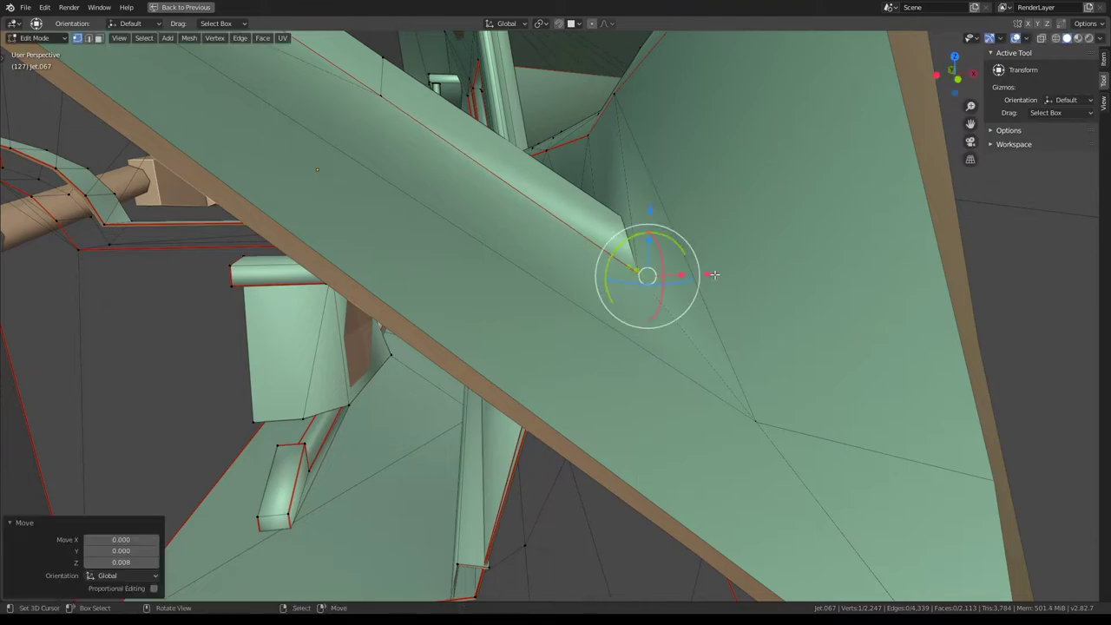
{"action": "key", "text": "g"}
{"action": "key", "text": "Escape"}
Zoom and orbit around the cockpit seat to inspect it from above and the side
{"action": "scroll", "coordinate": [609, 274], "scroll_direction": "up", "scroll_amount": 5}
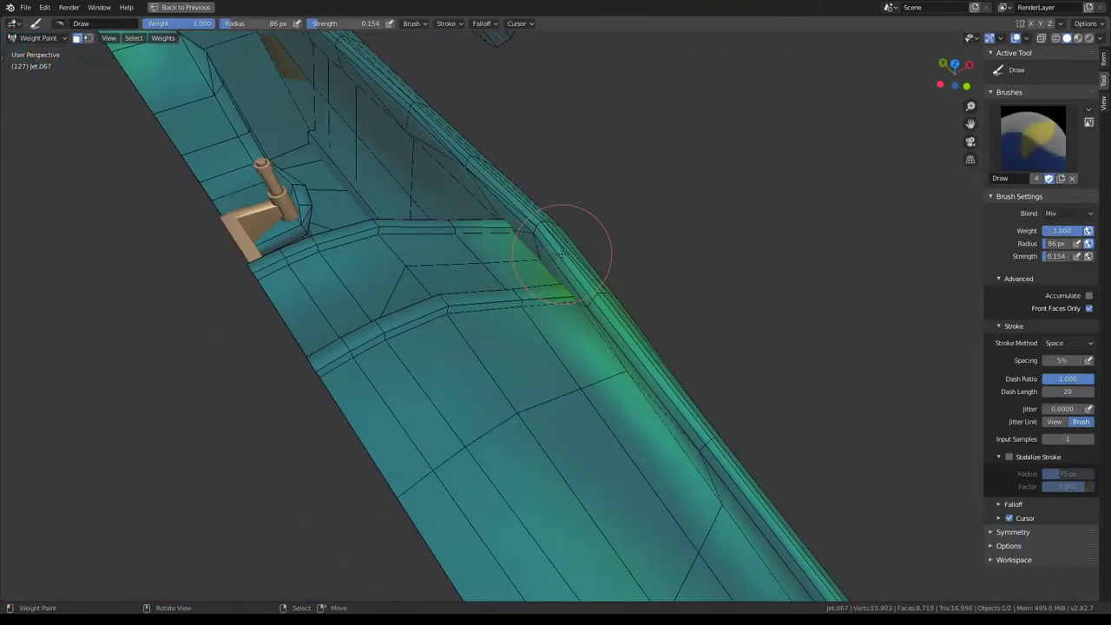
{"action": "mouse_move", "coordinate": [570, 236]}
{"action": "middle_mouse_down"}
{"action": "mouse_move", "coordinate": [586, 271]}
{"action": "mouse_move", "coordinate": [573, 337]}
{"action": "mouse_move", "coordinate": [521, 334]}
{"action": "middle_mouse_up"}
{"action": "scroll", "coordinate": [587, 271], "scroll_direction": "up", "scroll_amount": 3}
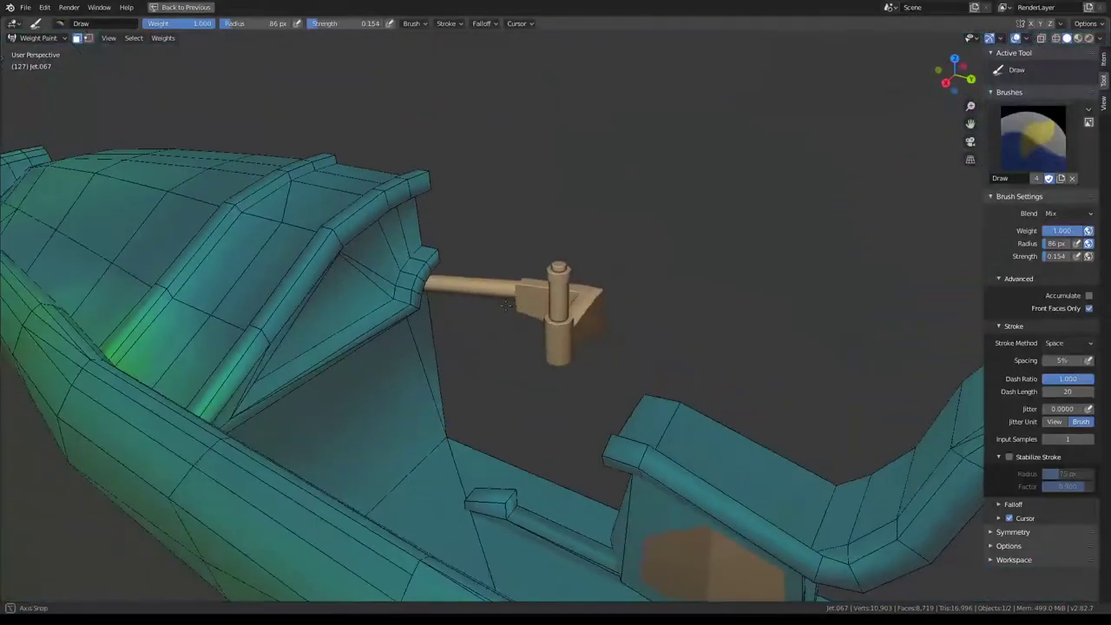
{"action": "scroll", "coordinate": [520, 335], "scroll_direction": "up", "scroll_amount": 4}
{"action": "scroll", "coordinate": [513, 295], "scroll_direction": "up", "scroll_amount": 3}
{"action": "scroll", "coordinate": [516, 287], "scroll_direction": "down", "scroll_amount": 2}
{"action": "scroll", "coordinate": [516, 287], "scroll_direction": "down", "scroll_amount": 8}
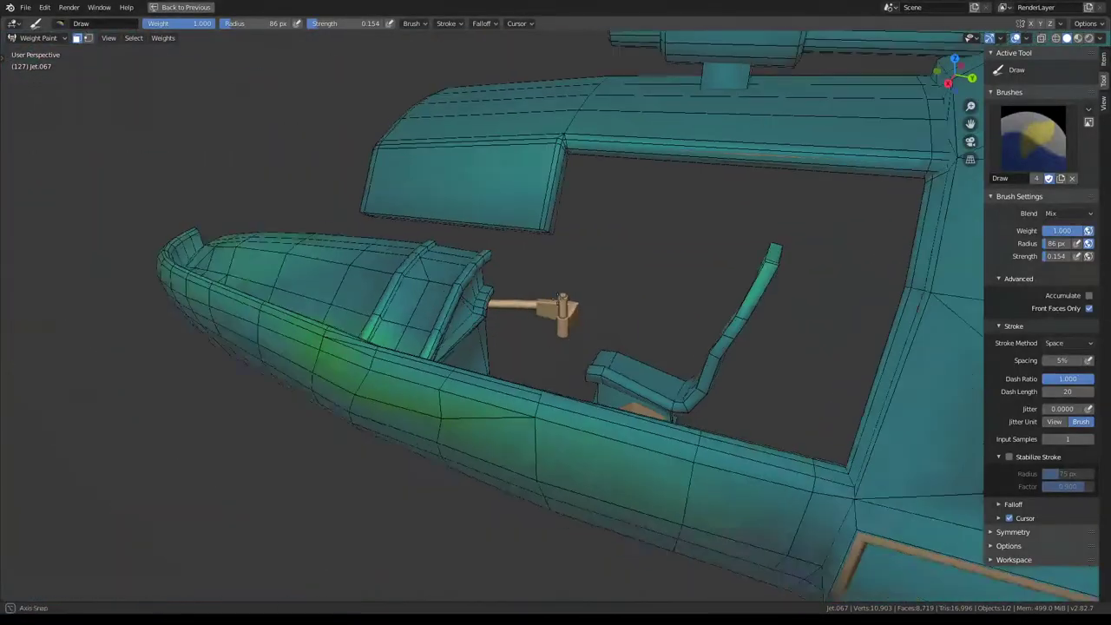
{"action": "scroll", "coordinate": [632, 314], "scroll_direction": "up", "scroll_amount": 3}
{"action": "scroll", "coordinate": [661, 369], "scroll_direction": "down", "scroll_amount": 5}
{"action": "scroll", "coordinate": [621, 348], "scroll_direction": "up", "scroll_amount": 3}
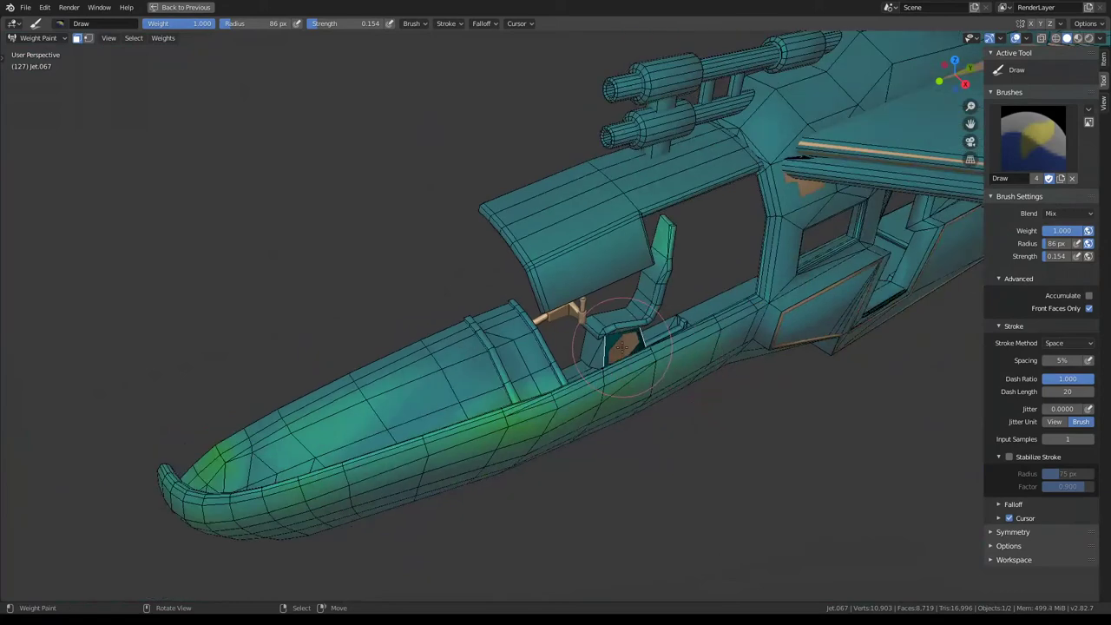
{"action": "scroll", "coordinate": [621, 348], "scroll_direction": "up", "scroll_amount": 2}
{"action": "middle_click_drag", "start_coordinate": [621, 347], "coordinate": [558, 360]}
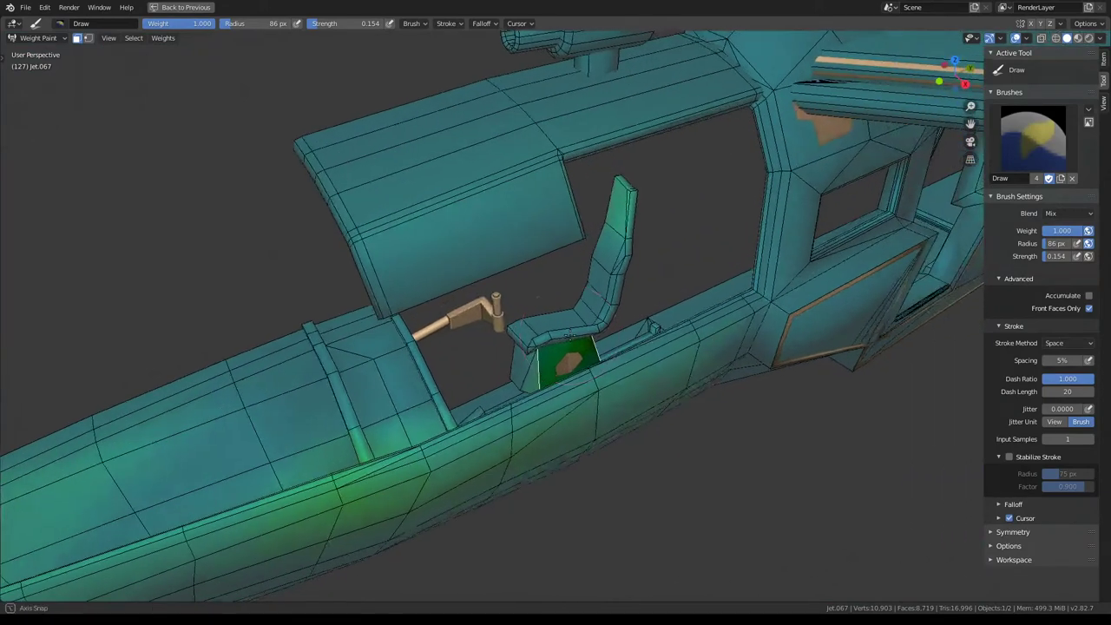
{"action": "scroll", "coordinate": [547, 377], "scroll_direction": "up", "scroll_amount": 2}
{"action": "scroll", "coordinate": [563, 351], "scroll_direction": "down", "scroll_amount": 4}
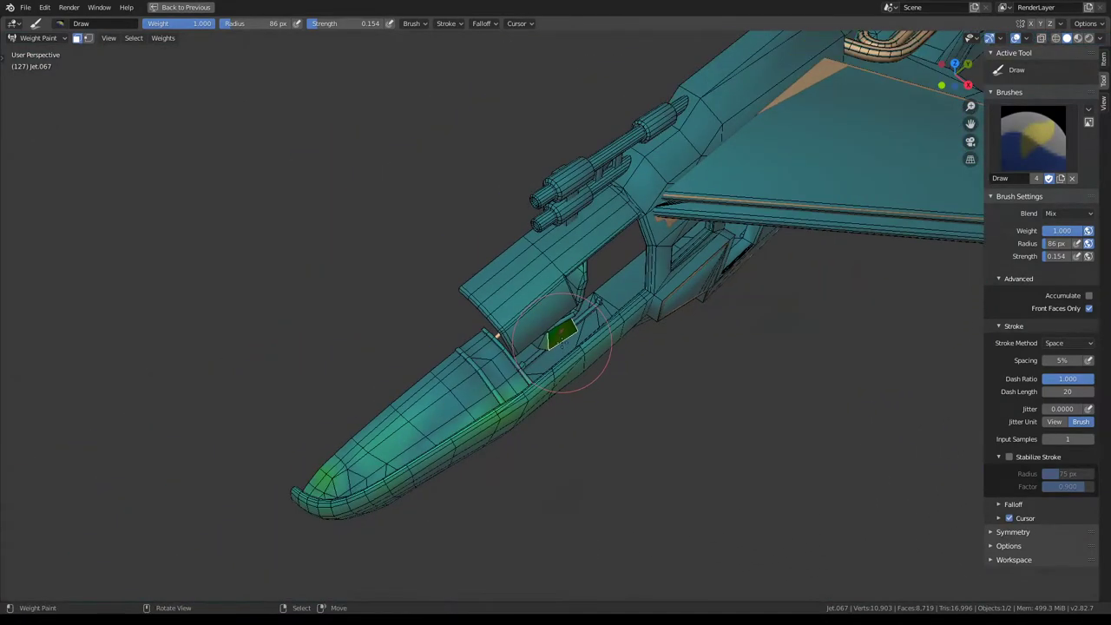
{"action": "middle_click_drag", "start_coordinate": [563, 338], "coordinate": [565, 365]}
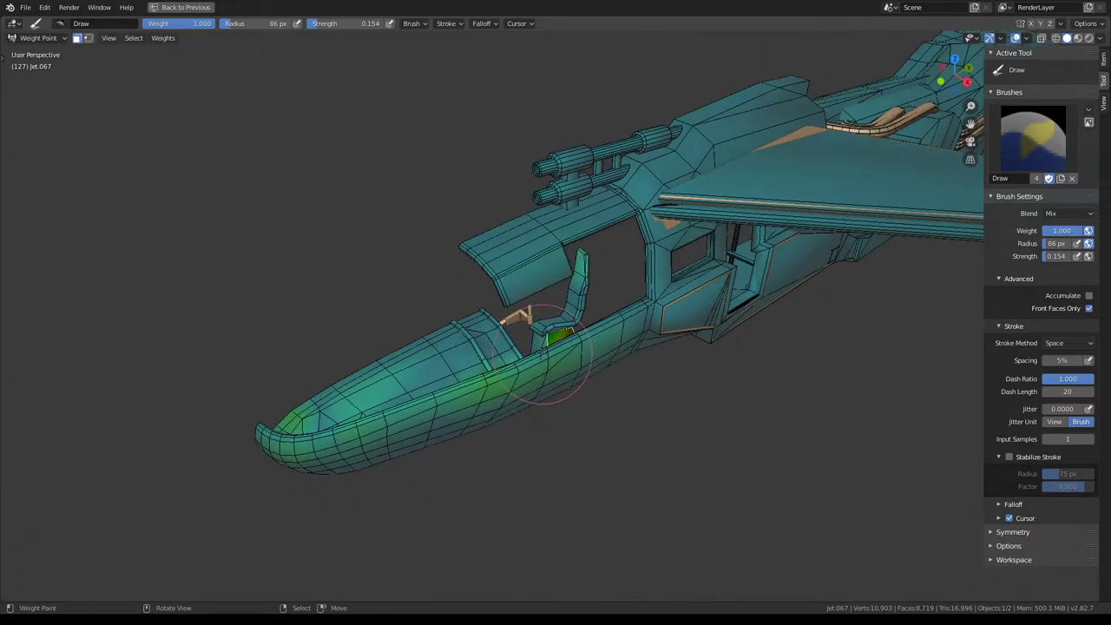
{"action": "scroll", "coordinate": [540, 297], "scroll_direction": "up", "scroll_amount": 4}
{"action": "scroll", "coordinate": [455, 295], "scroll_direction": "up", "scroll_amount": 3}
Orbit back out to a raised front three-quarter view of the whole hull
{"action": "mouse_move", "coordinate": [454, 295]}
{"action": "middle_mouse_down"}
{"action": "mouse_move", "coordinate": [668, 227]}
{"action": "mouse_move", "coordinate": [521, 277]}
{"action": "mouse_move", "coordinate": [505, 258]}
{"action": "middle_mouse_up"}
{"action": "scroll", "coordinate": [479, 285], "scroll_direction": "down", "scroll_amount": 3}
{"action": "scroll", "coordinate": [668, 227], "scroll_direction": "down", "scroll_amount": 3}
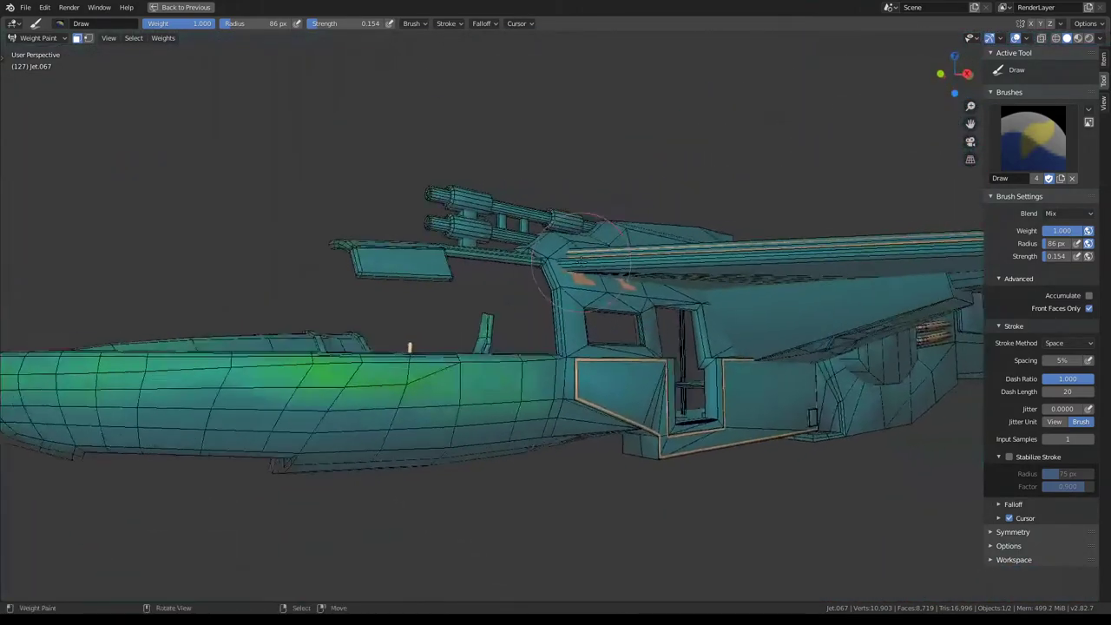
{"action": "scroll", "coordinate": [505, 259], "scroll_direction": "up", "scroll_amount": 3}
{"action": "scroll", "coordinate": [505, 259], "scroll_direction": "up", "scroll_amount": 2}
{"action": "scroll", "coordinate": [505, 259], "scroll_direction": "down", "scroll_amount": 4}
{"action": "scroll", "coordinate": [584, 278], "scroll_direction": "down", "scroll_amount": 2}
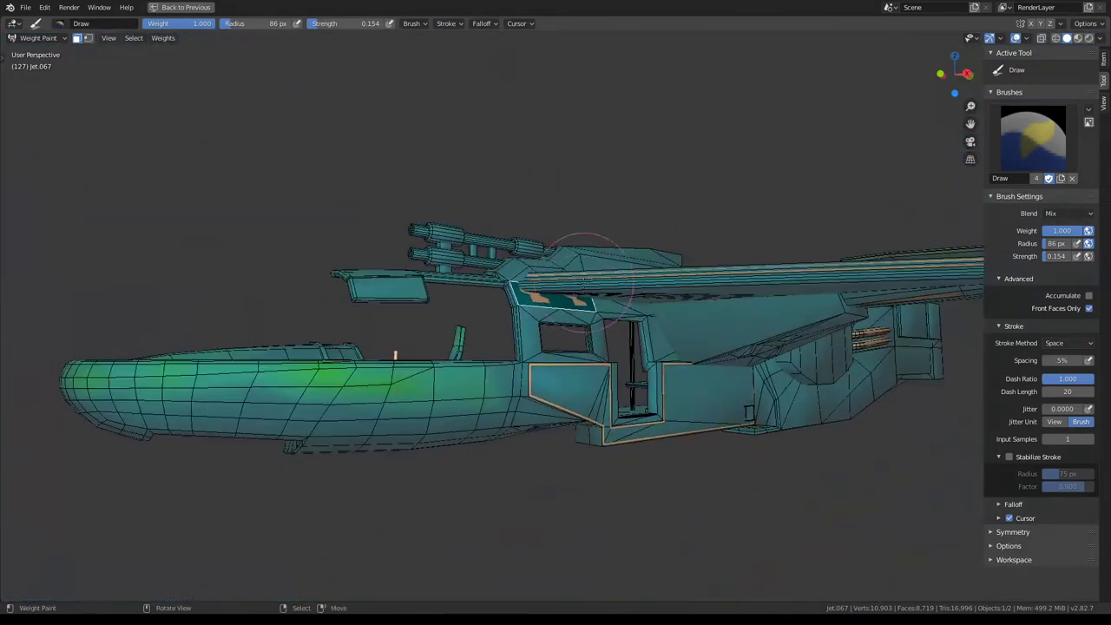
{"action": "mouse_move", "coordinate": [577, 287]}
{"action": "middle_mouse_down"}
{"action": "mouse_move", "coordinate": [534, 330]}
{"action": "mouse_move", "coordinate": [642, 261]}
{"action": "middle_mouse_up"}
Paint weight onto the large wing face and inspect the wing and wing-root panels
{"action": "mouse_move", "coordinate": [642, 260]}
{"action": "left_mouse_down"}
{"action": "mouse_move", "coordinate": [596, 298]}
{"action": "mouse_move", "coordinate": [689, 281]}
{"action": "left_mouse_up"}
{"action": "mouse_move", "coordinate": [688, 261]}
{"action": "middle_mouse_down"}
{"action": "mouse_move", "coordinate": [521, 275]}
{"action": "mouse_move", "coordinate": [592, 293]}
{"action": "middle_mouse_up"}
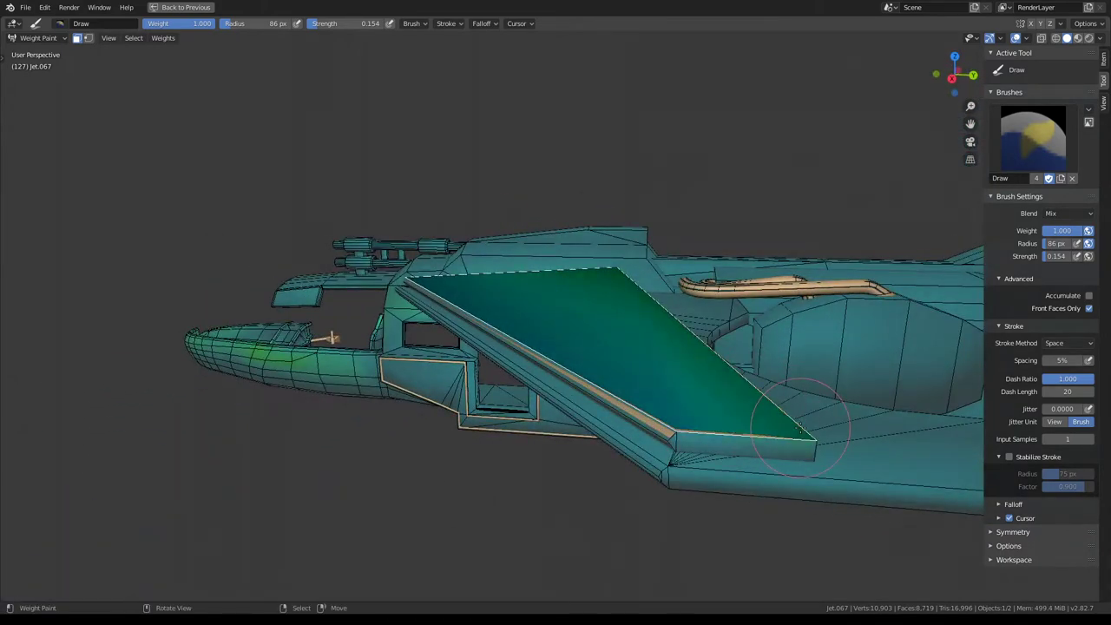
{"action": "mouse_move", "coordinate": [721, 433]}
{"action": "middle_mouse_down"}
{"action": "mouse_move", "coordinate": [635, 417]}
{"action": "mouse_move", "coordinate": [640, 357]}
{"action": "middle_mouse_up"}
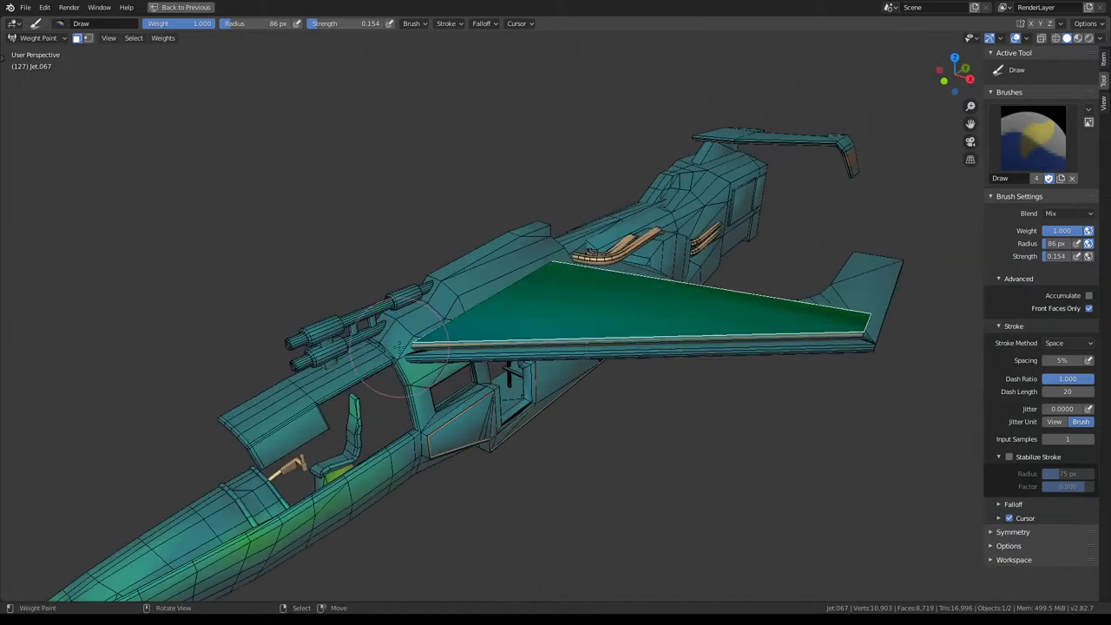
{"action": "scroll", "coordinate": [466, 329], "scroll_direction": "up", "scroll_amount": 3}
{"action": "scroll", "coordinate": [434, 347], "scroll_direction": "down", "scroll_amount": 1}
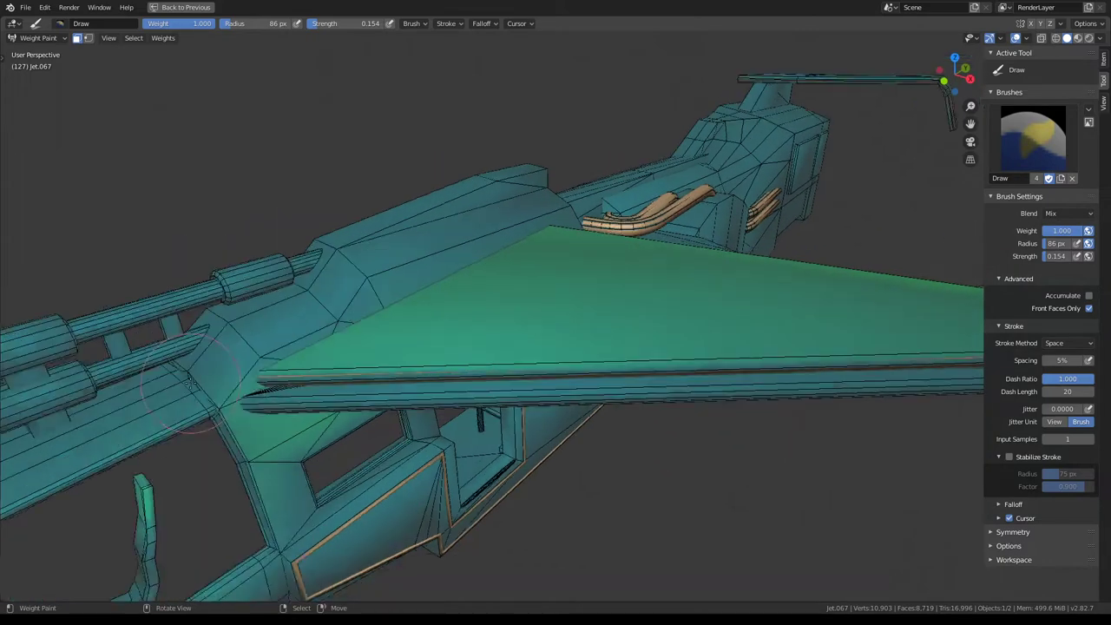
{"action": "mouse_move", "coordinate": [332, 356]}
{"action": "middle_mouse_down"}
{"action": "mouse_move", "coordinate": [475, 345]}
{"action": "mouse_move", "coordinate": [461, 354]}
{"action": "mouse_move", "coordinate": [478, 341]}
{"action": "middle_mouse_up"}
{"action": "middle_click_drag", "start_coordinate": [504, 383], "coordinate": [500, 333]}
{"action": "middle_click_drag", "start_coordinate": [493, 295], "coordinate": [555, 312]}
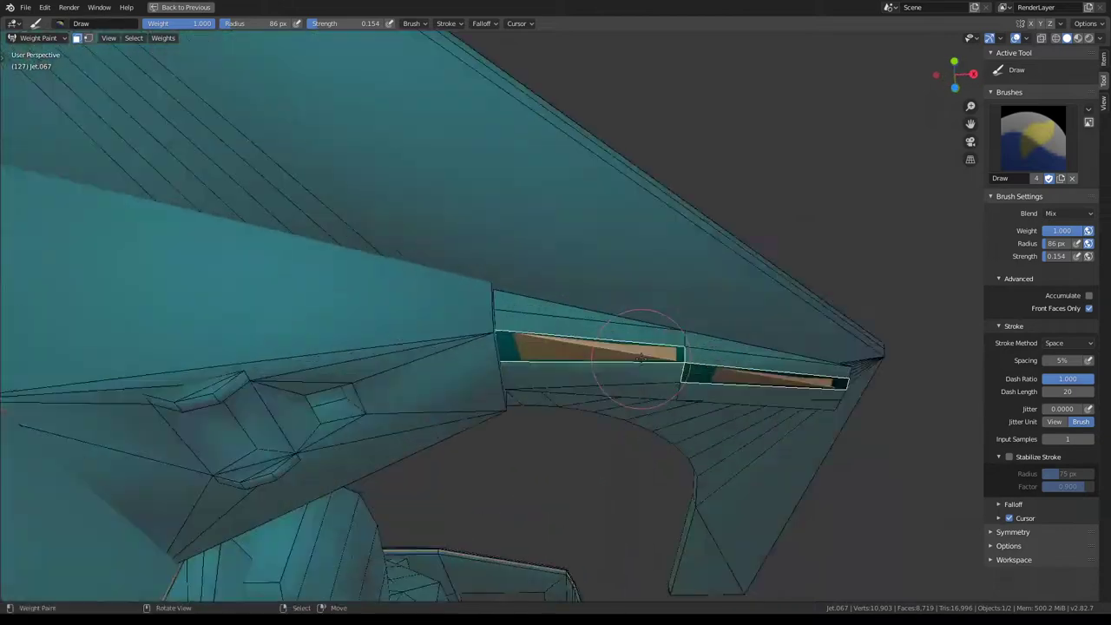
{"action": "scroll", "coordinate": [556, 312], "scroll_direction": "up", "scroll_amount": 3}
In Edit Mode, knife-cut new edges across the triangular inset panel near the wing root
{"action": "scroll", "coordinate": [564, 316], "scroll_direction": "down", "scroll_amount": 2}
{"action": "key", "text": "Tab"}
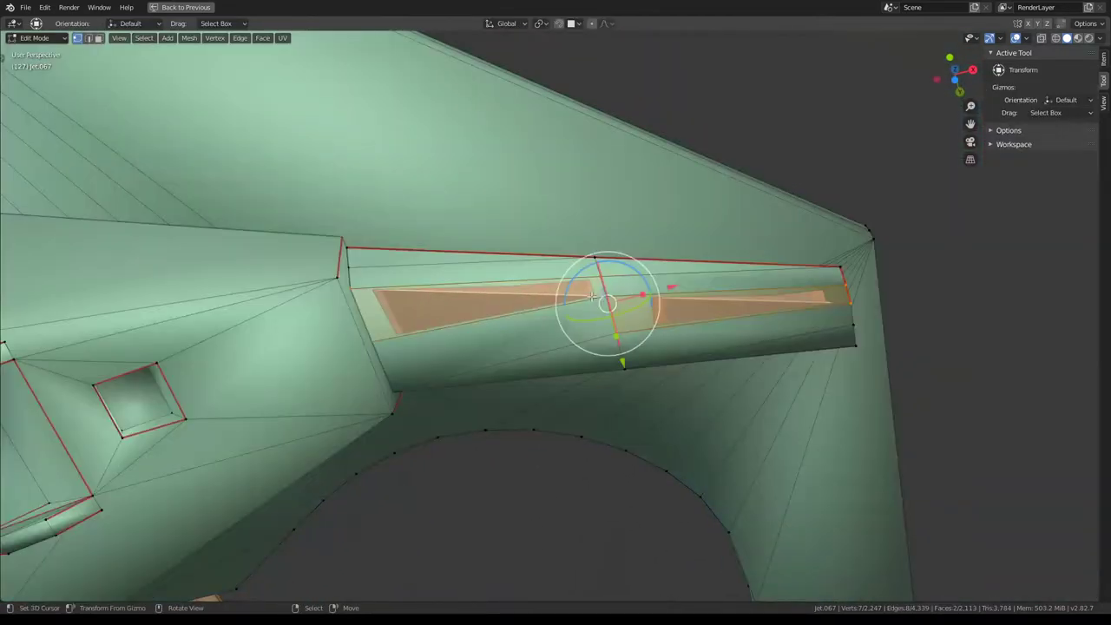
{"action": "key", "text": "k"}
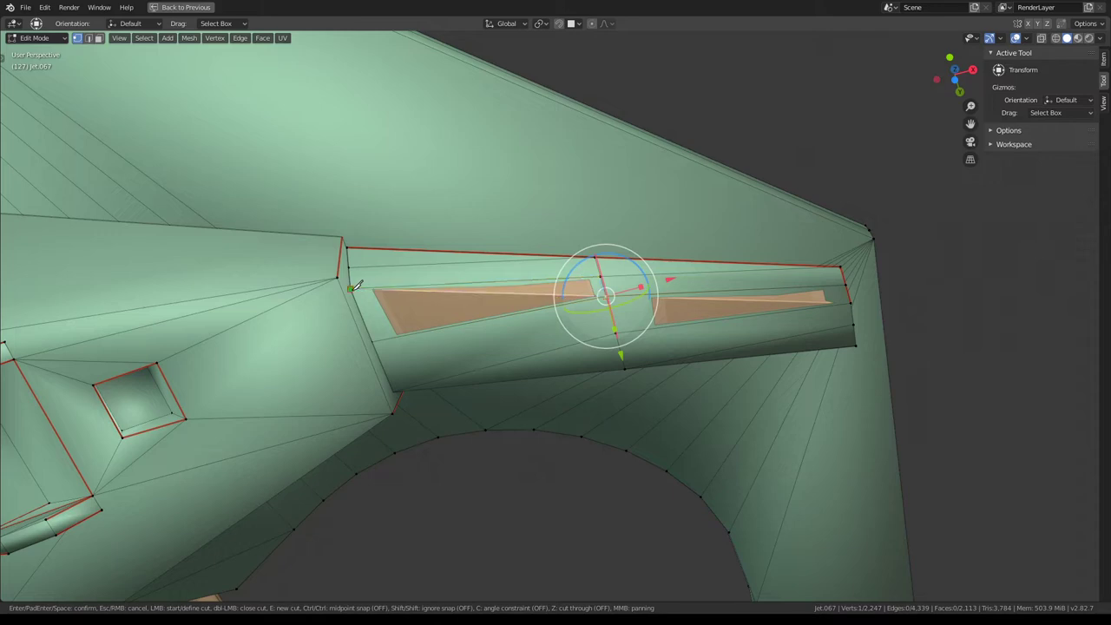
{"action": "key", "text": "Return"}
{"action": "key", "text": "k"}
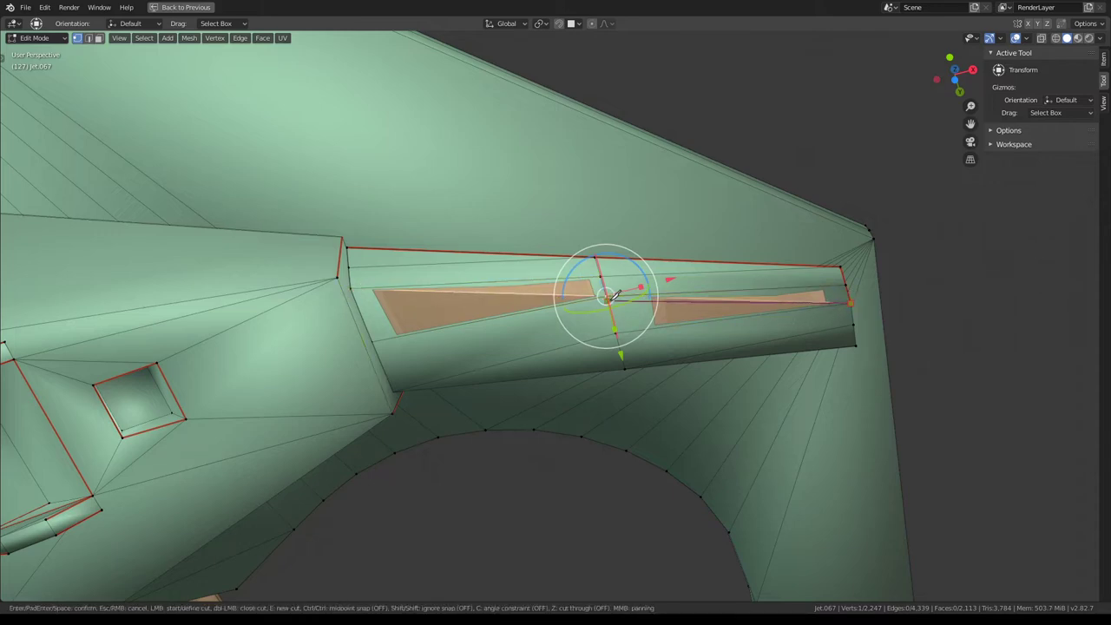
{"action": "key", "text": "Return"}
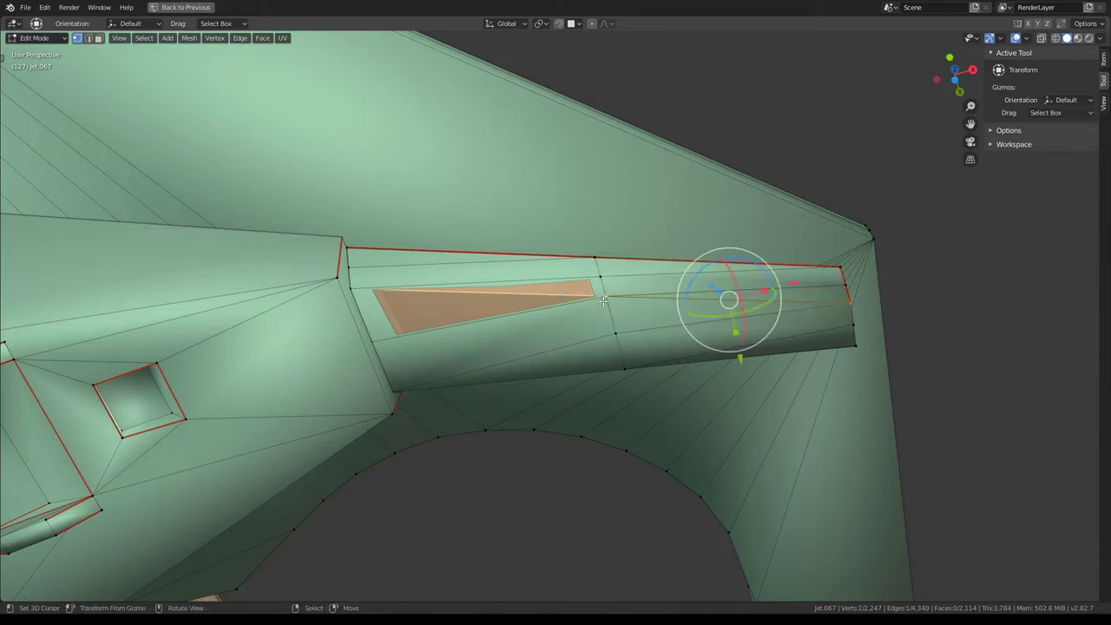
{"action": "key", "text": "k"}
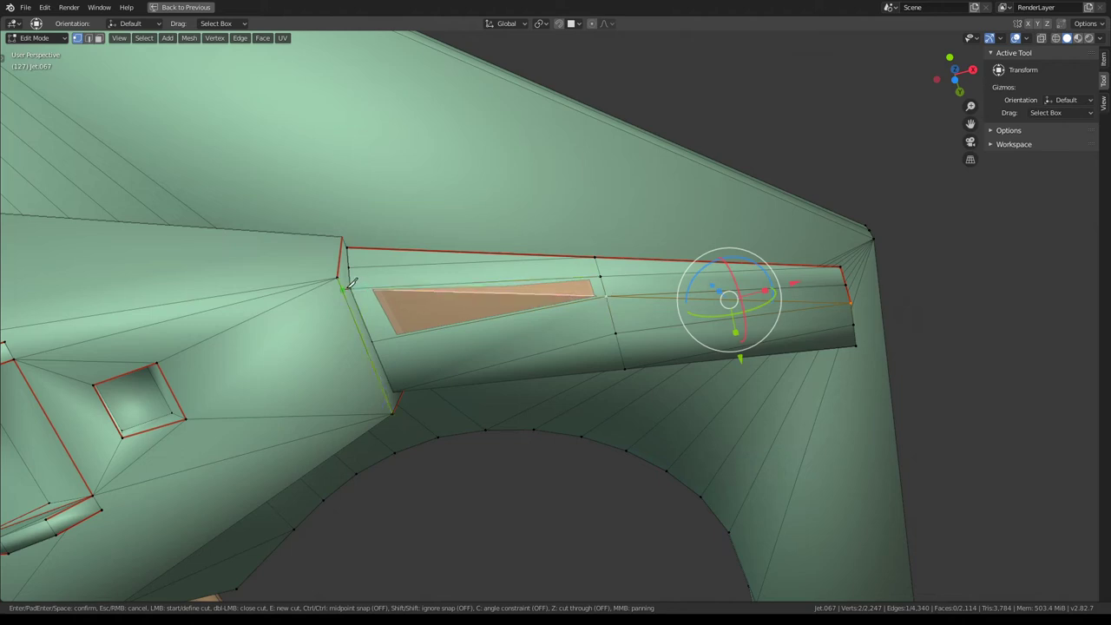
{"action": "scroll", "coordinate": [350, 283], "scroll_direction": "up", "scroll_amount": 3}
{"action": "key", "text": "Escape"}
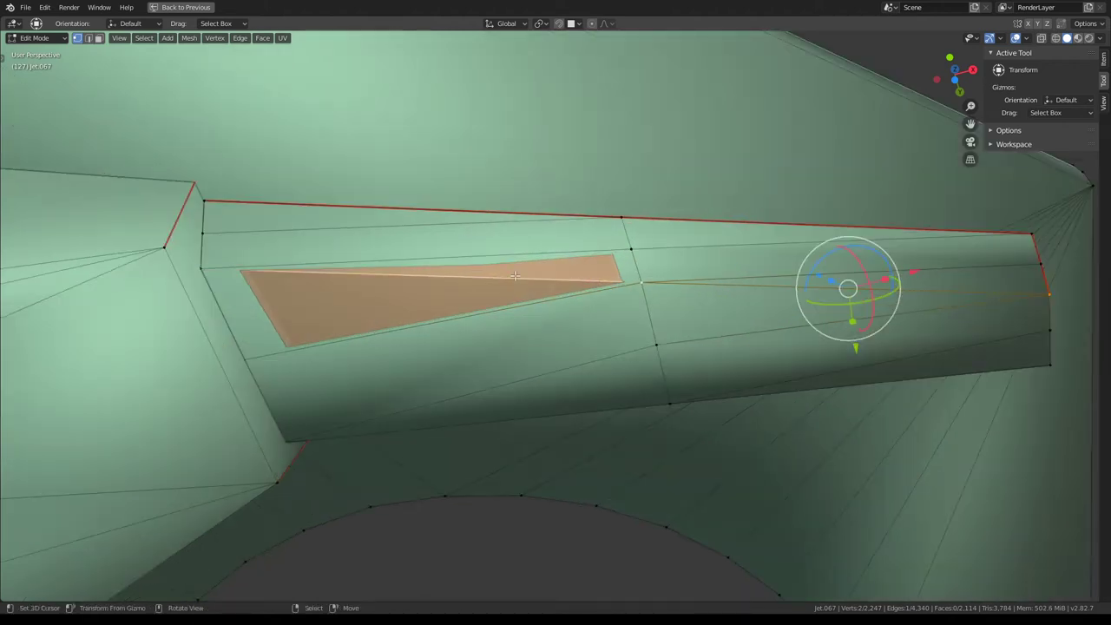
Select the panel's quad face and triangulate it with Ctrl+T
{"action": "middle_click_drag", "start_coordinate": [515, 275], "coordinate": [549, 175]}
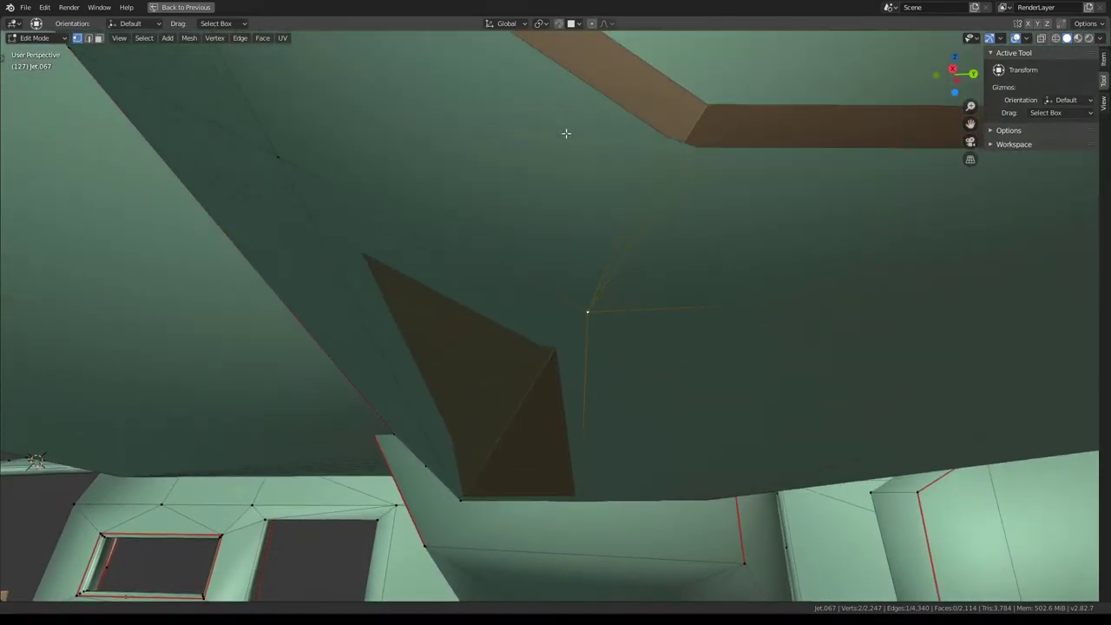
{"action": "mouse_move", "coordinate": [550, 175]}
{"action": "middle_mouse_down"}
{"action": "mouse_move", "coordinate": [540, 246]}
{"action": "mouse_move", "coordinate": [323, 83]}
{"action": "middle_mouse_up"}
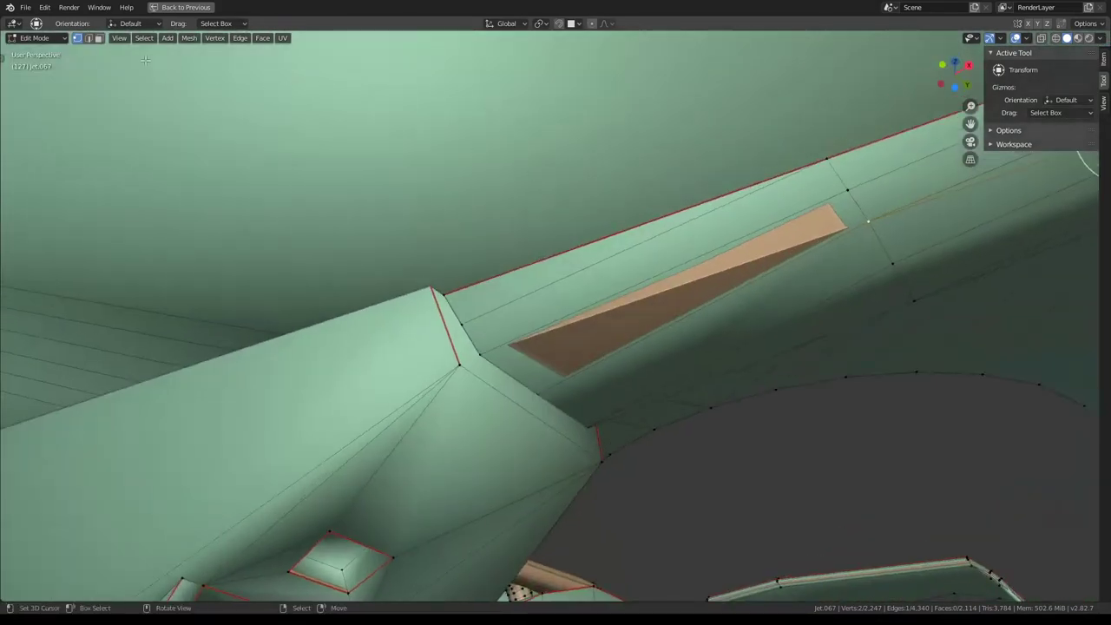
{"action": "left_click", "coordinate": [657, 252]}
{"action": "middle_click_drag", "start_coordinate": [657, 252], "coordinate": [665, 280]}
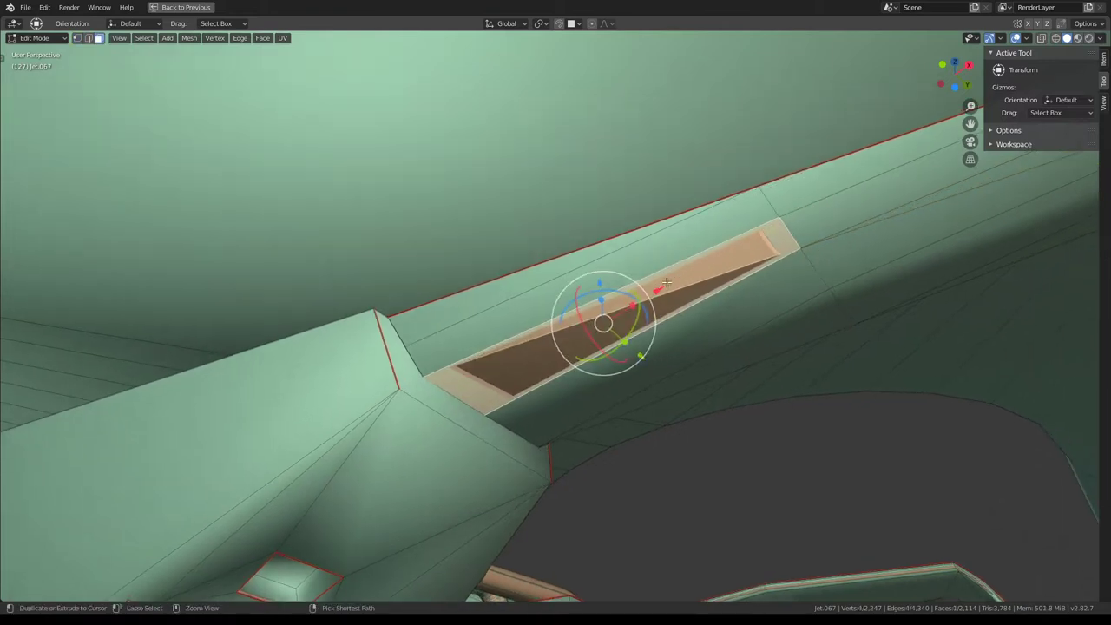
{"action": "key", "text": "ctrl+t"}
Rotate the panel's diagonal edge counter-clockwise and check the fixed panel
{"action": "key", "text": "2"}
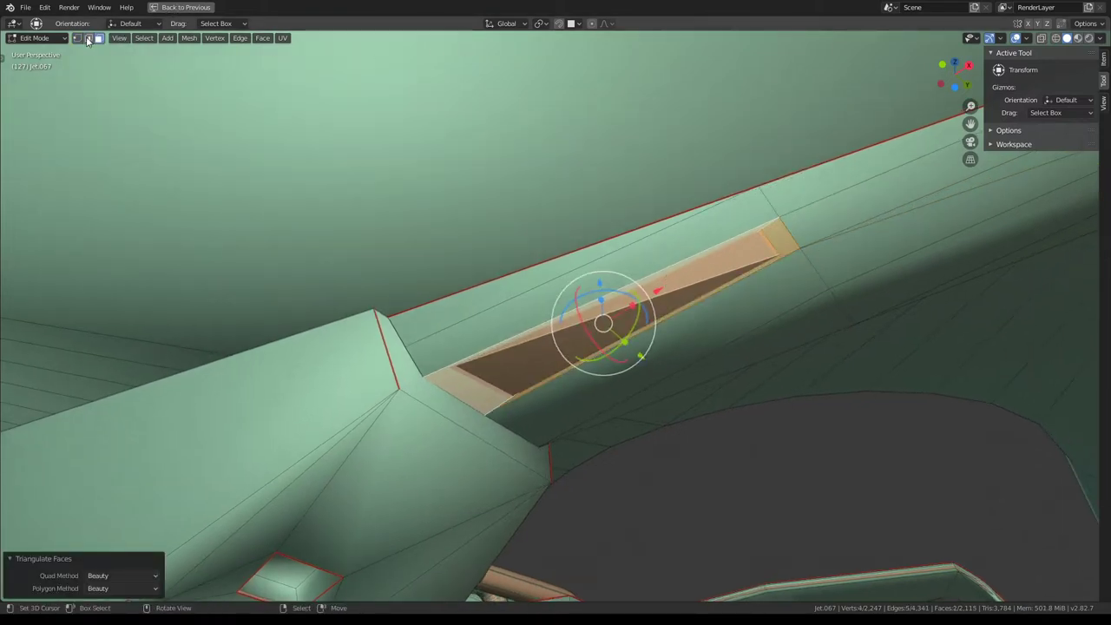
{"action": "left_click", "coordinate": [727, 259]}
{"action": "key", "text": "ctrl+e"}
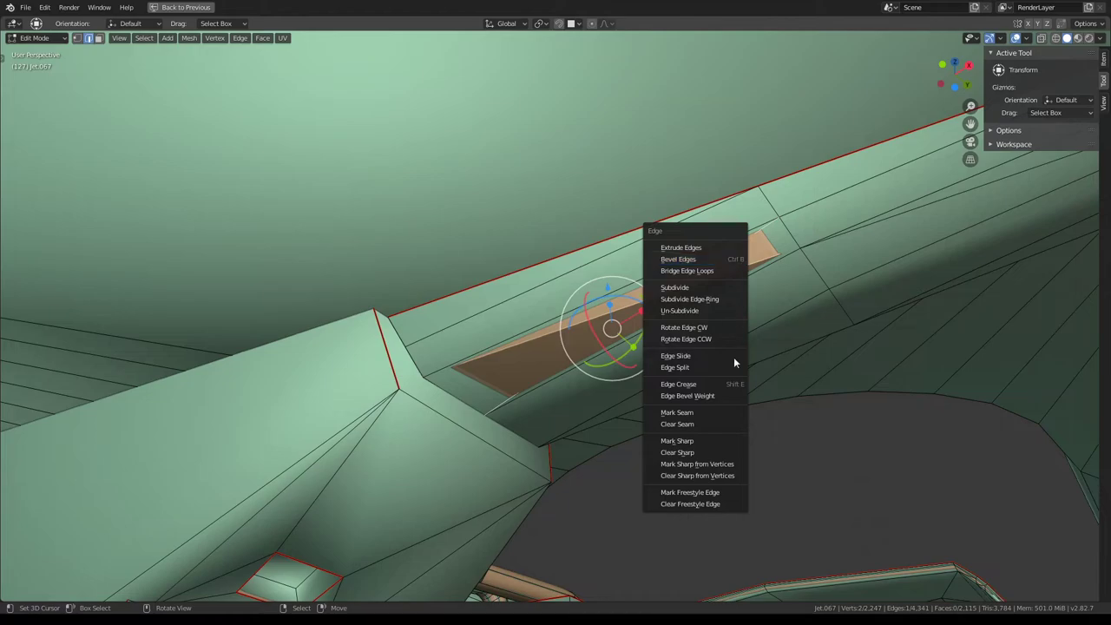
{"action": "left_click", "coordinate": [717, 338]}
{"action": "mouse_move", "coordinate": [717, 329]}
{"action": "middle_mouse_down"}
{"action": "mouse_move", "coordinate": [714, 290]}
{"action": "mouse_move", "coordinate": [538, 303]}
{"action": "mouse_move", "coordinate": [475, 337]}
{"action": "mouse_move", "coordinate": [512, 278]}
{"action": "mouse_move", "coordinate": [538, 199]}
{"action": "middle_mouse_up"}
{"action": "scroll", "coordinate": [520, 243], "scroll_direction": "up", "scroll_amount": 5}
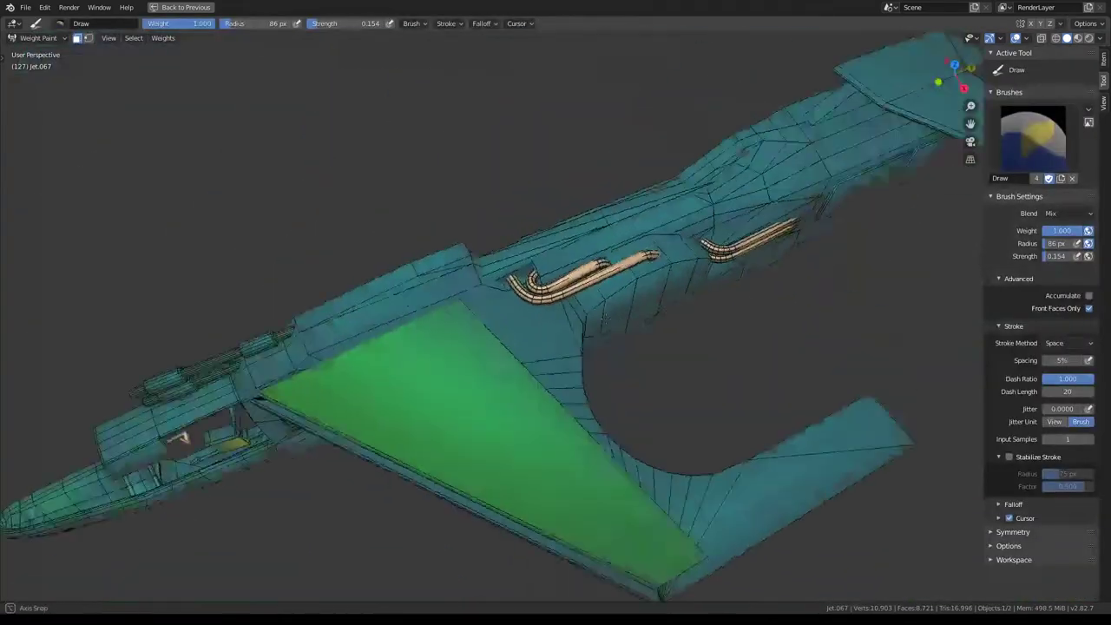
{"action": "scroll", "coordinate": [538, 309], "scroll_direction": "up", "scroll_amount": 5}
Paint full weight along the right and upper right exhaust pipes
{"action": "middle_click_drag", "start_coordinate": [538, 309], "coordinate": [538, 309]}
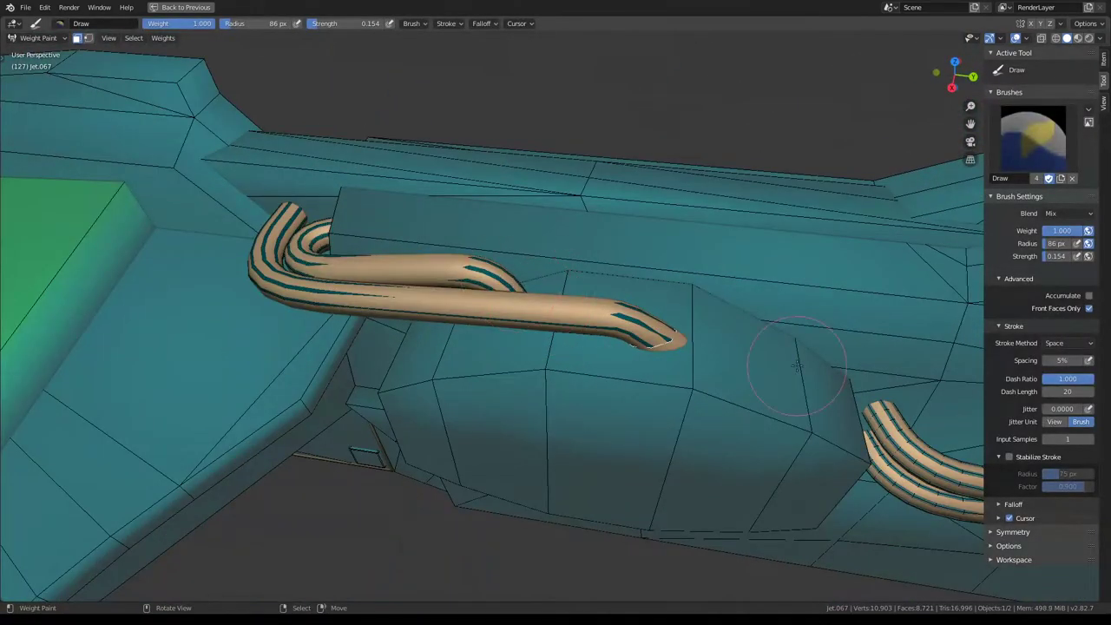
{"action": "left_click_drag", "start_coordinate": [899, 476], "coordinate": [916, 446]}
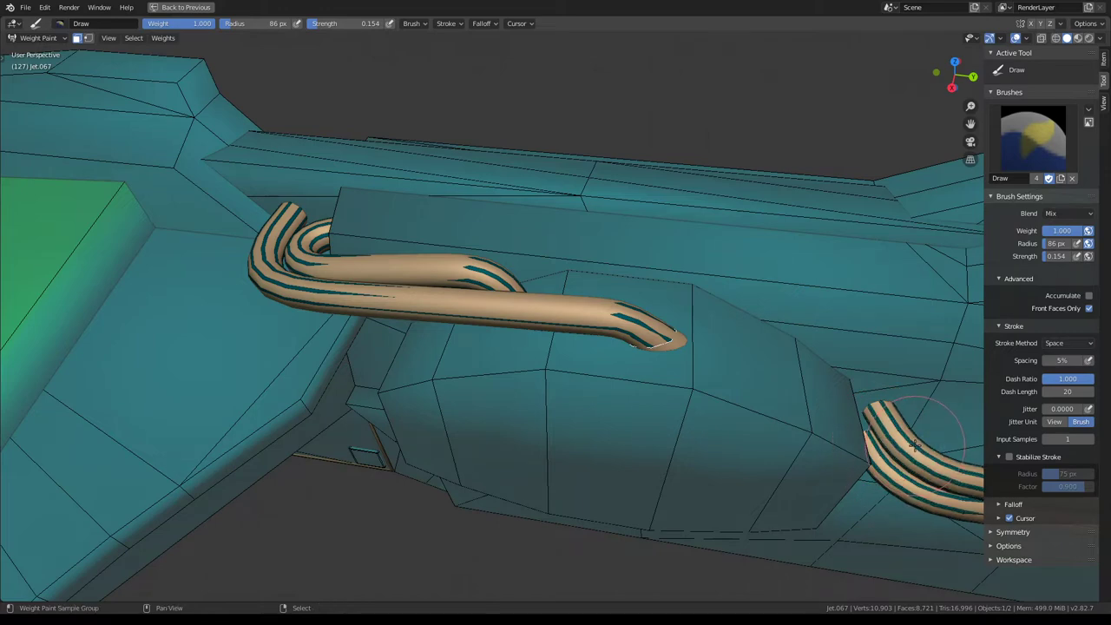
{"action": "left_click", "coordinate": [915, 444], "text": "shift"}
{"action": "mouse_move", "coordinate": [915, 444]}
{"action": "middle_mouse_down"}
{"action": "mouse_move", "coordinate": [616, 247]}
{"action": "mouse_move", "coordinate": [722, 429]}
{"action": "middle_mouse_up"}
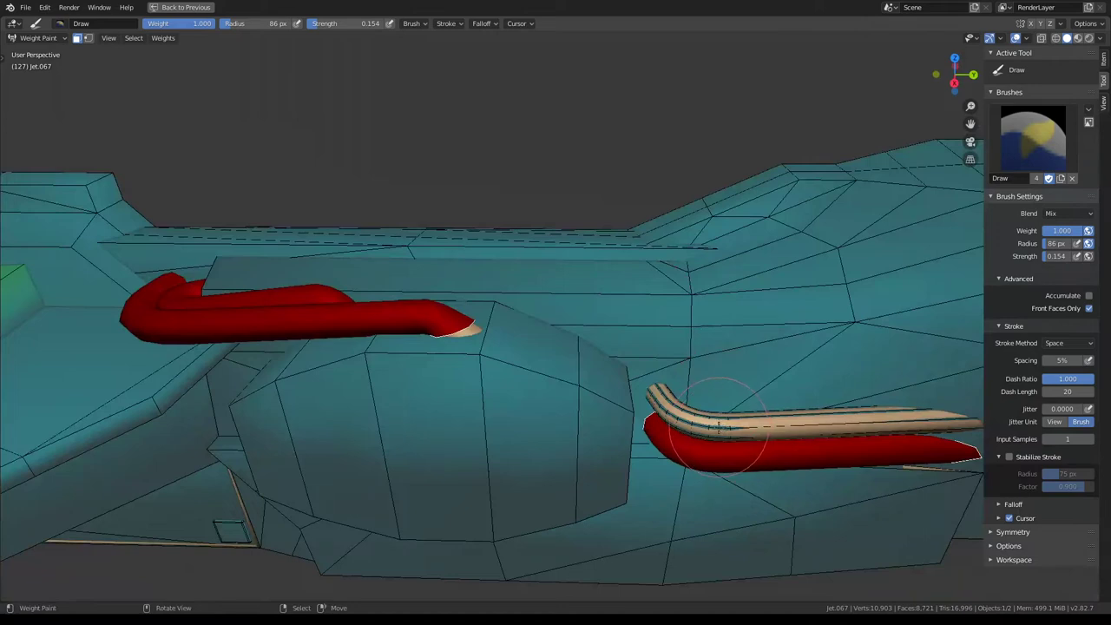
{"action": "left_click_drag", "start_coordinate": [719, 425], "coordinate": [696, 413]}
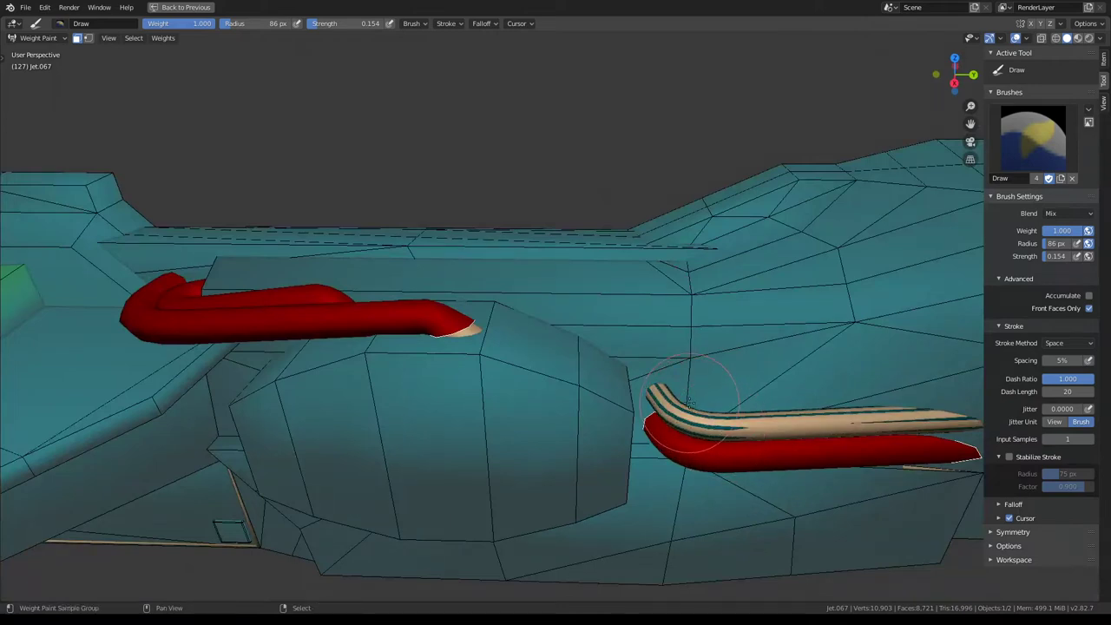
{"action": "left_click", "coordinate": [688, 401], "text": "shift"}
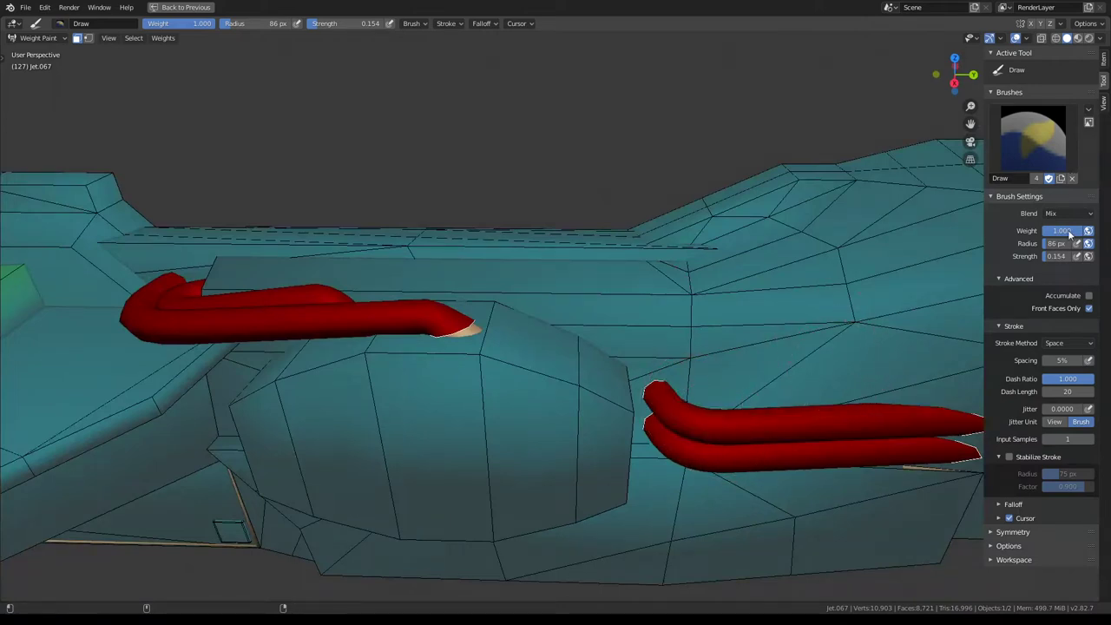
Adjust the pipe weight through about 0.67 to about 0.86 and inspect the yellow pipe tip
{"action": "left_click", "coordinate": [612, 236], "text": "shift"}
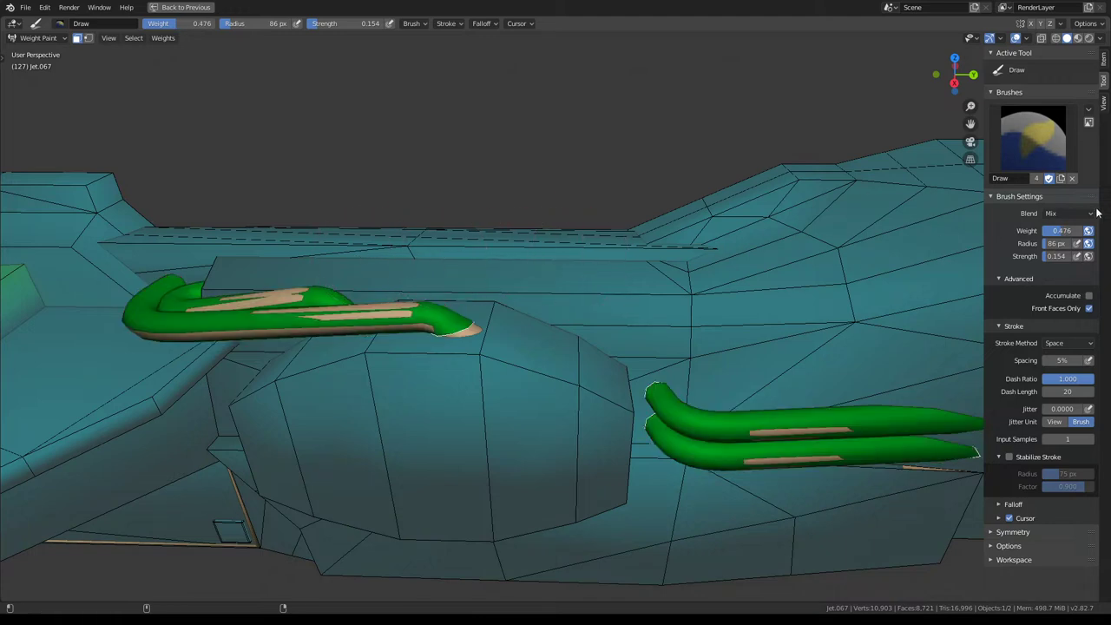
{"action": "left_click", "coordinate": [688, 252], "text": "shift"}
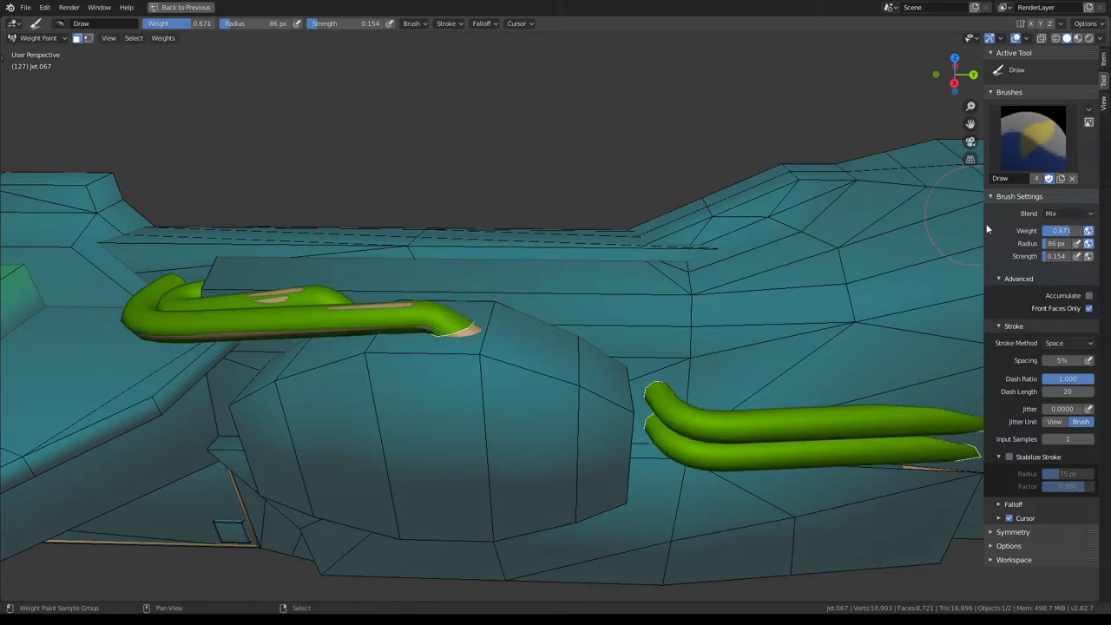
{"action": "left_click", "coordinate": [633, 255], "text": "shift"}
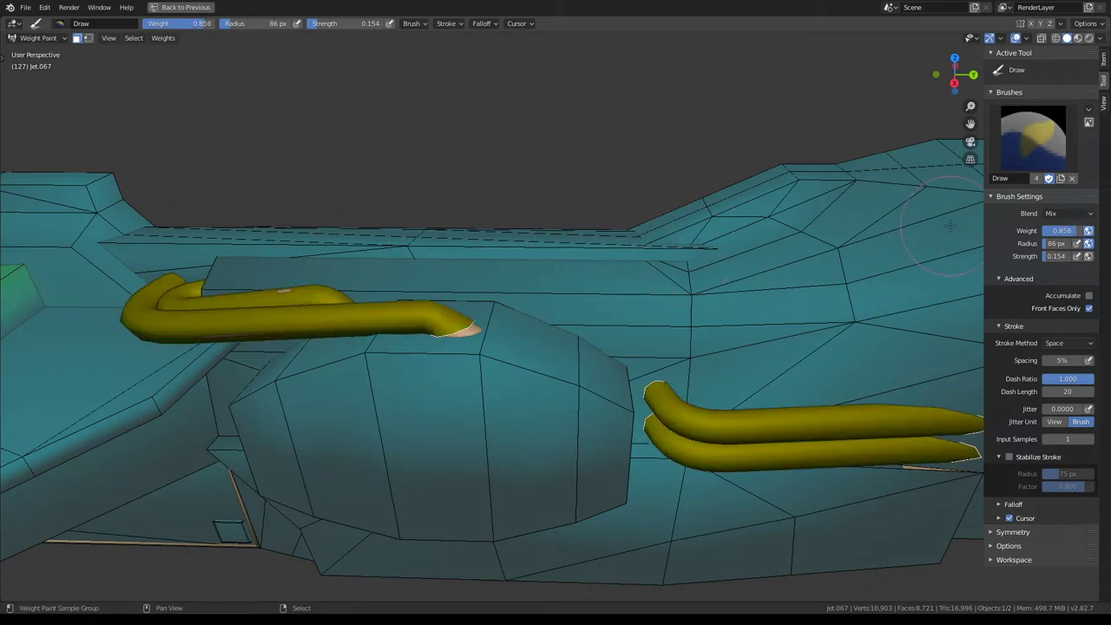
{"action": "middle_click_drag", "start_coordinate": [615, 226], "coordinate": [371, 272]}
{"action": "scroll", "coordinate": [371, 272], "scroll_direction": "up", "scroll_amount": 2}
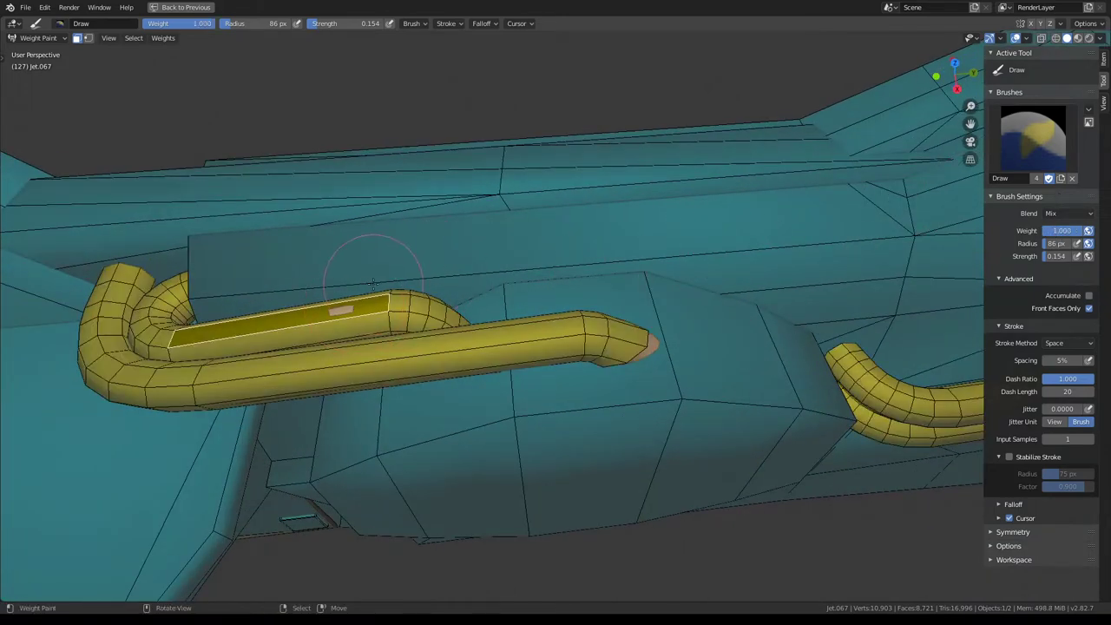
{"action": "scroll", "coordinate": [373, 278], "scroll_direction": "down", "scroll_amount": 5}
{"action": "mouse_move", "coordinate": [373, 278]}
{"action": "middle_mouse_down"}
{"action": "mouse_move", "coordinate": [478, 317]}
{"action": "mouse_move", "coordinate": [549, 236]}
{"action": "middle_mouse_up"}
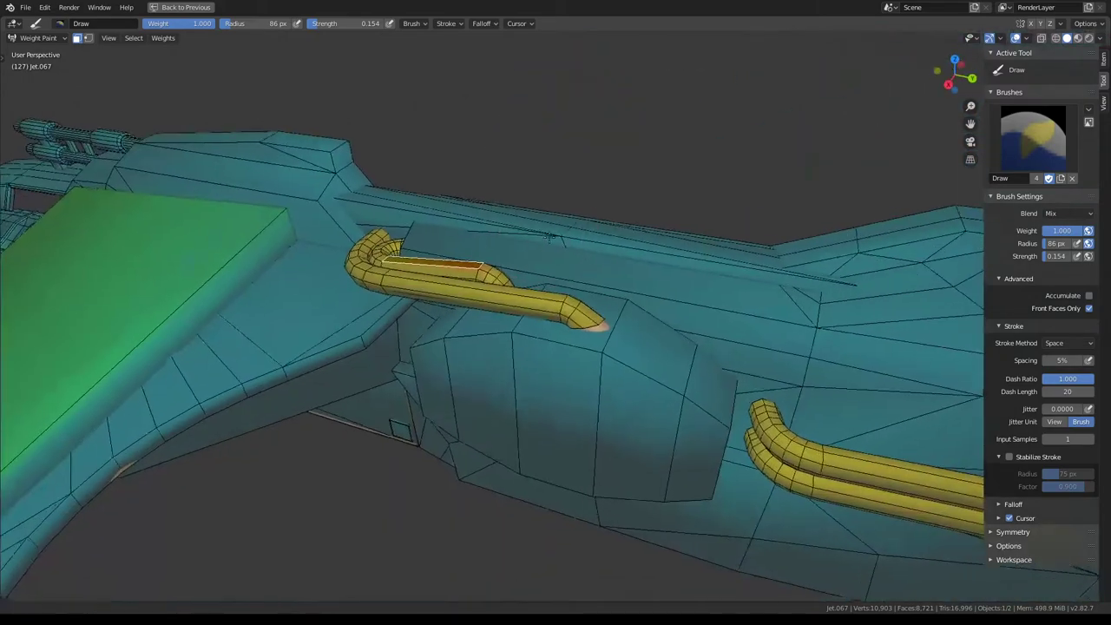
{"action": "scroll", "coordinate": [549, 236], "scroll_direction": "up", "scroll_amount": 3}
{"action": "mouse_move", "coordinate": [549, 236]}
{"action": "middle_mouse_down"}
{"action": "mouse_move", "coordinate": [642, 243]}
{"action": "mouse_move", "coordinate": [526, 253]}
{"action": "middle_mouse_up"}
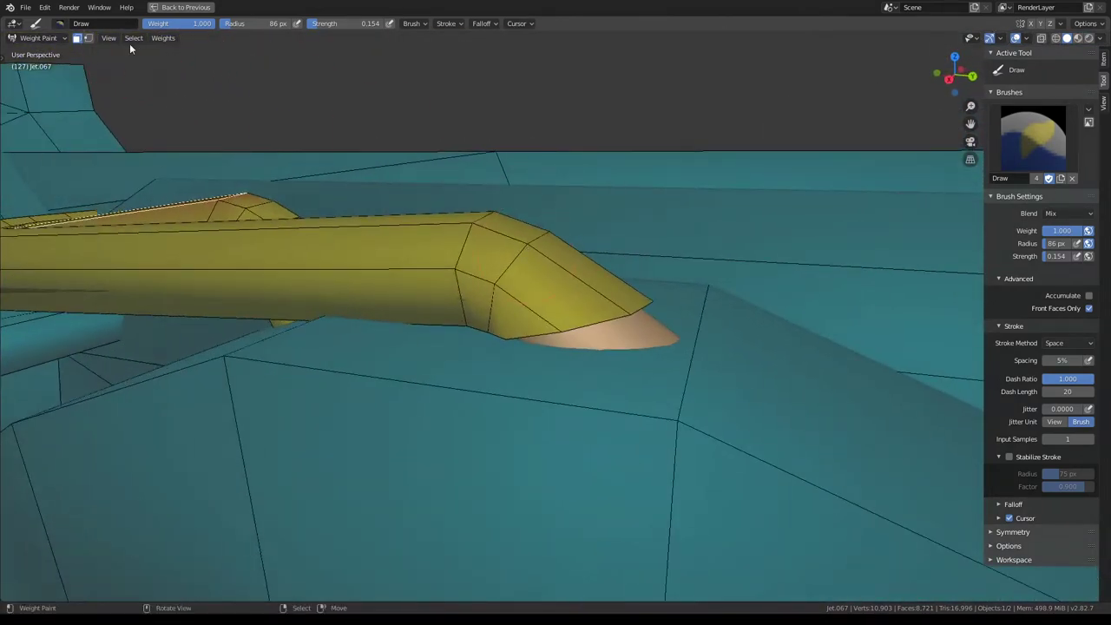
Turn off face masking, then move and rotate the first pipe's tip face onto the hull
{"action": "left_click", "coordinate": [75, 40]}
{"action": "key", "text": "Tab"}
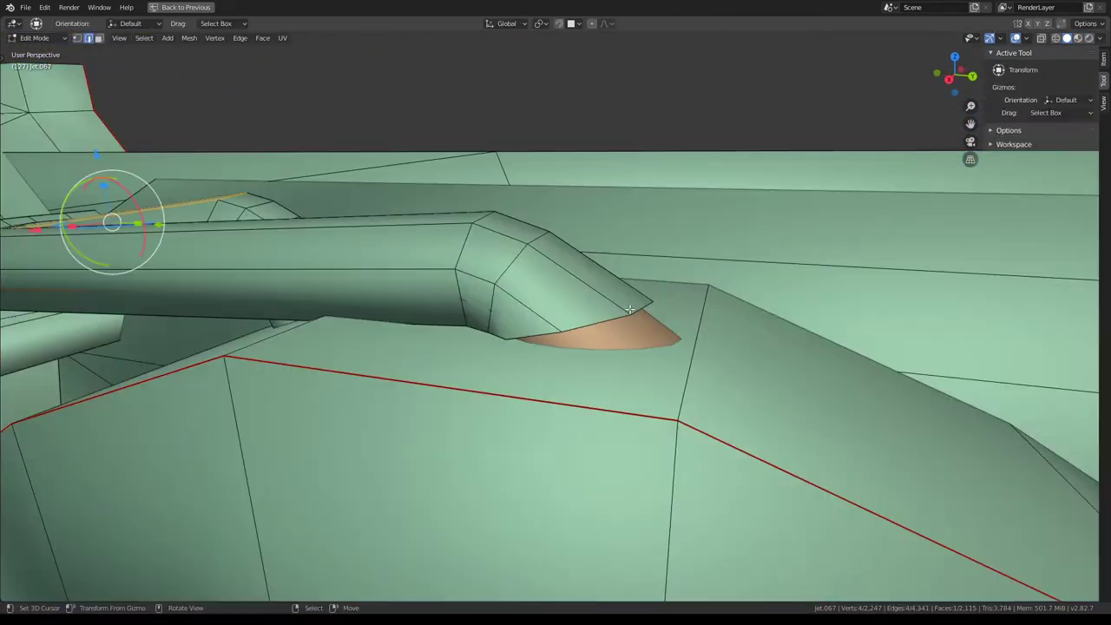
{"action": "left_click", "coordinate": [629, 310]}
{"action": "mouse_move", "coordinate": [629, 311]}
{"action": "middle_mouse_down"}
{"action": "mouse_move", "coordinate": [564, 339]}
{"action": "mouse_move", "coordinate": [603, 289]}
{"action": "mouse_move", "coordinate": [578, 364]}
{"action": "middle_mouse_up"}
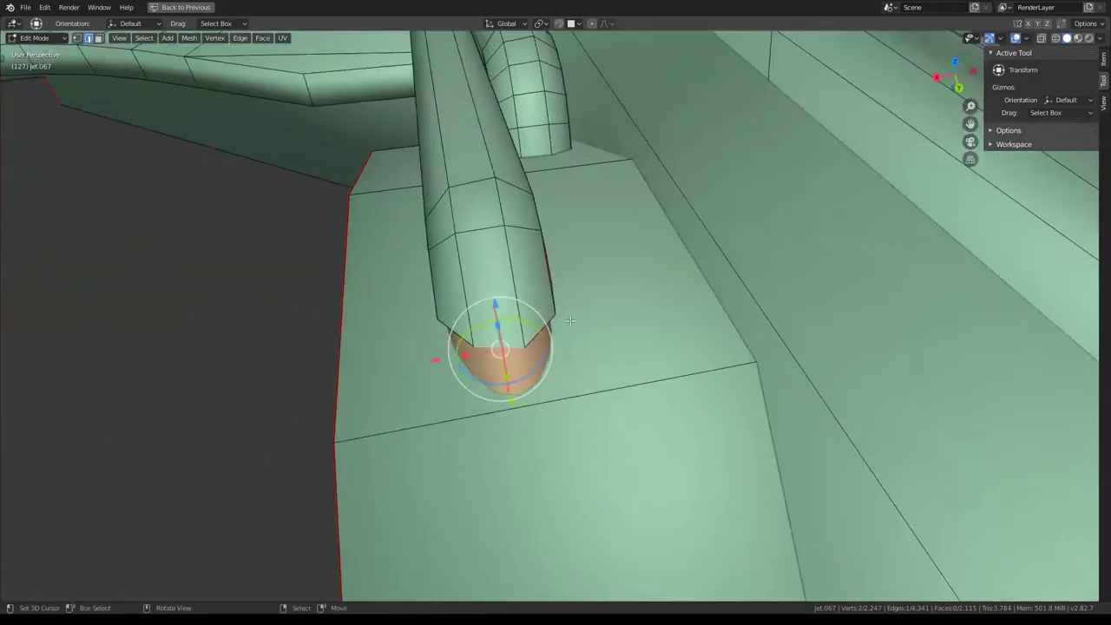
{"action": "key", "text": "g"}
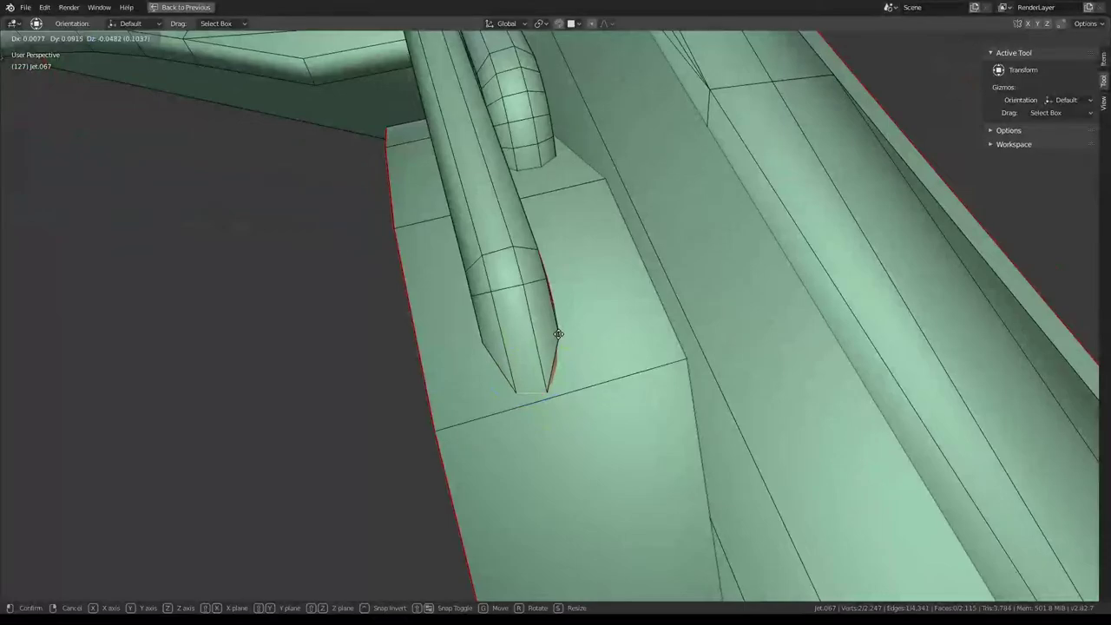
{"action": "left_click", "coordinate": [558, 334]}
{"action": "key", "text": "r"}
{"action": "left_click", "coordinate": [560, 321]}
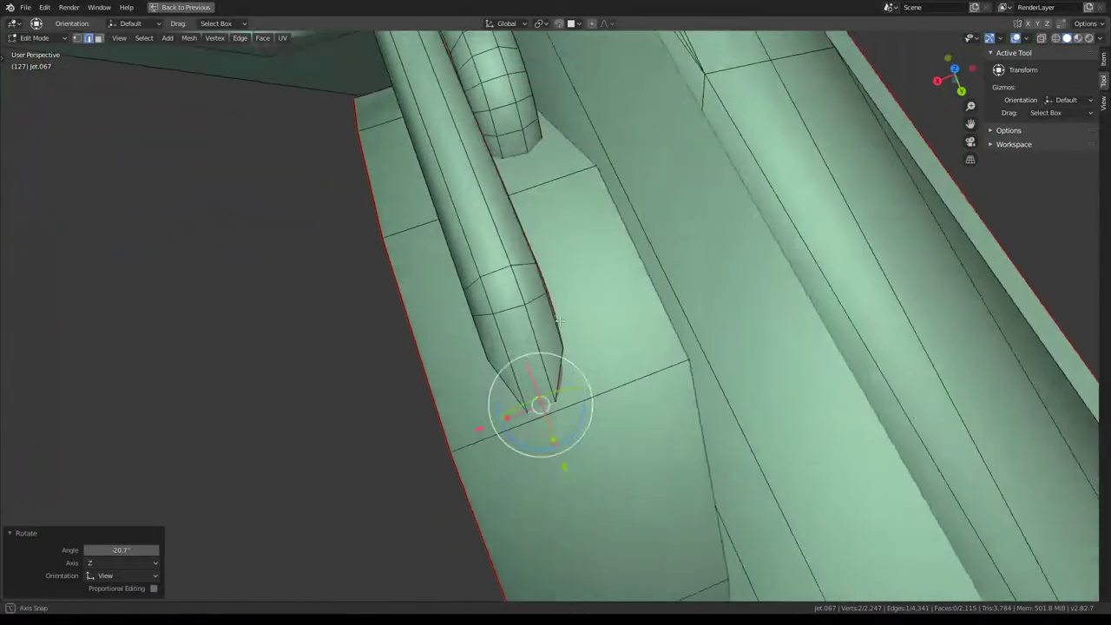
{"action": "key", "text": "g"}
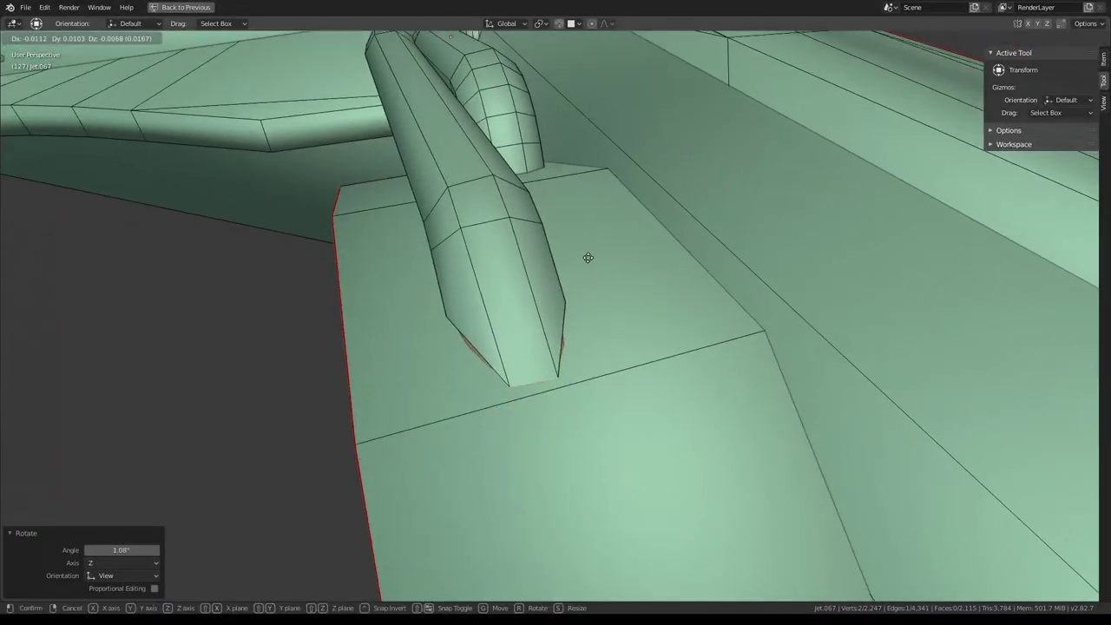
{"action": "left_click", "coordinate": [587, 258]}
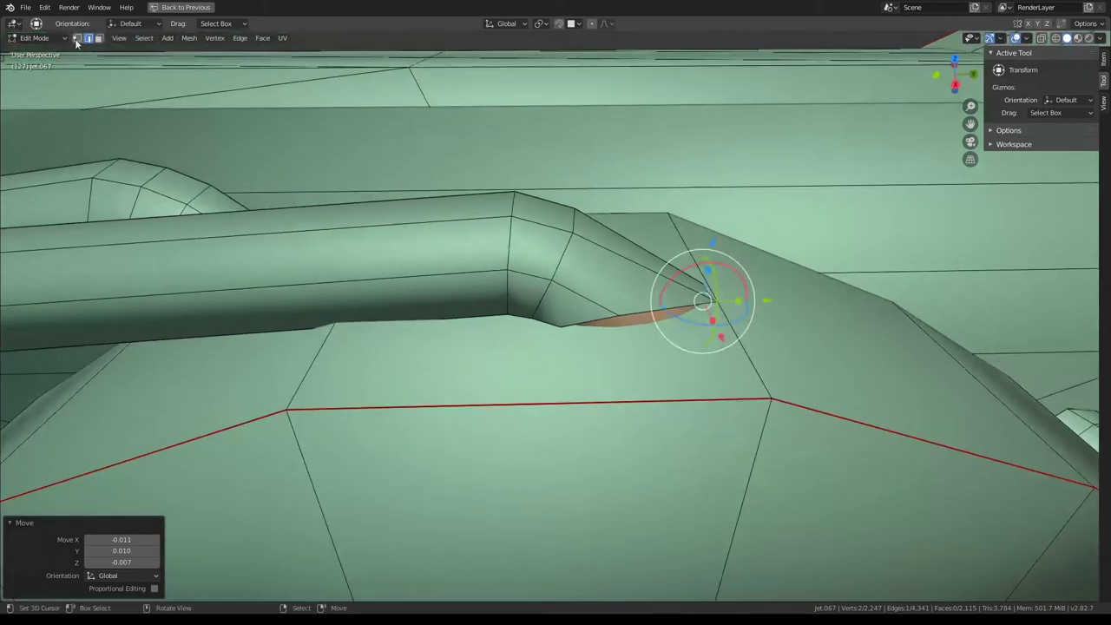
Lower the first pipe's tip vertex and move the other pipe's tip edge onto the hull
{"action": "left_click", "coordinate": [77, 38]}
{"action": "middle_click_drag", "start_coordinate": [555, 295], "coordinate": [613, 333]}
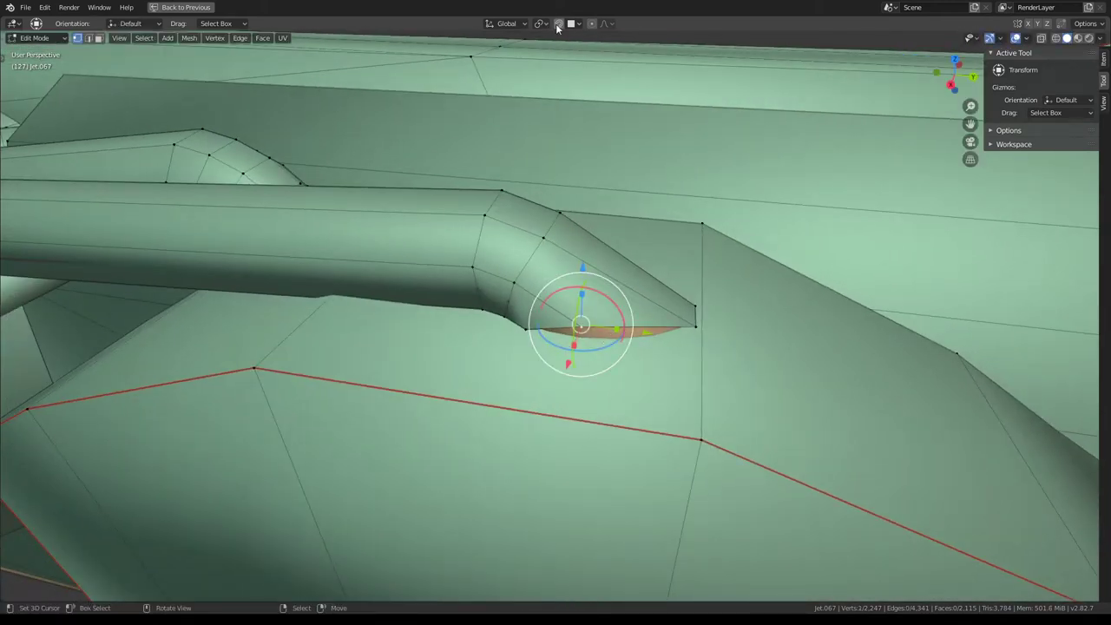
{"action": "key", "text": "g"}
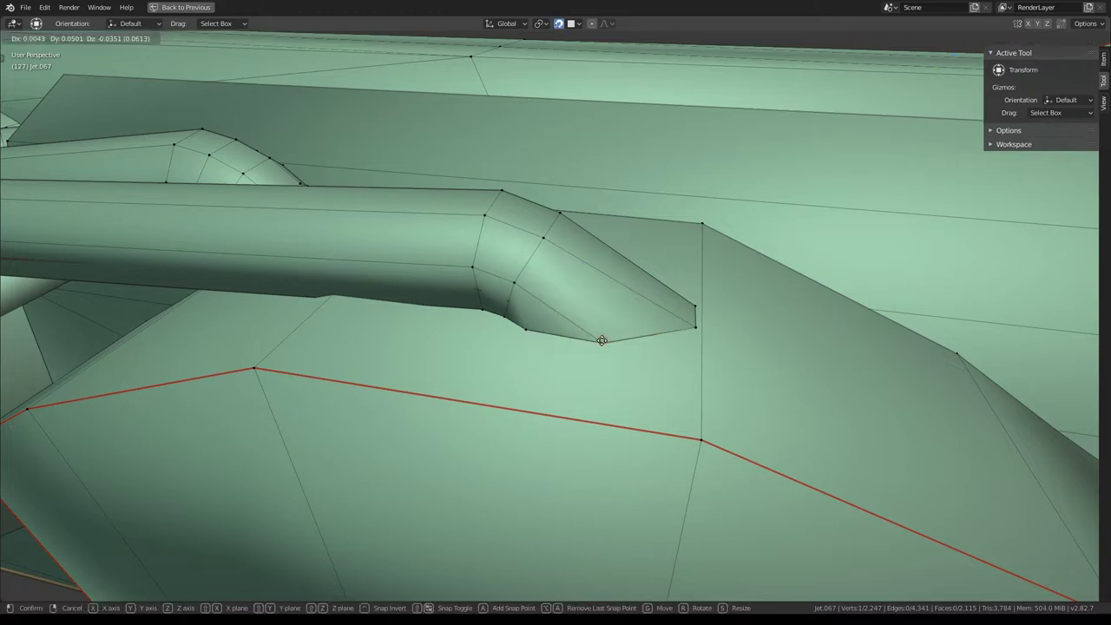
{"action": "left_click", "coordinate": [602, 339]}
{"action": "middle_click_drag", "start_coordinate": [601, 338], "coordinate": [465, 319]}
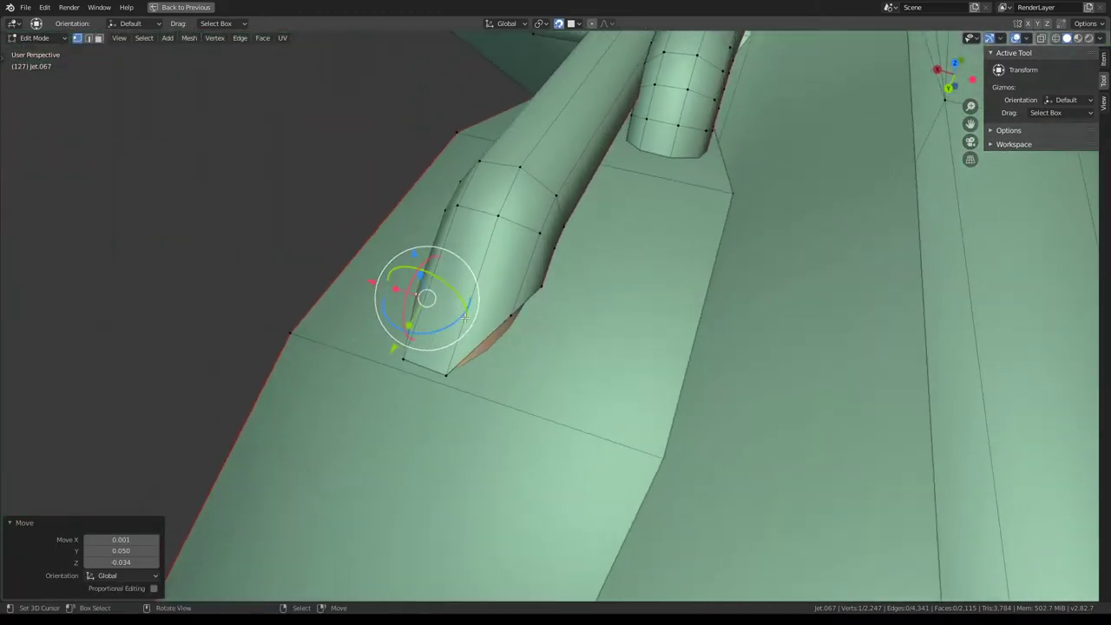
{"action": "left_click", "coordinate": [510, 332]}
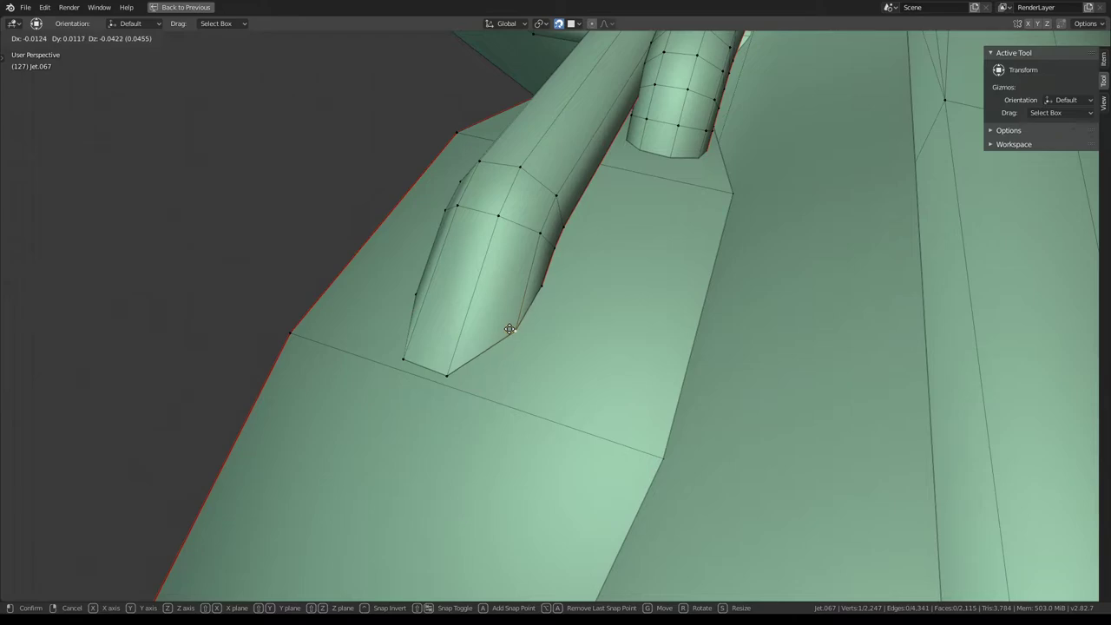
{"action": "left_click", "coordinate": [509, 329]}
Nudge two vertices where the other pipe meets the hull so it sits cleanly
{"action": "mouse_move", "coordinate": [510, 328]}
{"action": "middle_mouse_down"}
{"action": "mouse_move", "coordinate": [551, 228]}
{"action": "mouse_move", "coordinate": [521, 248]}
{"action": "mouse_move", "coordinate": [560, 223]}
{"action": "mouse_move", "coordinate": [555, 211]}
{"action": "mouse_move", "coordinate": [563, 217]}
{"action": "mouse_move", "coordinate": [550, 223]}
{"action": "mouse_move", "coordinate": [656, 236]}
{"action": "middle_mouse_up"}
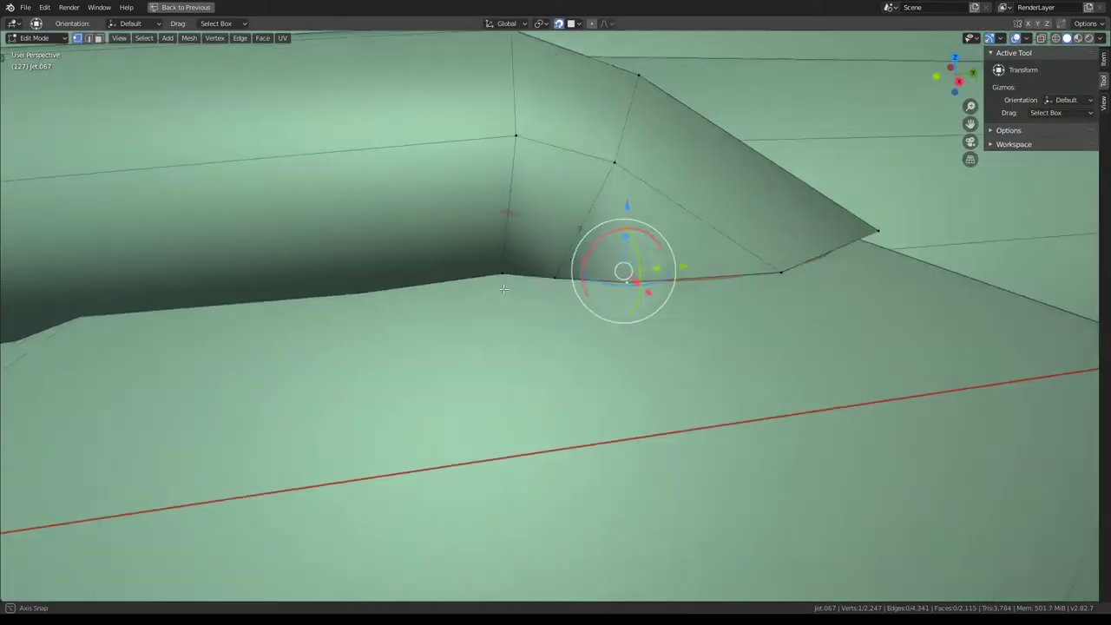
{"action": "middle_click_drag", "start_coordinate": [504, 289], "coordinate": [660, 269]}
{"action": "key", "text": "g"}
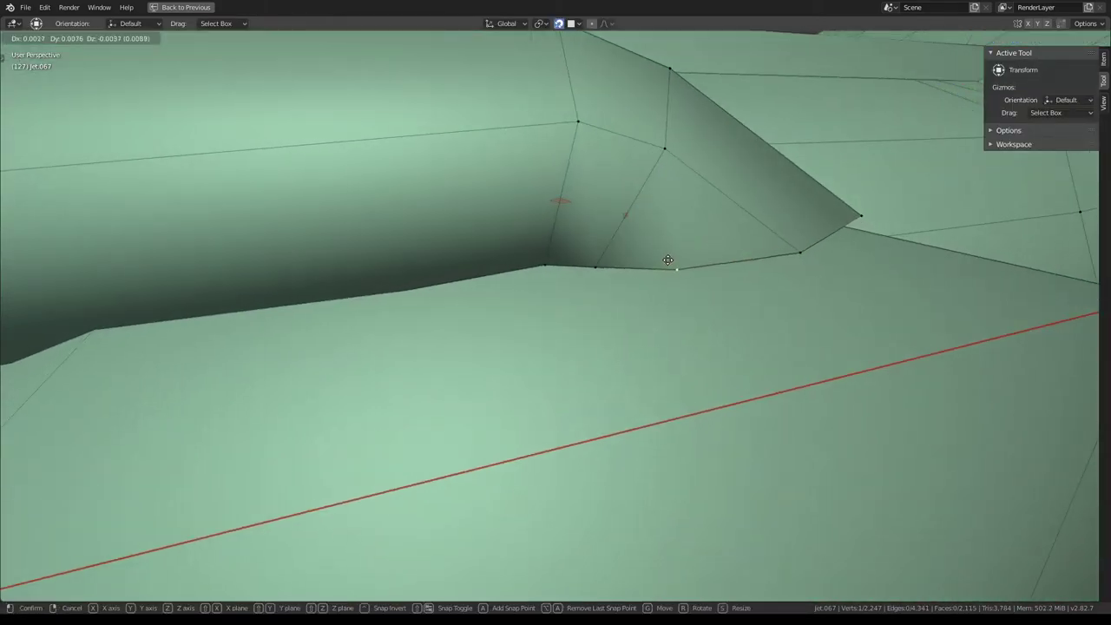
{"action": "left_click", "coordinate": [667, 256]}
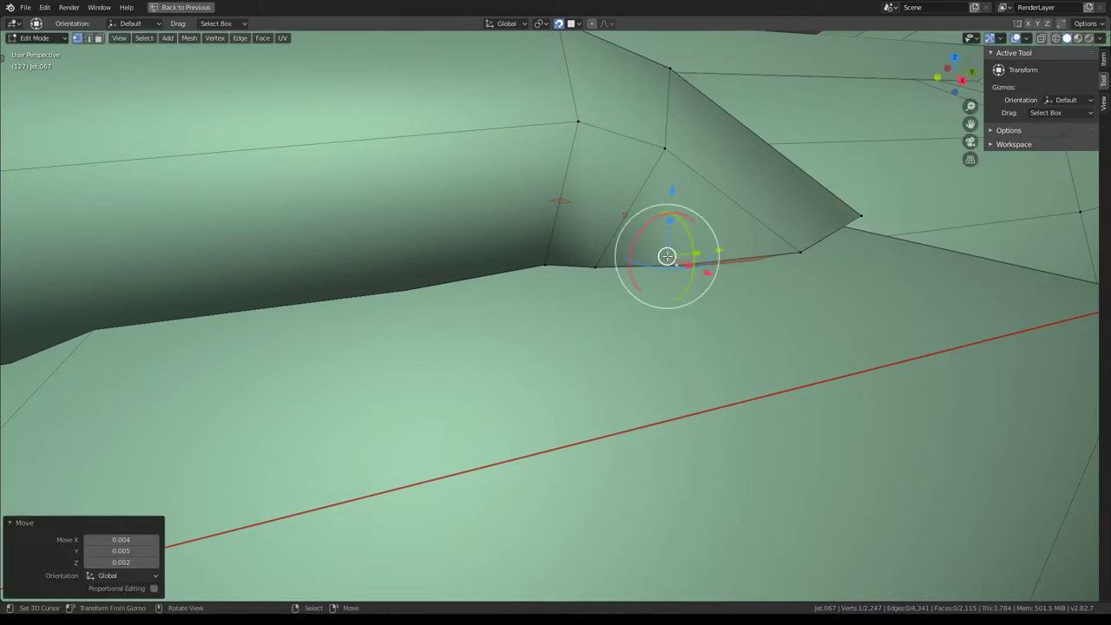
{"action": "key", "text": "g"}
{"action": "left_click", "coordinate": [599, 259]}
{"action": "scroll", "coordinate": [599, 260], "scroll_direction": "down", "scroll_amount": 5}
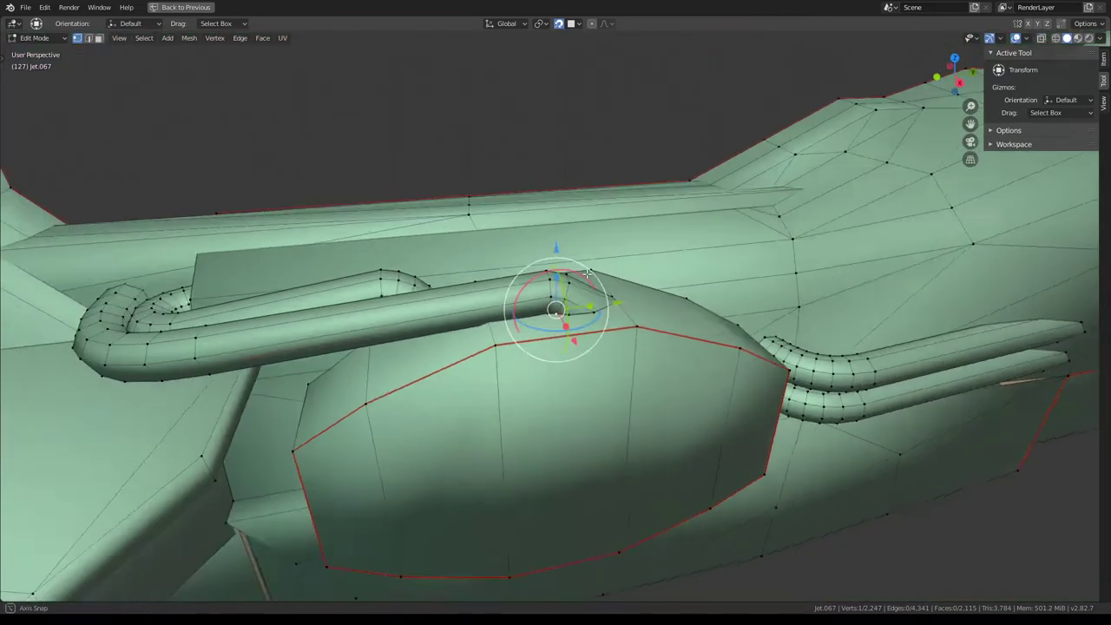
{"action": "mouse_move", "coordinate": [598, 259]}
{"action": "middle_mouse_down"}
{"action": "mouse_move", "coordinate": [757, 316]}
{"action": "mouse_move", "coordinate": [450, 262]}
{"action": "mouse_move", "coordinate": [520, 243]}
{"action": "middle_mouse_up"}
{"action": "key", "text": "ctrl+Tab"}
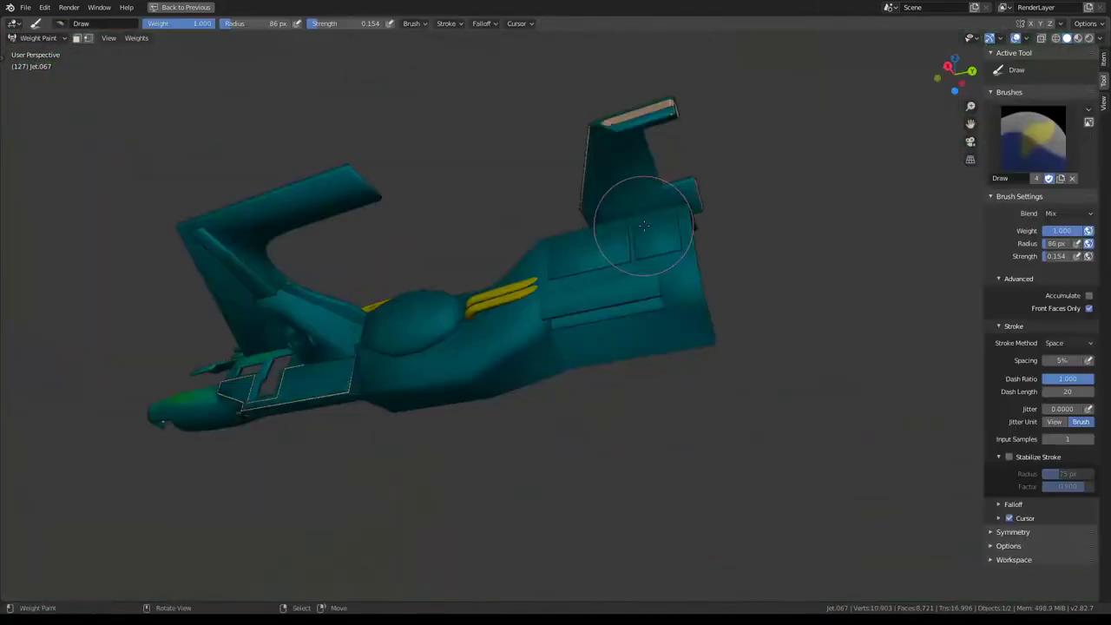
{"action": "middle_click_drag", "start_coordinate": [656, 223], "coordinate": [605, 318]}
{"action": "mouse_move", "coordinate": [554, 235]}
{"action": "middle_mouse_down"}
{"action": "mouse_move", "coordinate": [533, 240]}
{"action": "mouse_move", "coordinate": [626, 246]}
{"action": "mouse_move", "coordinate": [599, 241]}
{"action": "middle_mouse_up"}
{"action": "scroll", "coordinate": [533, 240], "scroll_direction": "down", "scroll_amount": 3}
{"action": "key", "text": "ctrl+Tab"}
{"action": "scroll", "coordinate": [525, 272], "scroll_direction": "up", "scroll_amount": 2}
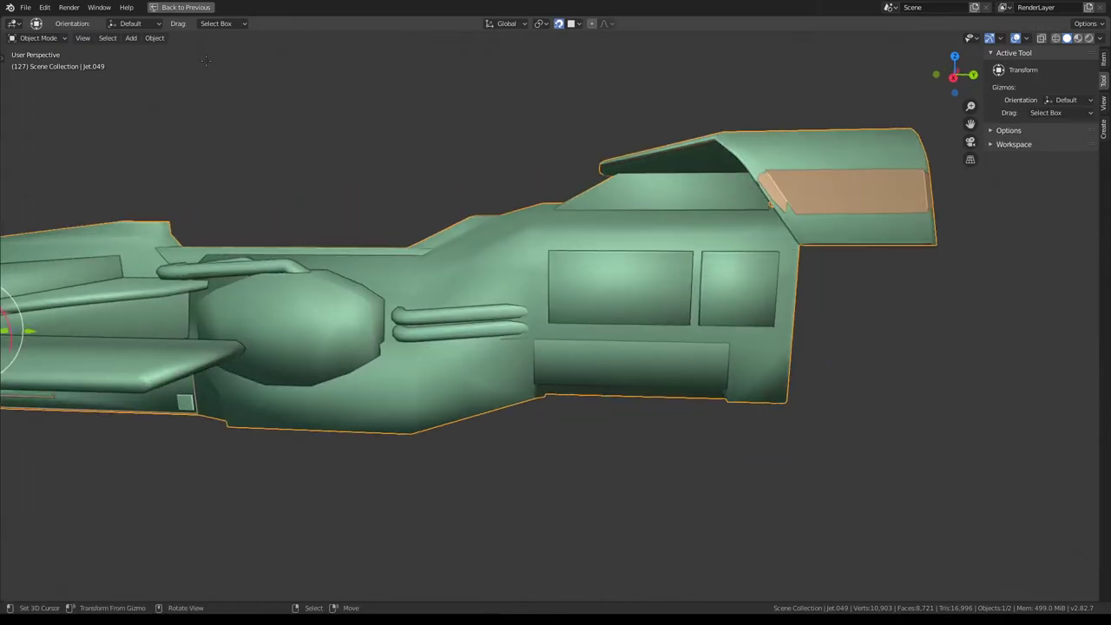
{"action": "left_click", "coordinate": [40, 38]}
{"action": "left_click", "coordinate": [44, 103]}
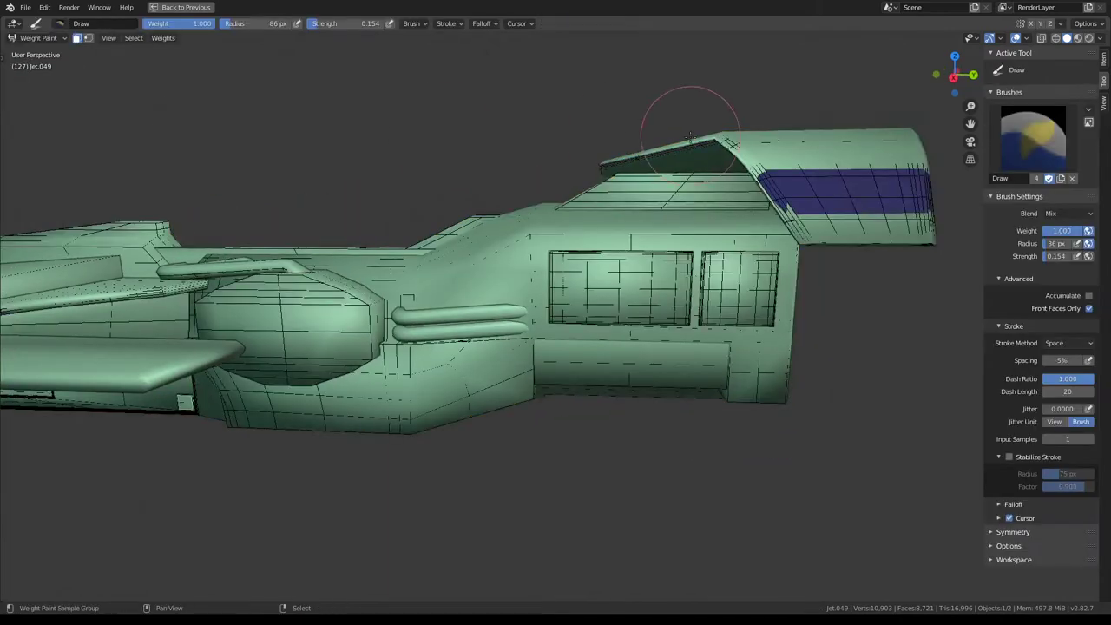
{"action": "mouse_move", "coordinate": [682, 124]}
{"action": "middle_mouse_down"}
{"action": "mouse_move", "coordinate": [743, 199]}
{"action": "mouse_move", "coordinate": [694, 167]}
{"action": "mouse_move", "coordinate": [657, 198]}
{"action": "mouse_move", "coordinate": [588, 215]}
{"action": "mouse_move", "coordinate": [645, 199]}
{"action": "mouse_move", "coordinate": [594, 225]}
{"action": "middle_mouse_up"}
{"action": "scroll", "coordinate": [602, 218], "scroll_direction": "up", "scroll_amount": 3}
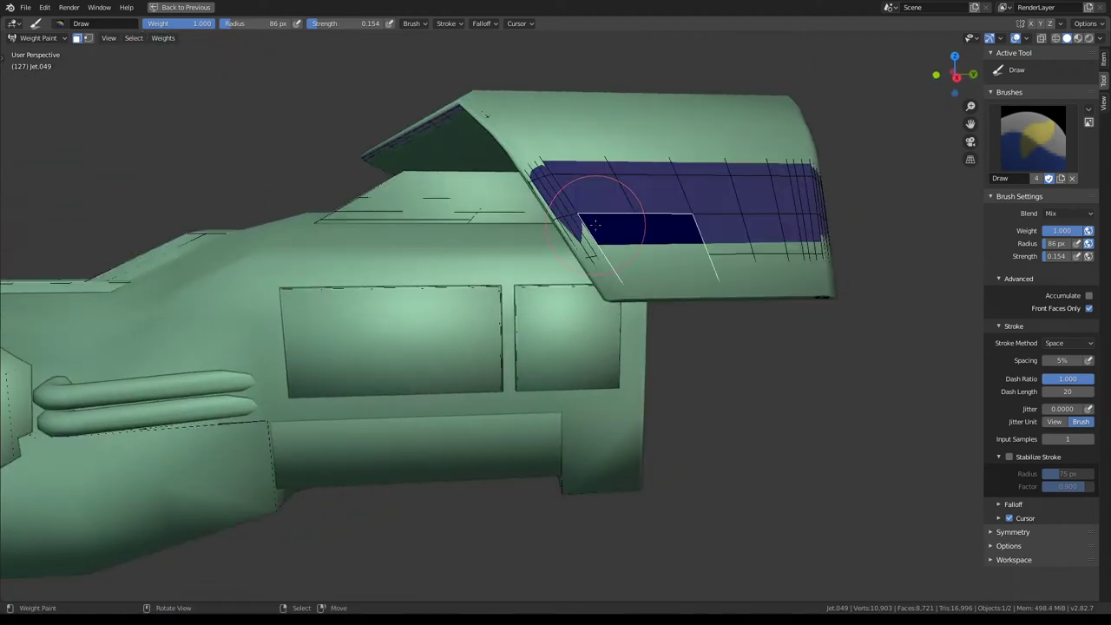
{"action": "middle_click_drag", "start_coordinate": [681, 216], "coordinate": [686, 262]}
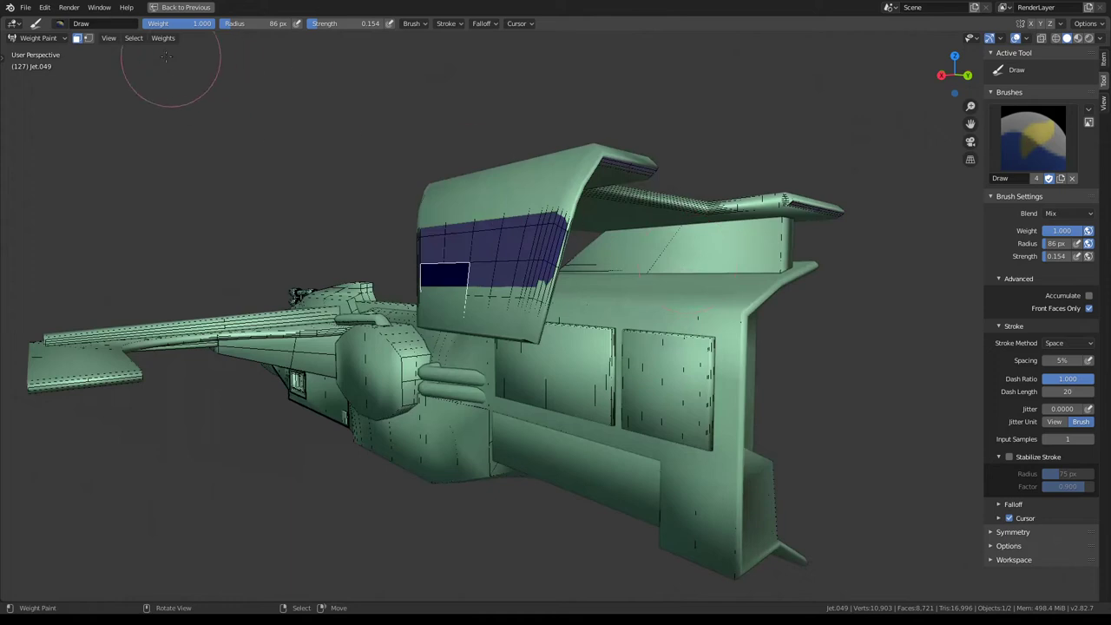
{"action": "left_click", "coordinate": [39, 37]}
{"action": "left_click", "coordinate": [50, 52]}
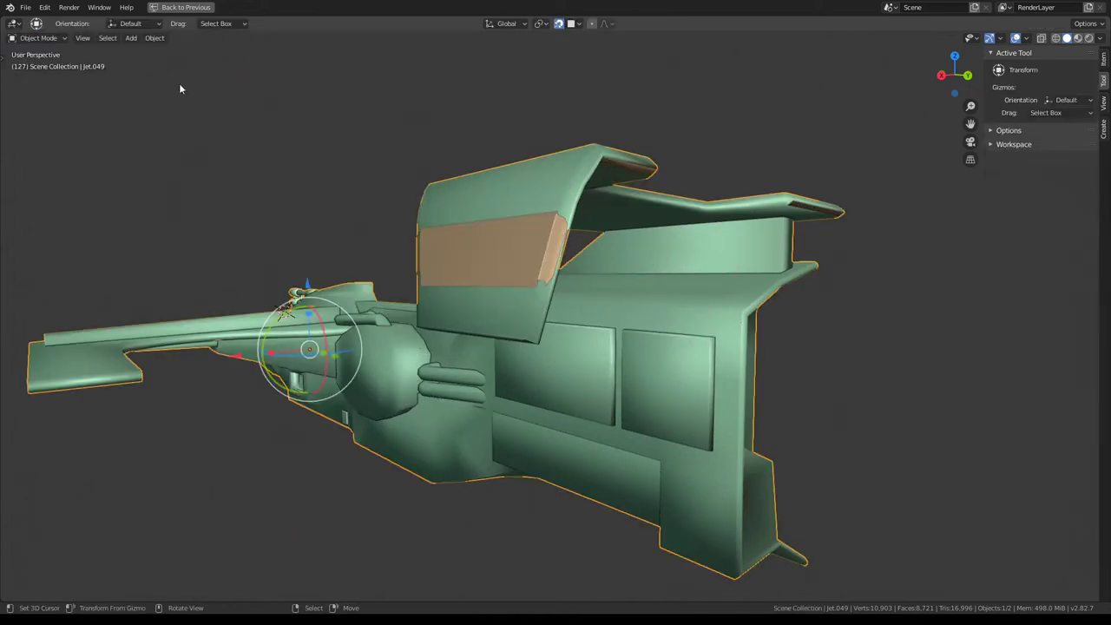
{"action": "key", "text": "ctrl+Tab"}
{"action": "left_click", "coordinate": [39, 37]}
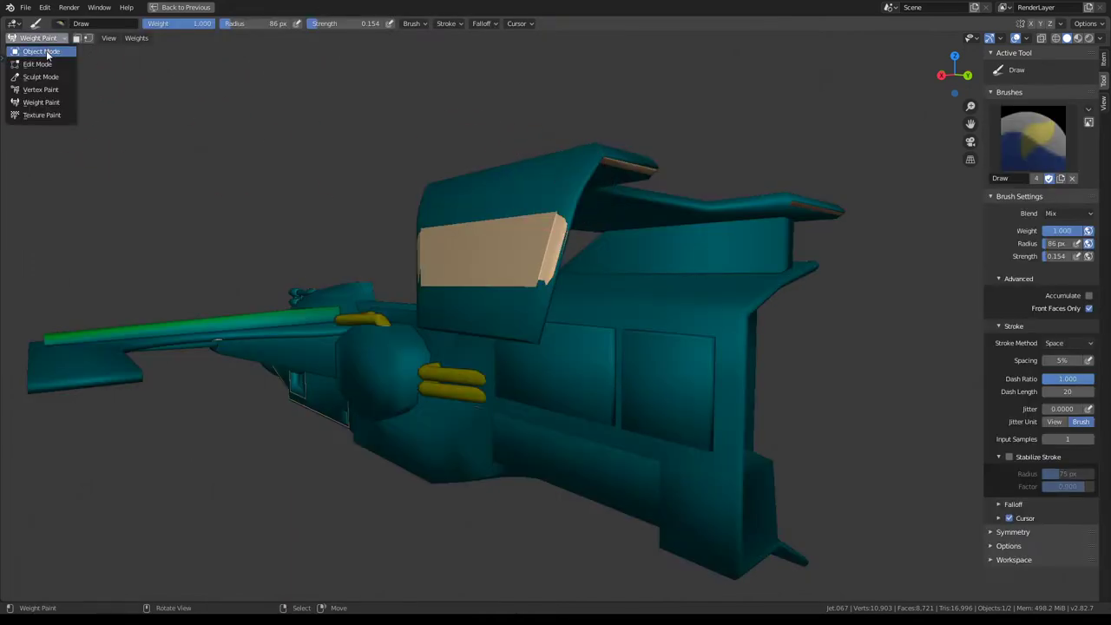
{"action": "left_click", "coordinate": [46, 50]}
{"action": "key", "text": "g"}
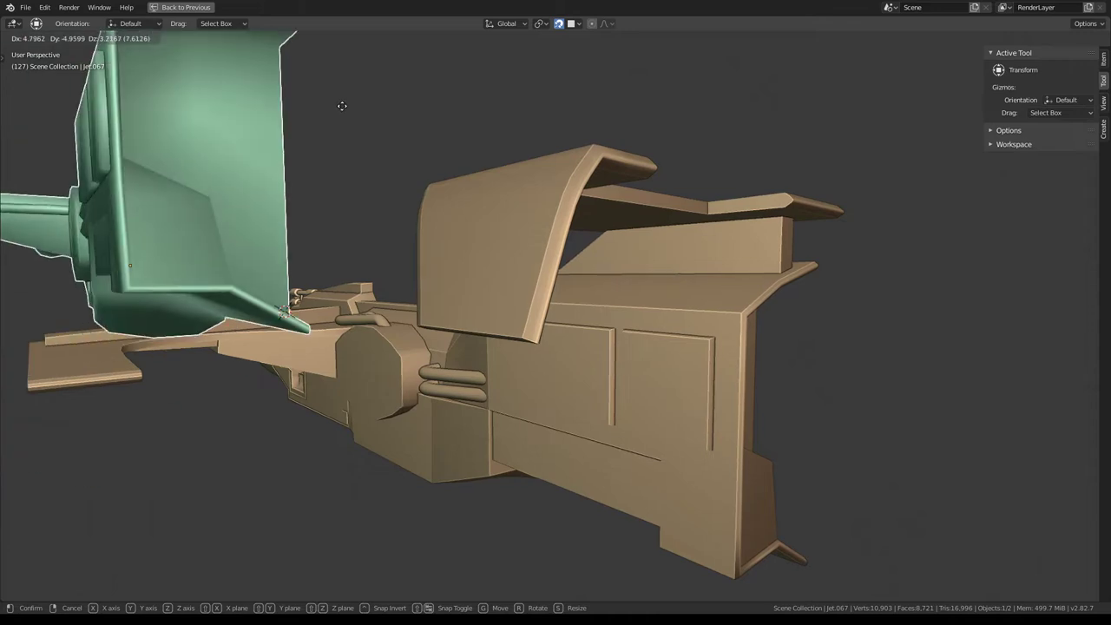
{"action": "key", "text": "Escape"}
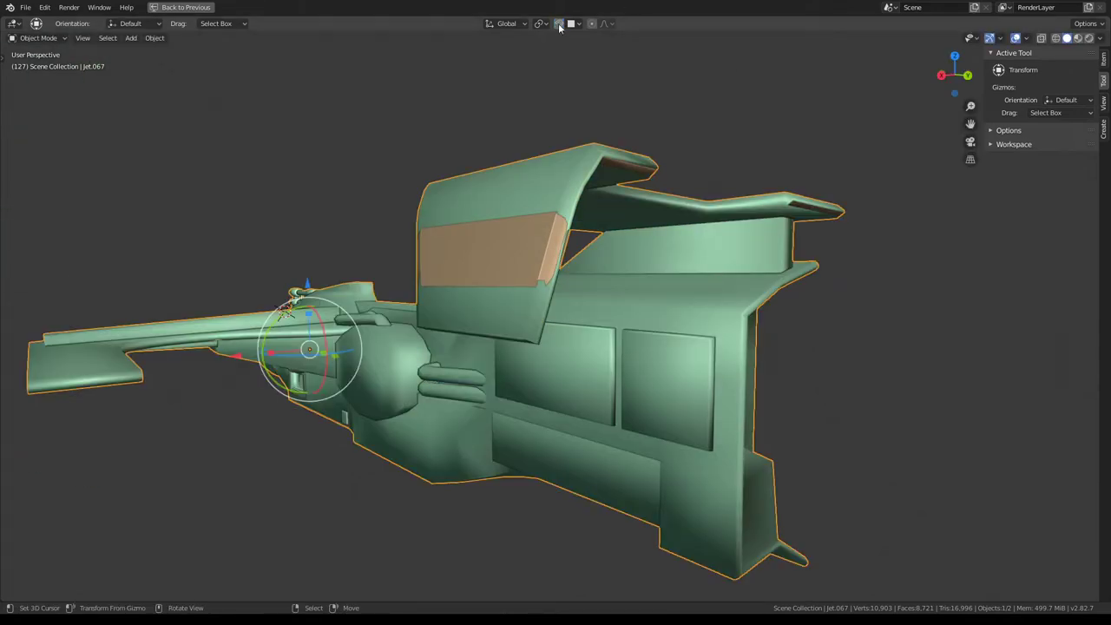
{"action": "left_click", "coordinate": [62, 39]}
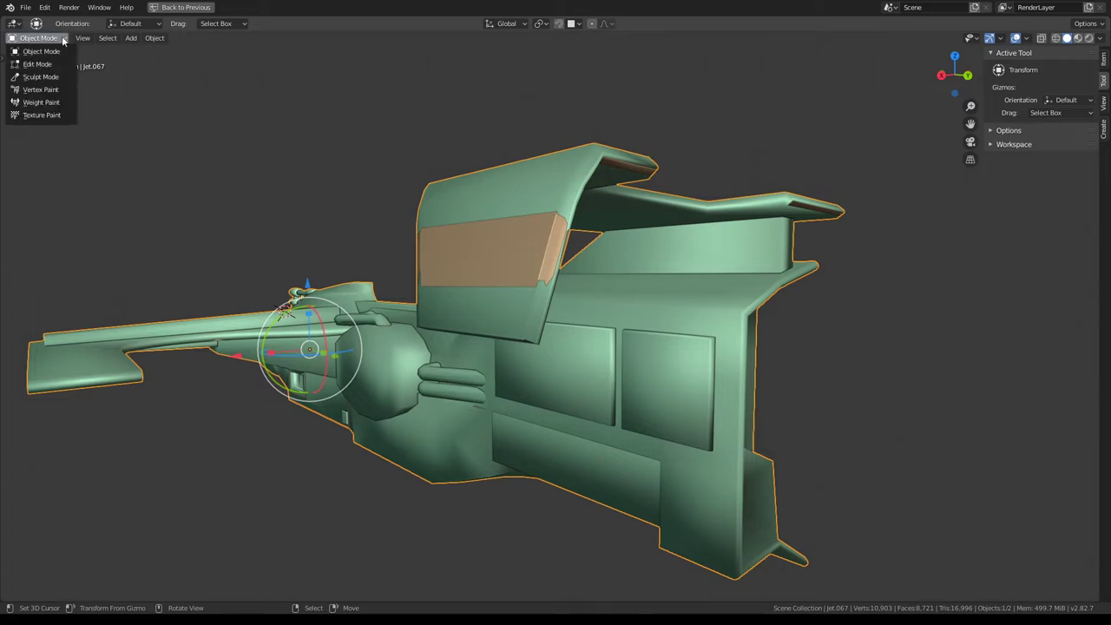
{"action": "left_click", "coordinate": [41, 102]}
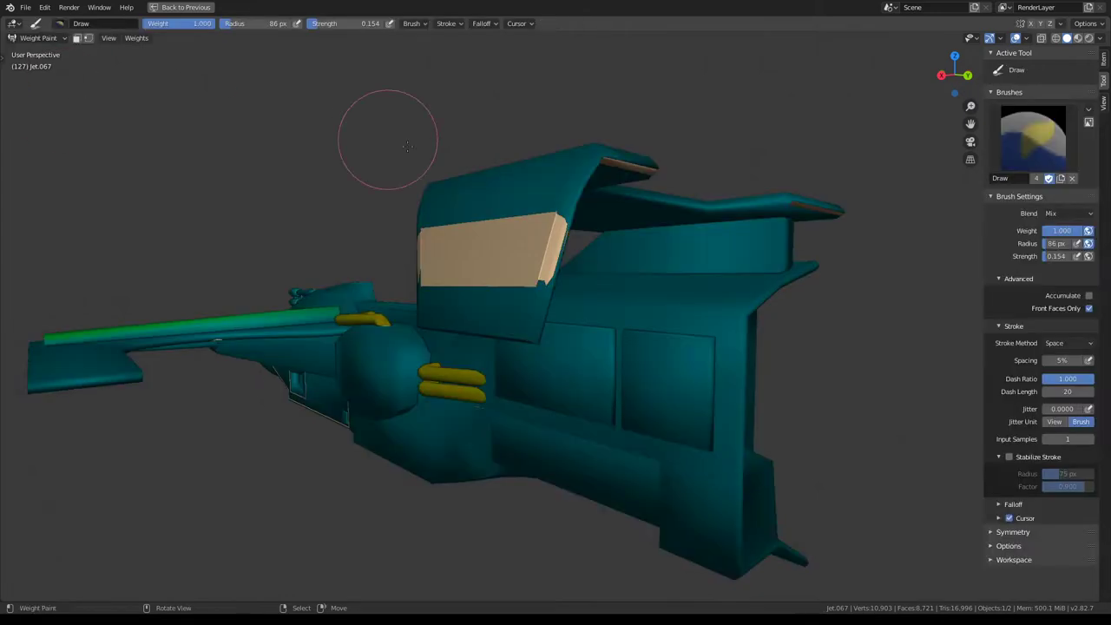
Enable face masking, select the rear side panel face and paint weight onto it
{"action": "left_click", "coordinate": [76, 38]}
{"action": "left_click", "coordinate": [577, 221]}
{"action": "mouse_move", "coordinate": [577, 221]}
{"action": "middle_mouse_down"}
{"action": "mouse_move", "coordinate": [590, 258]}
{"action": "mouse_move", "coordinate": [582, 252]}
{"action": "middle_mouse_up"}
{"action": "left_click_drag", "start_coordinate": [581, 251], "coordinate": [582, 251]}
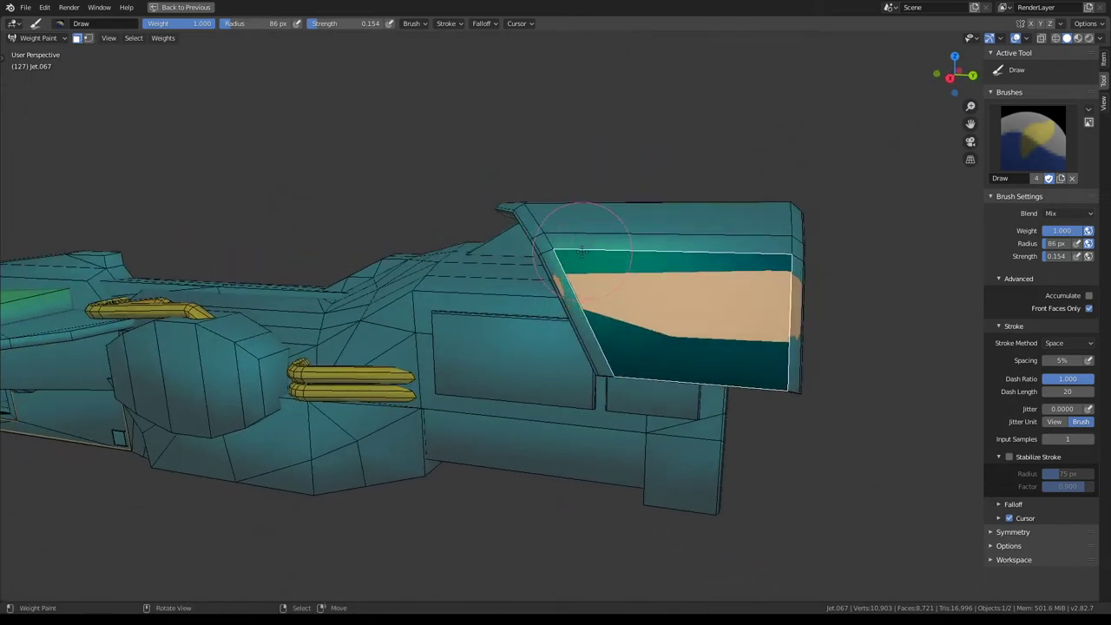
{"action": "scroll", "coordinate": [581, 252], "scroll_direction": "down", "scroll_amount": 4}
{"action": "left_click_drag", "start_coordinate": [602, 297], "coordinate": [613, 300]}
{"action": "scroll", "coordinate": [564, 296], "scroll_direction": "up", "scroll_amount": 2}
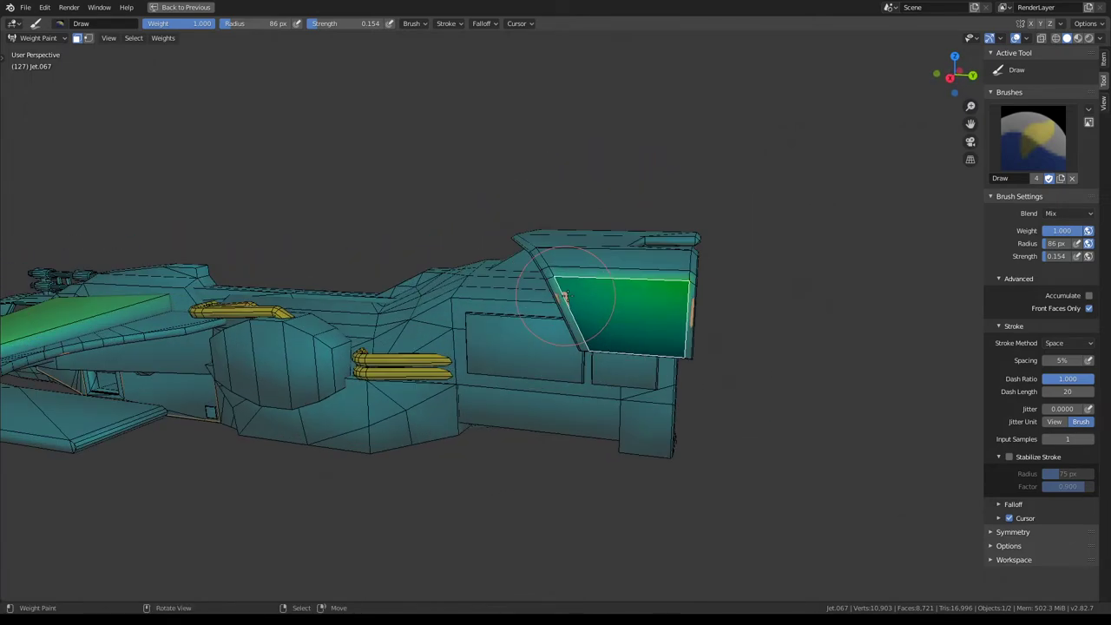
Select the narrow diagonal strip and paint weight along both tail fins' edge strips
{"action": "left_click", "coordinate": [556, 290]}
{"action": "middle_click_drag", "start_coordinate": [662, 294], "coordinate": [575, 275]}
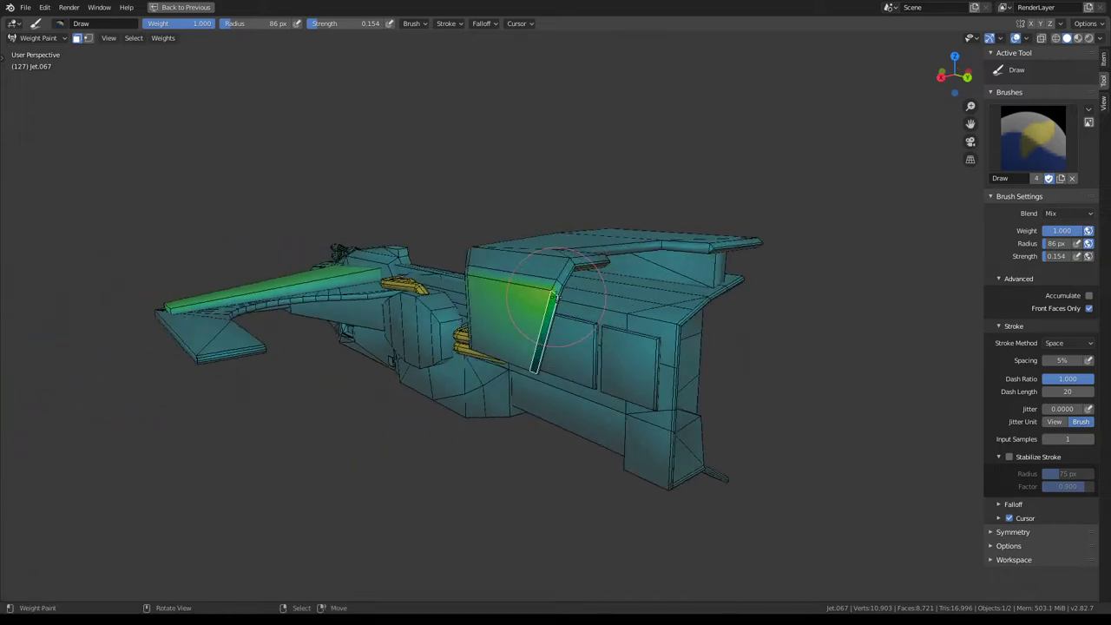
{"action": "scroll", "coordinate": [555, 295], "scroll_direction": "up", "scroll_amount": 5}
{"action": "middle_click_drag", "start_coordinate": [556, 295], "coordinate": [272, 199]}
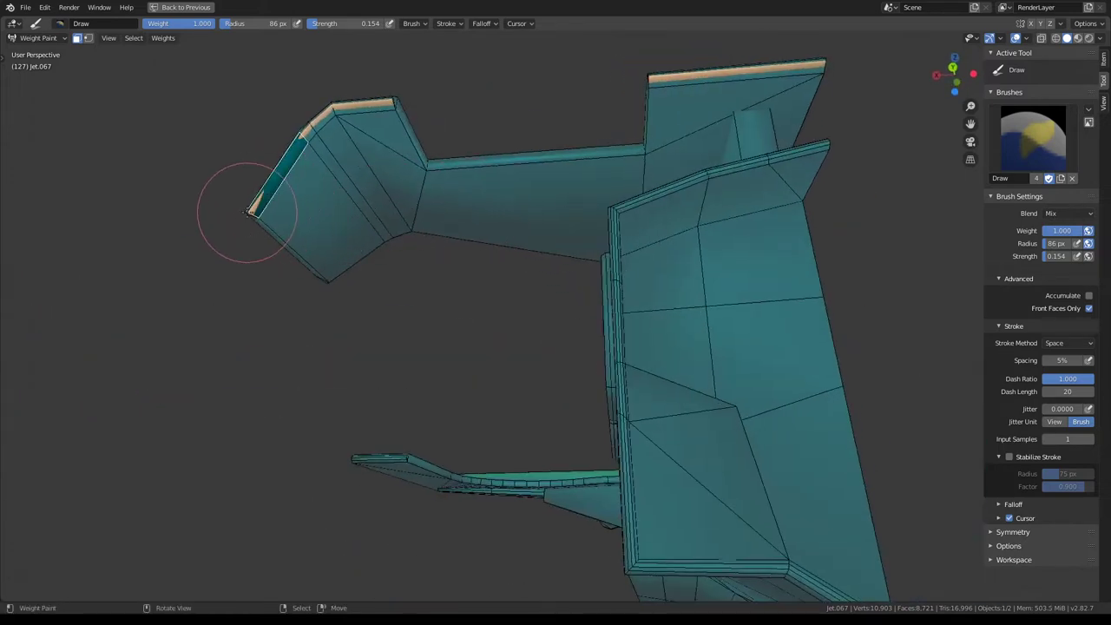
{"action": "mouse_move", "coordinate": [247, 212]}
{"action": "left_mouse_down"}
{"action": "mouse_move", "coordinate": [283, 156]}
{"action": "mouse_move", "coordinate": [311, 149]}
{"action": "mouse_move", "coordinate": [315, 120]}
{"action": "left_mouse_up"}
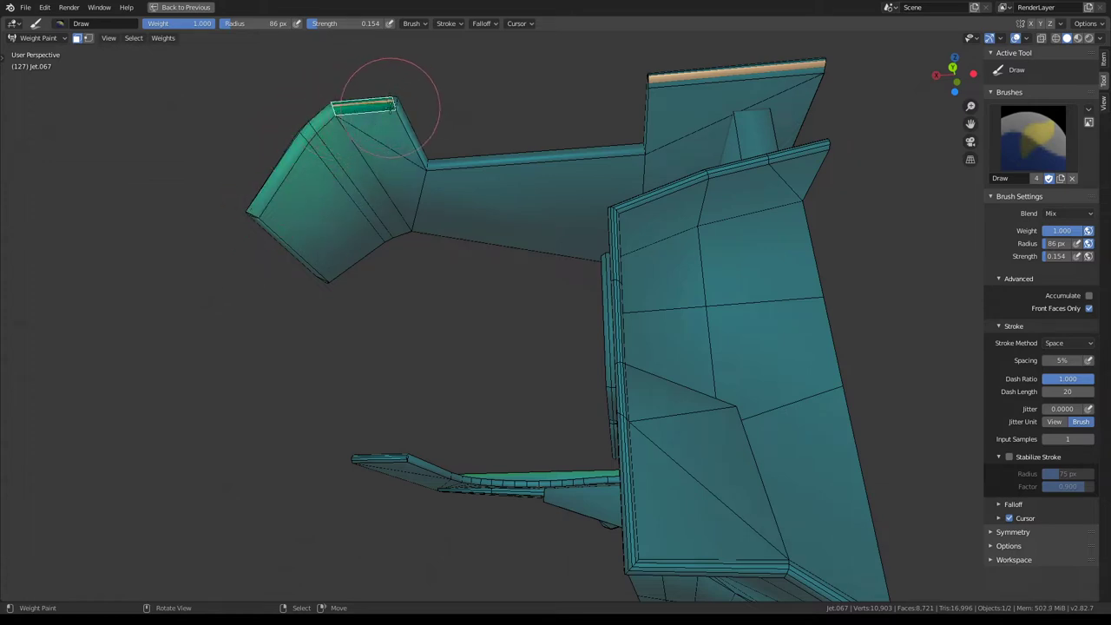
{"action": "mouse_move", "coordinate": [321, 105]}
{"action": "middle_mouse_down"}
{"action": "mouse_move", "coordinate": [496, 322]}
{"action": "mouse_move", "coordinate": [787, 152]}
{"action": "middle_mouse_up"}
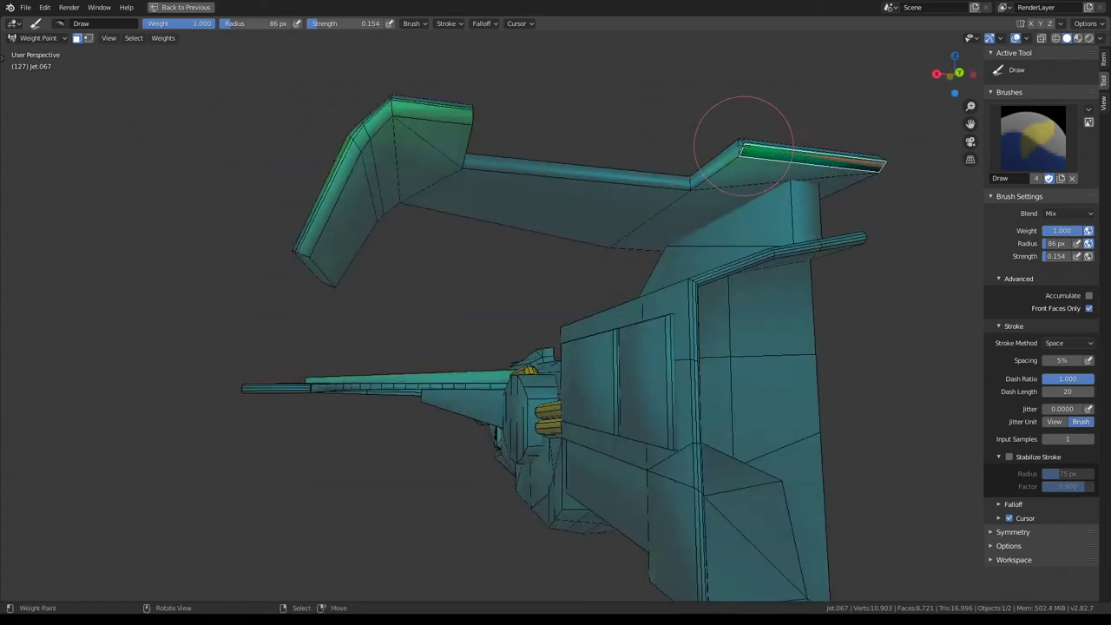
{"action": "left_click_drag", "start_coordinate": [868, 163], "coordinate": [874, 163]}
{"action": "mouse_move", "coordinate": [876, 163]}
{"action": "middle_mouse_down"}
{"action": "mouse_move", "coordinate": [544, 236]}
{"action": "mouse_move", "coordinate": [878, 178]}
{"action": "mouse_move", "coordinate": [818, 167]}
{"action": "middle_mouse_up"}
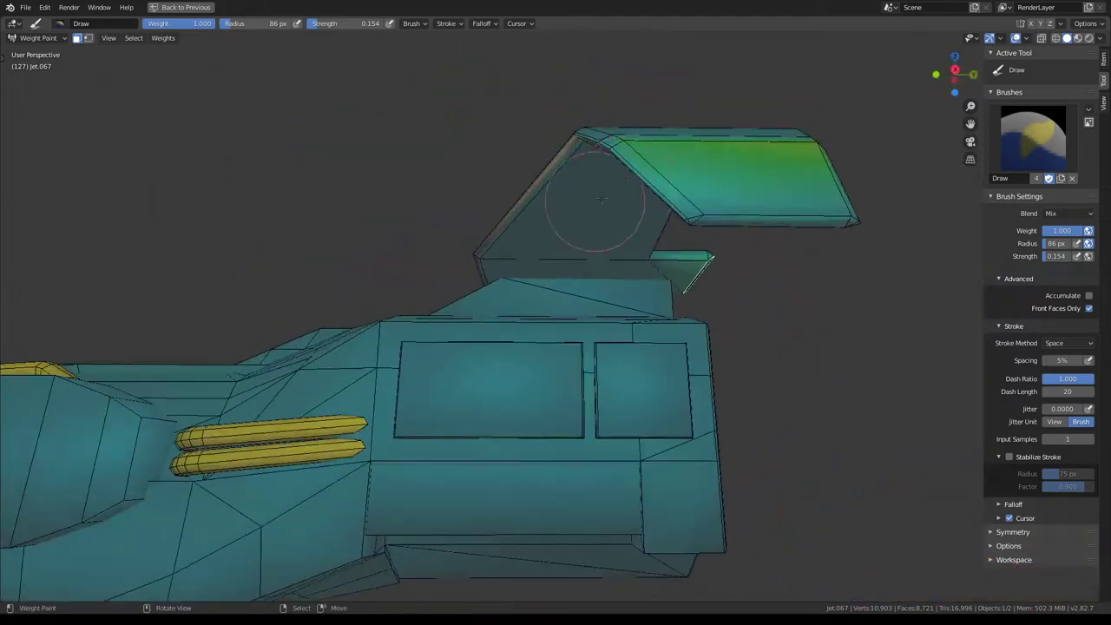
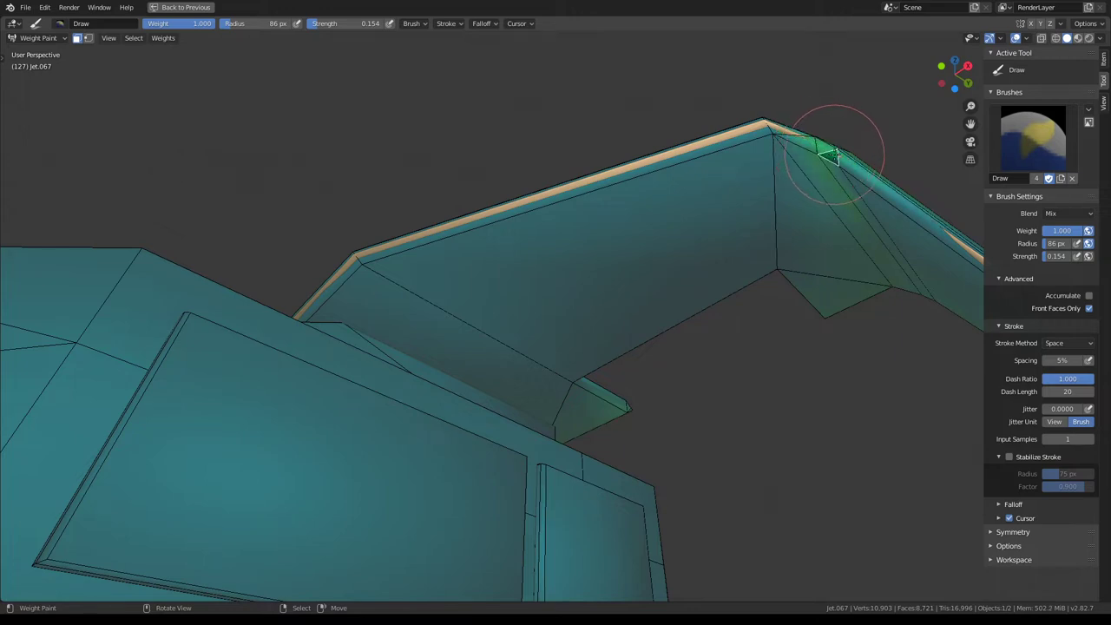
Paint full weight onto the spoiler bracket's top corner, top edge, corner edge and end strip
{"action": "left_click_drag", "start_coordinate": [788, 136], "coordinate": [775, 128]}
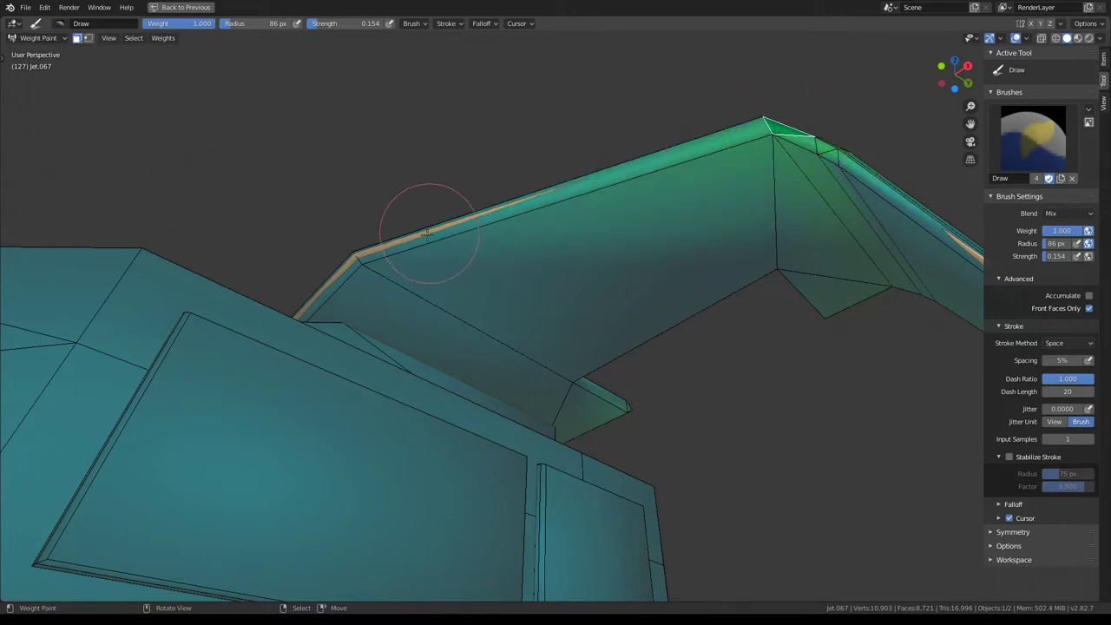
{"action": "mouse_move", "coordinate": [426, 233]}
{"action": "left_mouse_down"}
{"action": "mouse_move", "coordinate": [347, 249]}
{"action": "mouse_move", "coordinate": [351, 263]}
{"action": "left_mouse_up"}
{"action": "mouse_move", "coordinate": [330, 295]}
{"action": "middle_mouse_down"}
{"action": "mouse_move", "coordinate": [305, 292]}
{"action": "mouse_move", "coordinate": [449, 310]}
{"action": "middle_mouse_up"}
{"action": "left_click", "coordinate": [306, 291]}
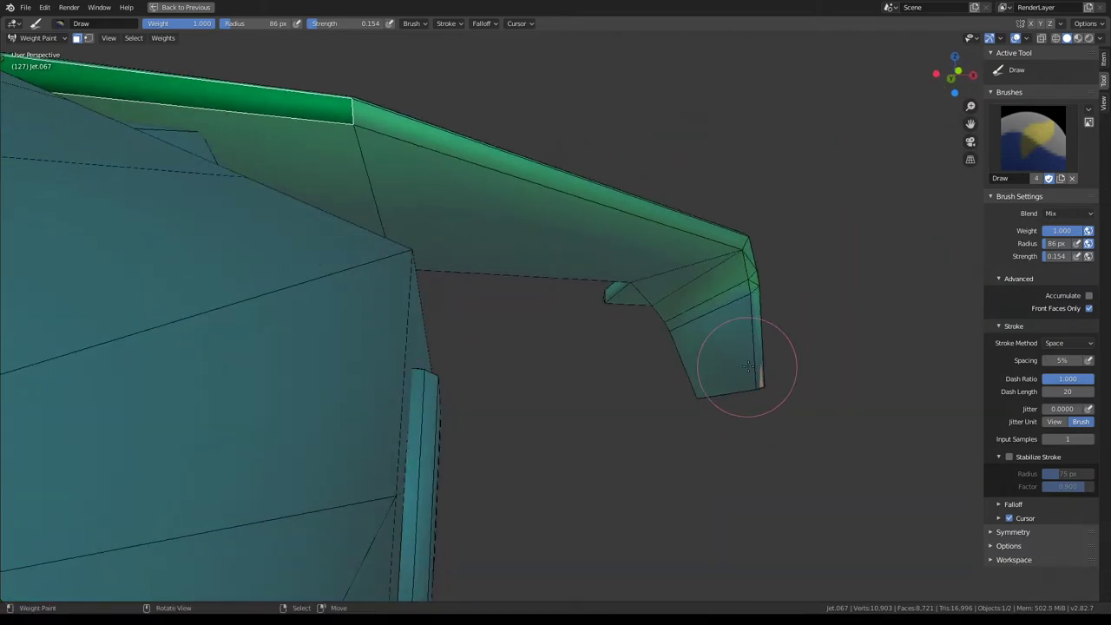
{"action": "left_click_drag", "start_coordinate": [748, 366], "coordinate": [760, 375]}
Paint weight onto the lower strip and the outlined hull panel beside the window opening
{"action": "mouse_move", "coordinate": [759, 386]}
{"action": "middle_mouse_down"}
{"action": "mouse_move", "coordinate": [573, 342]}
{"action": "mouse_move", "coordinate": [343, 358]}
{"action": "mouse_move", "coordinate": [408, 309]}
{"action": "mouse_move", "coordinate": [386, 335]}
{"action": "middle_mouse_up"}
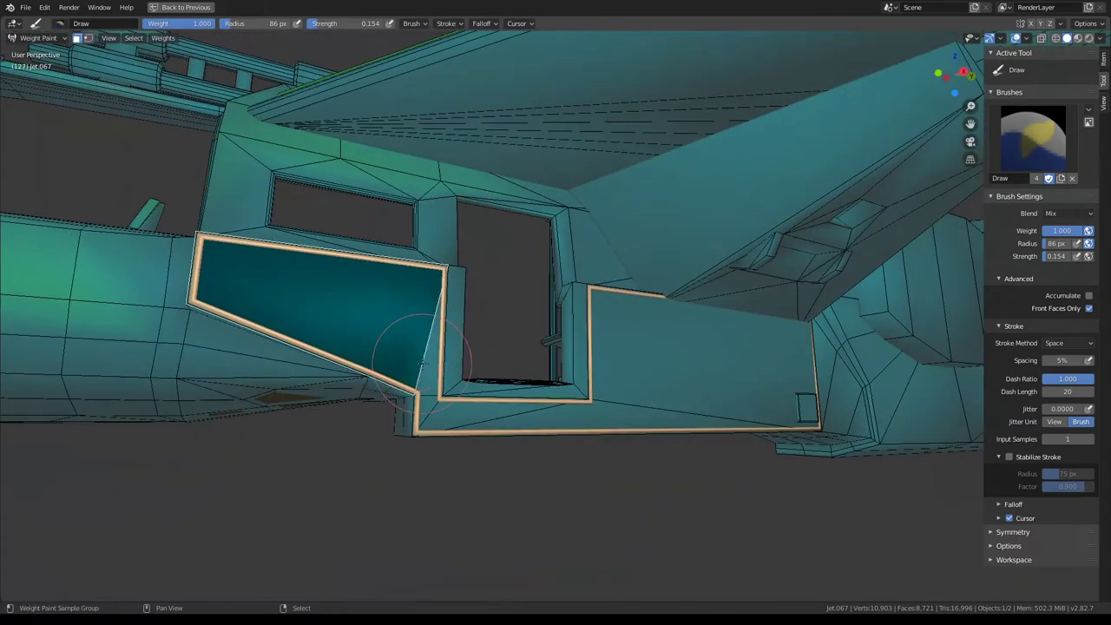
{"action": "left_click_drag", "start_coordinate": [432, 402], "coordinate": [432, 406]}
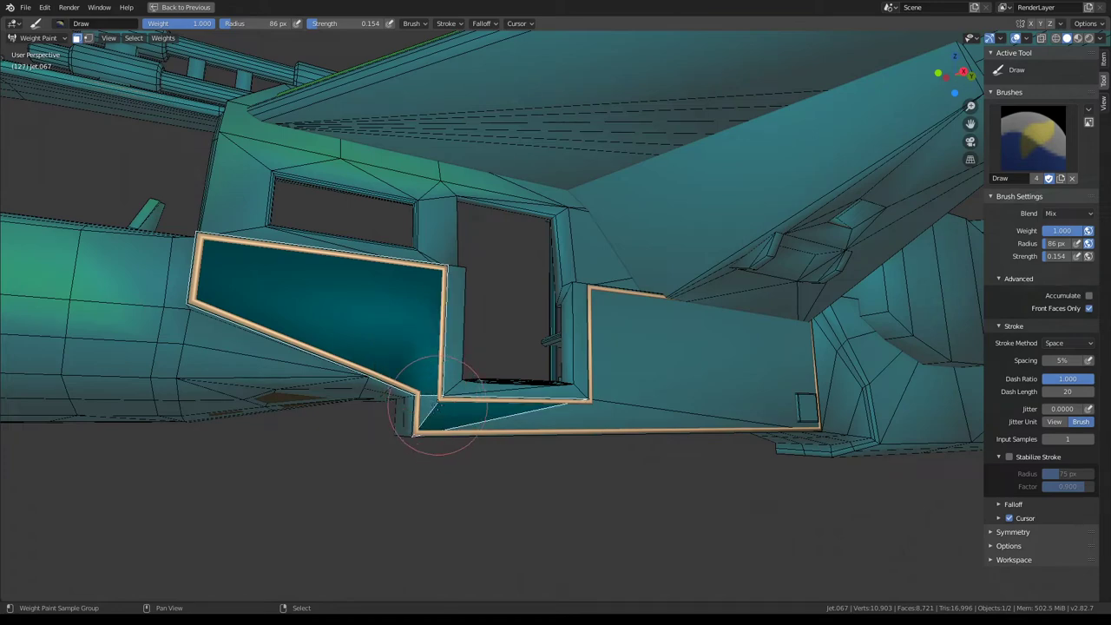
{"action": "middle_click_drag", "start_coordinate": [516, 364], "coordinate": [431, 367]}
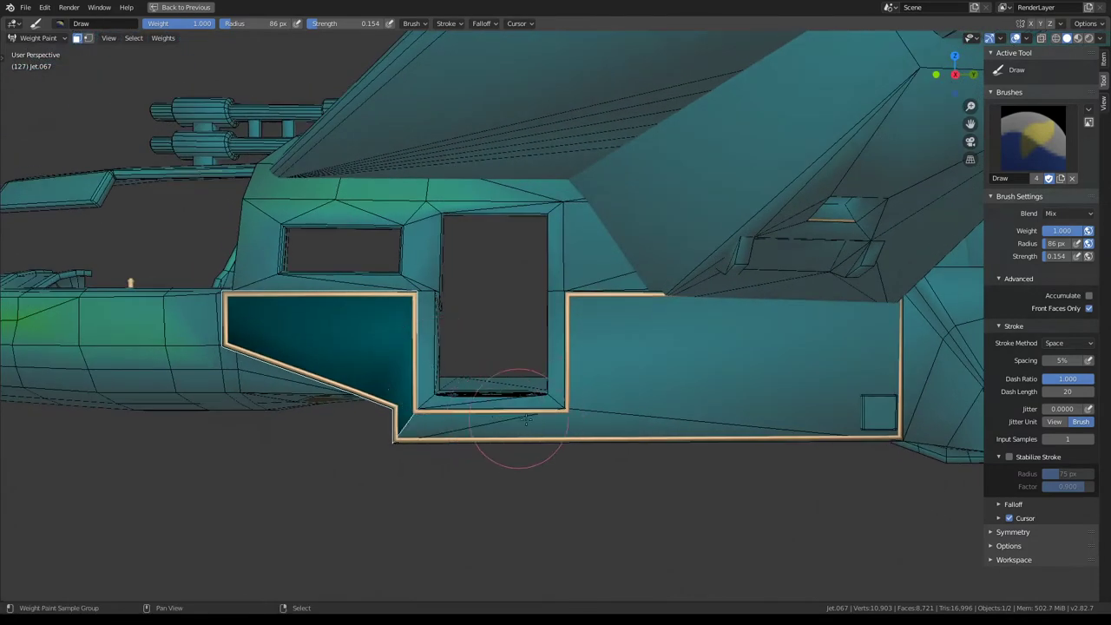
{"action": "mouse_move", "coordinate": [509, 426]}
{"action": "left_mouse_down"}
{"action": "mouse_move", "coordinate": [483, 433]}
{"action": "mouse_move", "coordinate": [669, 376]}
{"action": "left_mouse_up"}
{"action": "mouse_move", "coordinate": [669, 376]}
{"action": "middle_mouse_down"}
{"action": "mouse_move", "coordinate": [617, 320]}
{"action": "mouse_move", "coordinate": [597, 342]}
{"action": "mouse_move", "coordinate": [603, 262]}
{"action": "mouse_move", "coordinate": [586, 205]}
{"action": "mouse_move", "coordinate": [650, 179]}
{"action": "mouse_move", "coordinate": [254, 250]}
{"action": "mouse_move", "coordinate": [599, 293]}
{"action": "mouse_move", "coordinate": [573, 343]}
{"action": "middle_mouse_up"}
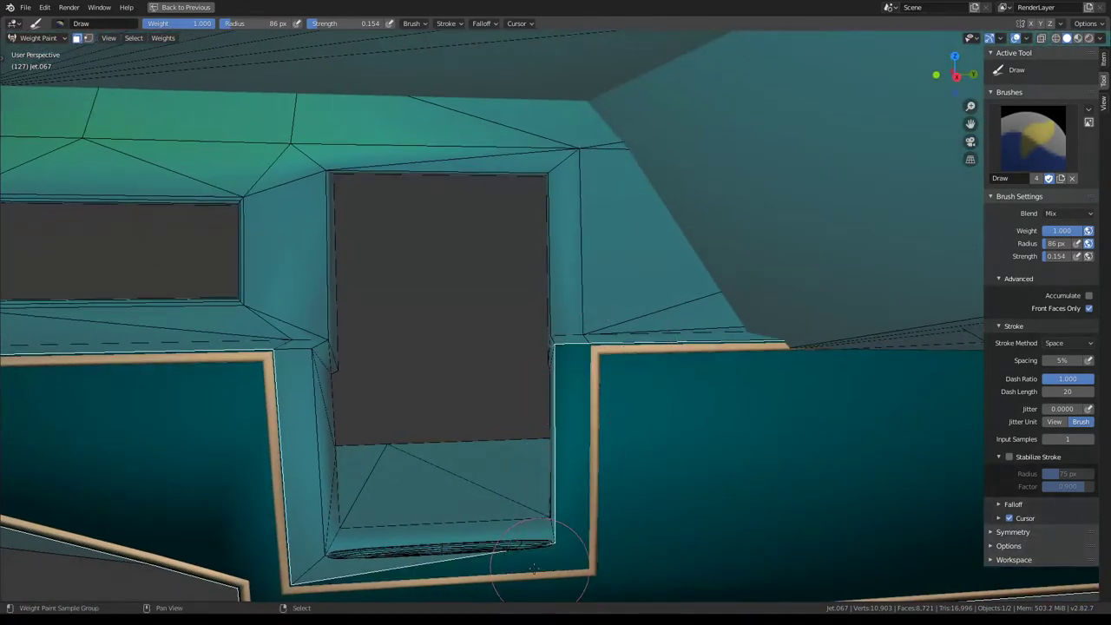
{"action": "mouse_move", "coordinate": [345, 560]}
{"action": "middle_mouse_down"}
{"action": "mouse_move", "coordinate": [391, 180]}
{"action": "mouse_move", "coordinate": [452, 186]}
{"action": "mouse_move", "coordinate": [400, 207]}
{"action": "mouse_move", "coordinate": [422, 227]}
{"action": "middle_mouse_up"}
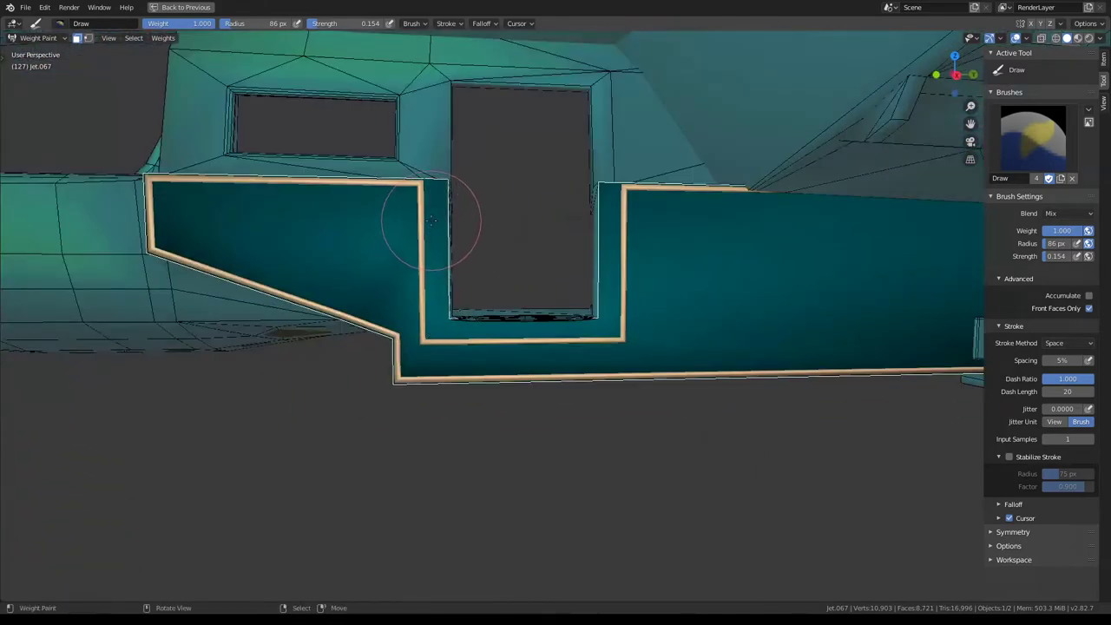
{"action": "scroll", "coordinate": [430, 220], "scroll_direction": "up", "scroll_amount": 4}
Fill the masked wall panel with Ctrl+X, trying weights of 1, 0 and 0.353
{"action": "mouse_move", "coordinate": [352, 338]}
{"action": "middle_mouse_down"}
{"action": "mouse_move", "coordinate": [419, 293]}
{"action": "mouse_move", "coordinate": [573, 325]}
{"action": "middle_mouse_up"}
{"action": "key", "text": "ctrl+x"}
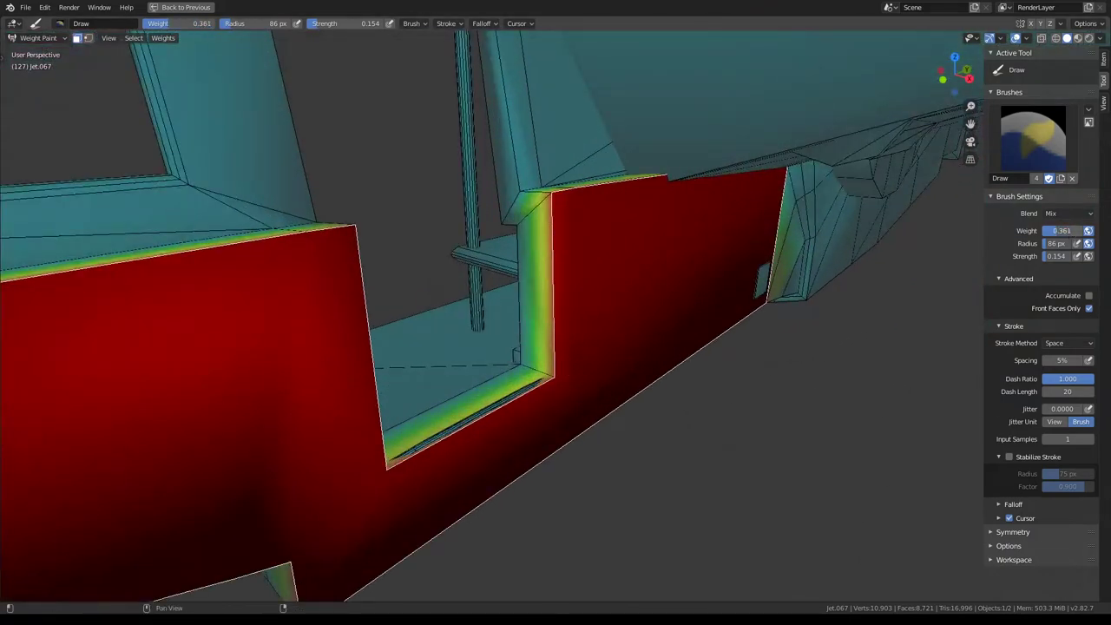
{"action": "key", "text": "BackSpace"}
{"action": "key", "text": "ctrl+x"}
{"action": "mouse_move", "coordinate": [1050, 230]}
{"action": "left_mouse_down"}
{"action": "mouse_move", "coordinate": [1088, 242]}
{"action": "mouse_move", "coordinate": [1076, 231]}
{"action": "left_mouse_up"}
{"action": "key", "text": "ctrl+x"}
{"action": "key", "text": "ctrl+x"}
{"action": "key", "text": "ctrl+x"}
{"action": "key", "text": "ctrl+x"}
{"action": "key", "text": "ctrl+x"}
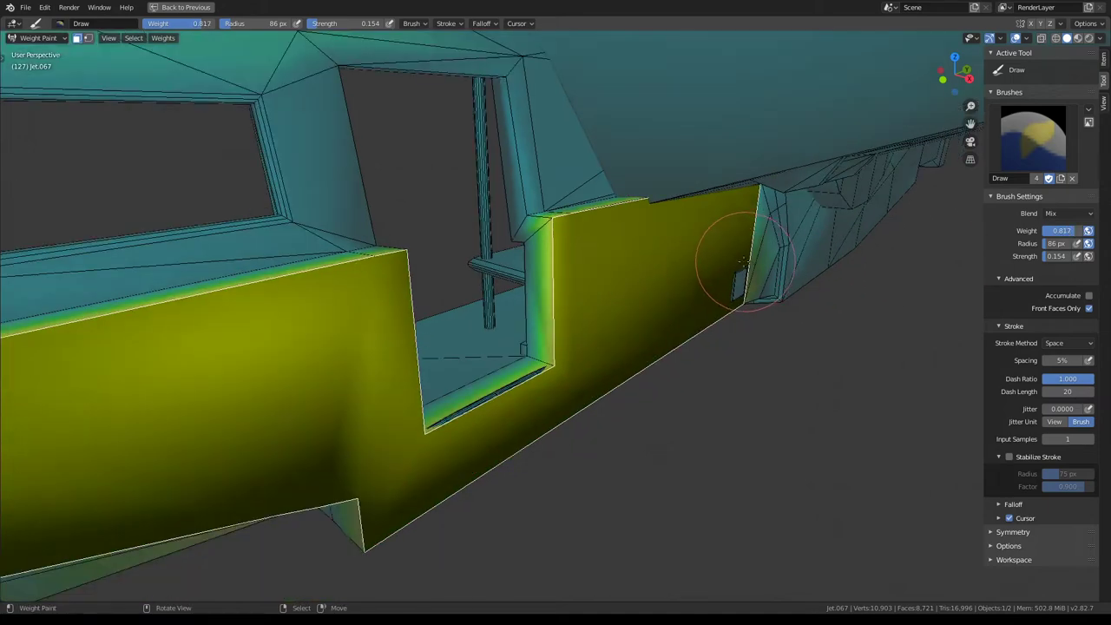
Refill the wall panel at weight 0.817 and return to Object Mode
{"action": "mouse_move", "coordinate": [744, 261]}
{"action": "middle_mouse_down"}
{"action": "mouse_move", "coordinate": [560, 211]}
{"action": "mouse_move", "coordinate": [619, 313]}
{"action": "mouse_move", "coordinate": [457, 344]}
{"action": "middle_mouse_up"}
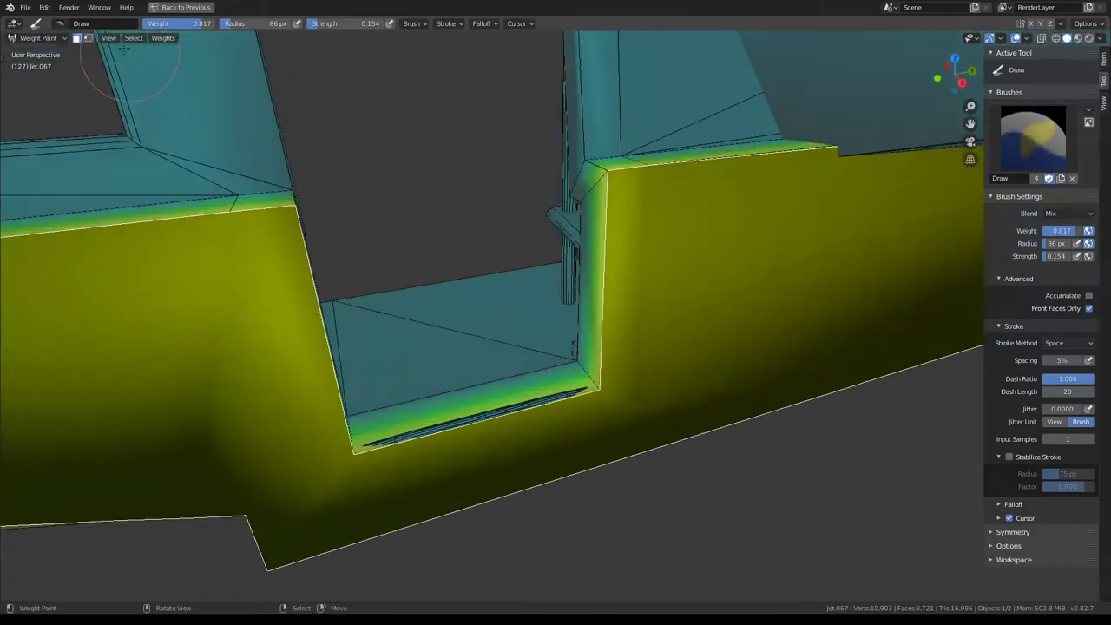
{"action": "left_click", "coordinate": [39, 38]}
{"action": "left_click", "coordinate": [43, 50]}
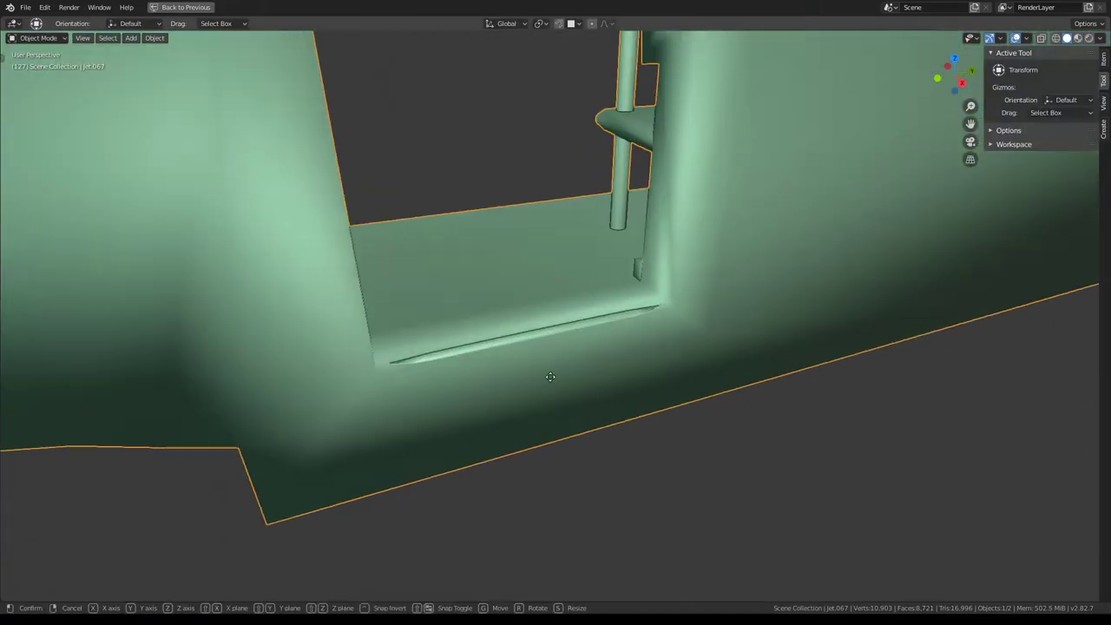
Nudge the wall piece, then delete its thin sill geometry in Edit Mode
{"action": "key", "text": "g"}
{"action": "left_click", "coordinate": [549, 336]}
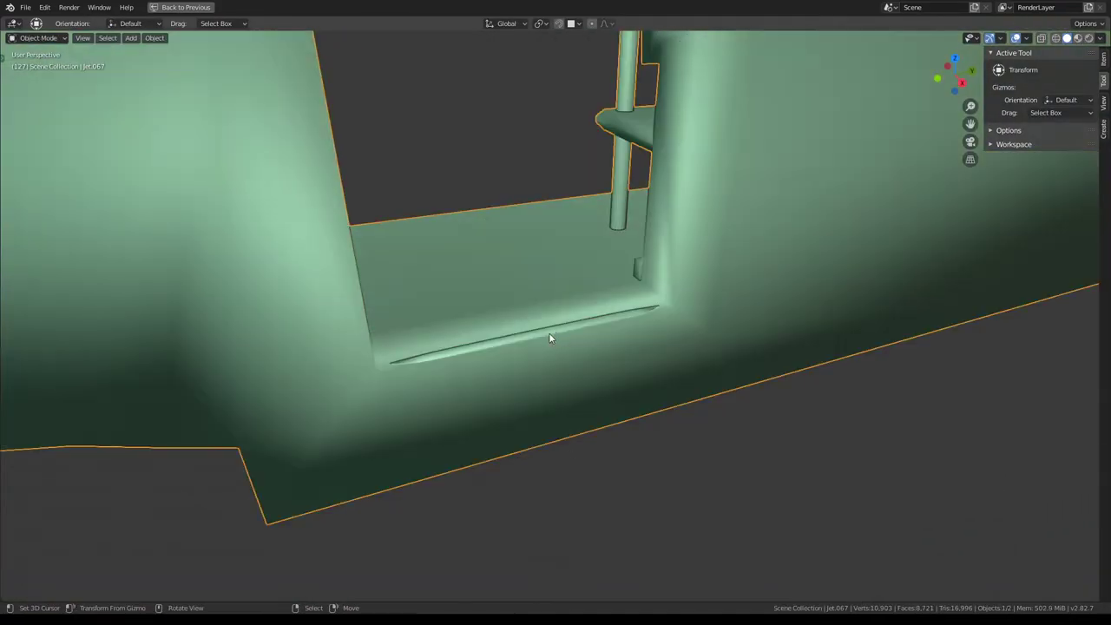
{"action": "key", "text": "Tab"}
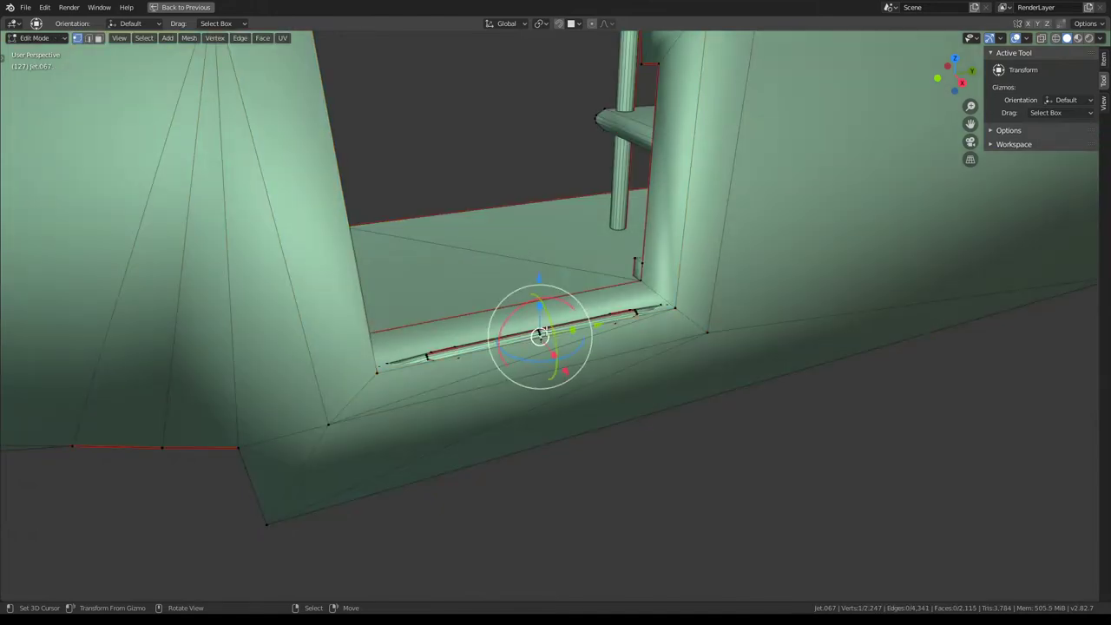
{"action": "key", "text": "l"}
{"action": "key", "text": "x"}
{"action": "left_click", "coordinate": [684, 302]}
{"action": "key", "text": "Tab"}
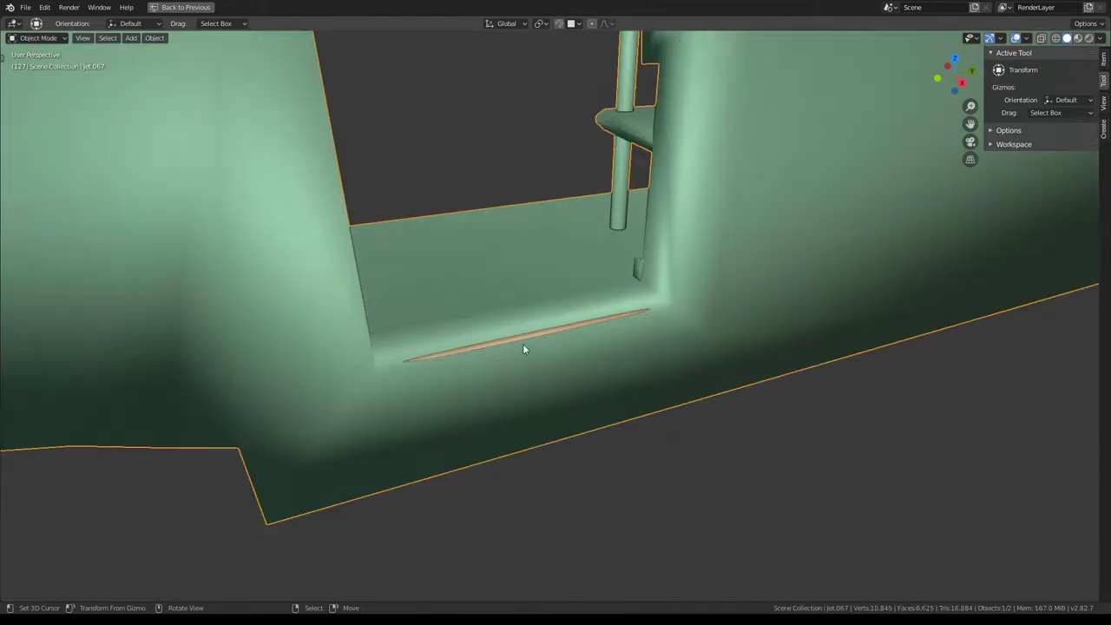
Isolate the jet part in local view, then select and frame the sill rod
{"action": "middle_click_drag", "start_coordinate": [521, 339], "coordinate": [553, 319]}
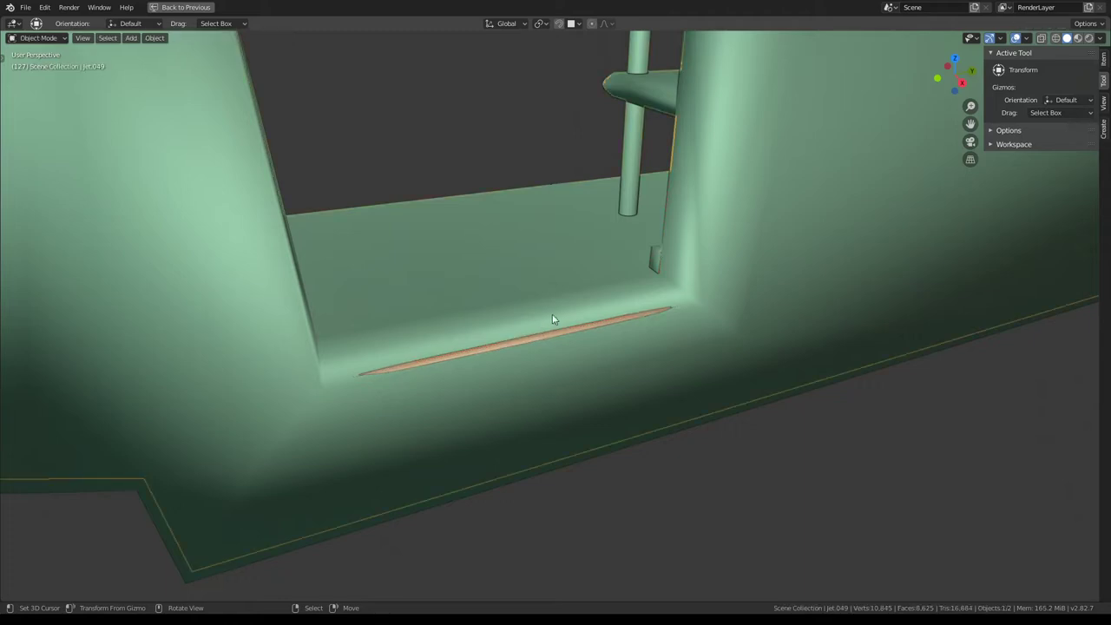
{"action": "key", "text": "KP_Divide"}
{"action": "key", "text": "Tab"}
{"action": "key", "text": "alt+a"}
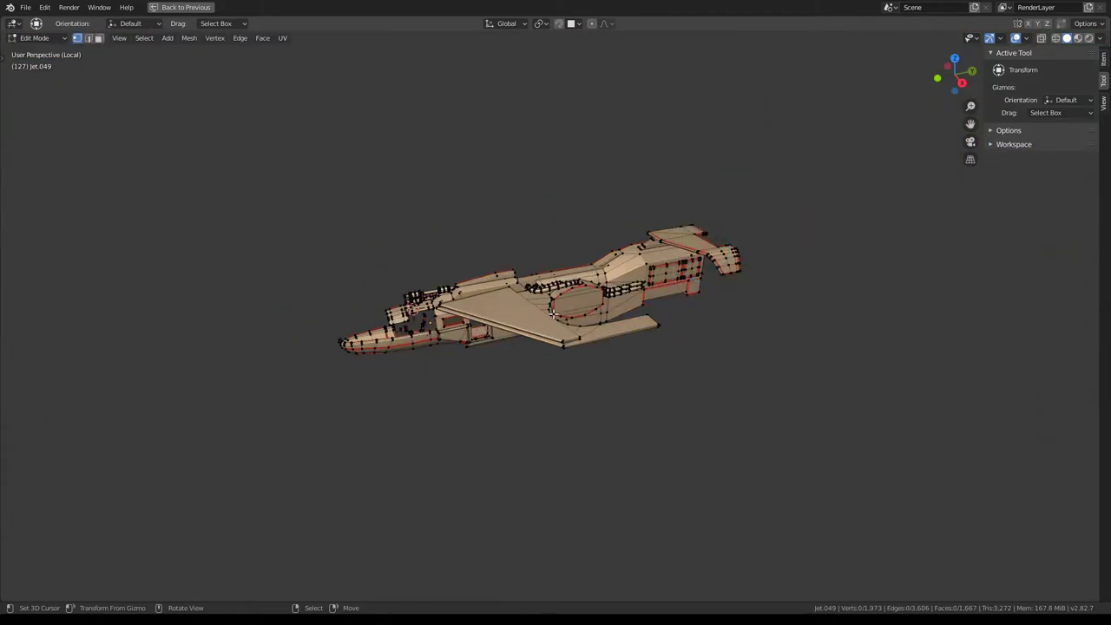
{"action": "left_click", "coordinate": [472, 334]}
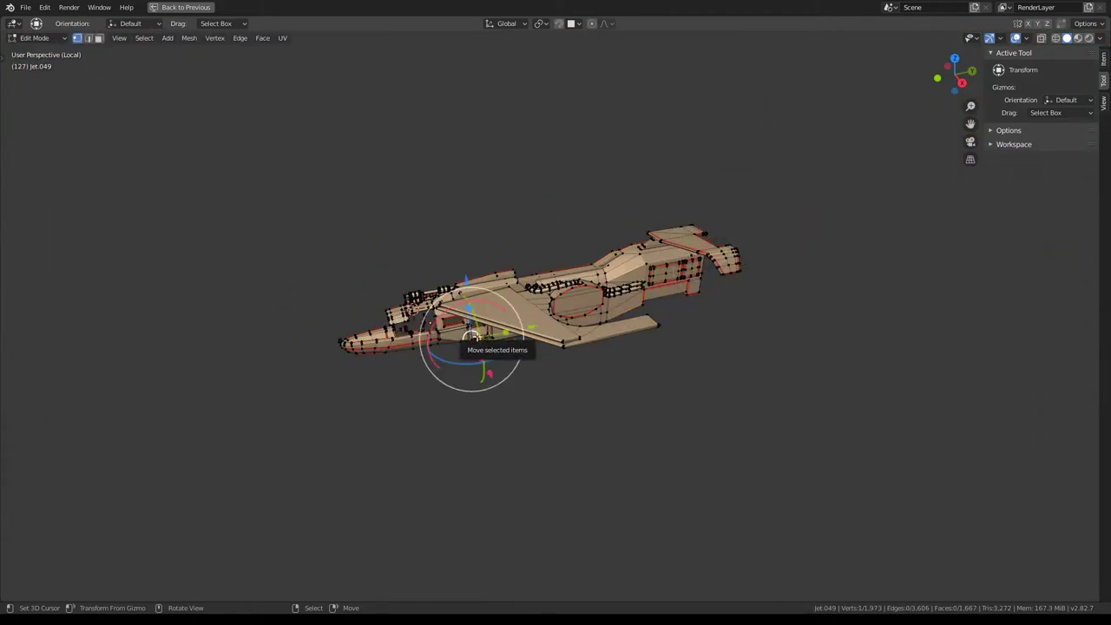
{"action": "key", "text": "KP_Decimal"}
{"action": "scroll", "coordinate": [490, 298], "scroll_direction": "down", "scroll_amount": 4}
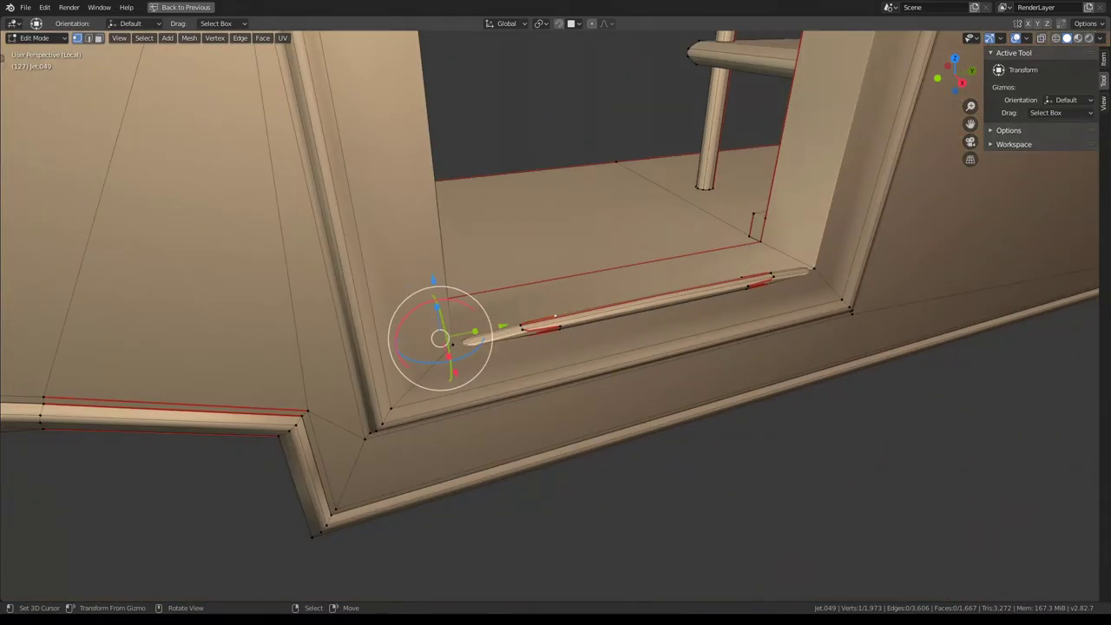
Convert the rod's end face ring to boundary edges and set their Mean Crease to 1
{"action": "left_click", "coordinate": [102, 38]}
{"action": "left_click", "coordinate": [626, 314], "text": "alt"}
{"action": "key", "text": "q"}
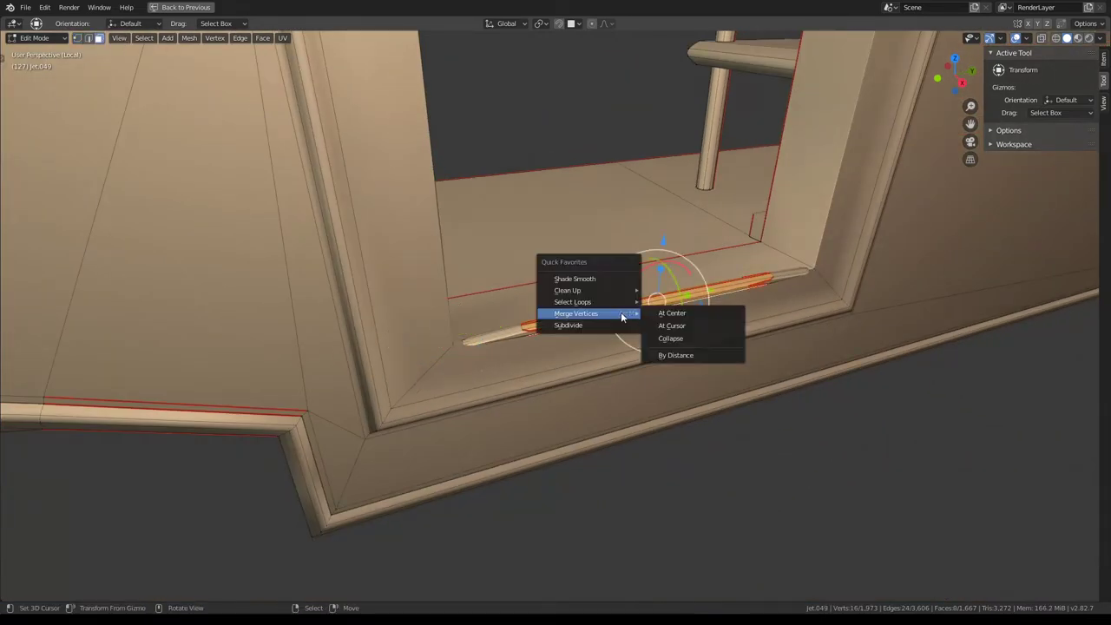
{"action": "mouse_move", "coordinate": [590, 290]}
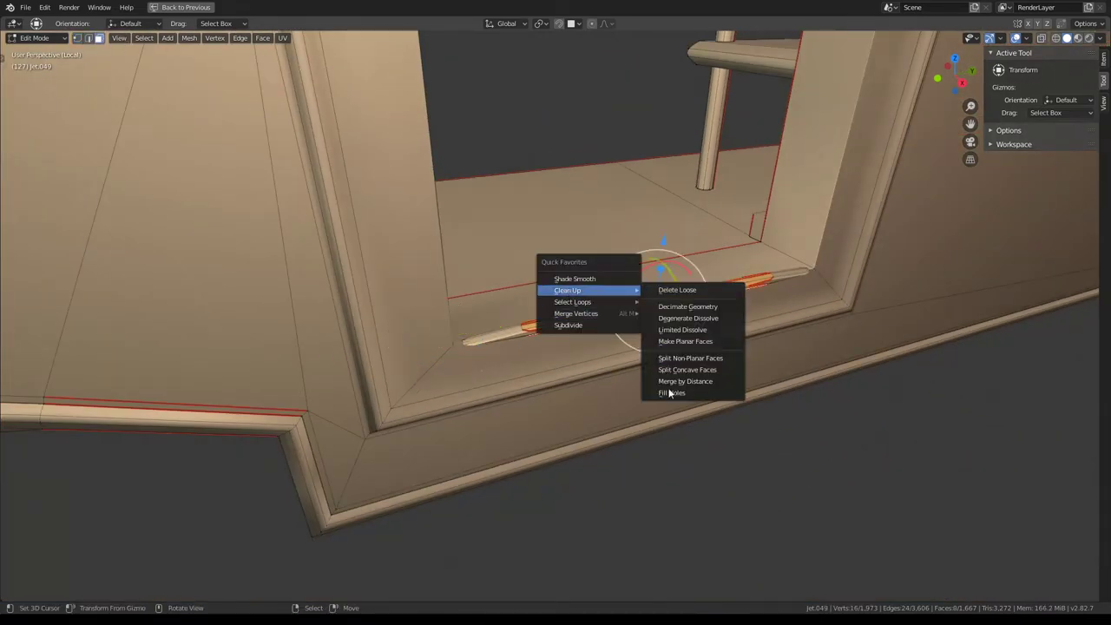
{"action": "left_click", "coordinate": [676, 340]}
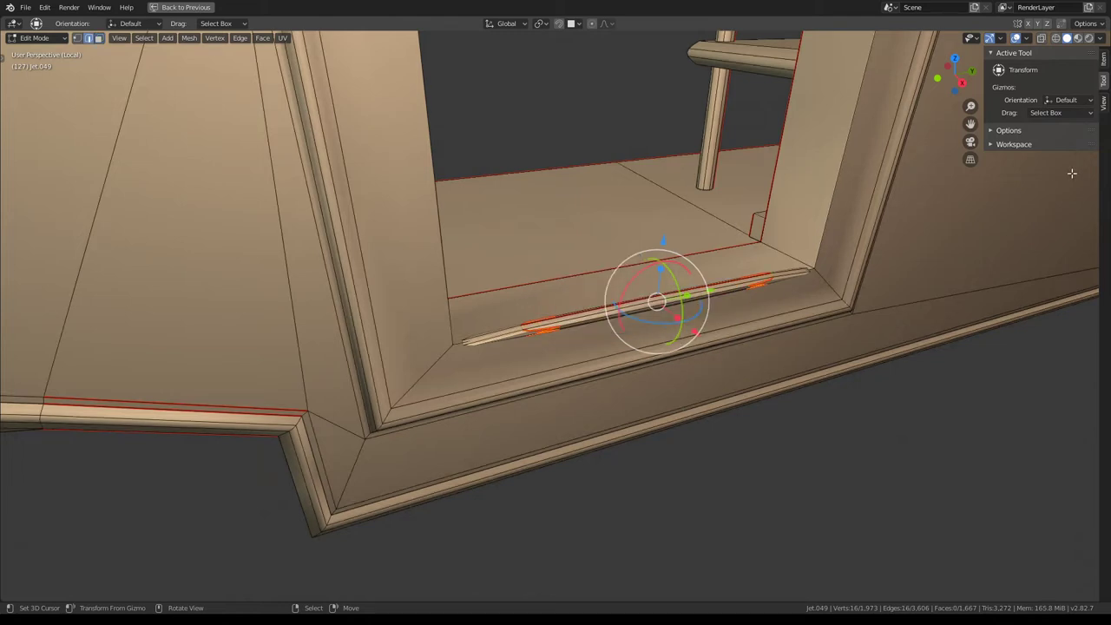
{"action": "left_click", "coordinate": [1102, 65]}
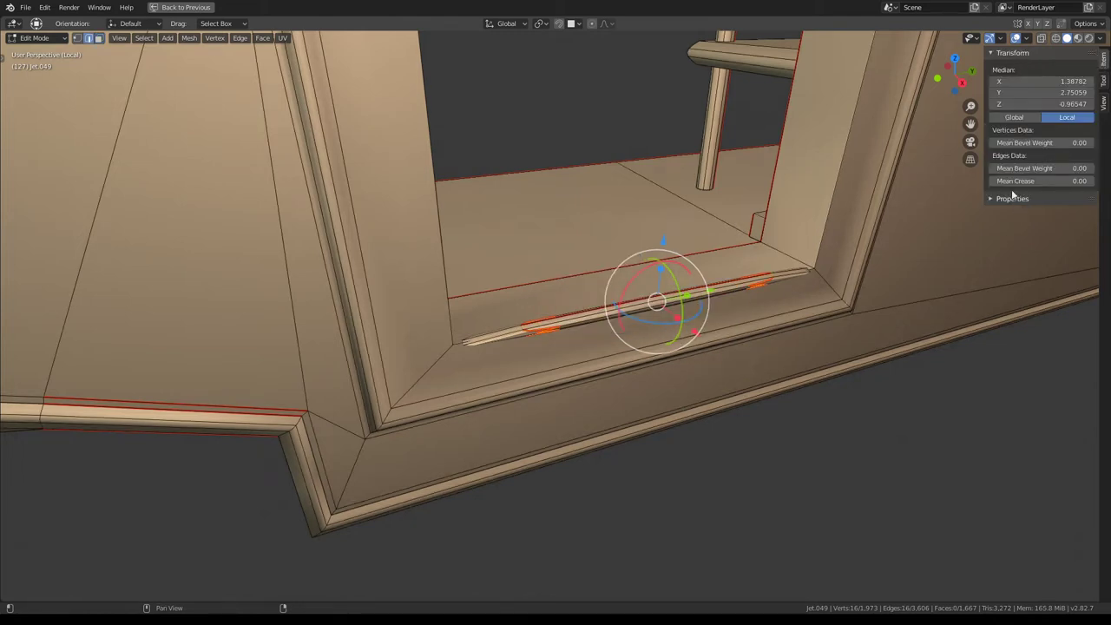
{"action": "left_click_drag", "start_coordinate": [1041, 180], "coordinate": [1092, 180]}
{"action": "mouse_move", "coordinate": [486, 278]}
{"action": "middle_mouse_down"}
{"action": "mouse_move", "coordinate": [568, 260]}
{"action": "mouse_move", "coordinate": [544, 254]}
{"action": "middle_mouse_up"}
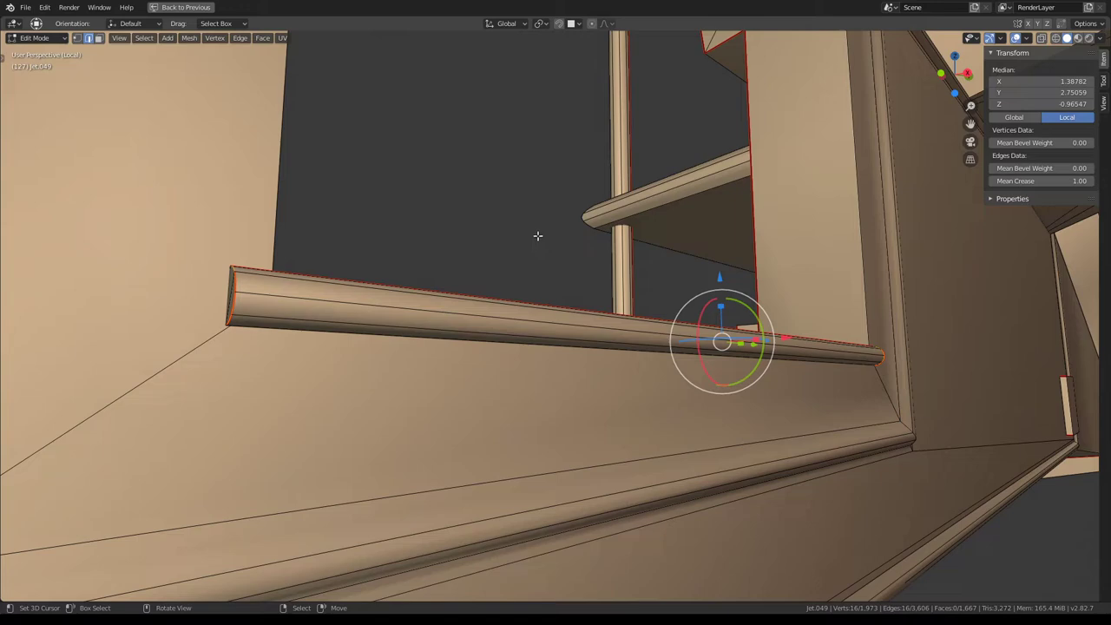
Duplicate the whole rod in place and separate the copy into its own object
{"action": "left_click", "coordinate": [539, 313]}
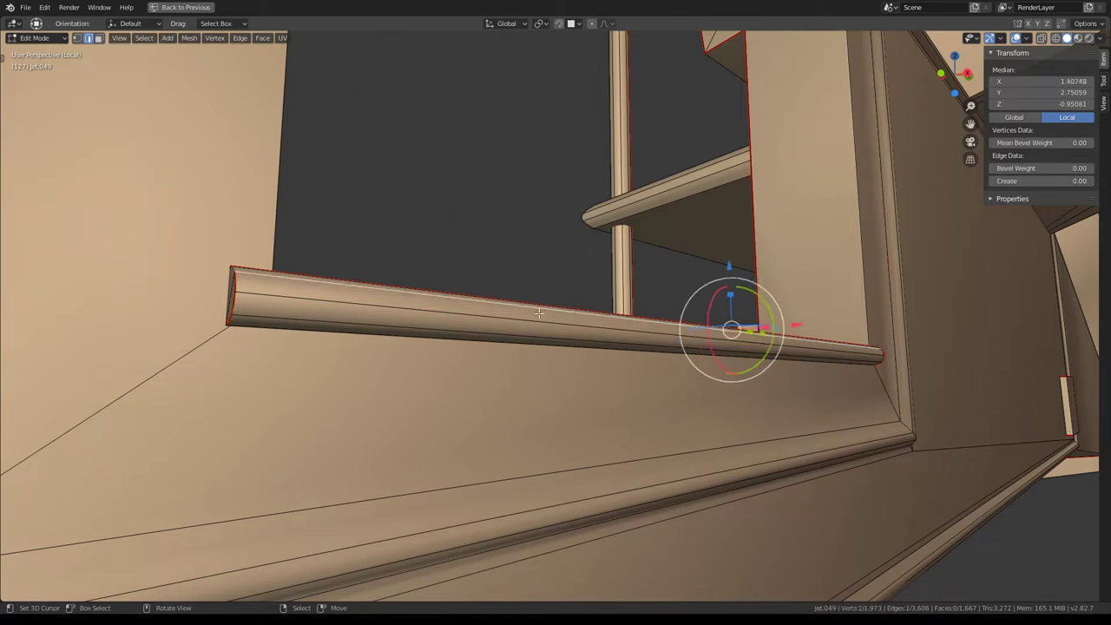
{"action": "key", "text": "ctrl+l"}
{"action": "middle_click_drag", "start_coordinate": [656, 363], "coordinate": [661, 371]}
{"action": "key", "text": "shift+d"}
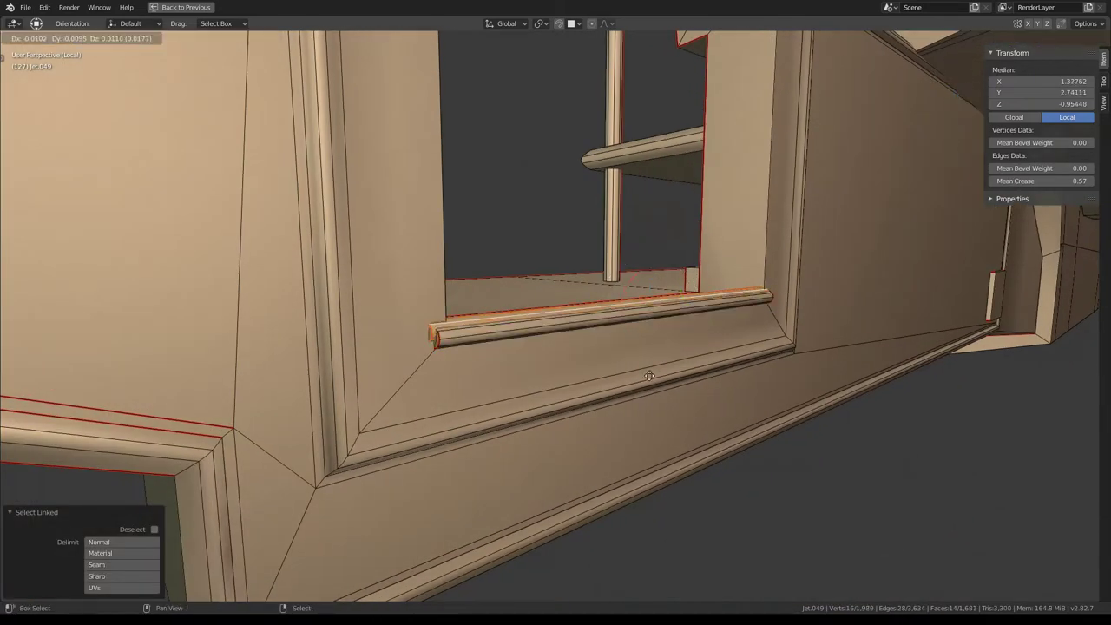
{"action": "key", "text": "Escape"}
{"action": "key", "text": "p"}
{"action": "left_click", "coordinate": [642, 370]}
Select the separated rod, remove it from local view, and exit local view
{"action": "key", "text": "Tab"}
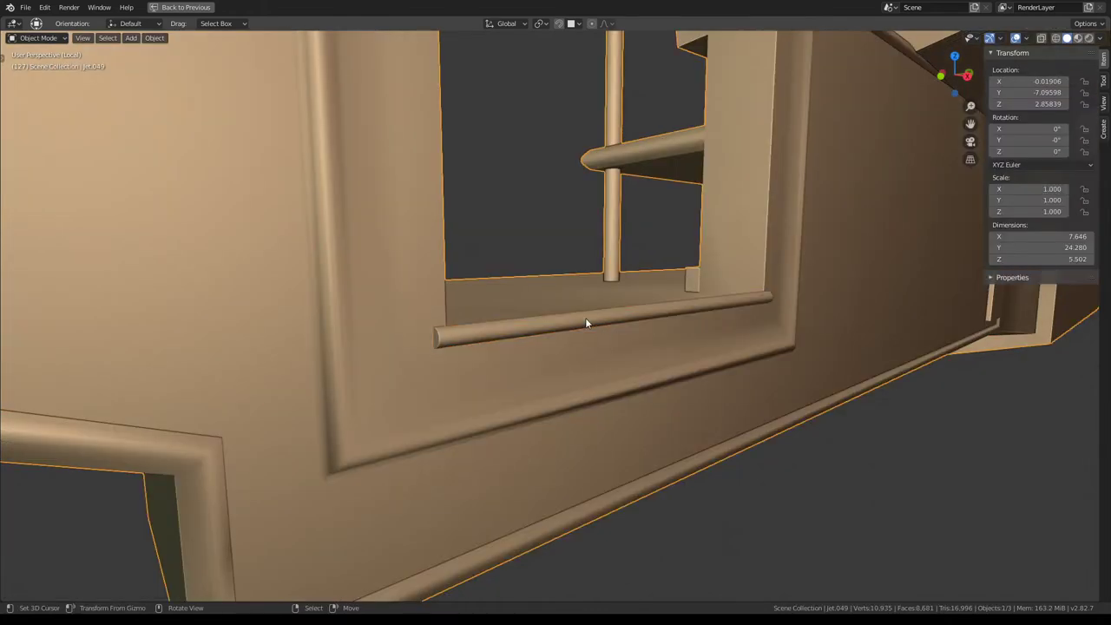
{"action": "left_click", "coordinate": [585, 322]}
{"action": "key", "text": "m"}
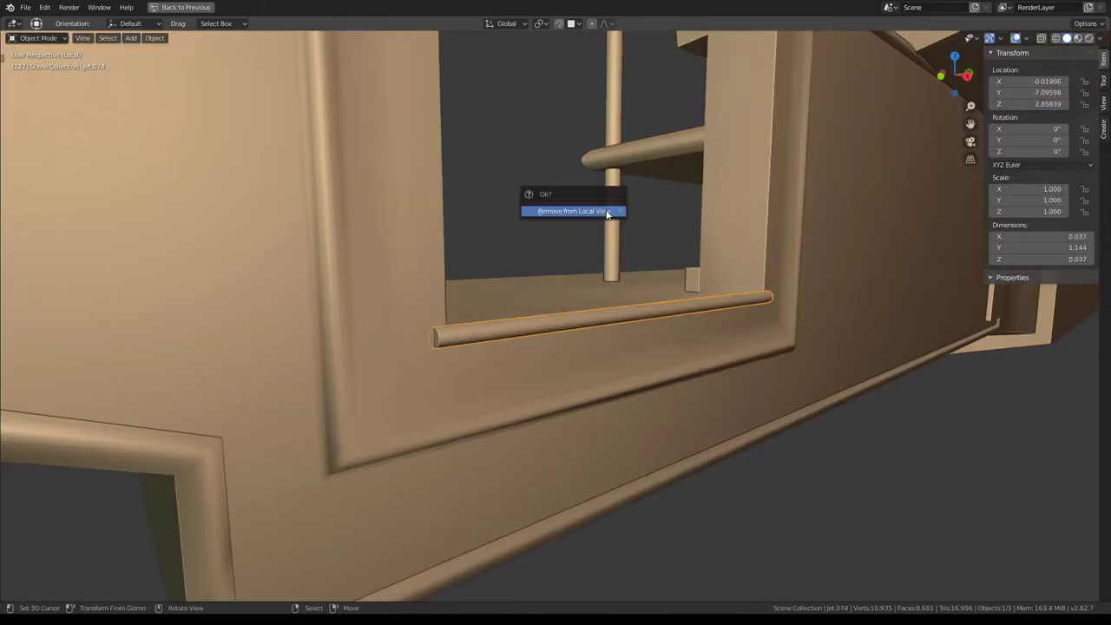
{"action": "left_click", "coordinate": [608, 213]}
{"action": "key", "text": "KP_Divide"}
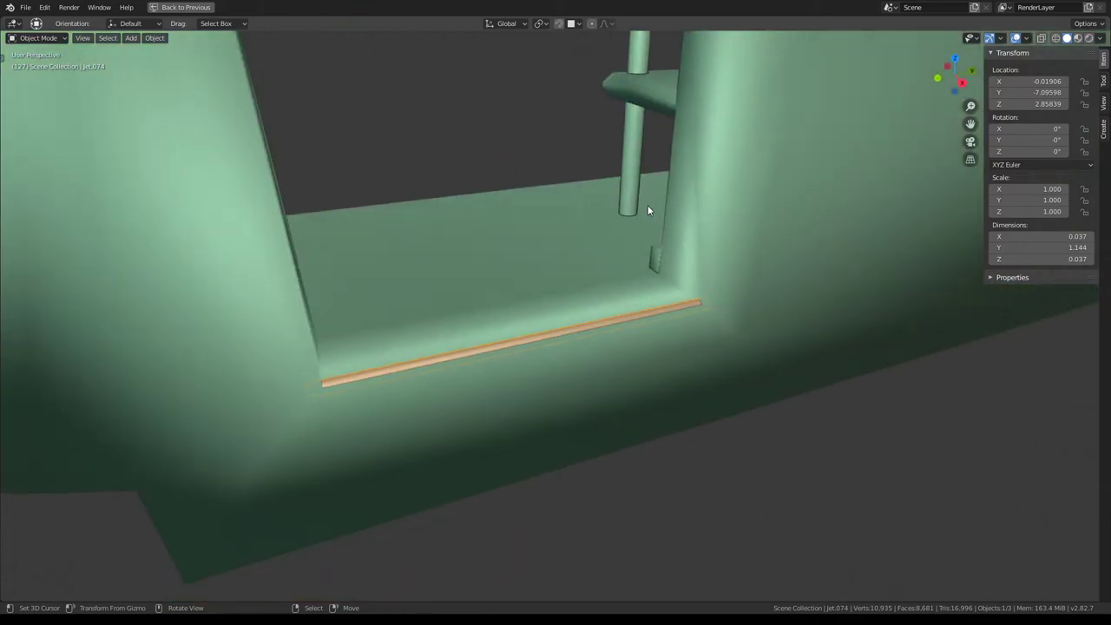
Move the separated rod into the Low-Poly_Parts collection
{"action": "key", "text": "m"}
{"action": "left_click", "coordinate": [649, 207]}
{"action": "middle_click_drag", "start_coordinate": [346, 341], "coordinate": [434, 359]}
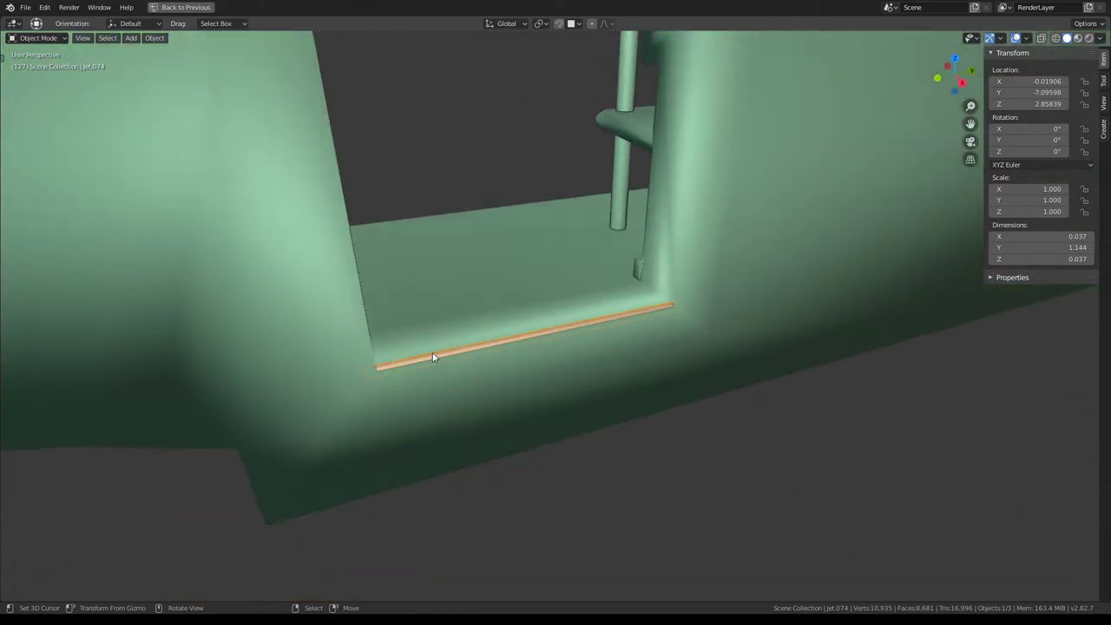
{"action": "key", "text": "g"}
{"action": "right_click", "coordinate": [453, 275]}
{"action": "scroll", "coordinate": [460, 280], "scroll_direction": "down", "scroll_amount": 5}
{"action": "middle_click_drag", "start_coordinate": [468, 282], "coordinate": [498, 286]}
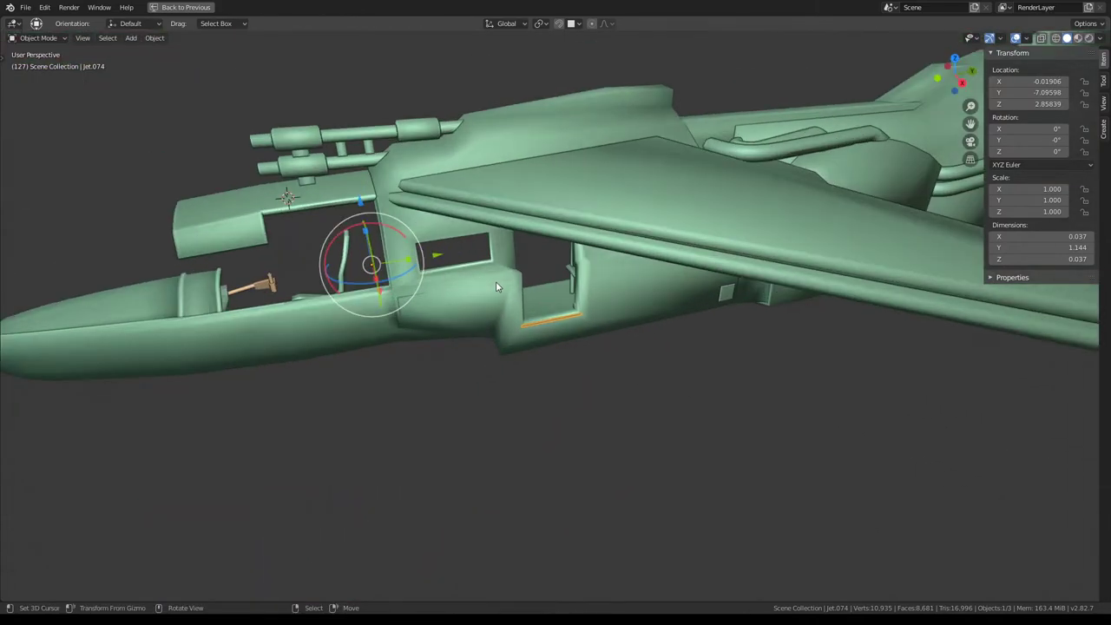
{"action": "key", "text": "m"}
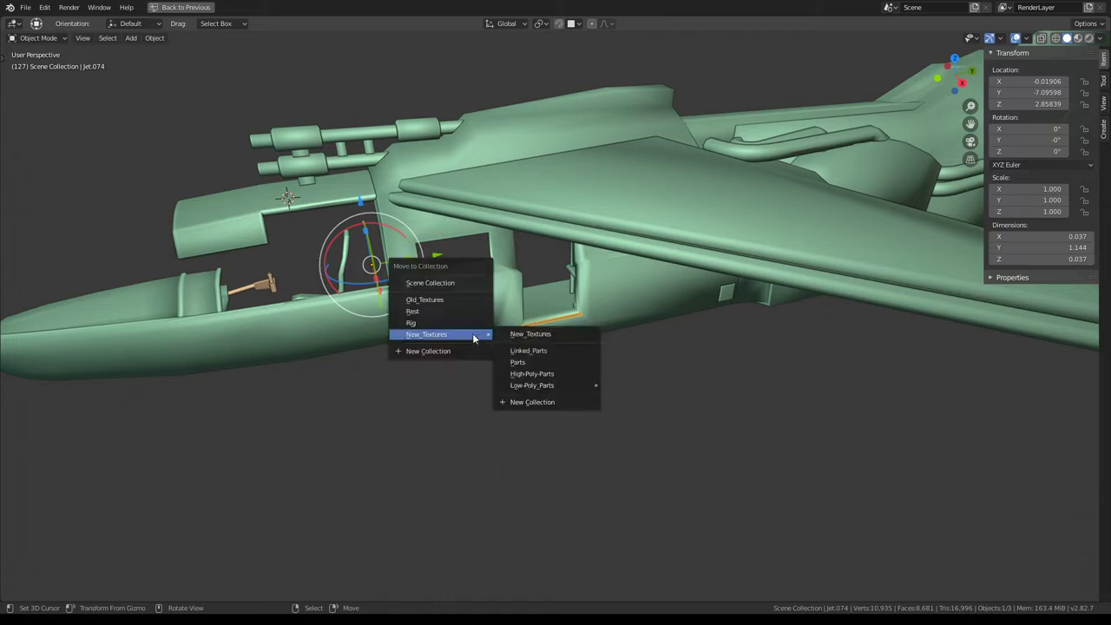
{"action": "mouse_move", "coordinate": [532, 385]}
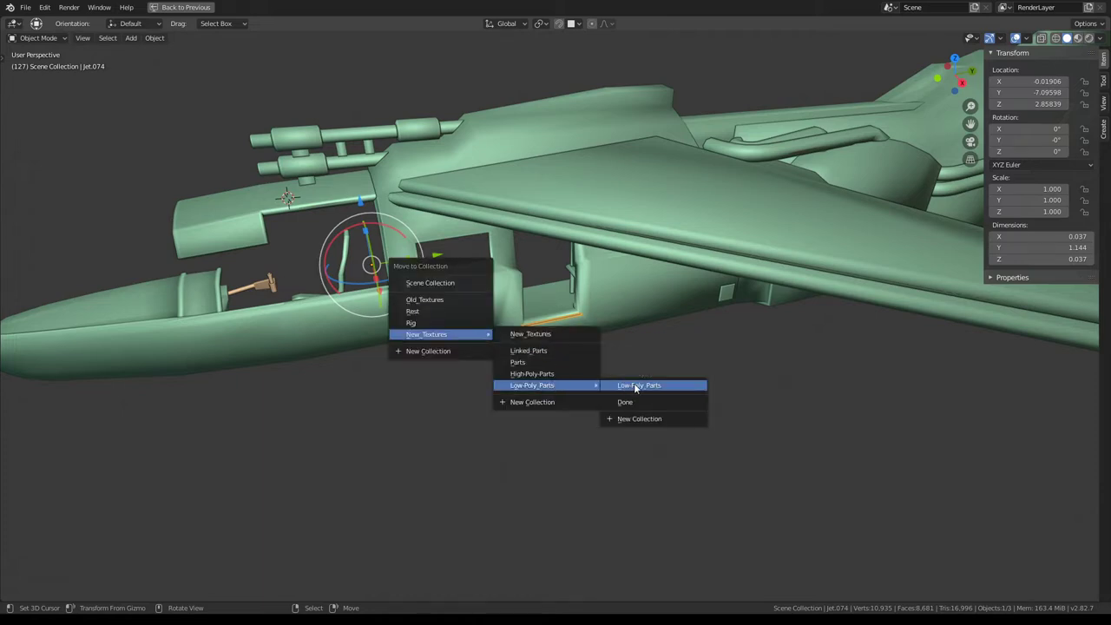
{"action": "left_click", "coordinate": [636, 388]}
Orbit to the cockpit and hide the nose cover and orange canopy to see inside
{"action": "scroll", "coordinate": [544, 347], "scroll_direction": "up", "scroll_amount": 2}
{"action": "scroll", "coordinate": [560, 346], "scroll_direction": "up", "scroll_amount": 3}
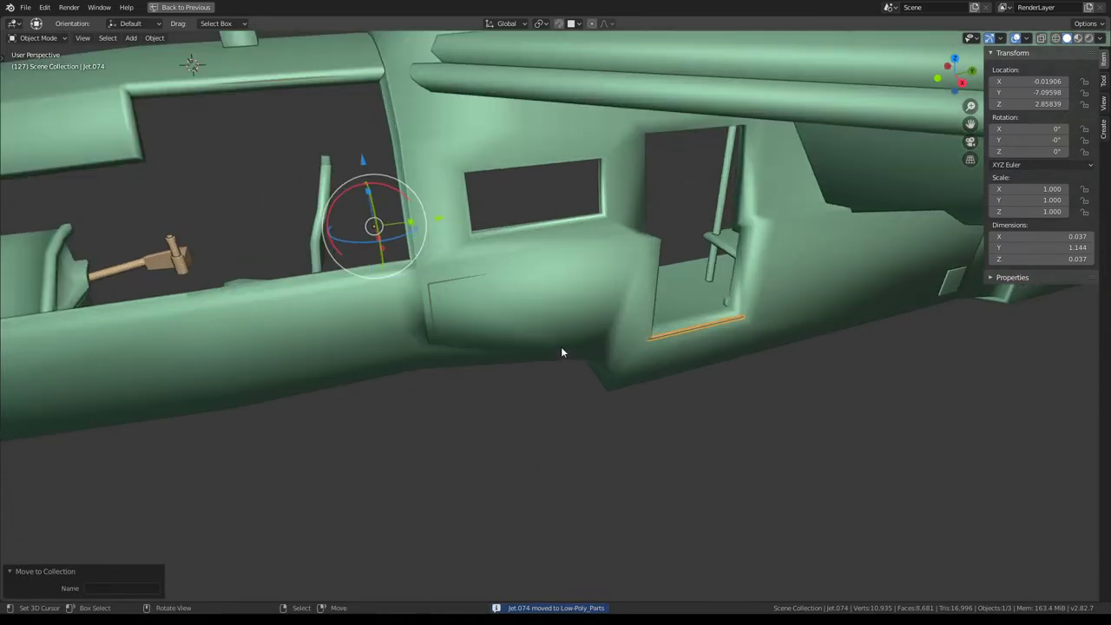
{"action": "left_click", "coordinate": [191, 249]}
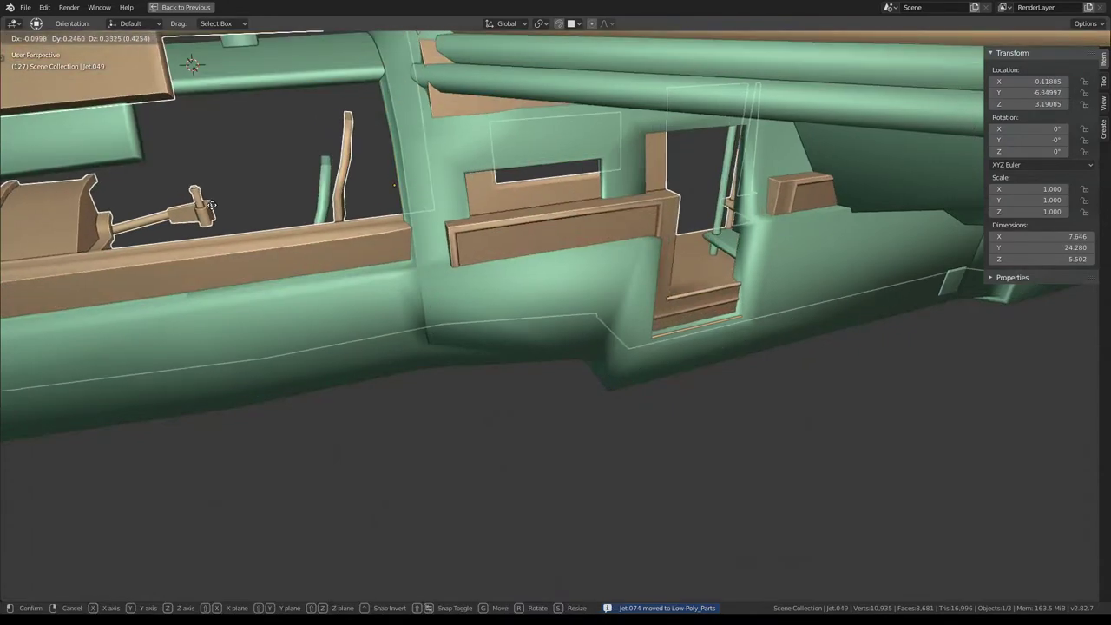
{"action": "scroll", "coordinate": [413, 253], "scroll_direction": "up", "scroll_amount": 2}
{"action": "mouse_move", "coordinate": [413, 252]}
{"action": "middle_mouse_down"}
{"action": "mouse_move", "coordinate": [591, 238]}
{"action": "mouse_move", "coordinate": [591, 307]}
{"action": "middle_mouse_up"}
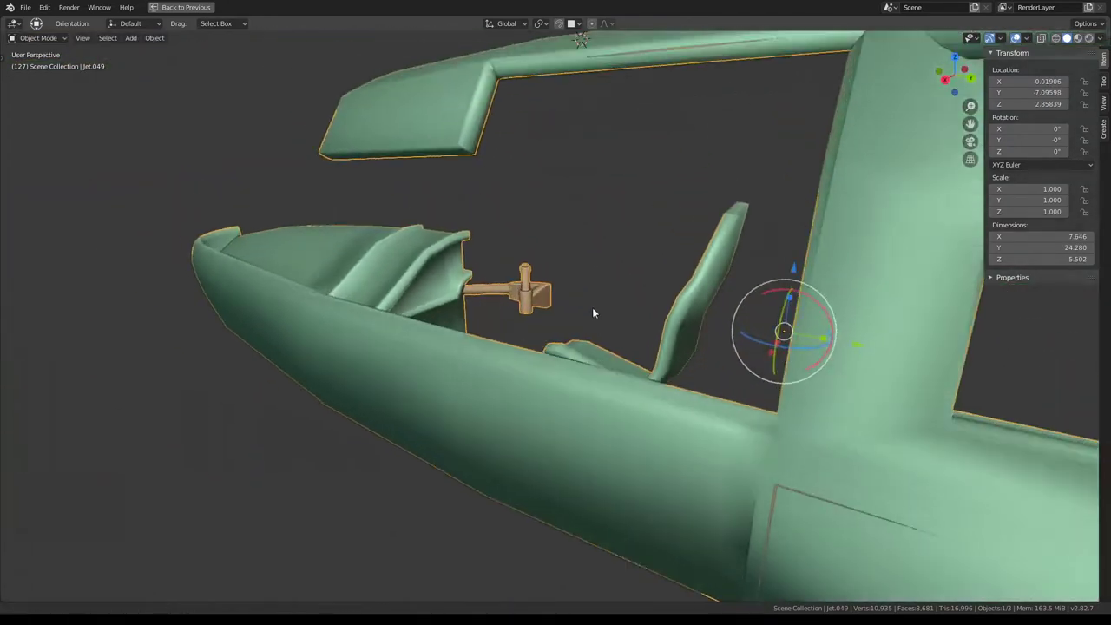
{"action": "scroll", "coordinate": [593, 309], "scroll_direction": "up", "scroll_amount": 3}
{"action": "scroll", "coordinate": [486, 256], "scroll_direction": "up", "scroll_amount": 2}
{"action": "scroll", "coordinate": [473, 253], "scroll_direction": "down", "scroll_amount": 4}
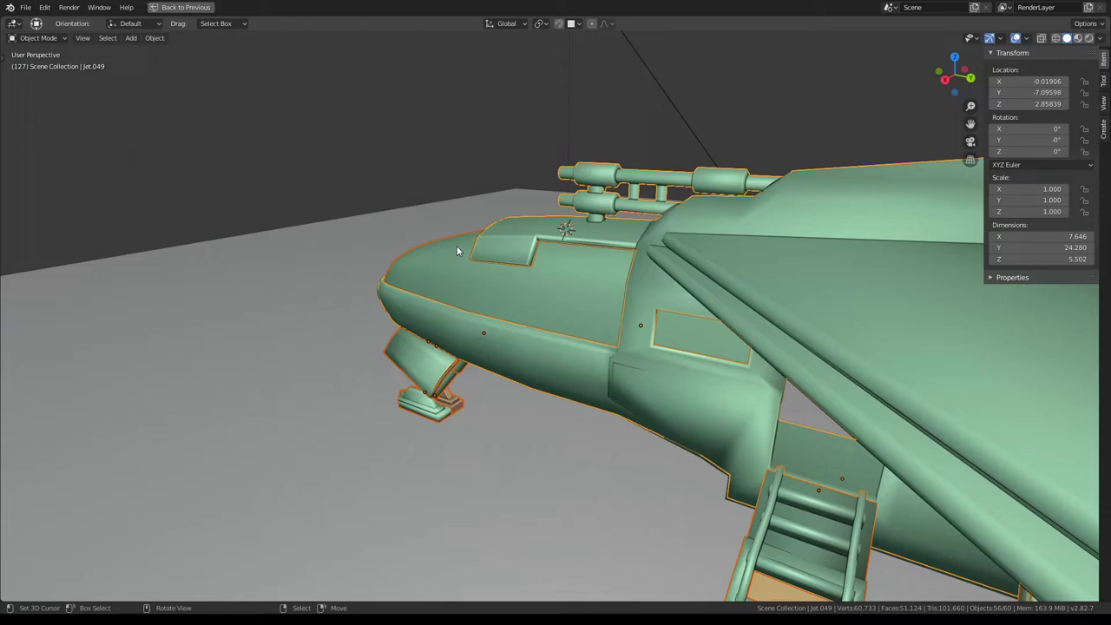
{"action": "left_click", "coordinate": [409, 251]}
{"action": "key", "text": "h"}
{"action": "scroll", "coordinate": [423, 247], "scroll_direction": "up", "scroll_amount": 3}
{"action": "left_click", "coordinate": [308, 247]}
{"action": "key", "text": "h"}
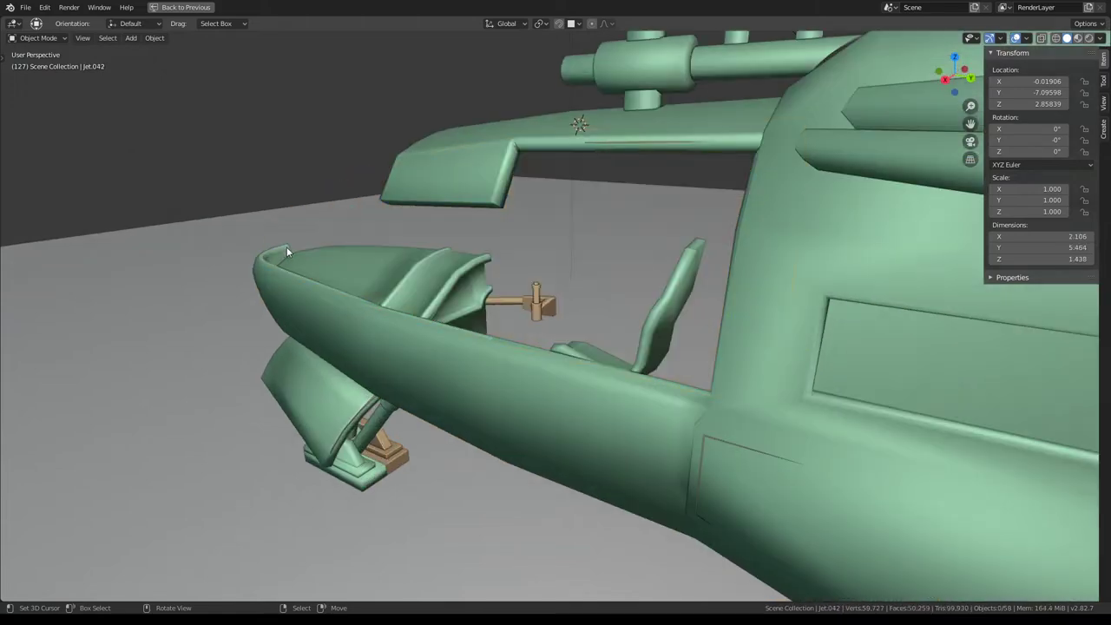
Select the jet's main body and restore the full Shading workspace layout
{"action": "middle_click_drag", "start_coordinate": [287, 247], "coordinate": [538, 249]}
{"action": "scroll", "coordinate": [555, 253], "scroll_direction": "down", "scroll_amount": 2}
{"action": "scroll", "coordinate": [565, 243], "scroll_direction": "up", "scroll_amount": 2}
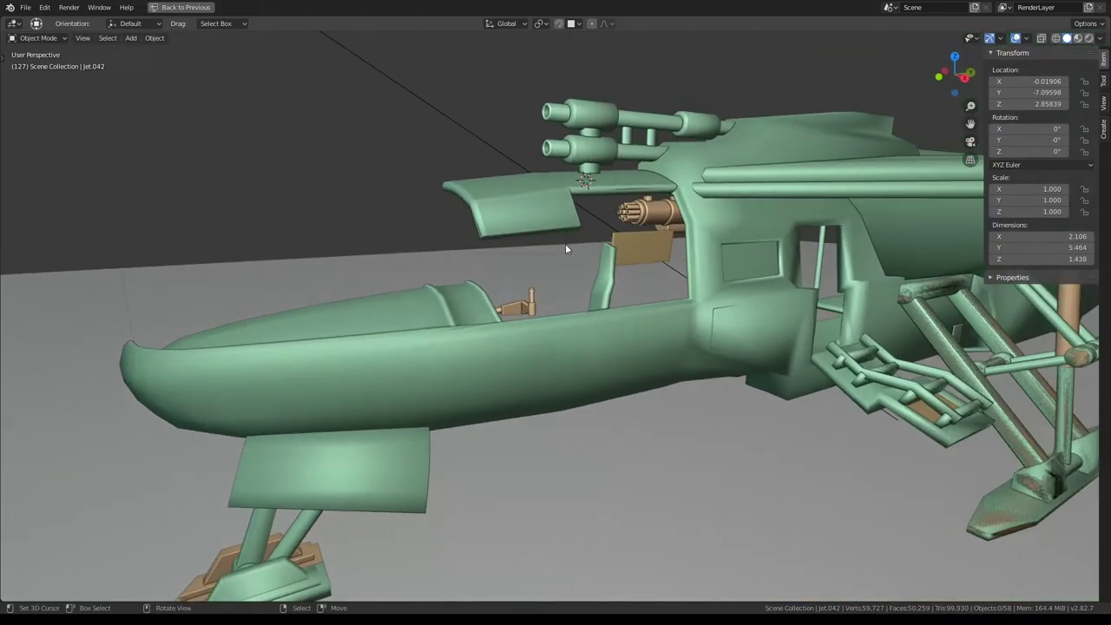
{"action": "left_click", "coordinate": [514, 305]}
{"action": "key", "text": "ctrl+space"}
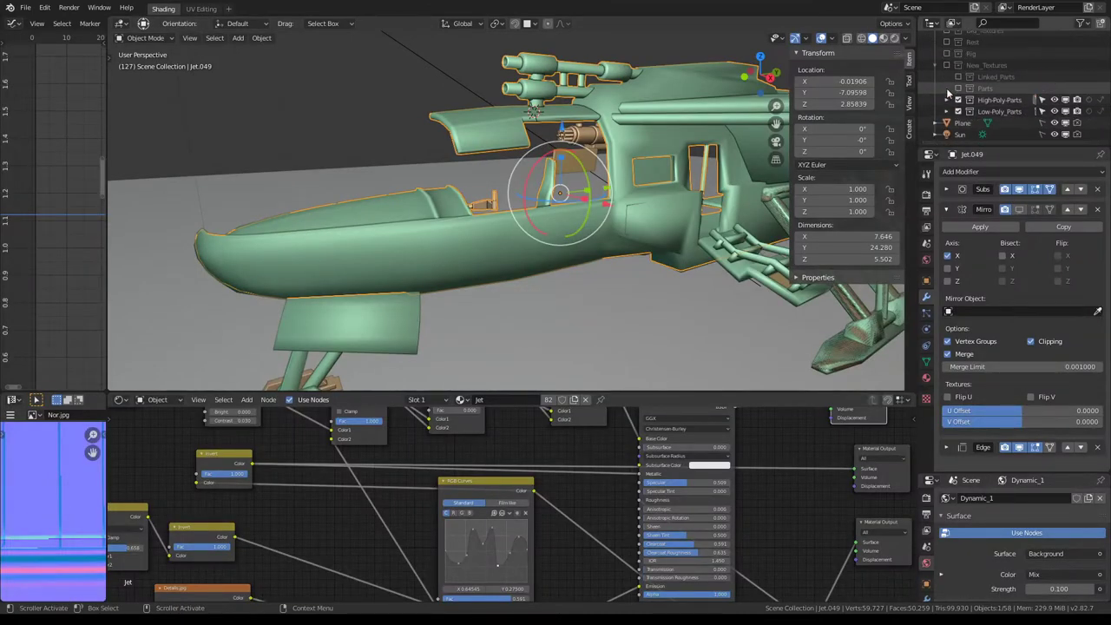
Toggle Outliner collections so Jet.074 shows alone, then make it active and frame it
{"action": "scroll", "coordinate": [972, 130], "scroll_direction": "up", "scroll_amount": 2}
{"action": "scroll", "coordinate": [975, 136], "scroll_direction": "down", "scroll_amount": 2}
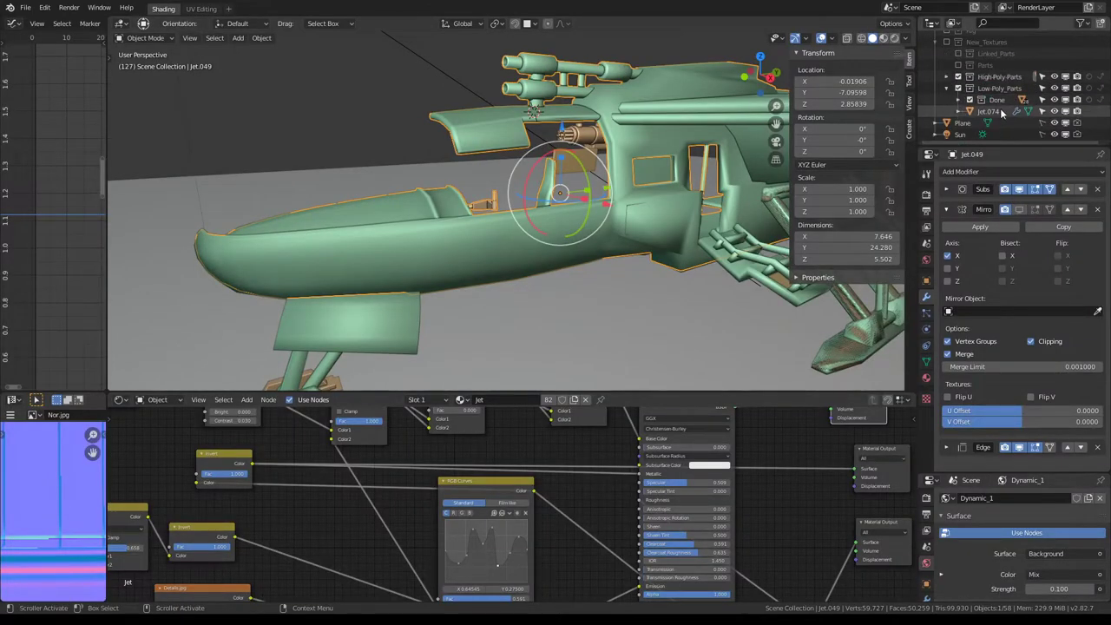
{"action": "left_click", "coordinate": [985, 111]}
{"action": "left_click", "coordinate": [958, 88]}
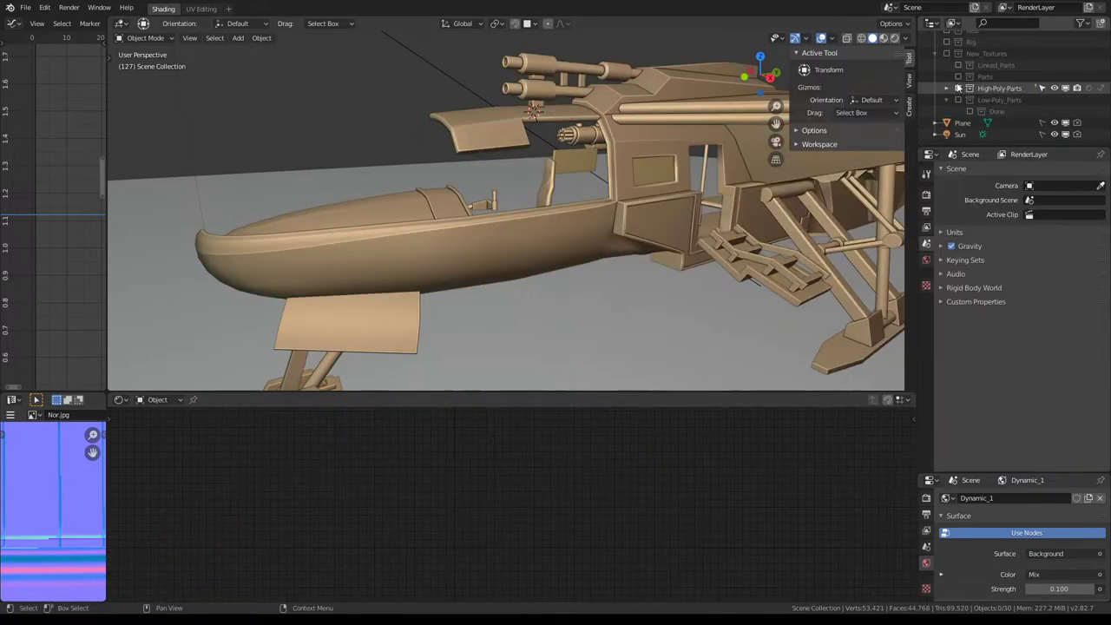
{"action": "left_click", "coordinate": [958, 88]}
{"action": "left_click", "coordinate": [969, 111]}
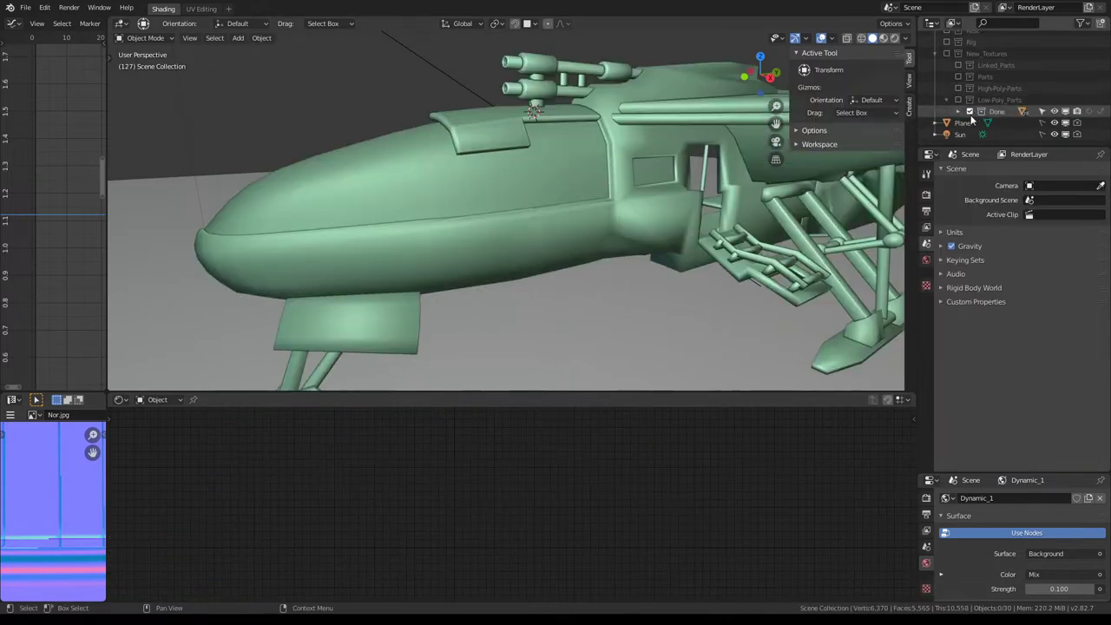
{"action": "scroll", "coordinate": [967, 112], "scroll_direction": "up", "scroll_amount": 2}
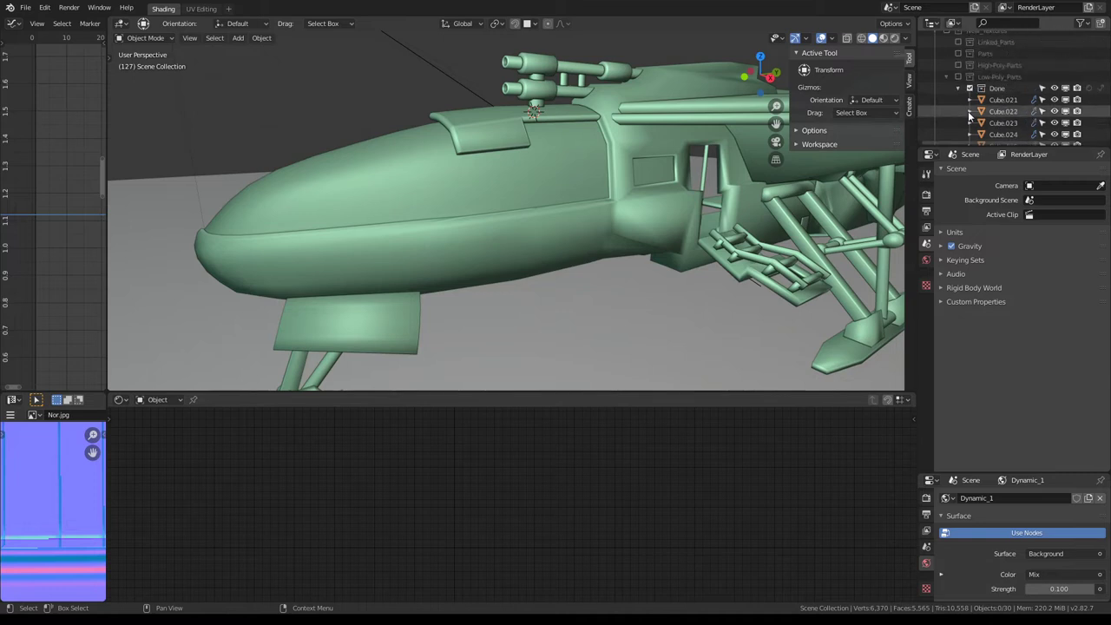
{"action": "left_click", "coordinate": [959, 84]}
{"action": "left_click", "coordinate": [958, 88]}
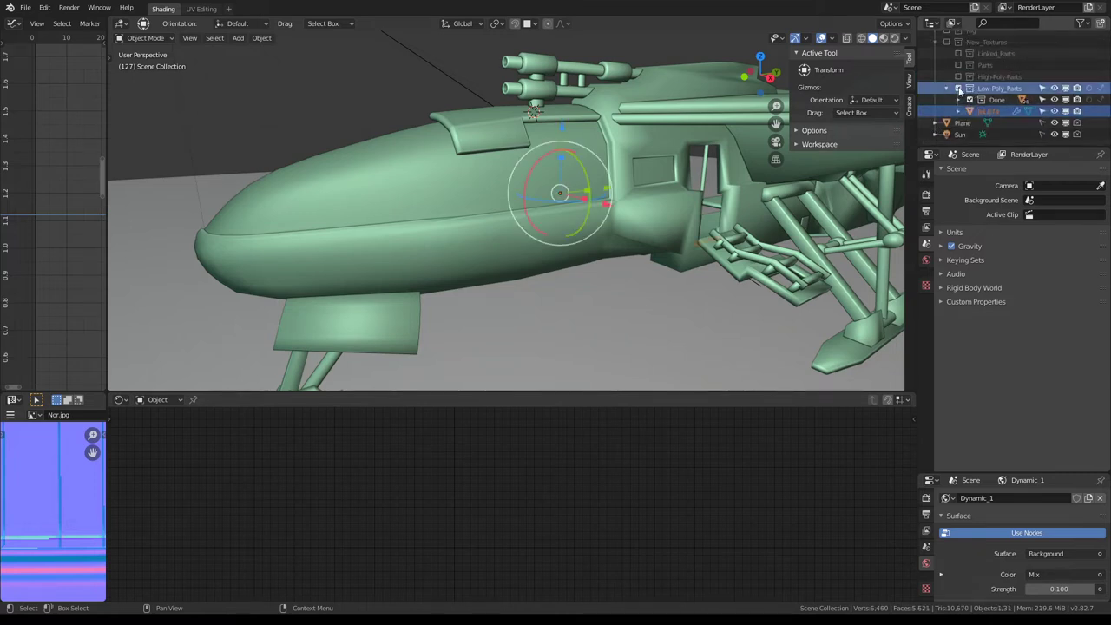
{"action": "left_click", "coordinate": [969, 100]}
{"action": "left_click", "coordinate": [715, 241]}
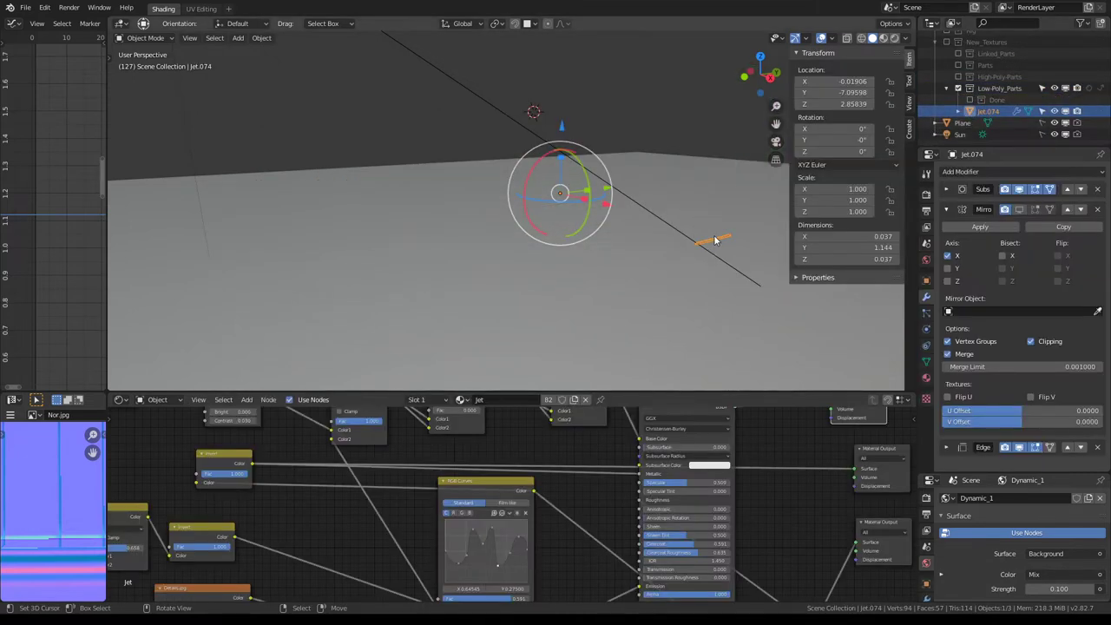
{"action": "key", "text": "KP_Decimal"}
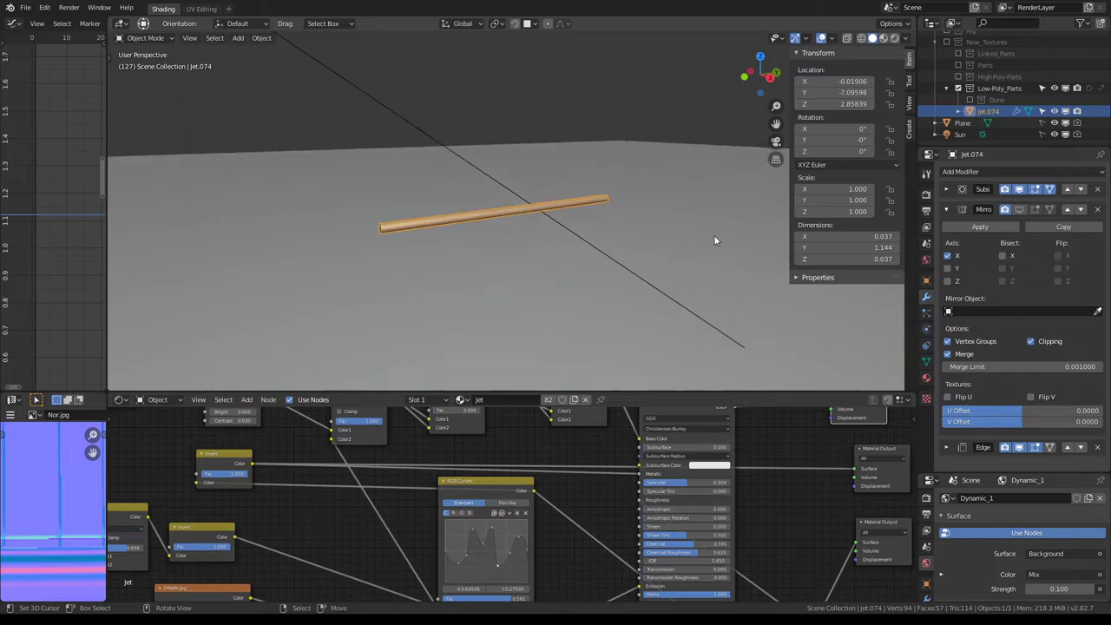
Remove the Jet material from Jet.074's slot and browse the material list
{"action": "left_click", "coordinate": [925, 378]}
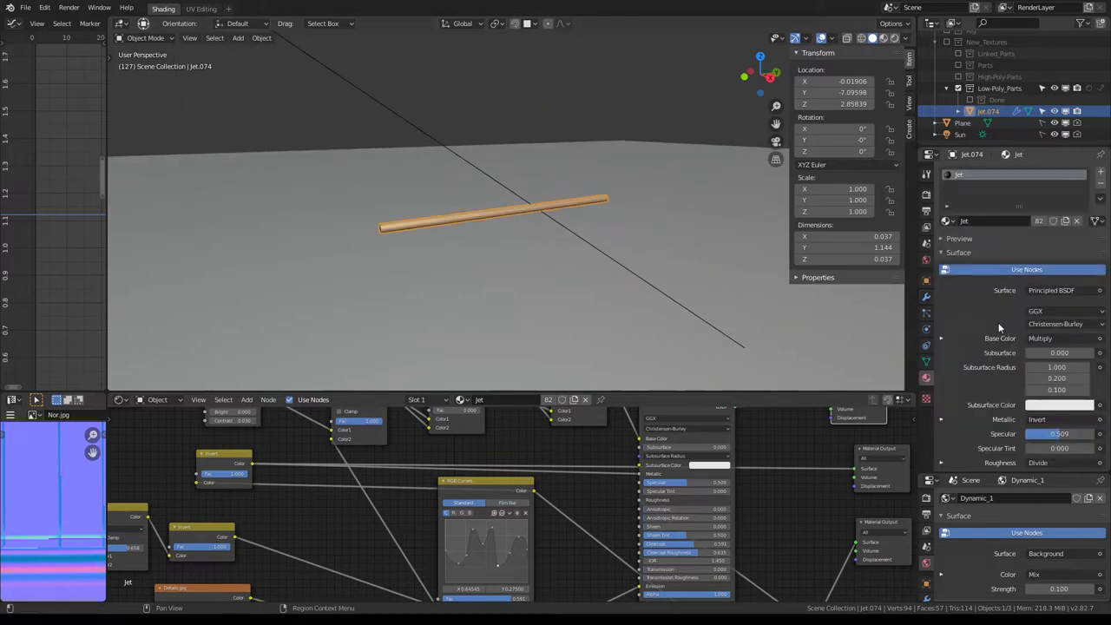
{"action": "left_click", "coordinate": [1101, 186]}
{"action": "left_click", "coordinate": [948, 221]}
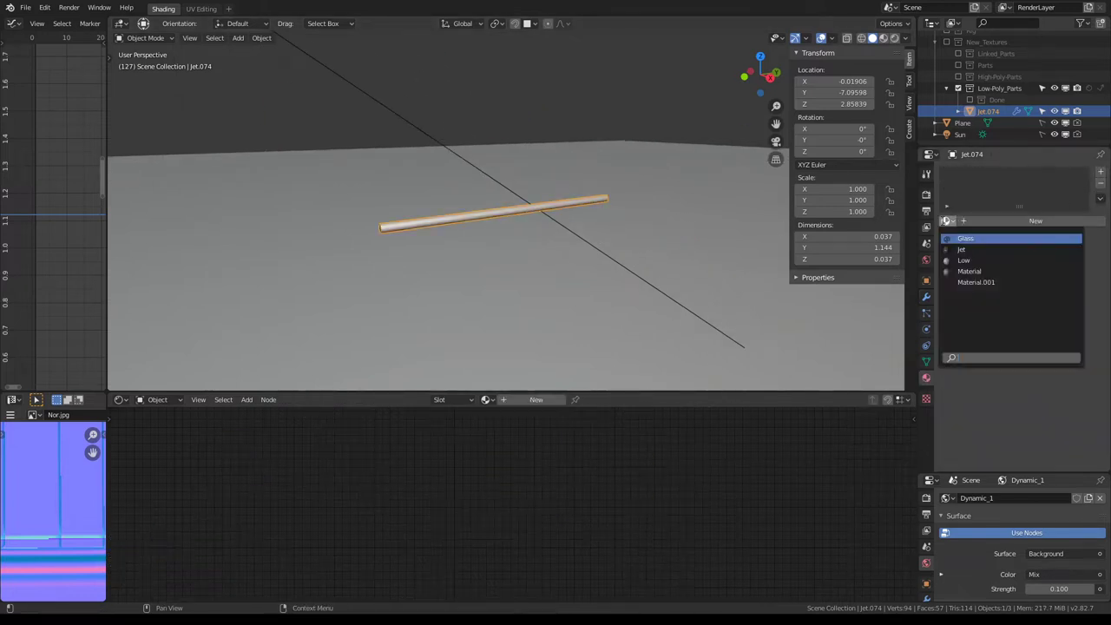
Assign the Low material to the Jet.074 rod
{"action": "left_click", "coordinate": [963, 260]}
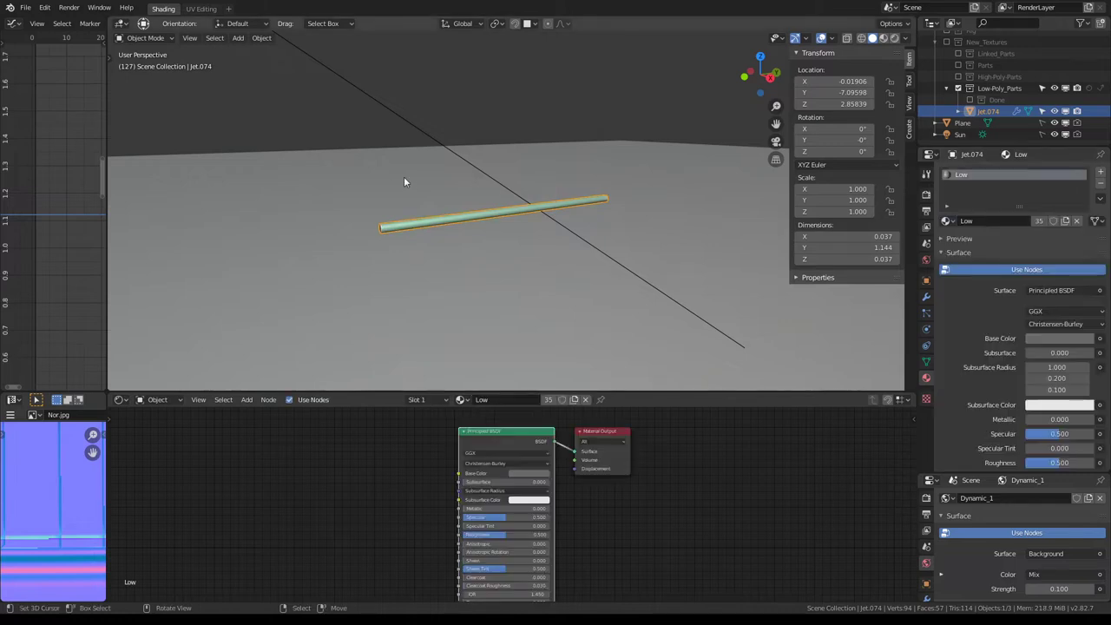
{"action": "mouse_move", "coordinate": [404, 176]}
{"action": "middle_mouse_down"}
{"action": "mouse_move", "coordinate": [510, 176]}
{"action": "mouse_move", "coordinate": [517, 165]}
{"action": "mouse_move", "coordinate": [508, 193]}
{"action": "mouse_move", "coordinate": [605, 194]}
{"action": "mouse_move", "coordinate": [578, 187]}
{"action": "middle_mouse_up"}
{"action": "key", "text": "Tab"}
{"action": "scroll", "coordinate": [578, 187], "scroll_direction": "up", "scroll_amount": 2}
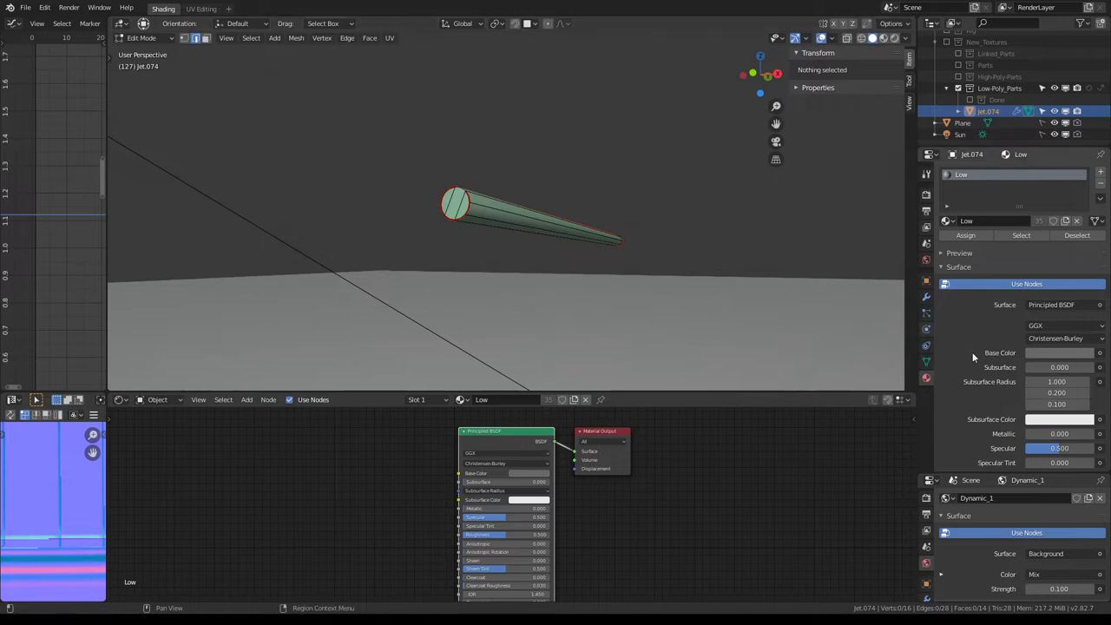
Apply the Subdivision Surface modifier, delete the Mirror modifier, and toggle the Edge modifier's display
{"action": "left_click", "coordinate": [924, 297]}
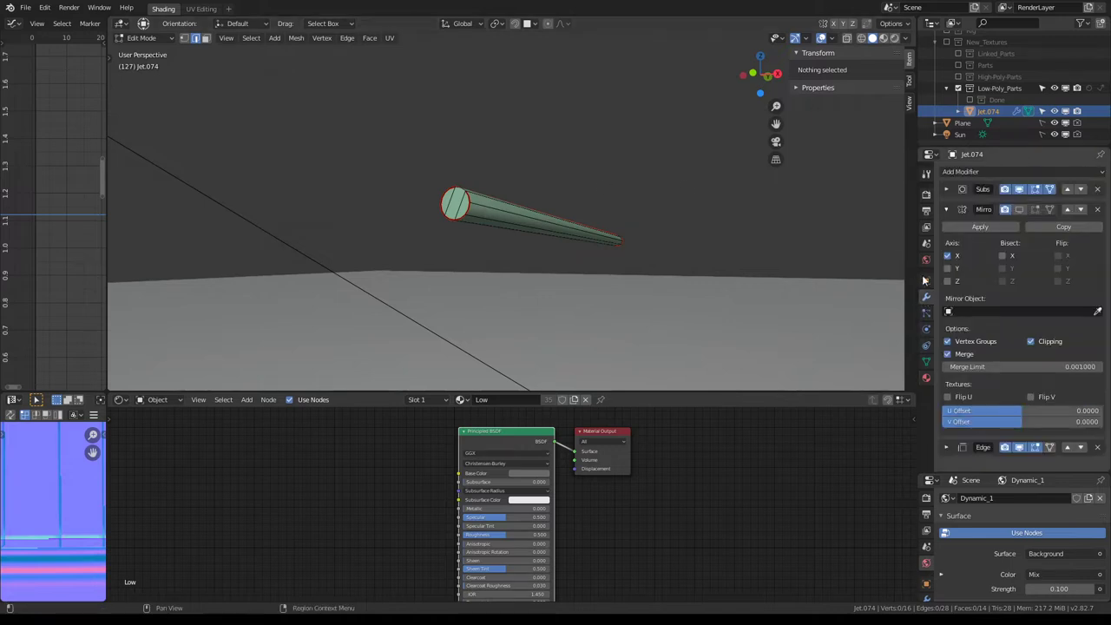
{"action": "left_click", "coordinate": [947, 193]}
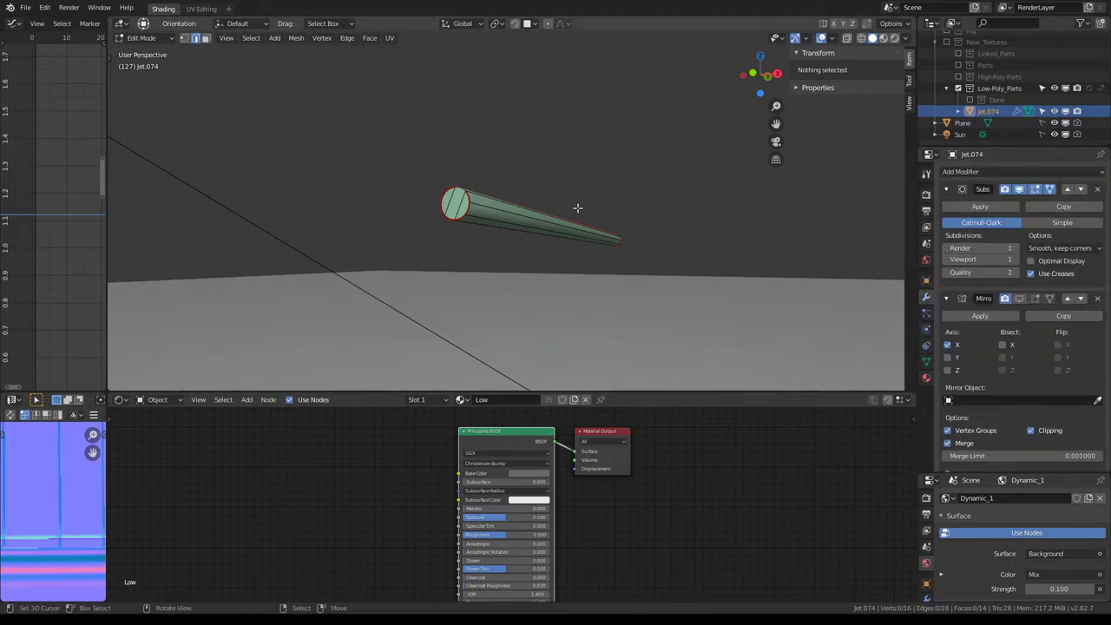
{"action": "key", "text": "Tab"}
{"action": "left_click", "coordinate": [1014, 207]}
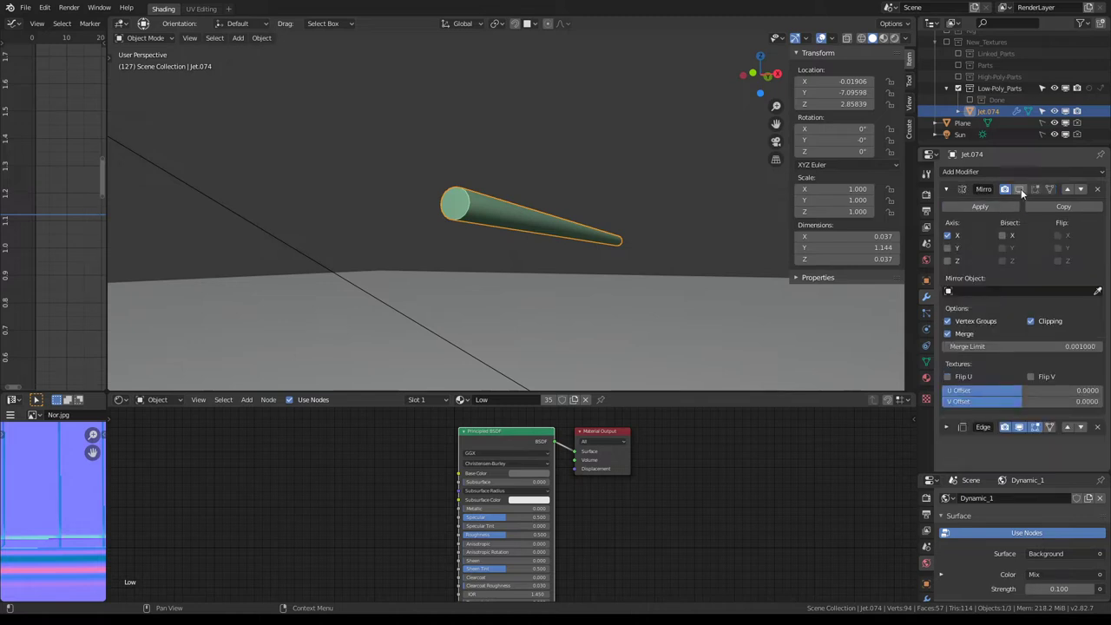
{"action": "left_click", "coordinate": [1097, 189]}
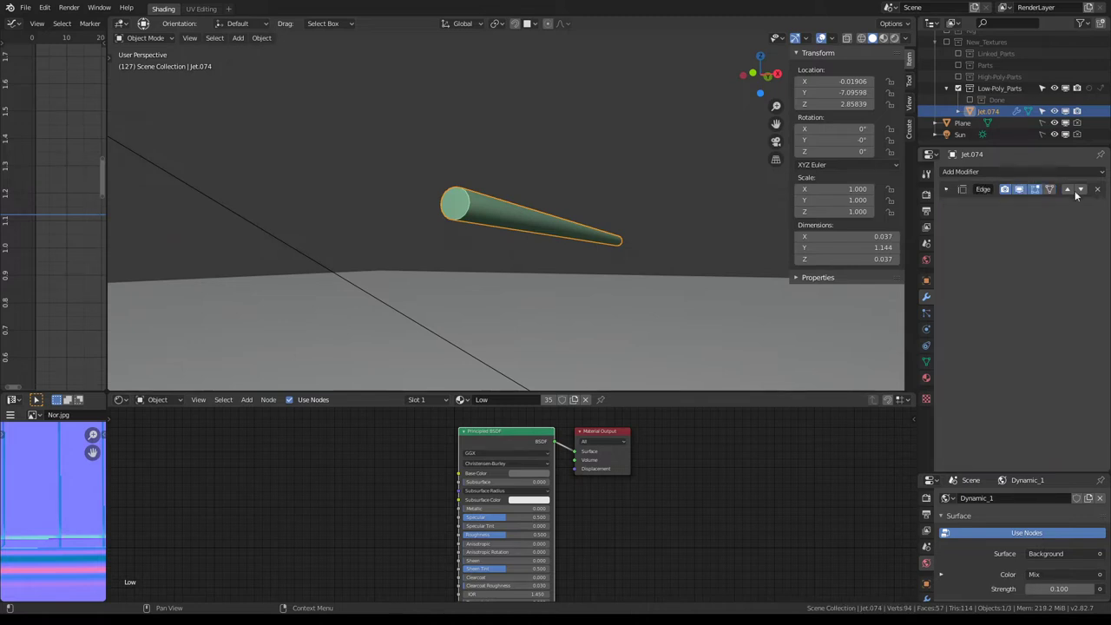
{"action": "left_click", "coordinate": [1019, 189]}
{"action": "left_click", "coordinate": [1019, 189]}
Apply the Edge modifier and run Limited Dissolve on the rod's whole mesh
{"action": "left_click", "coordinate": [947, 189]}
{"action": "left_click", "coordinate": [983, 210]}
{"action": "key", "text": "Tab"}
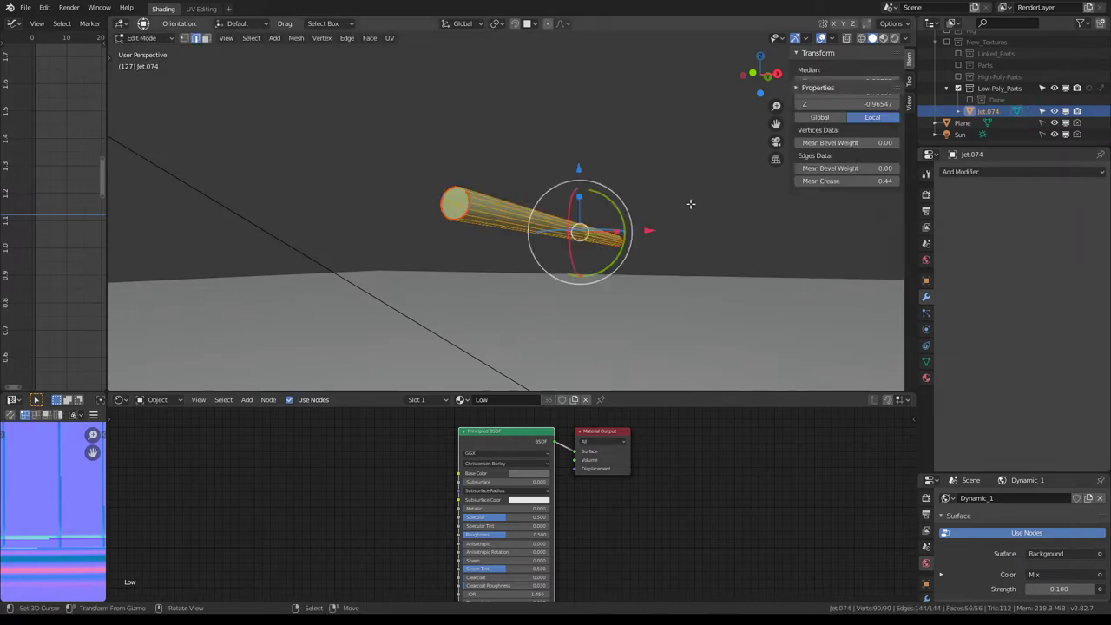
{"action": "key", "text": "q"}
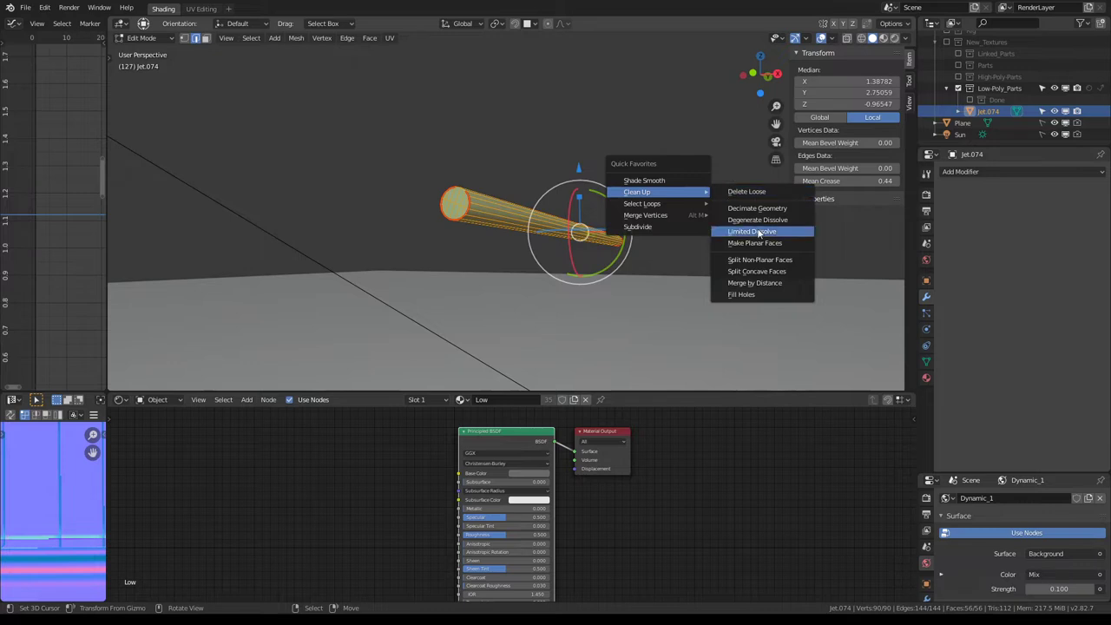
{"action": "left_click", "coordinate": [757, 233]}
Triangulate and rebuild quads, then Merge by Distance to remove 32 duplicate vertices
{"action": "middle_click_drag", "start_coordinate": [607, 200], "coordinate": [550, 181]}
{"action": "key", "text": "q"}
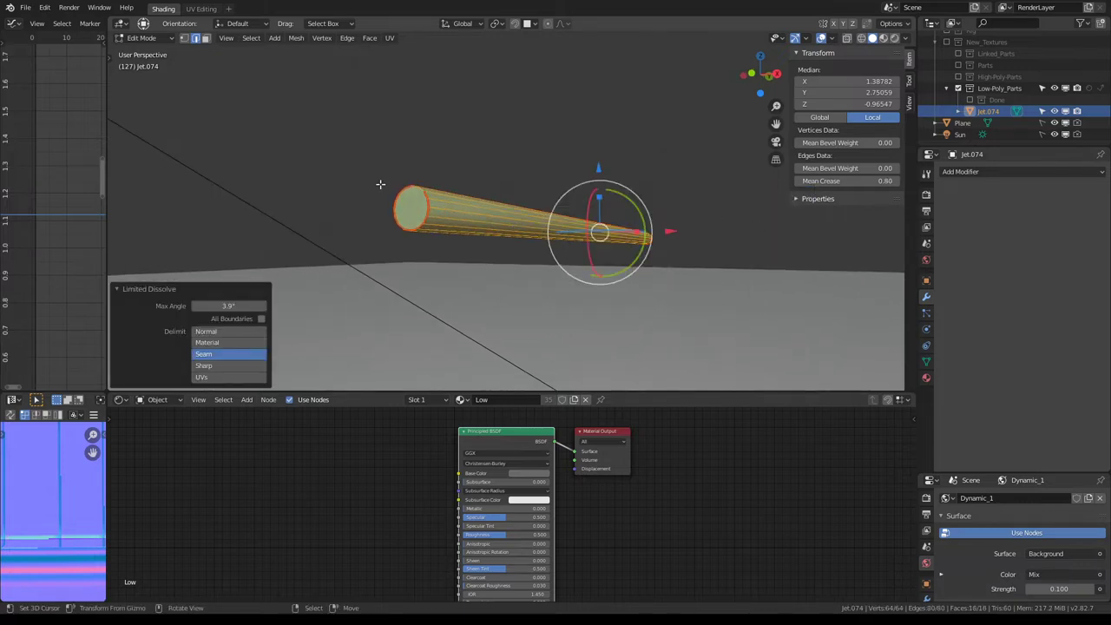
{"action": "key", "text": "ctrl+t"}
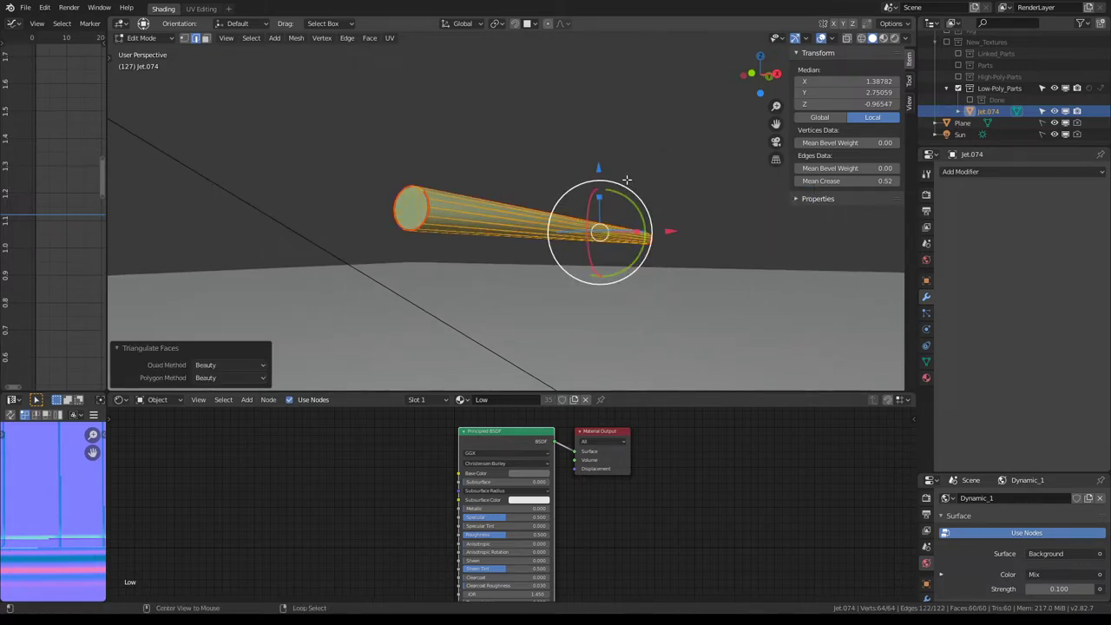
{"action": "key", "text": "alt+j"}
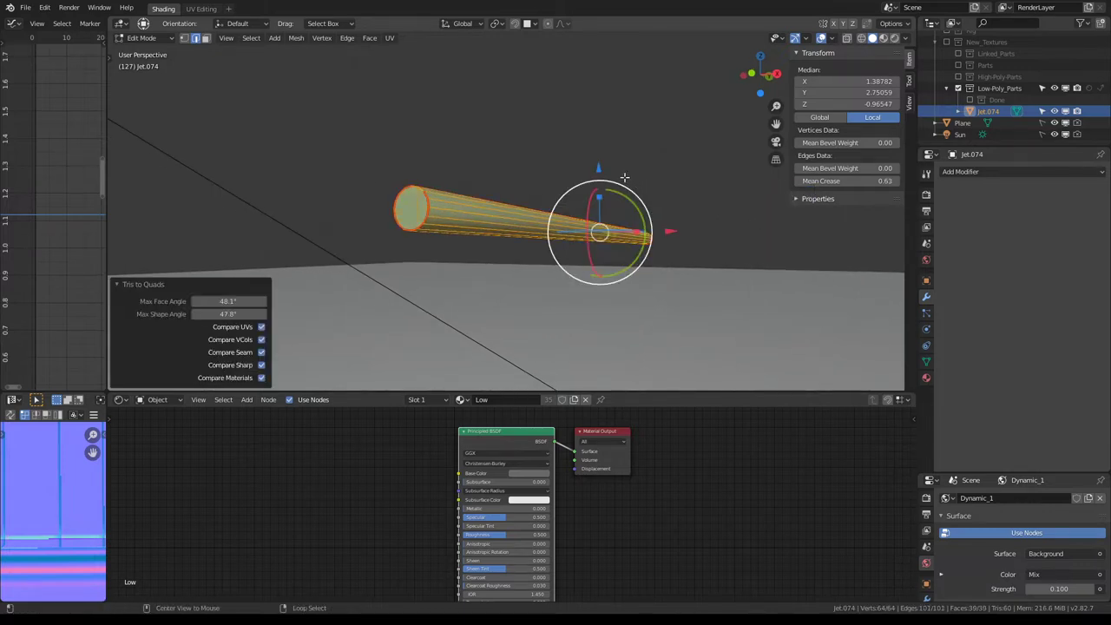
{"action": "key", "text": "q"}
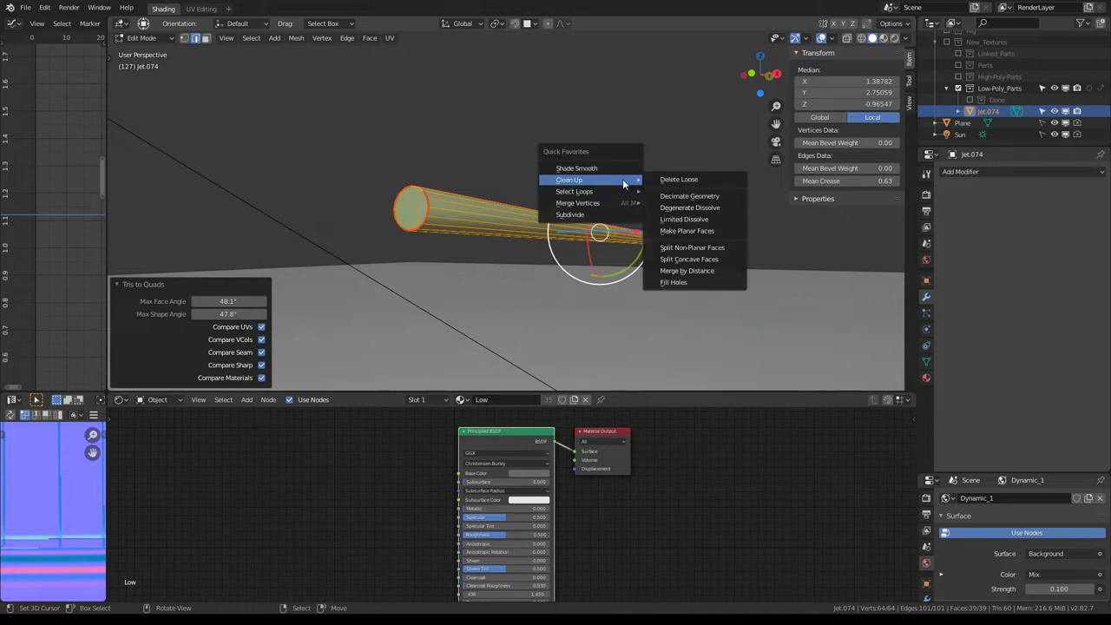
{"action": "mouse_move", "coordinate": [578, 203]}
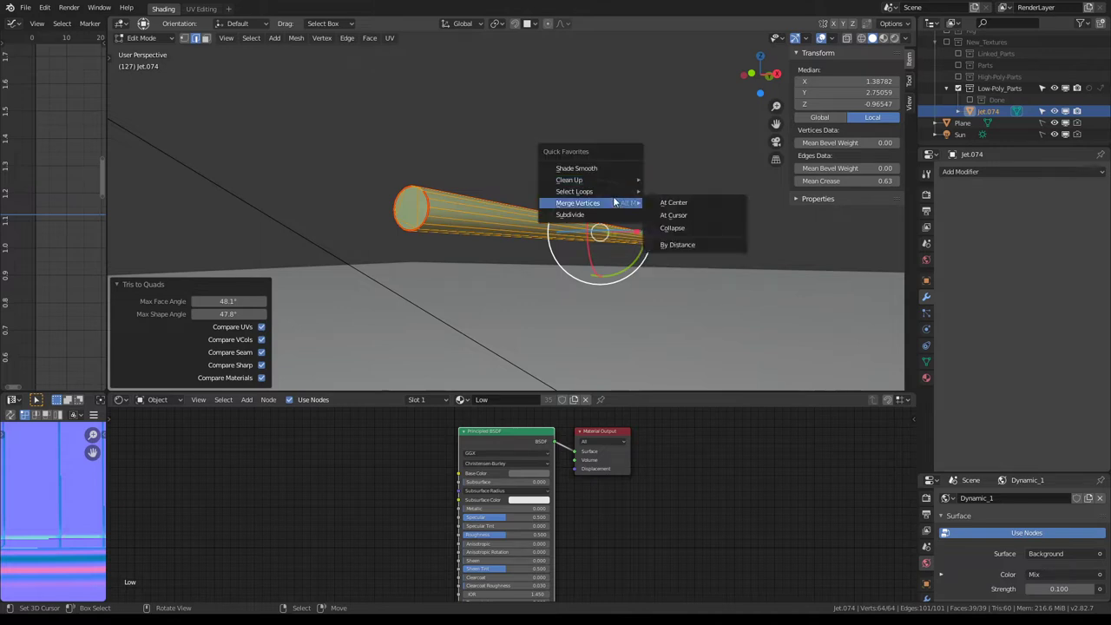
{"action": "left_click", "coordinate": [677, 245]}
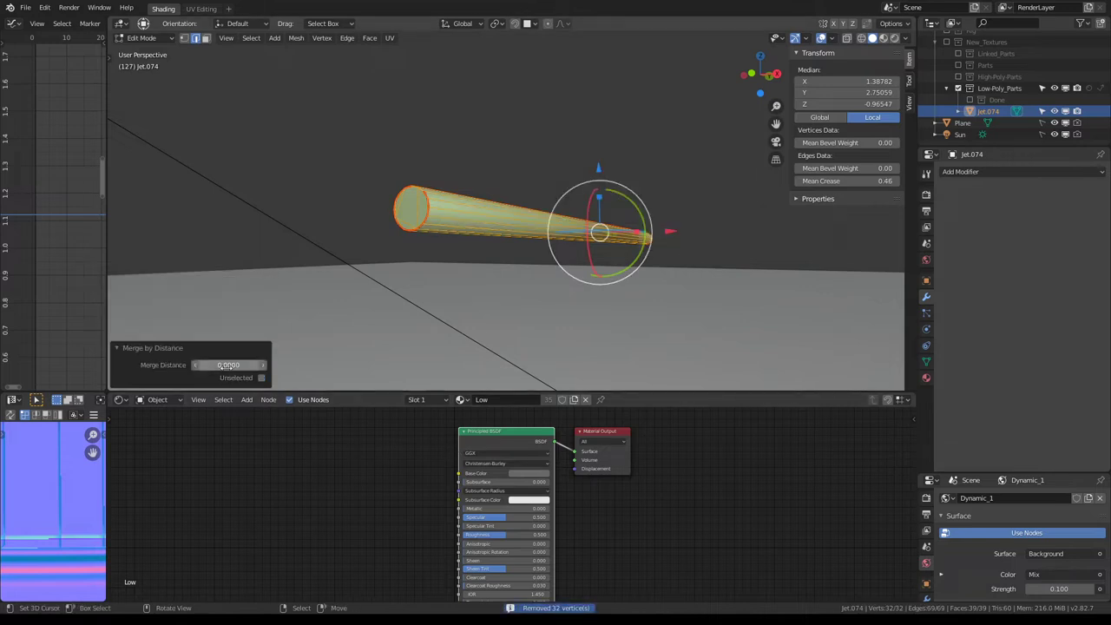
{"action": "key", "text": "Tab"}
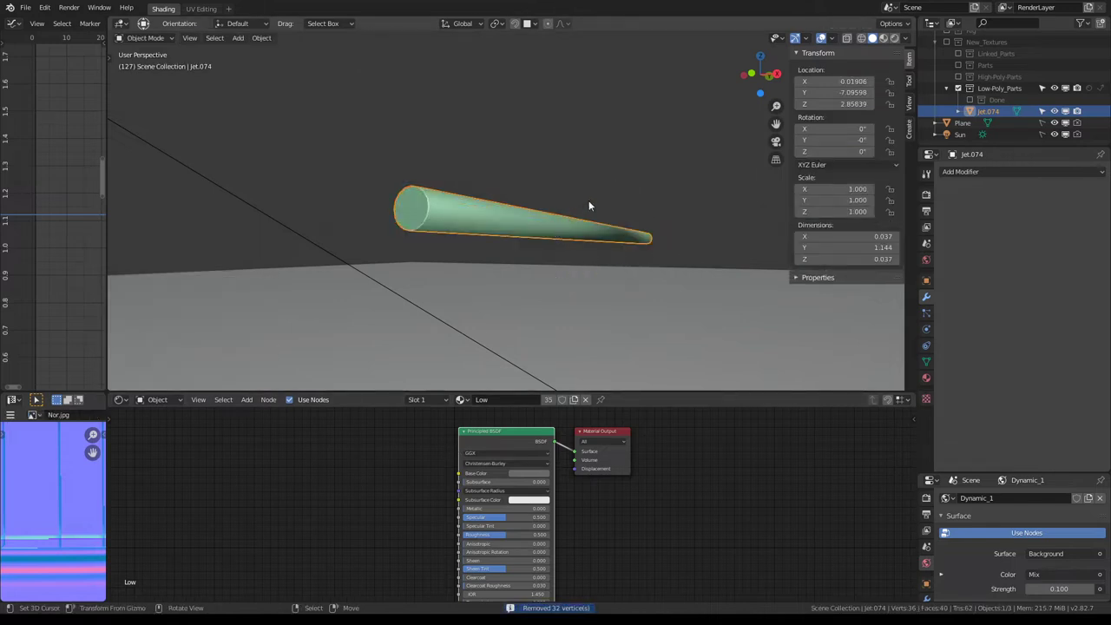
{"action": "key", "text": "m"}
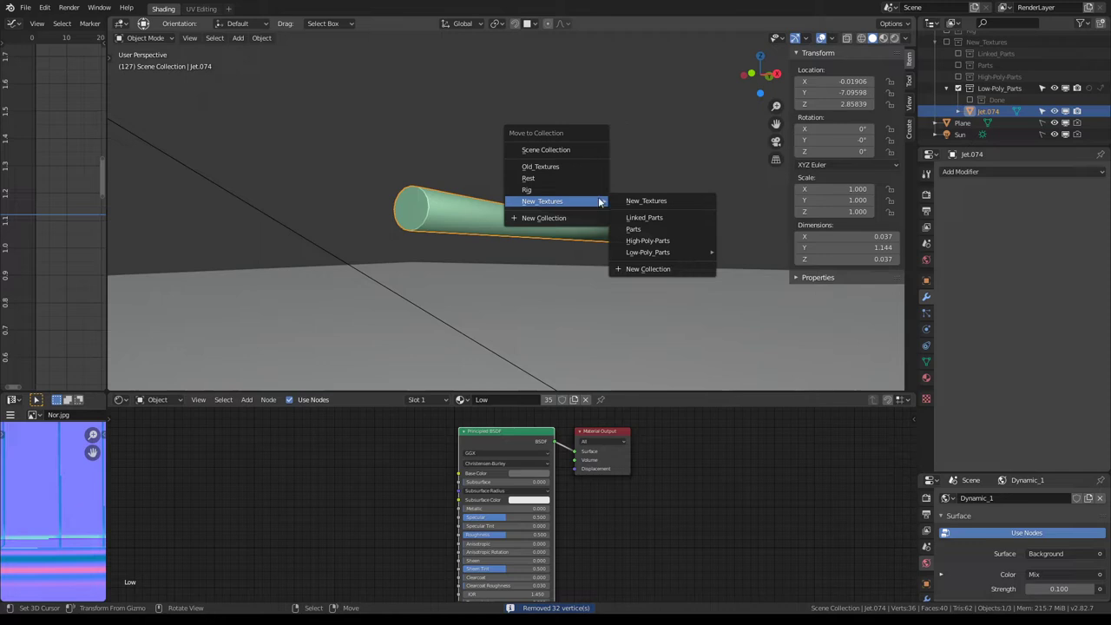
{"action": "mouse_move", "coordinate": [647, 251]}
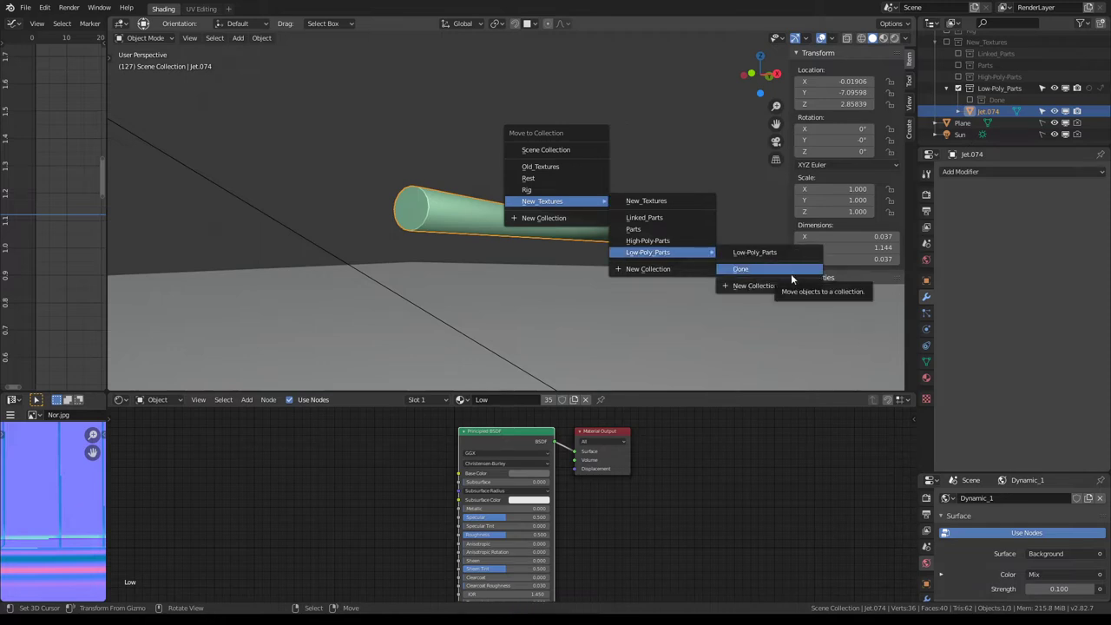
Move Jet.074 into the Done collection and show that collection again
{"action": "left_click", "coordinate": [790, 274]}
{"action": "left_click", "coordinate": [969, 111]}
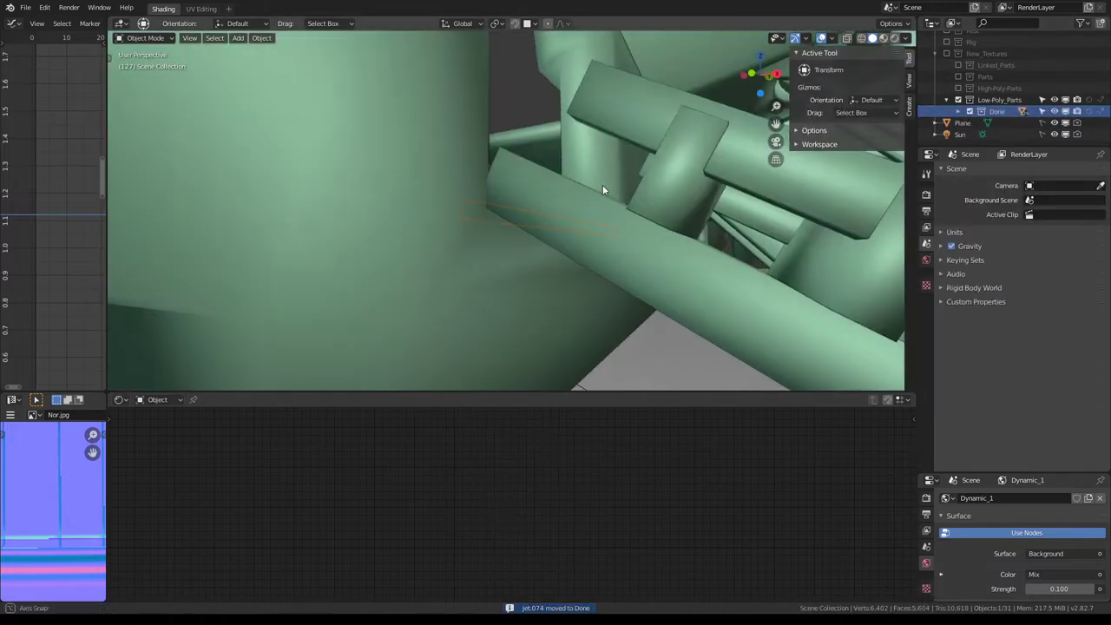
{"action": "mouse_move", "coordinate": [602, 185]}
{"action": "middle_mouse_down"}
{"action": "mouse_move", "coordinate": [540, 217]}
{"action": "mouse_move", "coordinate": [573, 232]}
{"action": "mouse_move", "coordinate": [538, 208]}
{"action": "mouse_move", "coordinate": [574, 208]}
{"action": "mouse_move", "coordinate": [541, 231]}
{"action": "mouse_move", "coordinate": [420, 228]}
{"action": "middle_mouse_up"}
{"action": "left_click", "coordinate": [588, 198]}
{"action": "left_click", "coordinate": [538, 208]}
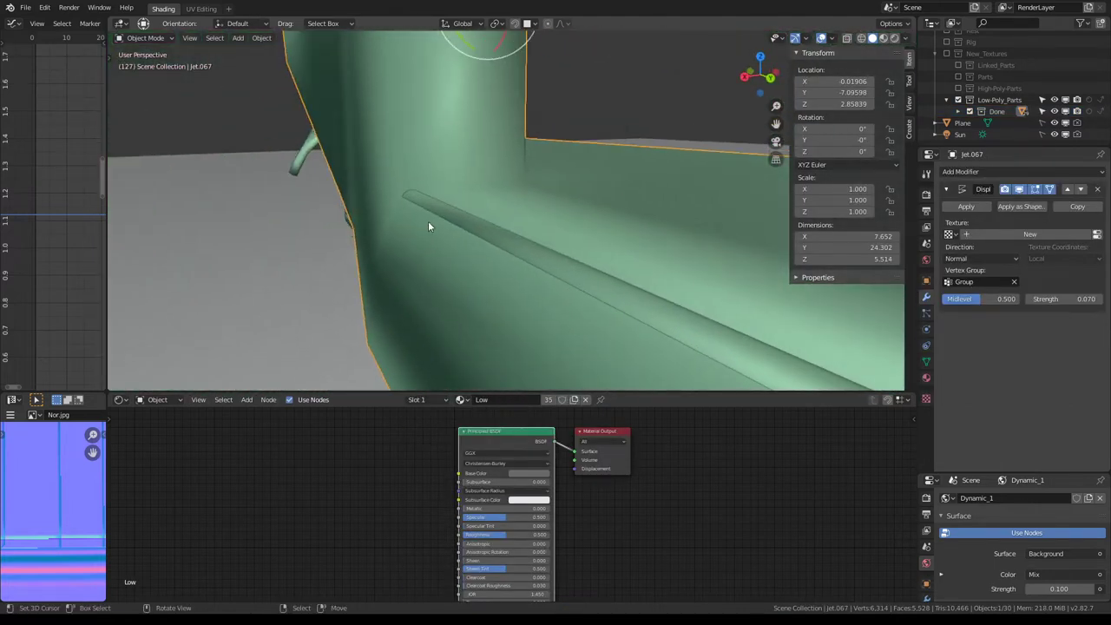
Join the thin strip into the jet body and switch to Weight Paint mode
{"action": "left_click", "coordinate": [433, 216]}
{"action": "left_click", "coordinate": [392, 240], "text": "shift"}
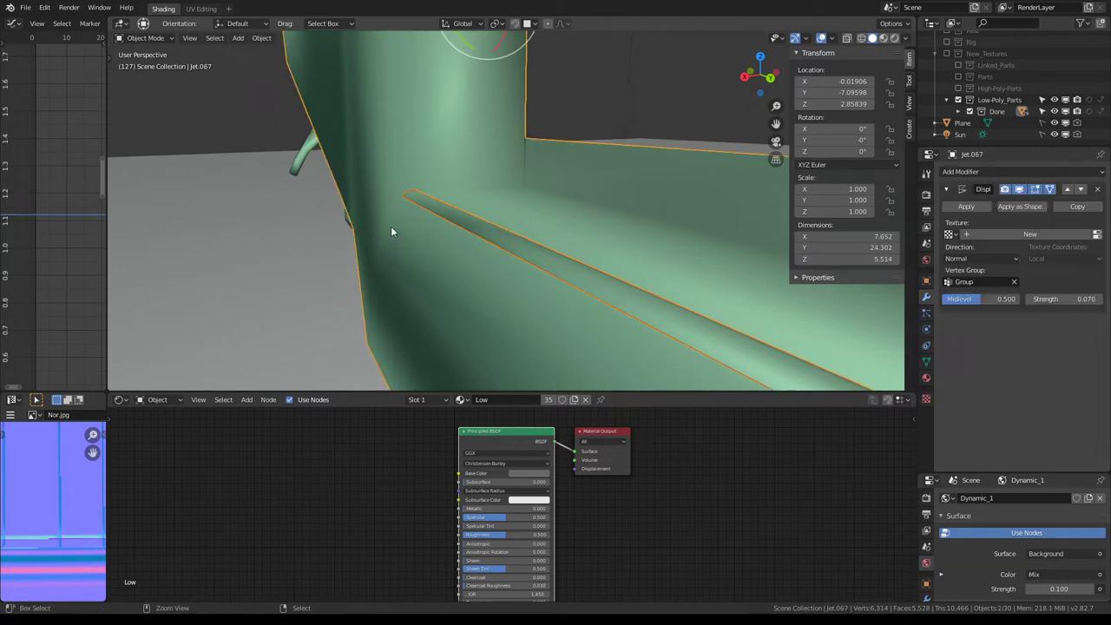
{"action": "key", "text": "ctrl+j"}
{"action": "middle_click_drag", "start_coordinate": [390, 228], "coordinate": [556, 201]}
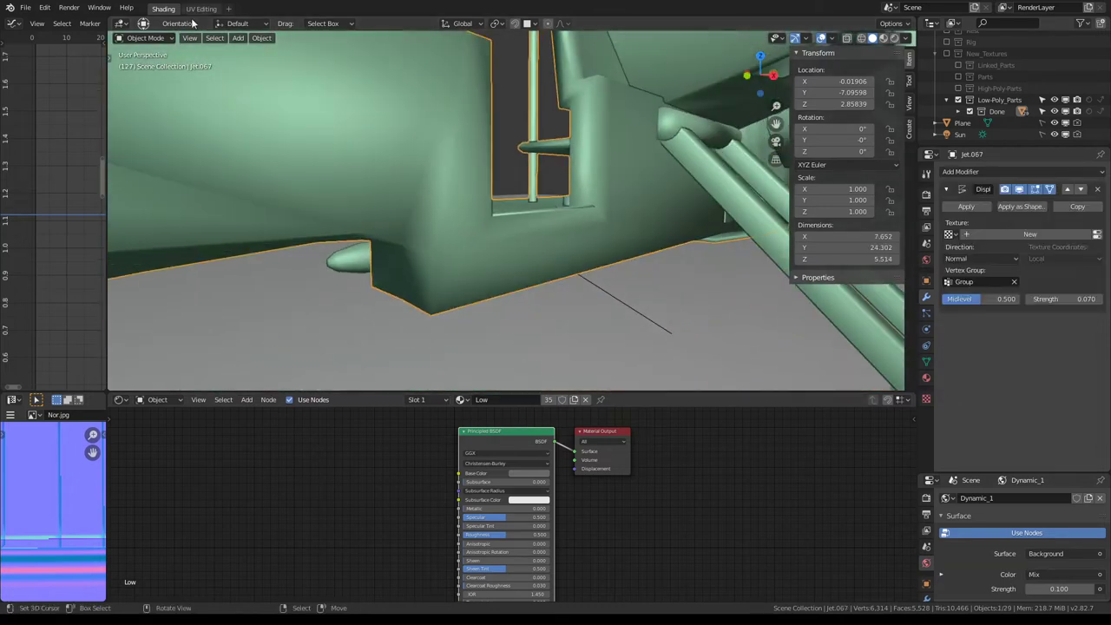
{"action": "left_click", "coordinate": [147, 38]}
{"action": "left_click", "coordinate": [162, 103]}
Make the High-Poly_Parts collection visible in the Outliner to reveal the wooden boarding steps
{"action": "scroll", "coordinate": [384, 114], "scroll_direction": "up", "scroll_amount": 5}
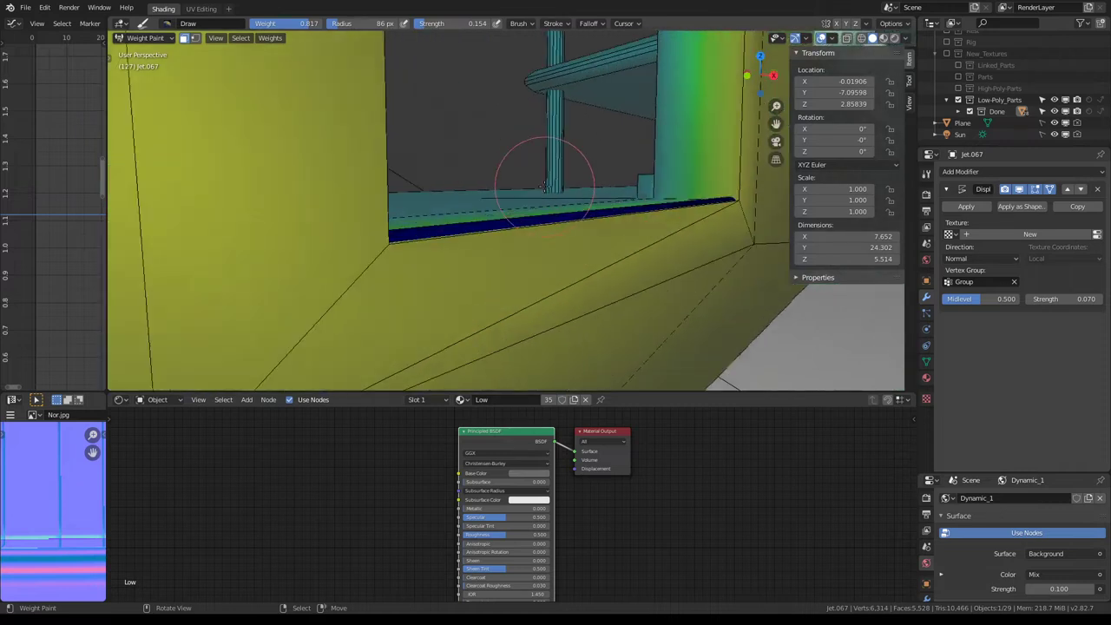
{"action": "middle_click_drag", "start_coordinate": [526, 174], "coordinate": [545, 223]}
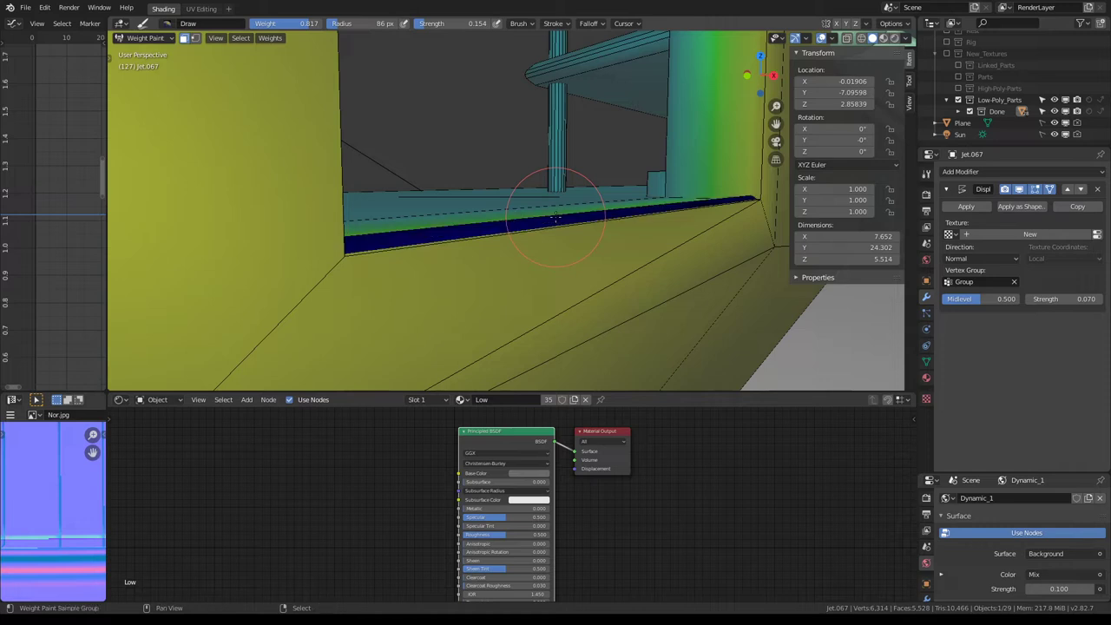
{"action": "middle_click_drag", "start_coordinate": [555, 217], "coordinate": [542, 206]}
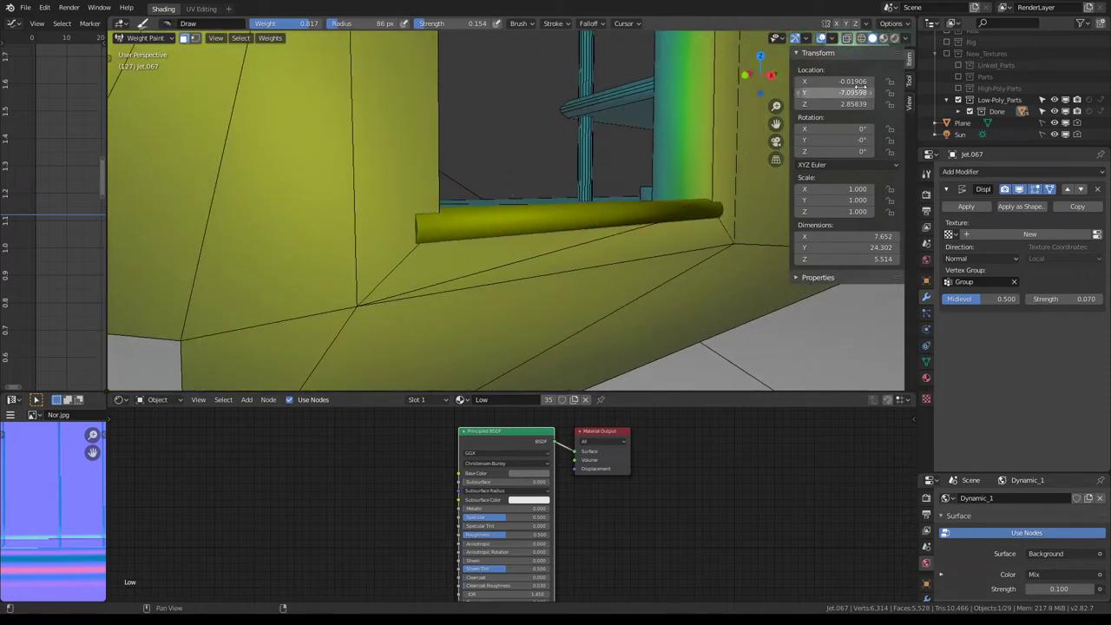
{"action": "middle_click_drag", "start_coordinate": [556, 175], "coordinate": [733, 120]}
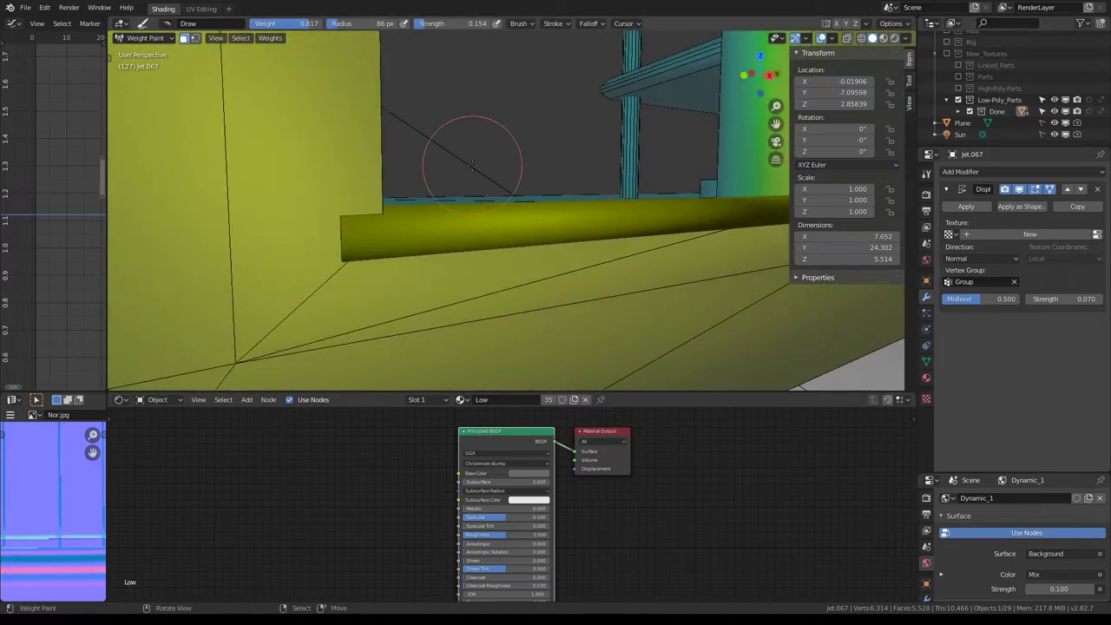
{"action": "scroll", "coordinate": [472, 165], "scroll_direction": "down", "scroll_amount": 5}
{"action": "scroll", "coordinate": [533, 146], "scroll_direction": "up", "scroll_amount": 2}
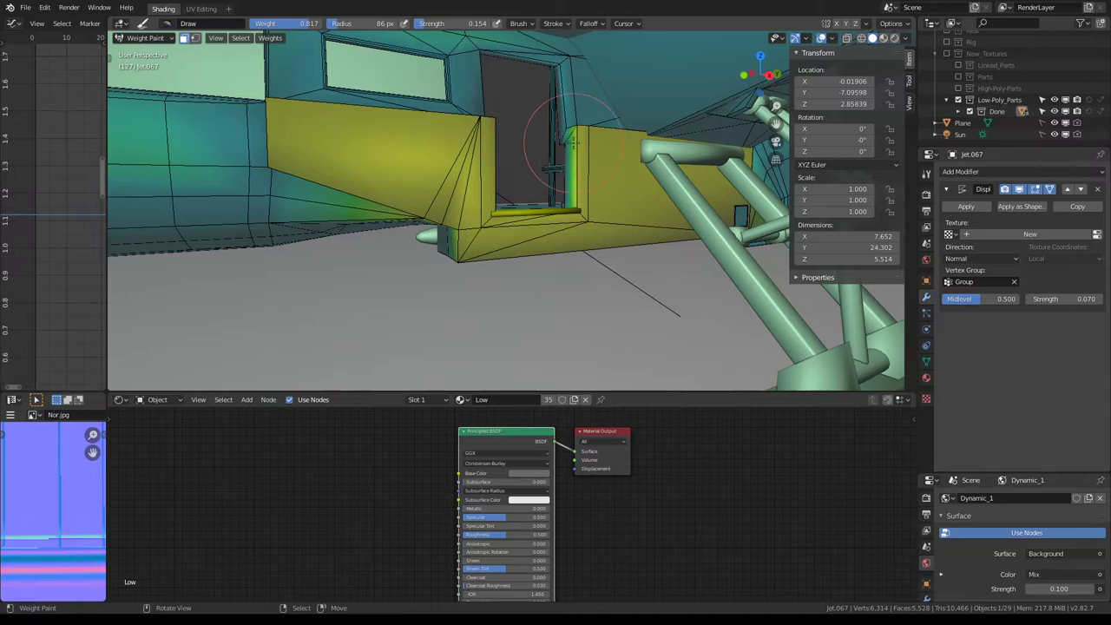
{"action": "mouse_move", "coordinate": [571, 140]}
{"action": "middle_mouse_down"}
{"action": "mouse_move", "coordinate": [662, 166]}
{"action": "mouse_move", "coordinate": [588, 100]}
{"action": "mouse_move", "coordinate": [712, 96]}
{"action": "middle_mouse_up"}
{"action": "left_click", "coordinate": [958, 87]}
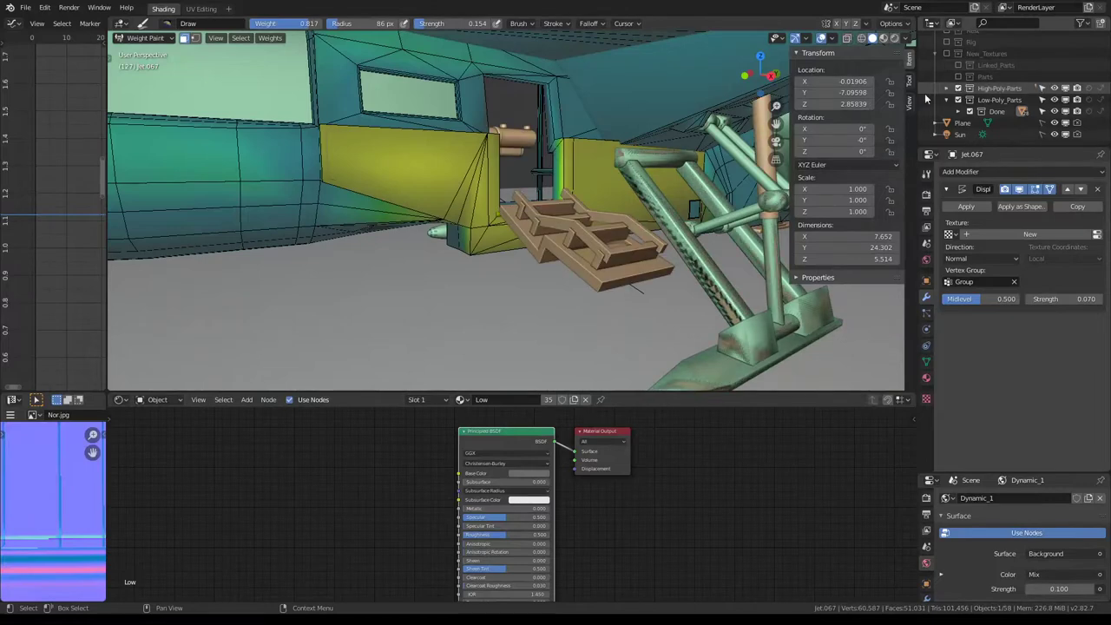
Switch the jet back to Object Mode, viewing the door and steps close up
{"action": "scroll", "coordinate": [521, 191], "scroll_direction": "up", "scroll_amount": 3}
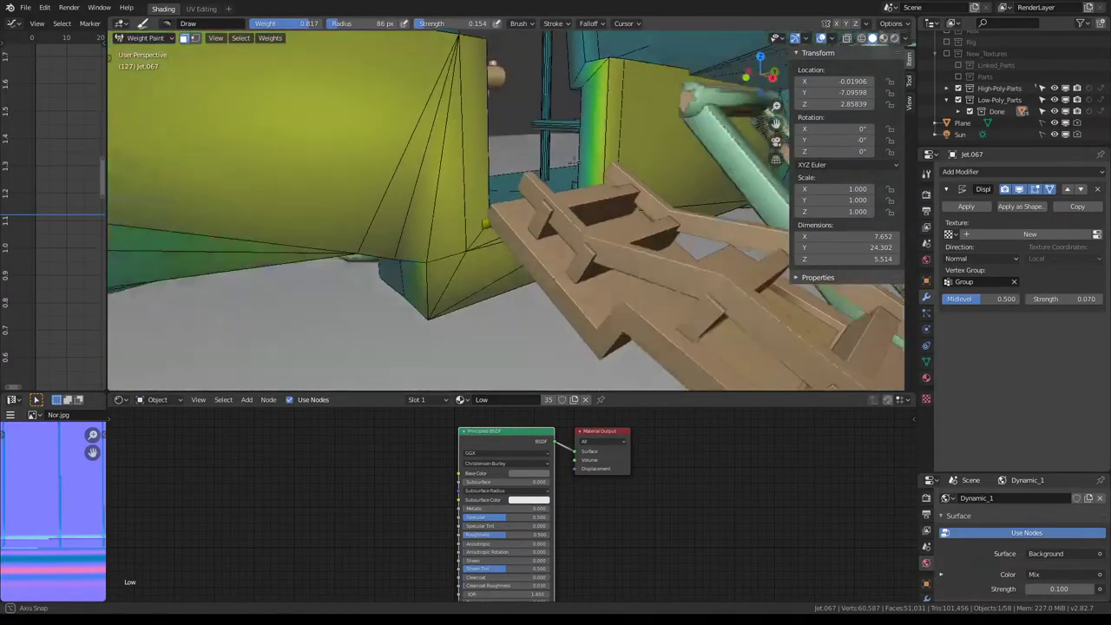
{"action": "middle_click_drag", "start_coordinate": [521, 191], "coordinate": [238, 55]}
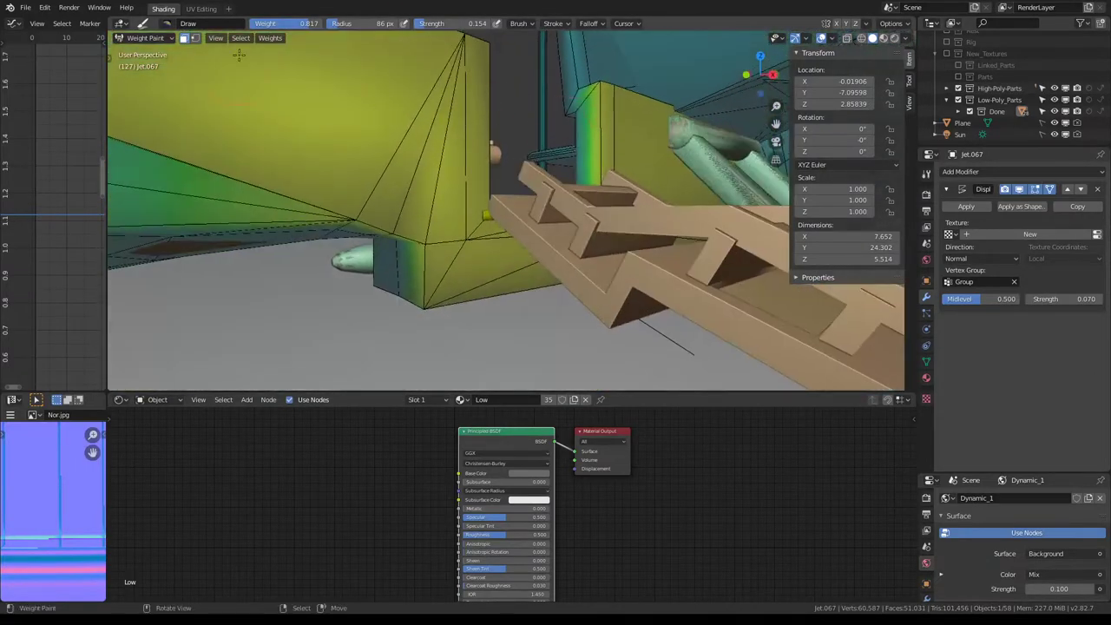
{"action": "left_click", "coordinate": [144, 38]}
{"action": "left_click", "coordinate": [148, 50]}
{"action": "scroll", "coordinate": [480, 179], "scroll_direction": "down", "scroll_amount": 5}
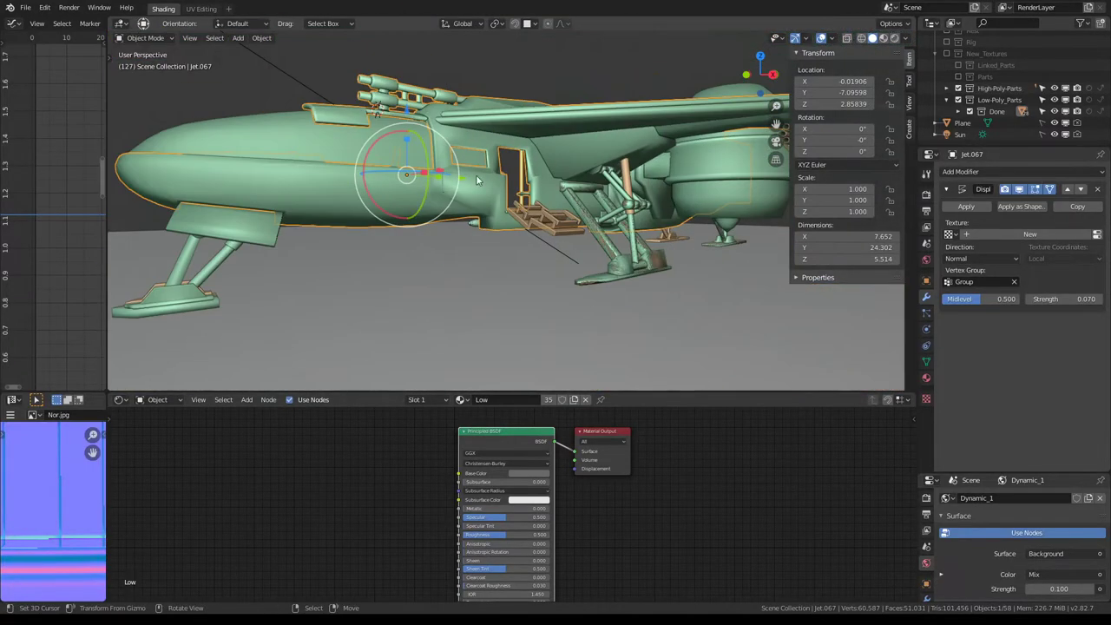
{"action": "scroll", "coordinate": [480, 179], "scroll_direction": "up", "scroll_amount": 5}
{"action": "scroll", "coordinate": [481, 175], "scroll_direction": "up", "scroll_amount": 4}
{"action": "scroll", "coordinate": [481, 175], "scroll_direction": "up", "scroll_amount": 3}
{"action": "mouse_move", "coordinate": [481, 174]}
{"action": "middle_mouse_down"}
{"action": "mouse_move", "coordinate": [619, 203]}
{"action": "mouse_move", "coordinate": [550, 171]}
{"action": "mouse_move", "coordinate": [621, 163]}
{"action": "mouse_move", "coordinate": [526, 149]}
{"action": "mouse_move", "coordinate": [524, 159]}
{"action": "middle_mouse_up"}
{"action": "scroll", "coordinate": [548, 170], "scroll_direction": "up", "scroll_amount": 3}
{"action": "scroll", "coordinate": [526, 150], "scroll_direction": "up", "scroll_amount": 2}
{"action": "scroll", "coordinate": [525, 153], "scroll_direction": "up", "scroll_amount": 2}
{"action": "scroll", "coordinate": [527, 153], "scroll_direction": "up", "scroll_amount": 2}
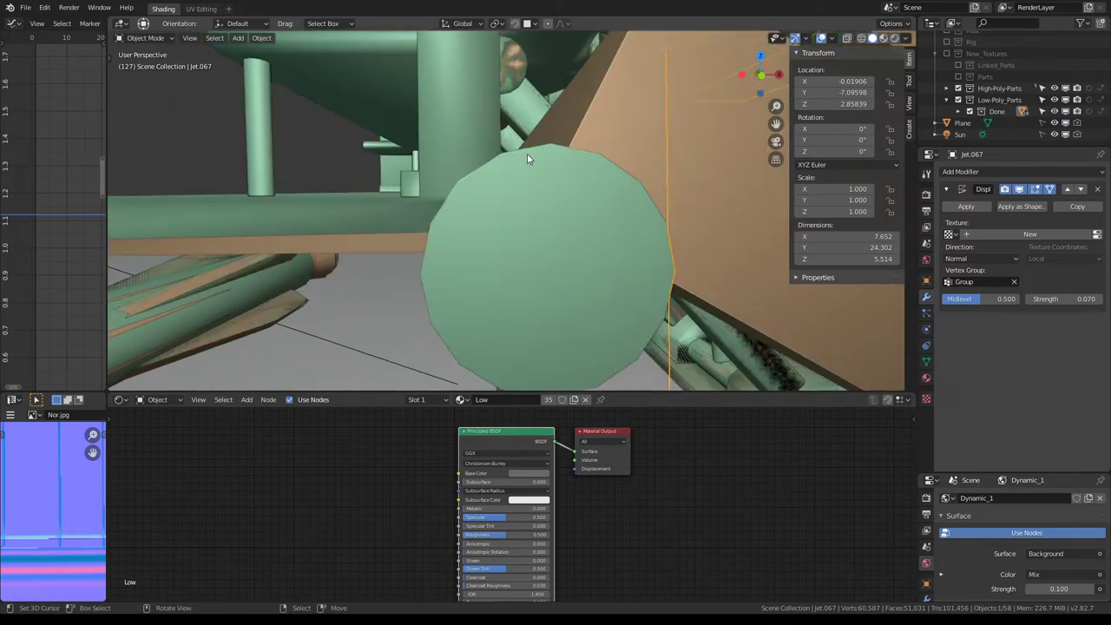
{"action": "scroll", "coordinate": [527, 151], "scroll_direction": "up", "scroll_amount": 1}
{"action": "scroll", "coordinate": [529, 148], "scroll_direction": "up", "scroll_amount": 2}
{"action": "scroll", "coordinate": [530, 150], "scroll_direction": "up", "scroll_amount": 2}
{"action": "scroll", "coordinate": [531, 151], "scroll_direction": "down", "scroll_amount": 2}
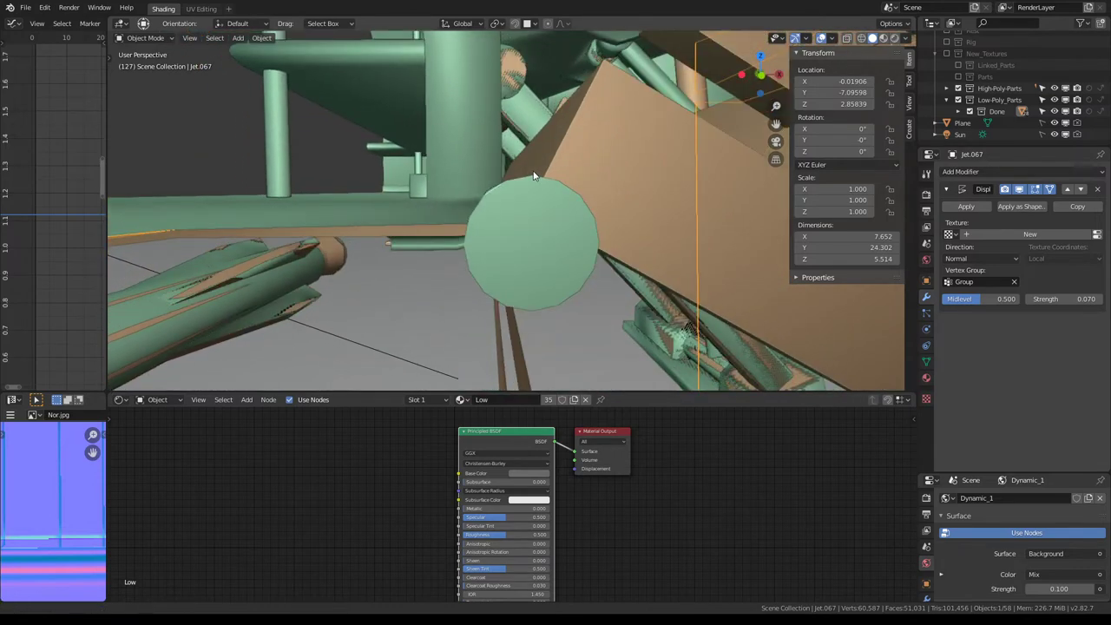
{"action": "mouse_move", "coordinate": [531, 152]}
{"action": "middle_mouse_down"}
{"action": "mouse_move", "coordinate": [516, 171]}
{"action": "mouse_move", "coordinate": [497, 170]}
{"action": "mouse_move", "coordinate": [533, 164]}
{"action": "middle_mouse_up"}
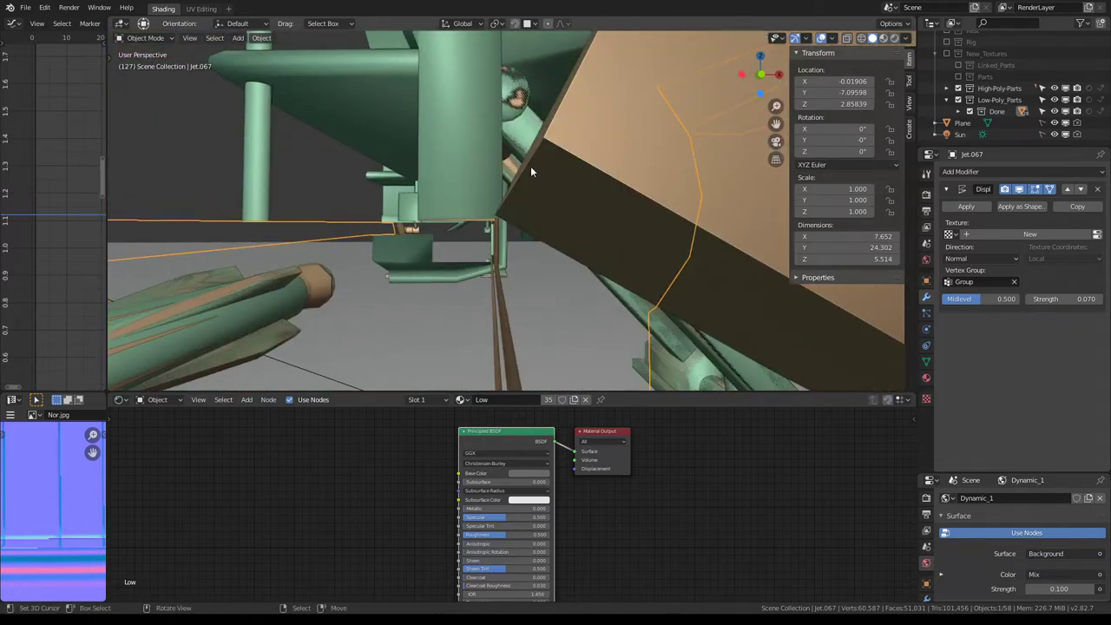
{"action": "middle_click_drag", "start_coordinate": [531, 171], "coordinate": [535, 186]}
In Edit Mode on the disc part Jet.049, select it whole and try an Alt+S inflate, cancelling it
{"action": "left_click", "coordinate": [535, 187]}
{"action": "key", "text": "Tab"}
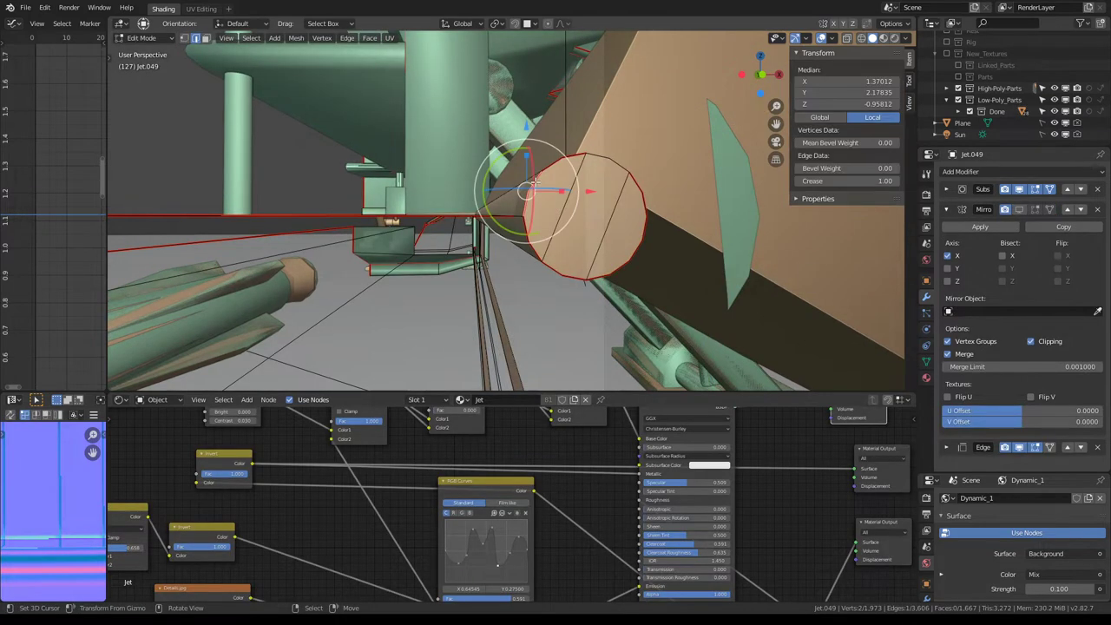
{"action": "key", "text": "l"}
{"action": "middle_click_drag", "start_coordinate": [535, 184], "coordinate": [652, 272]}
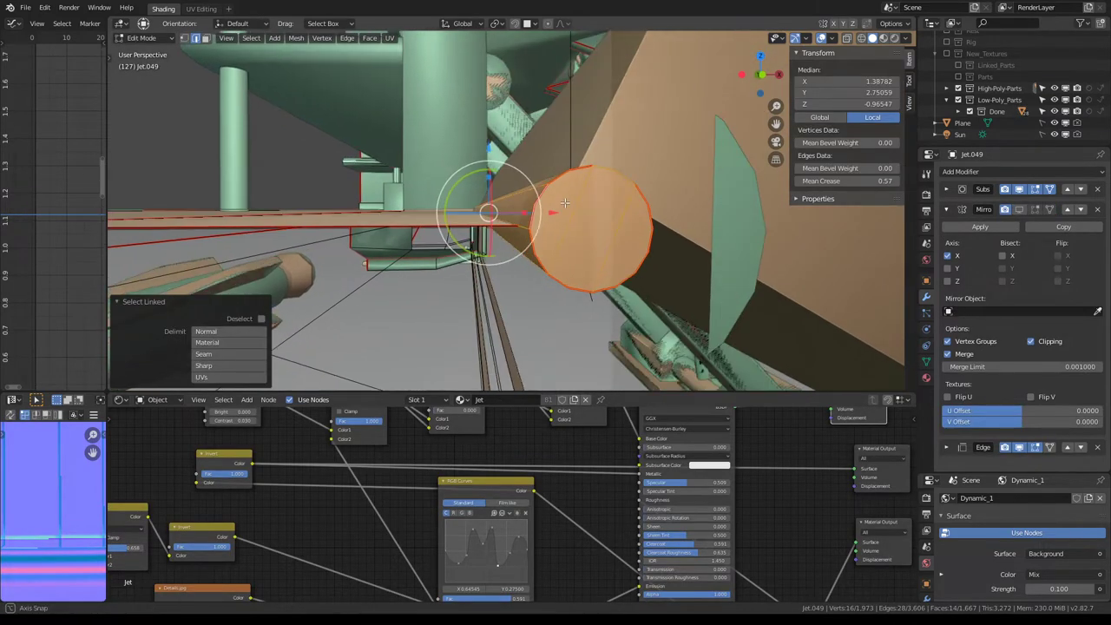
{"action": "key", "text": "g"}
{"action": "key", "text": "alt+s"}
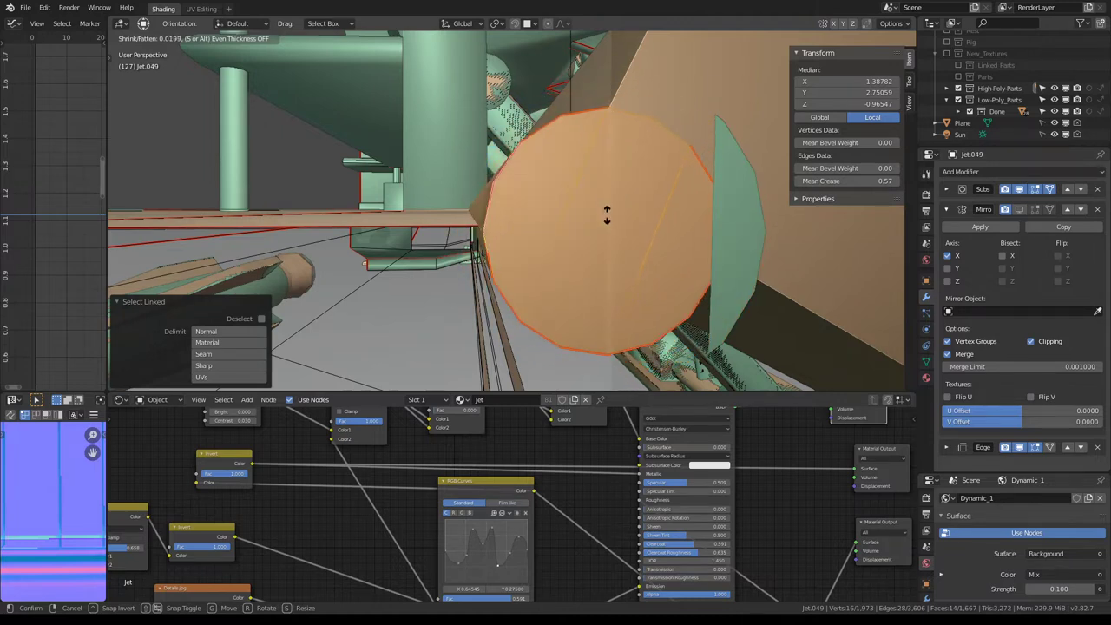
{"action": "right_click", "coordinate": [610, 226]}
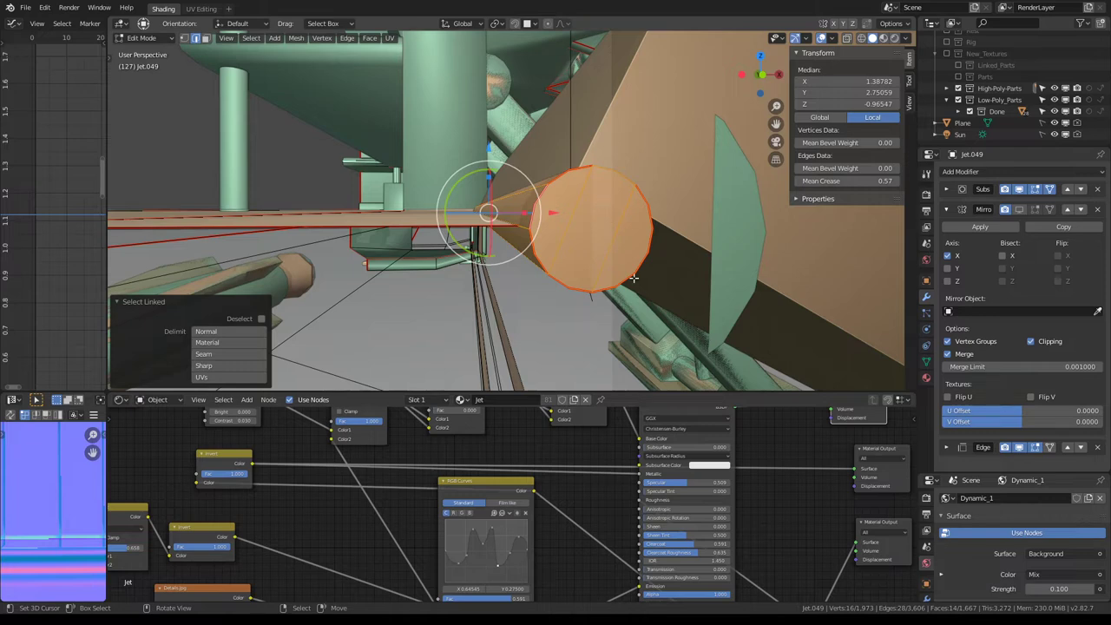
{"action": "key", "text": "alt+s"}
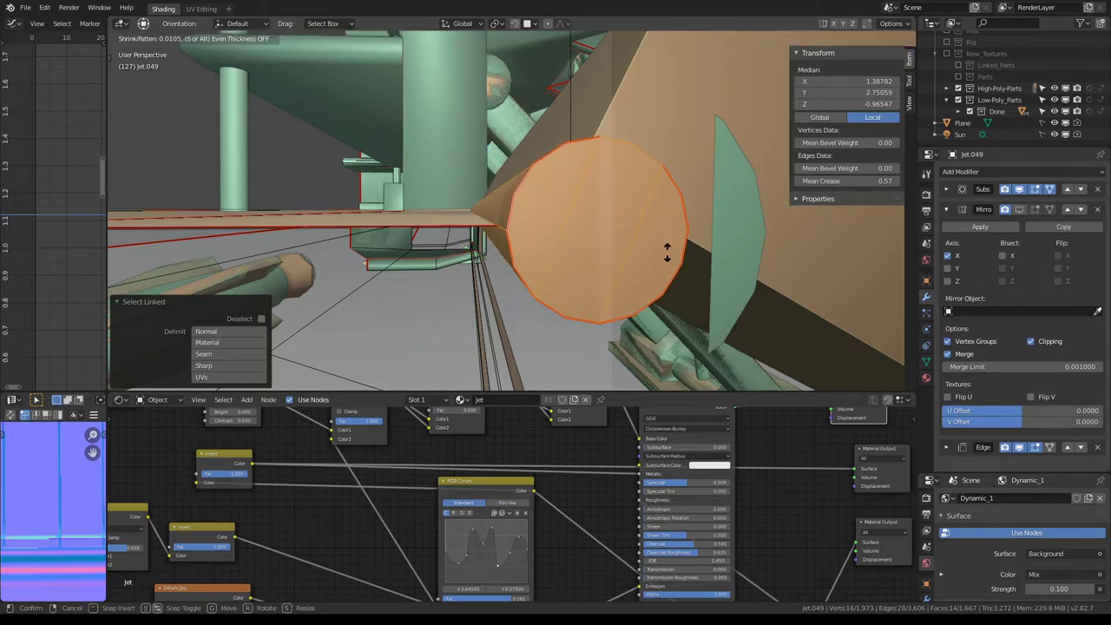
{"action": "right_click", "coordinate": [666, 251]}
{"action": "mouse_move", "coordinate": [667, 251]}
{"action": "middle_mouse_down"}
{"action": "mouse_move", "coordinate": [614, 222]}
{"action": "mouse_move", "coordinate": [589, 247]}
{"action": "mouse_move", "coordinate": [589, 226]}
{"action": "mouse_move", "coordinate": [610, 220]}
{"action": "mouse_move", "coordinate": [465, 233]}
{"action": "middle_mouse_up"}
{"action": "key", "text": "Tab"}
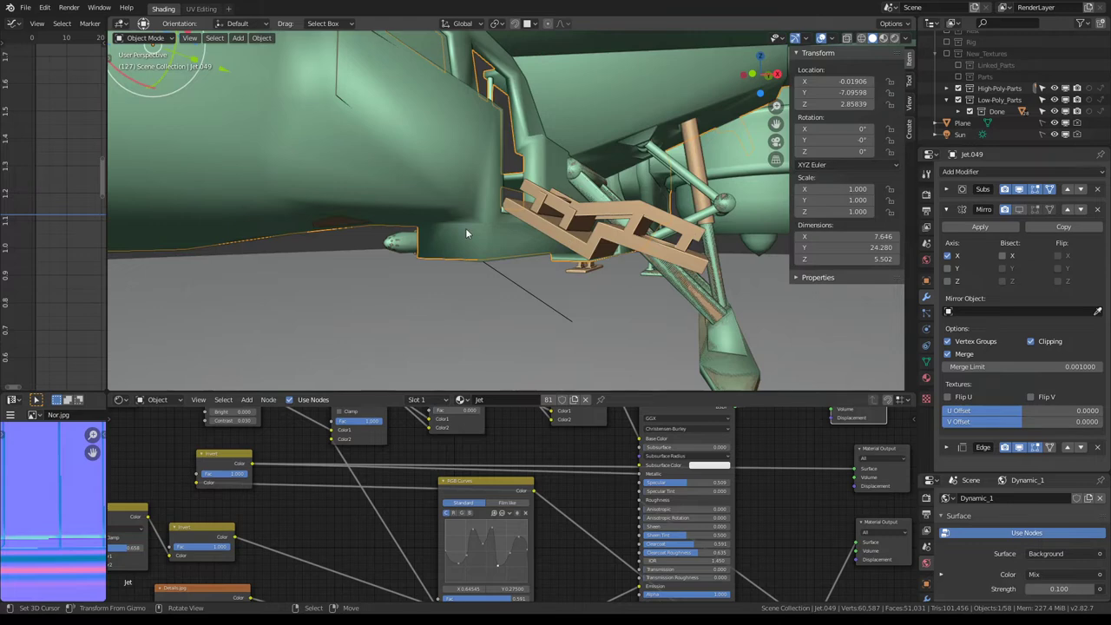
Select the jet body Jet.067 plus a neighbouring part and isolate them in local view
{"action": "left_click", "coordinate": [444, 187]}
{"action": "middle_click_drag", "start_coordinate": [444, 186], "coordinate": [621, 173]}
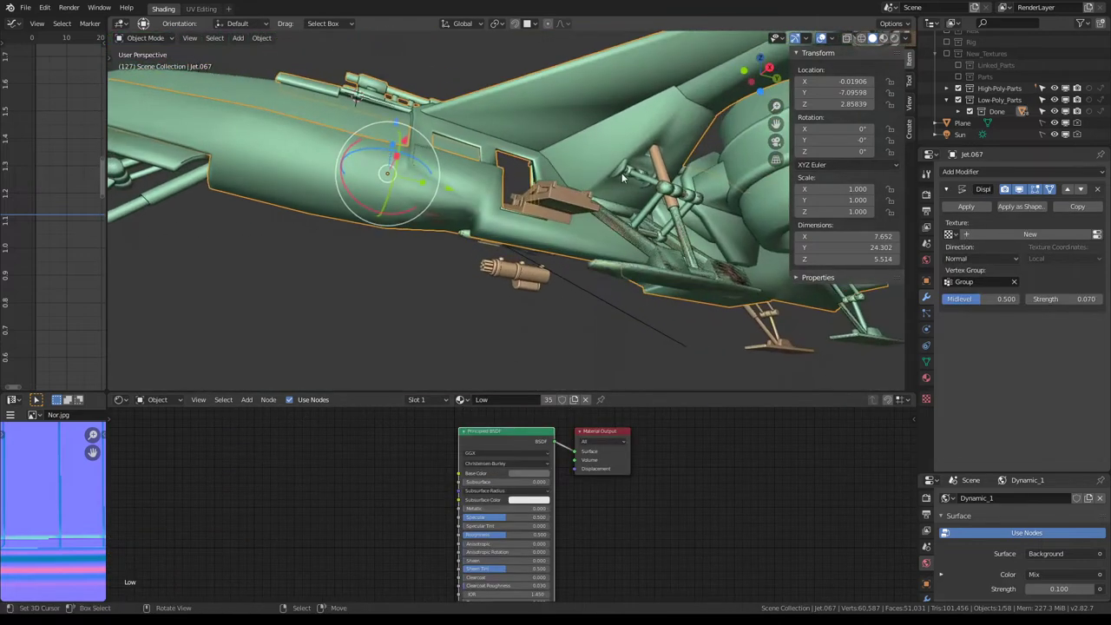
{"action": "left_click", "coordinate": [438, 220], "text": "shift"}
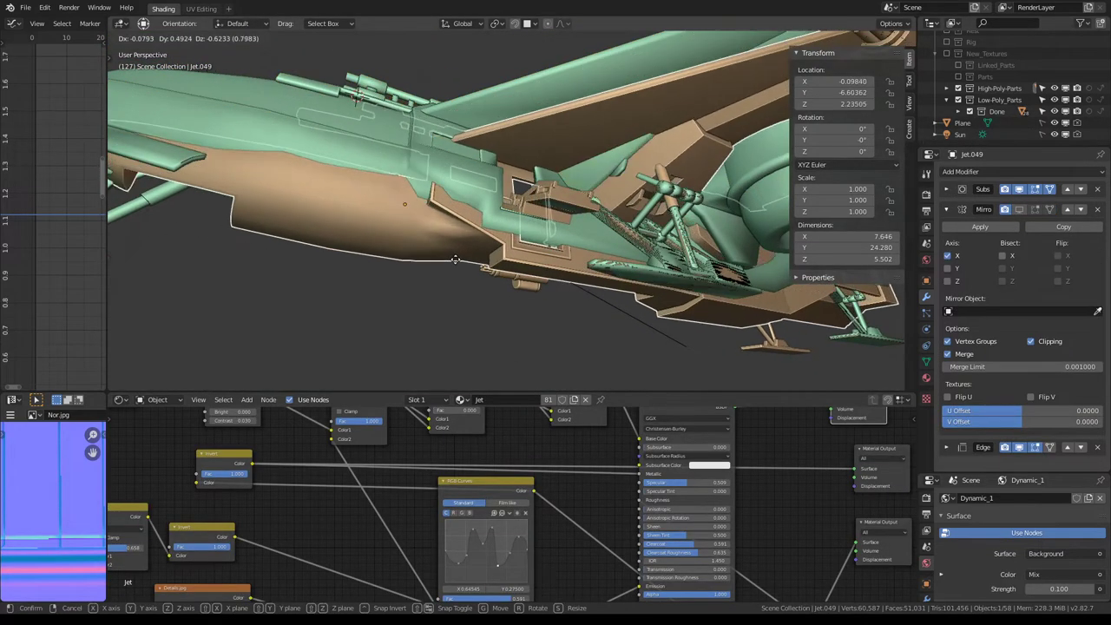
{"action": "left_click", "coordinate": [441, 218], "text": "shift"}
{"action": "key", "text": "g"}
{"action": "left_click", "coordinate": [383, 170]}
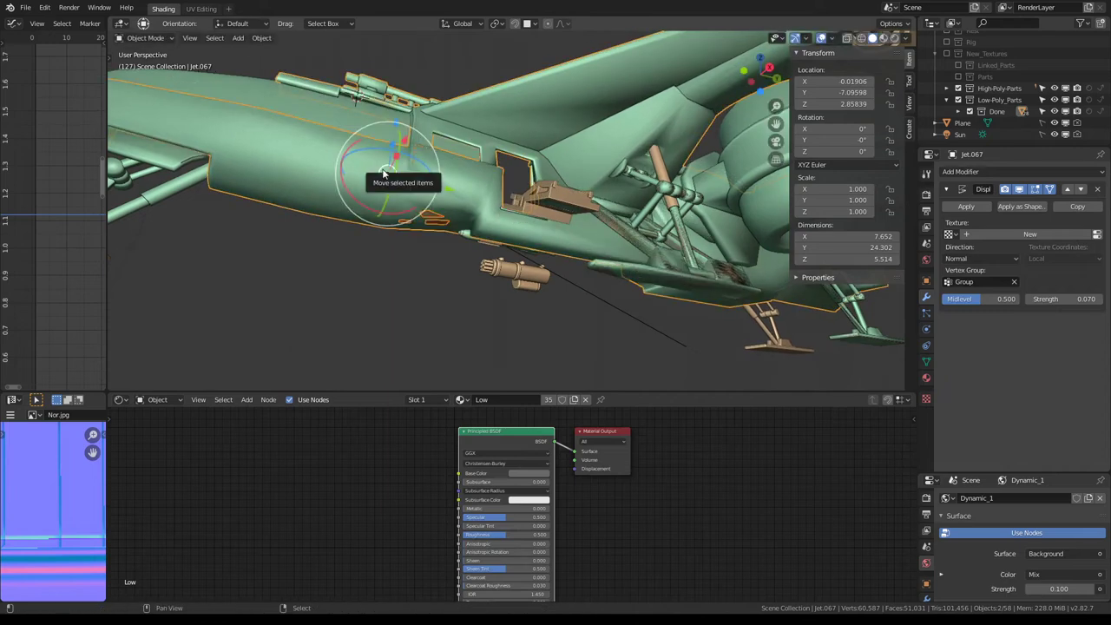
{"action": "key", "text": "KP_Divide"}
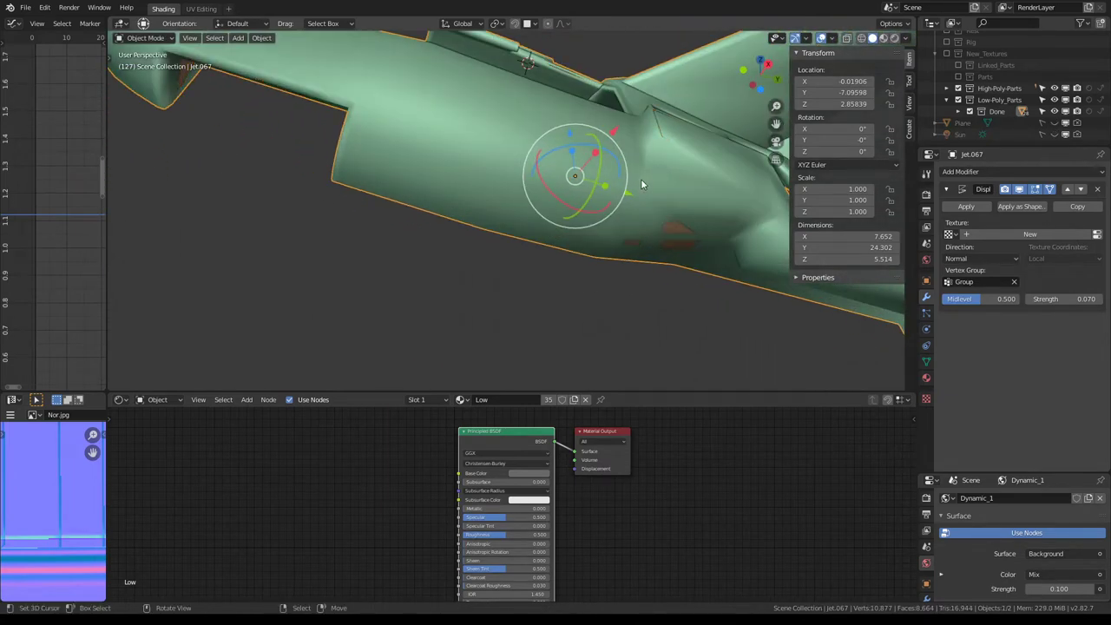
{"action": "left_click", "coordinate": [161, 43]}
Enter Weight Paint on the fuselage, set brush weight to 1.000 and pick faces near the cockpit panel
{"action": "left_click", "coordinate": [161, 108]}
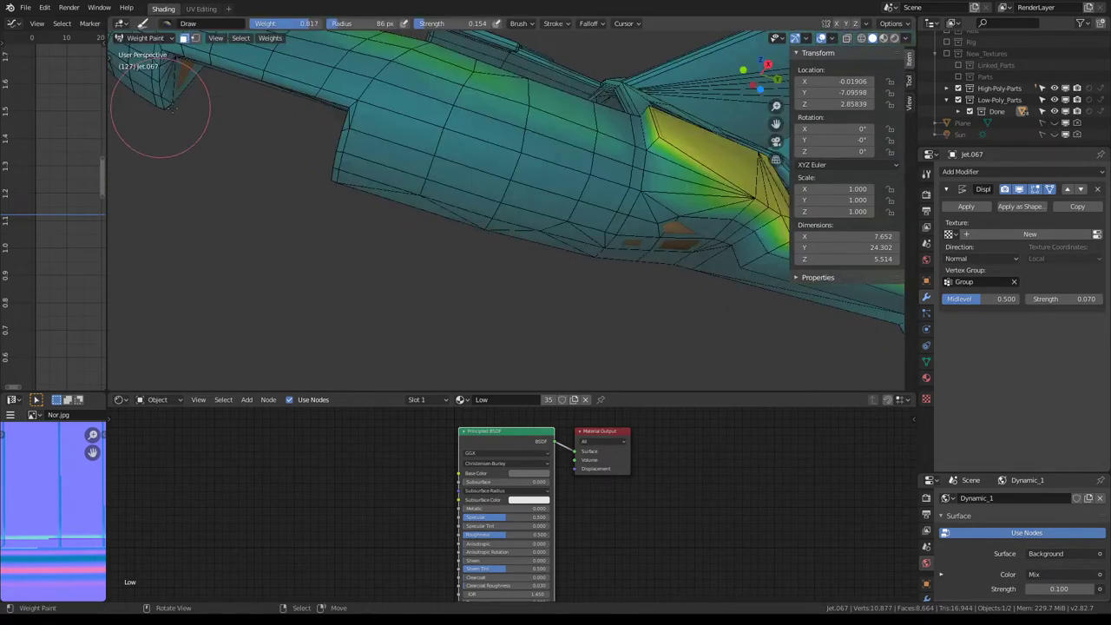
{"action": "mouse_move", "coordinate": [681, 224]}
{"action": "middle_mouse_down"}
{"action": "mouse_move", "coordinate": [644, 189]}
{"action": "mouse_move", "coordinate": [502, 230]}
{"action": "middle_mouse_up"}
{"action": "scroll", "coordinate": [521, 223], "scroll_direction": "up", "scroll_amount": 5}
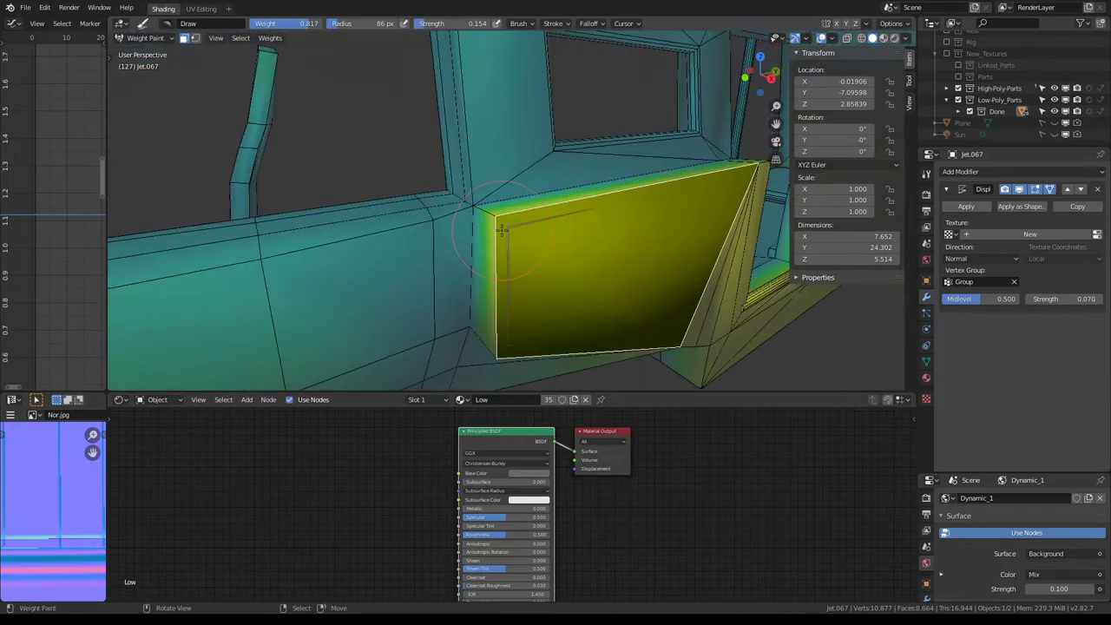
{"action": "left_click", "coordinate": [909, 79]}
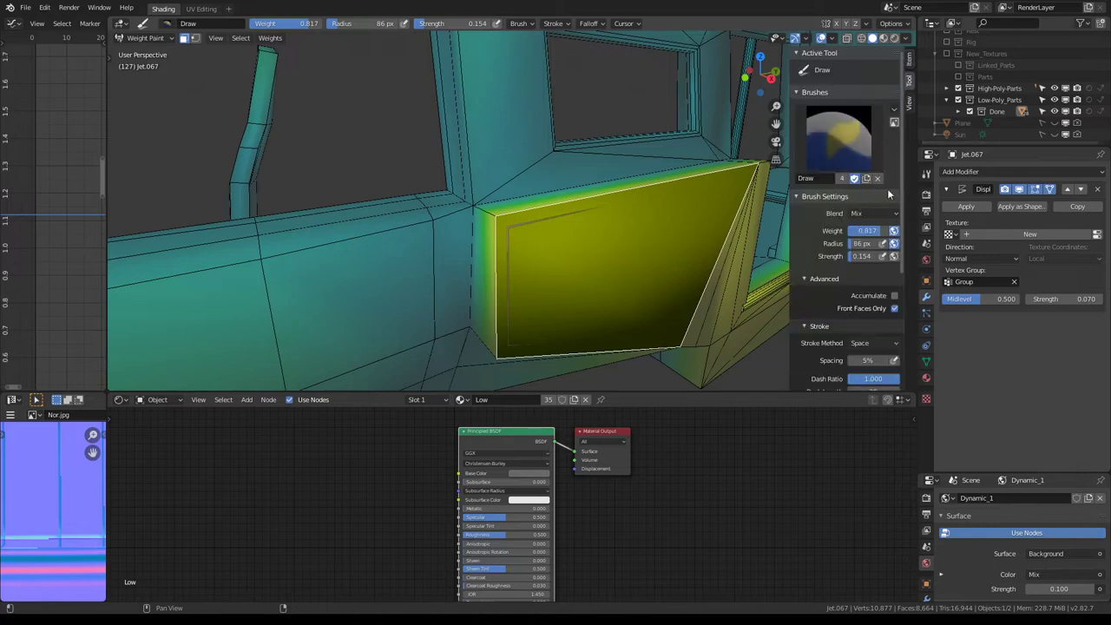
{"action": "left_click_drag", "start_coordinate": [863, 231], "coordinate": [890, 231]}
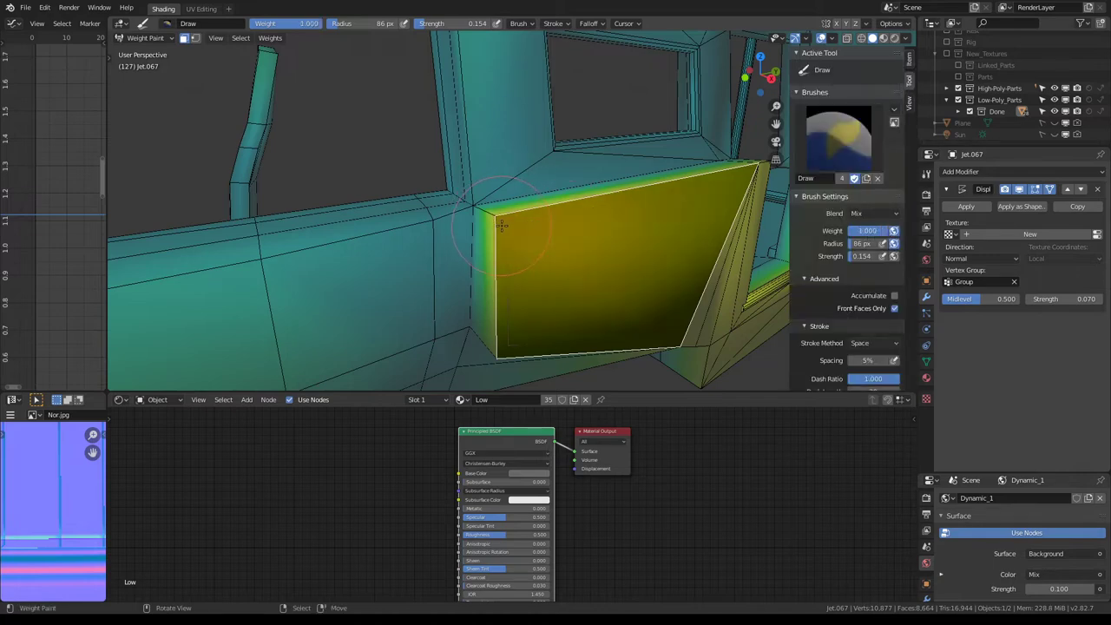
{"action": "mouse_move", "coordinate": [502, 224]}
{"action": "middle_mouse_down"}
{"action": "mouse_move", "coordinate": [507, 197]}
{"action": "mouse_move", "coordinate": [606, 215]}
{"action": "mouse_move", "coordinate": [509, 266]}
{"action": "middle_mouse_up"}
{"action": "left_click", "coordinate": [503, 263]}
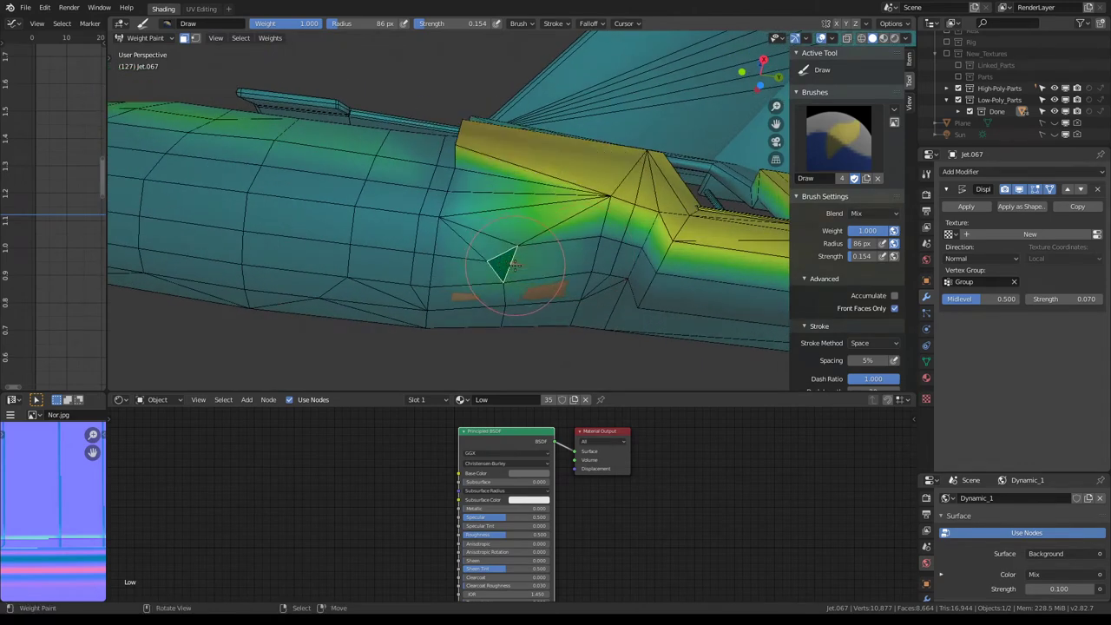
{"action": "left_click", "coordinate": [525, 300]}
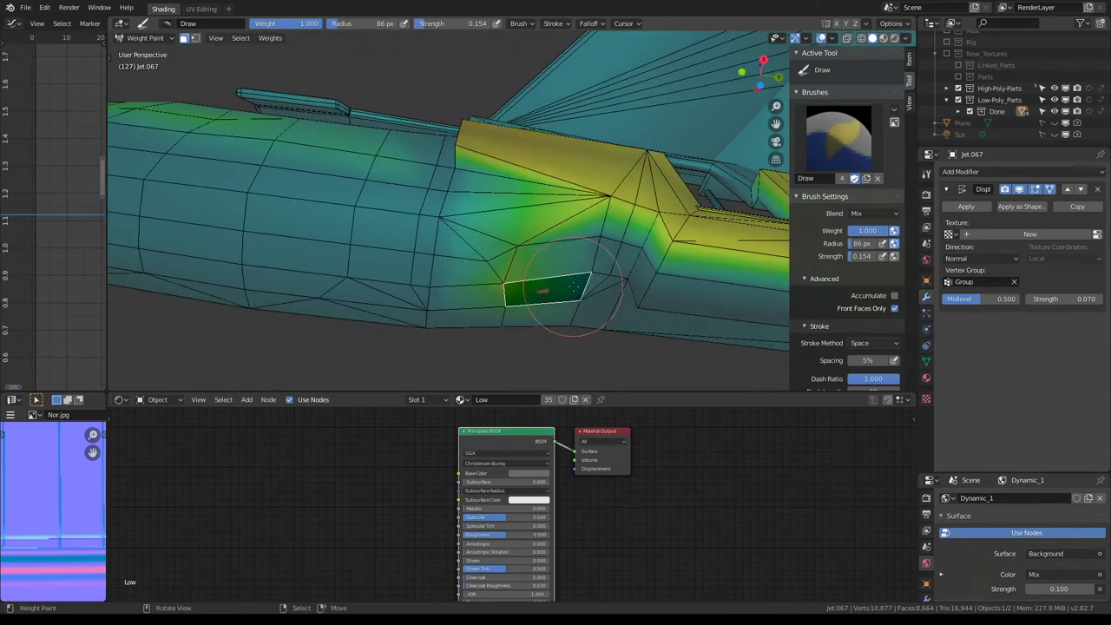
{"action": "left_click", "coordinate": [572, 253]}
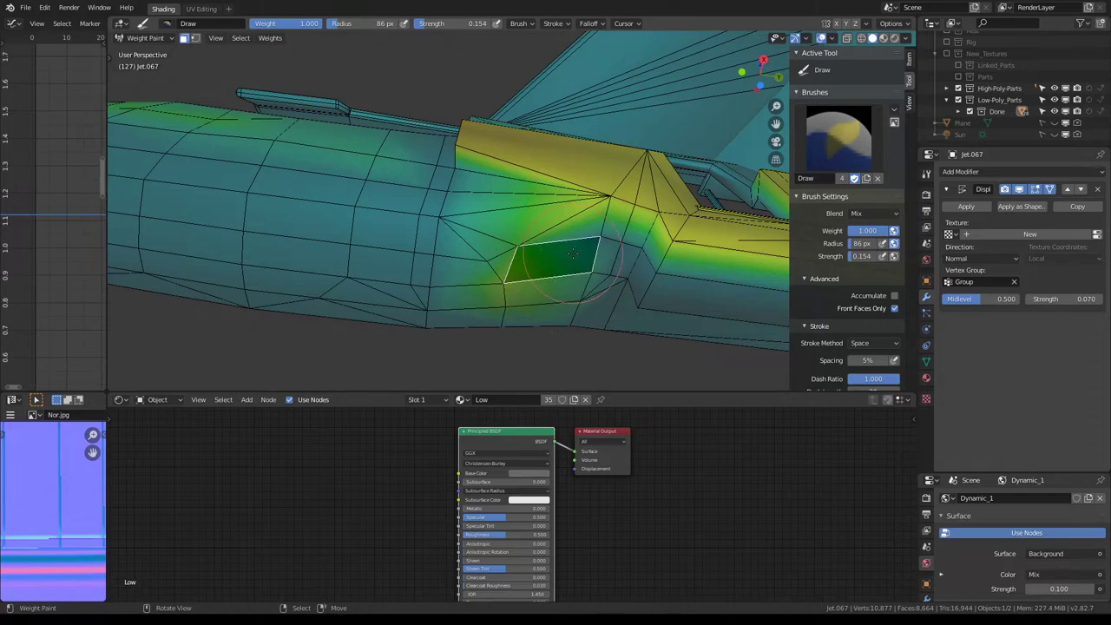
{"action": "scroll", "coordinate": [562, 241], "scroll_direction": "down", "scroll_amount": 5}
{"action": "mouse_move", "coordinate": [562, 240]}
{"action": "middle_mouse_down"}
{"action": "mouse_move", "coordinate": [424, 220]}
{"action": "mouse_move", "coordinate": [552, 221]}
{"action": "middle_mouse_up"}
{"action": "scroll", "coordinate": [552, 221], "scroll_direction": "up", "scroll_amount": 3}
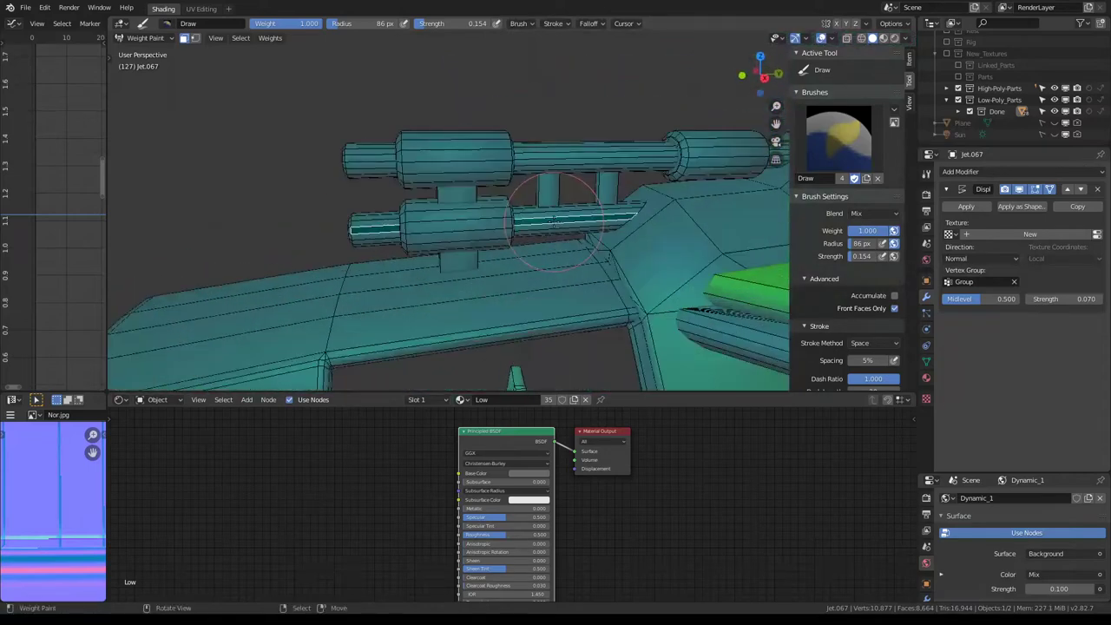
Paint low weights (about 0.04–0.08) onto the scope tubes and connector posts, undoing stray strokes
{"action": "left_click", "coordinate": [552, 220]}
{"action": "left_click", "coordinate": [555, 155]}
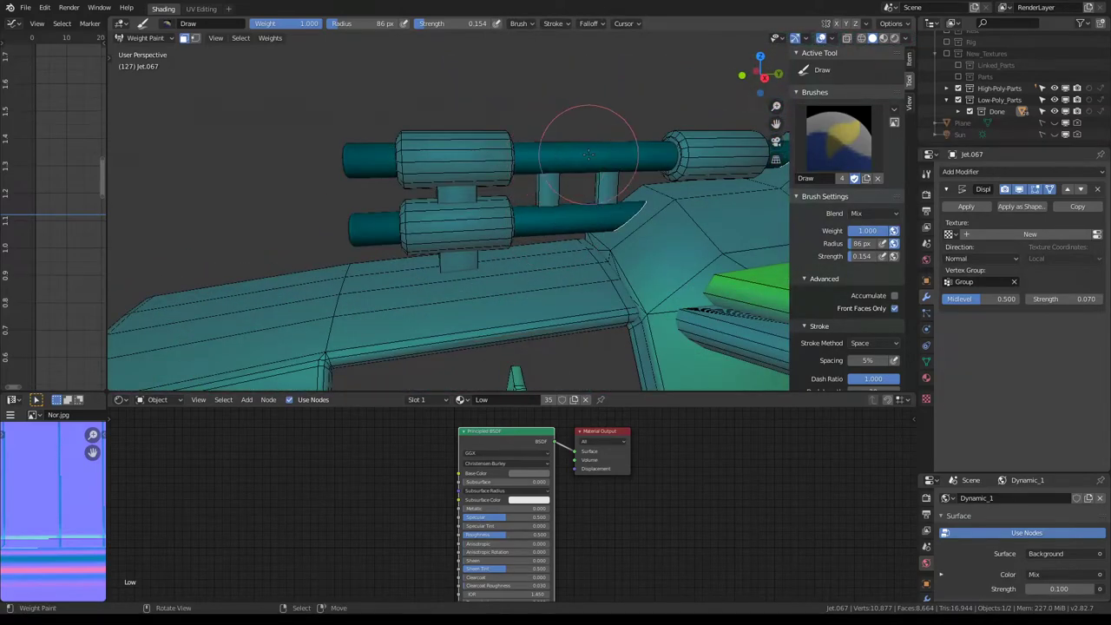
{"action": "left_click", "coordinate": [479, 193]}
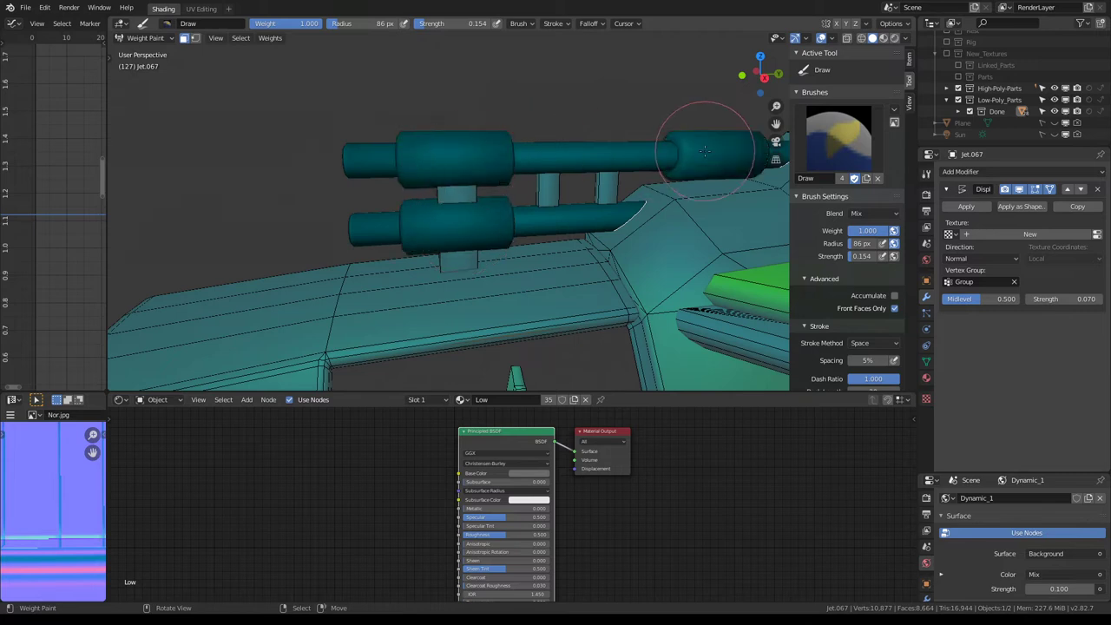
{"action": "mouse_move", "coordinate": [702, 142]}
{"action": "middle_mouse_down"}
{"action": "mouse_move", "coordinate": [624, 174]}
{"action": "mouse_move", "coordinate": [607, 166]}
{"action": "mouse_move", "coordinate": [580, 214]}
{"action": "middle_mouse_up"}
{"action": "left_click", "coordinate": [605, 165]}
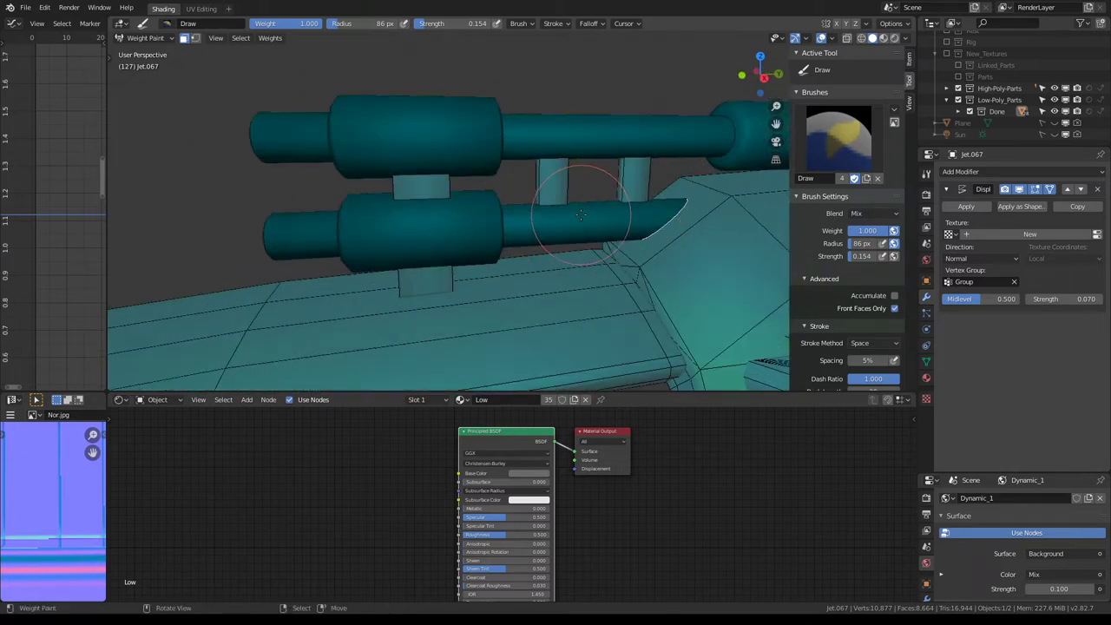
{"action": "key", "text": "ctrl+z"}
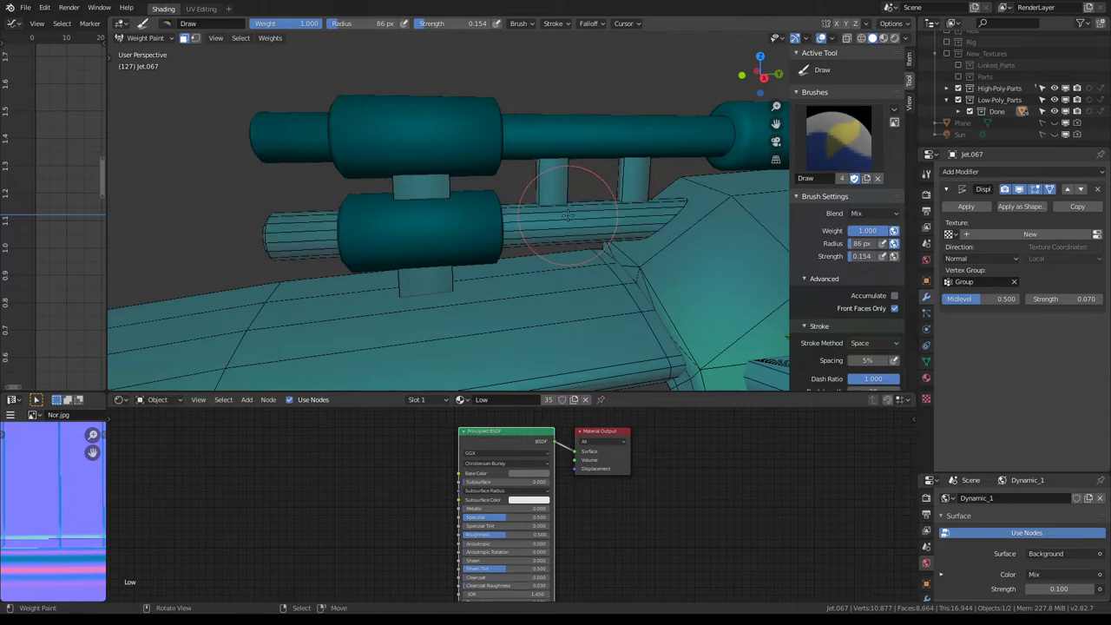
{"action": "key", "text": "ctrl+shift+z"}
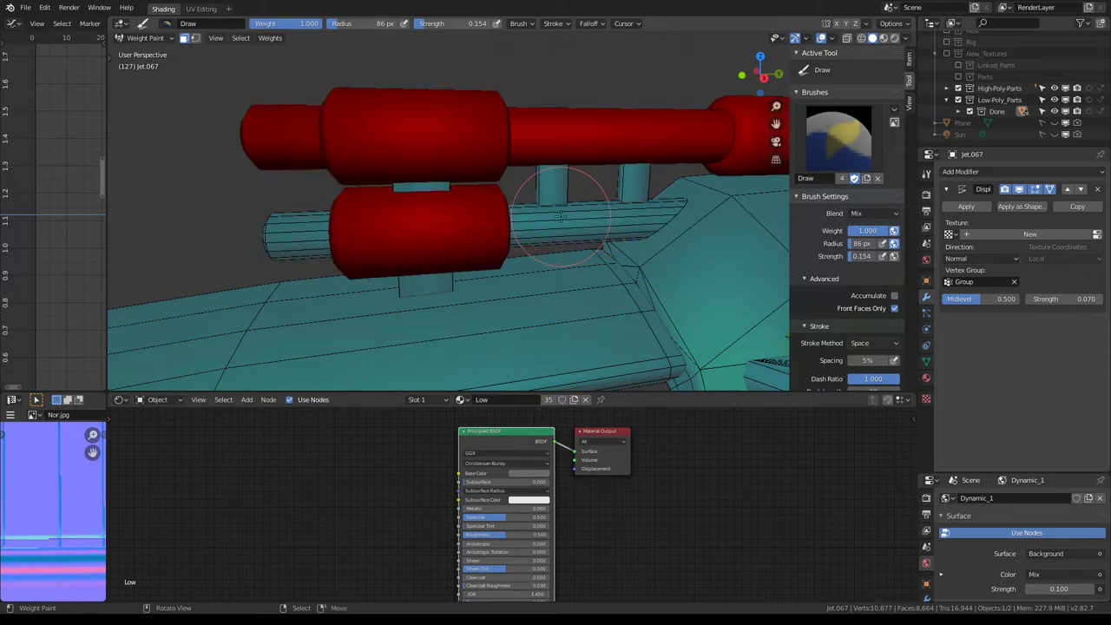
{"action": "key", "text": "ctrl+z"}
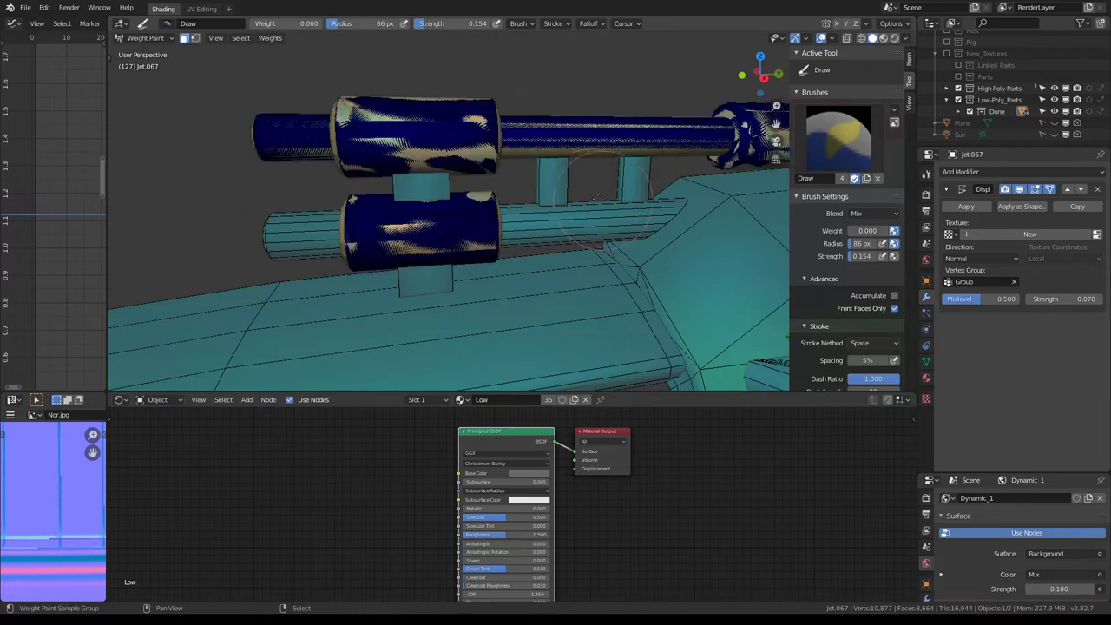
{"action": "left_click_drag", "start_coordinate": [587, 219], "coordinate": [583, 205]}
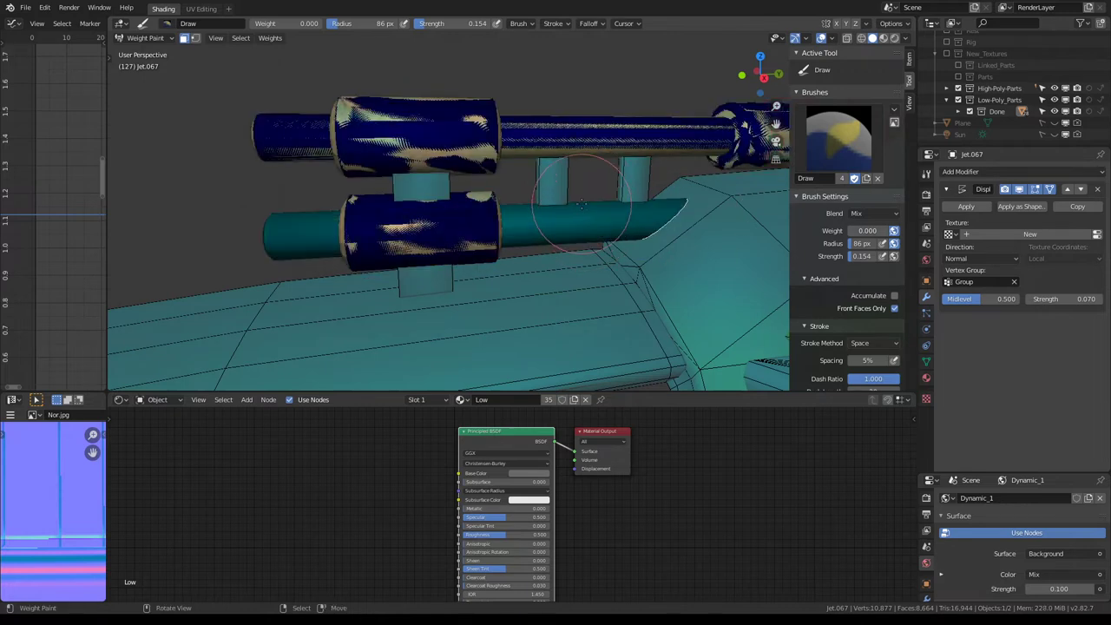
{"action": "key", "text": "ctrl+z"}
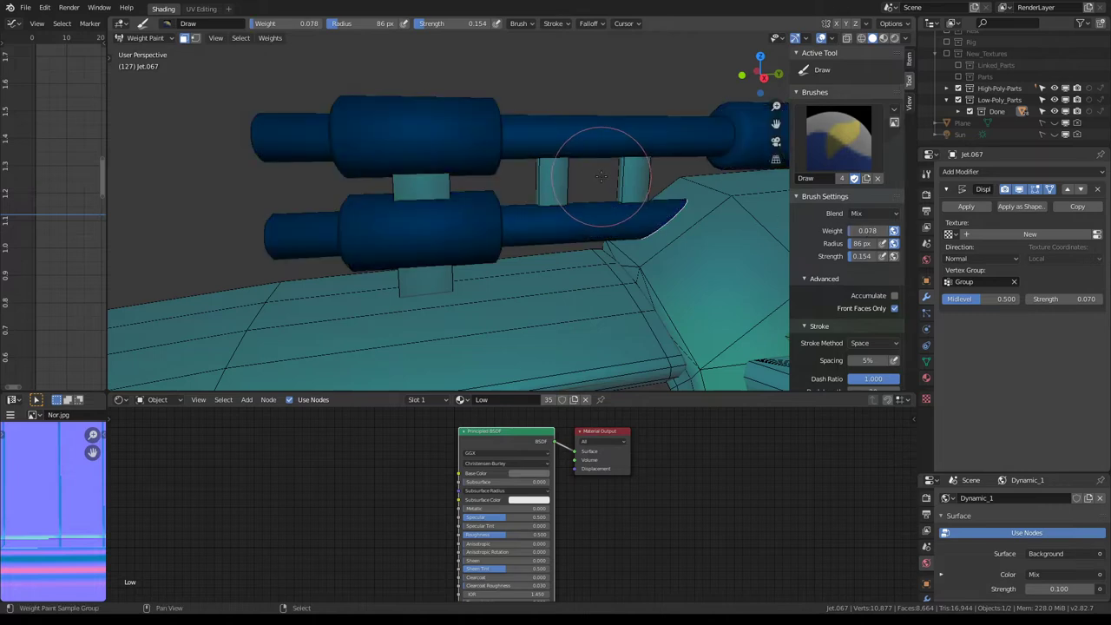
{"action": "mouse_move", "coordinate": [595, 198]}
{"action": "middle_mouse_down"}
{"action": "mouse_move", "coordinate": [359, 180]}
{"action": "mouse_move", "coordinate": [368, 159]}
{"action": "mouse_move", "coordinate": [440, 173]}
{"action": "middle_mouse_up"}
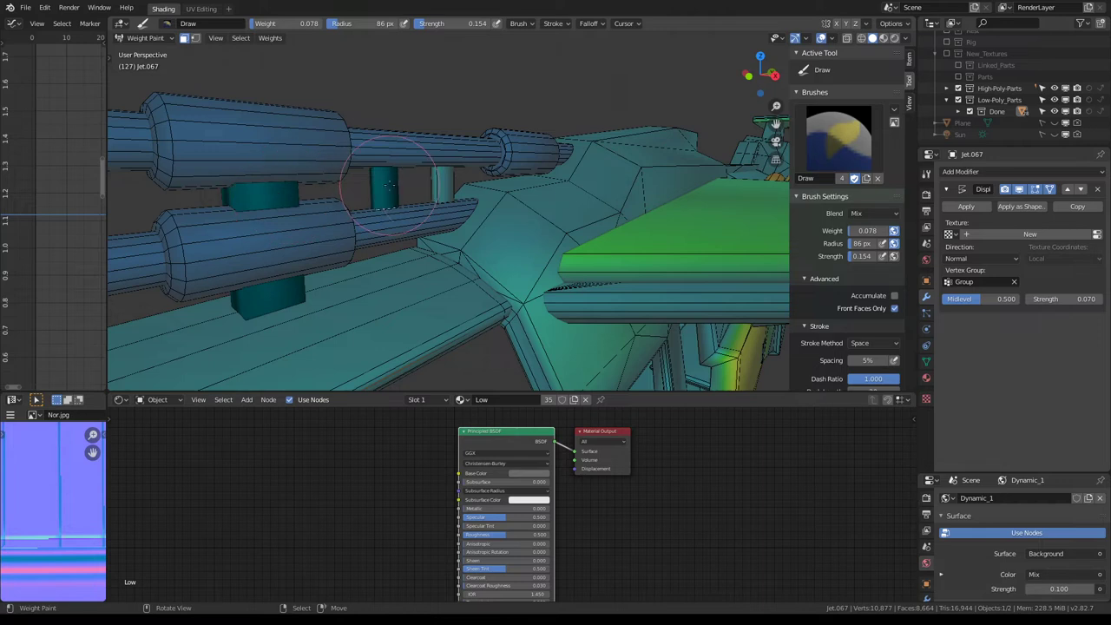
{"action": "key", "text": "ctrl+z"}
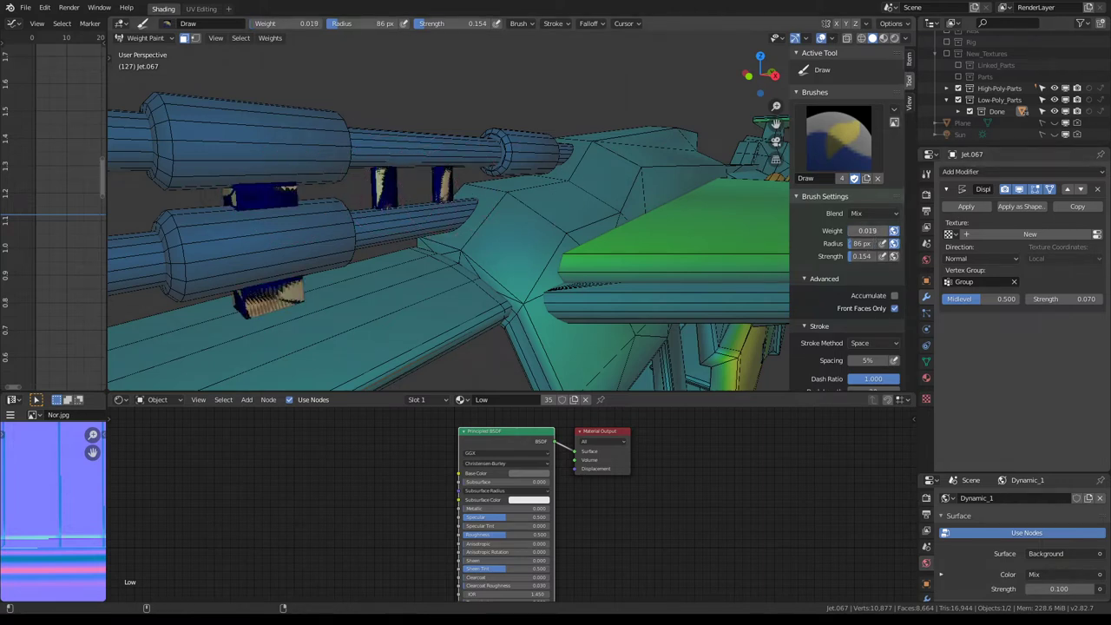
{"action": "mouse_move", "coordinate": [446, 136]}
{"action": "middle_mouse_down"}
{"action": "mouse_move", "coordinate": [376, 177]}
{"action": "mouse_move", "coordinate": [480, 152]}
{"action": "mouse_move", "coordinate": [315, 95]}
{"action": "middle_mouse_up"}
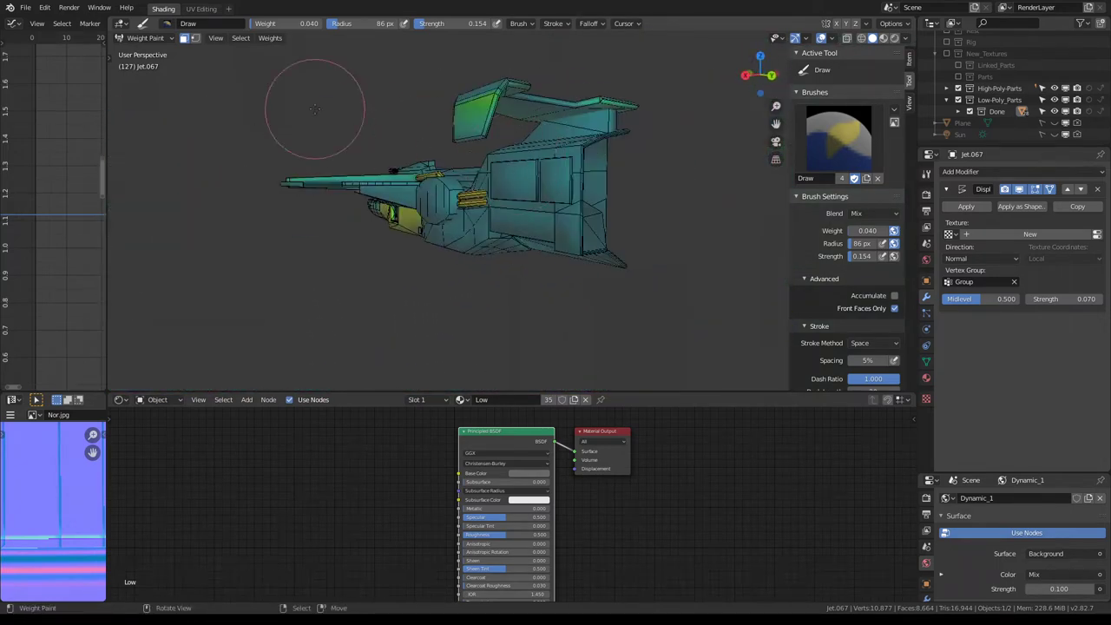
Return to Object Mode, enter Edit Mode and select the framed panel below the cockpit window
{"action": "left_click", "coordinate": [148, 37]}
{"action": "left_click", "coordinate": [147, 51]}
{"action": "mouse_move", "coordinate": [501, 170]}
{"action": "middle_mouse_down"}
{"action": "mouse_move", "coordinate": [215, 197]}
{"action": "mouse_move", "coordinate": [477, 177]}
{"action": "mouse_move", "coordinate": [457, 171]}
{"action": "mouse_move", "coordinate": [538, 195]}
{"action": "mouse_move", "coordinate": [621, 197]}
{"action": "mouse_move", "coordinate": [654, 272]}
{"action": "mouse_move", "coordinate": [608, 226]}
{"action": "mouse_move", "coordinate": [578, 231]}
{"action": "middle_mouse_up"}
{"action": "scroll", "coordinate": [457, 171], "scroll_direction": "down", "scroll_amount": 5}
{"action": "scroll", "coordinate": [538, 196], "scroll_direction": "up", "scroll_amount": 6}
{"action": "key", "text": "Tab"}
{"action": "scroll", "coordinate": [652, 246], "scroll_direction": "up", "scroll_amount": 4}
{"action": "scroll", "coordinate": [653, 247], "scroll_direction": "down", "scroll_amount": 3}
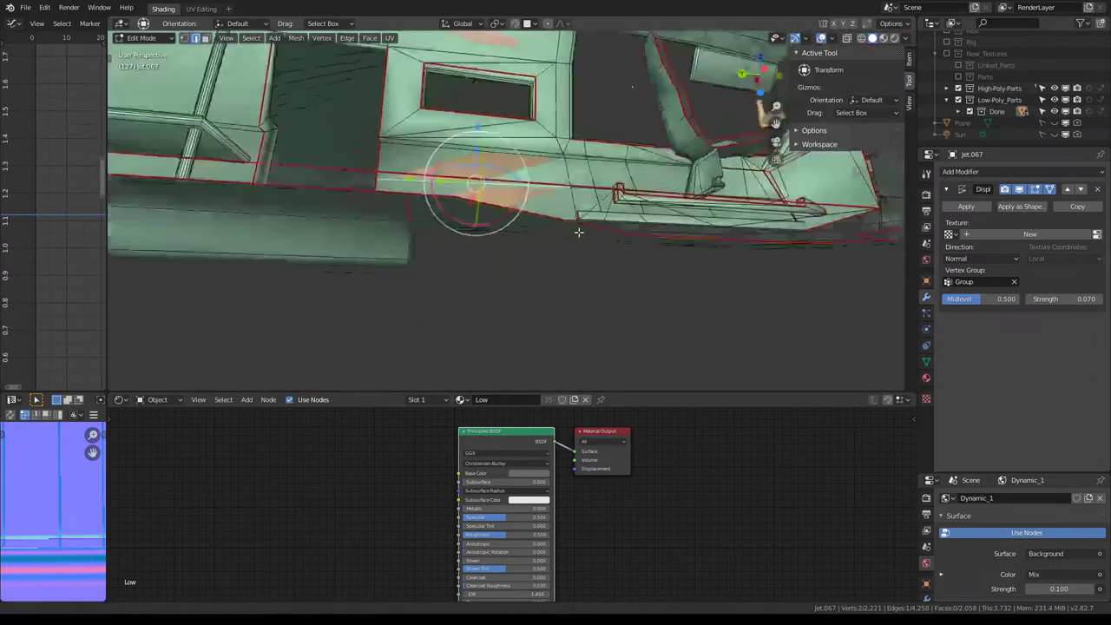
{"action": "scroll", "coordinate": [556, 187], "scroll_direction": "up", "scroll_amount": 3}
{"action": "left_click", "coordinate": [547, 205]}
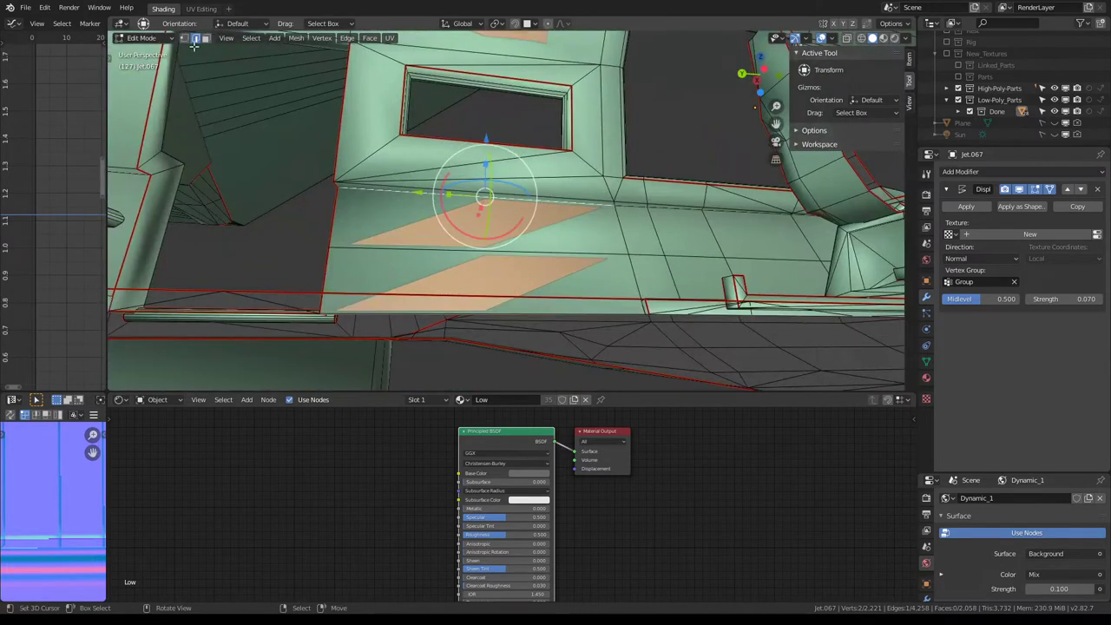
With face masking in Weight Paint, give the panel a weight of about 0.24, then return to Edit Mode
{"action": "left_click", "coordinate": [166, 39]}
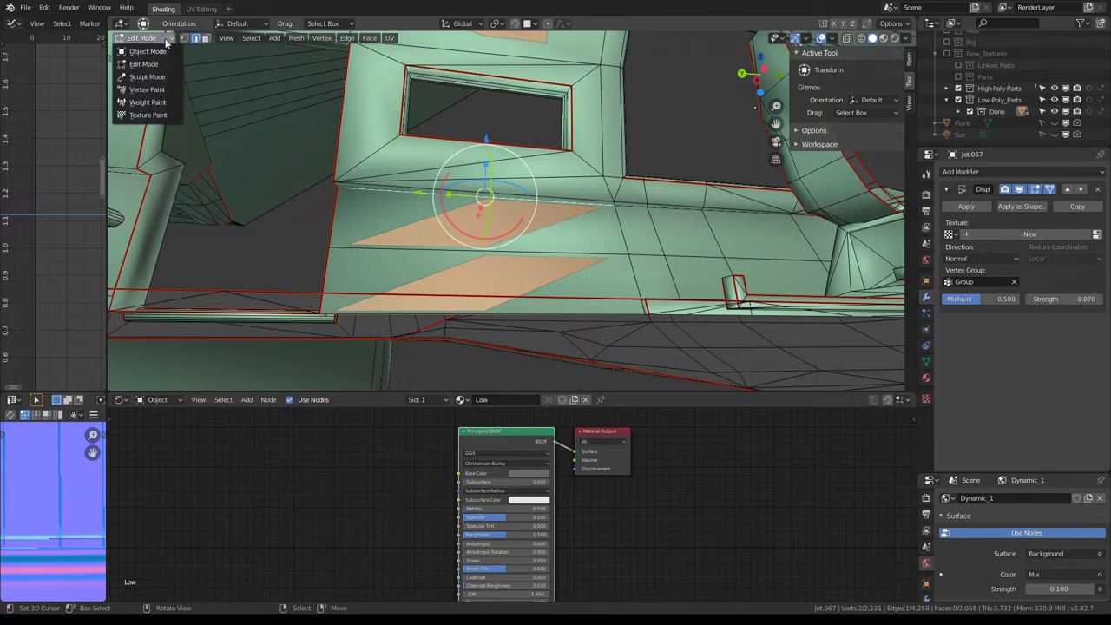
{"action": "left_click", "coordinate": [157, 102]}
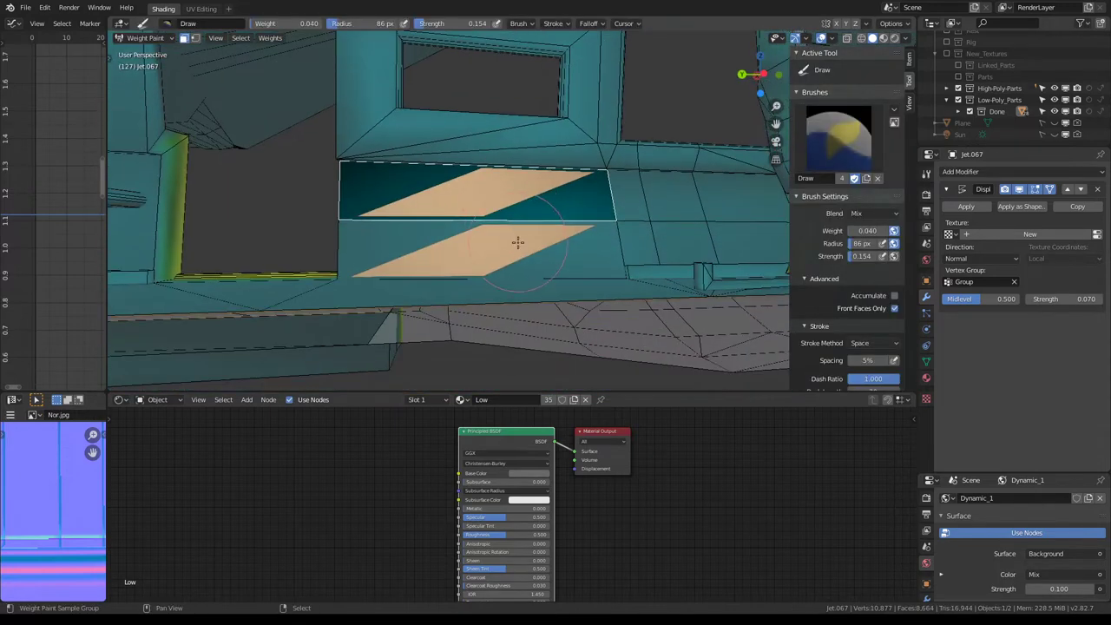
{"action": "left_click", "coordinate": [517, 242], "text": "shift"}
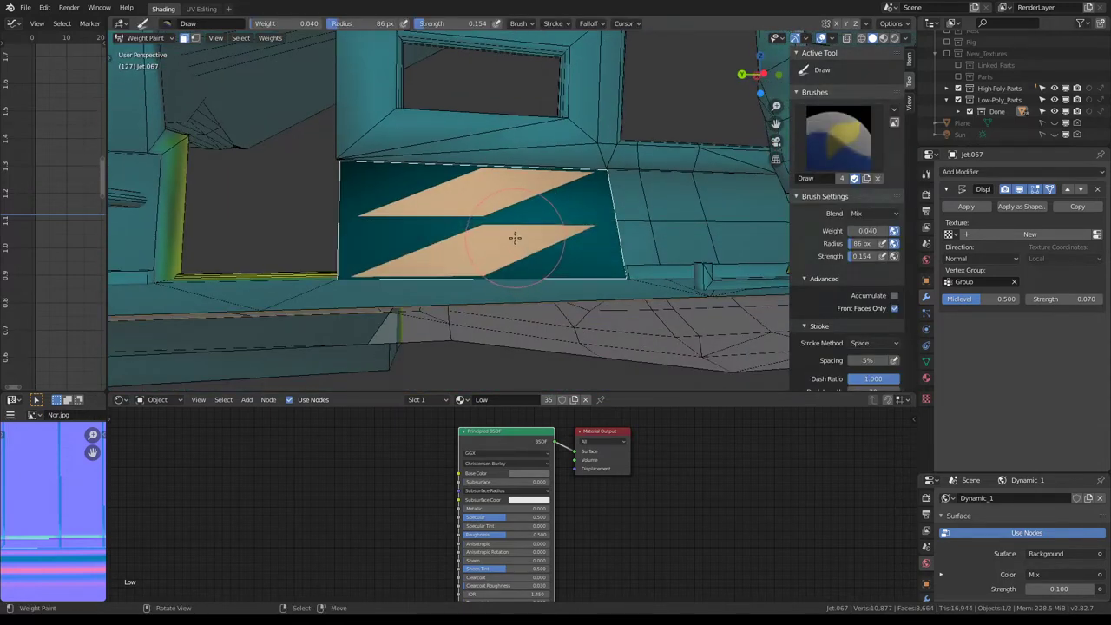
{"action": "middle_click_drag", "start_coordinate": [516, 231], "coordinate": [518, 239]}
{"action": "key", "text": "shift+k"}
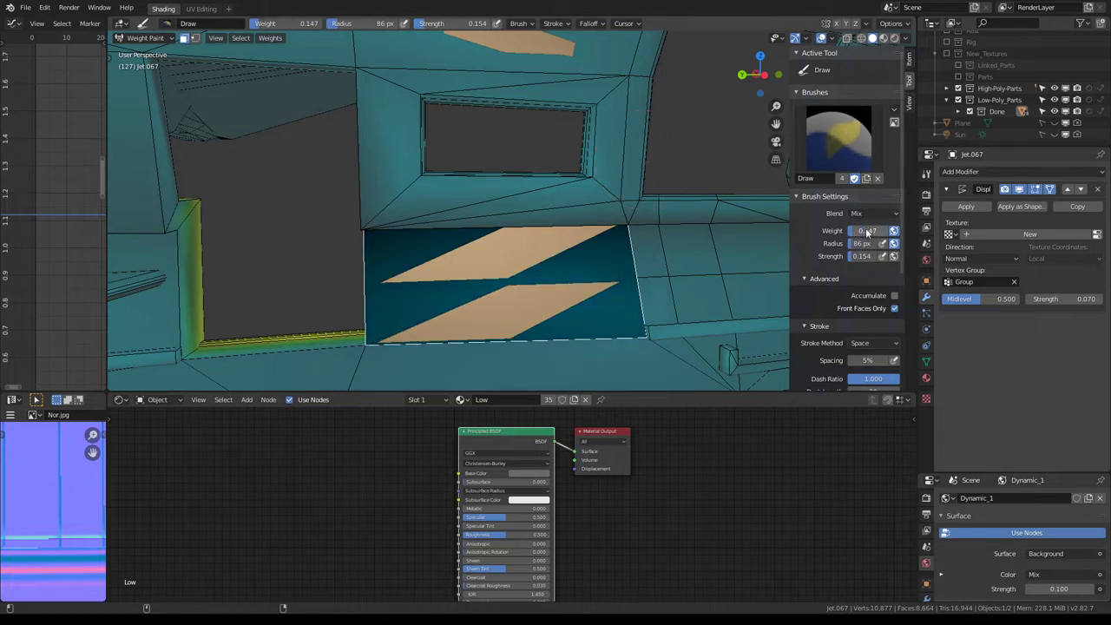
{"action": "left_click_drag", "start_coordinate": [867, 231], "coordinate": [875, 230]}
{"action": "mouse_move", "coordinate": [538, 217]}
{"action": "middle_mouse_down"}
{"action": "mouse_move", "coordinate": [499, 223]}
{"action": "mouse_move", "coordinate": [524, 227]}
{"action": "middle_mouse_up"}
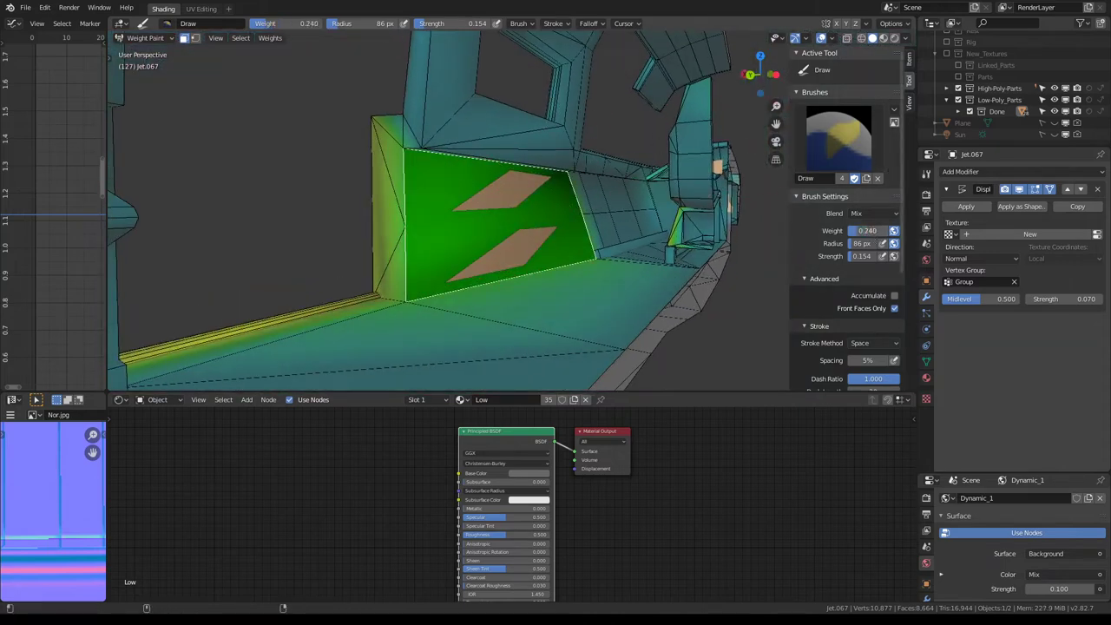
{"action": "mouse_move", "coordinate": [634, 174]}
{"action": "middle_mouse_down"}
{"action": "mouse_move", "coordinate": [649, 188]}
{"action": "mouse_move", "coordinate": [521, 199]}
{"action": "mouse_move", "coordinate": [441, 185]}
{"action": "mouse_move", "coordinate": [487, 178]}
{"action": "mouse_move", "coordinate": [489, 215]}
{"action": "middle_mouse_up"}
{"action": "key", "text": "Tab"}
{"action": "scroll", "coordinate": [441, 185], "scroll_direction": "up", "scroll_amount": 3}
Subdivide the selected panel face using Quick Favorites
{"action": "key", "text": "q"}
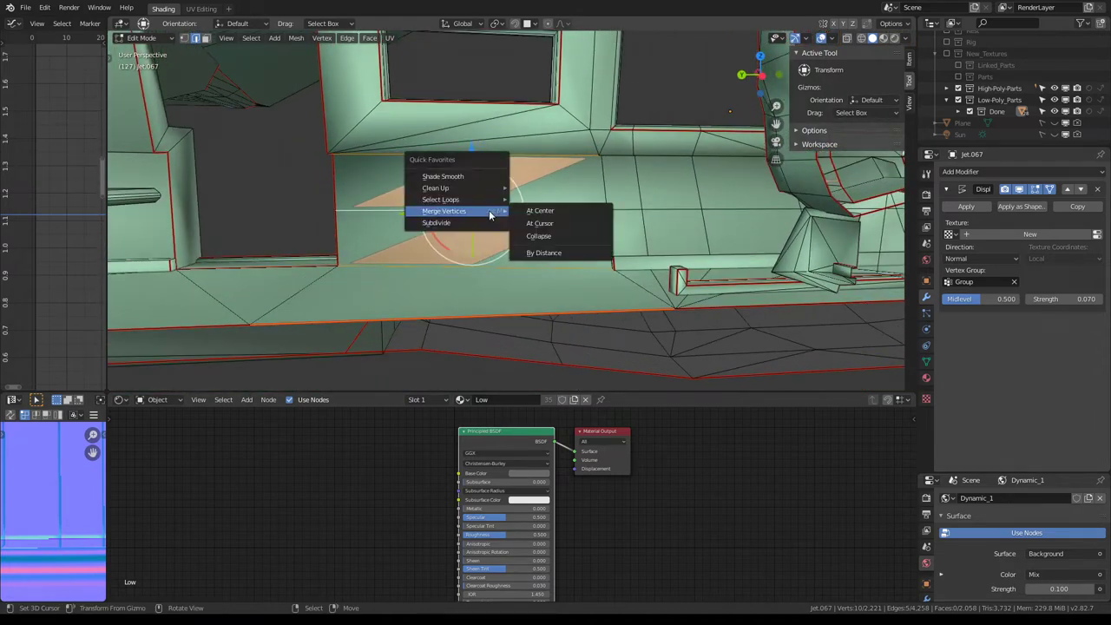
{"action": "left_click", "coordinate": [438, 222]}
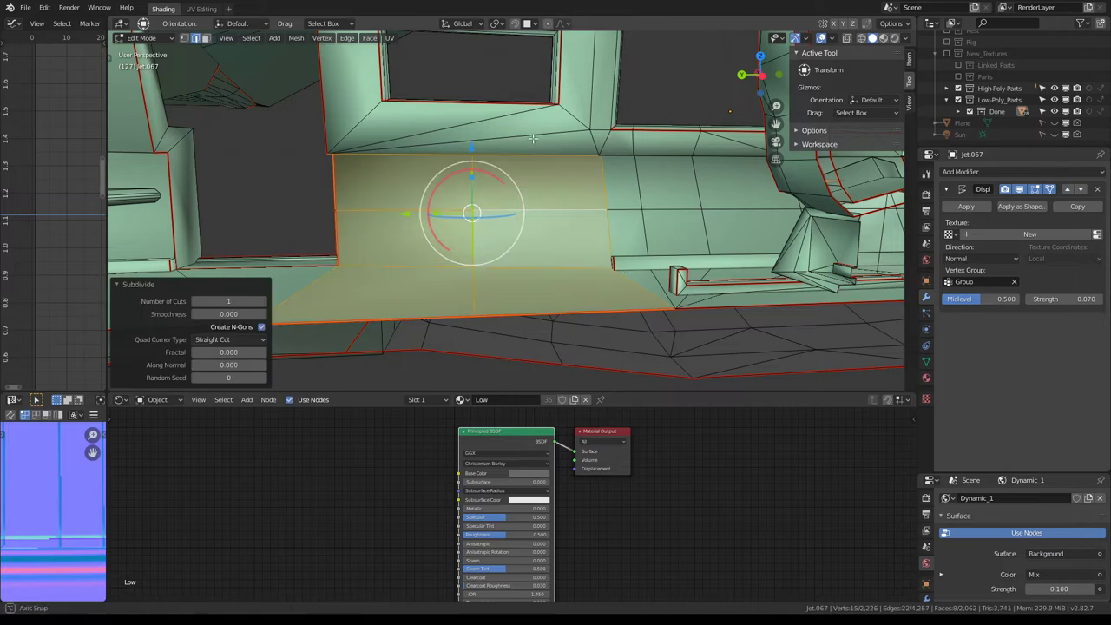
{"action": "middle_click_drag", "start_coordinate": [533, 138], "coordinate": [581, 124]}
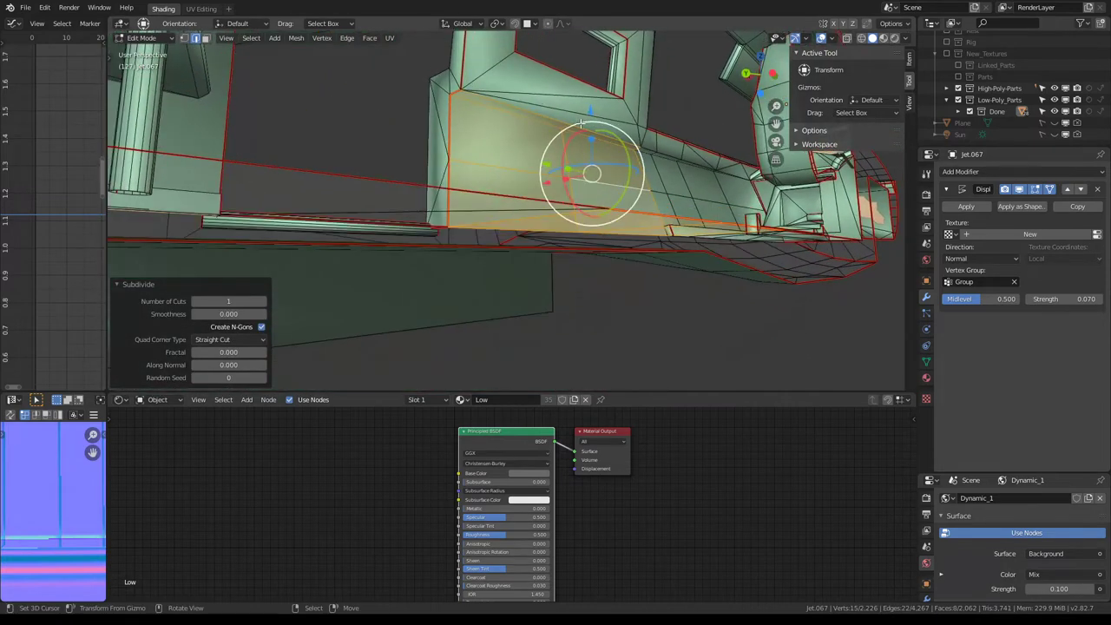
Rotate the diagonal edges beside the window clockwise twice to tidy the triangulation
{"action": "left_click", "coordinate": [554, 128]}
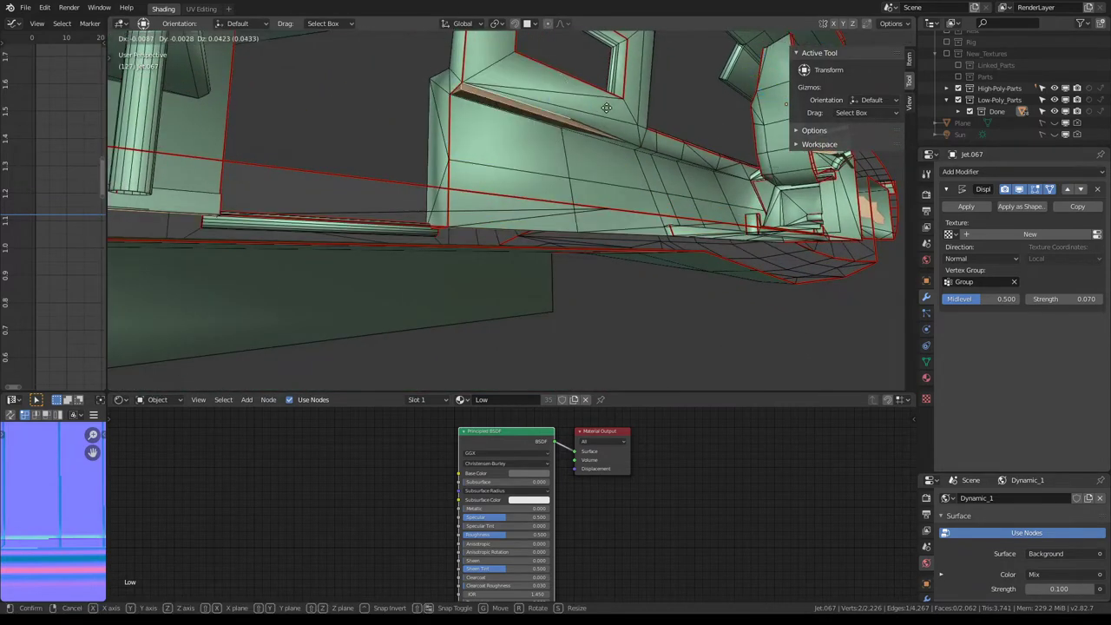
{"action": "mouse_move", "coordinate": [604, 116]}
{"action": "middle_mouse_down"}
{"action": "mouse_move", "coordinate": [552, 178]}
{"action": "mouse_move", "coordinate": [524, 166]}
{"action": "middle_mouse_up"}
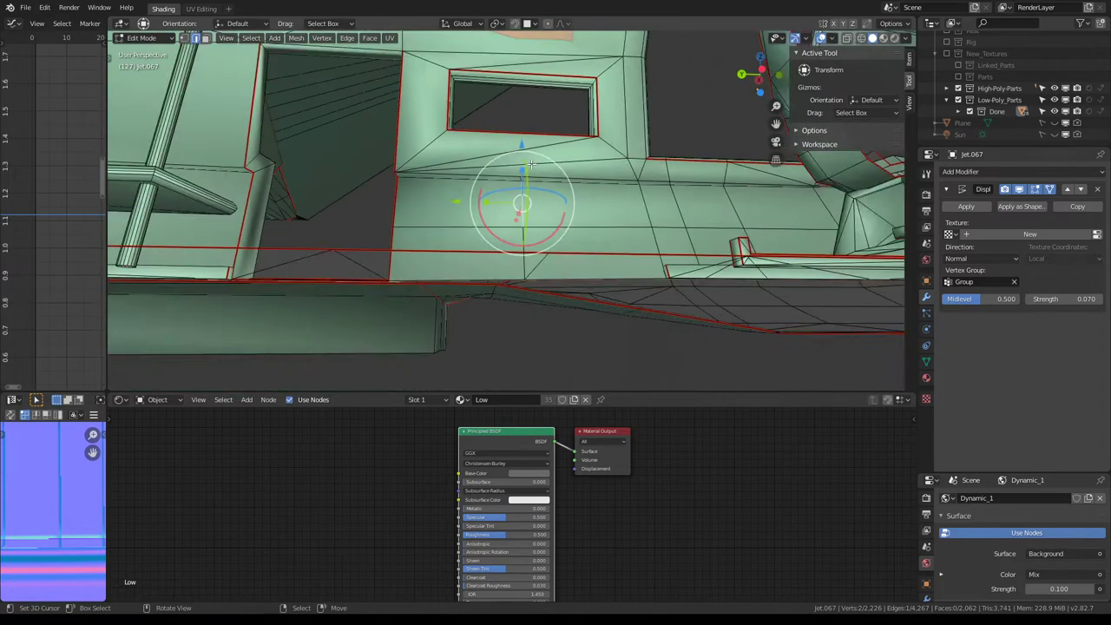
{"action": "left_click", "coordinate": [541, 133]}
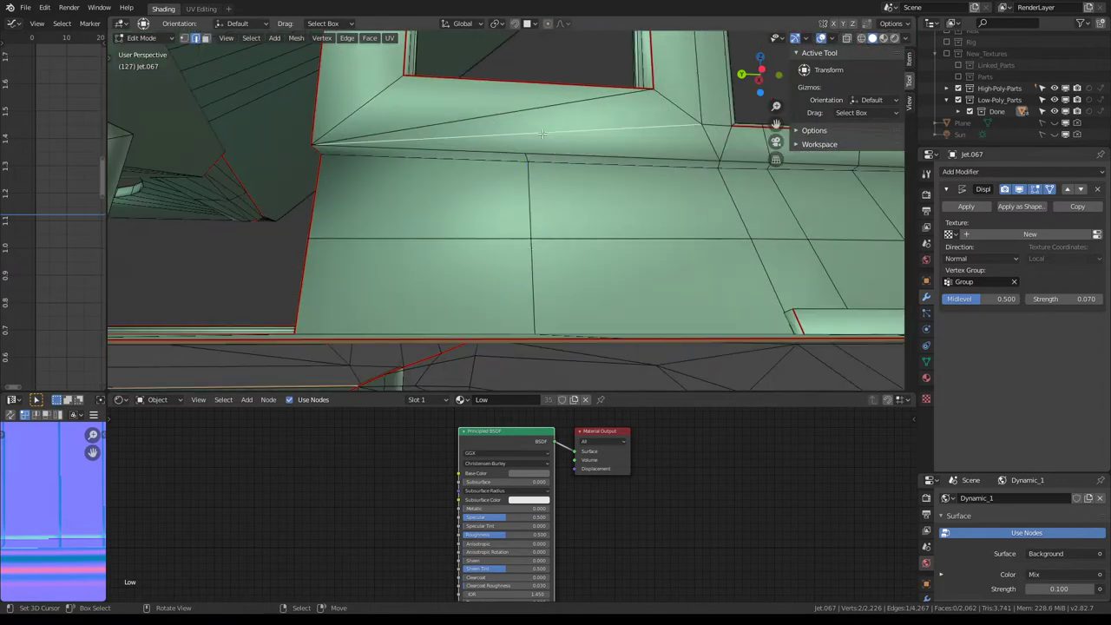
{"action": "right_click", "coordinate": [666, 123]}
{"action": "left_click", "coordinate": [667, 125]}
{"action": "middle_click_drag", "start_coordinate": [667, 125], "coordinate": [556, 176]}
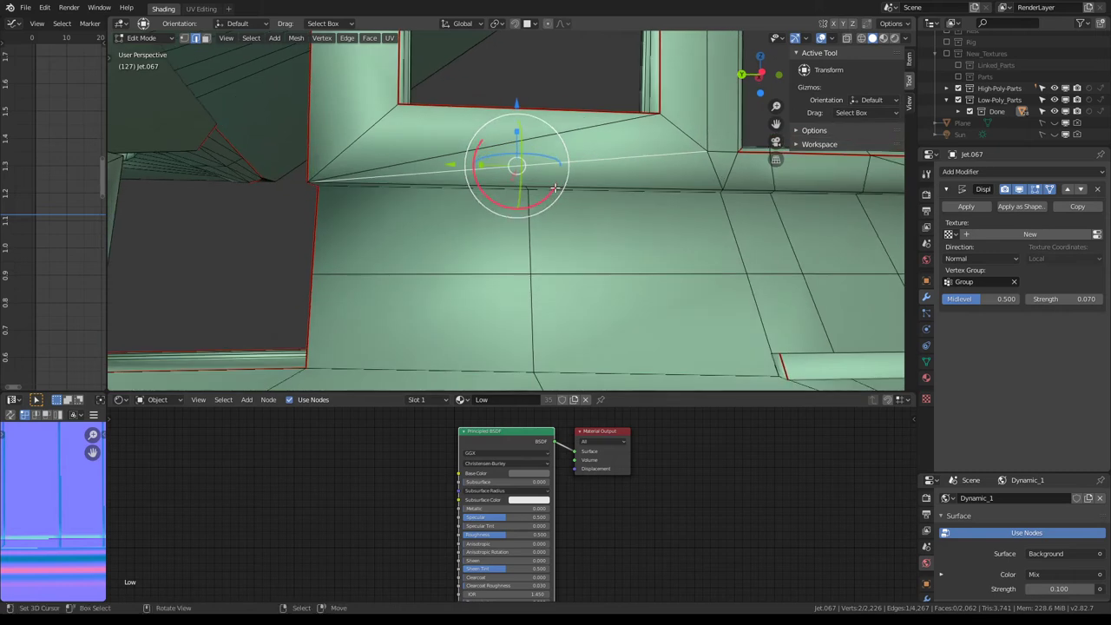
{"action": "left_click", "coordinate": [556, 176]}
{"action": "key", "text": "ctrl+e"}
{"action": "left_click", "coordinate": [553, 165]}
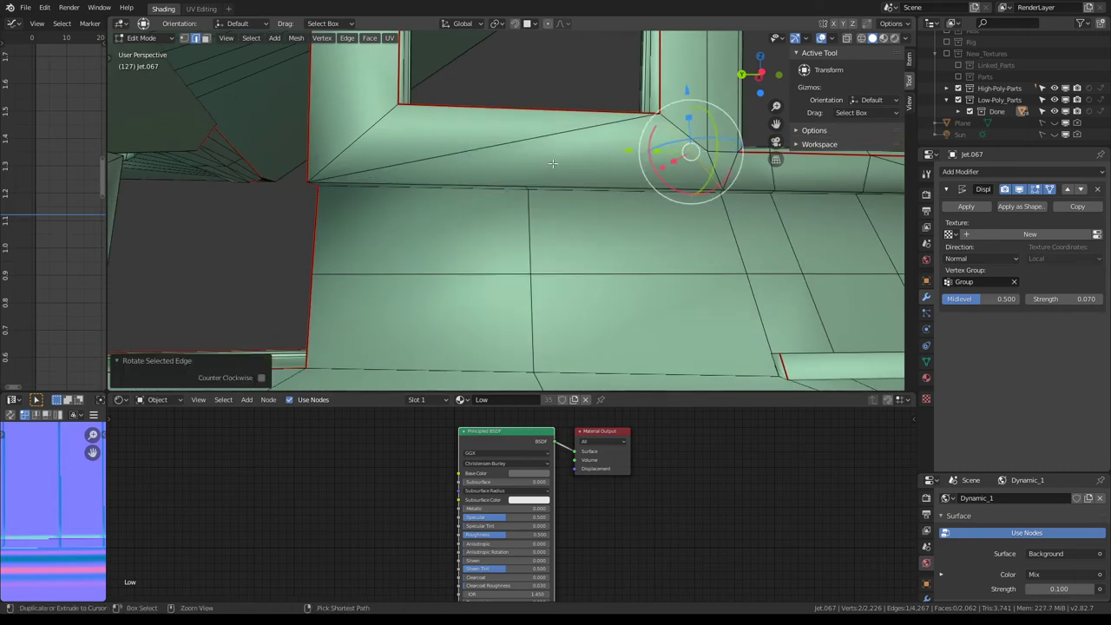
{"action": "middle_click_drag", "start_coordinate": [536, 162], "coordinate": [538, 165]}
{"action": "key", "text": "ctrl+e"}
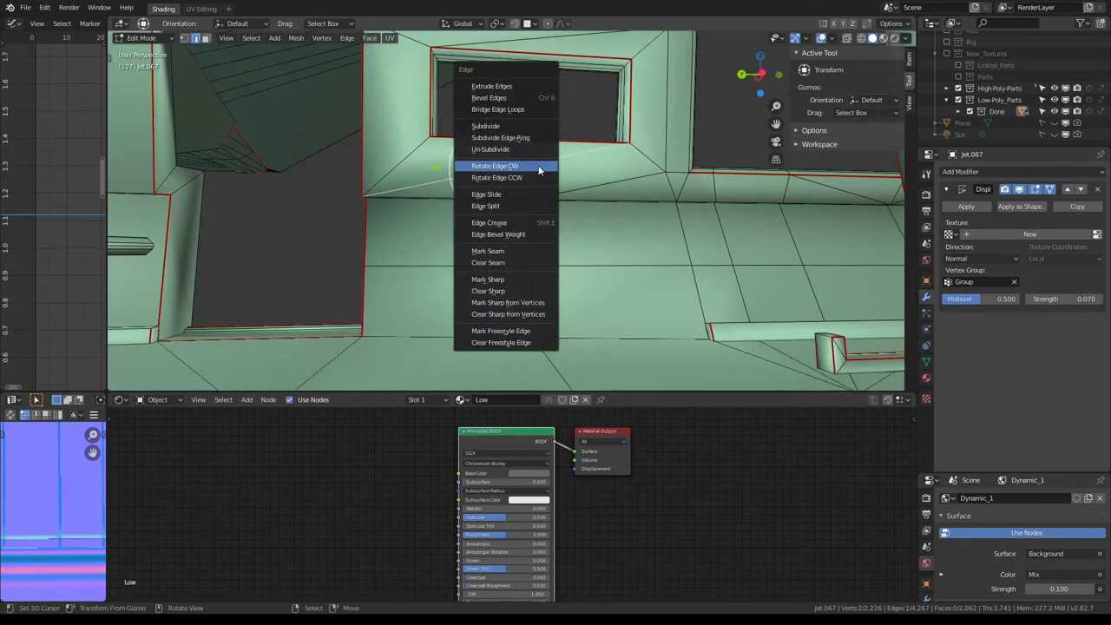
{"action": "left_click", "coordinate": [538, 165]}
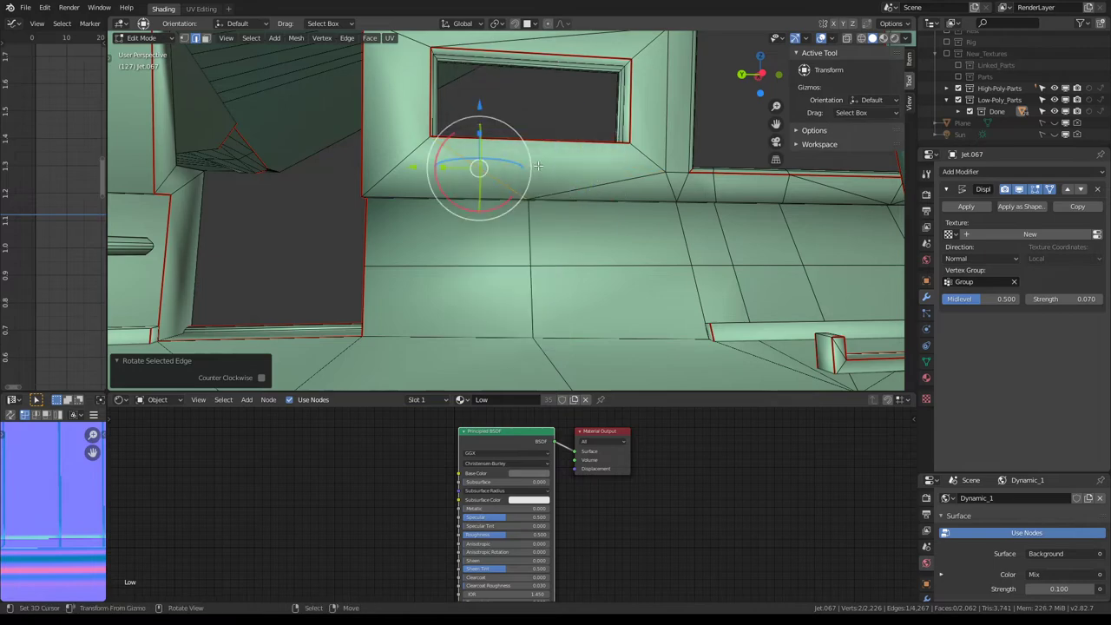
{"action": "mouse_move", "coordinate": [538, 165]}
{"action": "middle_mouse_down"}
{"action": "mouse_move", "coordinate": [576, 144]}
{"action": "mouse_move", "coordinate": [406, 208]}
{"action": "mouse_move", "coordinate": [433, 165]}
{"action": "middle_mouse_up"}
Select the whole cockpit shelf board and paint it with a low sampled weight
{"action": "key", "text": "ctrl+Tab"}
{"action": "key", "text": "Tab"}
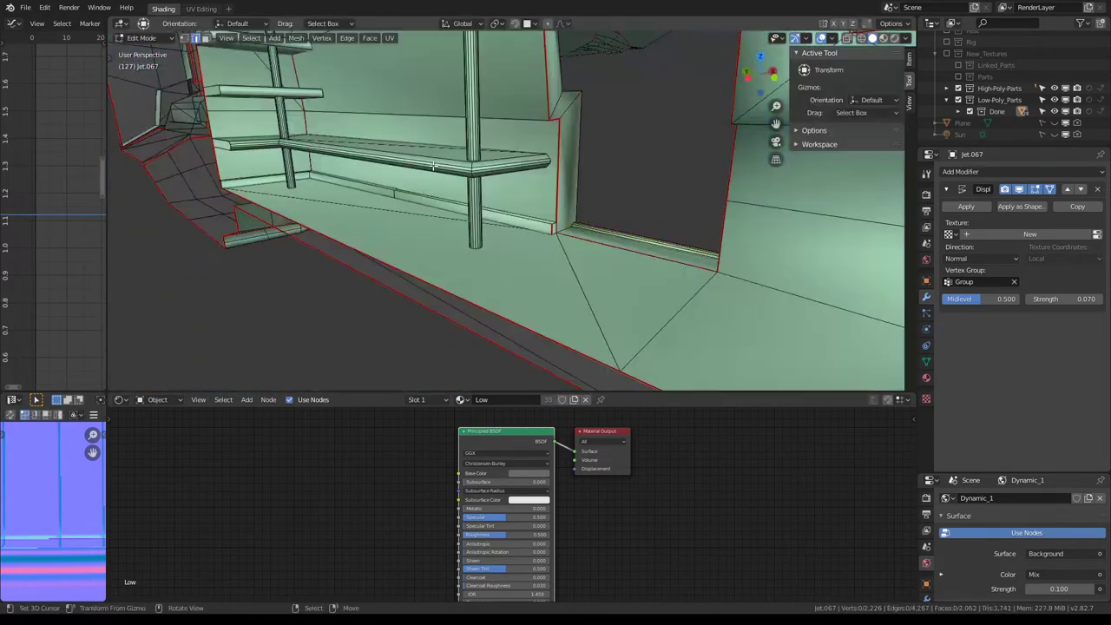
{"action": "key", "text": "l"}
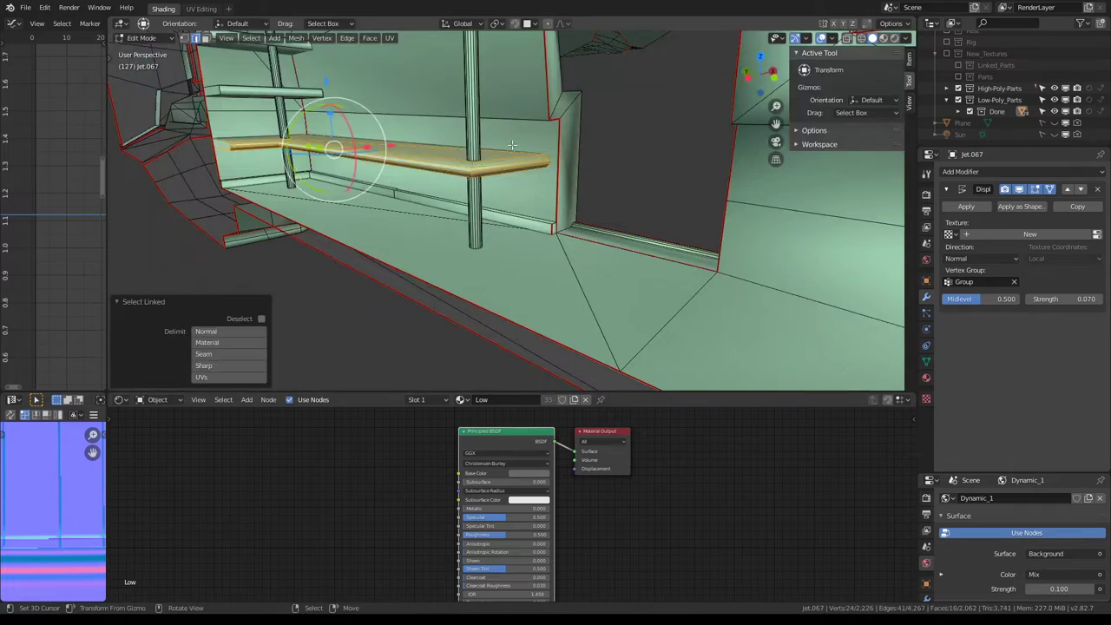
{"action": "key", "text": "Tab"}
{"action": "middle_click_drag", "start_coordinate": [512, 145], "coordinate": [508, 184]}
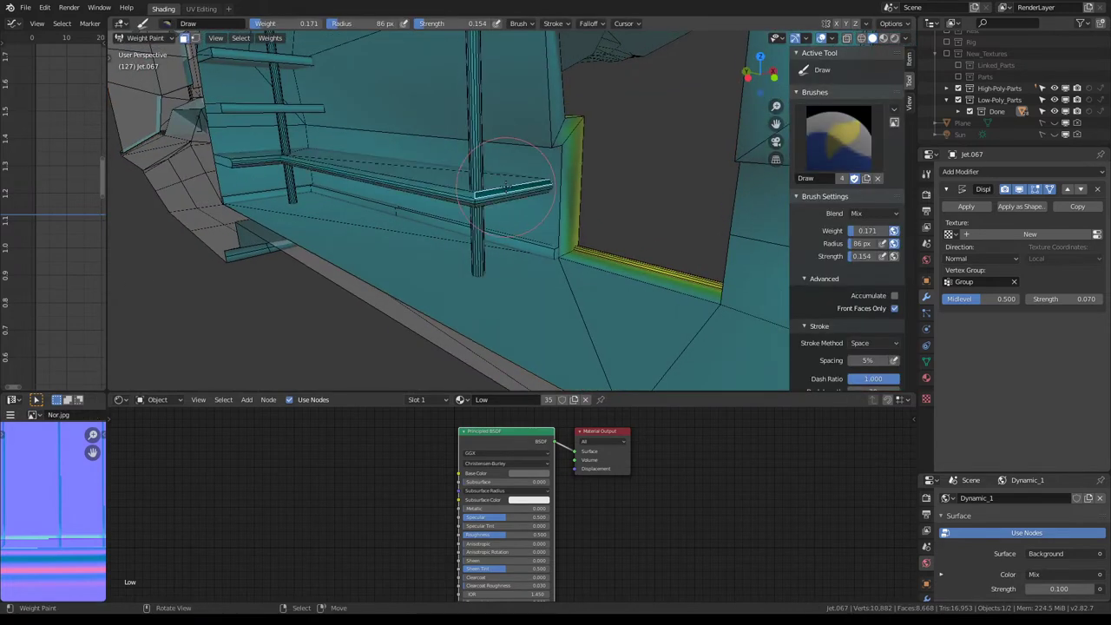
{"action": "left_click", "coordinate": [506, 185]}
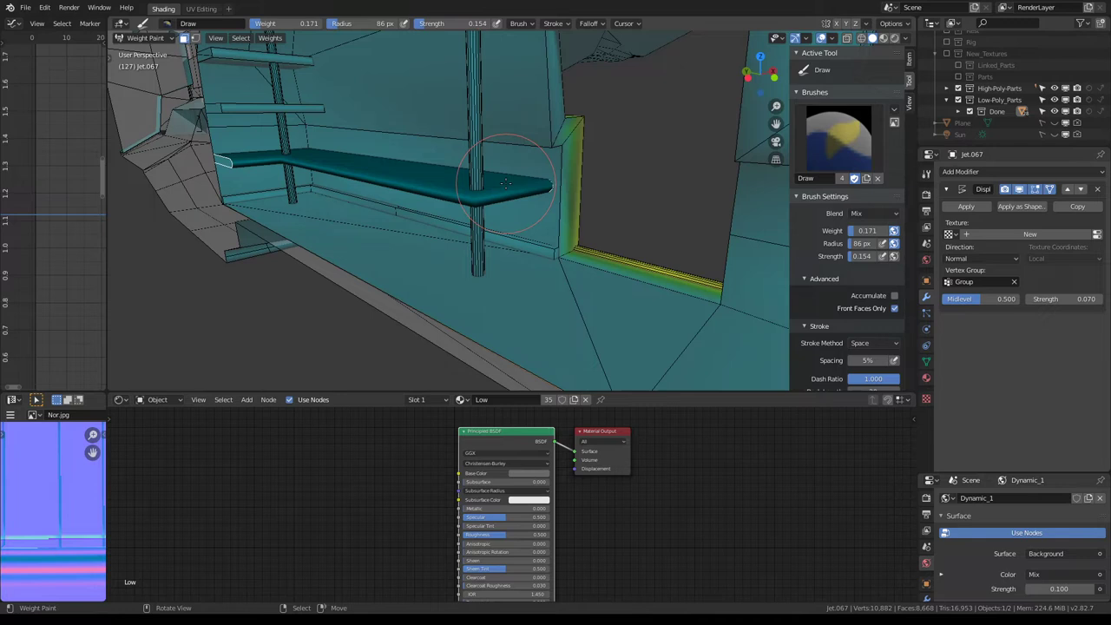
{"action": "middle_click_drag", "start_coordinate": [506, 181], "coordinate": [522, 217]}
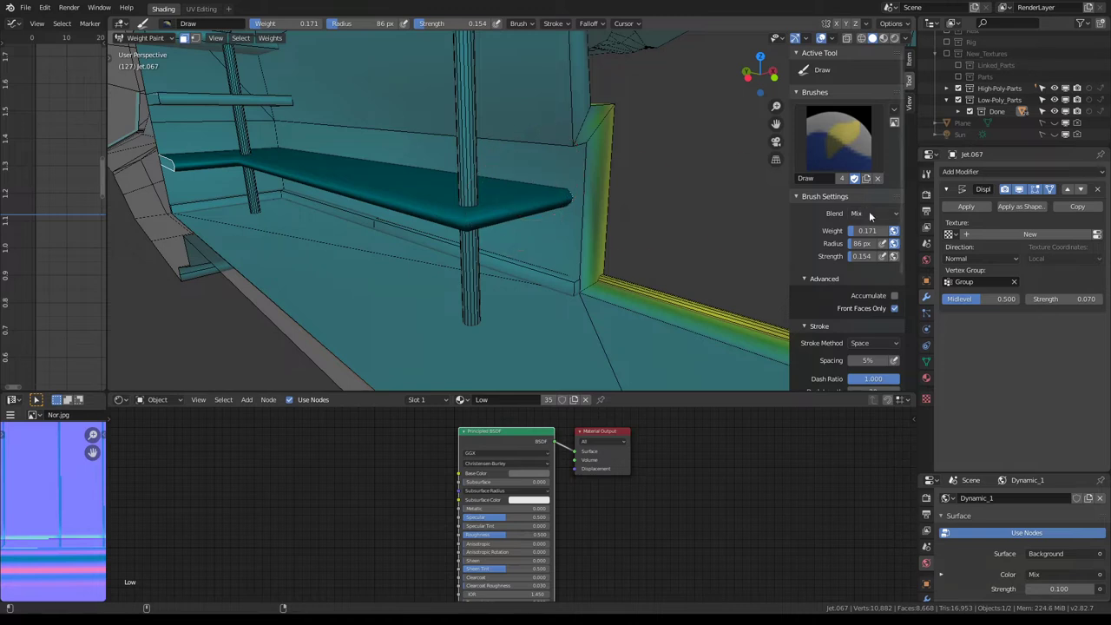
{"action": "left_click_drag", "start_coordinate": [853, 230], "coordinate": [859, 230]}
{"action": "left_click", "coordinate": [554, 184]}
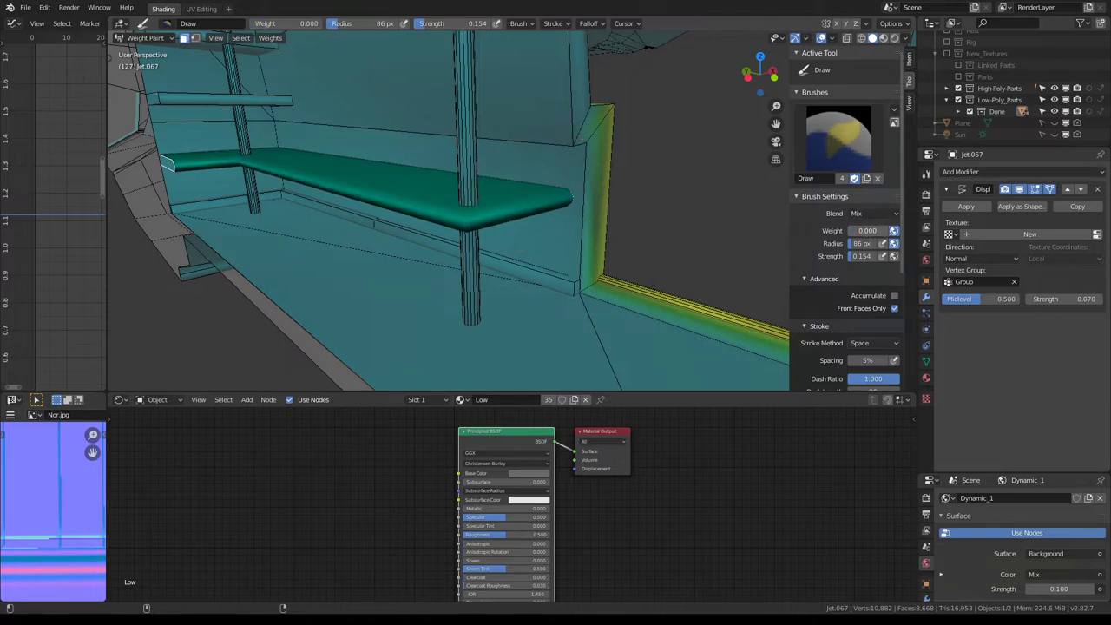
{"action": "key", "text": "ctrl"}
{"action": "left_click_drag", "start_coordinate": [860, 230], "coordinate": [868, 230]}
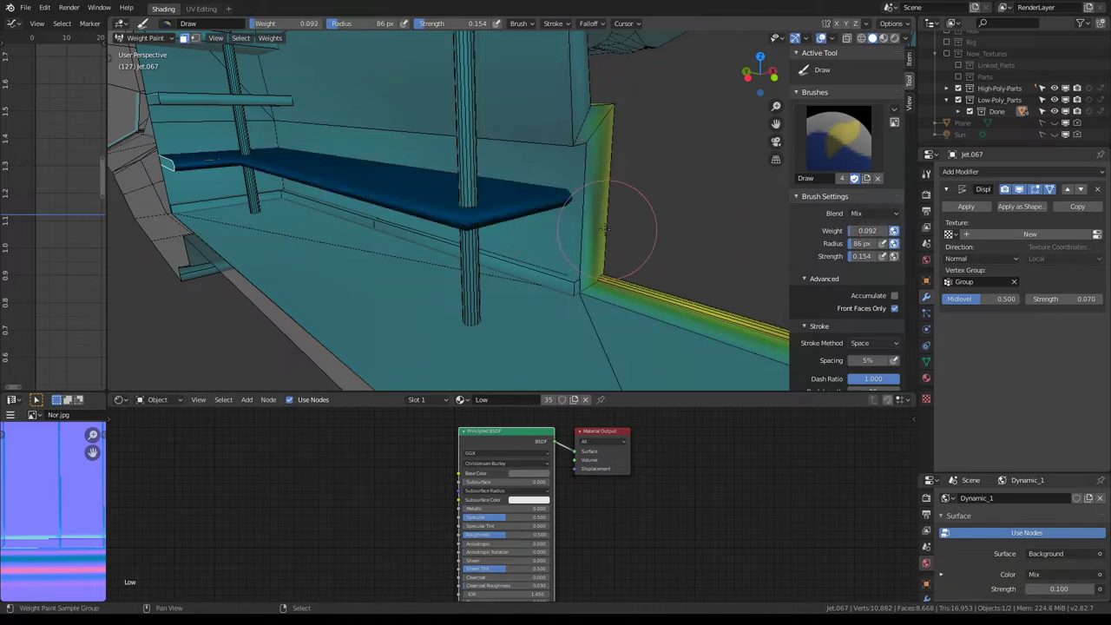
{"action": "mouse_move", "coordinate": [619, 223]}
{"action": "middle_mouse_down"}
{"action": "mouse_move", "coordinate": [292, 231]}
{"action": "mouse_move", "coordinate": [396, 210]}
{"action": "mouse_move", "coordinate": [483, 223]}
{"action": "mouse_move", "coordinate": [665, 124]}
{"action": "mouse_move", "coordinate": [602, 241]}
{"action": "mouse_move", "coordinate": [410, 121]}
{"action": "mouse_move", "coordinate": [486, 157]}
{"action": "mouse_move", "coordinate": [528, 199]}
{"action": "middle_mouse_up"}
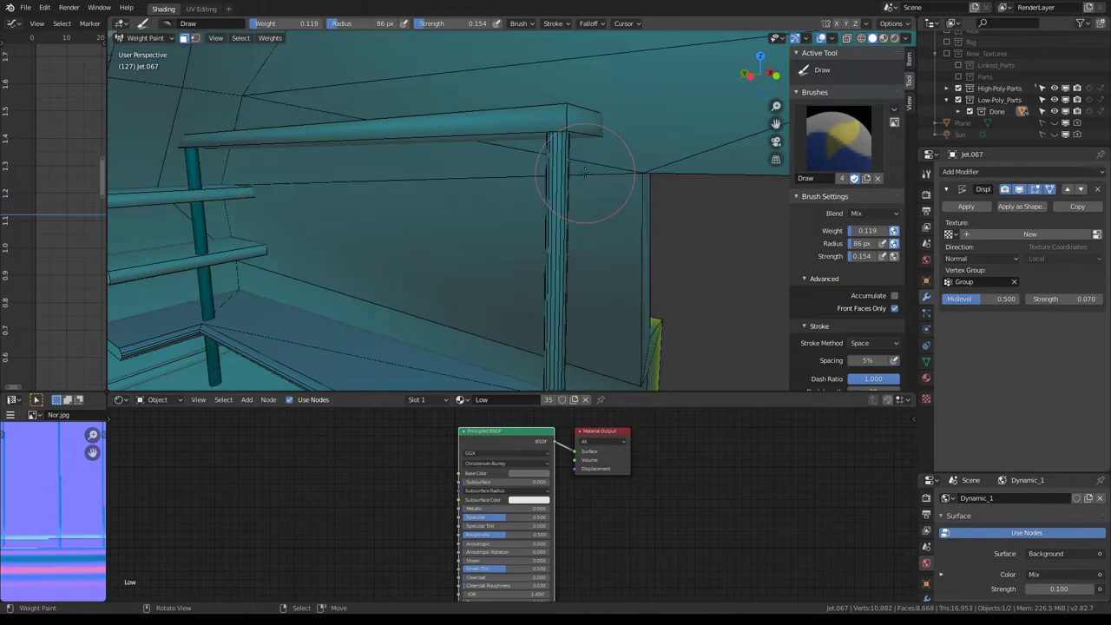
Sample zero weight from the blue post, paint the support posts, then pick the face above the window
{"action": "middle_click_drag", "start_coordinate": [620, 211], "coordinate": [660, 234]}
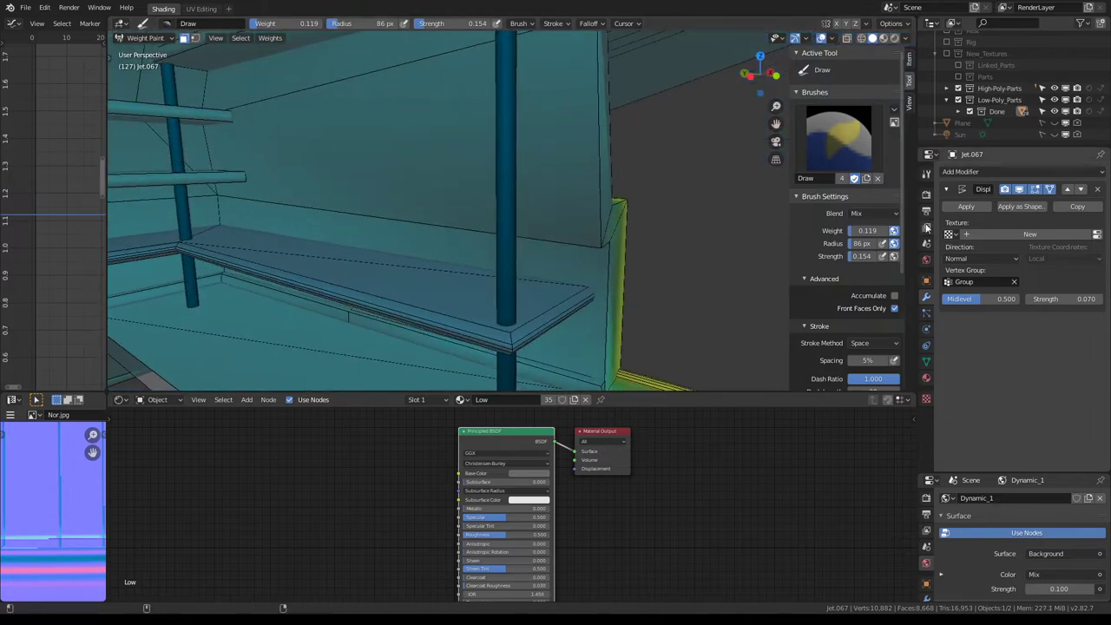
{"action": "middle_click_drag", "start_coordinate": [509, 301], "coordinate": [852, 204]}
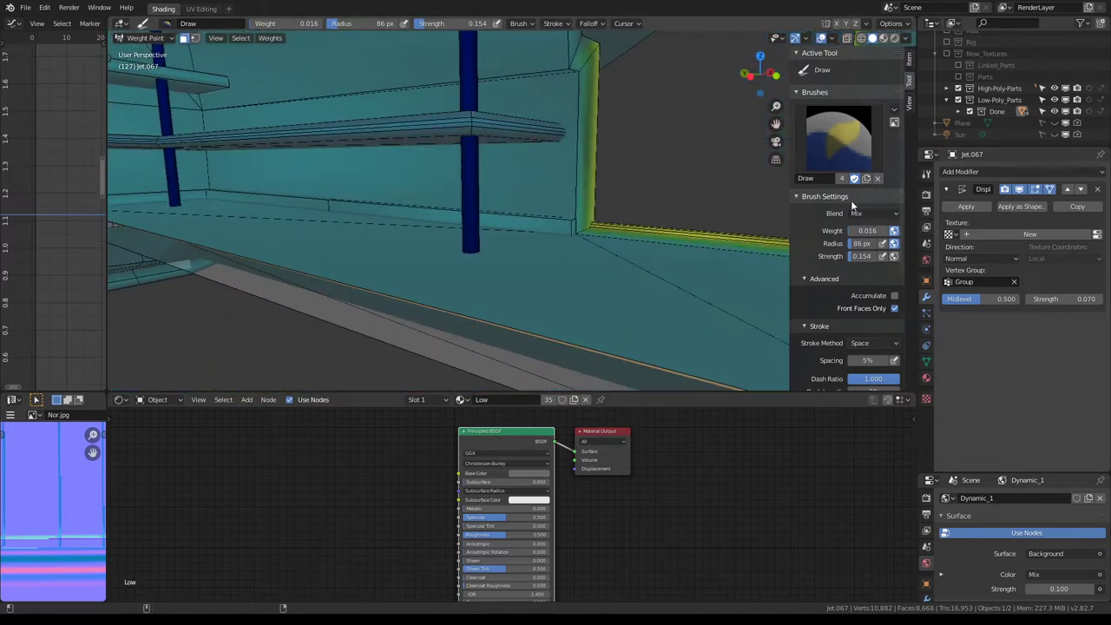
{"action": "left_click", "coordinate": [465, 178], "text": "ctrl"}
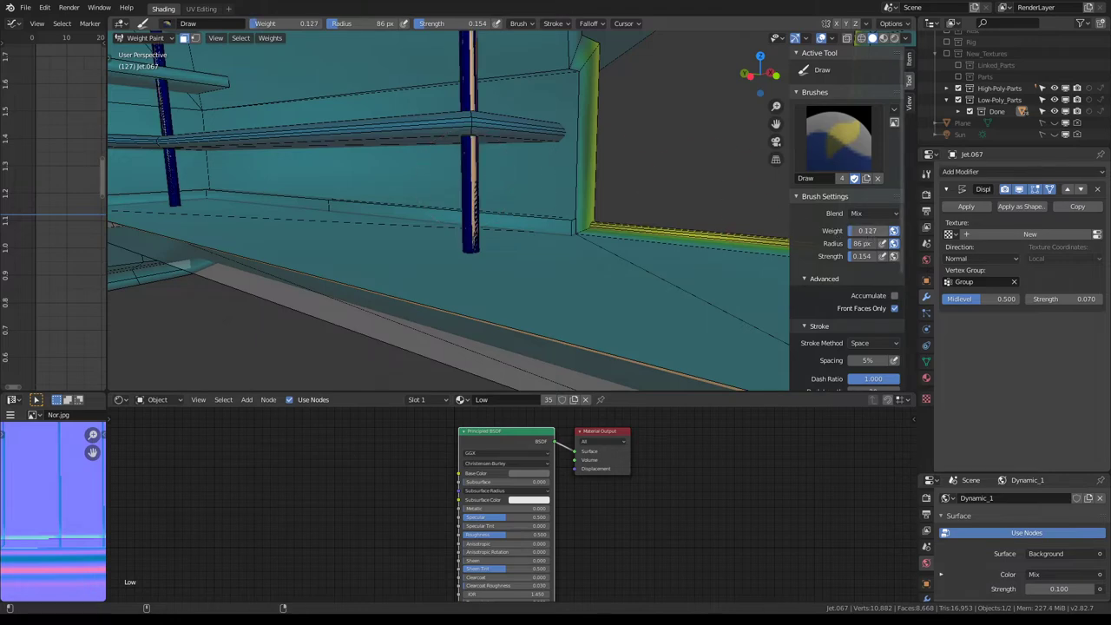
{"action": "left_click", "coordinate": [619, 211], "text": "ctrl"}
{"action": "mouse_move", "coordinate": [620, 210]}
{"action": "middle_mouse_down"}
{"action": "mouse_move", "coordinate": [474, 159]}
{"action": "mouse_move", "coordinate": [525, 133]}
{"action": "mouse_move", "coordinate": [564, 200]}
{"action": "mouse_move", "coordinate": [551, 193]}
{"action": "middle_mouse_up"}
{"action": "left_click", "coordinate": [474, 158]}
Nudge the vertex above the window -0.013 along X in Edit Mode
{"action": "key", "text": "Tab"}
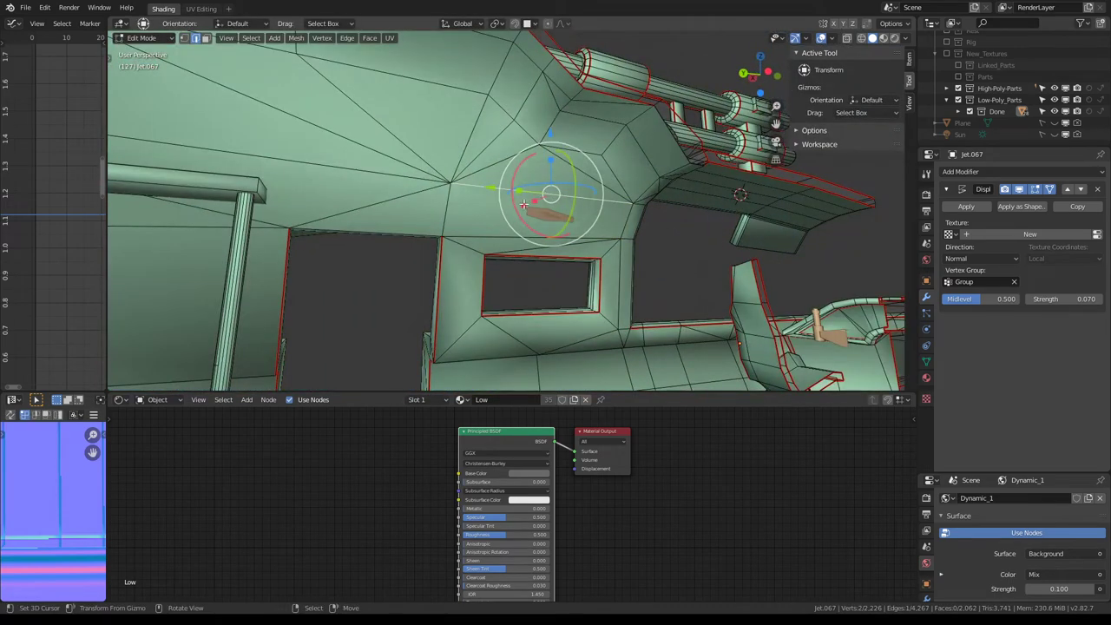
{"action": "left_click_drag", "start_coordinate": [523, 203], "coordinate": [533, 205]}
{"action": "mouse_move", "coordinate": [533, 205]}
{"action": "middle_mouse_down"}
{"action": "mouse_move", "coordinate": [477, 204]}
{"action": "mouse_move", "coordinate": [520, 104]}
{"action": "mouse_move", "coordinate": [476, 205]}
{"action": "mouse_move", "coordinate": [508, 124]}
{"action": "mouse_move", "coordinate": [575, 186]}
{"action": "mouse_move", "coordinate": [434, 220]}
{"action": "middle_mouse_up"}
{"action": "key", "text": "Tab"}
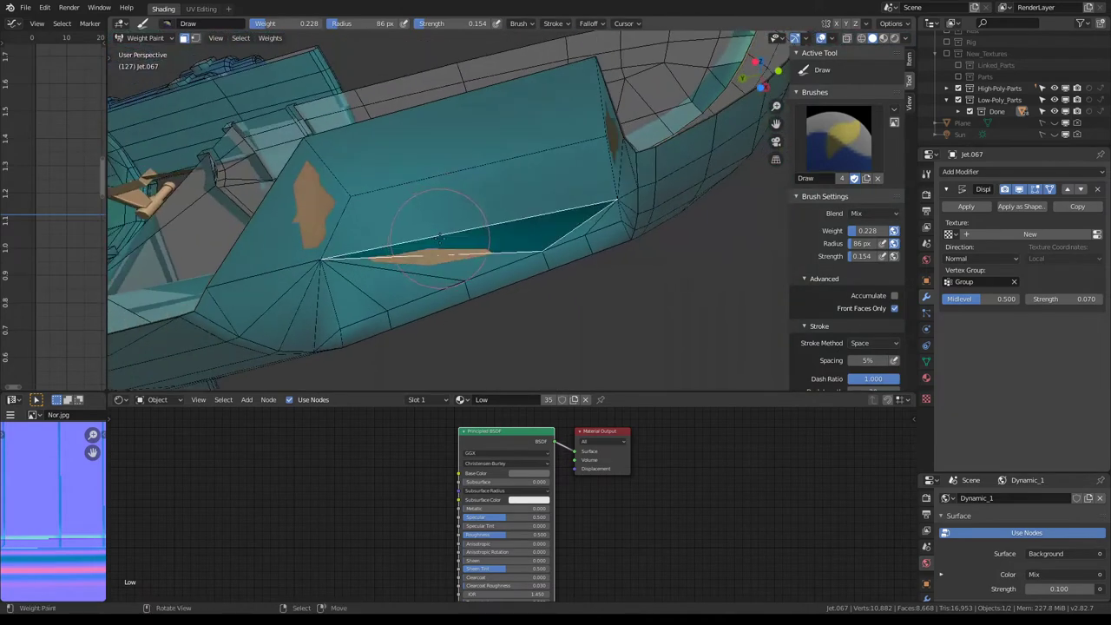
Paint the hull side panels near the nose with brush weight 0.631
{"action": "right_click", "coordinate": [305, 227]}
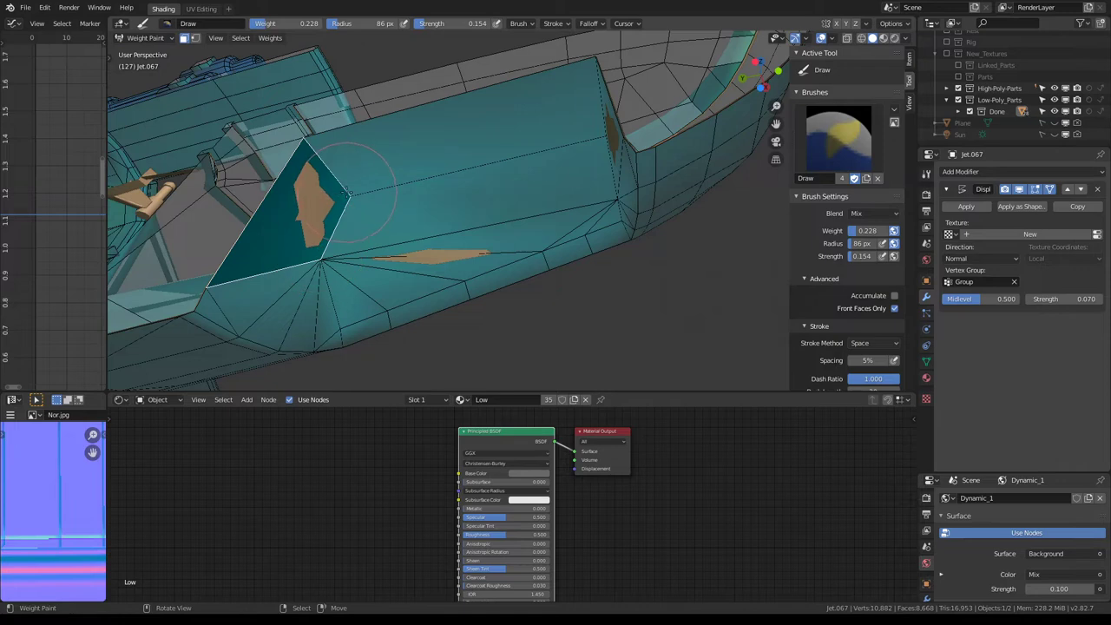
{"action": "left_click_drag", "start_coordinate": [864, 230], "coordinate": [879, 229]}
{"action": "middle_click_drag", "start_coordinate": [667, 243], "coordinate": [401, 195]}
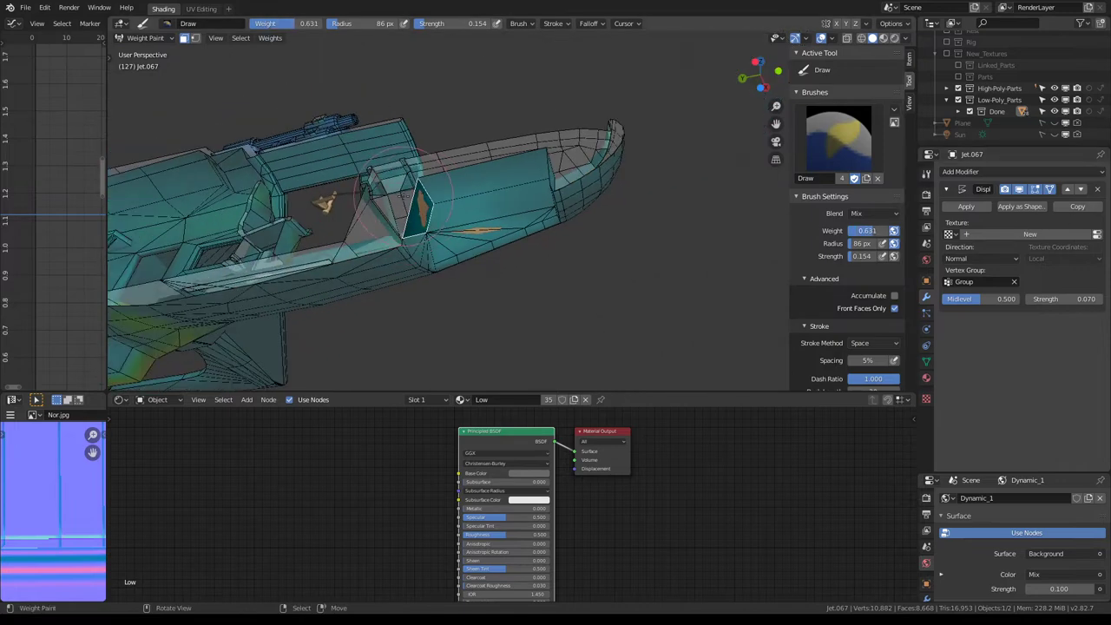
{"action": "scroll", "coordinate": [405, 195], "scroll_direction": "up", "scroll_amount": 2}
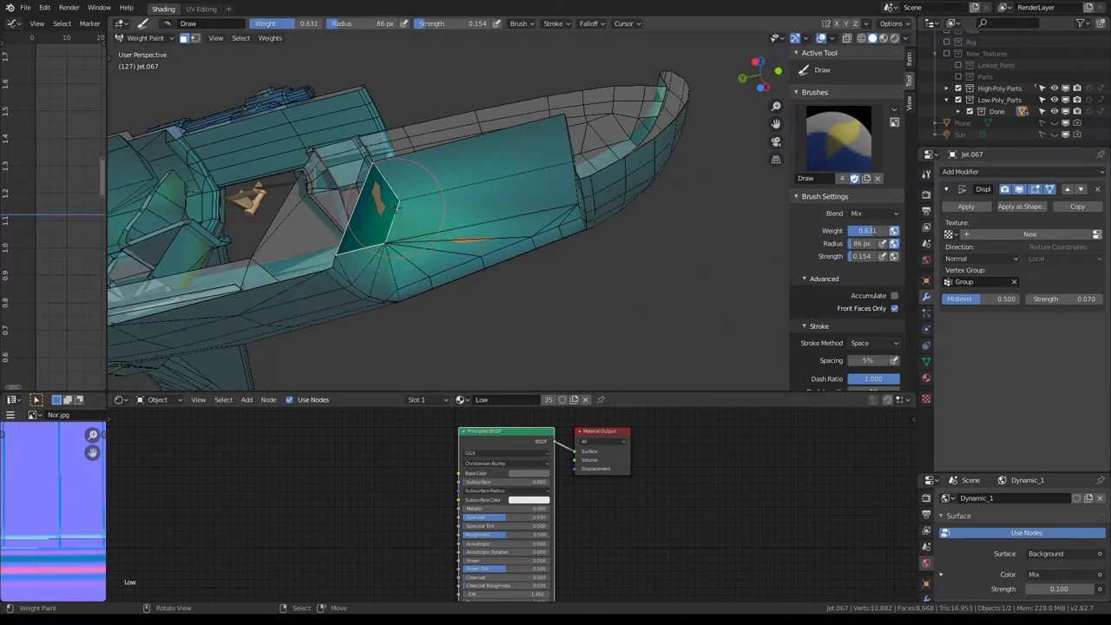
{"action": "scroll", "coordinate": [396, 201], "scroll_direction": "up", "scroll_amount": 1}
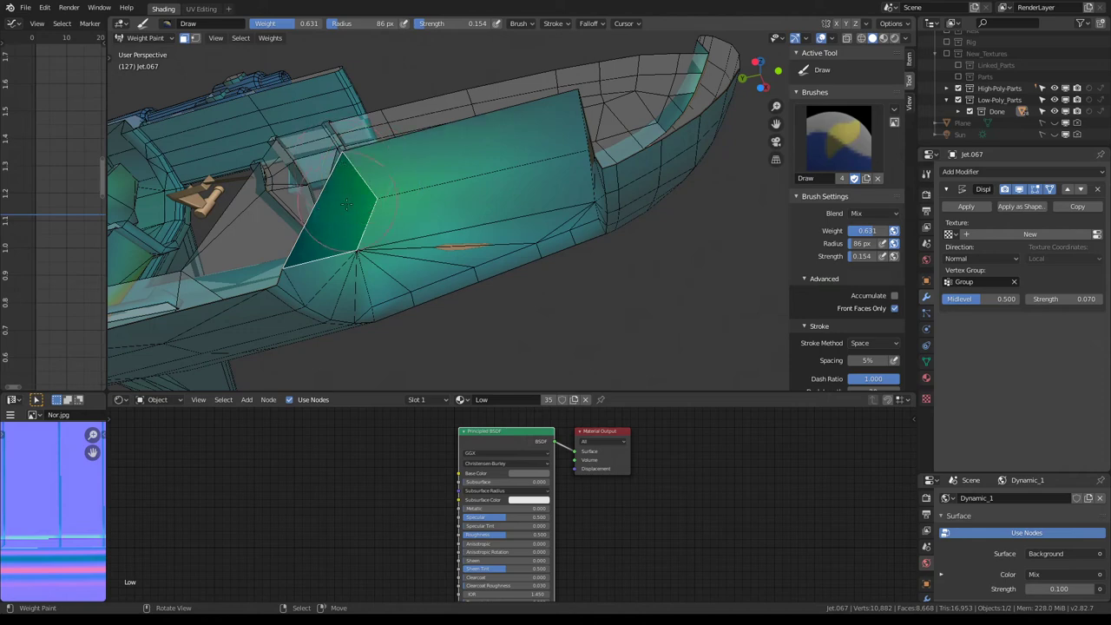
{"action": "middle_click_drag", "start_coordinate": [355, 227], "coordinate": [488, 237]}
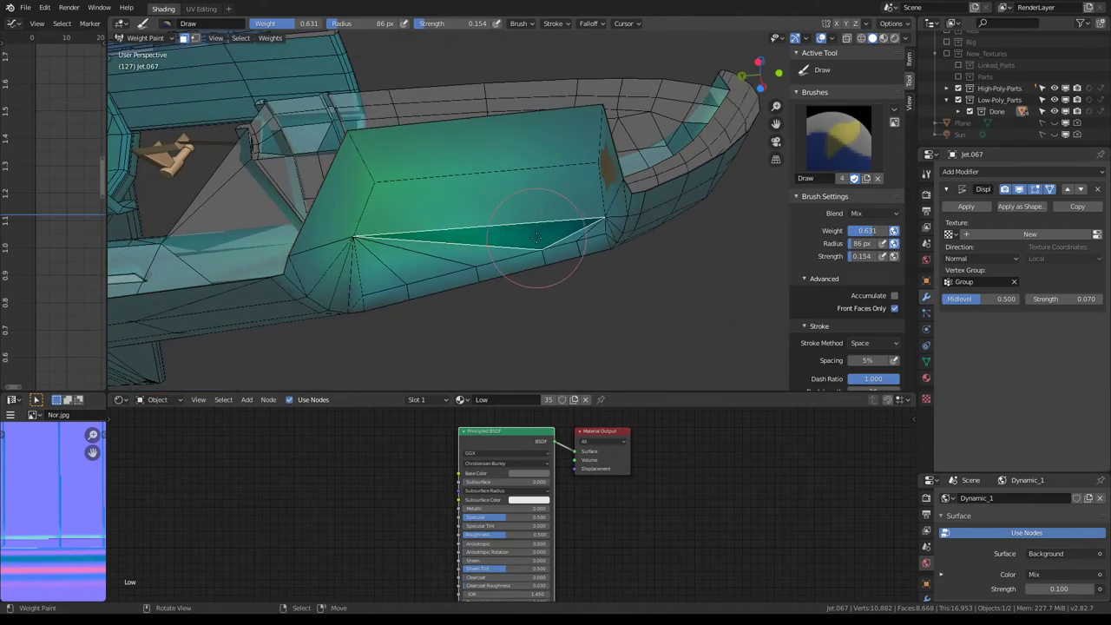
{"action": "middle_click_drag", "start_coordinate": [552, 201], "coordinate": [535, 162]}
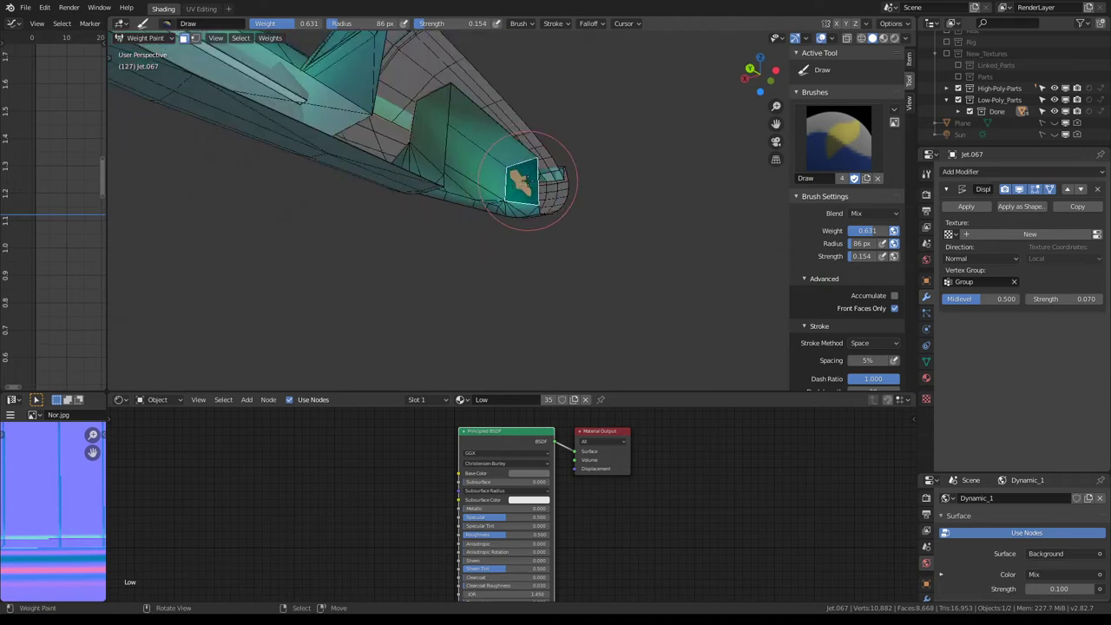
{"action": "mouse_move", "coordinate": [508, 173]}
{"action": "middle_mouse_down"}
{"action": "mouse_move", "coordinate": [493, 201]}
{"action": "mouse_move", "coordinate": [459, 154]}
{"action": "mouse_move", "coordinate": [640, 201]}
{"action": "mouse_move", "coordinate": [602, 231]}
{"action": "mouse_move", "coordinate": [390, 224]}
{"action": "mouse_move", "coordinate": [409, 179]}
{"action": "mouse_move", "coordinate": [384, 186]}
{"action": "mouse_move", "coordinate": [373, 217]}
{"action": "mouse_move", "coordinate": [414, 228]}
{"action": "middle_mouse_up"}
Duplicate the cockpit lever-and-post geometry in place and separate the copy as object Jet.074
{"action": "left_click", "coordinate": [140, 39]}
{"action": "left_click", "coordinate": [148, 50]}
{"action": "left_click", "coordinate": [519, 215]}
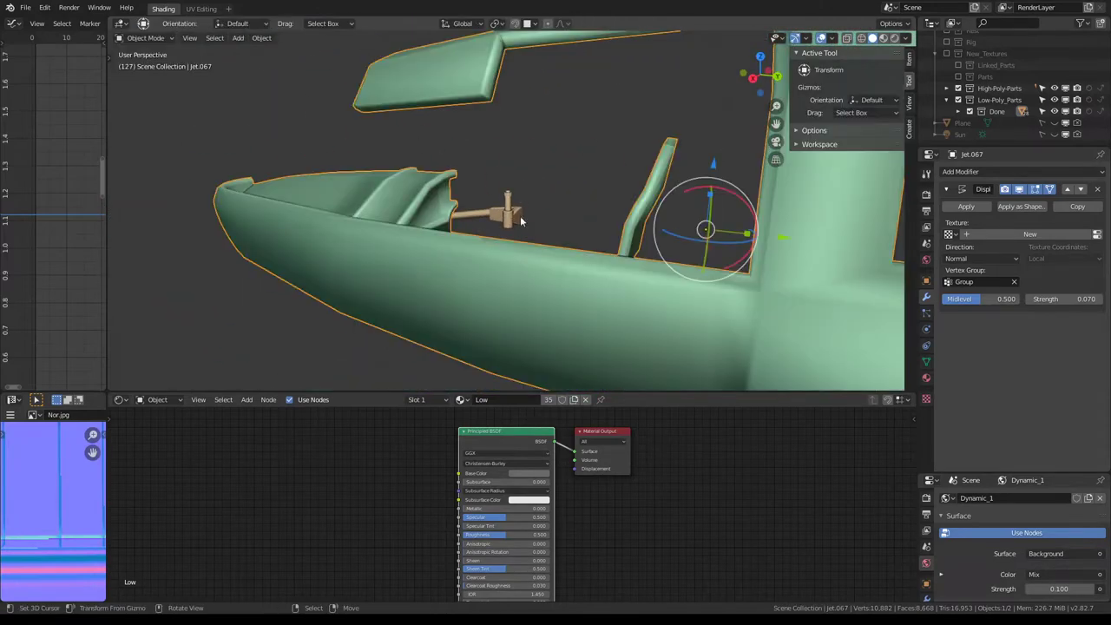
{"action": "key", "text": "KP_Decimal"}
{"action": "key", "text": "Tab"}
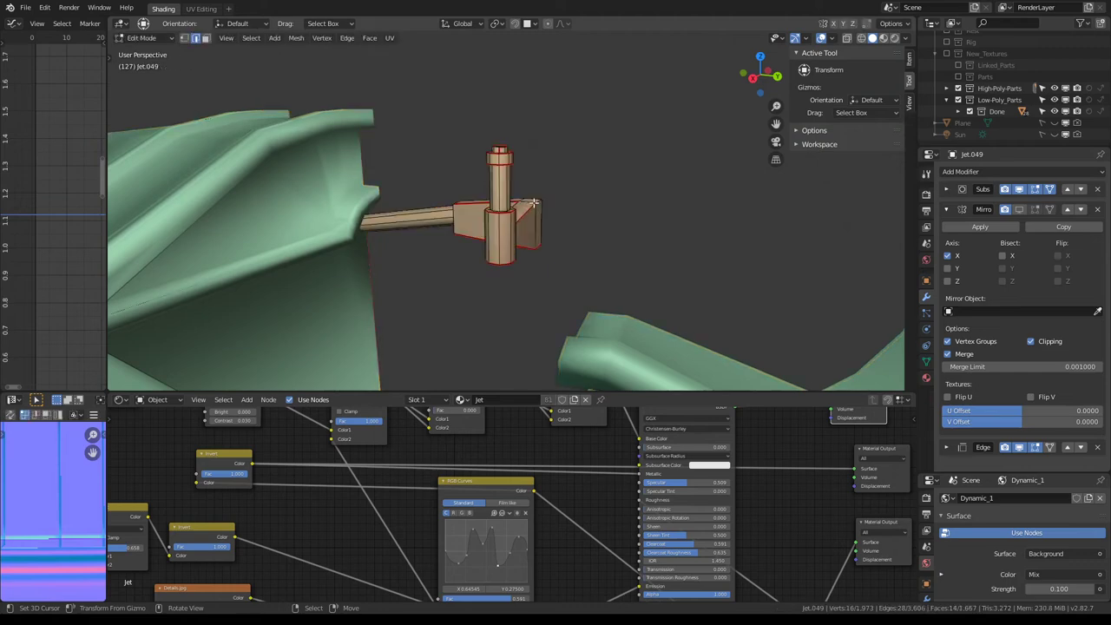
{"action": "key", "text": "a"}
{"action": "key", "text": "l"}
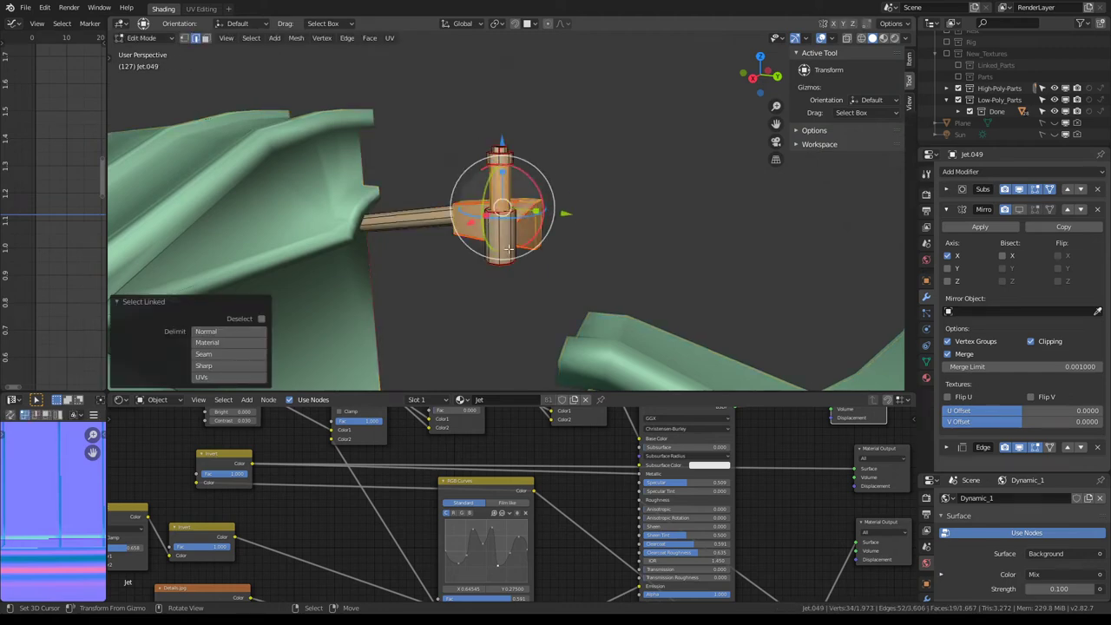
{"action": "mouse_move", "coordinate": [426, 122]}
{"action": "middle_mouse_down"}
{"action": "mouse_move", "coordinate": [476, 184]}
{"action": "mouse_move", "coordinate": [563, 198]}
{"action": "mouse_move", "coordinate": [526, 169]}
{"action": "middle_mouse_up"}
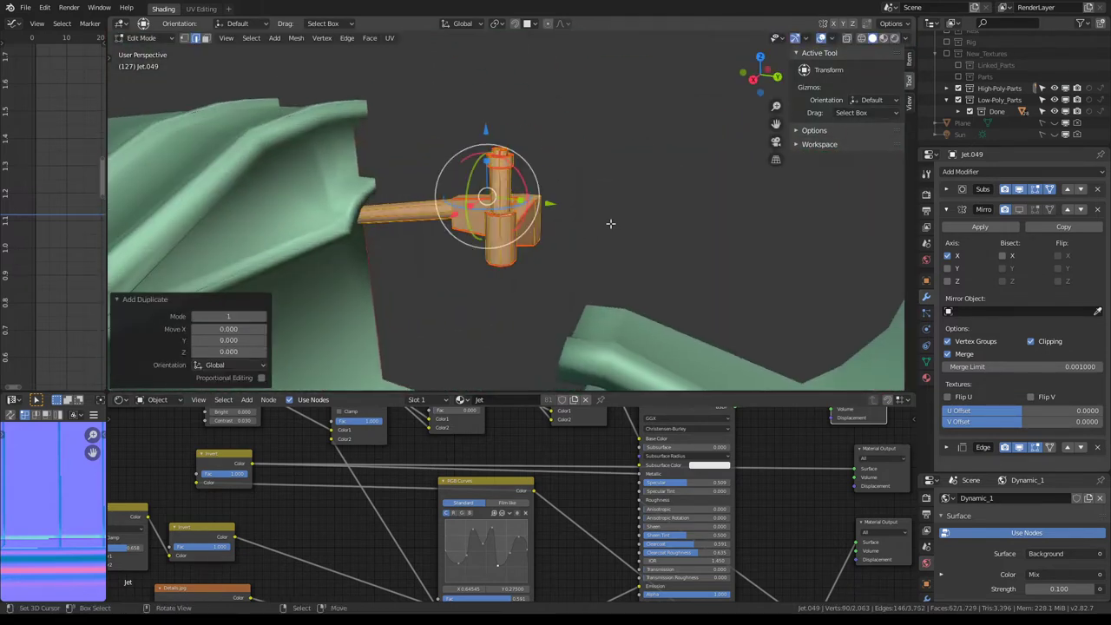
{"action": "left_click", "coordinate": [610, 222]}
{"action": "key", "text": "Tab"}
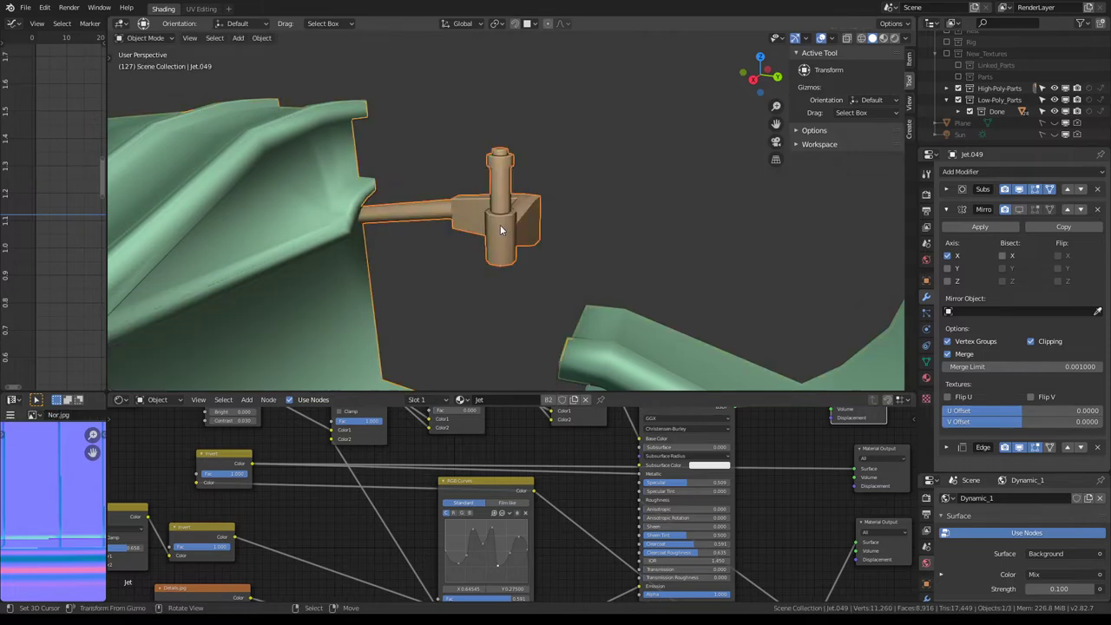
{"action": "scroll", "coordinate": [499, 230], "scroll_direction": "down", "scroll_amount": 5}
Move the separated lever part Jet.074 into the Low-Poly_Parts collection and view its material
{"action": "left_click", "coordinate": [514, 223]}
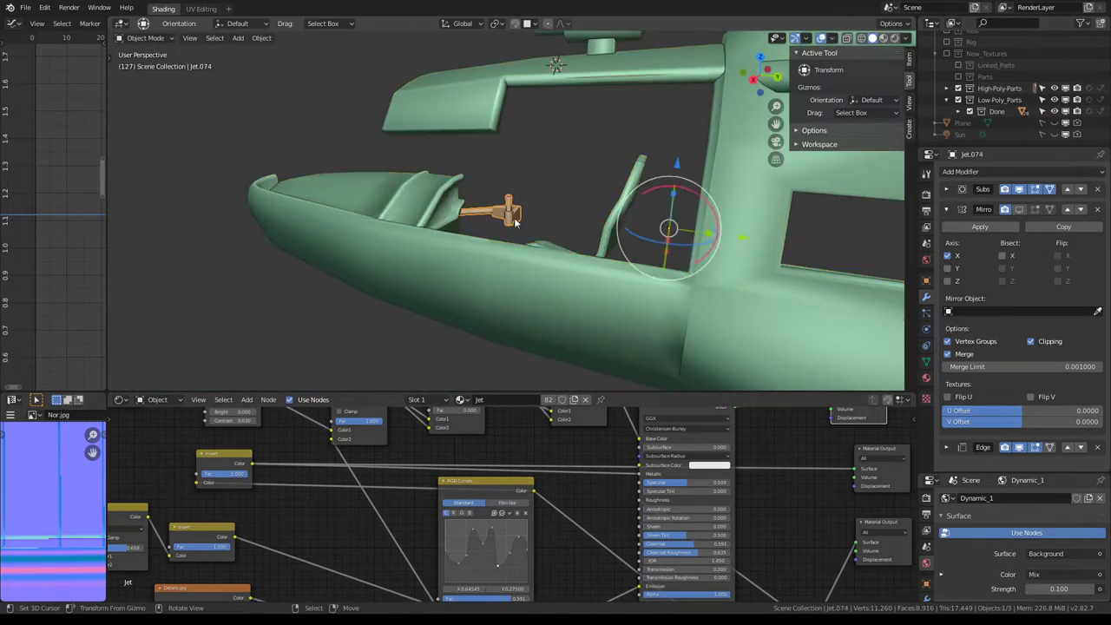
{"action": "key", "text": "m"}
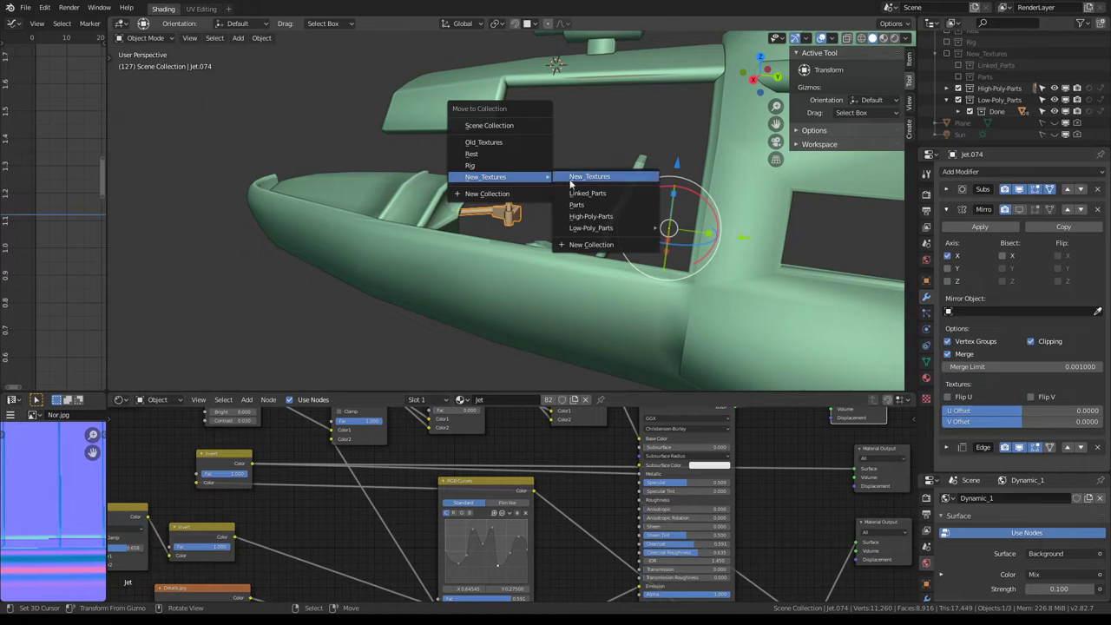
{"action": "mouse_move", "coordinate": [591, 227]}
{"action": "left_click", "coordinate": [682, 229]}
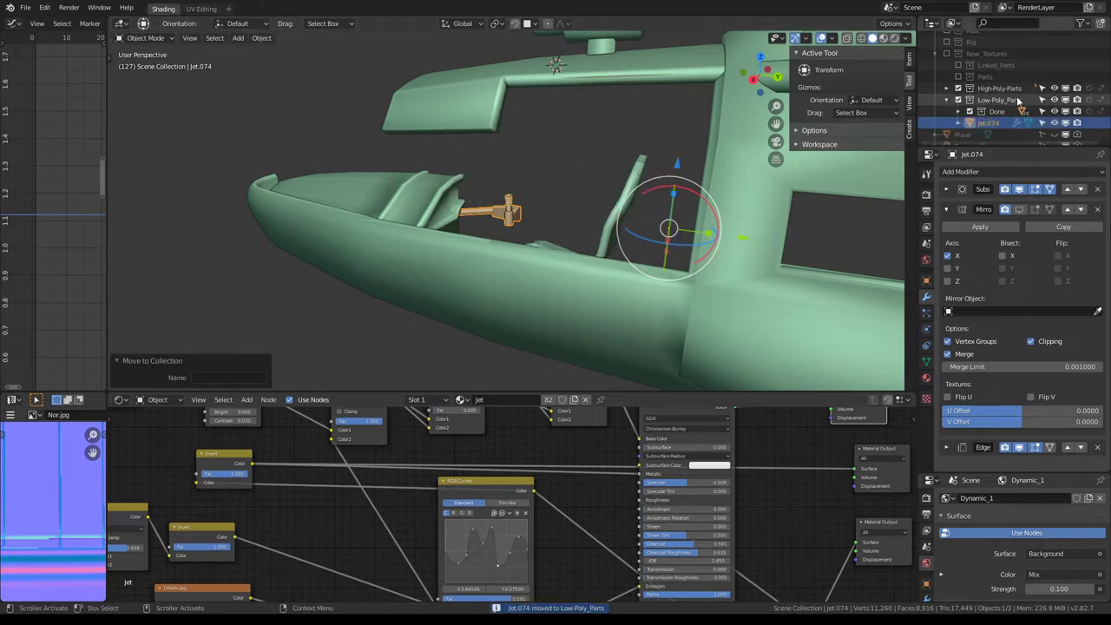
{"action": "scroll", "coordinate": [491, 203], "scroll_direction": "up", "scroll_amount": 3}
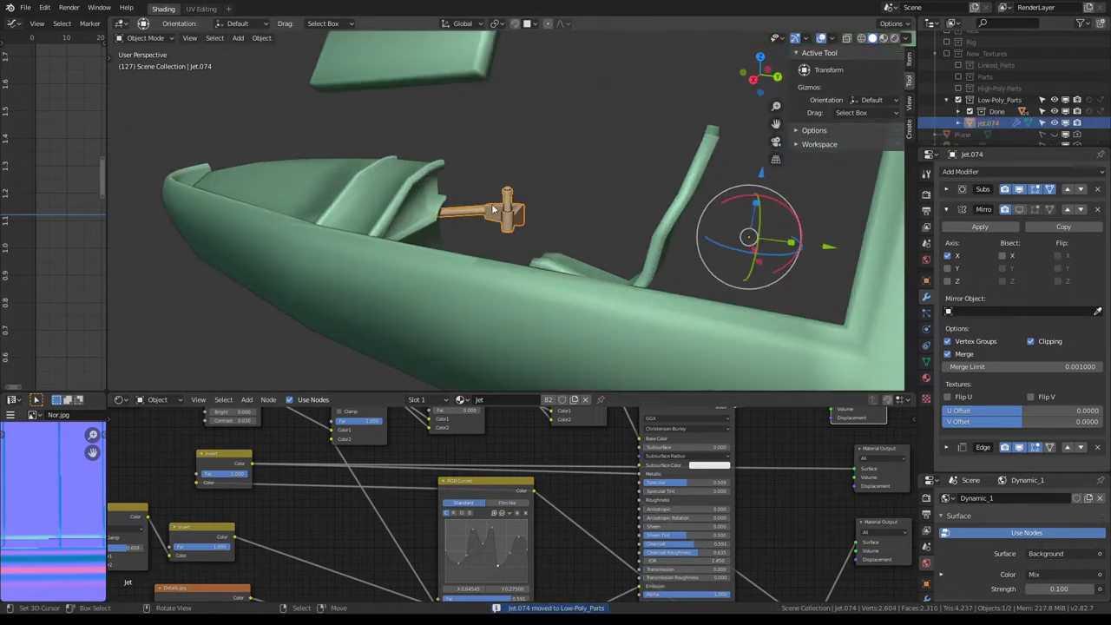
{"action": "left_click", "coordinate": [927, 378]}
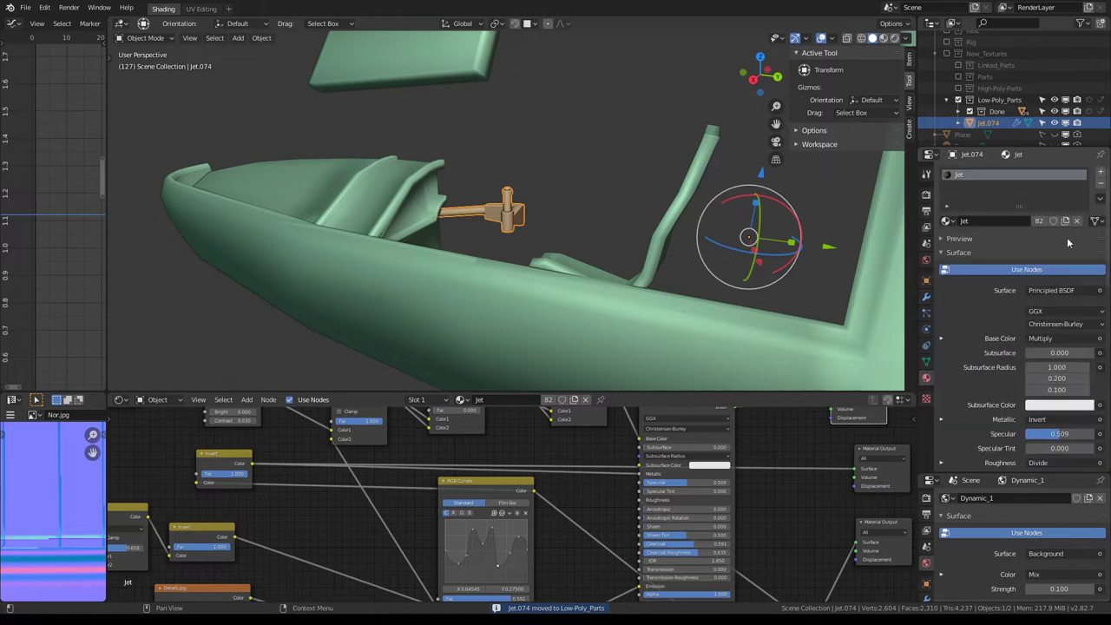
Select the hull object Jet.067 and make the High-Poly-Parts collection visible in the viewport
{"action": "left_click", "coordinate": [346, 198]}
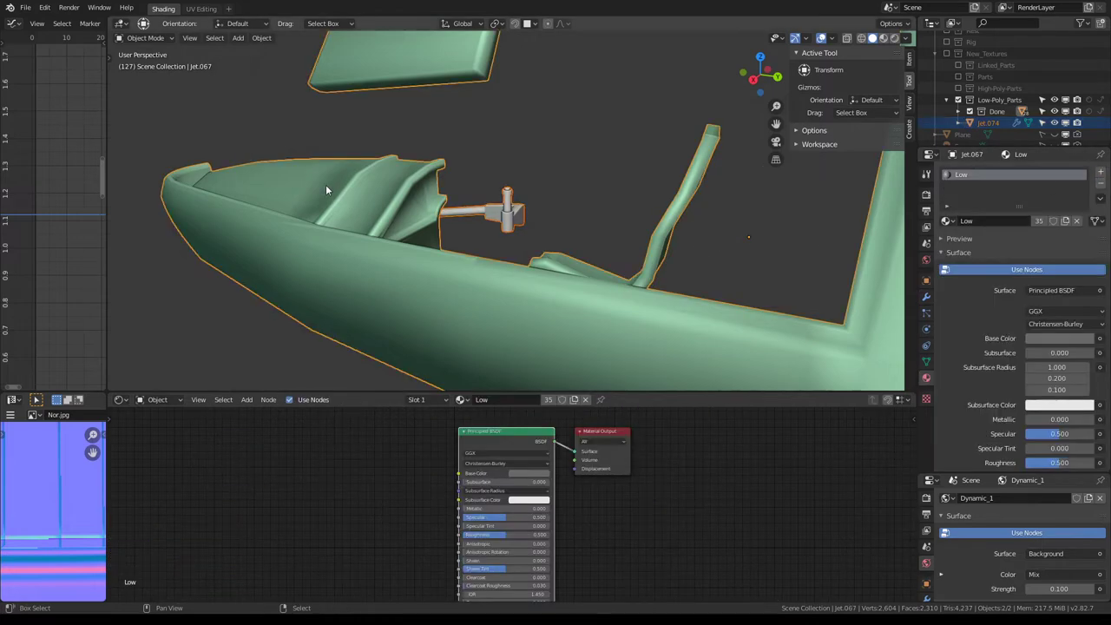
{"action": "scroll", "coordinate": [465, 204], "scroll_direction": "up", "scroll_amount": 4}
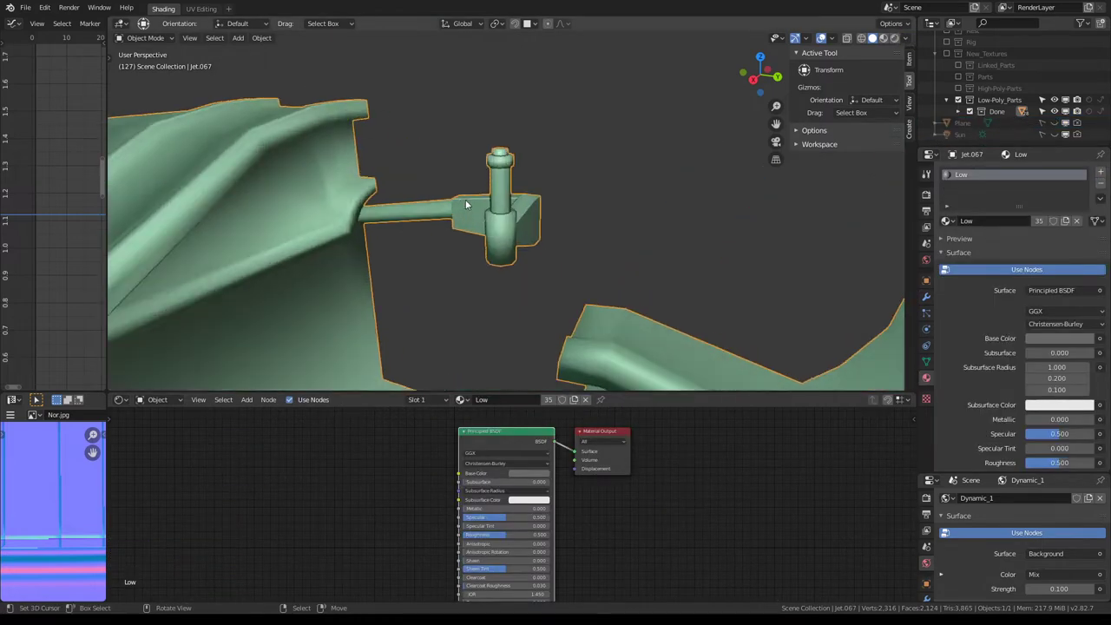
{"action": "scroll", "coordinate": [465, 204], "scroll_direction": "up", "scroll_amount": 1}
{"action": "left_click", "coordinate": [958, 89]}
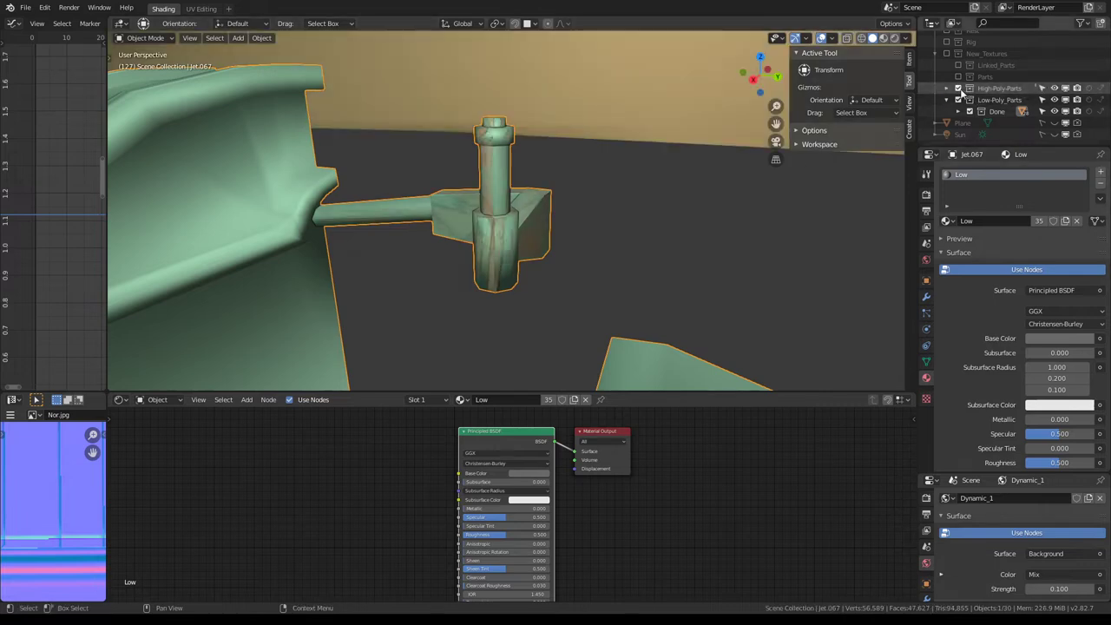
{"action": "scroll", "coordinate": [491, 227], "scroll_direction": "down", "scroll_amount": 4}
{"action": "scroll", "coordinate": [517, 213], "scroll_direction": "down", "scroll_amount": 3}
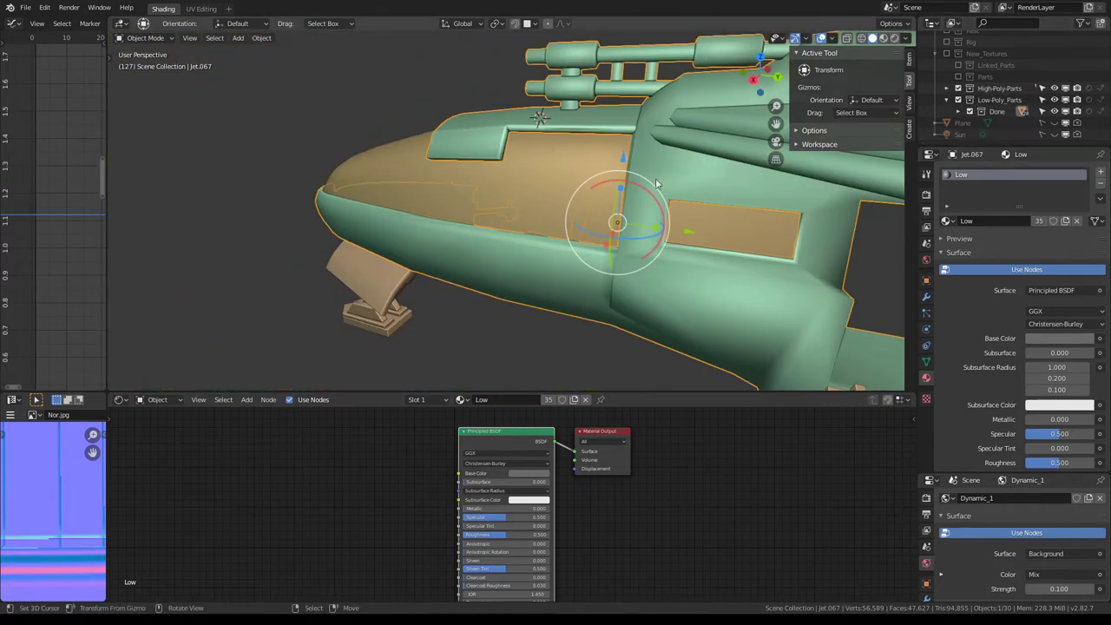
{"action": "scroll", "coordinate": [458, 218], "scroll_direction": "up", "scroll_amount": 2}
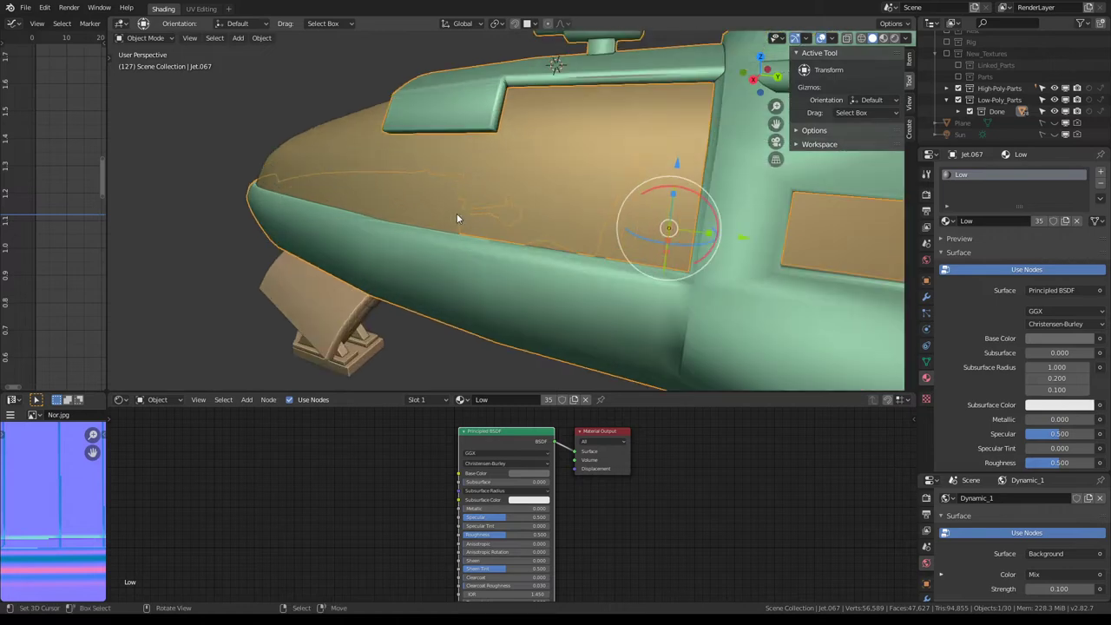
Add Jet.049 to the selection and zoom in close on the landing-gear lever
{"action": "mouse_move", "coordinate": [320, 244]}
{"action": "middle_mouse_down"}
{"action": "mouse_move", "coordinate": [569, 298]}
{"action": "mouse_move", "coordinate": [683, 277]}
{"action": "mouse_move", "coordinate": [695, 247]}
{"action": "middle_mouse_up"}
{"action": "left_click", "coordinate": [696, 247], "text": "shift"}
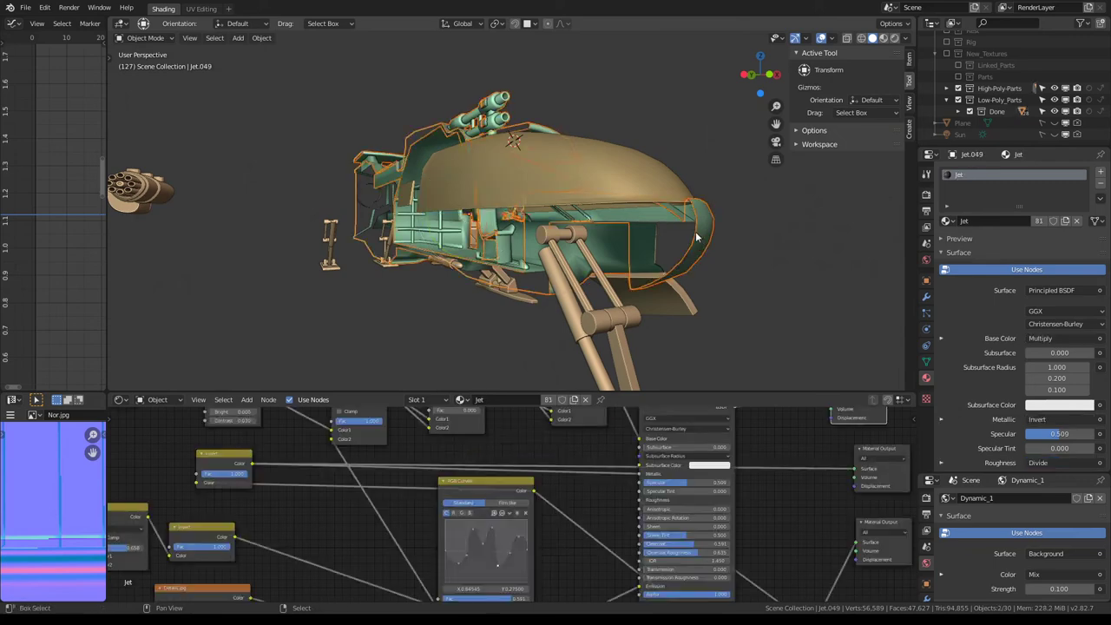
{"action": "middle_click_drag", "start_coordinate": [747, 230], "coordinate": [729, 230]}
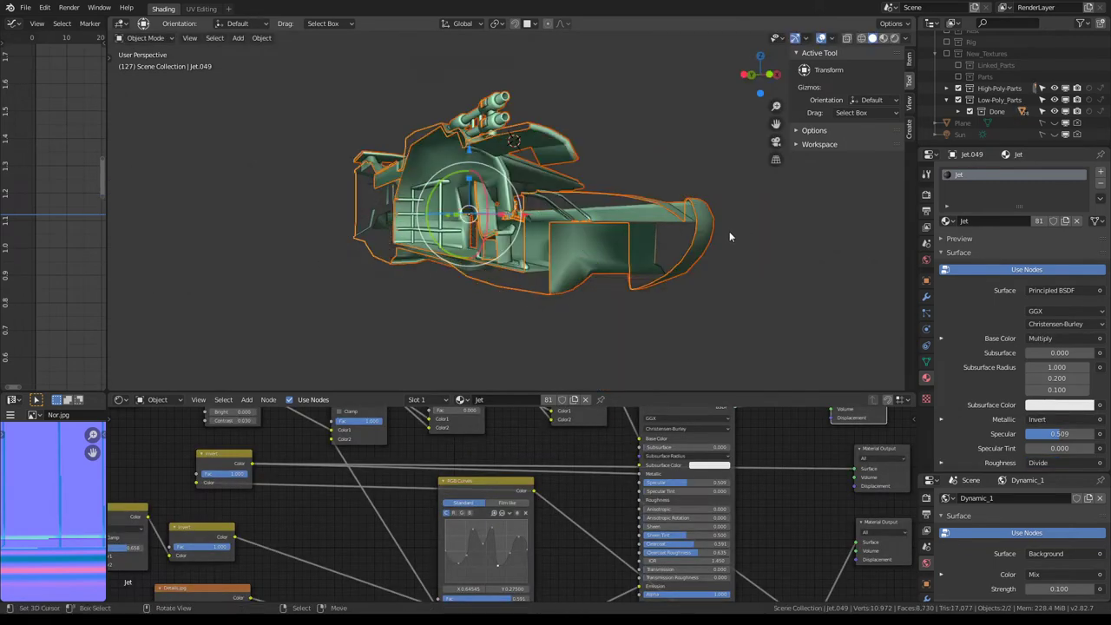
{"action": "scroll", "coordinate": [554, 278], "scroll_direction": "up", "scroll_amount": 5}
{"action": "mouse_move", "coordinate": [554, 279]}
{"action": "middle_mouse_down"}
{"action": "mouse_move", "coordinate": [559, 190]}
{"action": "mouse_move", "coordinate": [503, 236]}
{"action": "mouse_move", "coordinate": [529, 214]}
{"action": "mouse_move", "coordinate": [557, 225]}
{"action": "mouse_move", "coordinate": [483, 156]}
{"action": "mouse_move", "coordinate": [513, 232]}
{"action": "mouse_move", "coordinate": [508, 217]}
{"action": "mouse_move", "coordinate": [499, 232]}
{"action": "middle_mouse_up"}
In Edit Mode on Jet.067, select the linked lever arm and cylinder mount geometry
{"action": "left_click", "coordinate": [523, 241]}
{"action": "key", "text": "Tab"}
{"action": "left_click", "coordinate": [499, 232]}
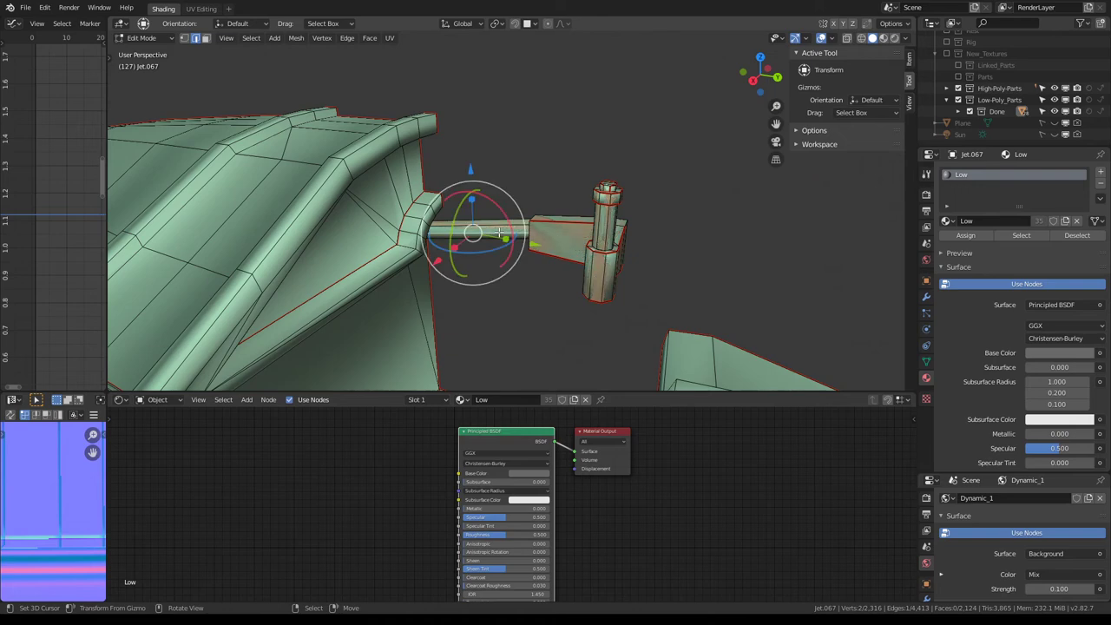
{"action": "key", "text": "ctrl+l"}
{"action": "key", "text": "l"}
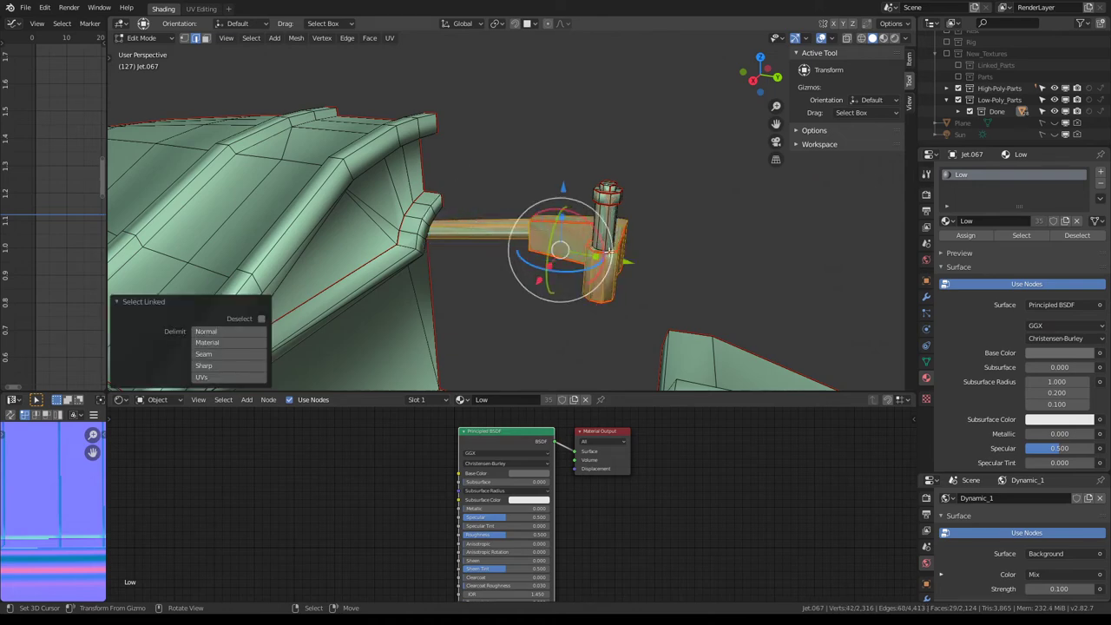
{"action": "key", "text": "l"}
{"action": "mouse_move", "coordinate": [610, 202]}
{"action": "middle_mouse_down"}
{"action": "mouse_move", "coordinate": [423, 190]}
{"action": "mouse_move", "coordinate": [596, 238]}
{"action": "middle_mouse_up"}
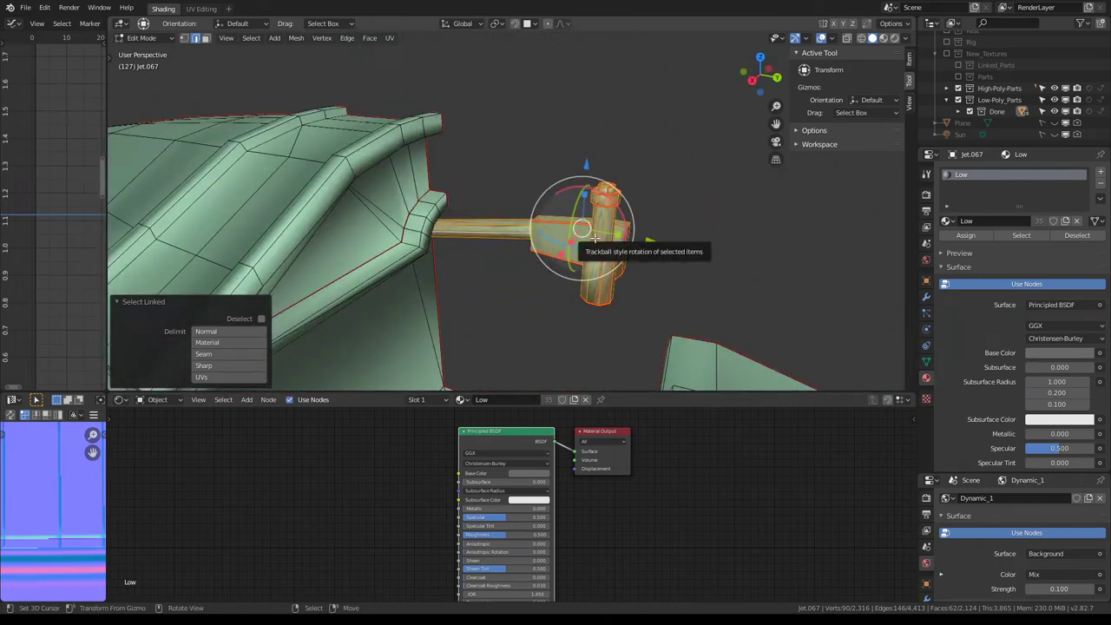
Weight-paint the lever with a near-zero brush weight, then return to Object Mode
{"action": "left_click", "coordinate": [162, 40]}
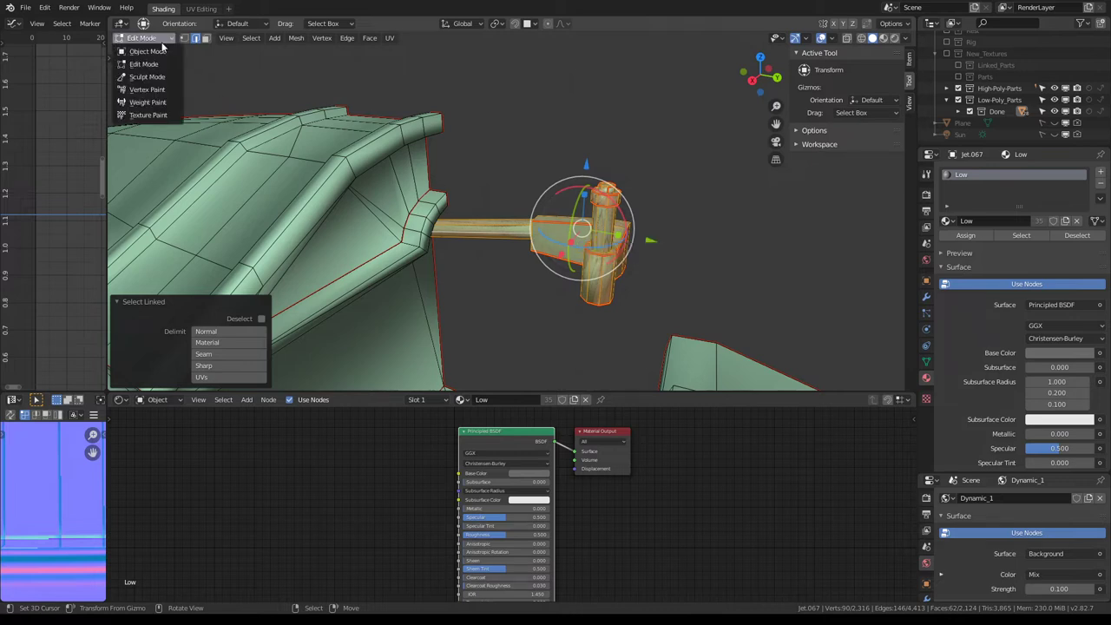
{"action": "left_click", "coordinate": [155, 102]}
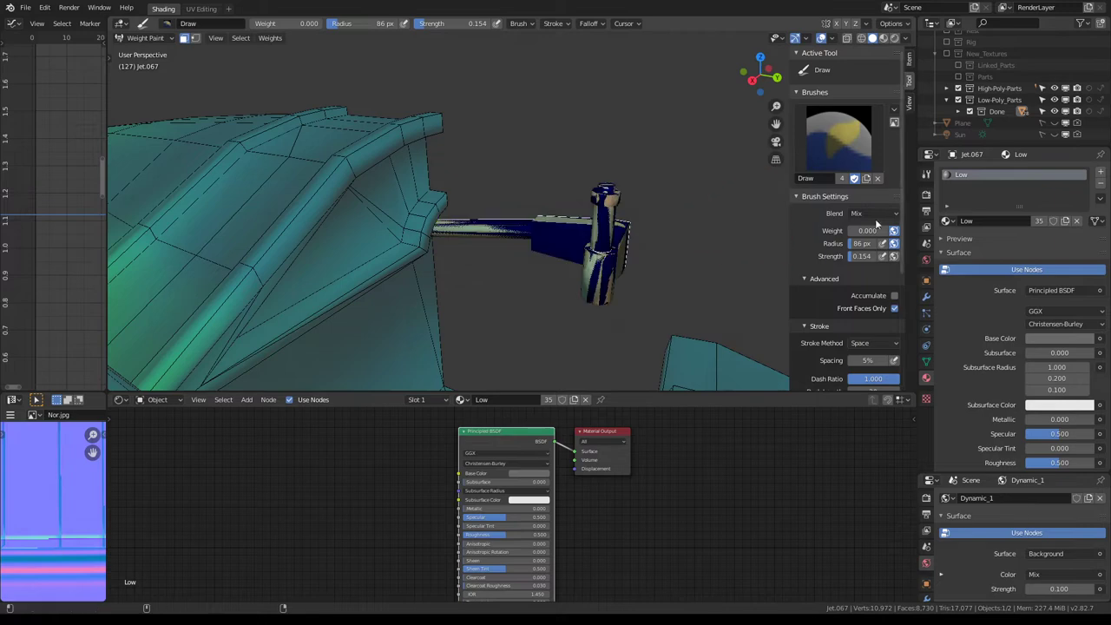
{"action": "left_click_drag", "start_coordinate": [866, 230], "coordinate": [876, 230]}
{"action": "mouse_move", "coordinate": [608, 247]}
{"action": "middle_mouse_down"}
{"action": "mouse_move", "coordinate": [595, 243]}
{"action": "mouse_move", "coordinate": [620, 248]}
{"action": "mouse_move", "coordinate": [520, 228]}
{"action": "mouse_move", "coordinate": [426, 228]}
{"action": "mouse_move", "coordinate": [660, 260]}
{"action": "mouse_move", "coordinate": [532, 217]}
{"action": "mouse_move", "coordinate": [602, 266]}
{"action": "mouse_move", "coordinate": [688, 246]}
{"action": "mouse_move", "coordinate": [363, 217]}
{"action": "mouse_move", "coordinate": [695, 248]}
{"action": "mouse_move", "coordinate": [642, 234]}
{"action": "middle_mouse_up"}
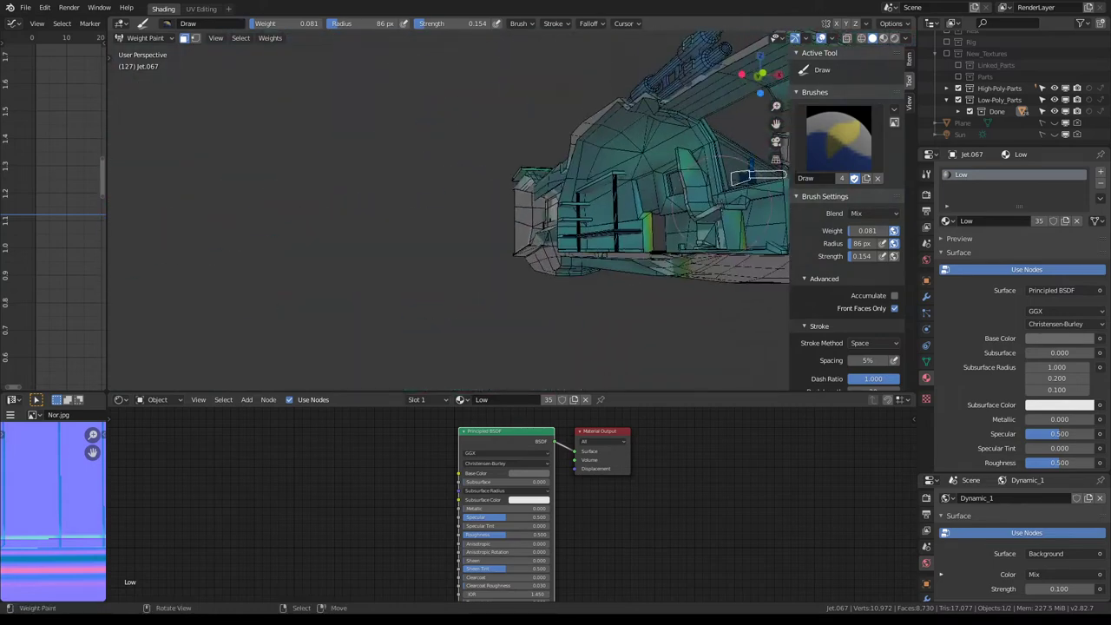
{"action": "left_click", "coordinate": [147, 39]}
{"action": "left_click", "coordinate": [148, 50]}
{"action": "mouse_move", "coordinate": [267, 154]}
{"action": "middle_mouse_down"}
{"action": "mouse_move", "coordinate": [295, 183]}
{"action": "mouse_move", "coordinate": [154, 134]}
{"action": "mouse_move", "coordinate": [260, 156]}
{"action": "middle_mouse_up"}
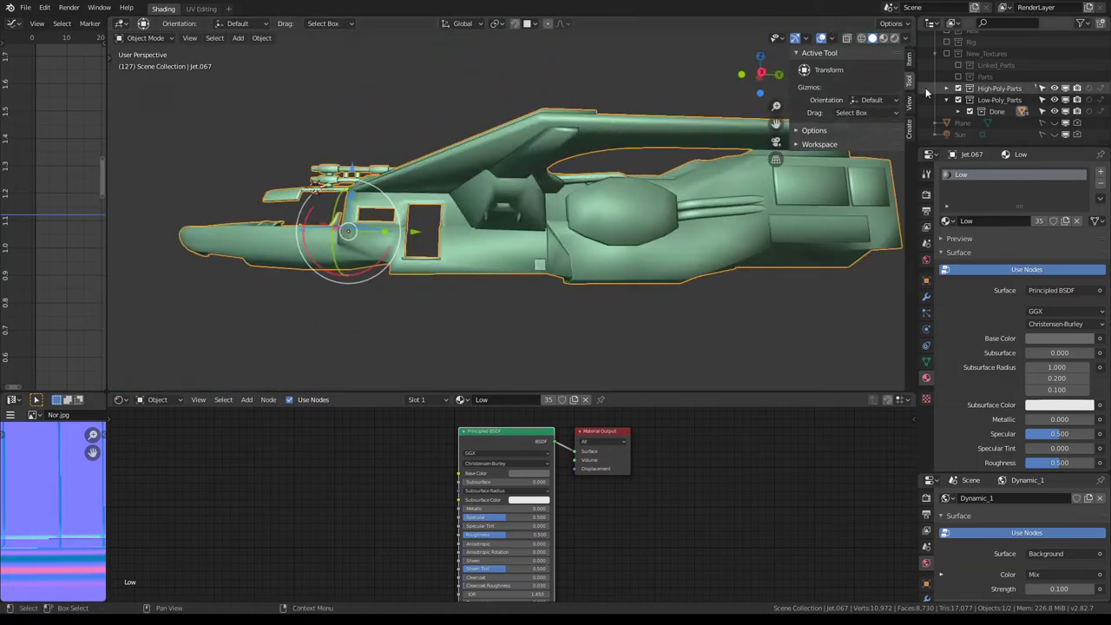
Reveal all hidden jet parts with Alt+H
{"action": "key", "text": "alt+h"}
{"action": "scroll", "coordinate": [531, 178], "scroll_direction": "up", "scroll_amount": 3}
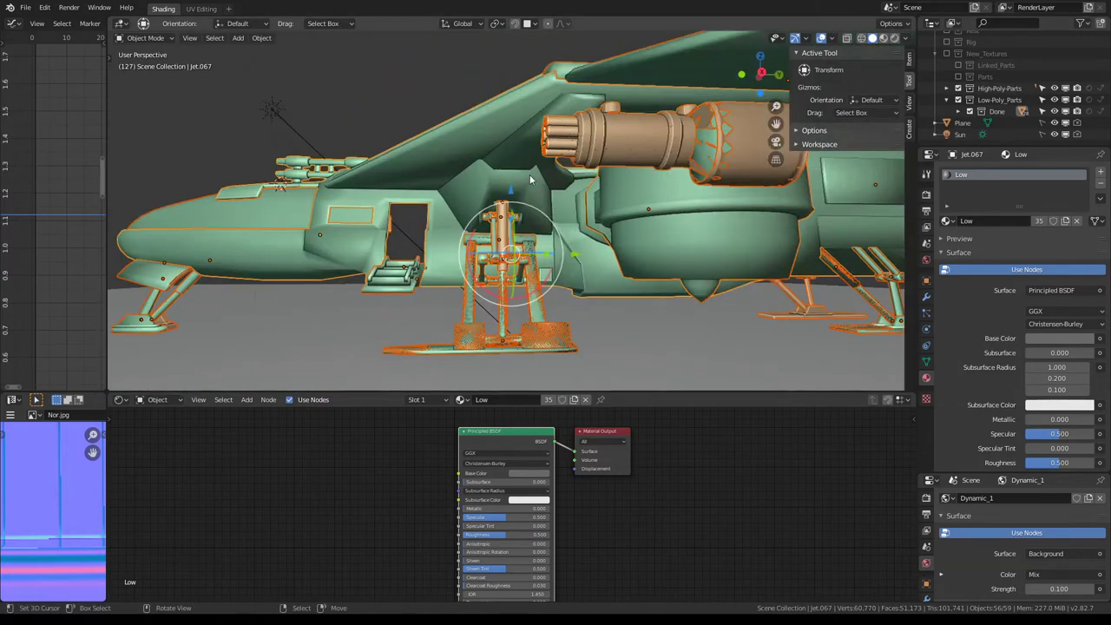
{"action": "scroll", "coordinate": [533, 179], "scroll_direction": "down", "scroll_amount": 2}
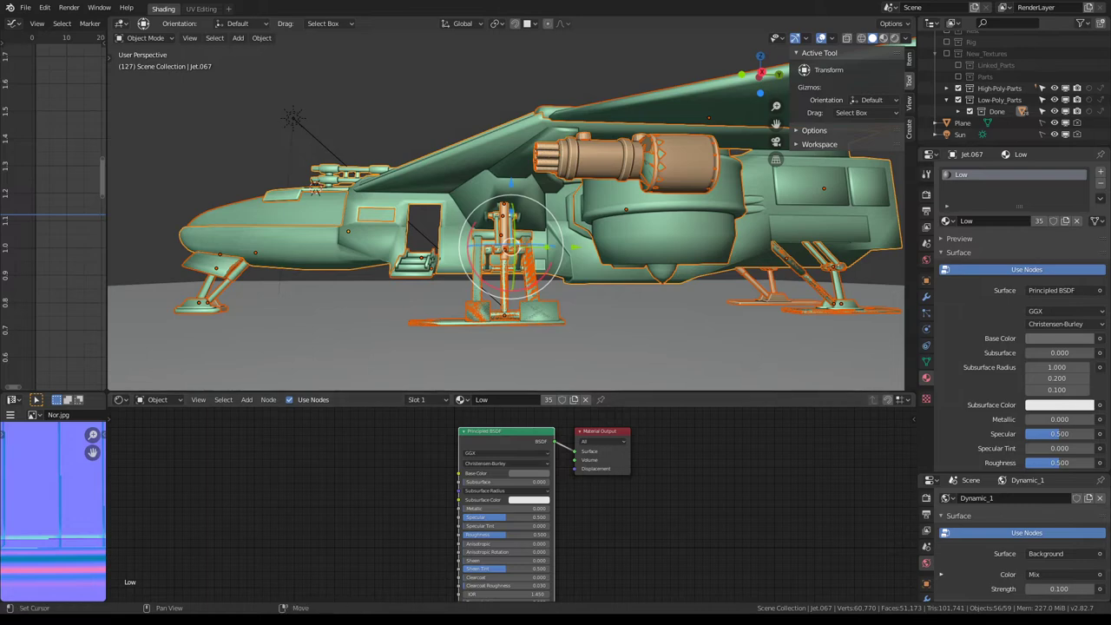
{"action": "scroll", "coordinate": [597, 170], "scroll_direction": "up", "scroll_amount": 5}
Select the gun pod under the wing and move it to a new position
{"action": "left_click", "coordinate": [611, 167]}
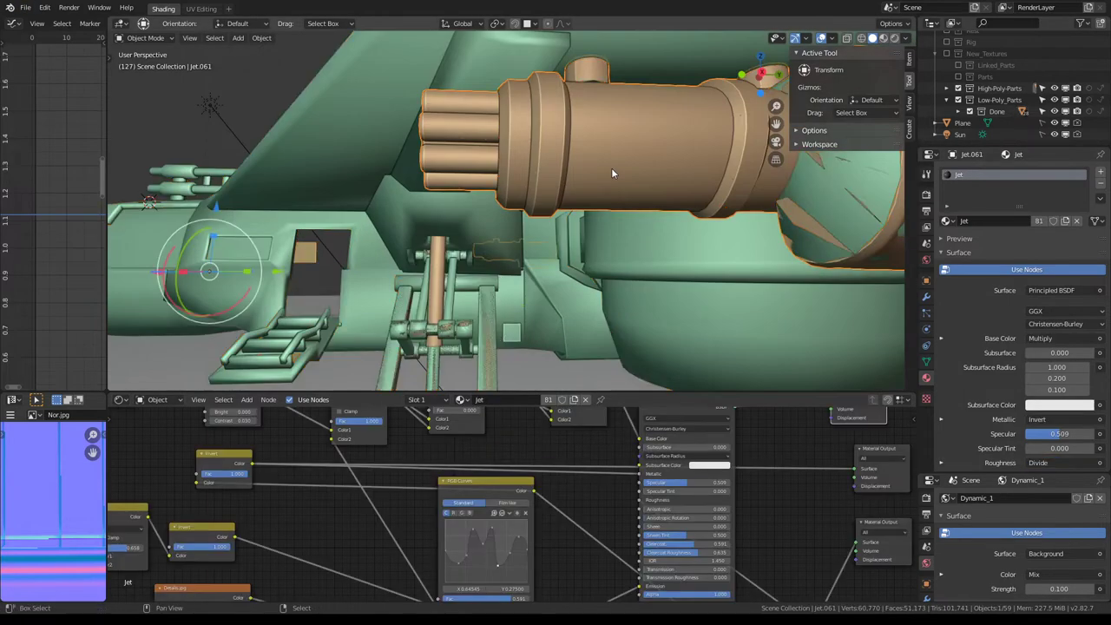
{"action": "scroll", "coordinate": [539, 183], "scroll_direction": "up", "scroll_amount": 4}
{"action": "scroll", "coordinate": [540, 183], "scroll_direction": "down", "scroll_amount": 4}
{"action": "mouse_move", "coordinate": [540, 183]}
{"action": "middle_mouse_down"}
{"action": "mouse_move", "coordinate": [603, 165]}
{"action": "mouse_move", "coordinate": [525, 179]}
{"action": "middle_mouse_up"}
{"action": "key", "text": "g"}
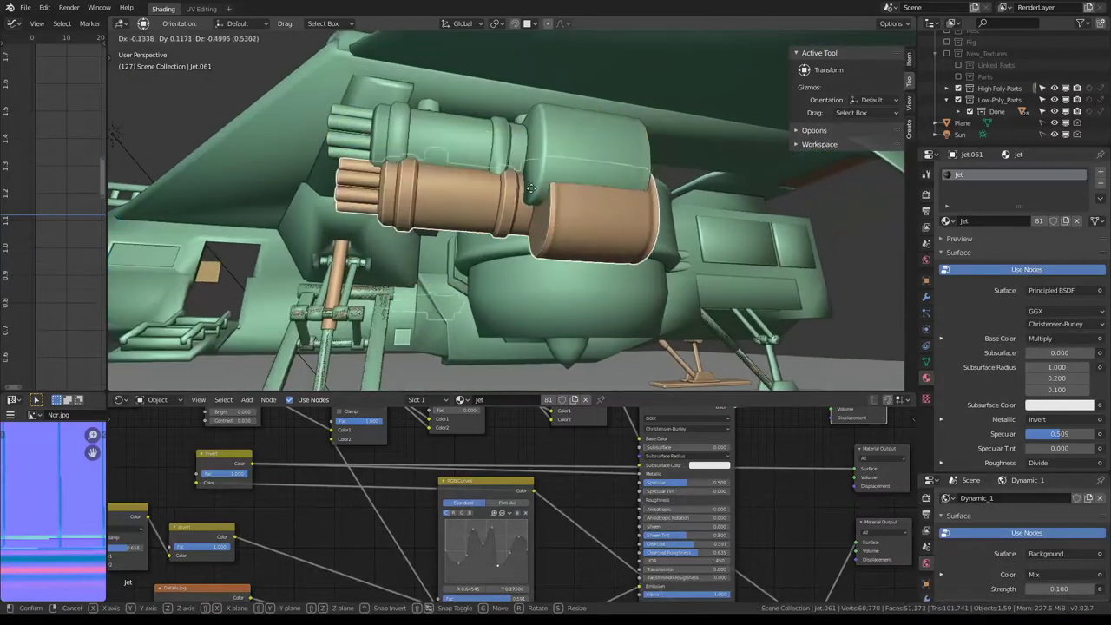
{"action": "left_click", "coordinate": [586, 154]}
Cancel the stray pod housing move, select the gun barrel Jet.078 and enter Edit Mode
{"action": "left_click", "coordinate": [591, 157], "text": "shift"}
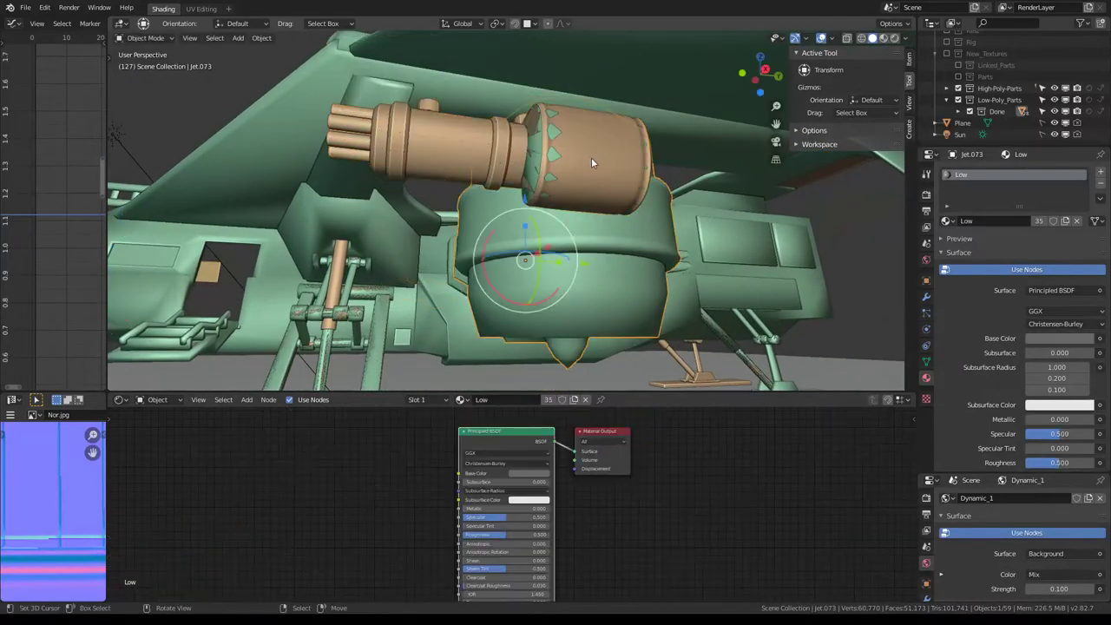
{"action": "key", "text": "g"}
{"action": "key", "text": "Escape"}
{"action": "left_click", "coordinate": [553, 156]}
{"action": "left_click", "coordinate": [554, 156]}
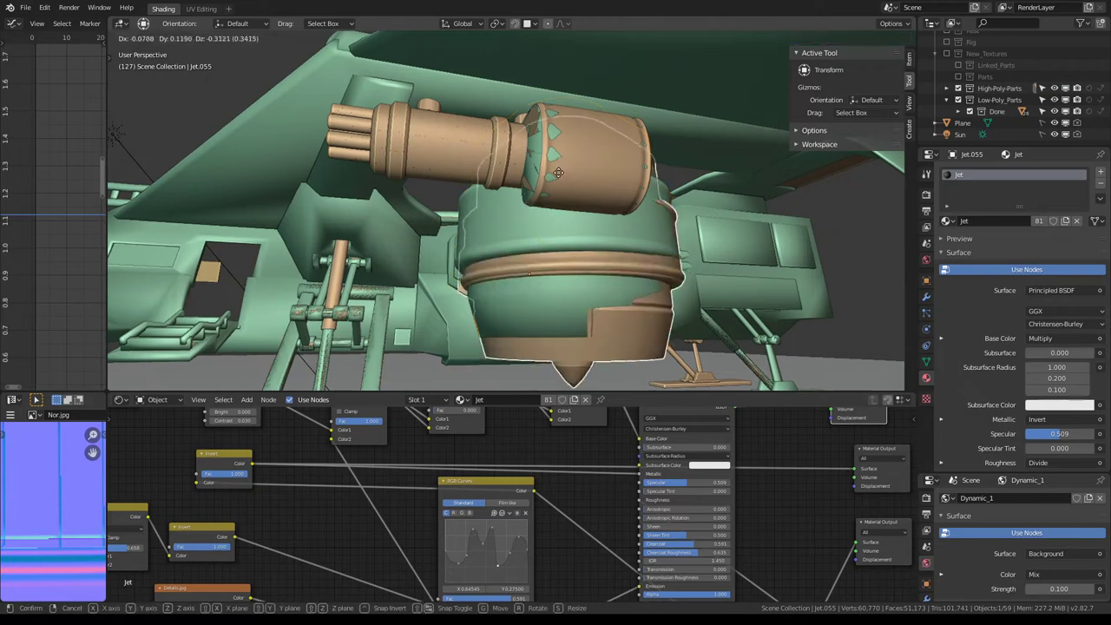
{"action": "left_click", "coordinate": [555, 152]}
{"action": "key", "text": "Tab"}
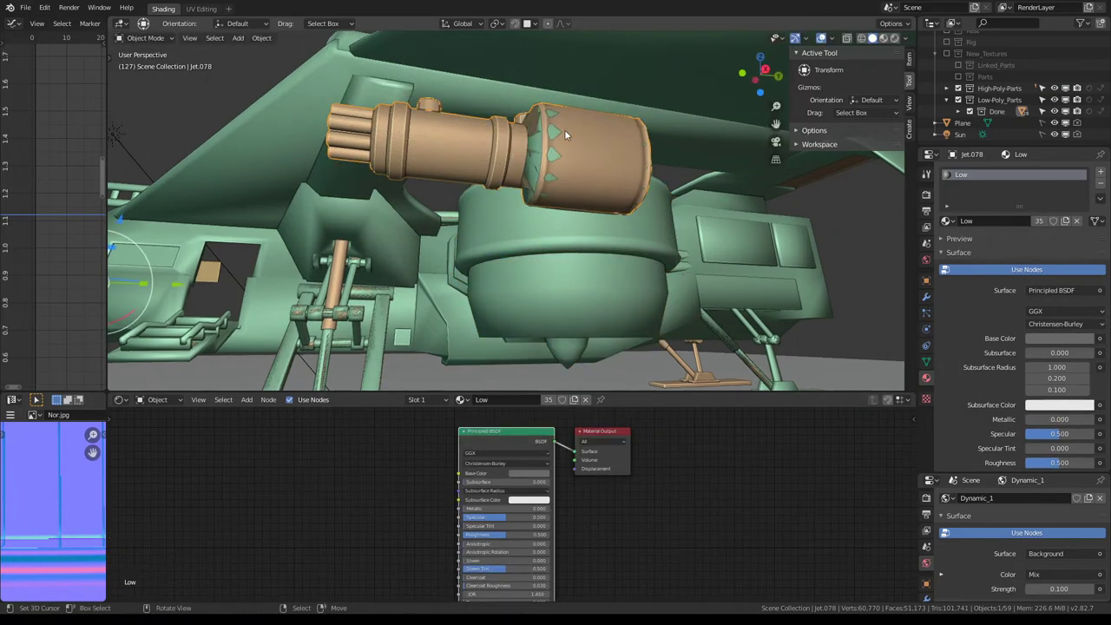
Select all gun geometry, switch to Weight Paint and paint stripes along the barrel, undoing some strokes
{"action": "key", "text": "a"}
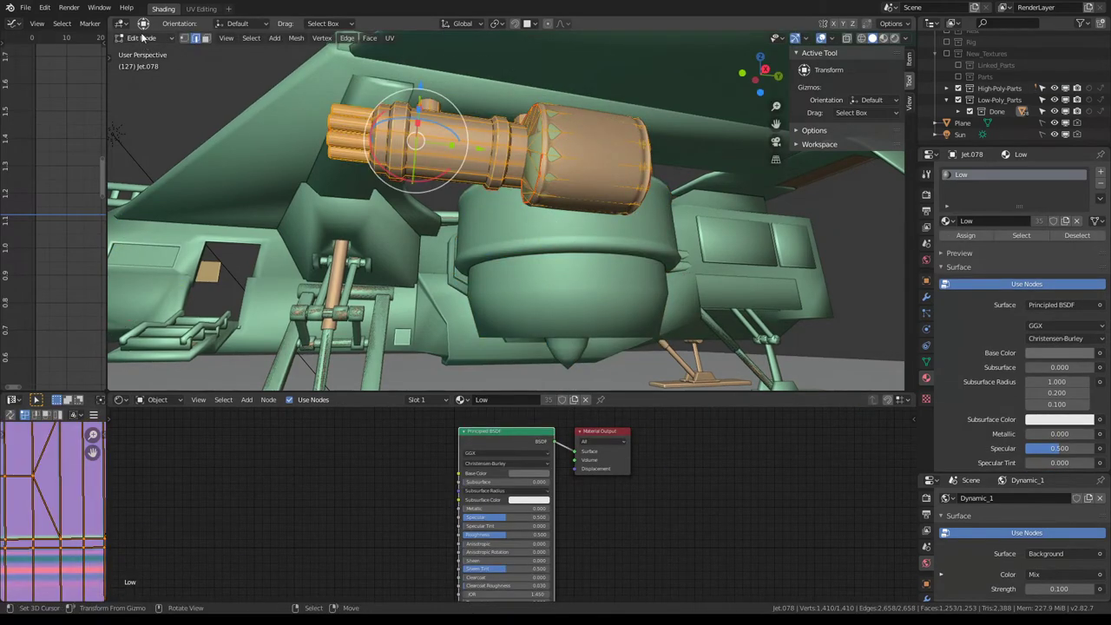
{"action": "left_click", "coordinate": [144, 39]}
{"action": "left_click", "coordinate": [153, 103]}
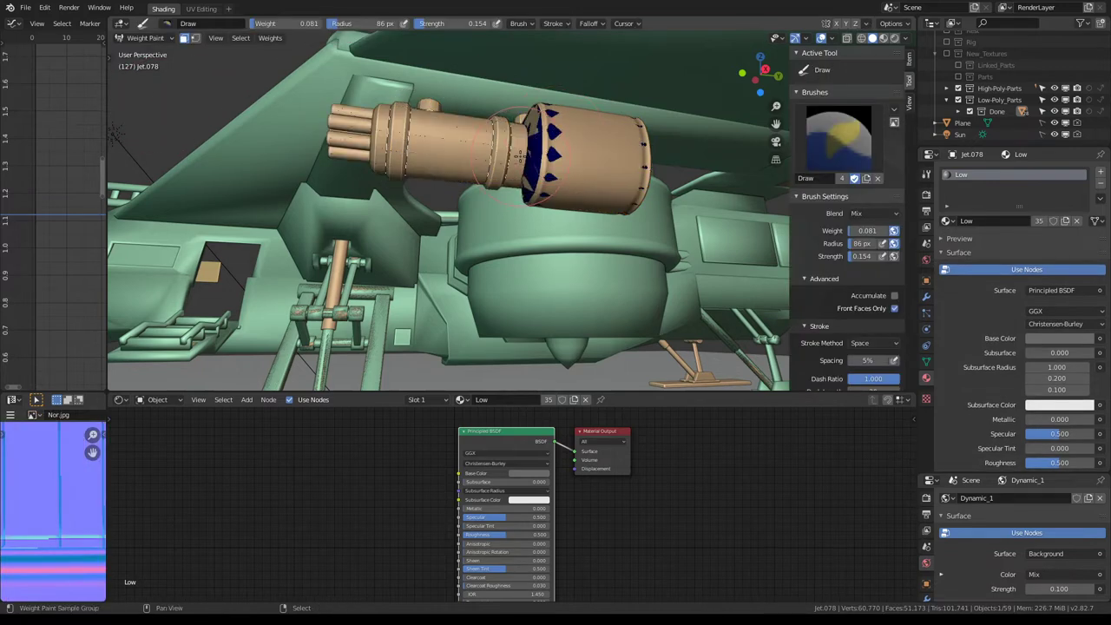
{"action": "mouse_move", "coordinate": [520, 155]}
{"action": "middle_mouse_down"}
{"action": "mouse_move", "coordinate": [505, 178]}
{"action": "mouse_move", "coordinate": [706, 133]}
{"action": "middle_mouse_up"}
{"action": "scroll", "coordinate": [504, 169], "scroll_direction": "up", "scroll_amount": 4}
{"action": "scroll", "coordinate": [503, 160], "scroll_direction": "down", "scroll_amount": 2}
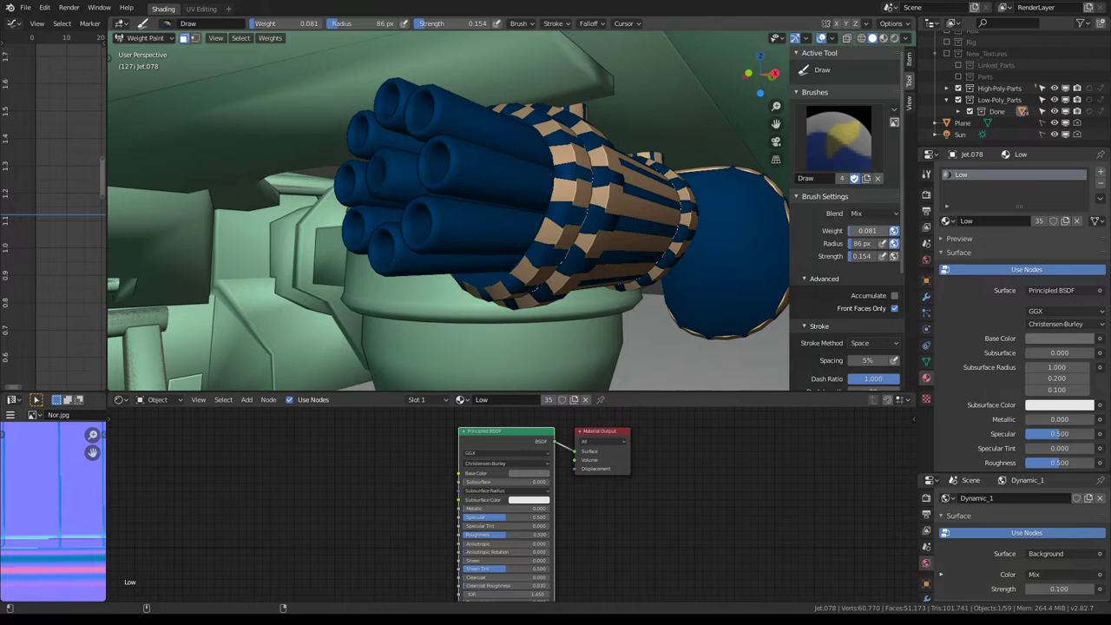
{"action": "key", "text": "ctrl+z"}
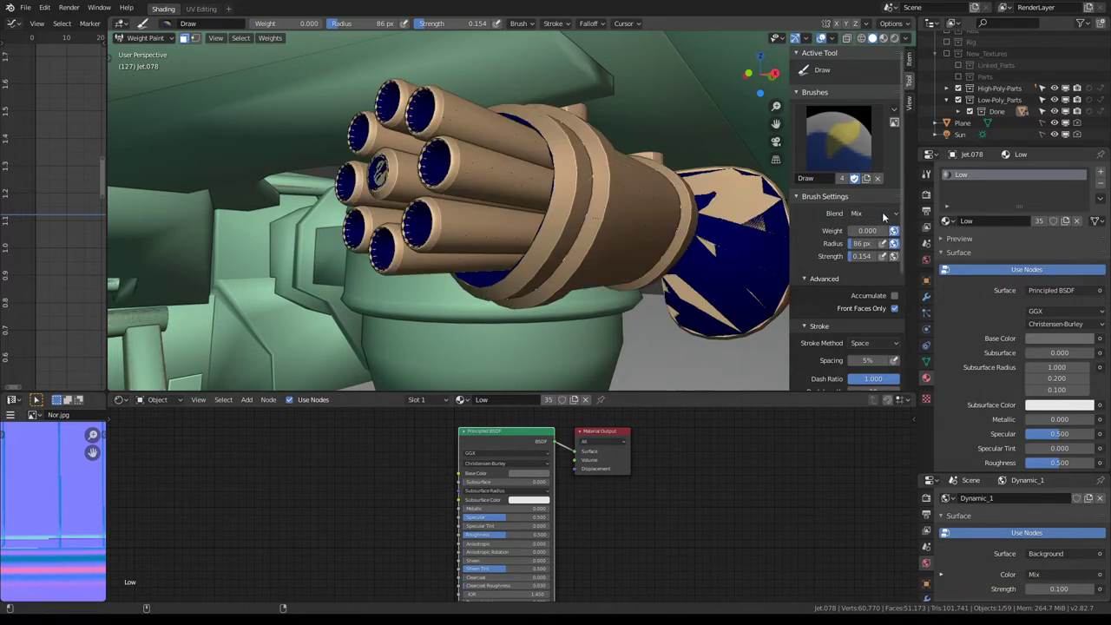
{"action": "key", "text": "ctrl+z"}
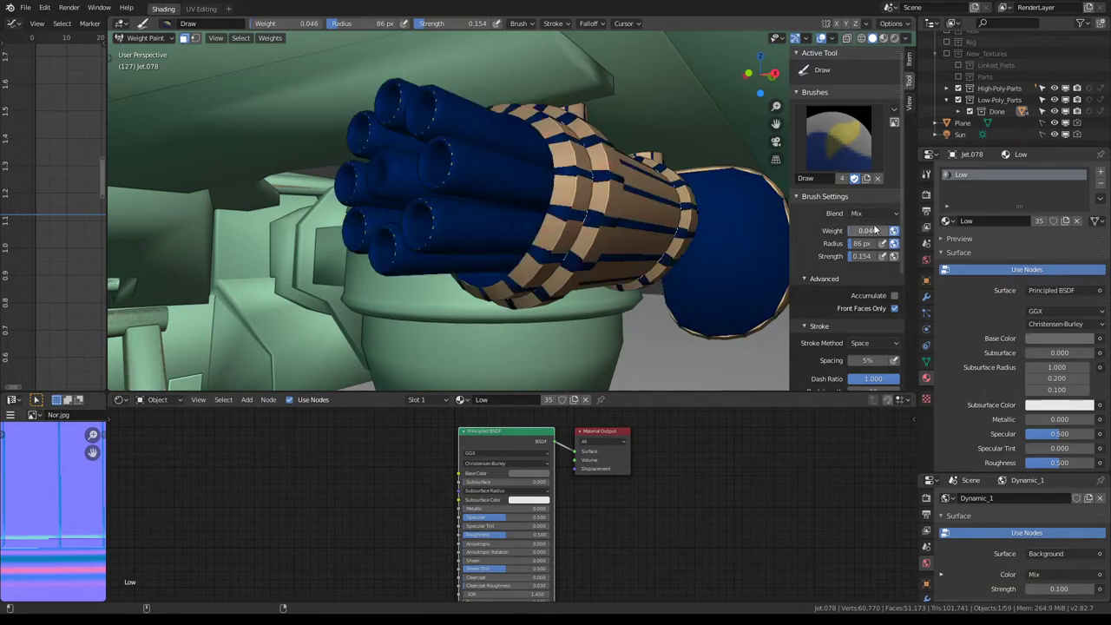
{"action": "key", "text": "ctrl+z"}
Turn the view side-on to the gun and raise the brush weight to about 0.21
{"action": "middle_click_drag", "start_coordinate": [542, 157], "coordinate": [519, 161]}
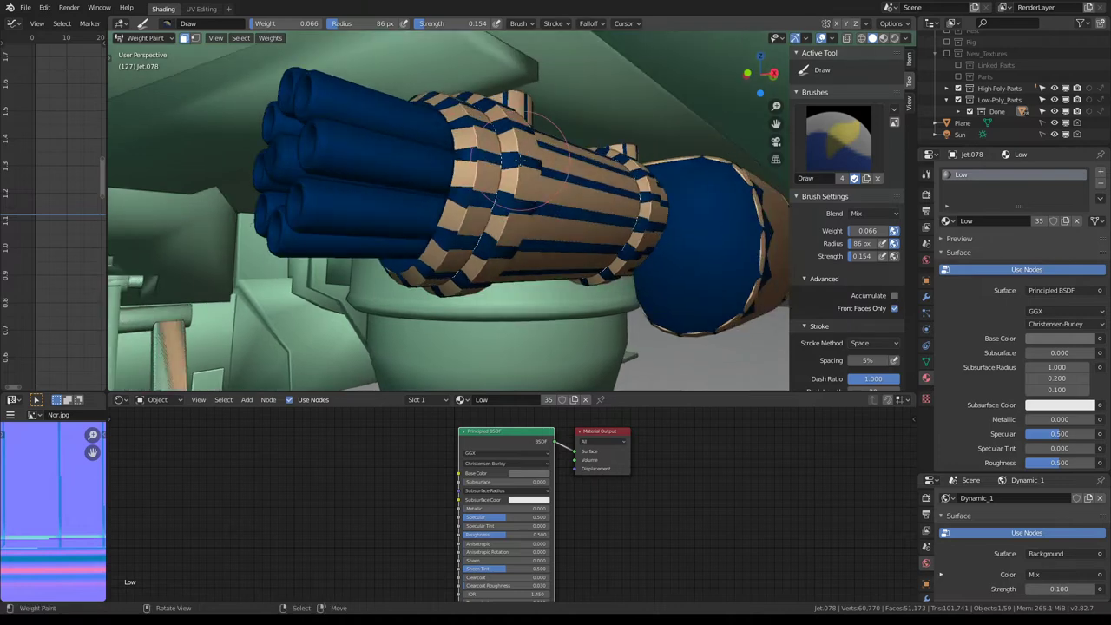
{"action": "key", "text": "ctrl+z"}
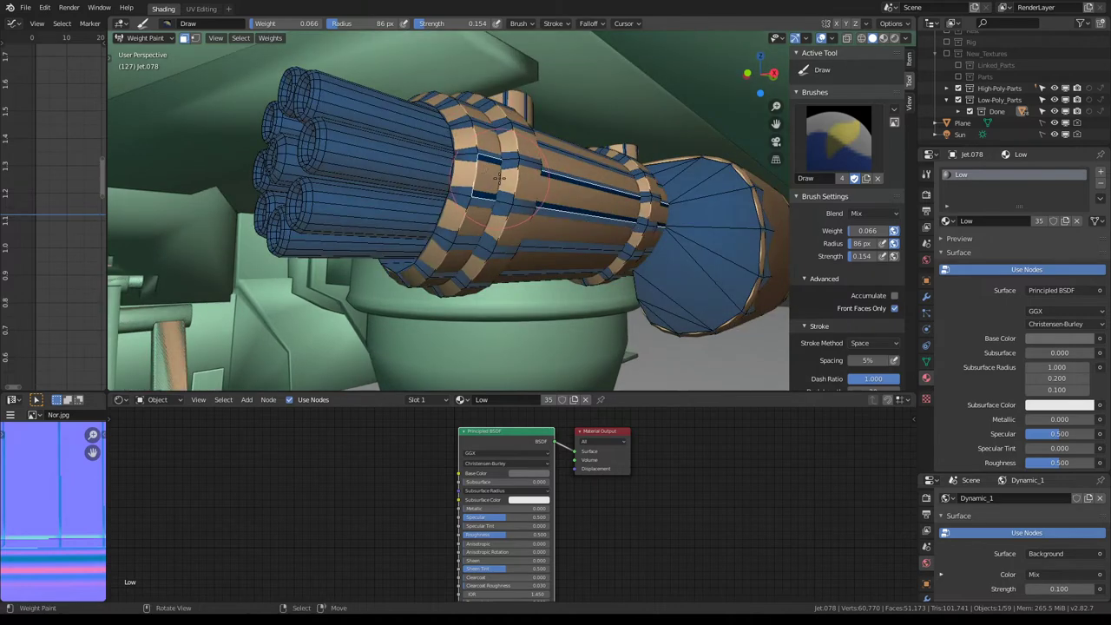
{"action": "scroll", "coordinate": [499, 177], "scroll_direction": "down", "scroll_amount": 3}
{"action": "middle_click_drag", "start_coordinate": [499, 177], "coordinate": [538, 165]}
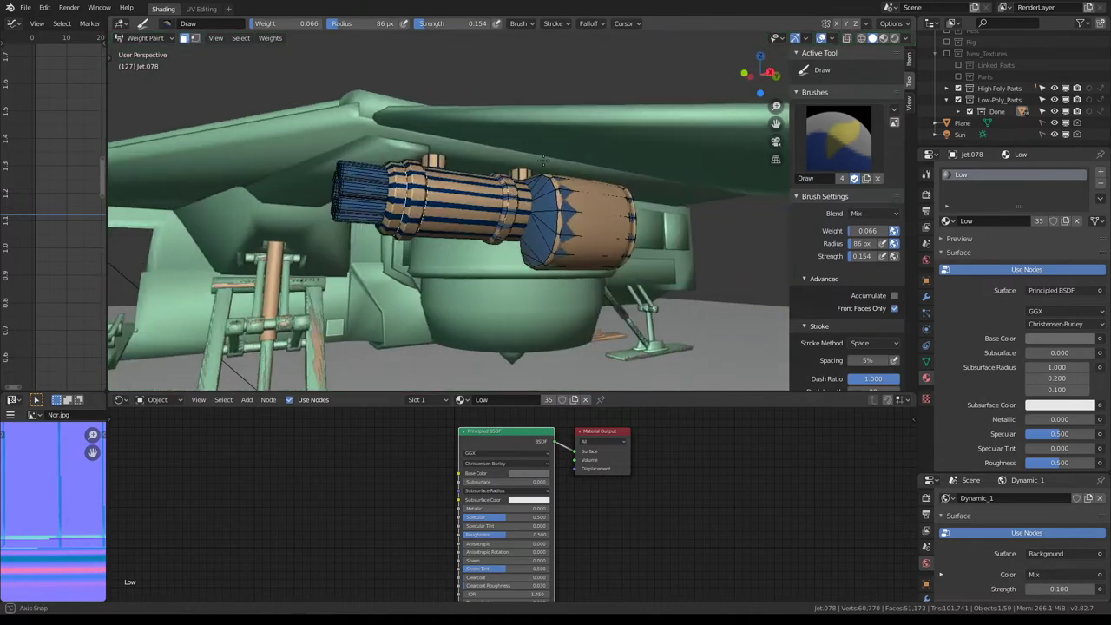
{"action": "scroll", "coordinate": [545, 161], "scroll_direction": "up", "scroll_amount": 3}
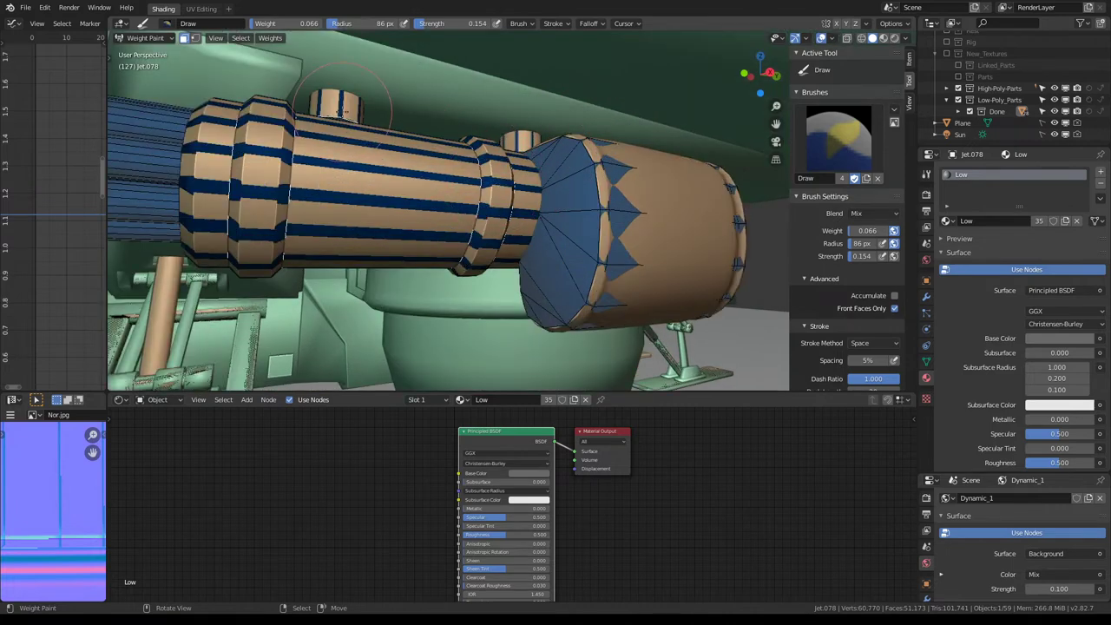
{"action": "mouse_move", "coordinate": [521, 148]}
{"action": "middle_mouse_down"}
{"action": "mouse_move", "coordinate": [477, 156]}
{"action": "mouse_move", "coordinate": [374, 134]}
{"action": "mouse_move", "coordinate": [440, 180]}
{"action": "mouse_move", "coordinate": [373, 174]}
{"action": "mouse_move", "coordinate": [521, 200]}
{"action": "middle_mouse_up"}
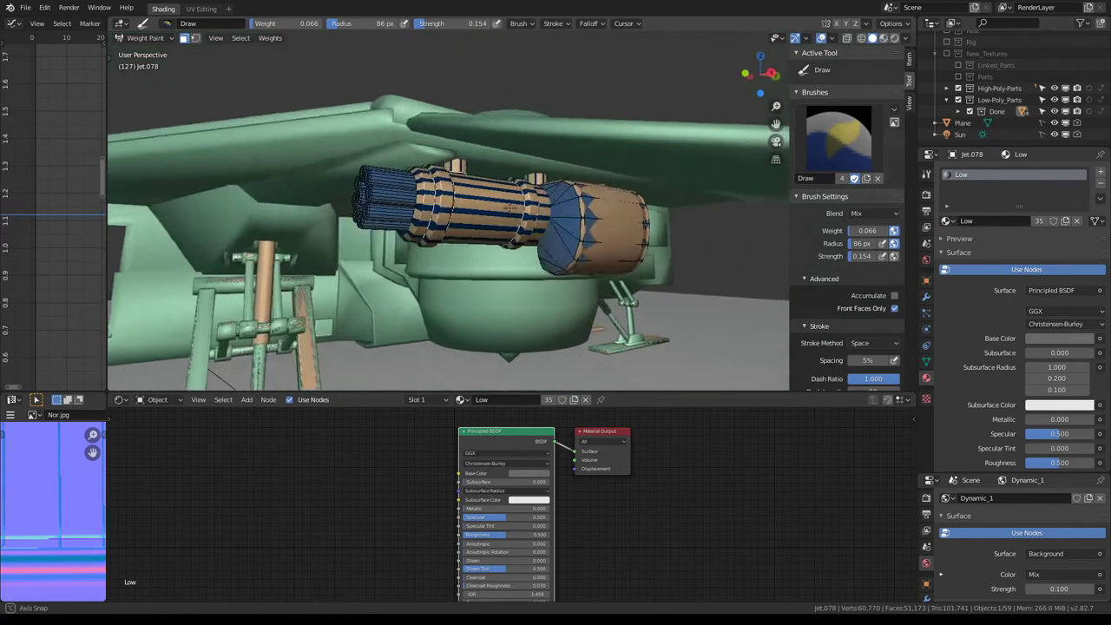
{"action": "scroll", "coordinate": [521, 200], "scroll_direction": "up", "scroll_amount": 4}
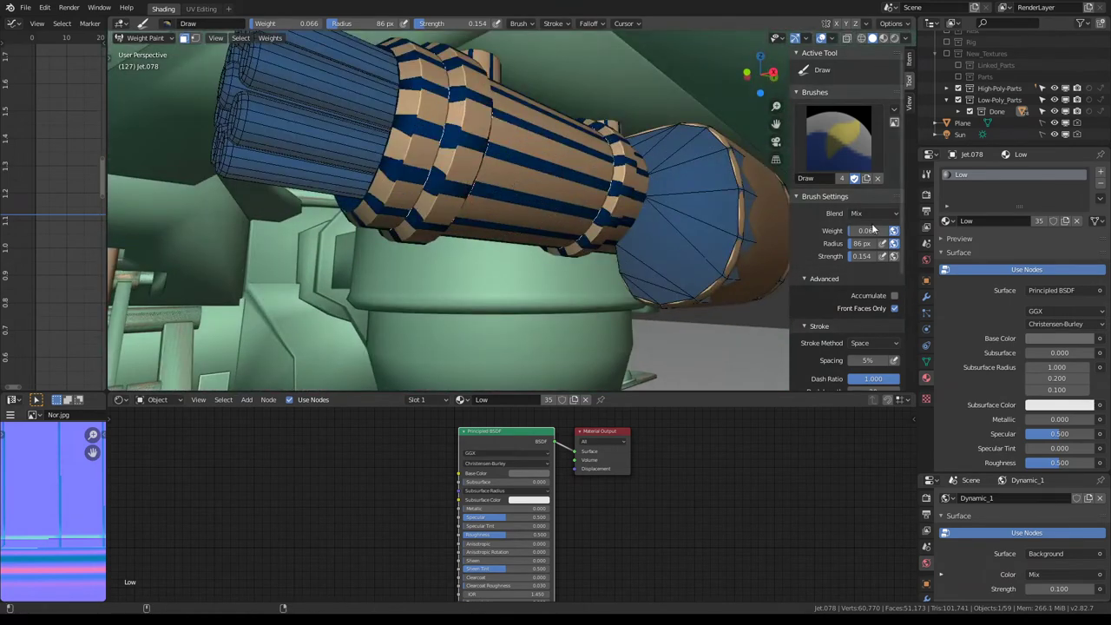
{"action": "left_click_drag", "start_coordinate": [874, 229], "coordinate": [889, 229]}
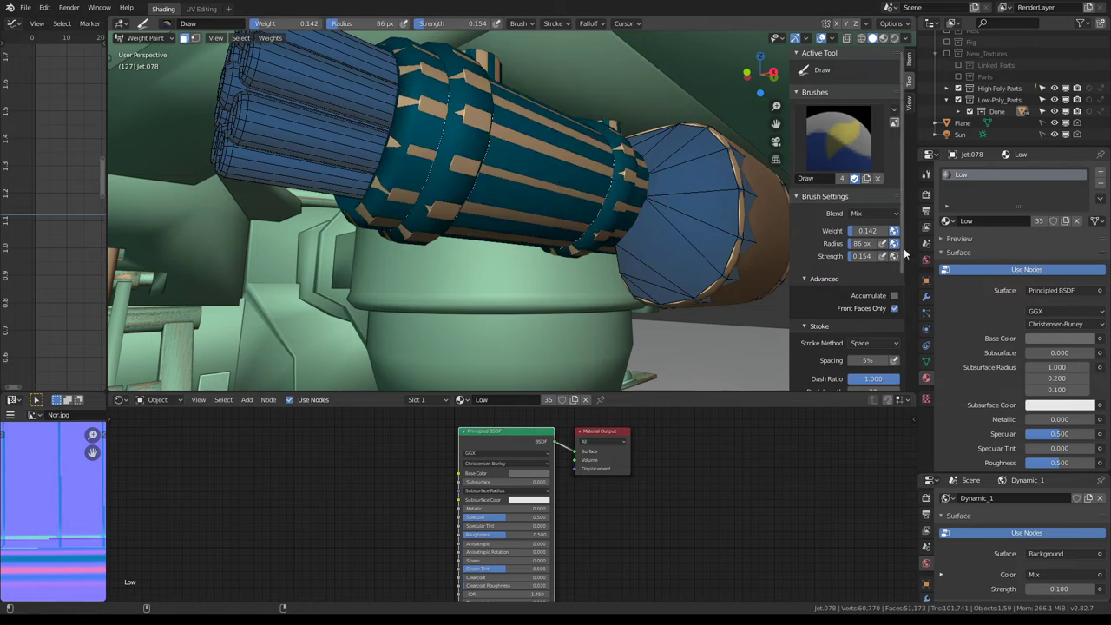
{"action": "left_click_drag", "start_coordinate": [868, 230], "coordinate": [873, 230]}
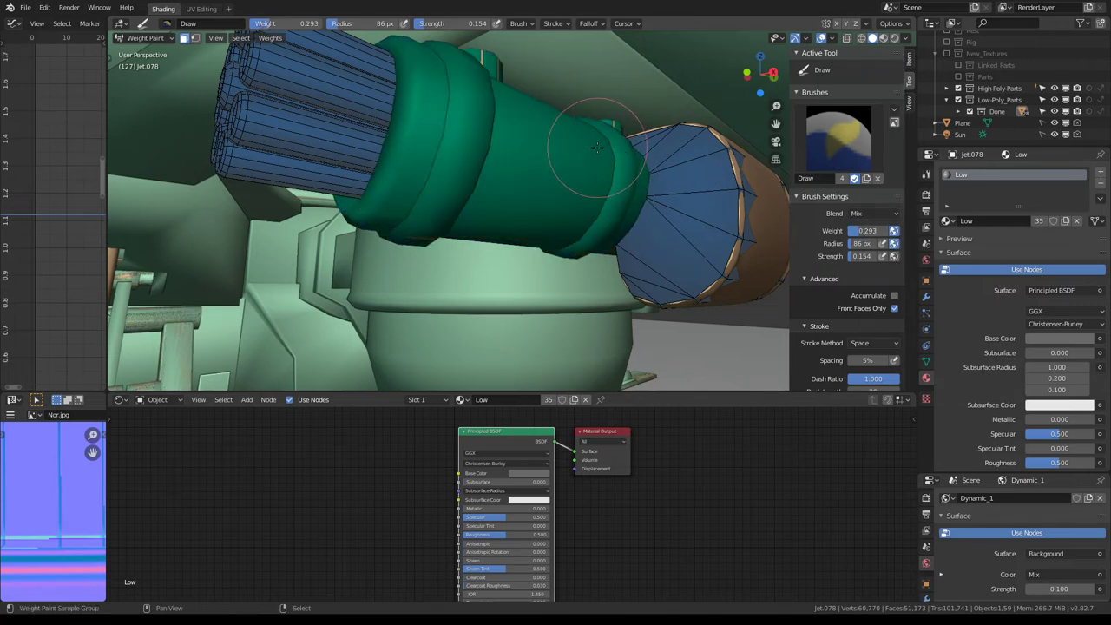
Inspect the engine hub's edges in Edit Mode, then frame the side cylinder and sample its weight
{"action": "mouse_move", "coordinate": [595, 148]}
{"action": "middle_mouse_down"}
{"action": "mouse_move", "coordinate": [465, 137]}
{"action": "mouse_move", "coordinate": [911, 226]}
{"action": "middle_mouse_up"}
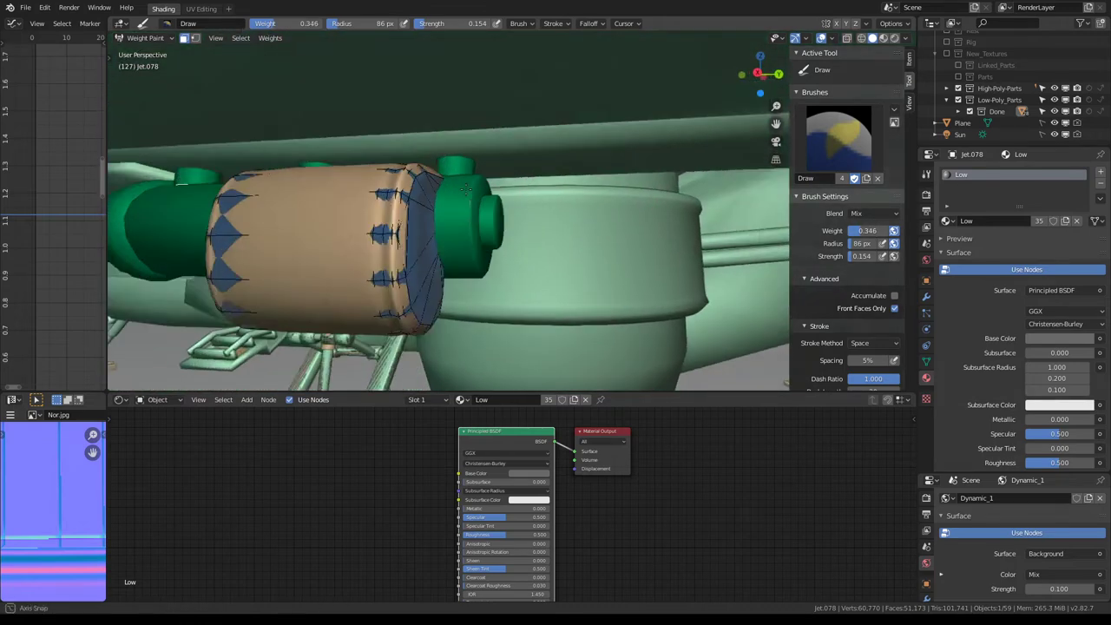
{"action": "mouse_move", "coordinate": [438, 165]}
{"action": "middle_mouse_down"}
{"action": "mouse_move", "coordinate": [429, 181]}
{"action": "mouse_move", "coordinate": [520, 178]}
{"action": "middle_mouse_up"}
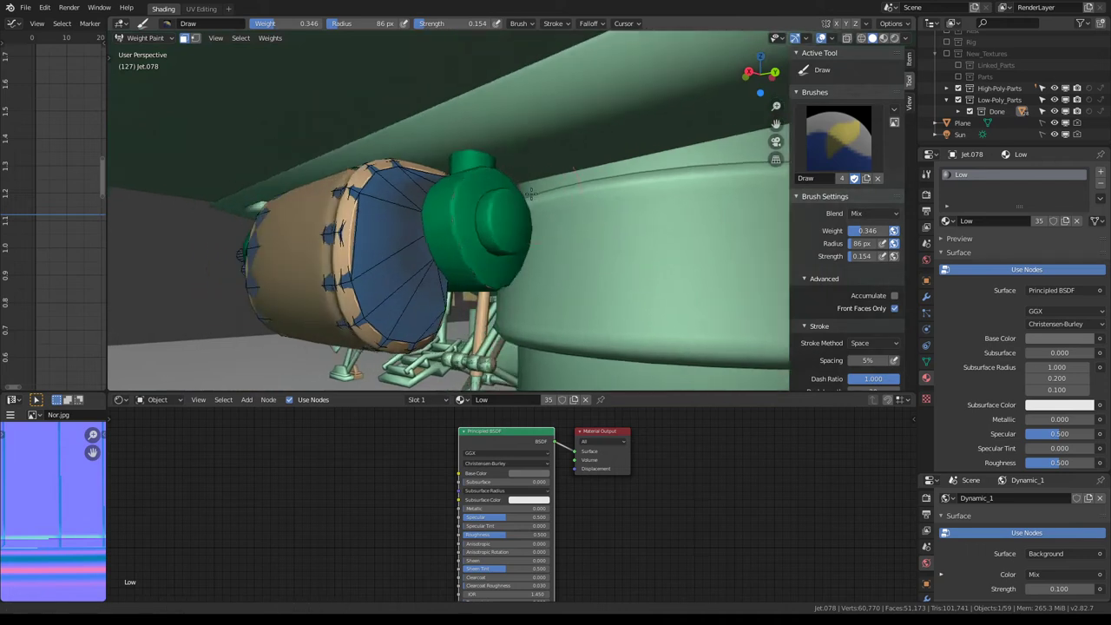
{"action": "scroll", "coordinate": [491, 191], "scroll_direction": "up", "scroll_amount": 3}
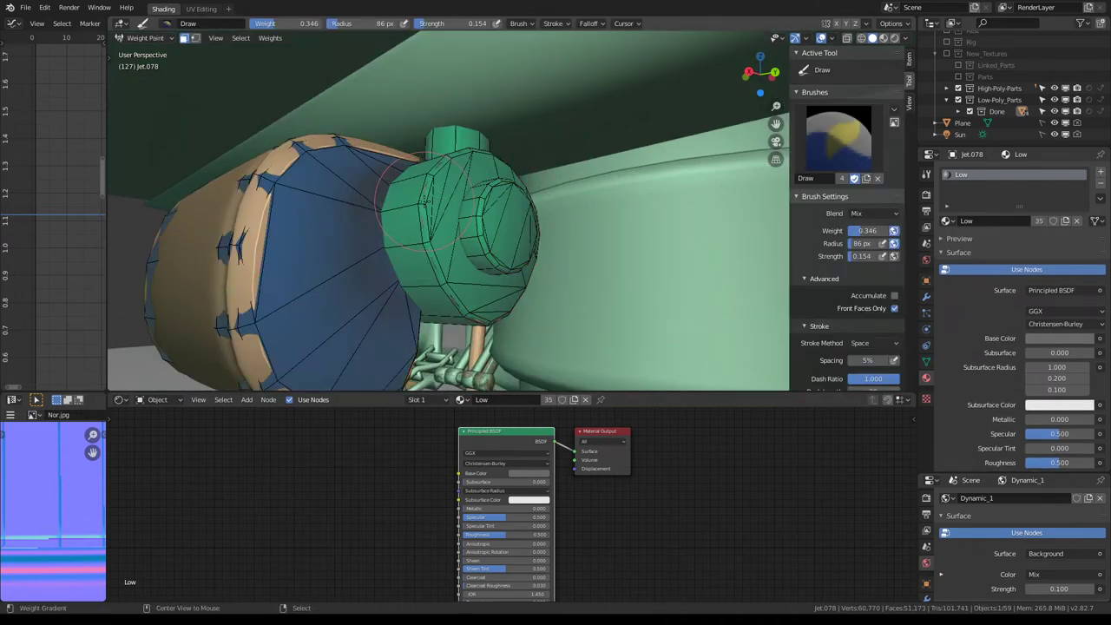
{"action": "key", "text": "Tab"}
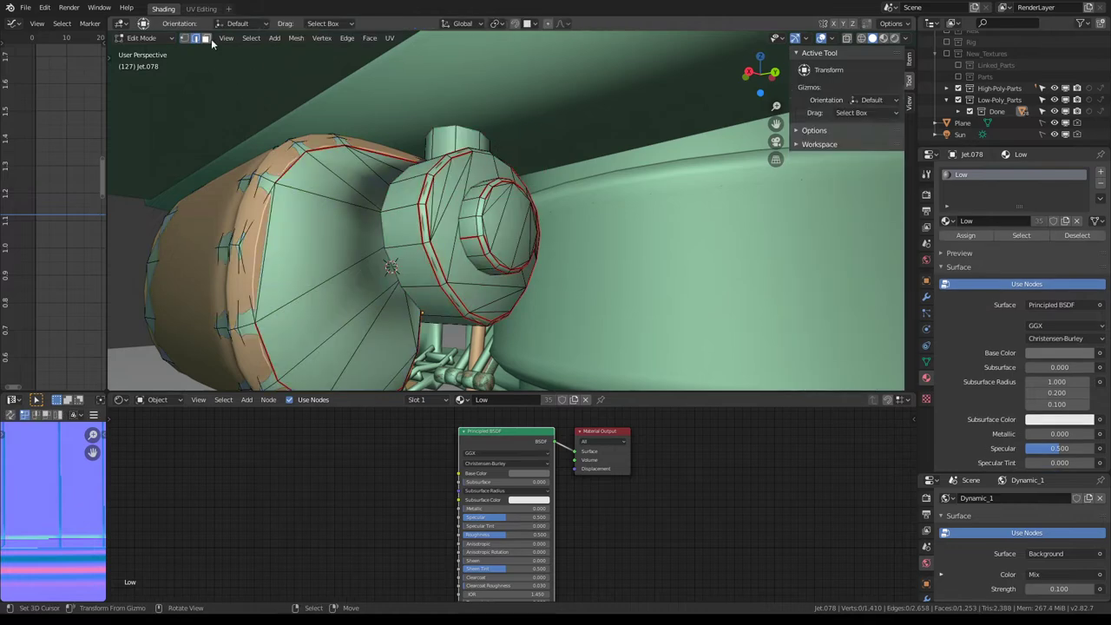
{"action": "key", "text": "Tab"}
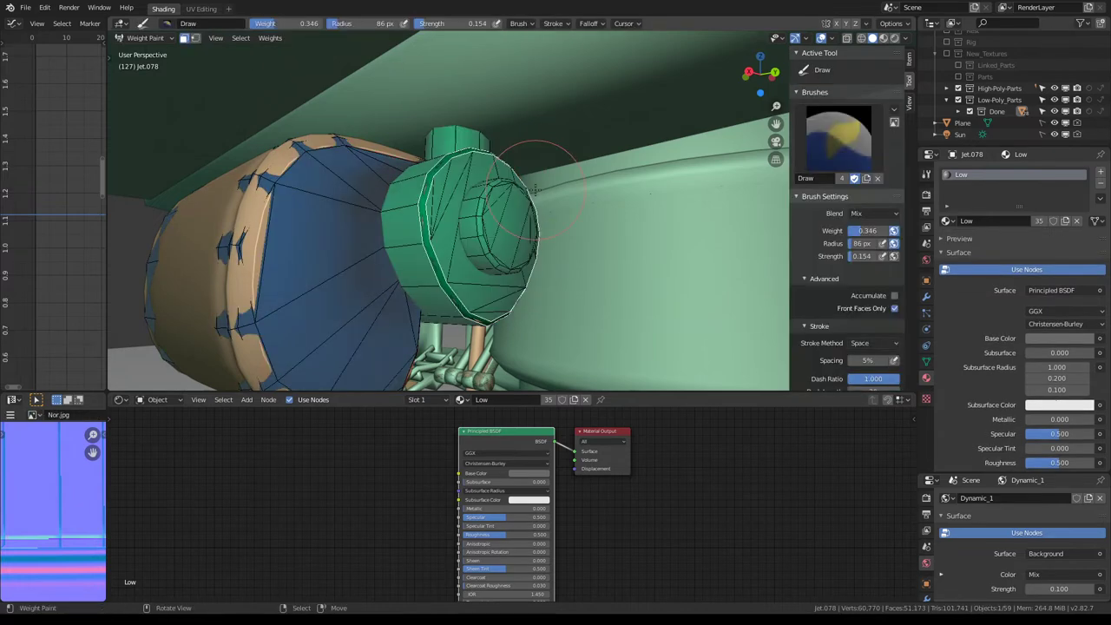
{"action": "scroll", "coordinate": [536, 188], "scroll_direction": "up", "scroll_amount": 3}
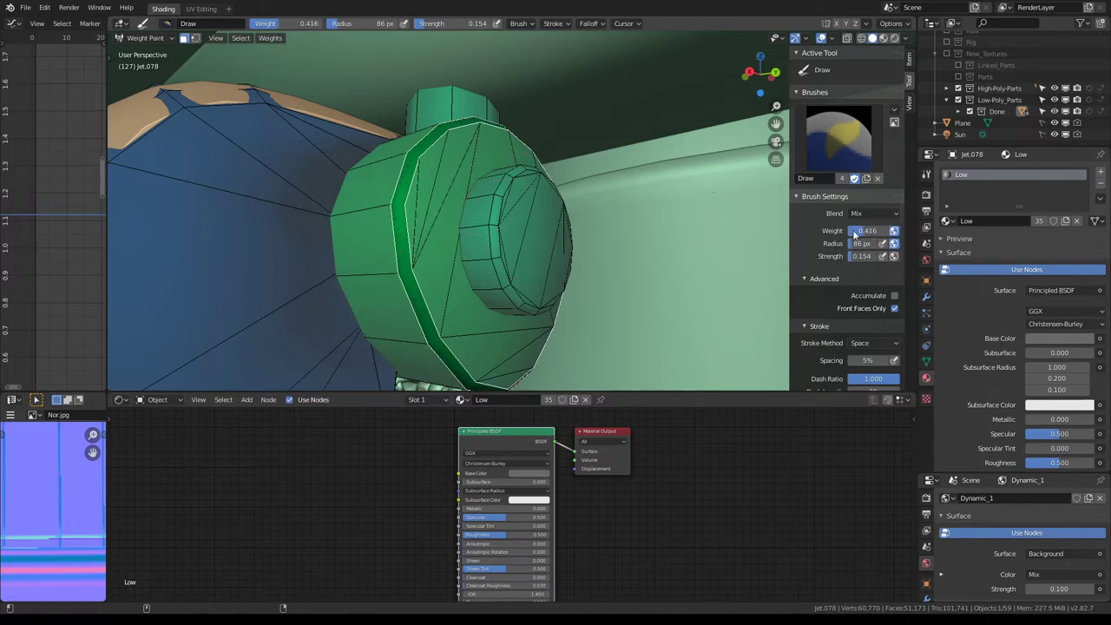
{"action": "middle_click_drag", "start_coordinate": [608, 199], "coordinate": [548, 224]}
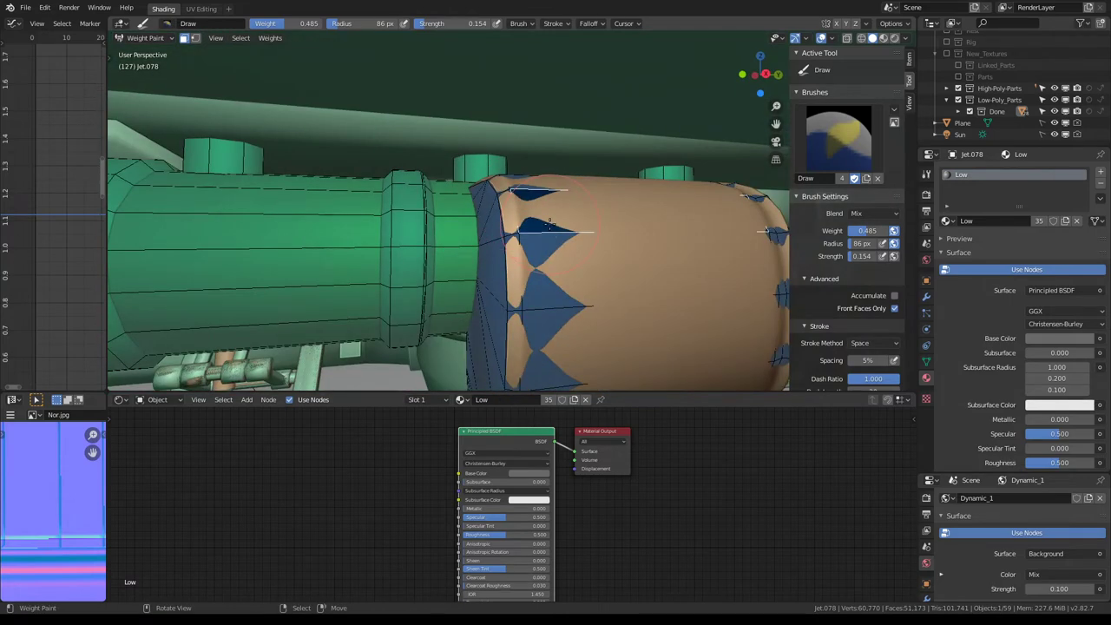
{"action": "left_click", "coordinate": [549, 224], "text": "ctrl+shift"}
{"action": "middle_click_drag", "start_coordinate": [549, 224], "coordinate": [322, 117], "text": "shift"}
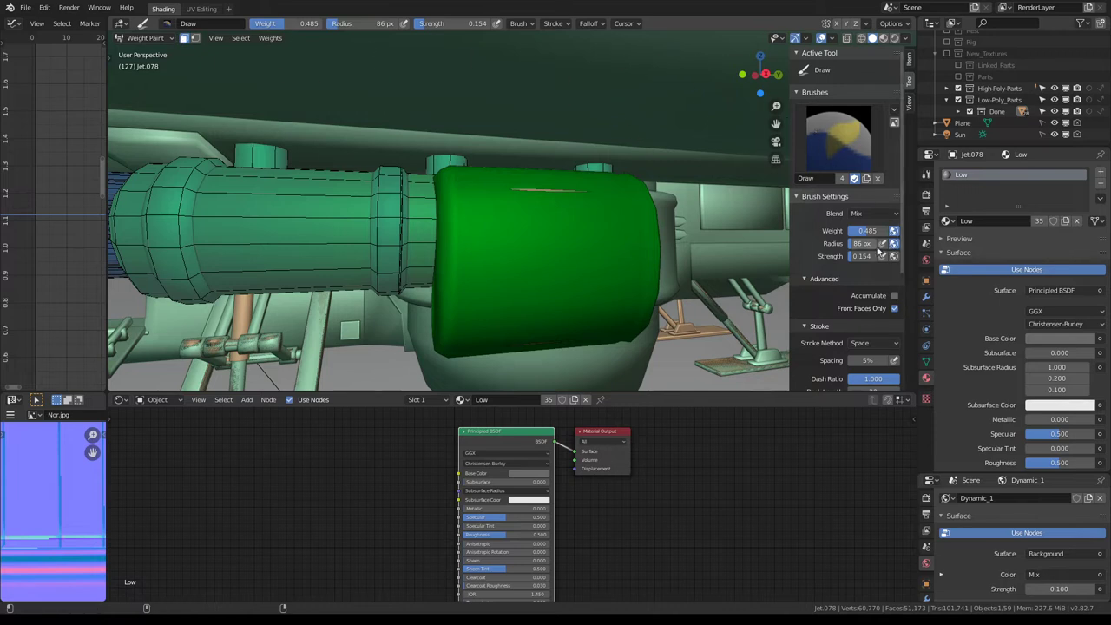
Set the brush weight to about 0.548 by sampling the cylinder and nudging the value
{"action": "left_click_drag", "start_coordinate": [876, 232], "coordinate": [854, 230]}
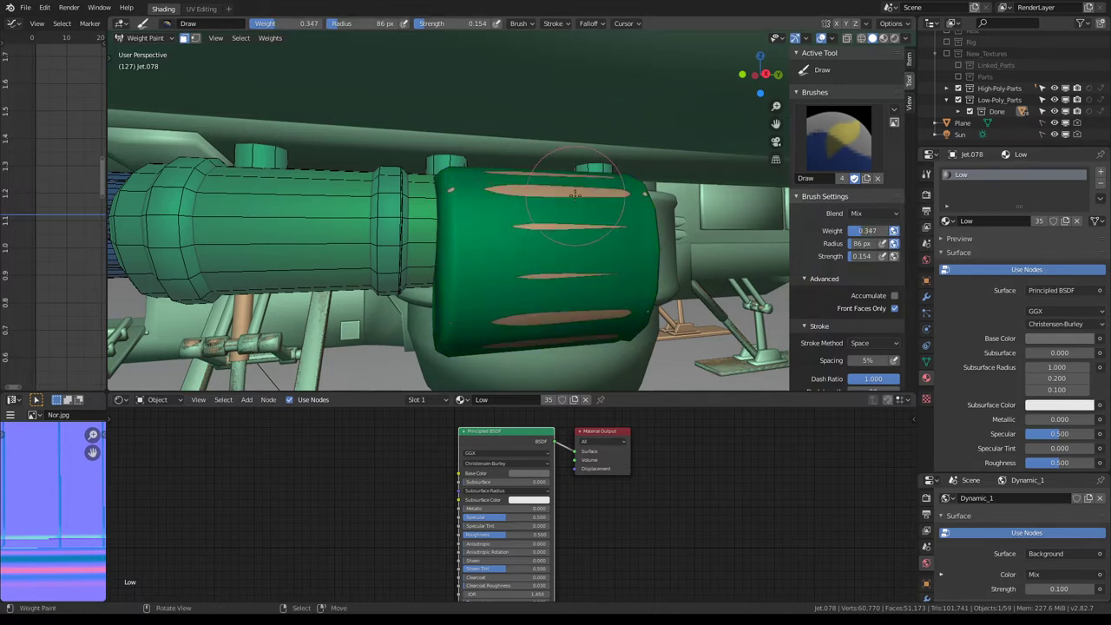
{"action": "left_click", "coordinate": [454, 183]}
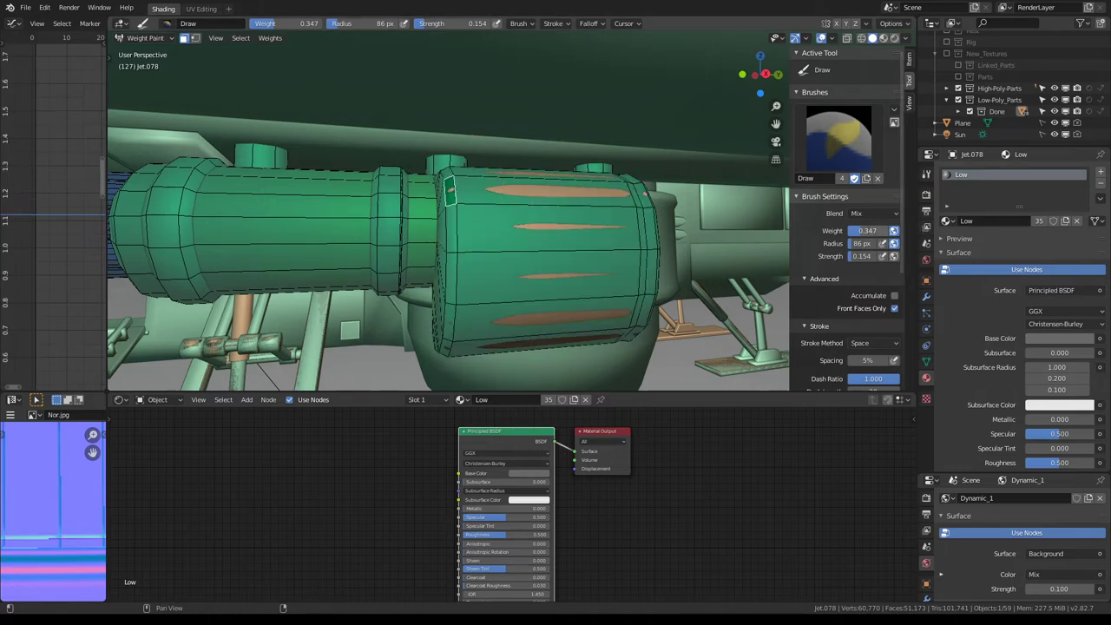
{"action": "left_click", "coordinate": [623, 208], "text": "ctrl"}
{"action": "left_click_drag", "start_coordinate": [867, 230], "coordinate": [899, 230]}
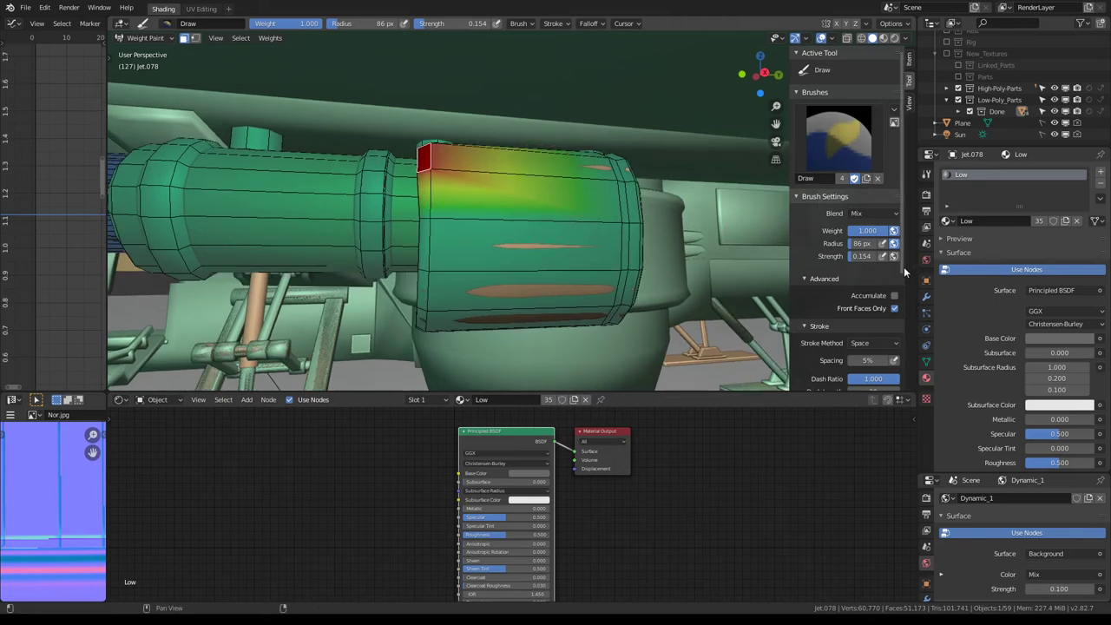
{"action": "left_click", "coordinate": [334, 321], "text": "ctrl"}
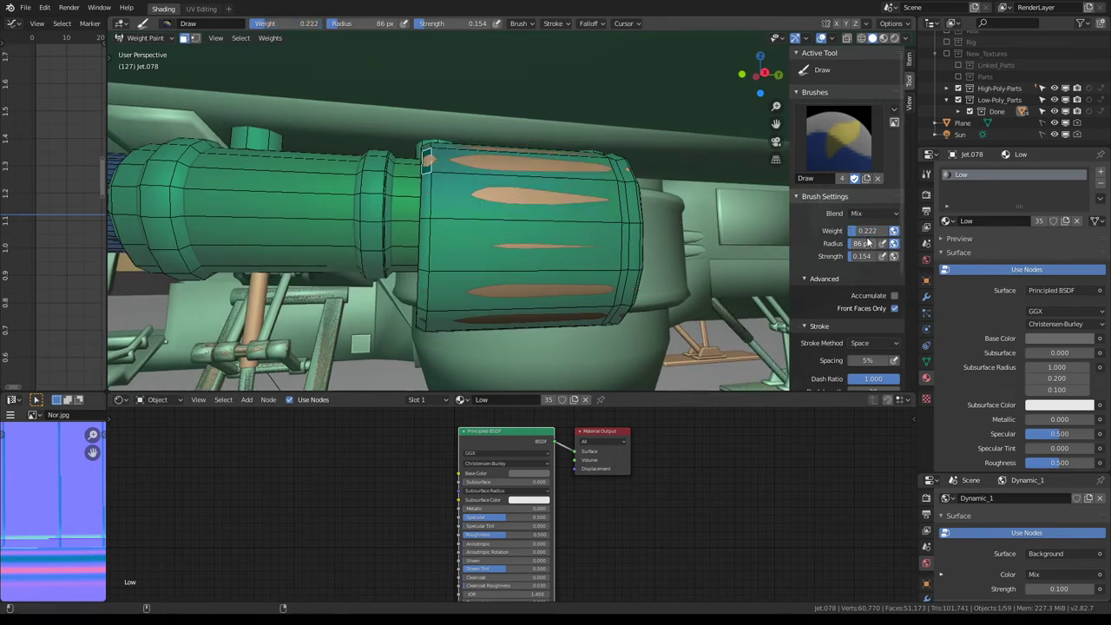
{"action": "left_click", "coordinate": [210, 380], "text": "ctrl"}
Paint the cylinder's top panel, front and lower faces with the 0.548 weight
{"action": "left_click_drag", "start_coordinate": [427, 158], "coordinate": [480, 168]}
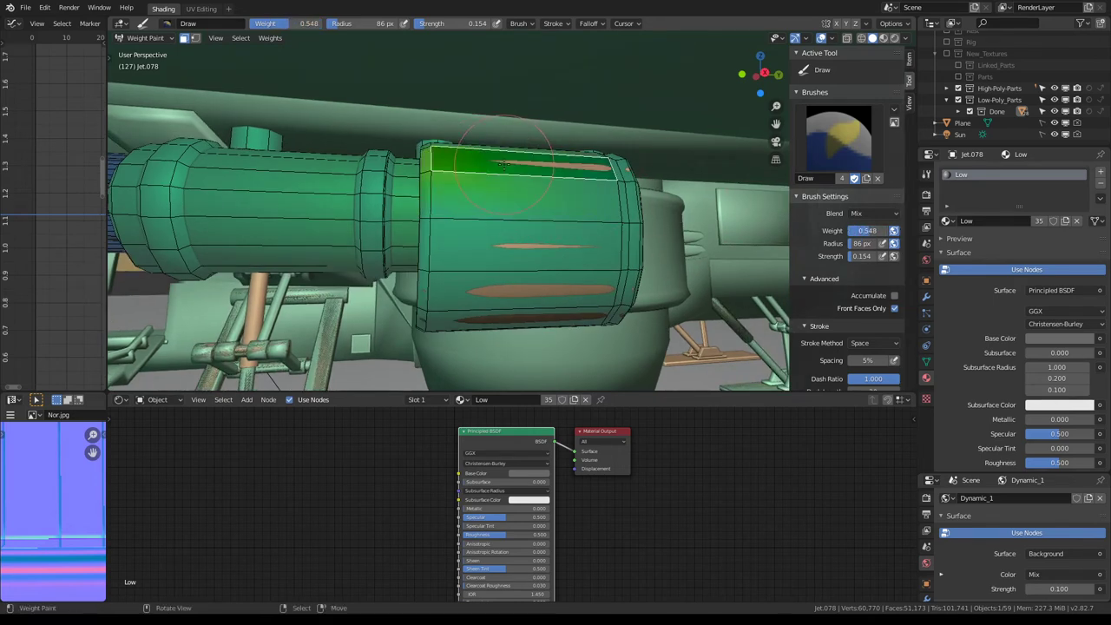
{"action": "mouse_move", "coordinate": [480, 169]}
{"action": "middle_mouse_down"}
{"action": "mouse_move", "coordinate": [486, 182]}
{"action": "mouse_move", "coordinate": [508, 178]}
{"action": "middle_mouse_up"}
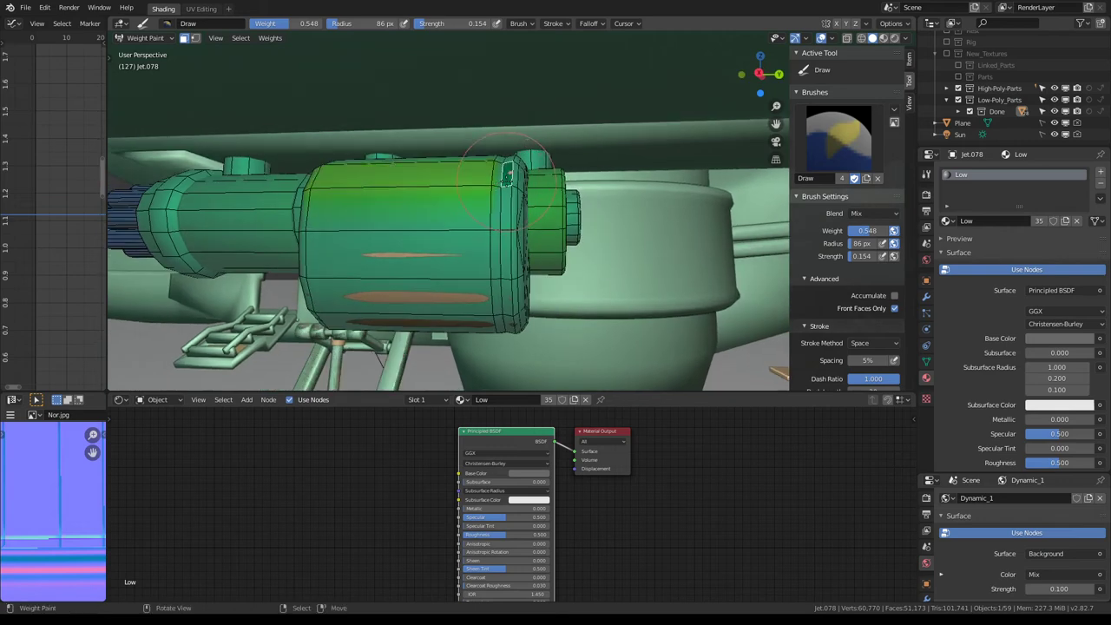
{"action": "left_click_drag", "start_coordinate": [401, 244], "coordinate": [408, 260]}
{"action": "middle_click_drag", "start_coordinate": [408, 260], "coordinate": [417, 152]}
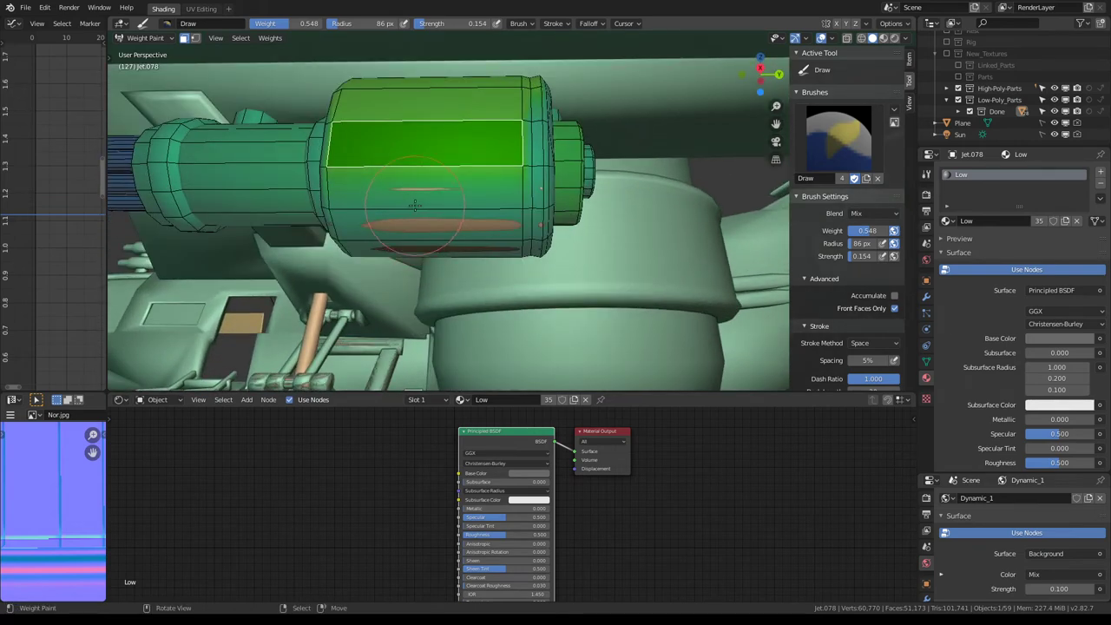
{"action": "mouse_move", "coordinate": [416, 152]}
{"action": "left_mouse_down"}
{"action": "mouse_move", "coordinate": [451, 199]}
{"action": "mouse_move", "coordinate": [493, 222]}
{"action": "left_mouse_up"}
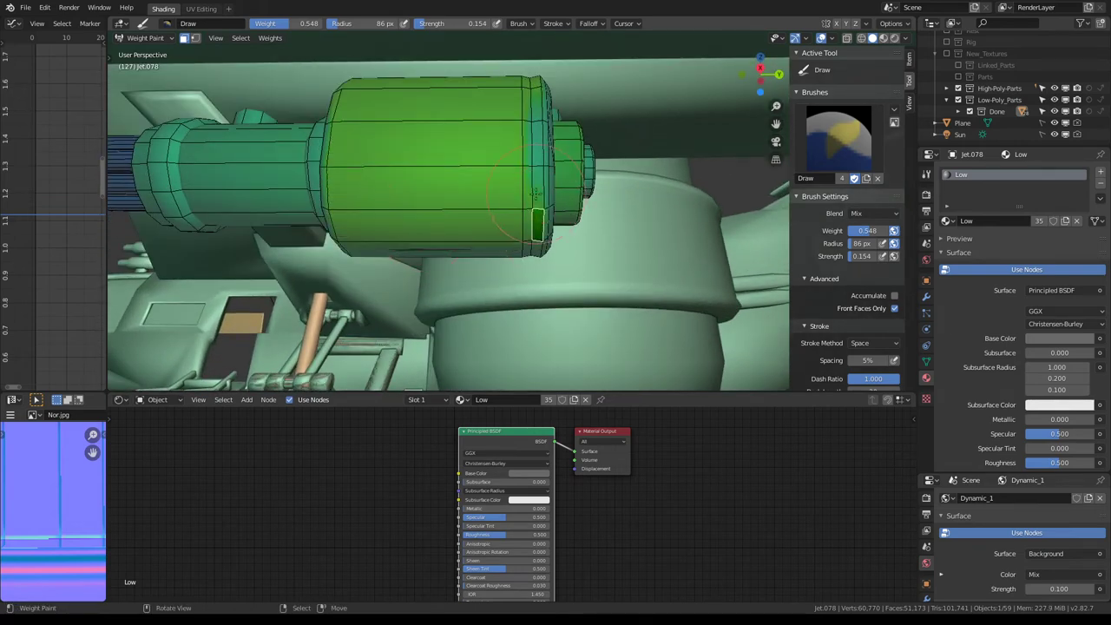
{"action": "mouse_move", "coordinate": [484, 181]}
{"action": "middle_mouse_down"}
{"action": "mouse_move", "coordinate": [431, 115]}
{"action": "mouse_move", "coordinate": [499, 106]}
{"action": "mouse_move", "coordinate": [506, 124]}
{"action": "middle_mouse_up"}
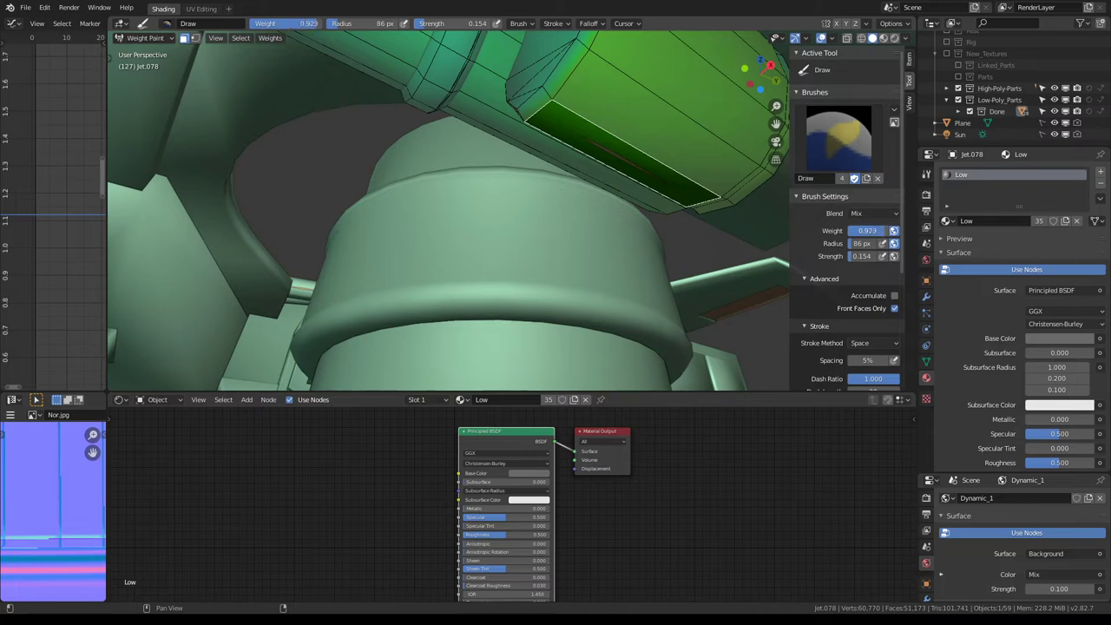
Raise the brush weight to 0.770 and look up along the two cylinders
{"action": "left_click_drag", "start_coordinate": [866, 230], "coordinate": [870, 229]}
{"action": "mouse_move", "coordinate": [608, 174]}
{"action": "middle_mouse_down"}
{"action": "mouse_move", "coordinate": [642, 180]}
{"action": "mouse_move", "coordinate": [535, 224]}
{"action": "mouse_move", "coordinate": [303, 189]}
{"action": "mouse_move", "coordinate": [381, 46]}
{"action": "middle_mouse_up"}
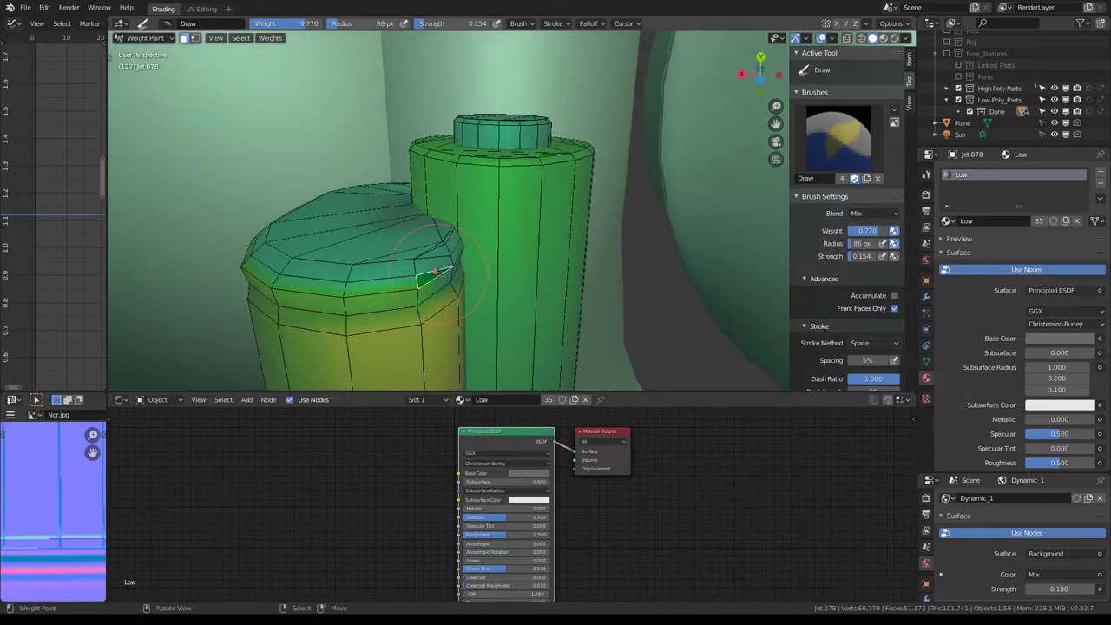
{"action": "middle_click_drag", "start_coordinate": [434, 260], "coordinate": [434, 126]}
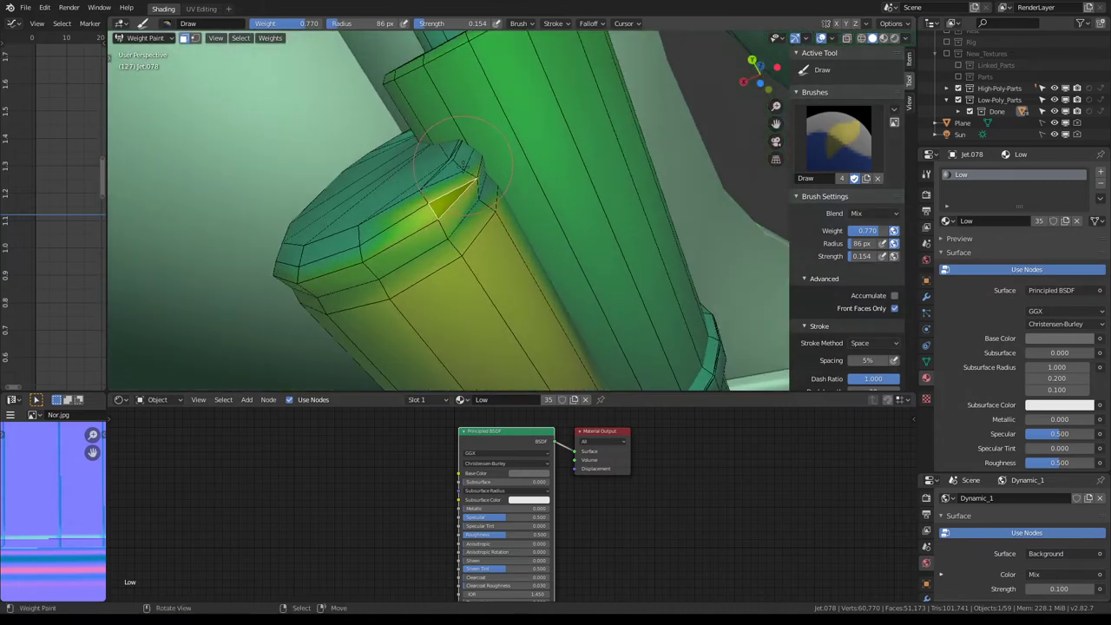
Paint the cylinder end at zero weight, then cover the peach patch at about 0.29
{"action": "key", "text": "BackSpace"}
{"action": "left_click_drag", "start_coordinate": [395, 233], "coordinate": [464, 189]}
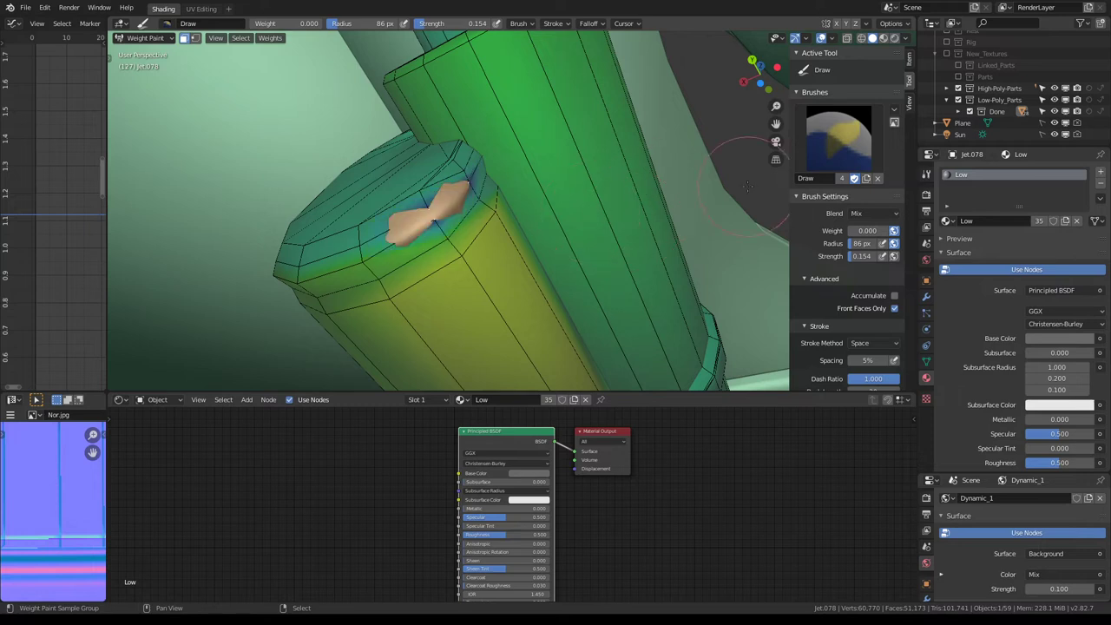
{"action": "left_click_drag", "start_coordinate": [864, 230], "coordinate": [877, 230]}
{"action": "left_click_drag", "start_coordinate": [395, 230], "coordinate": [583, 128]}
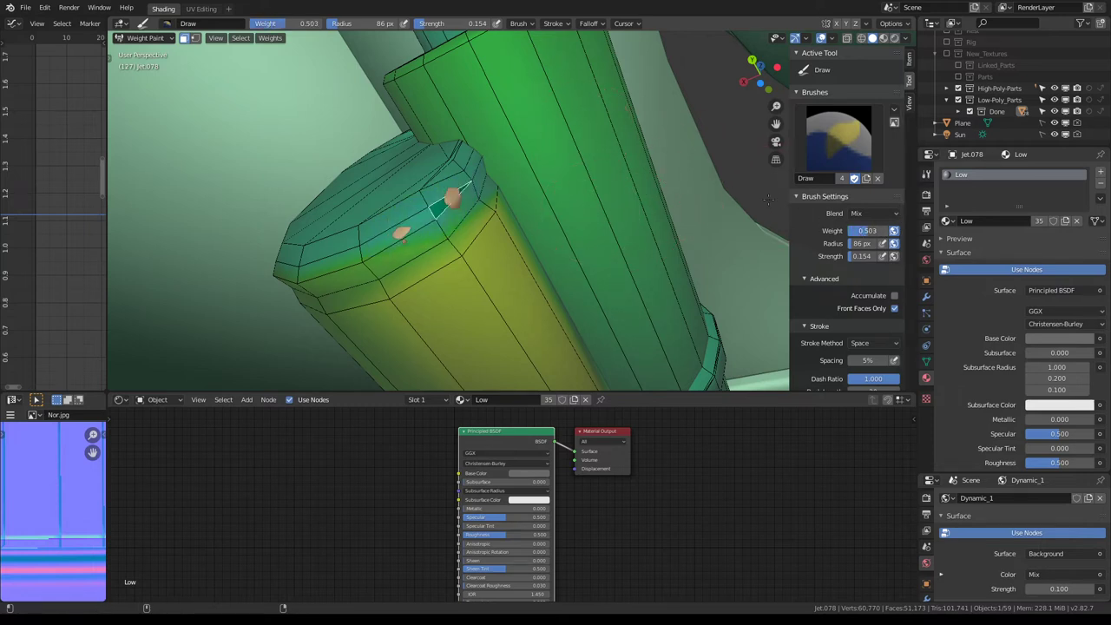
{"action": "scroll", "coordinate": [768, 199], "scroll_direction": "down", "scroll_amount": 5}
{"action": "mouse_move", "coordinate": [768, 200]}
{"action": "middle_mouse_down"}
{"action": "mouse_move", "coordinate": [564, 172]}
{"action": "mouse_move", "coordinate": [581, 209]}
{"action": "mouse_move", "coordinate": [401, 137]}
{"action": "middle_mouse_up"}
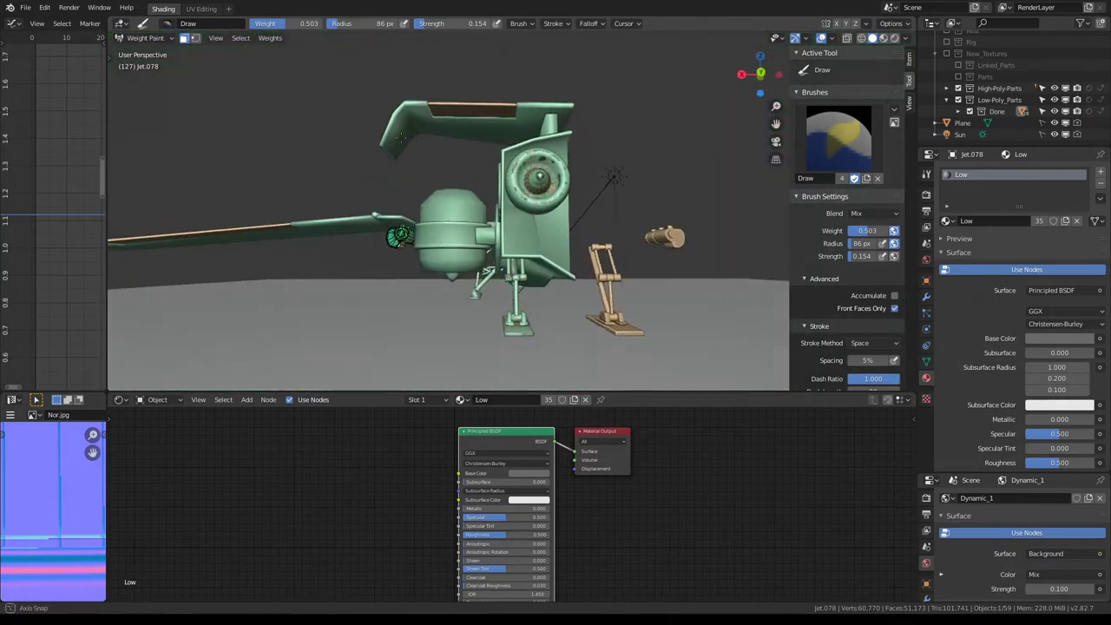
Select the engine intake Jet.076 and switch it to Weight Paint mode
{"action": "middle_click_drag", "start_coordinate": [401, 136], "coordinate": [156, 61]}
{"action": "scroll", "coordinate": [157, 60], "scroll_direction": "up", "scroll_amount": 3}
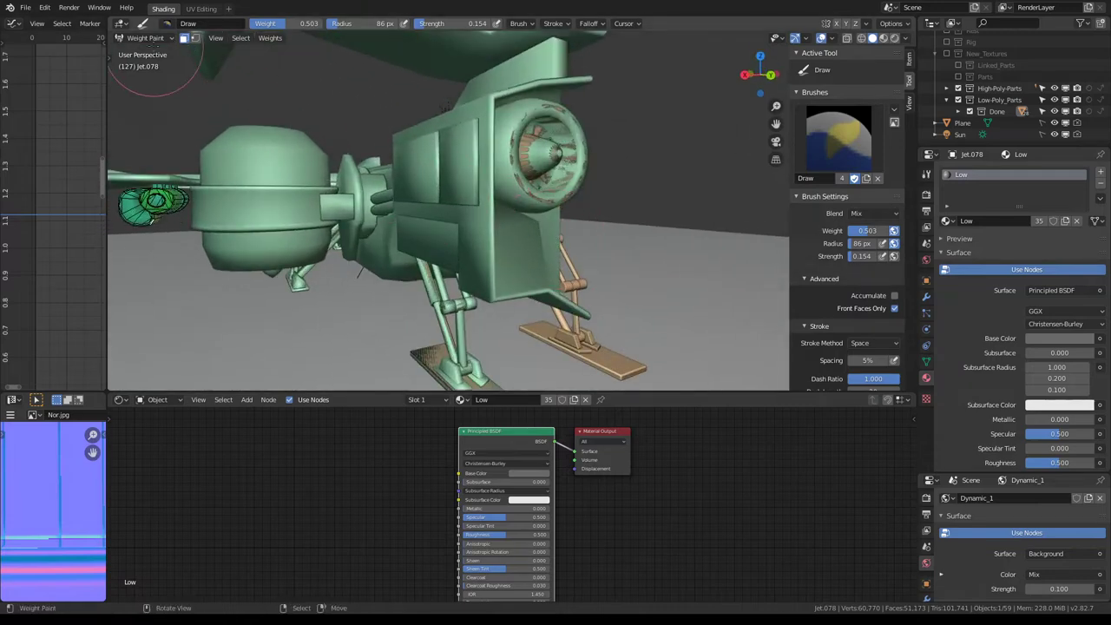
{"action": "left_click", "coordinate": [145, 37]}
{"action": "left_click", "coordinate": [150, 48]}
{"action": "left_click", "coordinate": [506, 159]}
{"action": "mouse_move", "coordinate": [506, 160]}
{"action": "middle_mouse_down"}
{"action": "mouse_move", "coordinate": [436, 120]}
{"action": "mouse_move", "coordinate": [441, 178]}
{"action": "mouse_move", "coordinate": [467, 162]}
{"action": "middle_mouse_up"}
{"action": "left_click", "coordinate": [155, 39]}
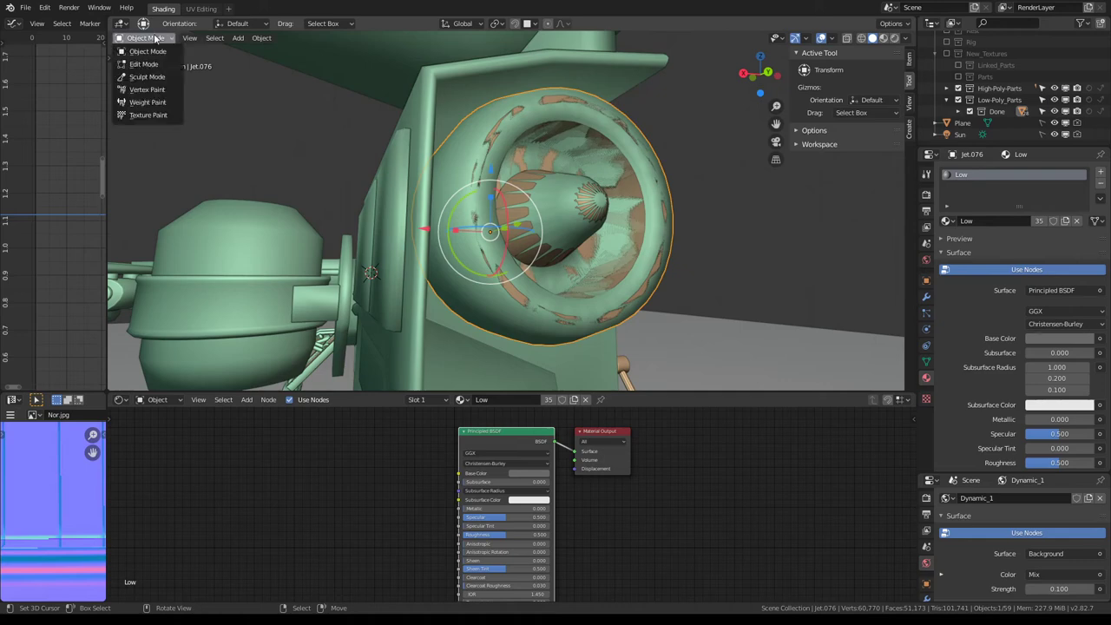
{"action": "left_click", "coordinate": [164, 101]}
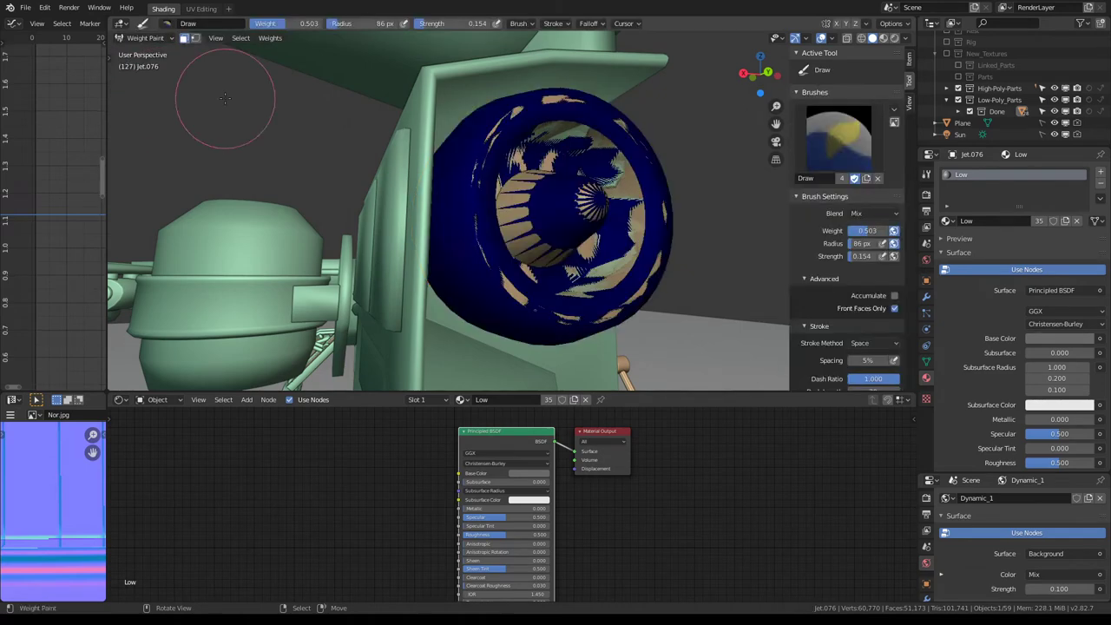
Fill the selected outer intake ring with weight 0.503 using the face selection mask
{"action": "key", "text": "Tab"}
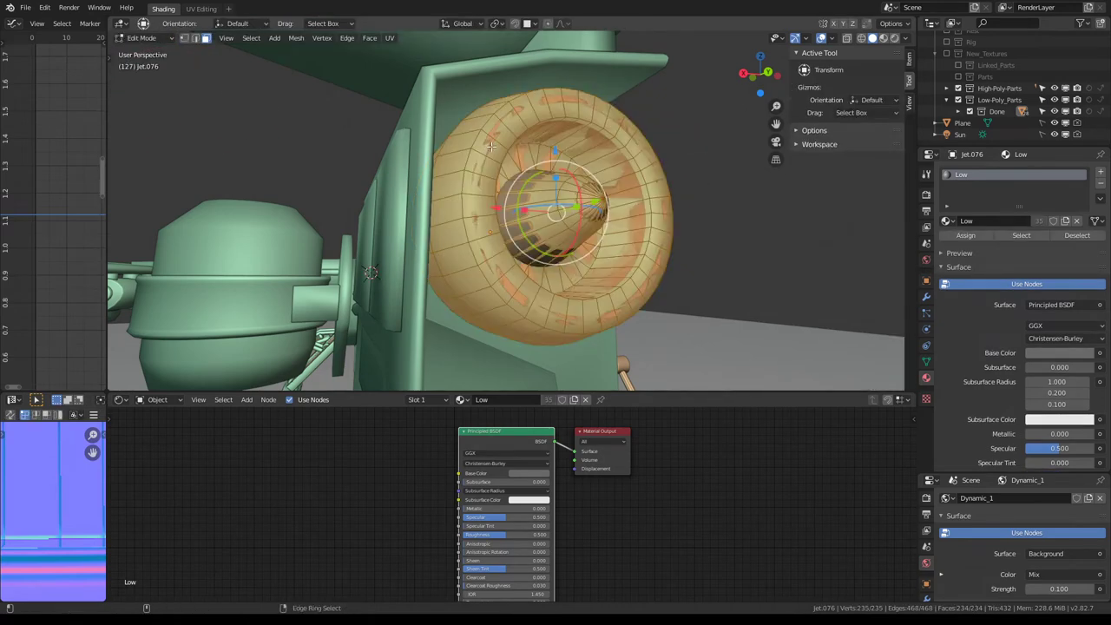
{"action": "key", "text": "Tab"}
{"action": "key", "text": "shift+k"}
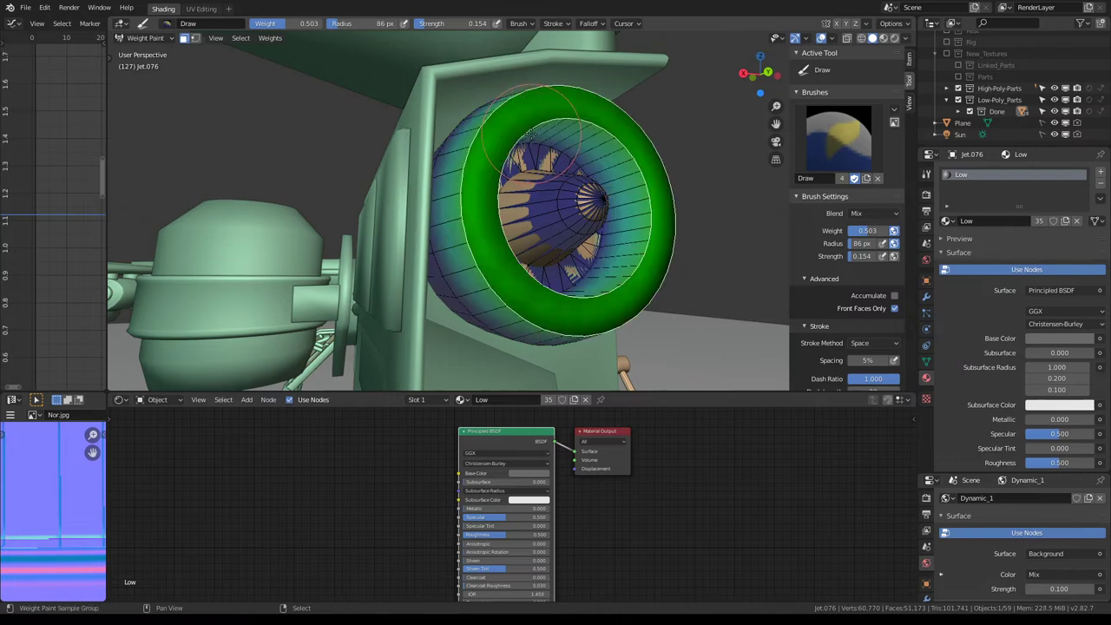
{"action": "middle_click_drag", "start_coordinate": [531, 132], "coordinate": [531, 132]}
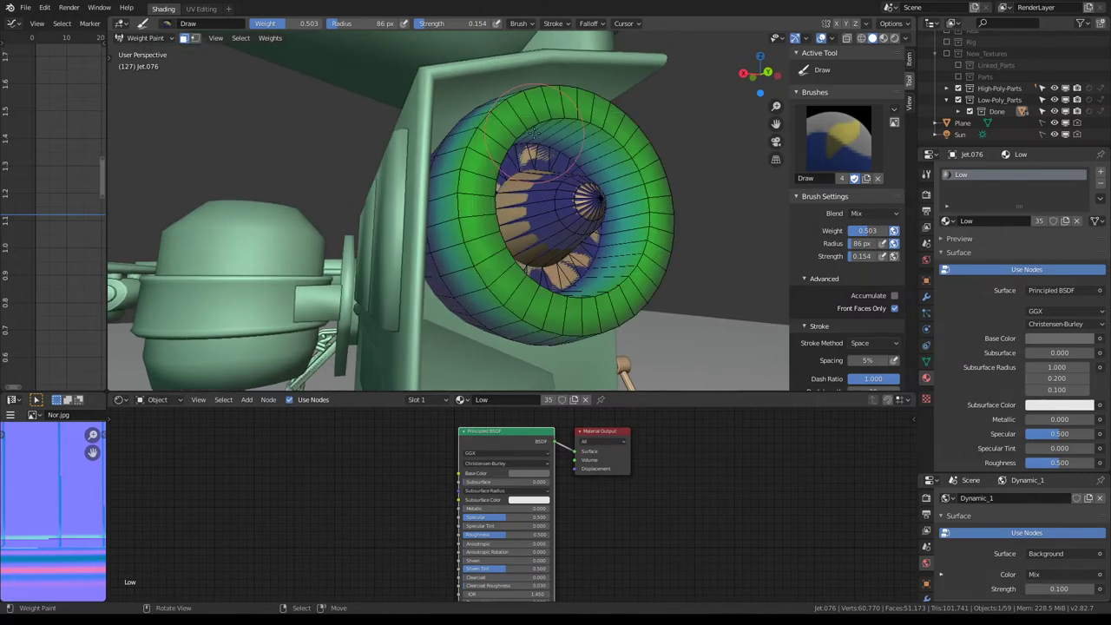
{"action": "key", "text": "m"}
{"action": "key", "text": "m"}
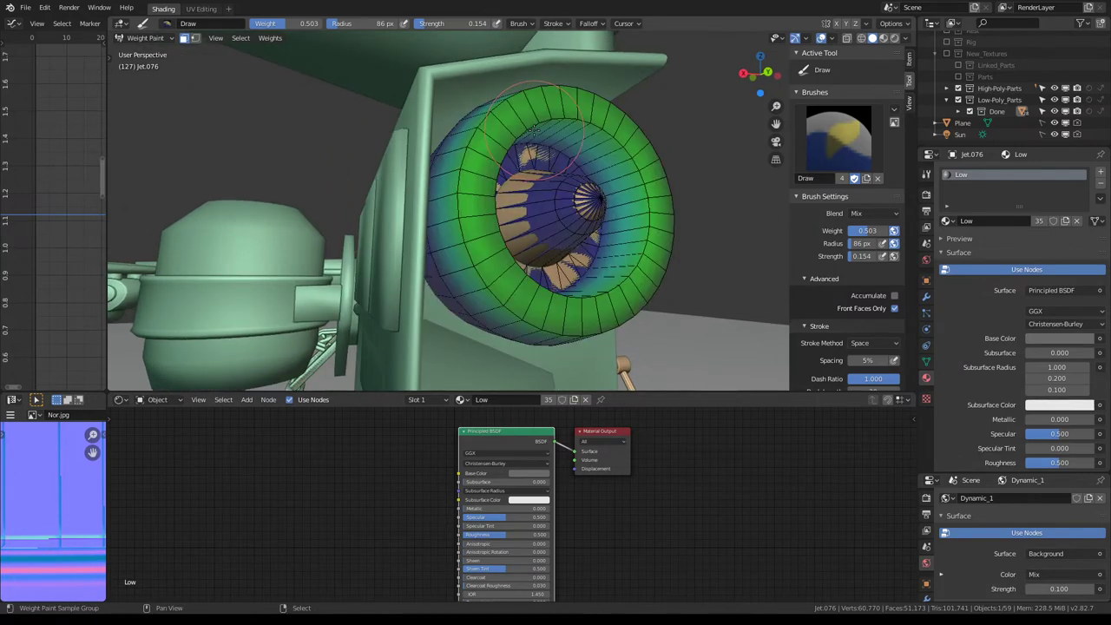
{"action": "key", "text": "m"}
Fill the whole intake with brush weight 0.215, then lower the weight to 0.058
{"action": "key", "text": "ctrl+x"}
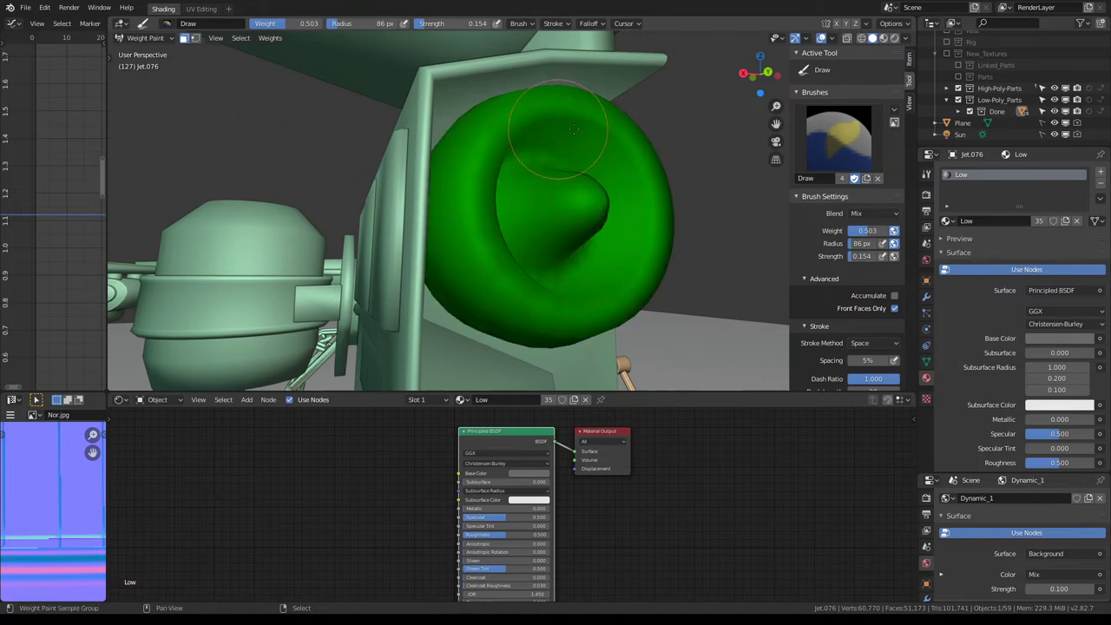
{"action": "type", "text": "0.215"}
{"action": "key", "text": "Return"}
{"action": "key", "text": "ctrl+x"}
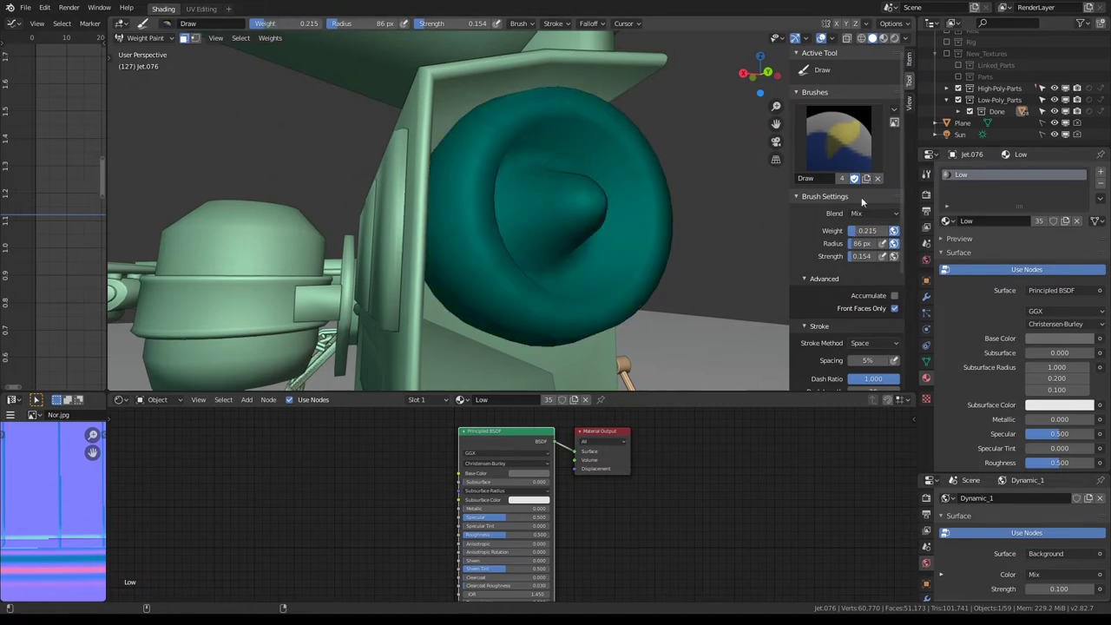
{"action": "key", "text": "ctrl+x"}
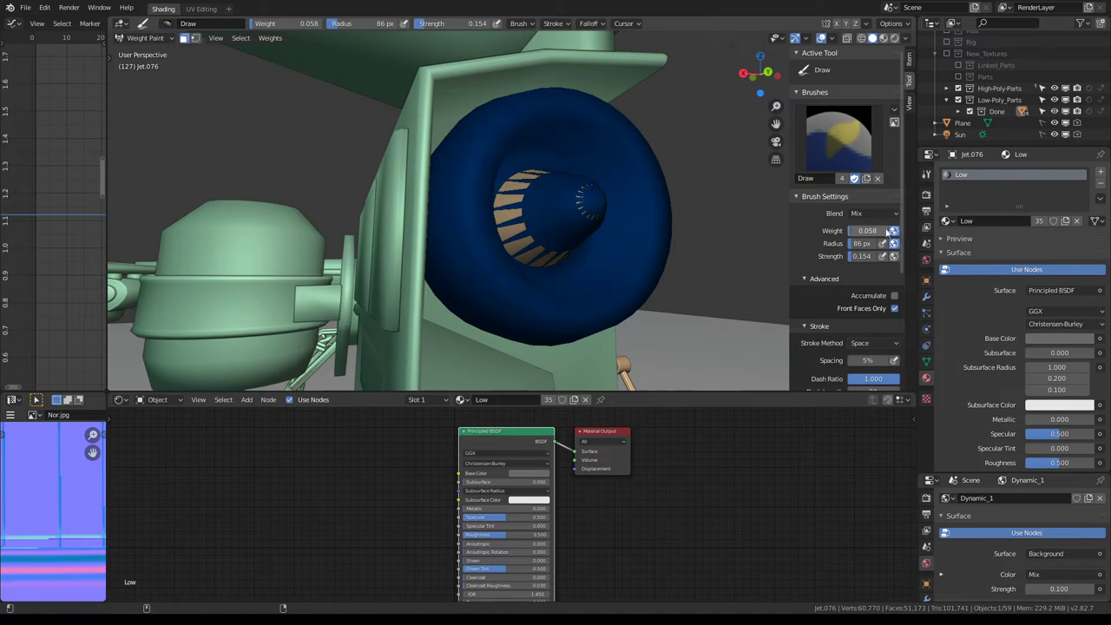
{"action": "left_click_drag", "start_coordinate": [867, 230], "coordinate": [862, 230]}
{"action": "middle_click_drag", "start_coordinate": [602, 172], "coordinate": [598, 144]}
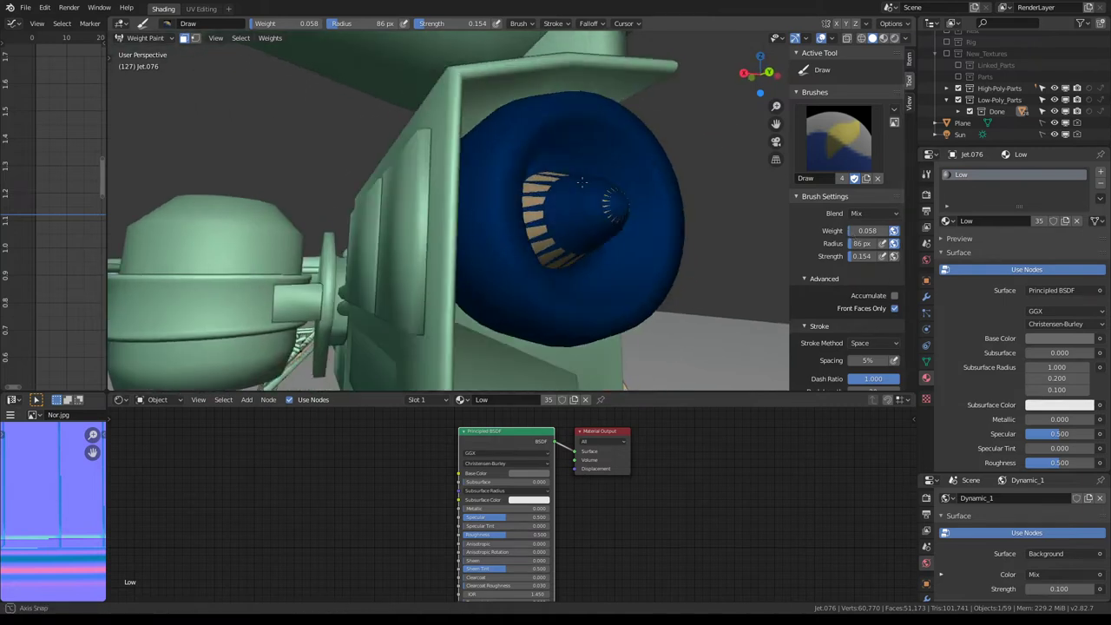
{"action": "key", "text": "Tab"}
Select only the engine's inner cone faces and paint them teal with a slightly higher weight
{"action": "left_click", "coordinate": [628, 186], "text": "alt"}
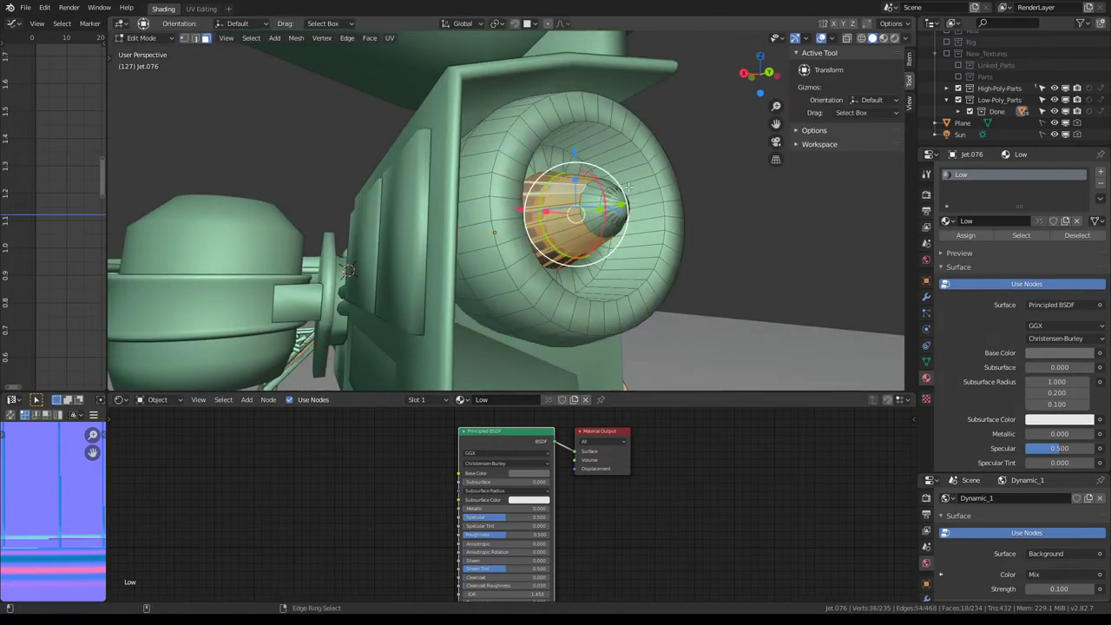
{"action": "key", "text": "Tab"}
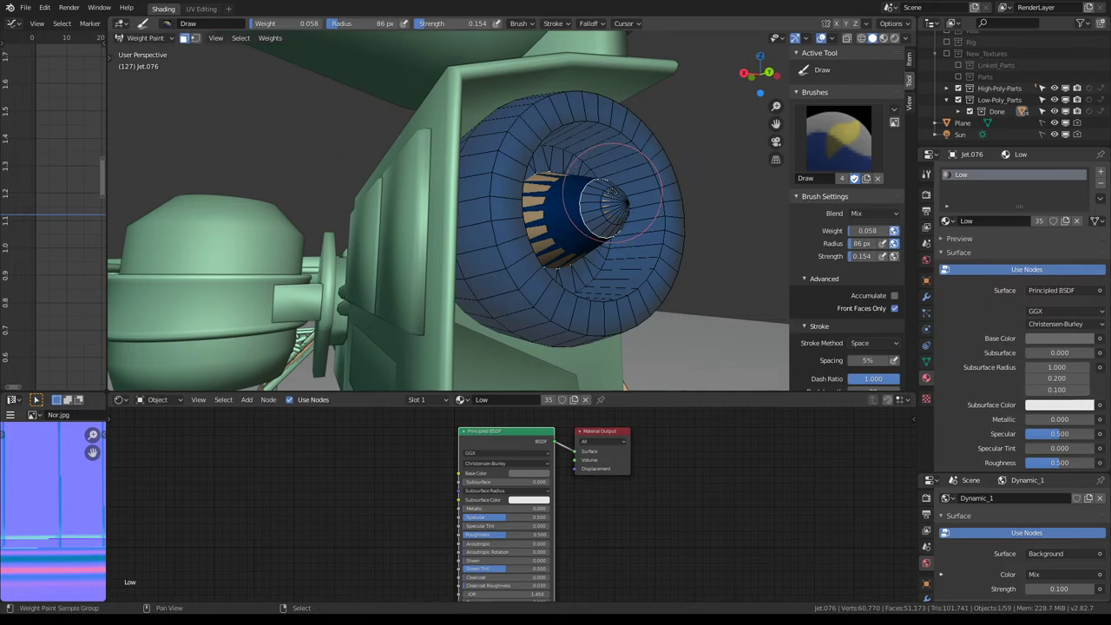
{"action": "left_click_drag", "start_coordinate": [853, 231], "coordinate": [859, 232]}
{"action": "middle_click_drag", "start_coordinate": [572, 183], "coordinate": [607, 195]}
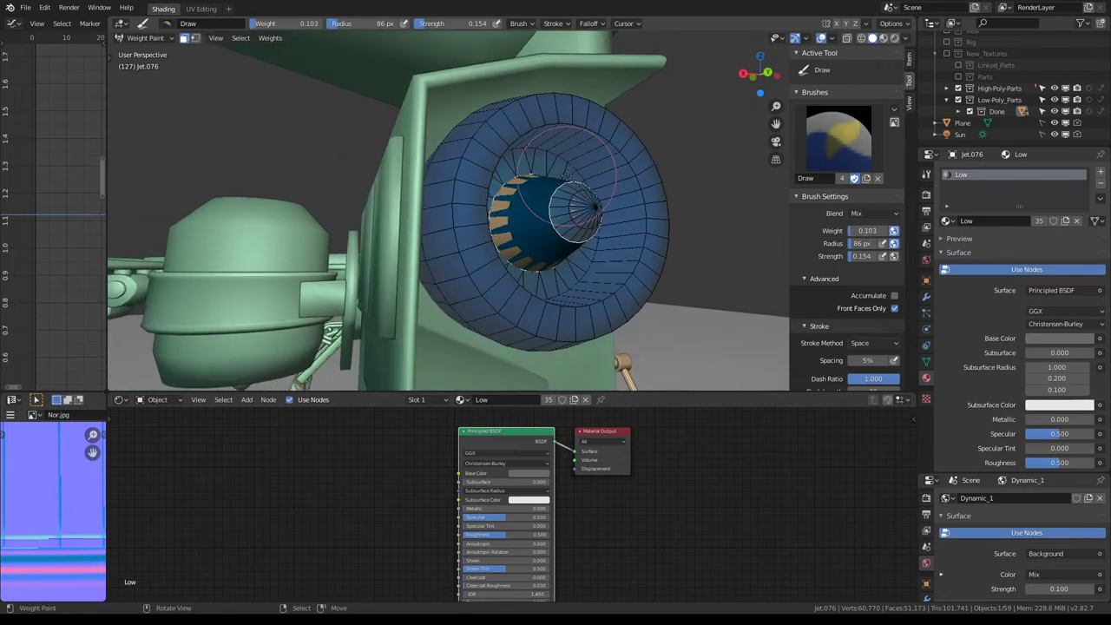
{"action": "left_click_drag", "start_coordinate": [530, 217], "coordinate": [659, 211]}
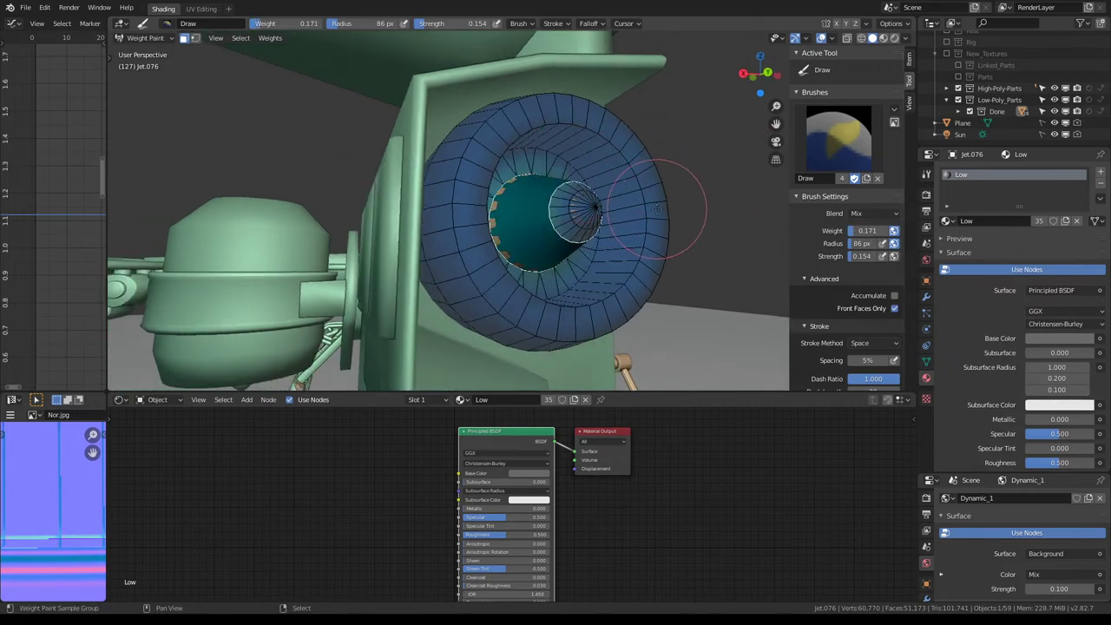
Raise the brush weight to 0.245 and paint the cone's dark centre teal
{"action": "left_click_drag", "start_coordinate": [859, 230], "coordinate": [868, 230]}
{"action": "mouse_move", "coordinate": [572, 208]}
{"action": "middle_mouse_down"}
{"action": "mouse_move", "coordinate": [600, 210]}
{"action": "mouse_move", "coordinate": [521, 217]}
{"action": "middle_mouse_up"}
{"action": "scroll", "coordinate": [601, 210], "scroll_direction": "up", "scroll_amount": 2}
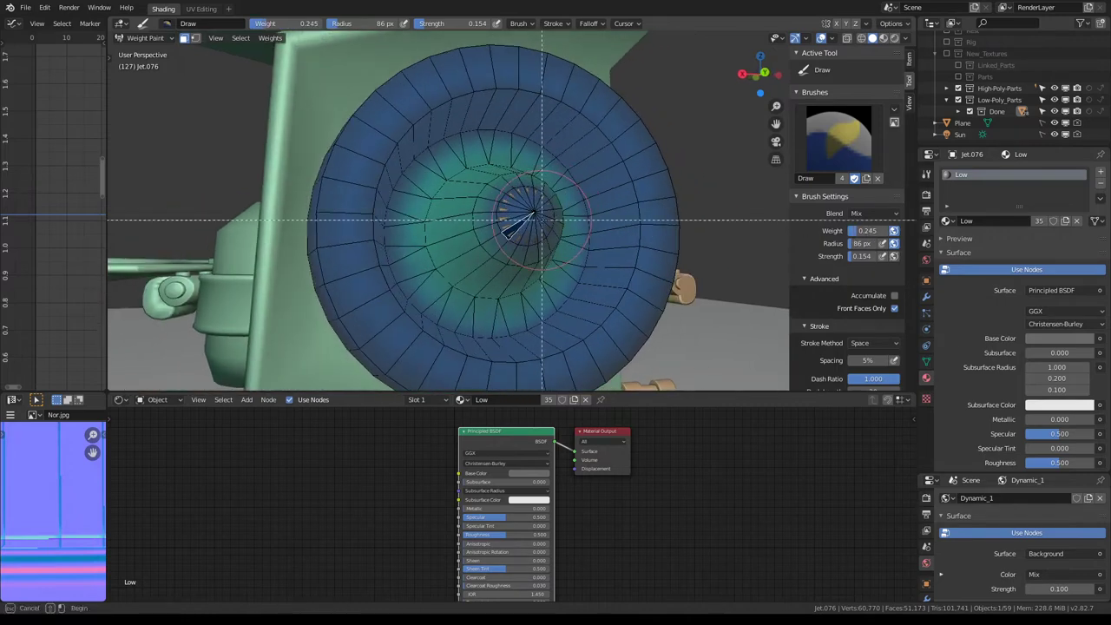
{"action": "left_click", "coordinate": [524, 208]}
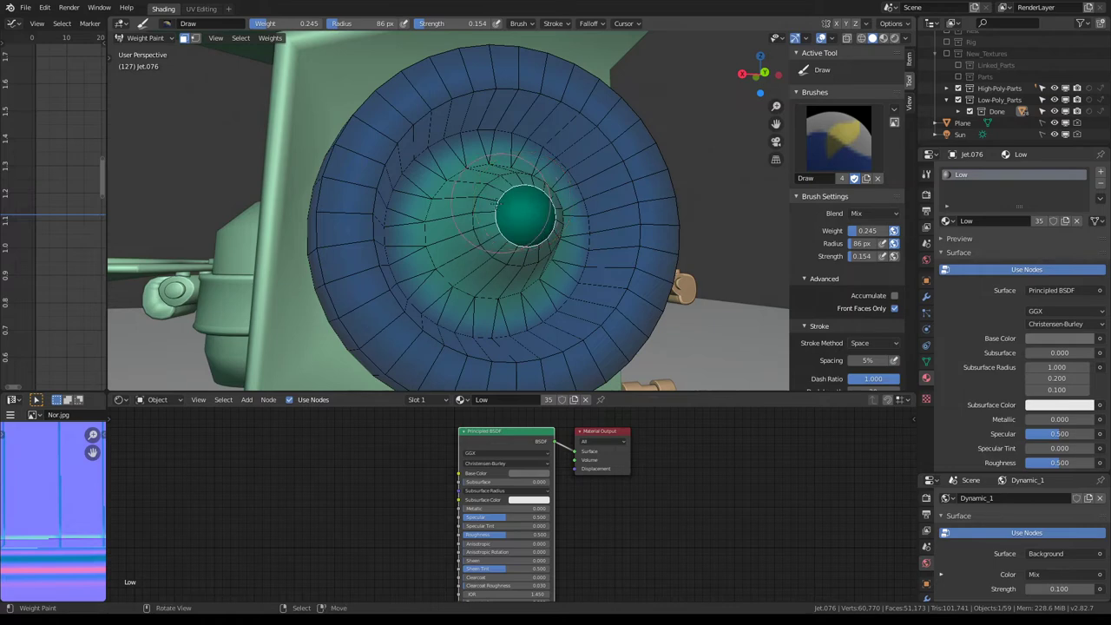
{"action": "middle_click_drag", "start_coordinate": [525, 209], "coordinate": [534, 232]}
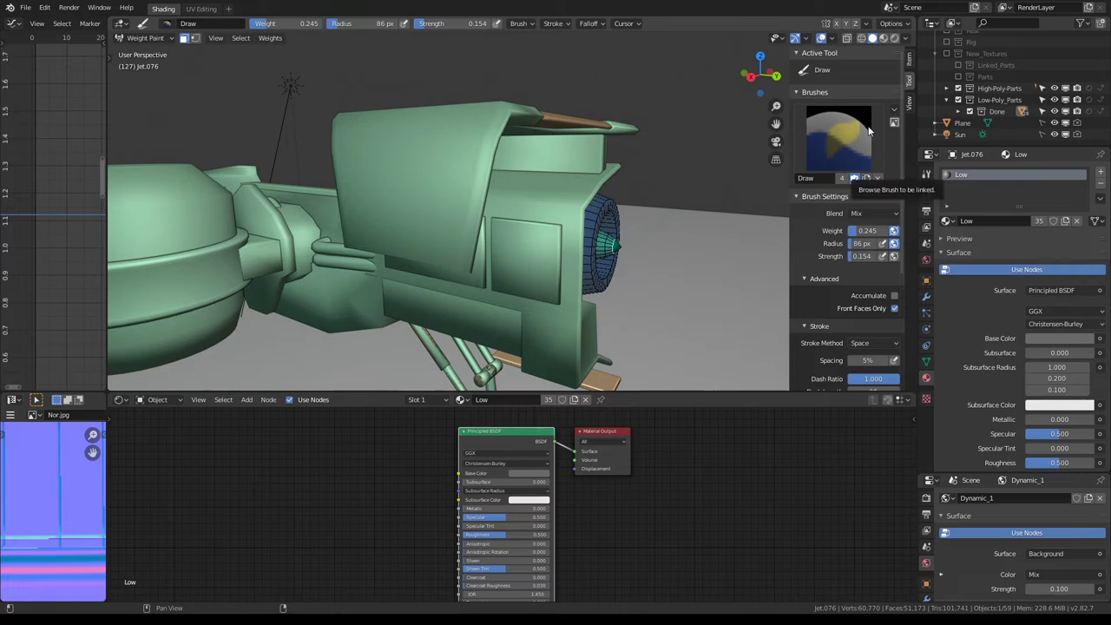
{"action": "middle_click_drag", "start_coordinate": [677, 190], "coordinate": [359, 124]}
Return to Object Mode and select the top wing plank, cancelling a trial move
{"action": "left_click", "coordinate": [142, 37]}
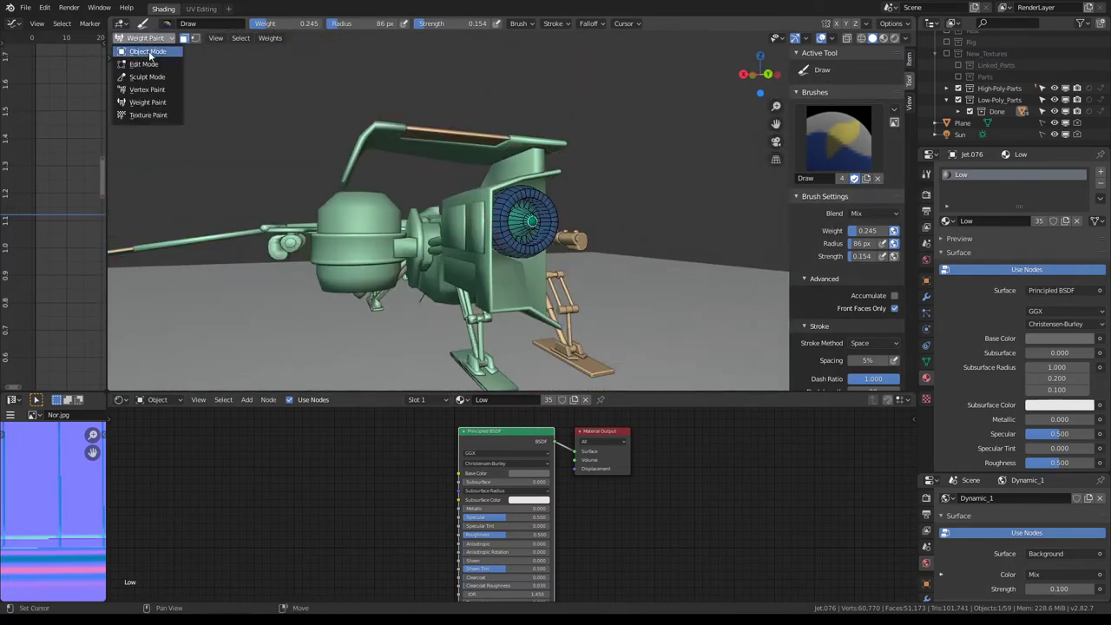
{"action": "left_click", "coordinate": [149, 52]}
{"action": "scroll", "coordinate": [389, 139], "scroll_direction": "up", "scroll_amount": 4}
{"action": "mouse_move", "coordinate": [430, 116]}
{"action": "middle_mouse_down"}
{"action": "mouse_move", "coordinate": [519, 189]}
{"action": "mouse_move", "coordinate": [477, 211]}
{"action": "mouse_move", "coordinate": [460, 193]}
{"action": "middle_mouse_up"}
{"action": "middle_click_drag", "start_coordinate": [456, 113], "coordinate": [455, 143]}
{"action": "left_click", "coordinate": [456, 143]}
{"action": "key", "text": "g"}
{"action": "right_click", "coordinate": [440, 116]}
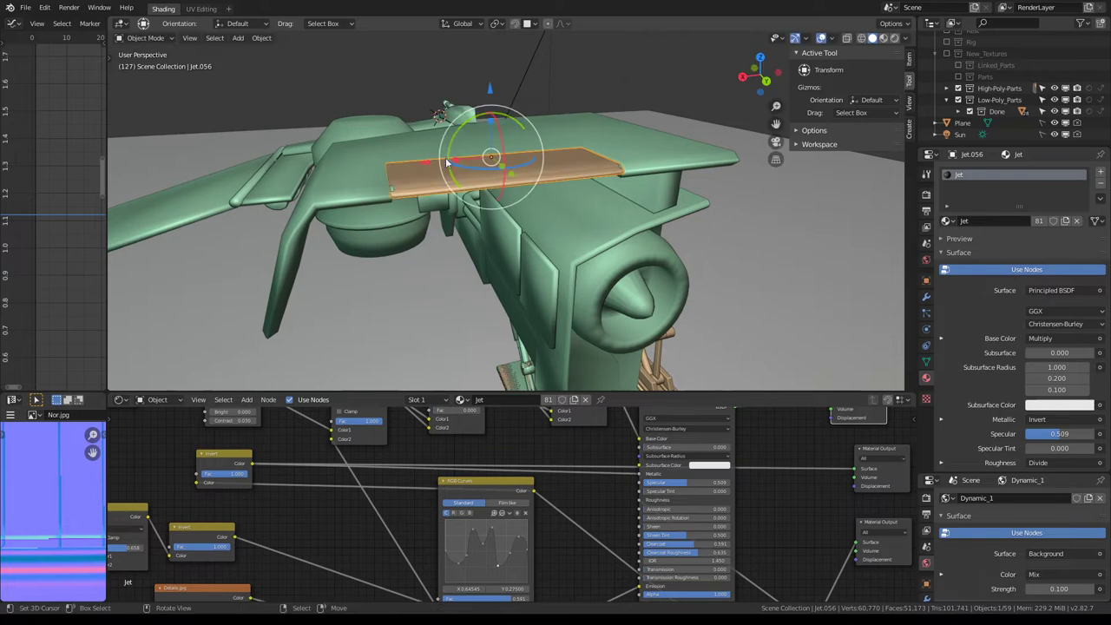
Reselect the wing plank and then the orange top plank, cancelling repeated trial moves
{"action": "scroll", "coordinate": [447, 167], "scroll_direction": "up", "scroll_amount": 2}
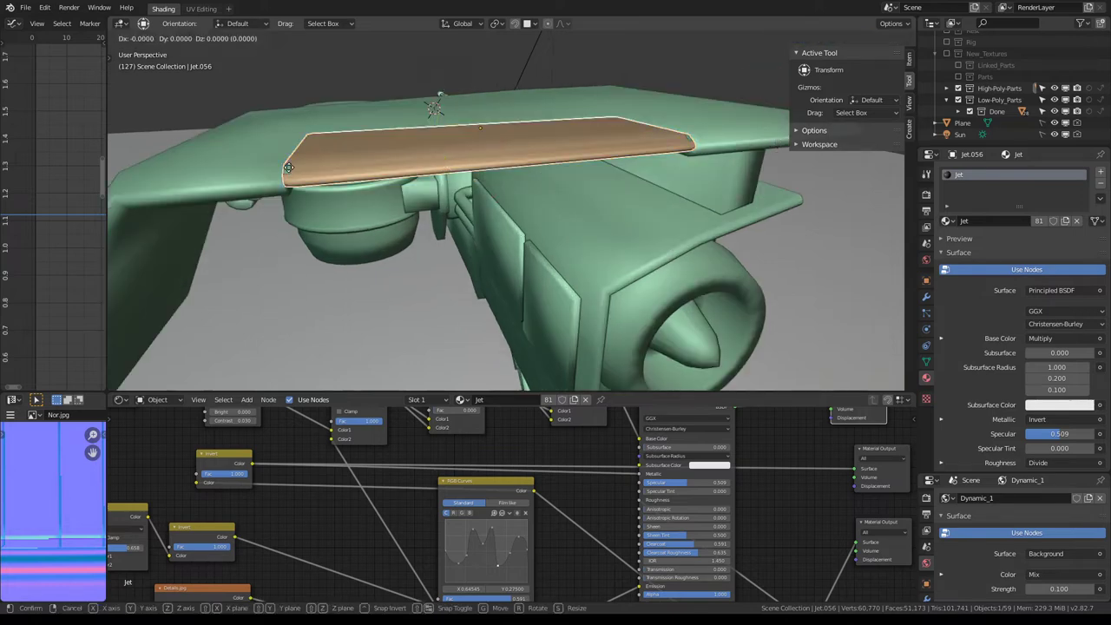
{"action": "left_click", "coordinate": [289, 172]}
{"action": "left_click", "coordinate": [288, 173]}
{"action": "key", "text": "g"}
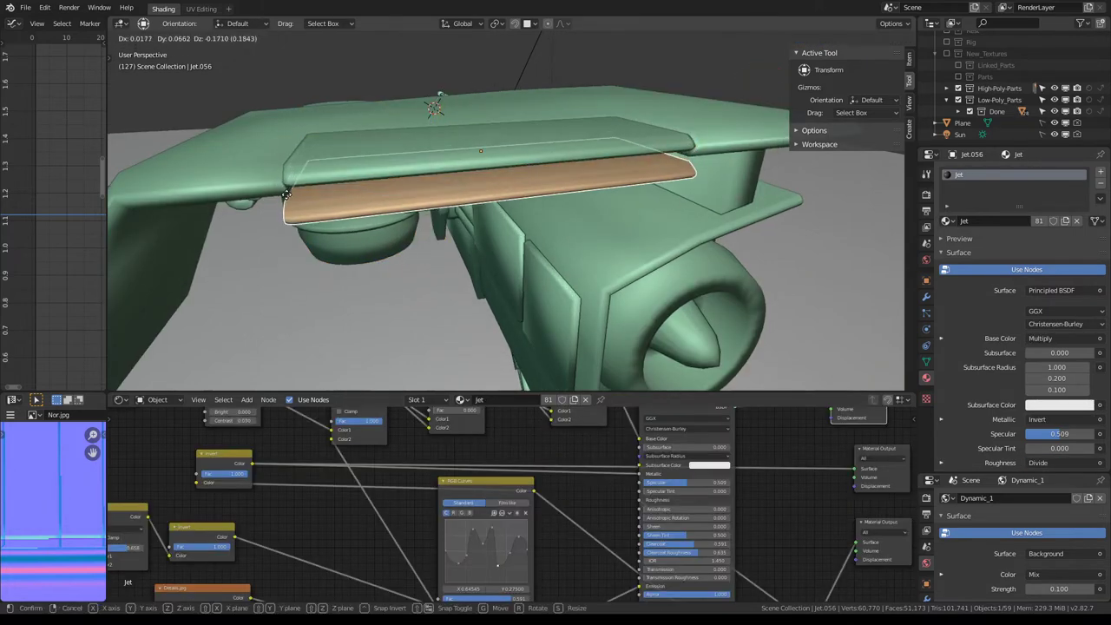
{"action": "right_click", "coordinate": [301, 167]}
{"action": "key", "text": "g"}
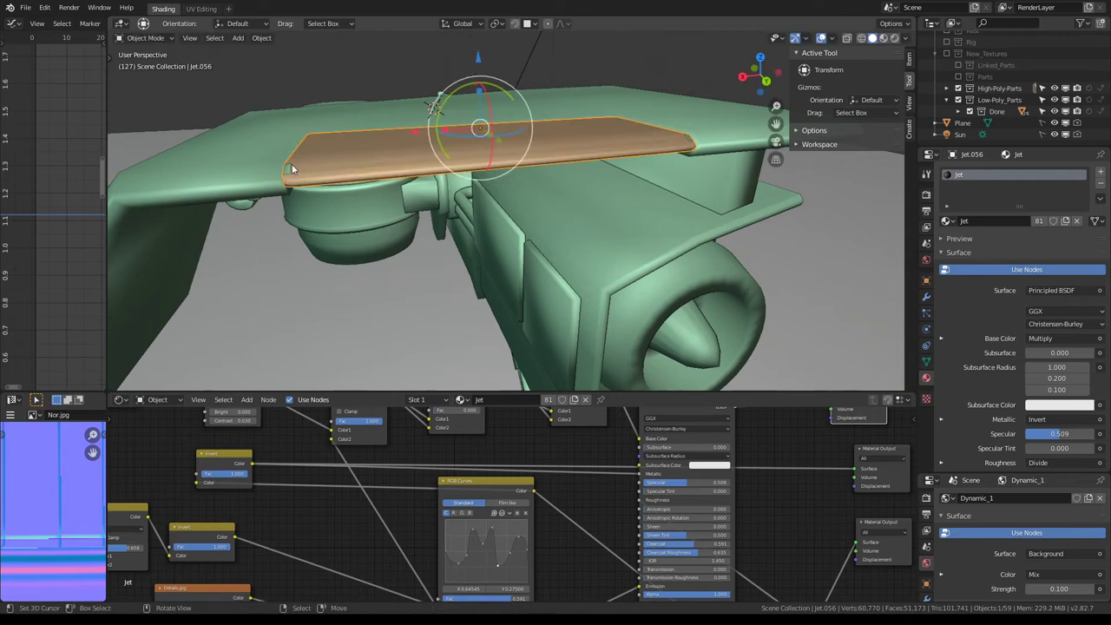
{"action": "right_click", "coordinate": [289, 172]}
{"action": "left_click", "coordinate": [290, 172]}
{"action": "mouse_move", "coordinate": [290, 171]}
{"action": "middle_mouse_down"}
{"action": "mouse_move", "coordinate": [578, 185]}
{"action": "mouse_move", "coordinate": [476, 136]}
{"action": "mouse_move", "coordinate": [596, 181]}
{"action": "mouse_move", "coordinate": [581, 244]}
{"action": "middle_mouse_up"}
{"action": "left_click", "coordinate": [581, 246]}
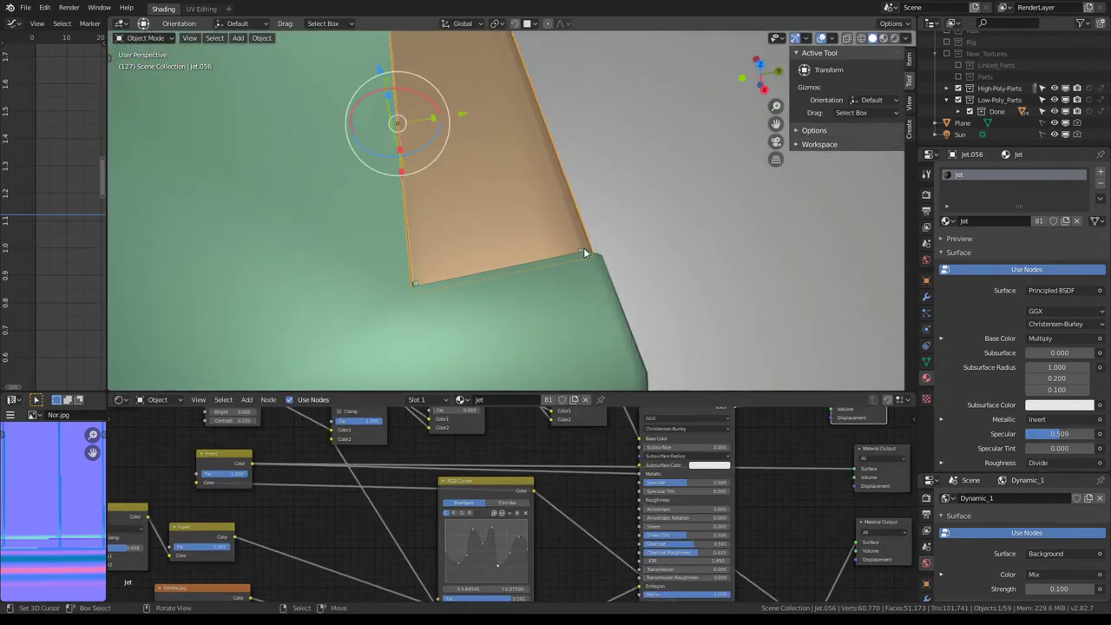
Hide the High-Poly-Parts collection and open the low-poly plank Jet.065 in Edit Mode
{"action": "left_click", "coordinate": [1054, 89]}
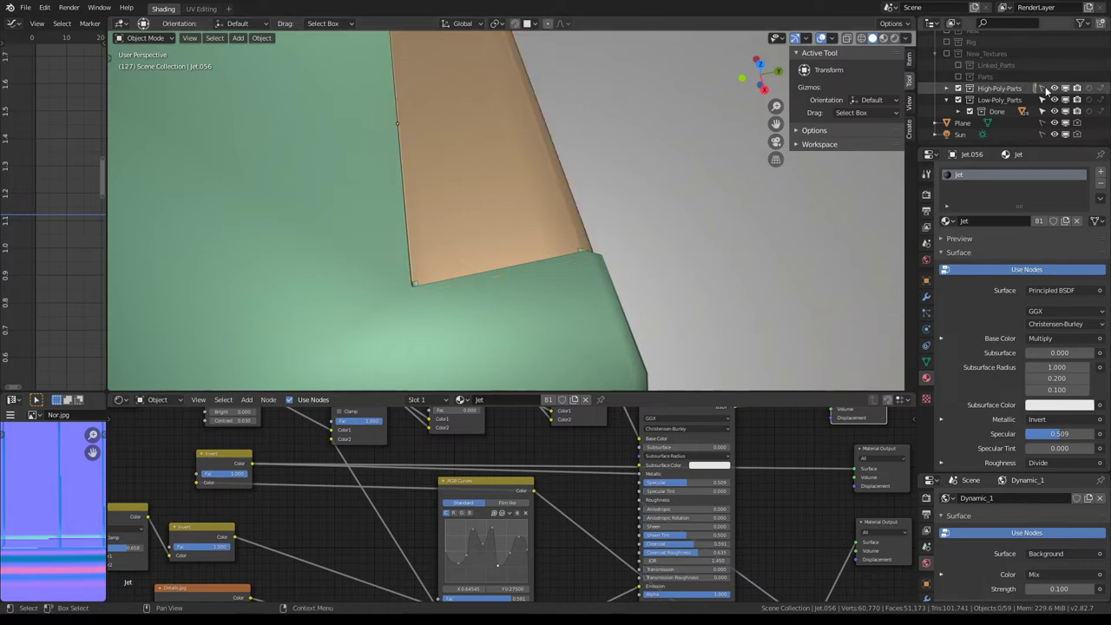
{"action": "left_click", "coordinate": [555, 160]}
{"action": "key", "text": "g"}
{"action": "right_click", "coordinate": [628, 127]}
{"action": "scroll", "coordinate": [629, 127], "scroll_direction": "down", "scroll_amount": 5}
{"action": "mouse_move", "coordinate": [628, 128]}
{"action": "middle_mouse_down"}
{"action": "mouse_move", "coordinate": [555, 193]}
{"action": "mouse_move", "coordinate": [408, 148]}
{"action": "middle_mouse_up"}
{"action": "key", "text": "Tab"}
Put the plank in Weight Paint mode with face selection masking and paint the plate
{"action": "left_click", "coordinate": [172, 39]}
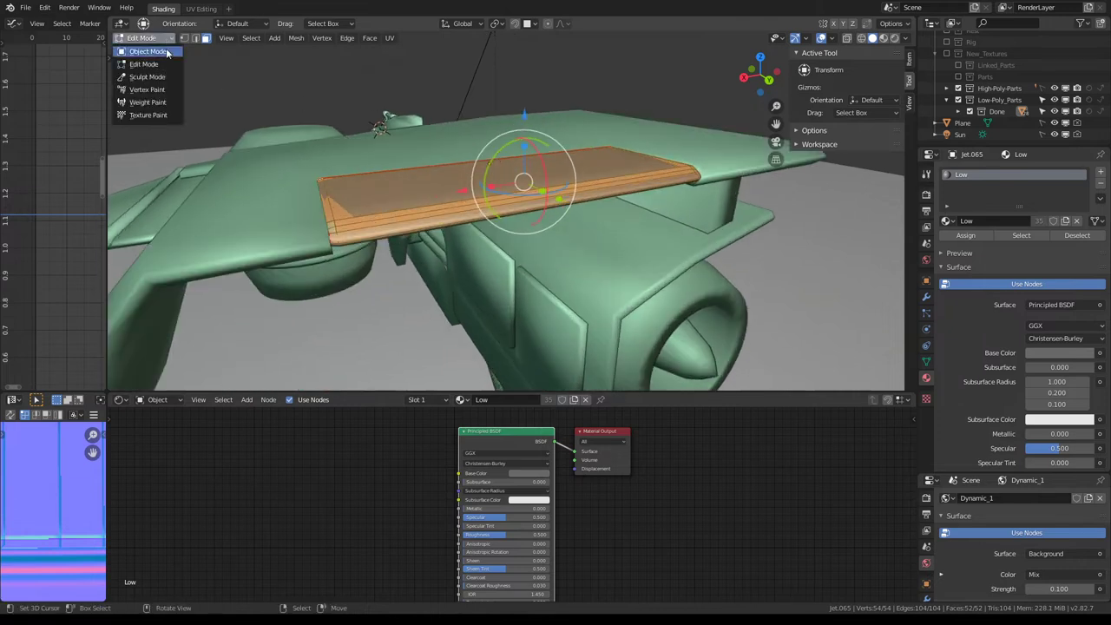
{"action": "left_click", "coordinate": [148, 102]}
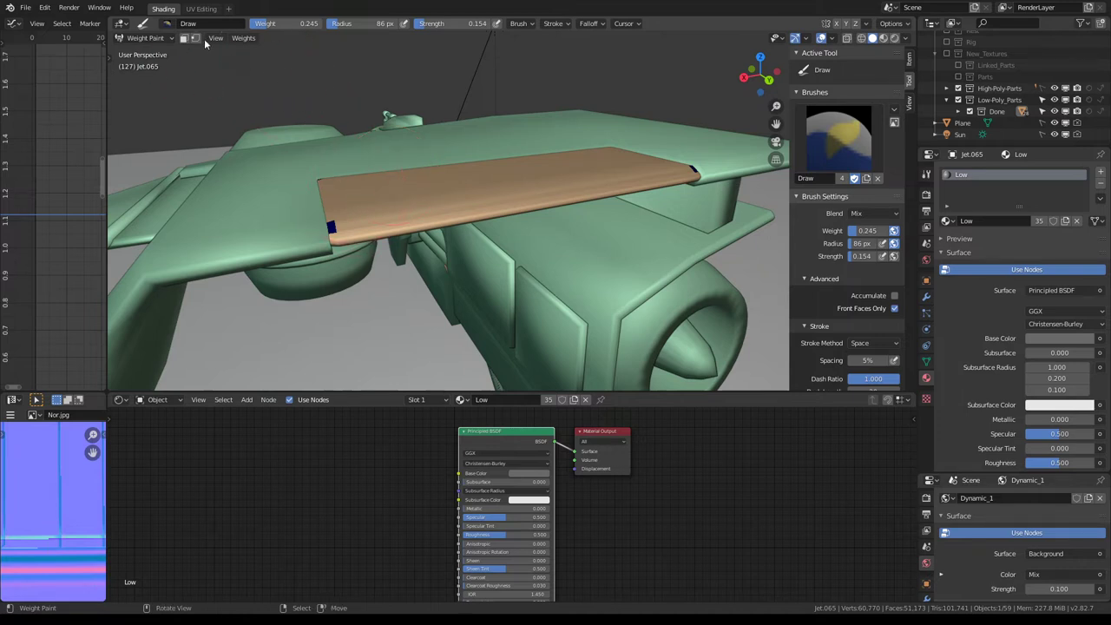
{"action": "left_click", "coordinate": [423, 184]}
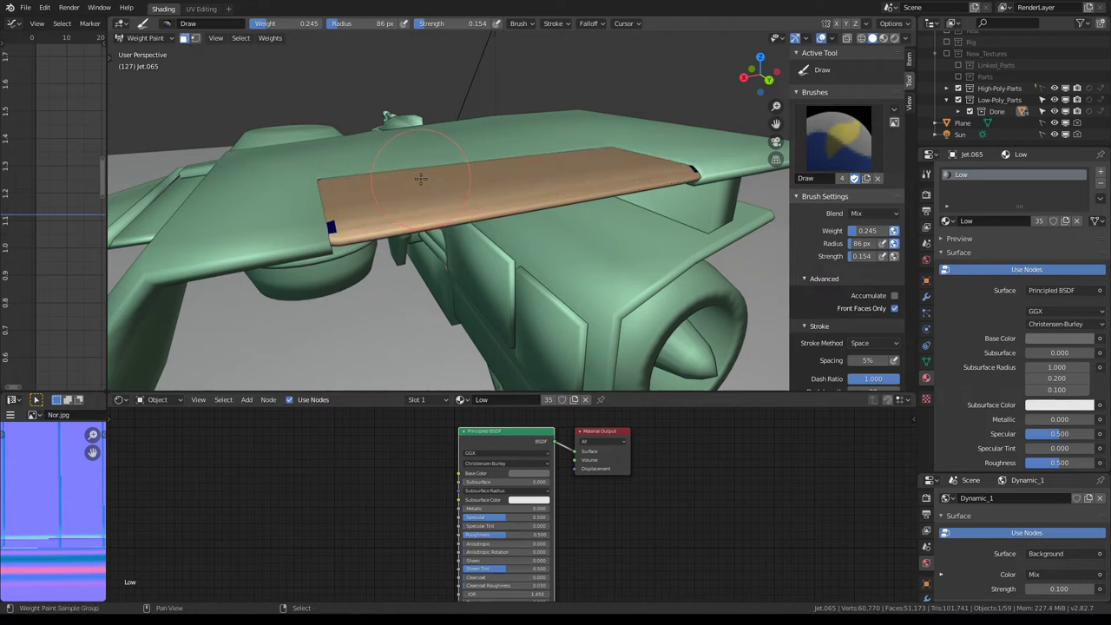
{"action": "middle_click_drag", "start_coordinate": [420, 178], "coordinate": [486, 208]}
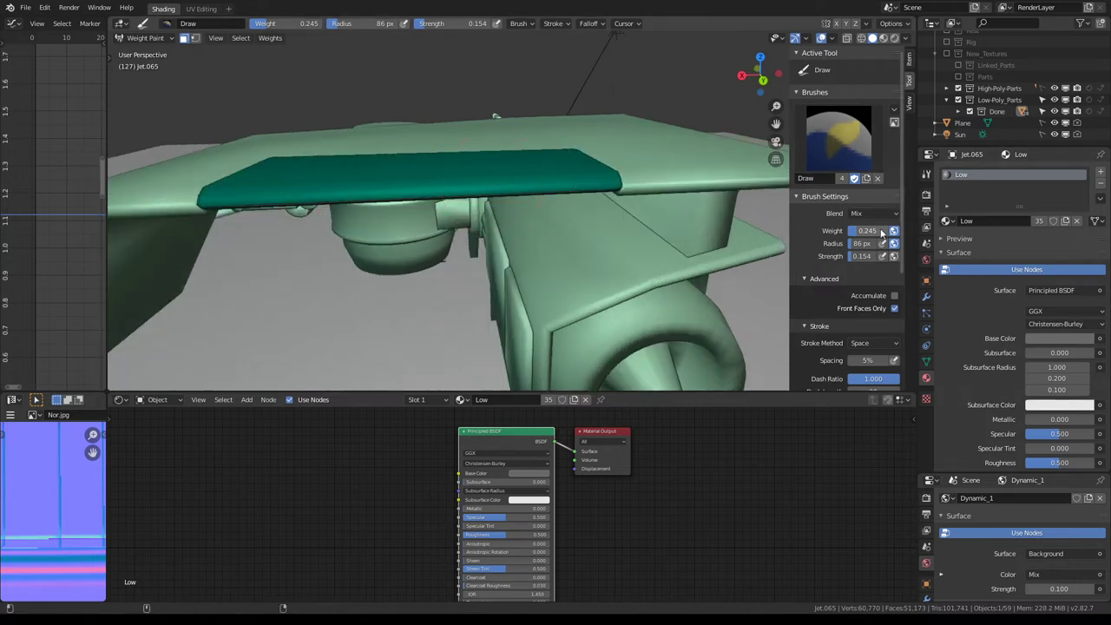
Repaint the plate teal at a brush weight of about 0.2–0.25, then return to Object Mode
{"action": "left_click", "coordinate": [399, 176], "text": "ctrl"}
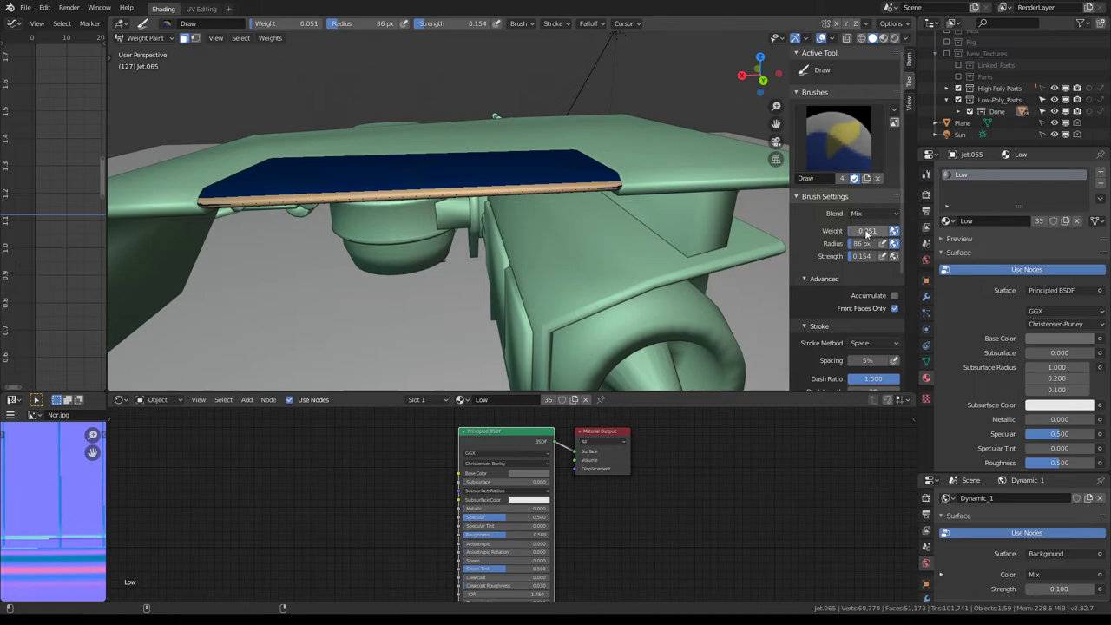
{"action": "left_click_drag", "start_coordinate": [260, 23], "coordinate": [286, 23]}
{"action": "left_click", "coordinate": [544, 165]}
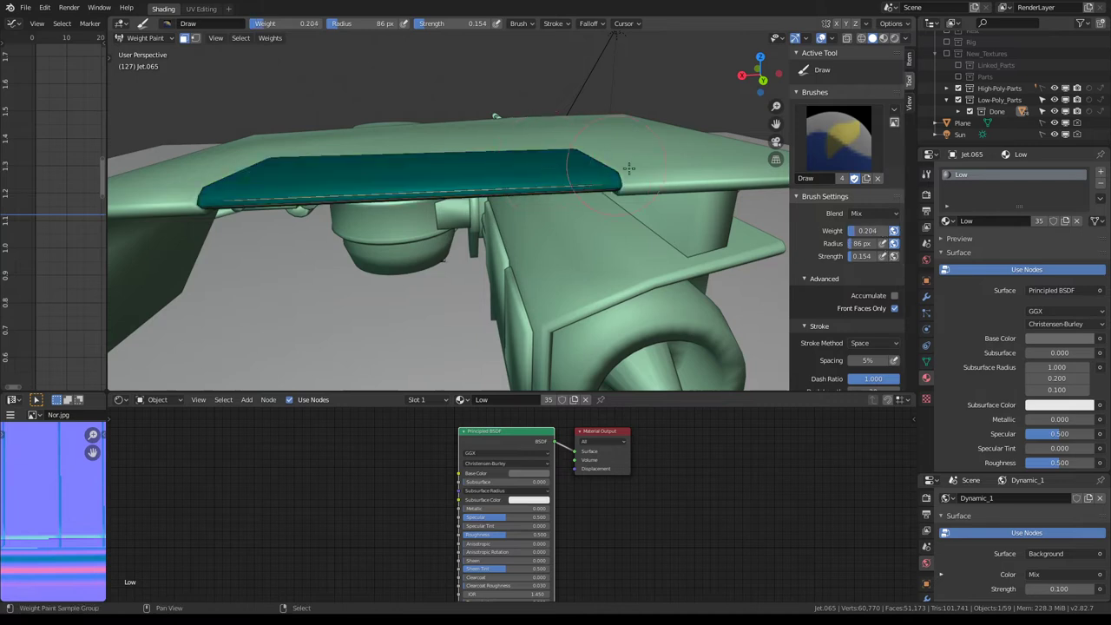
{"action": "left_click_drag", "start_coordinate": [853, 230], "coordinate": [849, 231]}
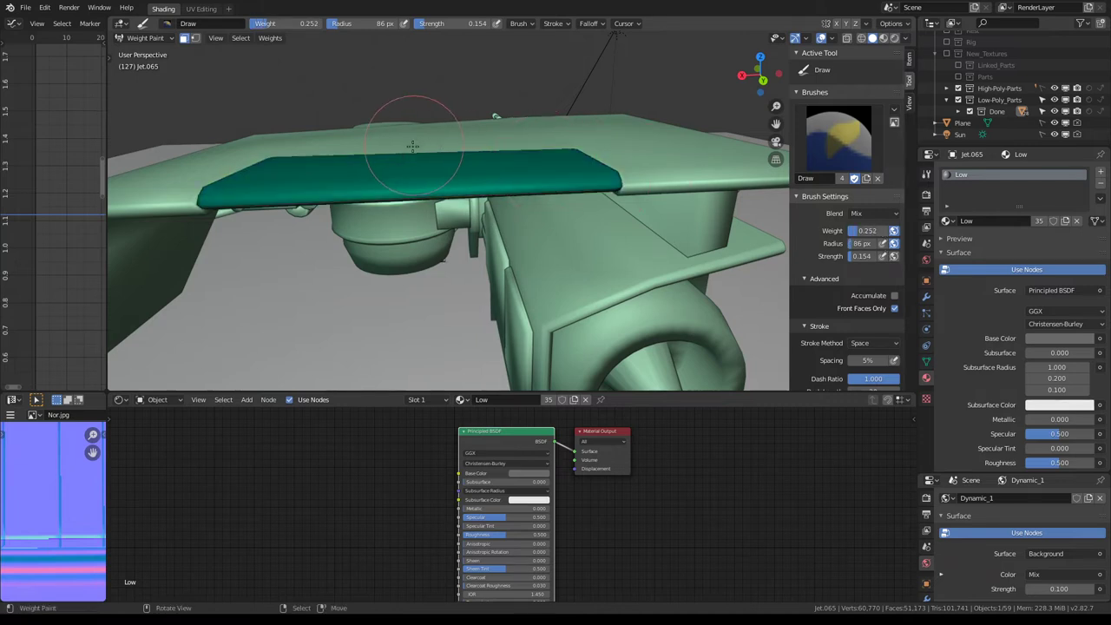
{"action": "middle_click_drag", "start_coordinate": [520, 217], "coordinate": [390, 173]}
{"action": "scroll", "coordinate": [391, 174], "scroll_direction": "down", "scroll_amount": 4}
{"action": "scroll", "coordinate": [348, 127], "scroll_direction": "up", "scroll_amount": 3}
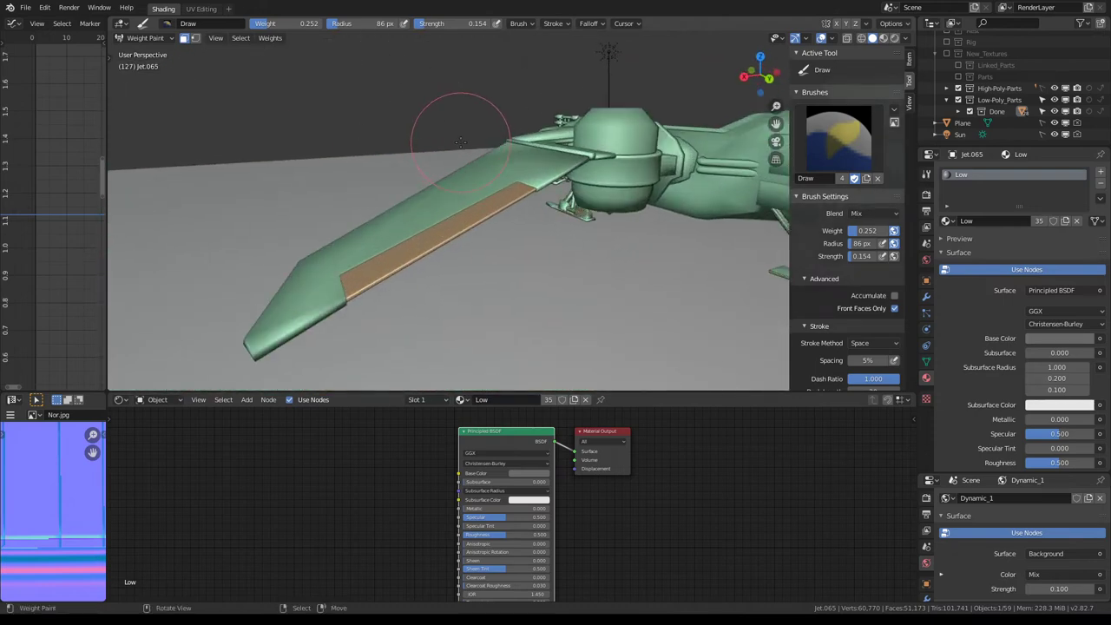
{"action": "left_click", "coordinate": [145, 37]}
{"action": "left_click", "coordinate": [158, 45]}
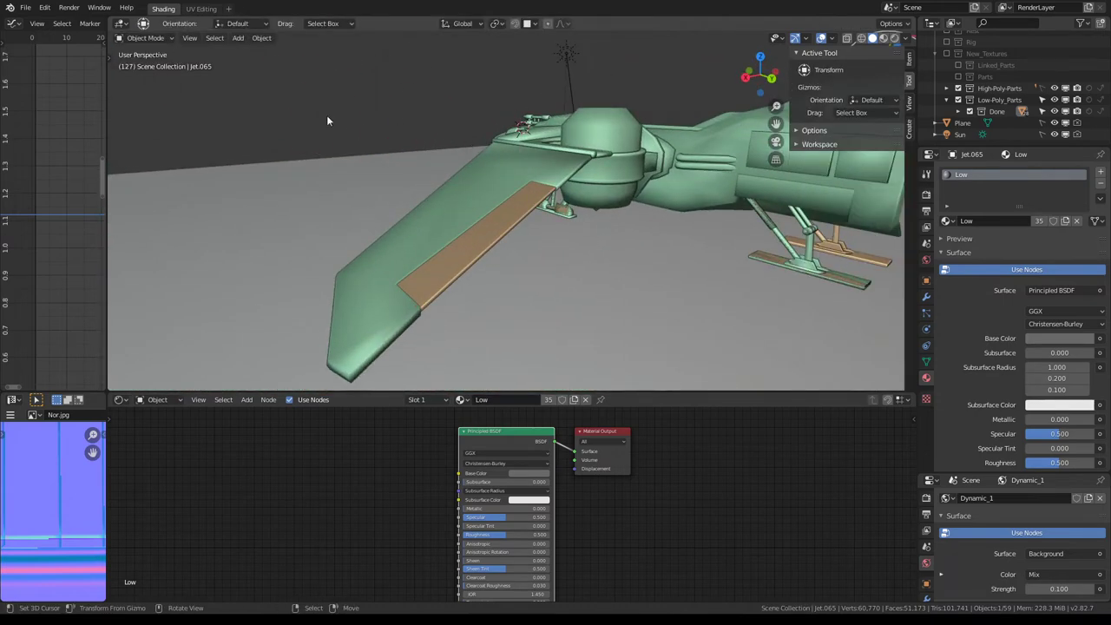
Select the orange wing strip, enter Weight Paint briefly, then go back to Object Mode
{"action": "left_click", "coordinate": [469, 251]}
{"action": "scroll", "coordinate": [452, 181], "scroll_direction": "up", "scroll_amount": 3}
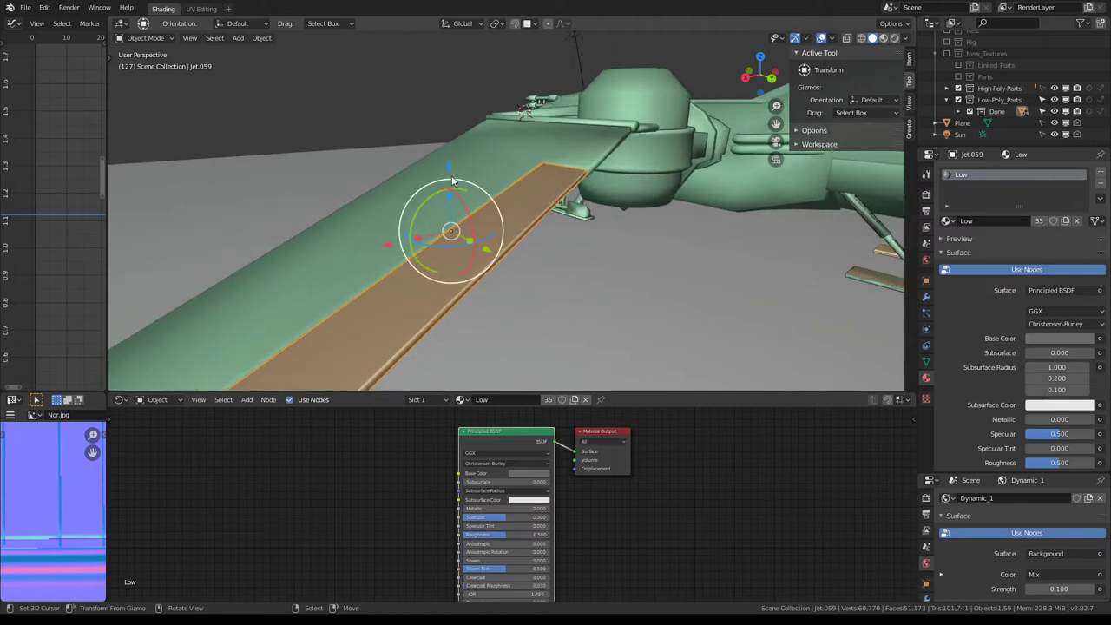
{"action": "left_click", "coordinate": [148, 38]}
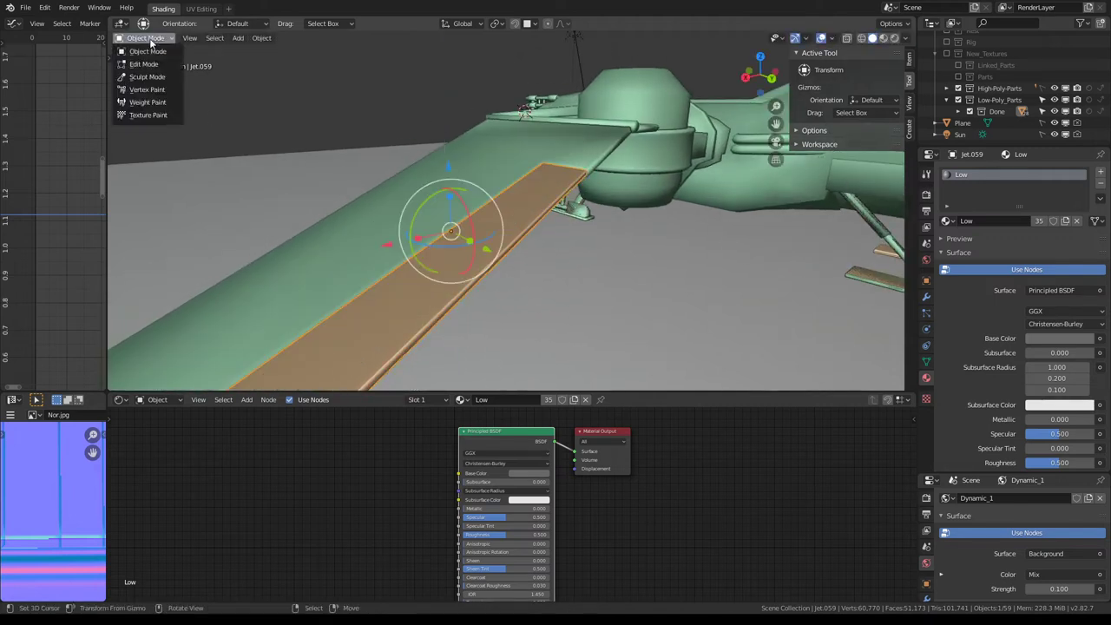
{"action": "left_click", "coordinate": [147, 103]}
{"action": "mouse_move", "coordinate": [390, 208]}
{"action": "middle_mouse_down"}
{"action": "mouse_move", "coordinate": [500, 202]}
{"action": "mouse_move", "coordinate": [411, 165]}
{"action": "mouse_move", "coordinate": [408, 188]}
{"action": "middle_mouse_up"}
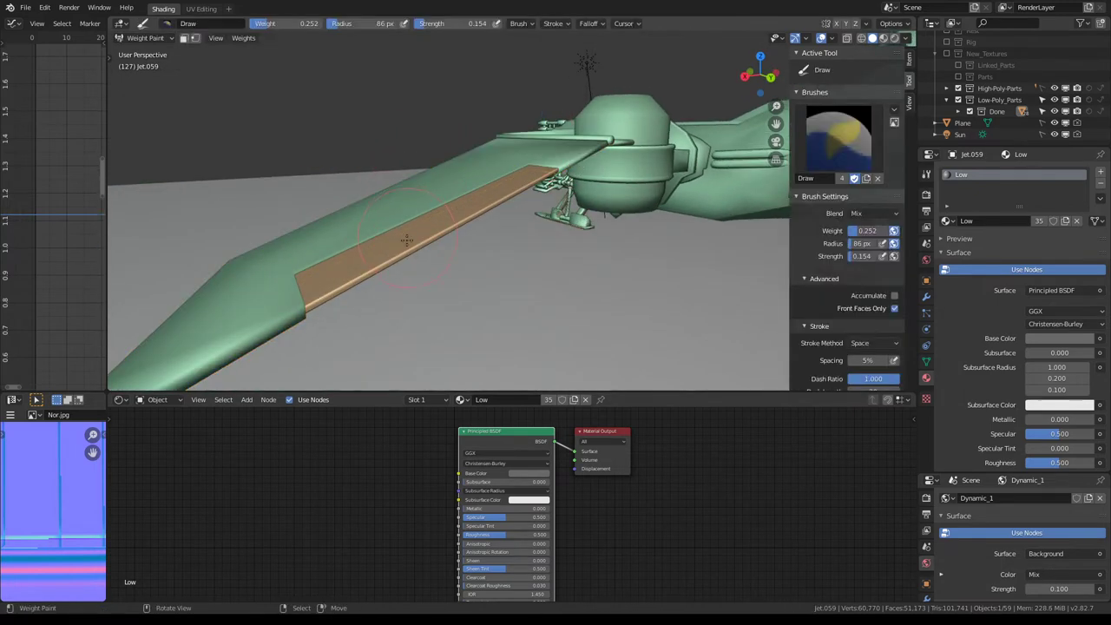
{"action": "left_click", "coordinate": [147, 37]}
{"action": "left_click", "coordinate": [153, 47]}
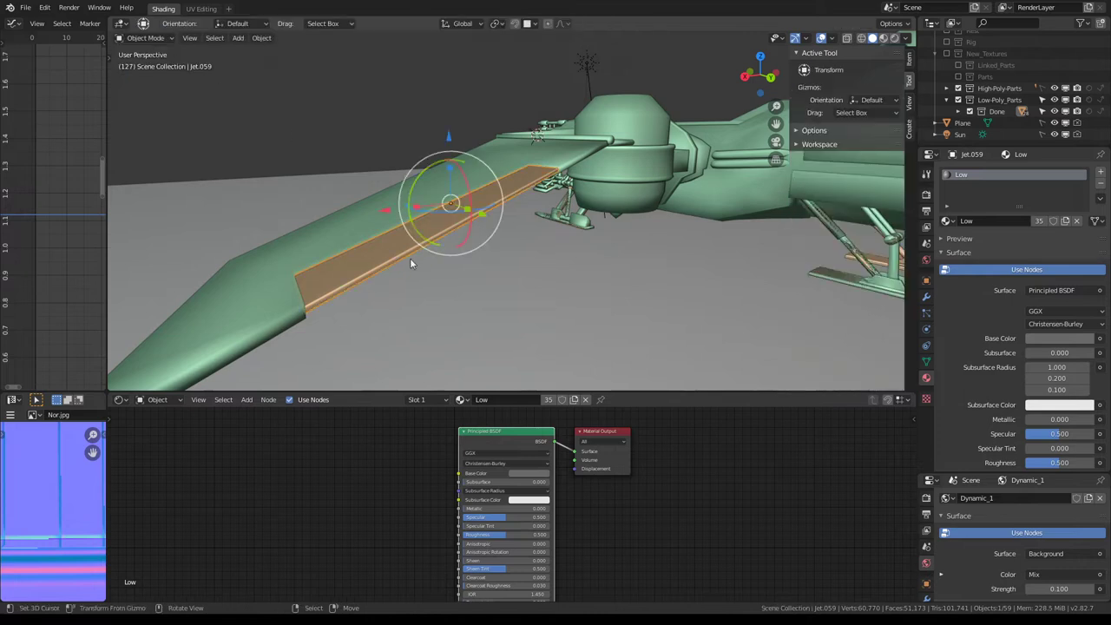
Check the wing strip's mesh in Edit Mode, then switch the strip back to Weight Paint
{"action": "left_click_drag", "start_coordinate": [424, 167], "coordinate": [452, 153]}
{"action": "key", "text": "Tab"}
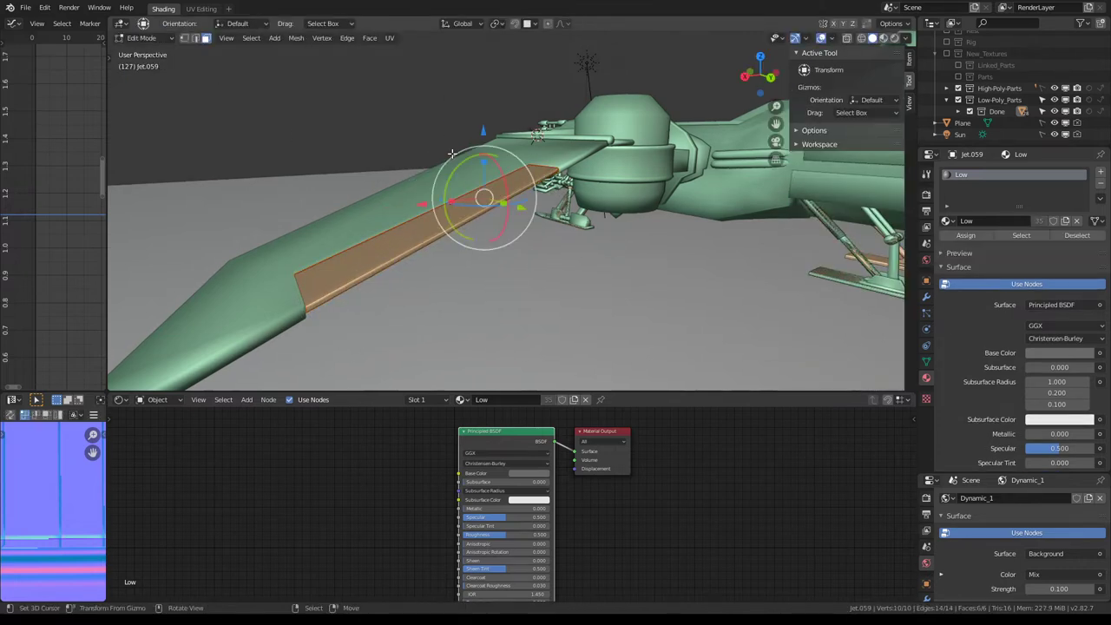
{"action": "key", "text": "Tab"}
{"action": "left_click", "coordinate": [145, 38]}
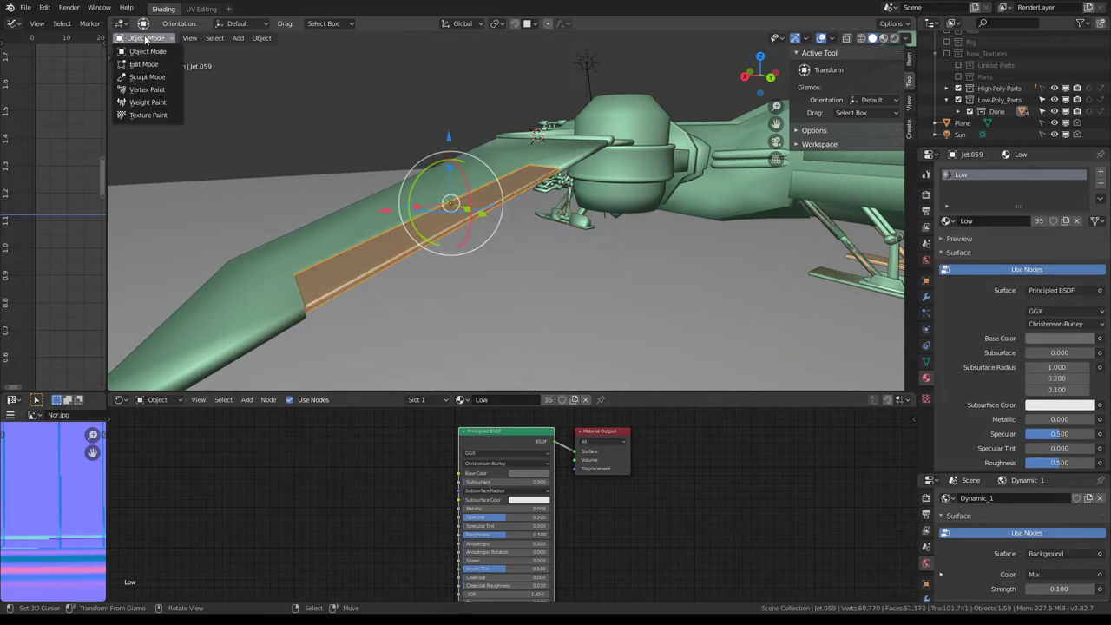
{"action": "left_click", "coordinate": [170, 104]}
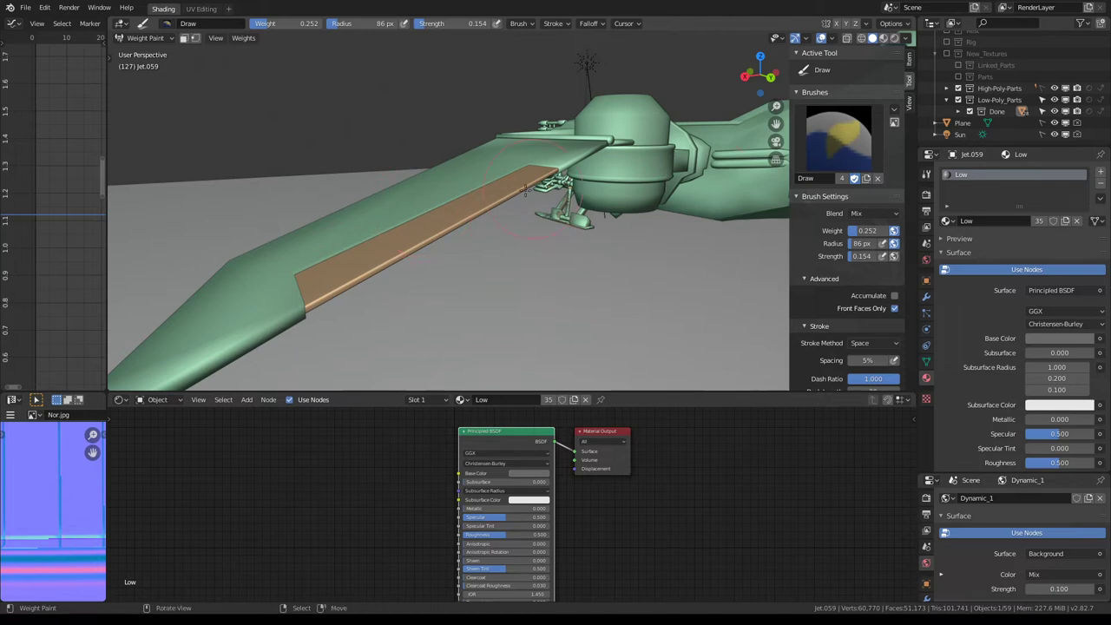
{"action": "middle_click_drag", "start_coordinate": [525, 189], "coordinate": [515, 176]}
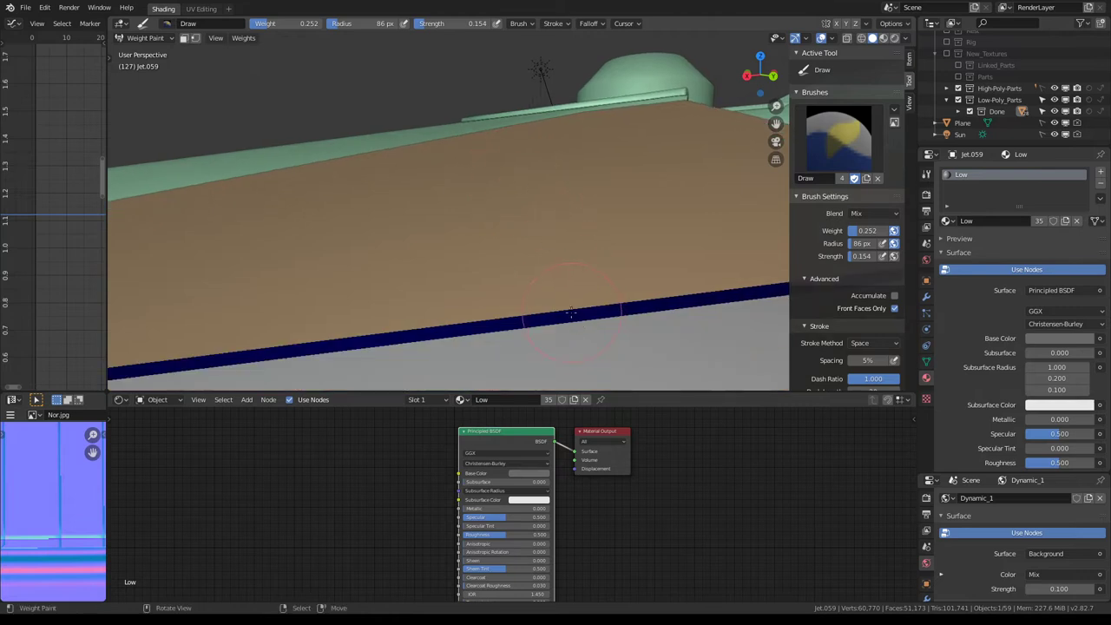
Paint the wing strip, raising the brush weight from 0.283 to 0.399
{"action": "left_click", "coordinate": [241, 41]}
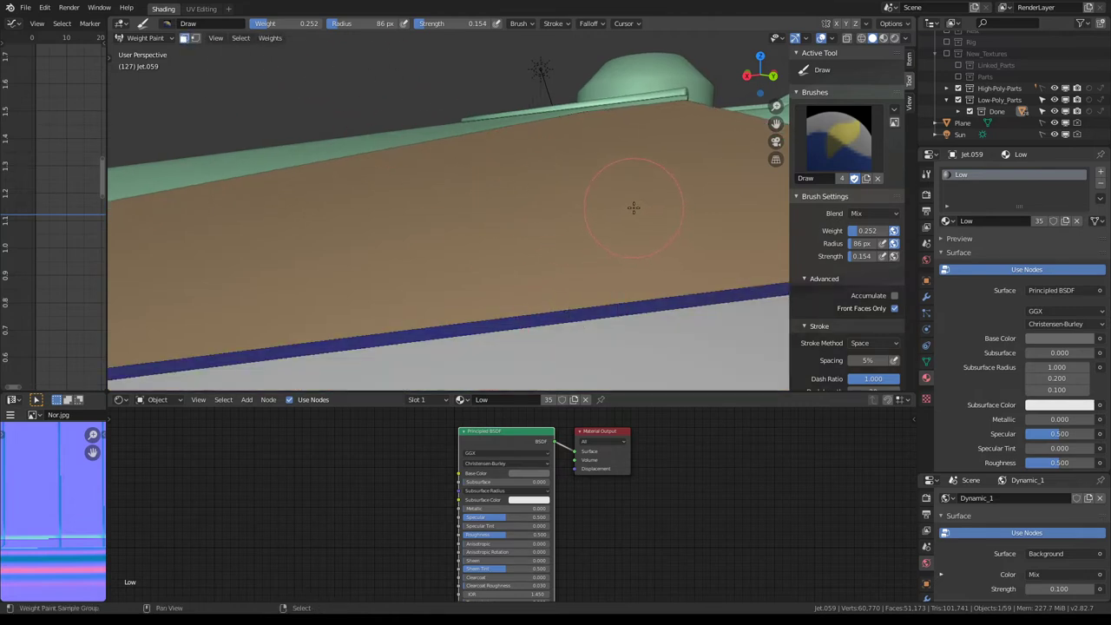
{"action": "scroll", "coordinate": [634, 207], "scroll_direction": "down", "scroll_amount": 3}
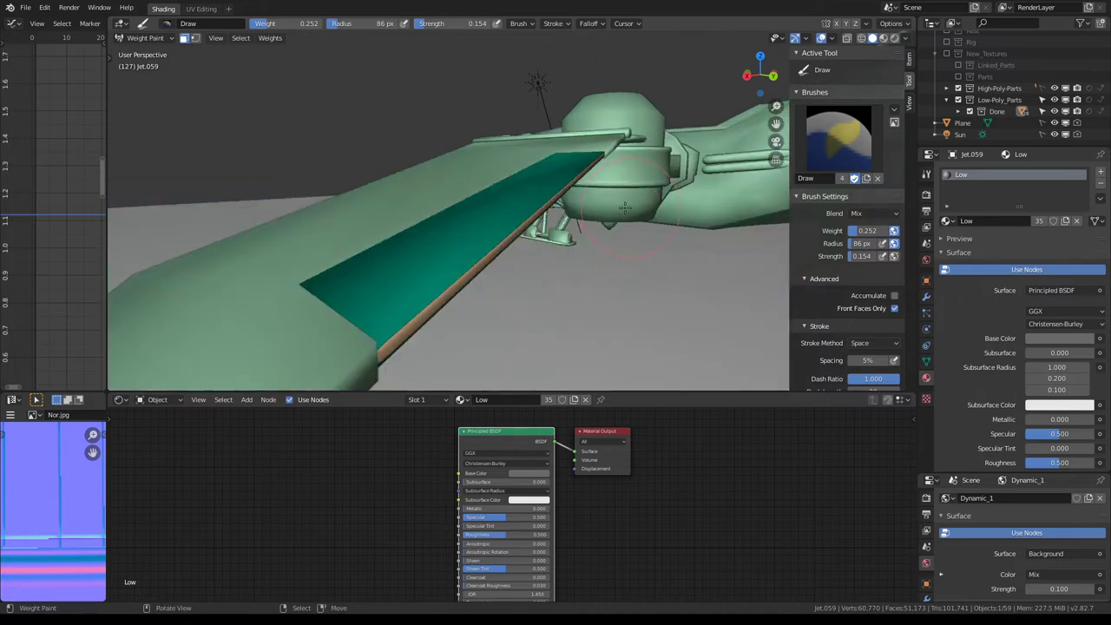
{"action": "middle_click_drag", "start_coordinate": [634, 207], "coordinate": [542, 192]}
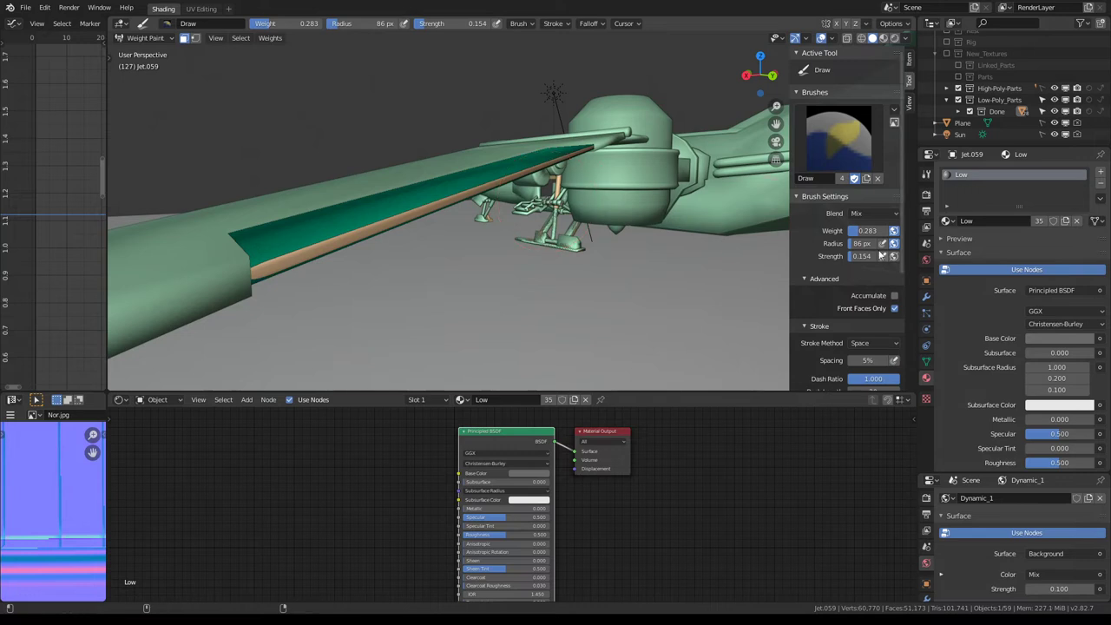
{"action": "left_click_drag", "start_coordinate": [866, 231], "coordinate": [863, 232]}
{"action": "mouse_move", "coordinate": [527, 199]}
{"action": "middle_mouse_down"}
{"action": "mouse_move", "coordinate": [454, 164]}
{"action": "mouse_move", "coordinate": [459, 186]}
{"action": "middle_mouse_up"}
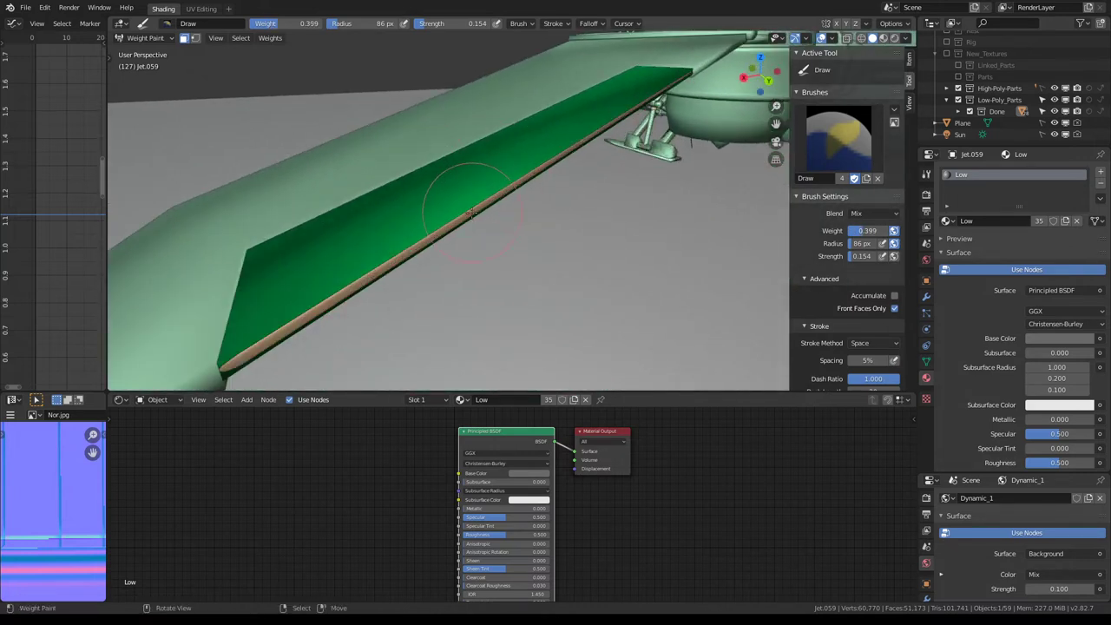
Inspect the edge loop along the wing edge in Edit Mode, then frame the landing gear
{"action": "key", "text": "Tab"}
{"action": "left_click", "coordinate": [464, 217], "text": "alt"}
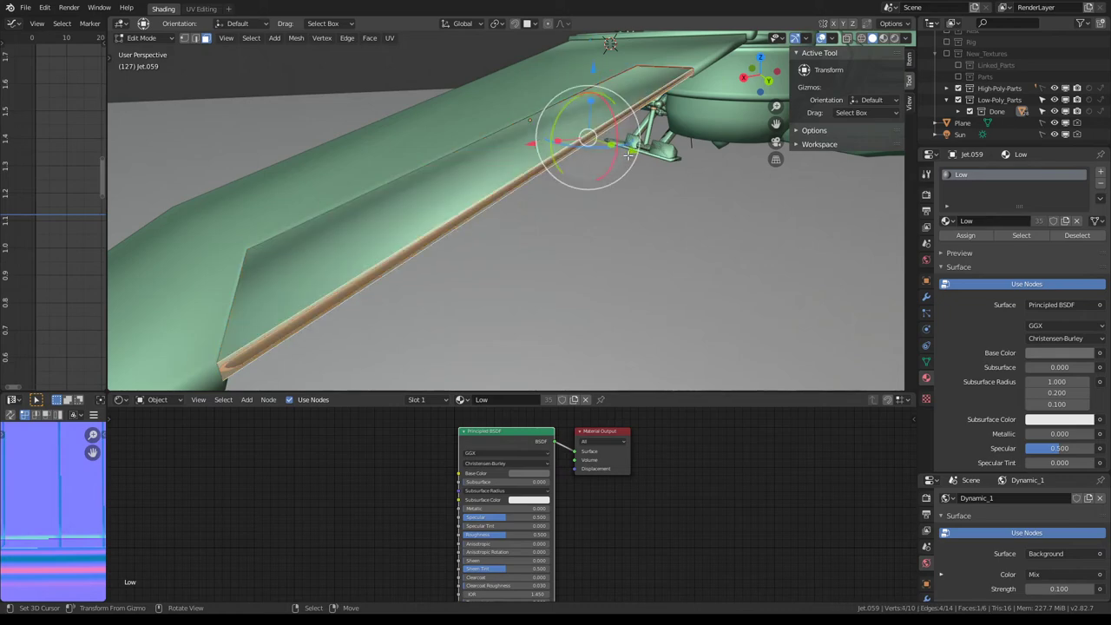
{"action": "scroll", "coordinate": [627, 155], "scroll_direction": "down", "scroll_amount": 2}
{"action": "key", "text": "Tab"}
{"action": "scroll", "coordinate": [632, 145], "scroll_direction": "down", "scroll_amount": 4}
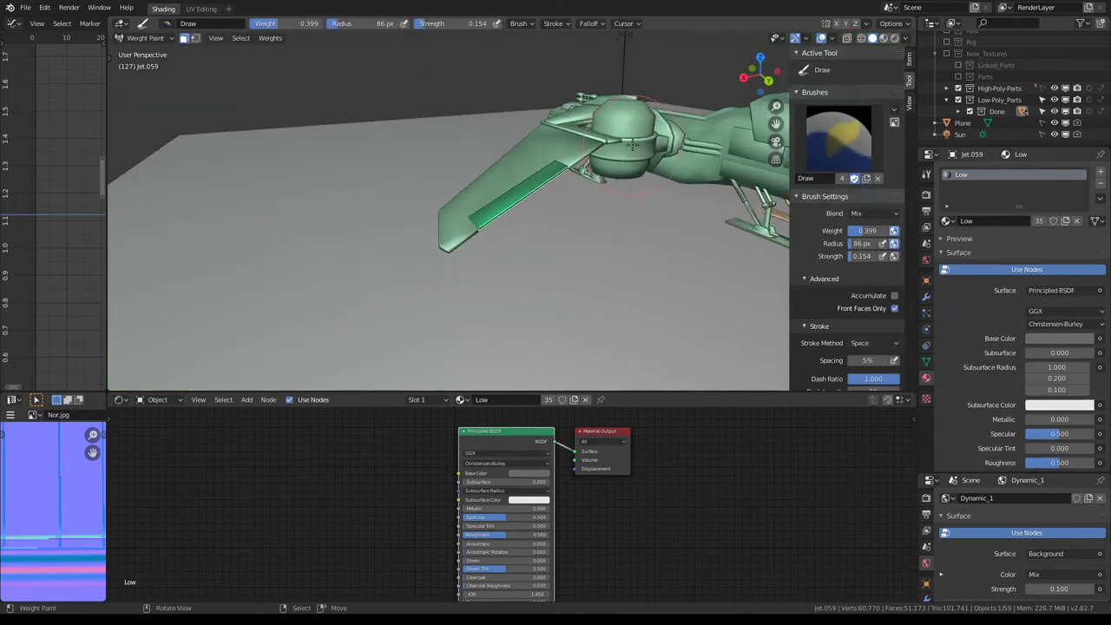
{"action": "mouse_move", "coordinate": [633, 145]}
{"action": "middle_mouse_down"}
{"action": "mouse_move", "coordinate": [402, 155]}
{"action": "mouse_move", "coordinate": [492, 152]}
{"action": "middle_mouse_up"}
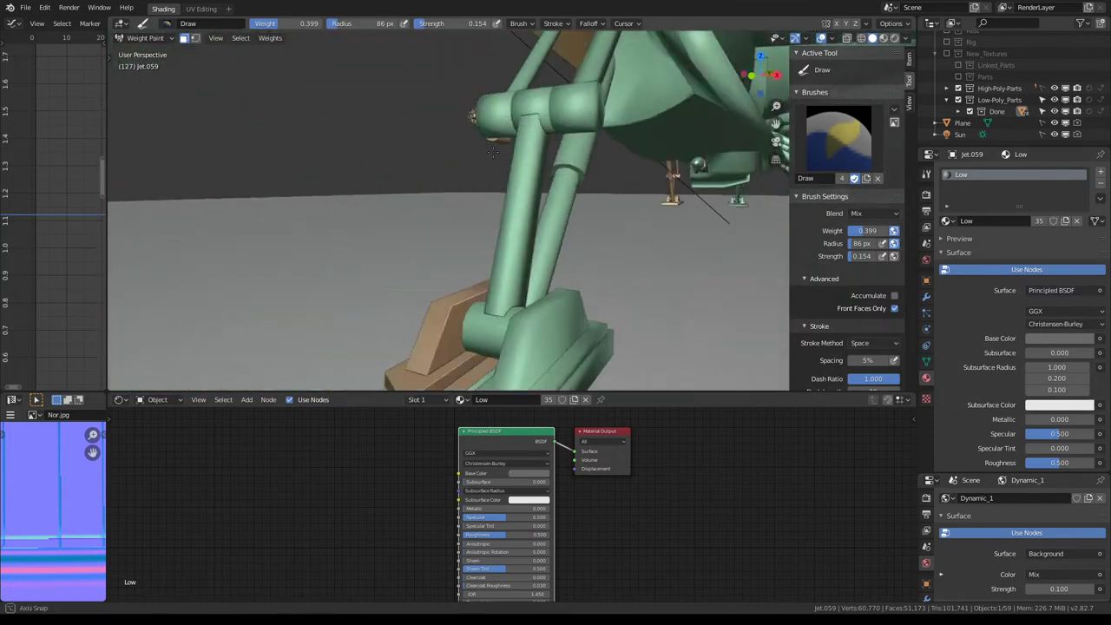
{"action": "mouse_move", "coordinate": [492, 152]}
{"action": "middle_mouse_down"}
{"action": "mouse_move", "coordinate": [468, 165]}
{"action": "mouse_move", "coordinate": [467, 140]}
{"action": "mouse_move", "coordinate": [229, 56]}
{"action": "middle_mouse_up"}
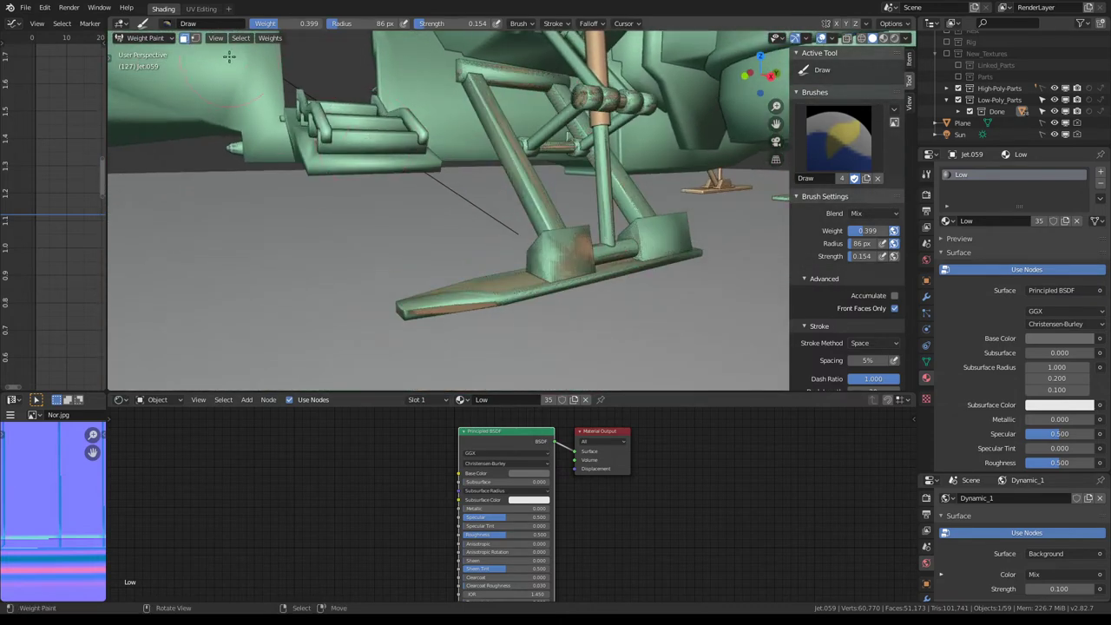
{"action": "left_click", "coordinate": [154, 38]}
Return to Object Mode, select the landing-gear skid Cube.021 and enter Edit Mode
{"action": "left_click", "coordinate": [143, 50]}
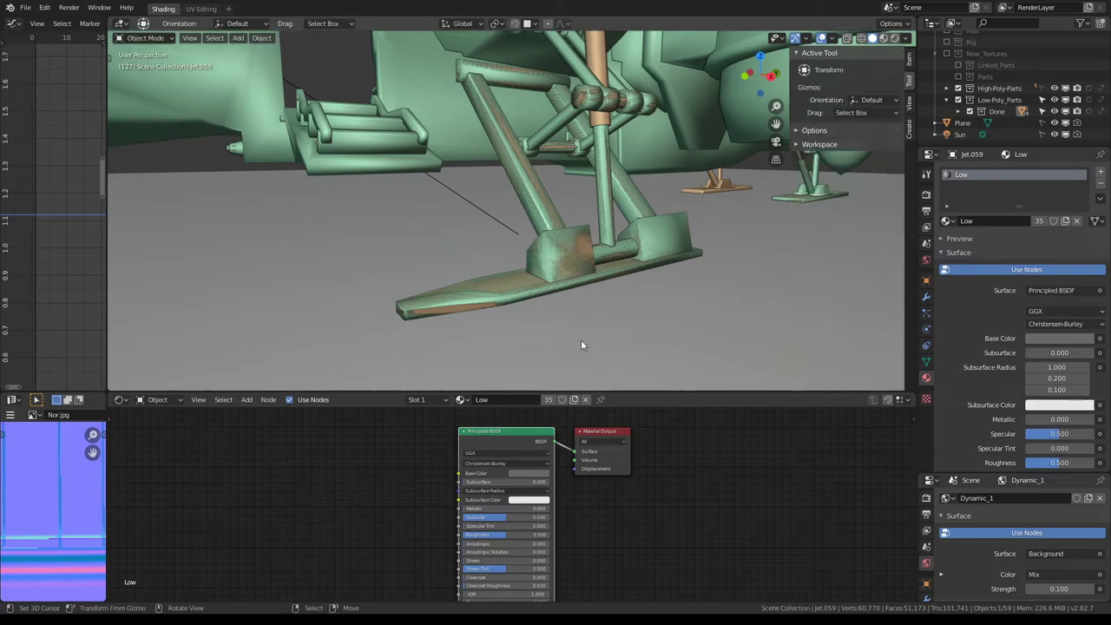
{"action": "left_click", "coordinate": [487, 299]}
{"action": "key", "text": "Tab"}
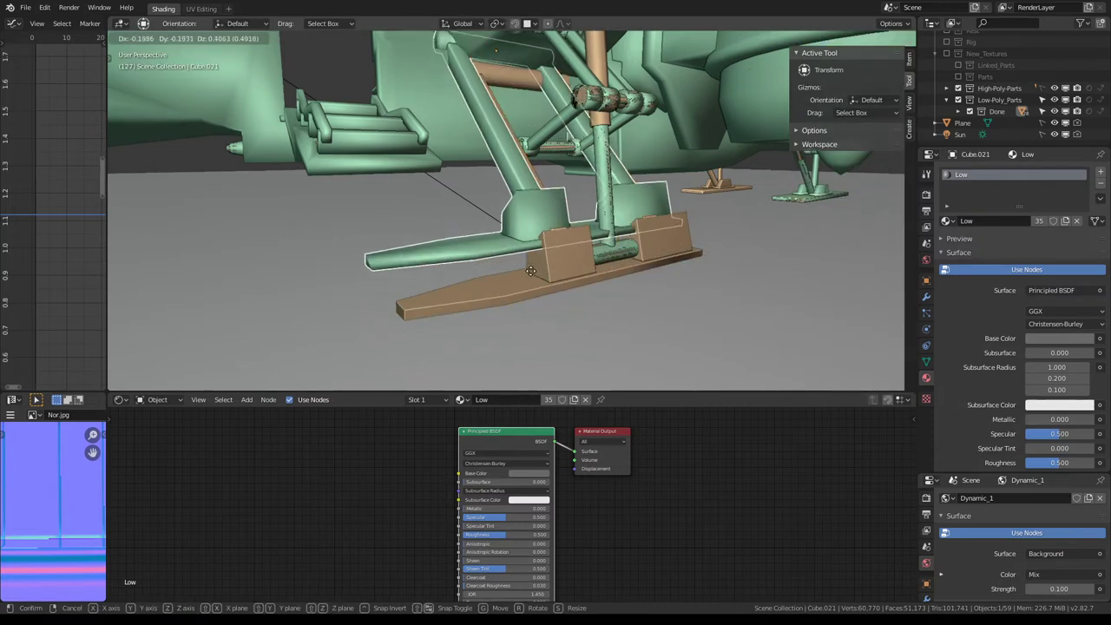
{"action": "key", "text": "Tab"}
{"action": "key", "text": "Tab"}
{"action": "key", "text": "Tab"}
{"action": "middle_click_drag", "start_coordinate": [539, 247], "coordinate": [551, 212]}
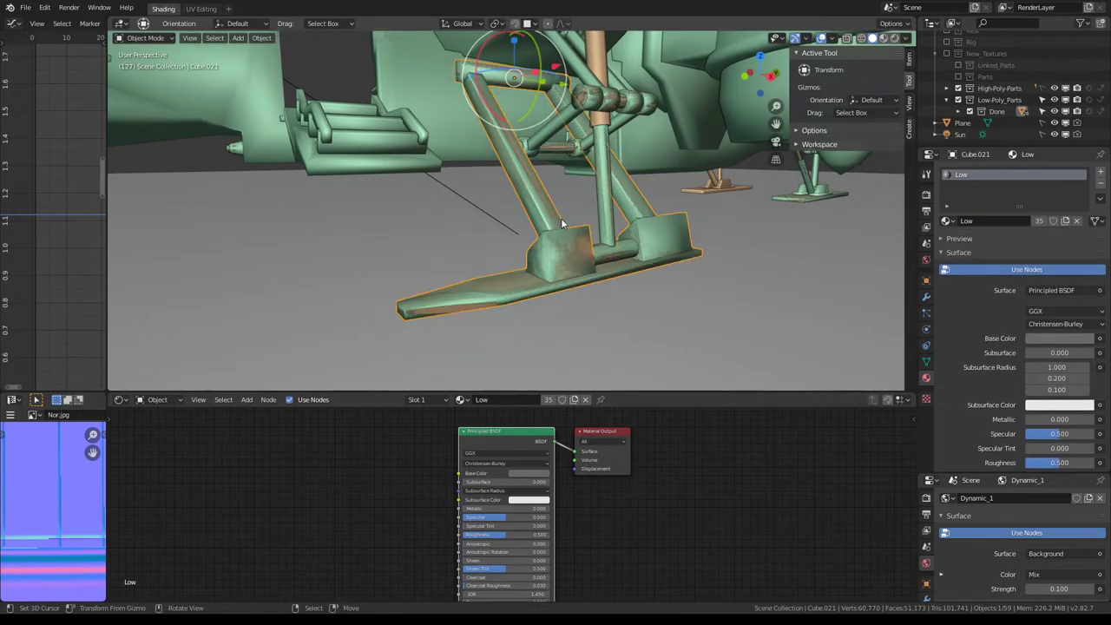
{"action": "key", "text": "Tab"}
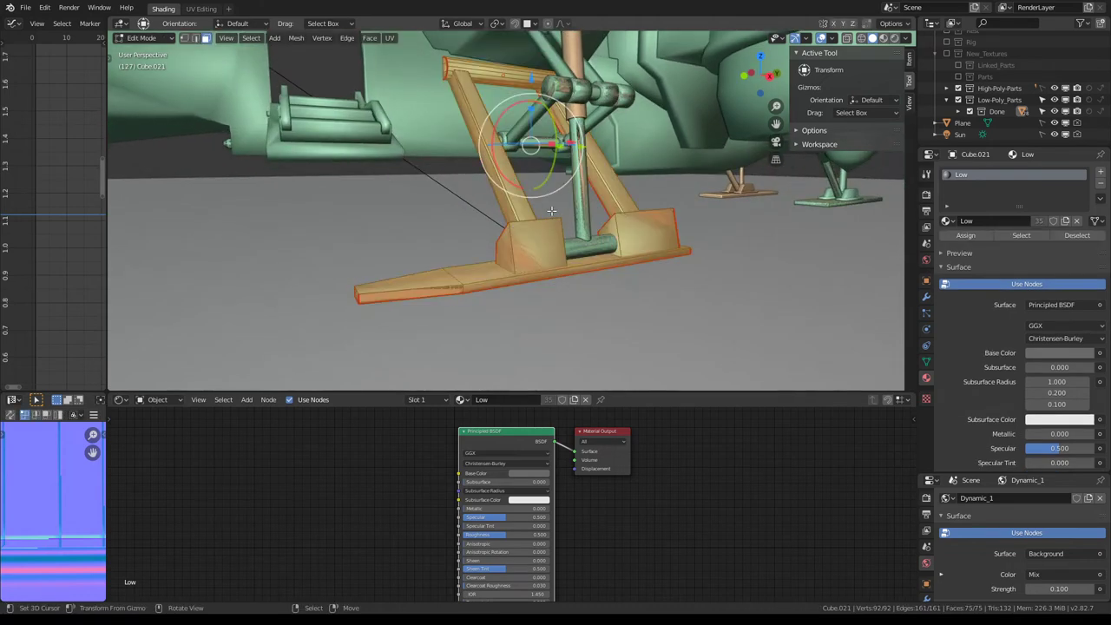
Weight-paint the skid with face masking at brush weight 0.138, then return to Object Mode
{"action": "left_click", "coordinate": [148, 40]}
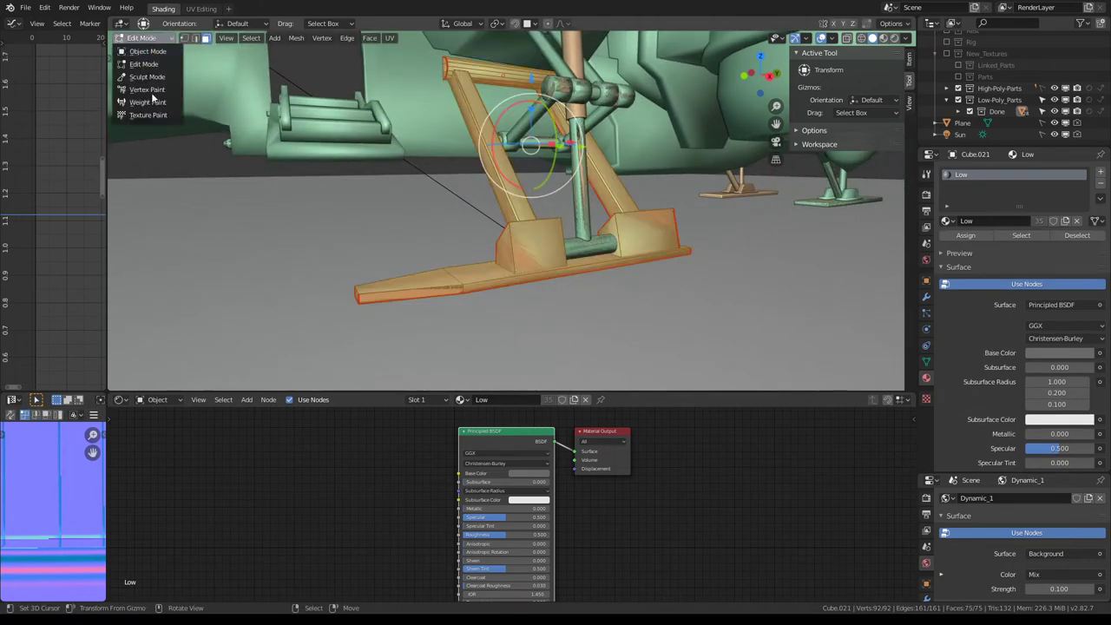
{"action": "left_click", "coordinate": [152, 102]}
{"action": "middle_click_drag", "start_coordinate": [520, 243], "coordinate": [551, 226]}
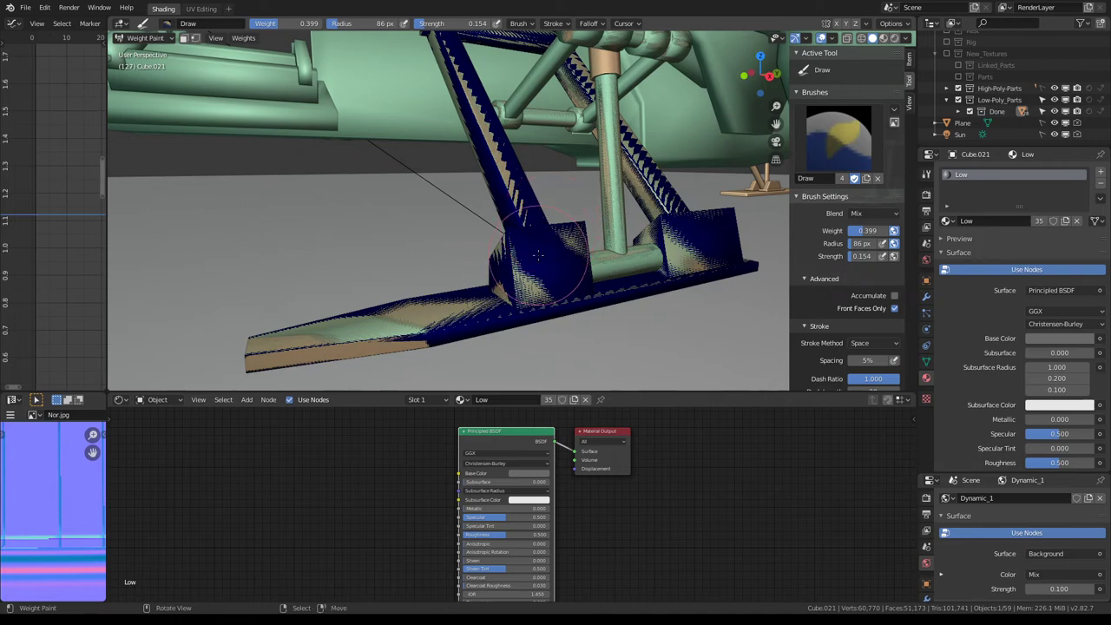
{"action": "left_click", "coordinate": [184, 39]}
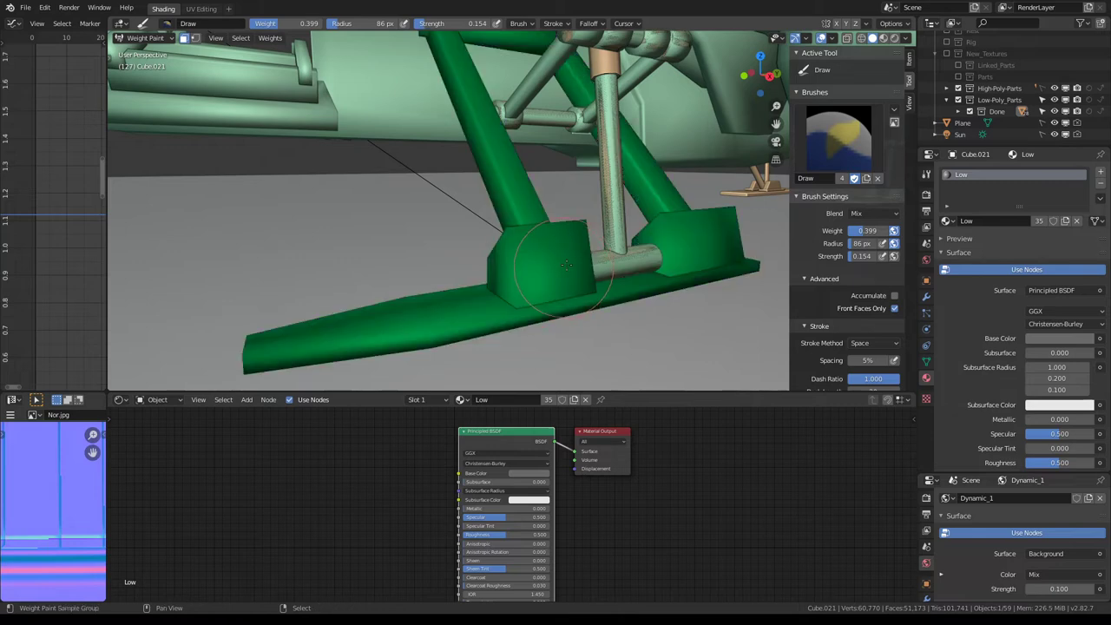
{"action": "left_click_drag", "start_coordinate": [867, 230], "coordinate": [854, 230]}
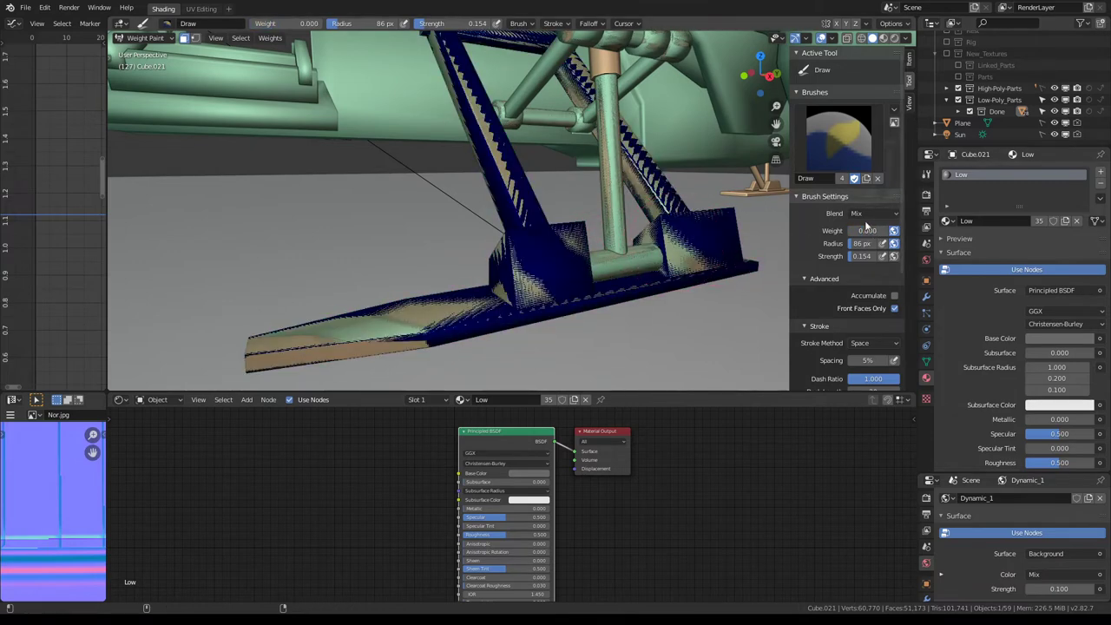
{"action": "left_click_drag", "start_coordinate": [868, 230], "coordinate": [873, 230]}
{"action": "mouse_move", "coordinate": [485, 226]}
{"action": "middle_mouse_down"}
{"action": "mouse_move", "coordinate": [534, 207]}
{"action": "mouse_move", "coordinate": [468, 217]}
{"action": "mouse_move", "coordinate": [550, 249]}
{"action": "mouse_move", "coordinate": [519, 209]}
{"action": "middle_mouse_up"}
{"action": "left_click", "coordinate": [145, 38]}
{"action": "left_click", "coordinate": [147, 51]}
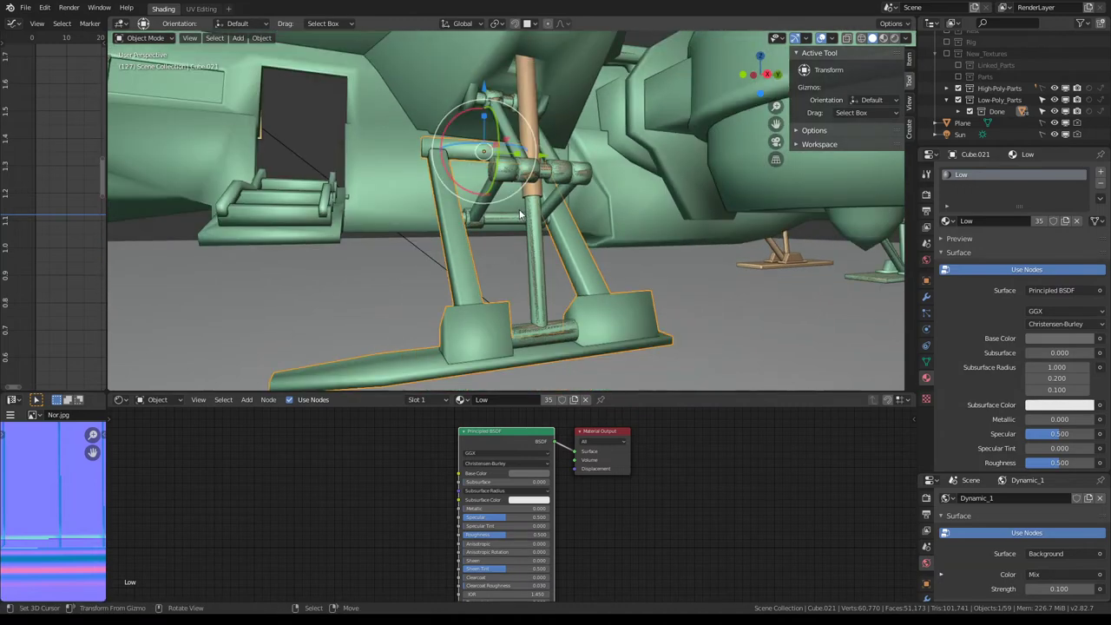
Select the lower strut Cylinder.011 and paint low weights along it and its crossbar
{"action": "key", "text": "alt+a"}
{"action": "left_click", "coordinate": [542, 304]}
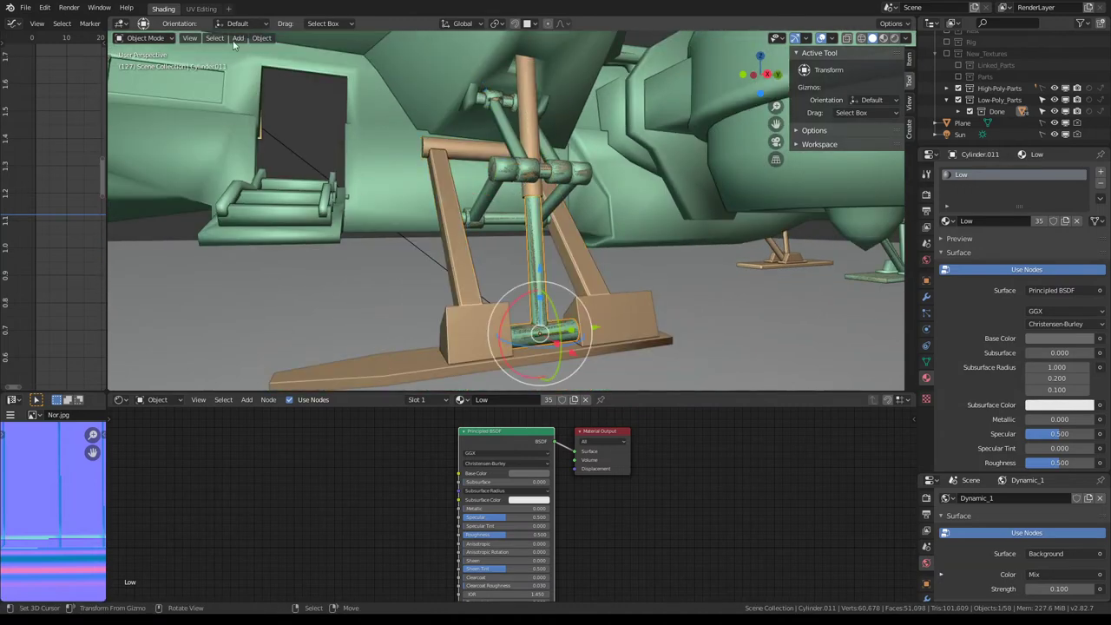
{"action": "left_click", "coordinate": [145, 38]}
{"action": "left_click", "coordinate": [148, 102]}
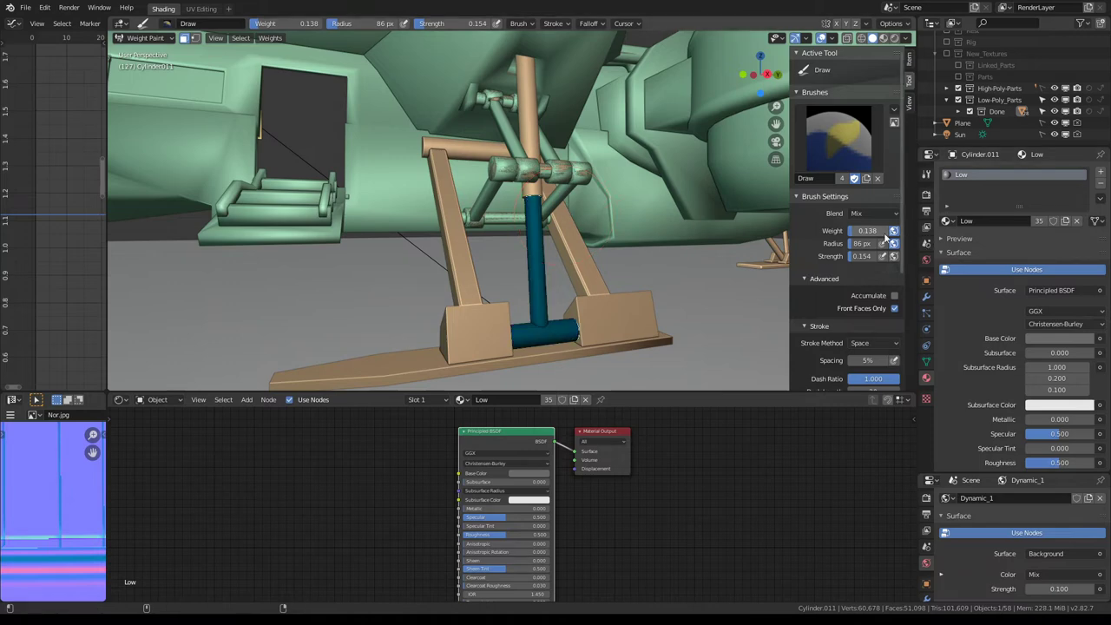
{"action": "middle_click_drag", "start_coordinate": [607, 260], "coordinate": [583, 276]}
{"action": "scroll", "coordinate": [582, 276], "scroll_direction": "up", "scroll_amount": 3}
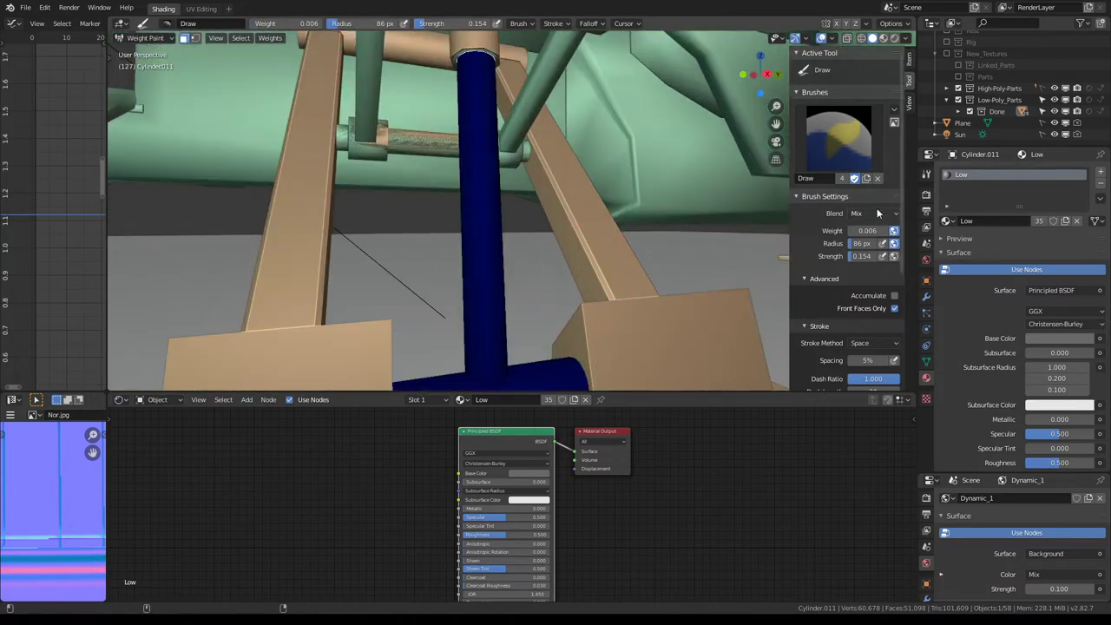
{"action": "left_click_drag", "start_coordinate": [483, 297], "coordinate": [486, 174]}
{"action": "left_click_drag", "start_coordinate": [863, 230], "coordinate": [871, 231]}
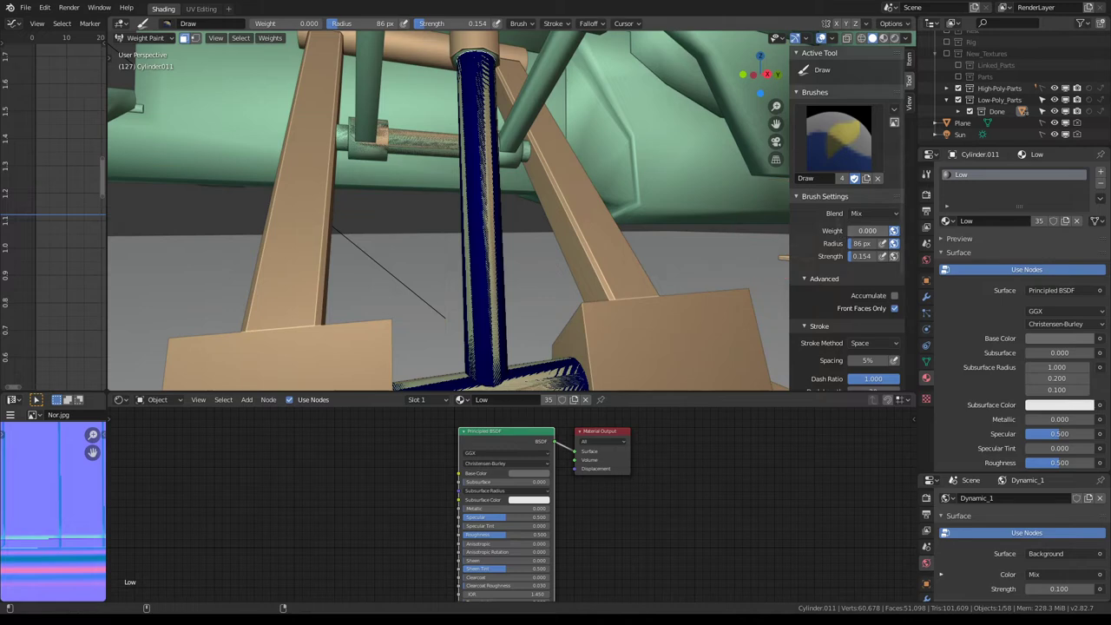
{"action": "scroll", "coordinate": [393, 170], "scroll_direction": "down", "scroll_amount": 5}
{"action": "middle_click_drag", "start_coordinate": [394, 171], "coordinate": [257, 91]}
{"action": "scroll", "coordinate": [393, 171], "scroll_direction": "up", "scroll_amount": 3}
Return to Object Mode and restore the strut after accidentally deleting it
{"action": "left_click", "coordinate": [150, 38]}
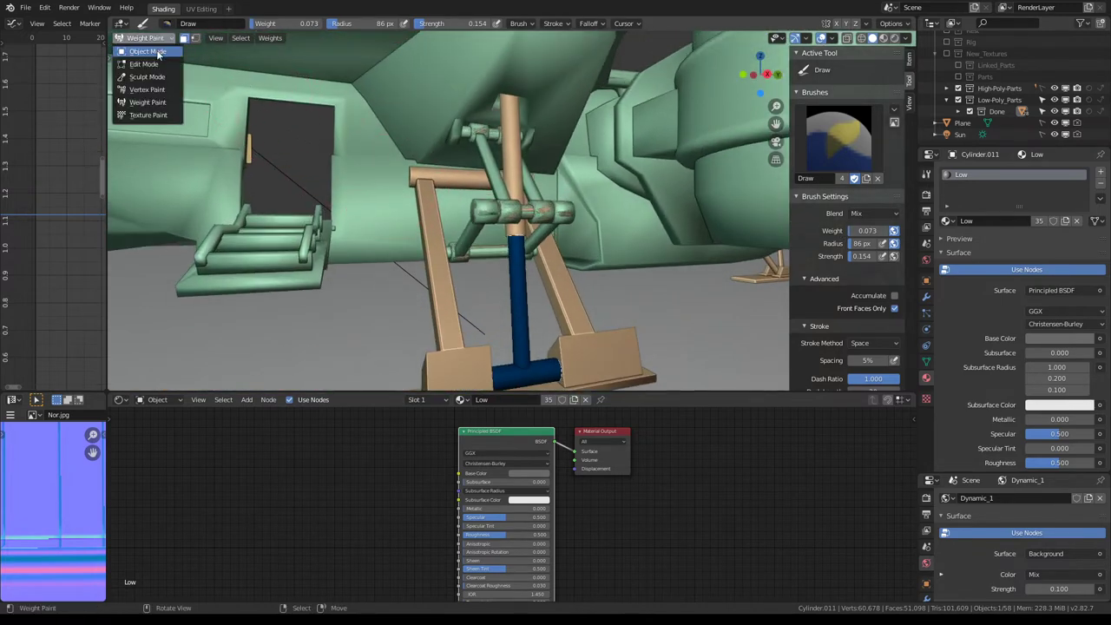
{"action": "left_click", "coordinate": [147, 50]}
{"action": "key", "text": "Delete"}
{"action": "scroll", "coordinate": [598, 249], "scroll_direction": "up", "scroll_amount": 2}
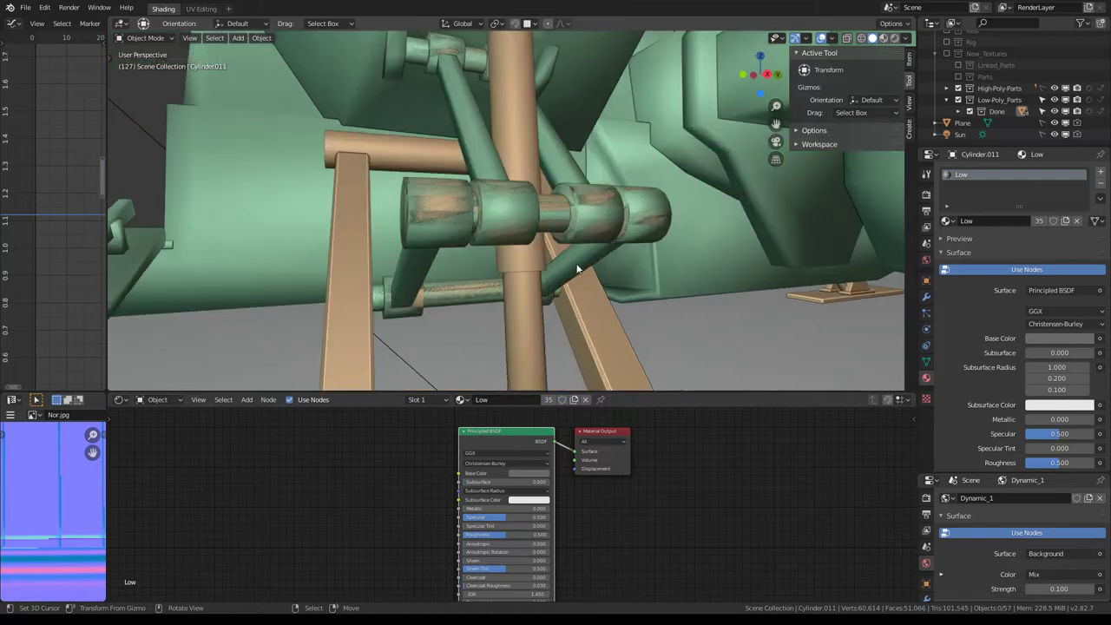
{"action": "scroll", "coordinate": [575, 256], "scroll_direction": "up", "scroll_amount": 2}
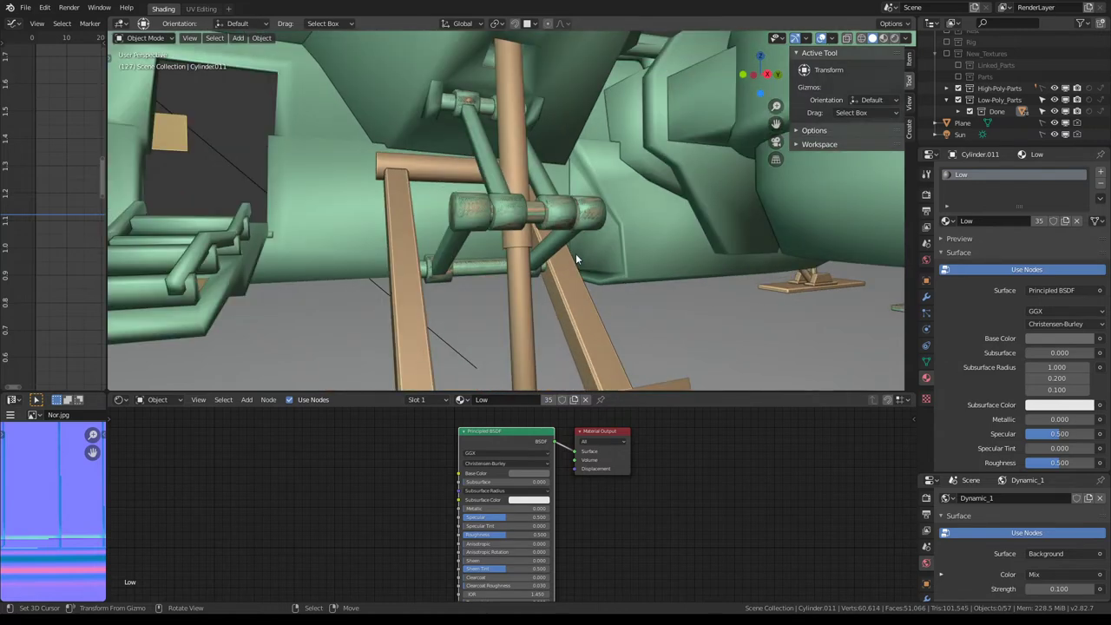
{"action": "key", "text": "alt+h"}
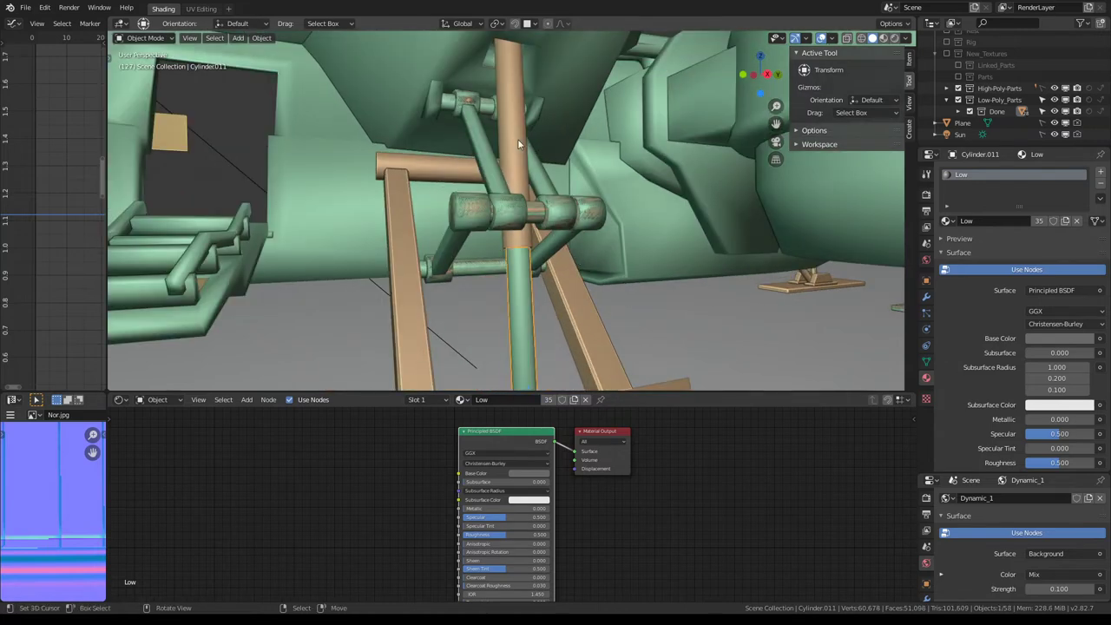
Select the upper pole Cylinder.012, view its Displace modifier, and enter Weight Paint mode
{"action": "left_click", "coordinate": [518, 143]}
{"action": "key", "text": "Tab"}
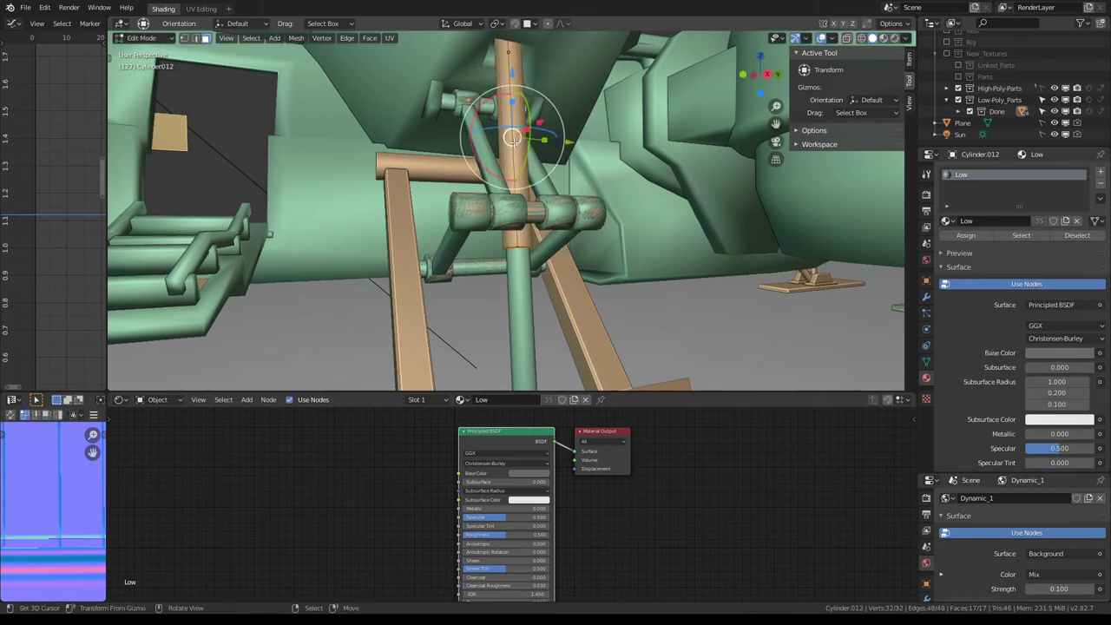
{"action": "left_click", "coordinate": [925, 298]}
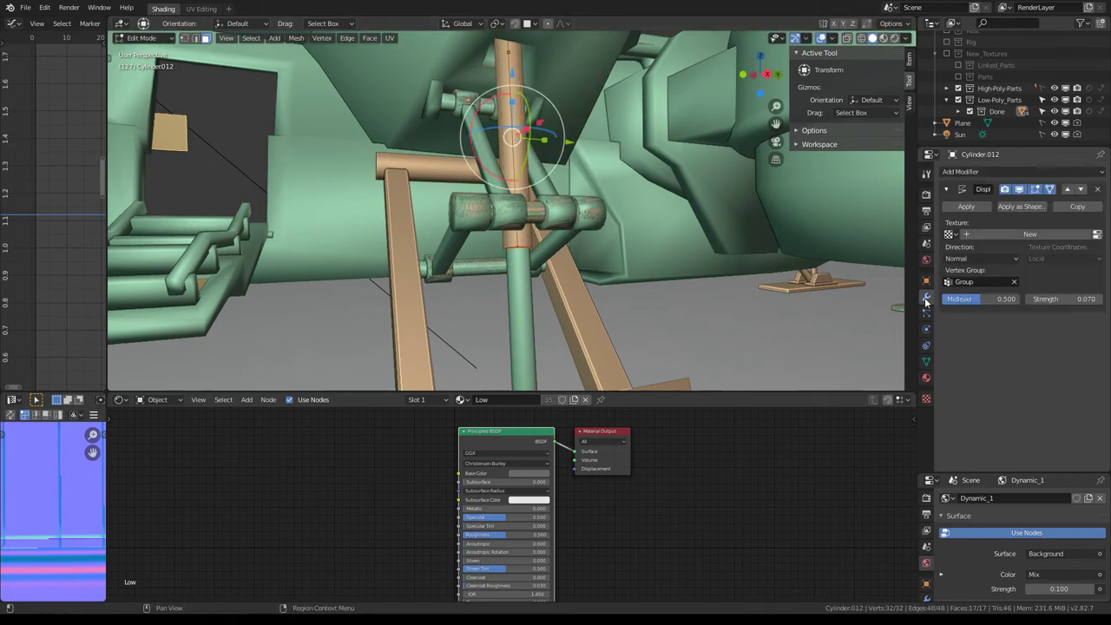
{"action": "left_click", "coordinate": [142, 39]}
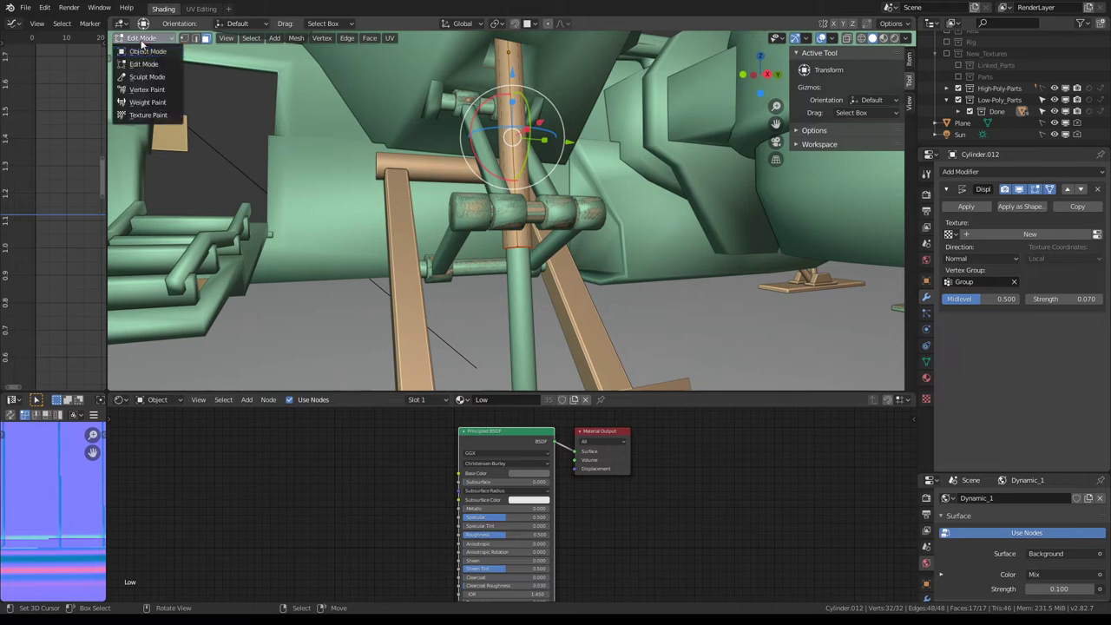
{"action": "left_click", "coordinate": [149, 101]}
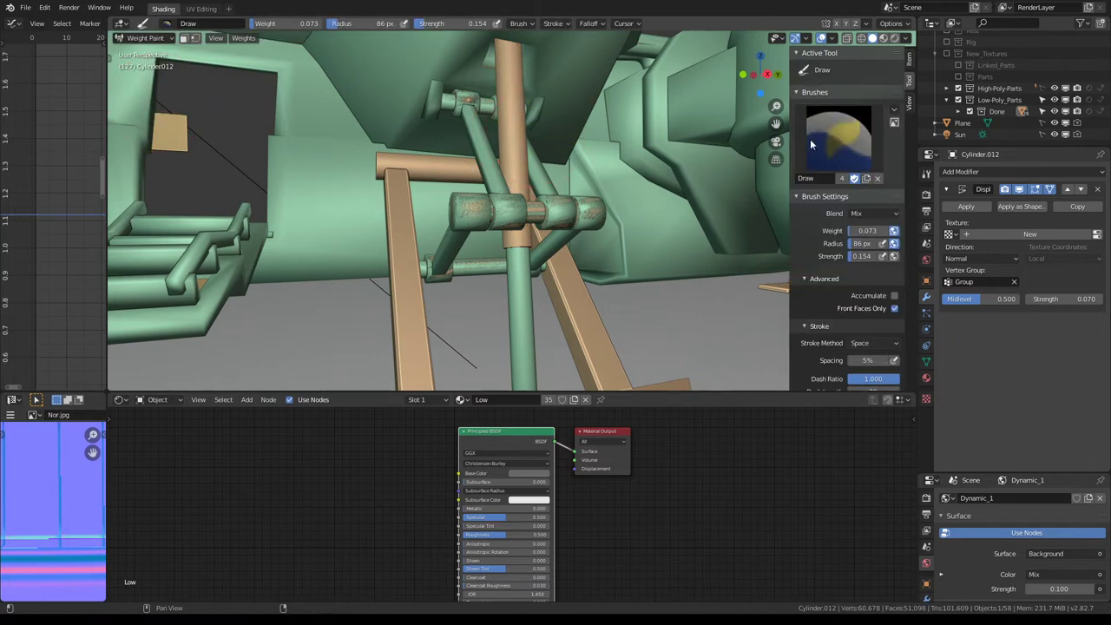
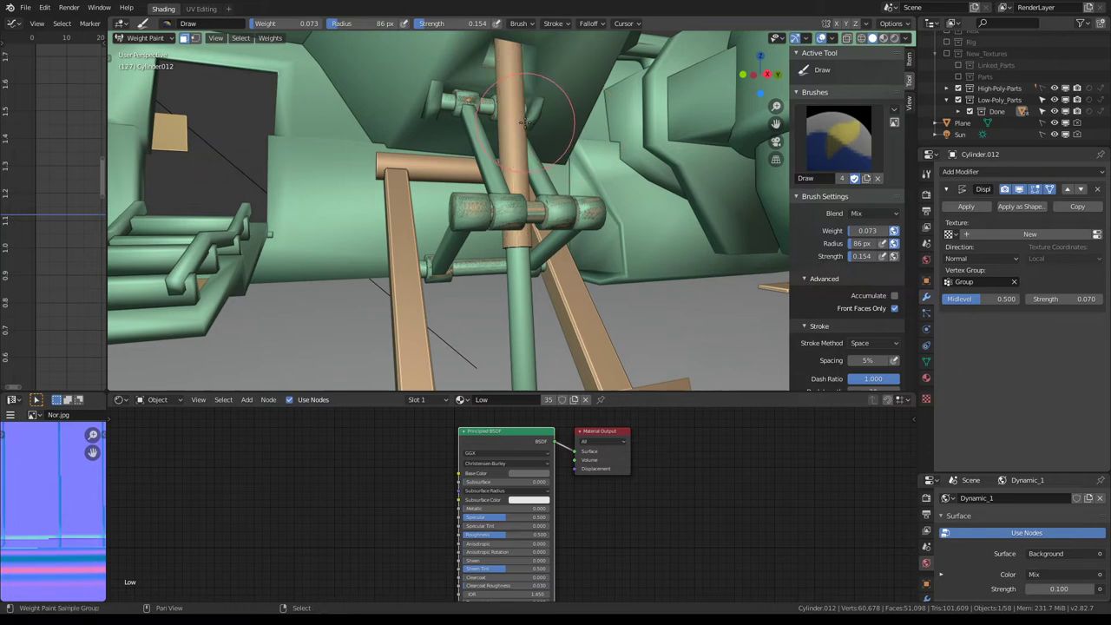
Raise the brush weight step by step to about 0.44 while painting down Cylinder.012's vertical pipe
{"action": "left_click_drag", "start_coordinate": [863, 231], "coordinate": [872, 231]}
{"action": "left_click_drag", "start_coordinate": [514, 52], "coordinate": [519, 155]}
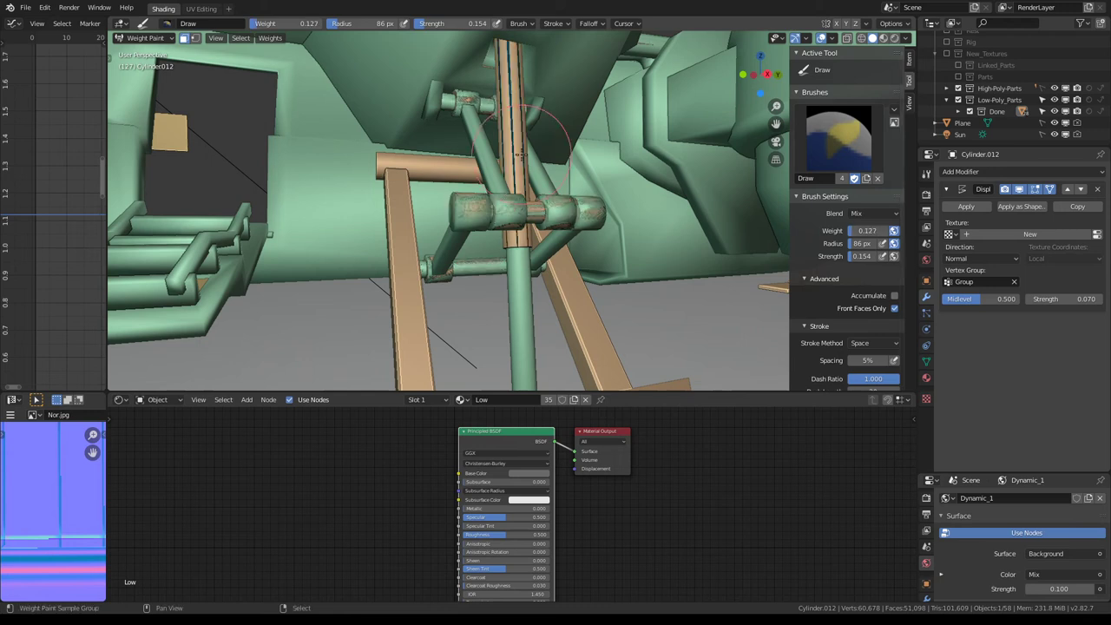
{"action": "left_click_drag", "start_coordinate": [864, 230], "coordinate": [876, 231]}
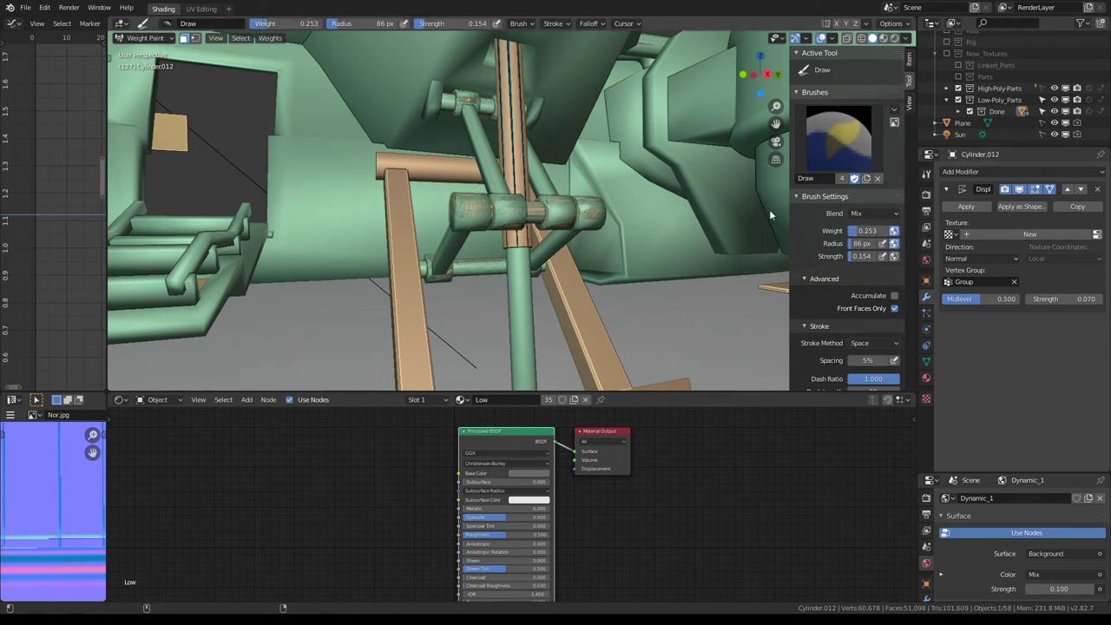
{"action": "left_click_drag", "start_coordinate": [514, 45], "coordinate": [575, 165]}
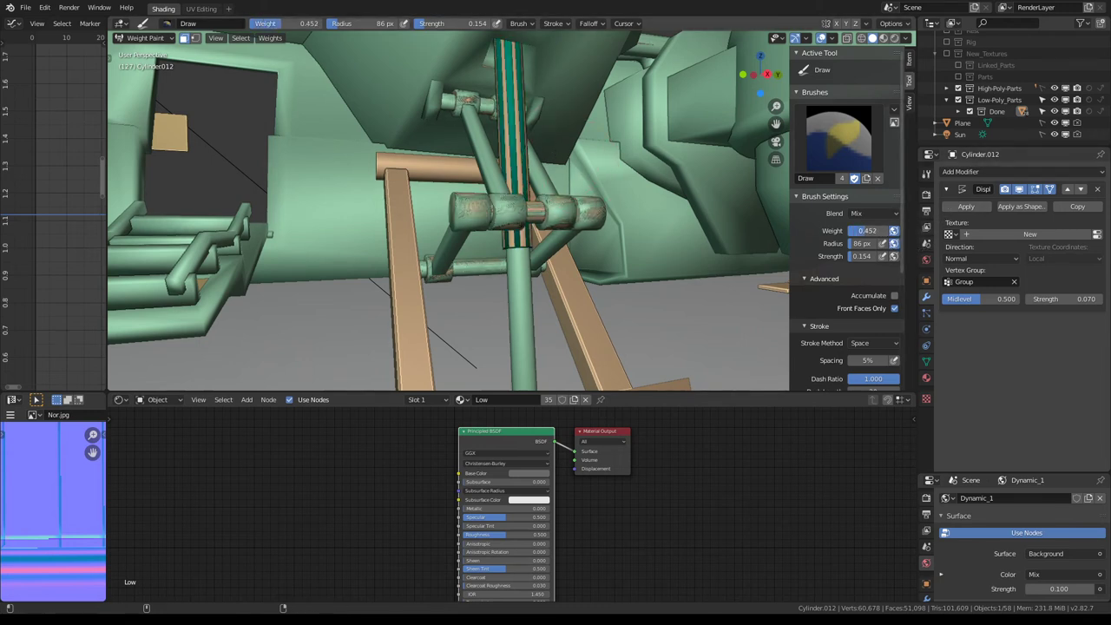
{"action": "left_click_drag", "start_coordinate": [512, 44], "coordinate": [521, 193]}
{"action": "mouse_move", "coordinate": [521, 192]}
{"action": "middle_mouse_down"}
{"action": "mouse_move", "coordinate": [566, 176]}
{"action": "mouse_move", "coordinate": [530, 170]}
{"action": "middle_mouse_up"}
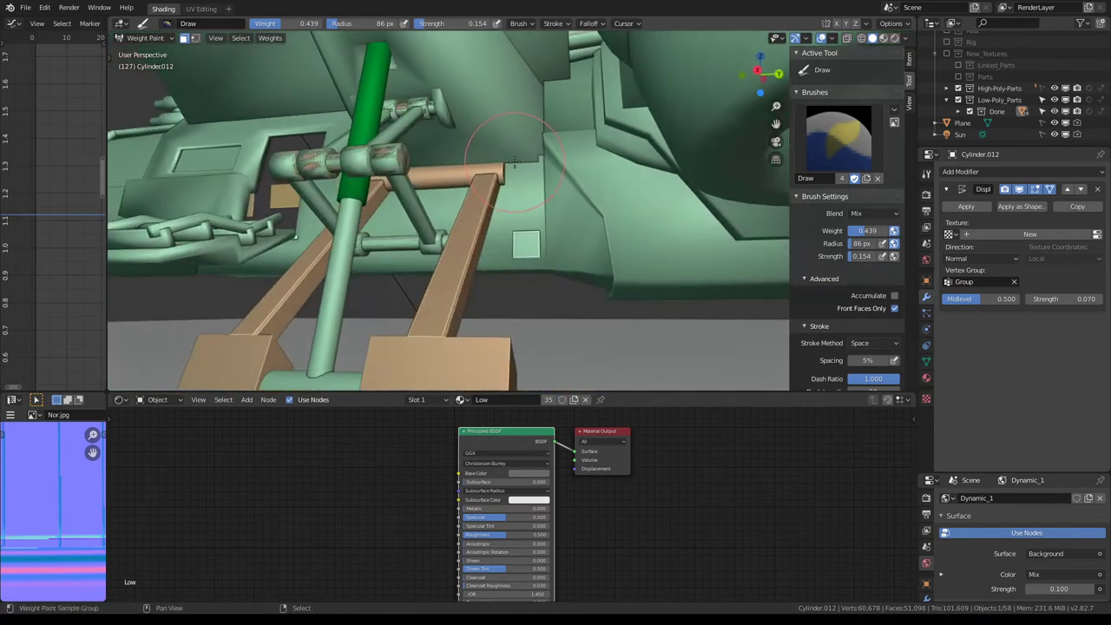
{"action": "mouse_move", "coordinate": [530, 170]}
{"action": "middle_mouse_down"}
{"action": "mouse_move", "coordinate": [612, 197]}
{"action": "mouse_move", "coordinate": [466, 163]}
{"action": "middle_mouse_up"}
{"action": "left_click", "coordinate": [145, 38]}
Return to Object Mode, select the joint piece Cube.022 and start weight painting it
{"action": "left_click", "coordinate": [158, 55]}
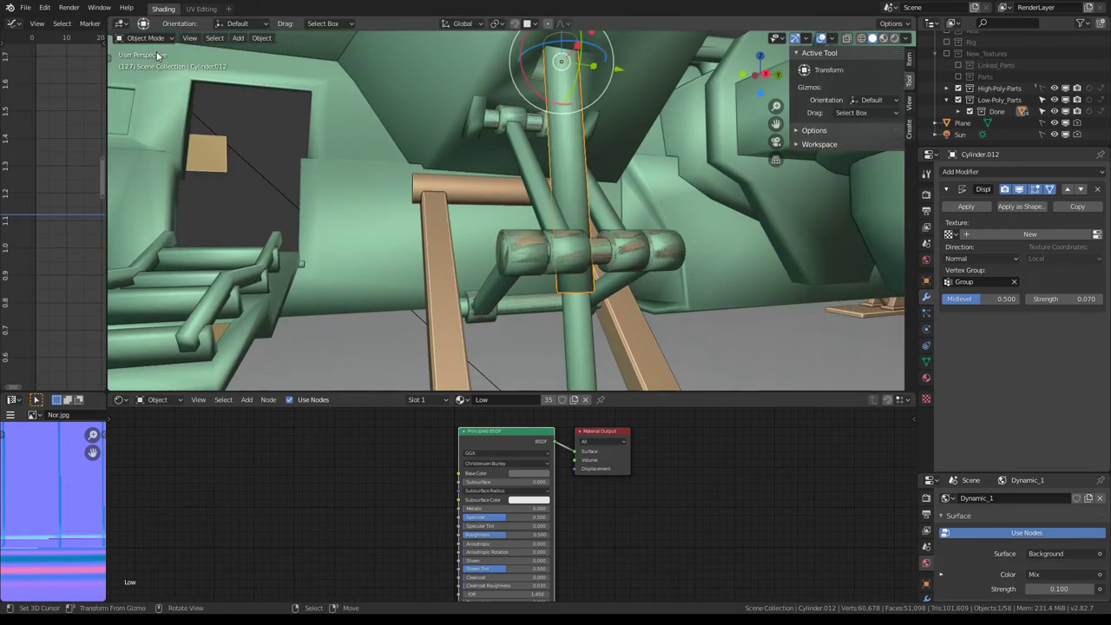
{"action": "left_click", "coordinate": [526, 259]}
{"action": "key", "text": "Tab"}
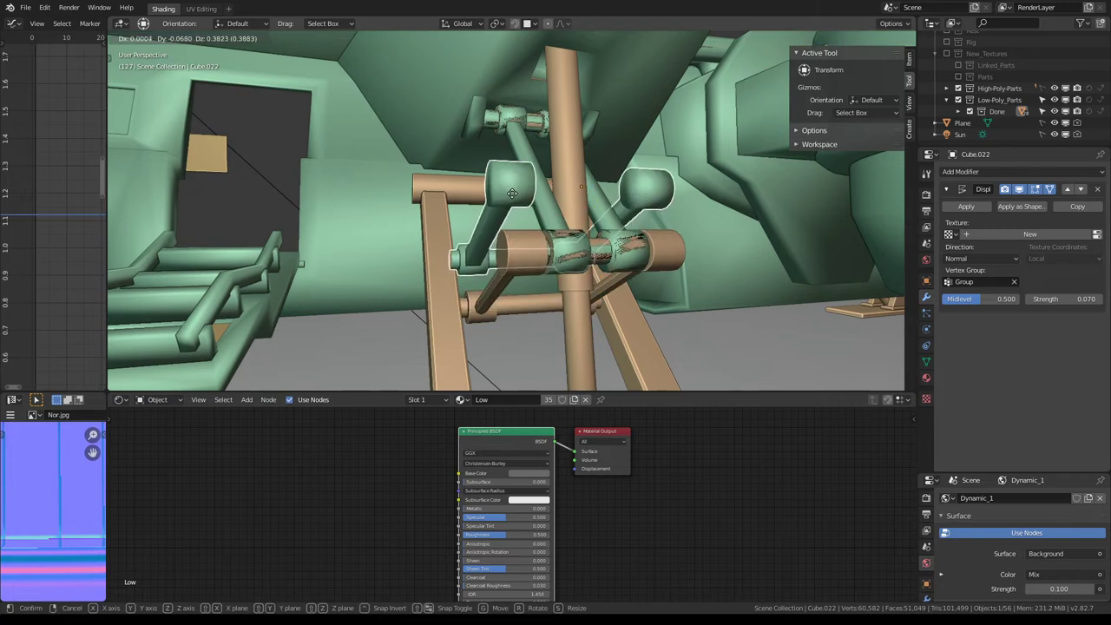
{"action": "key", "text": "Tab"}
{"action": "left_click", "coordinate": [147, 37]}
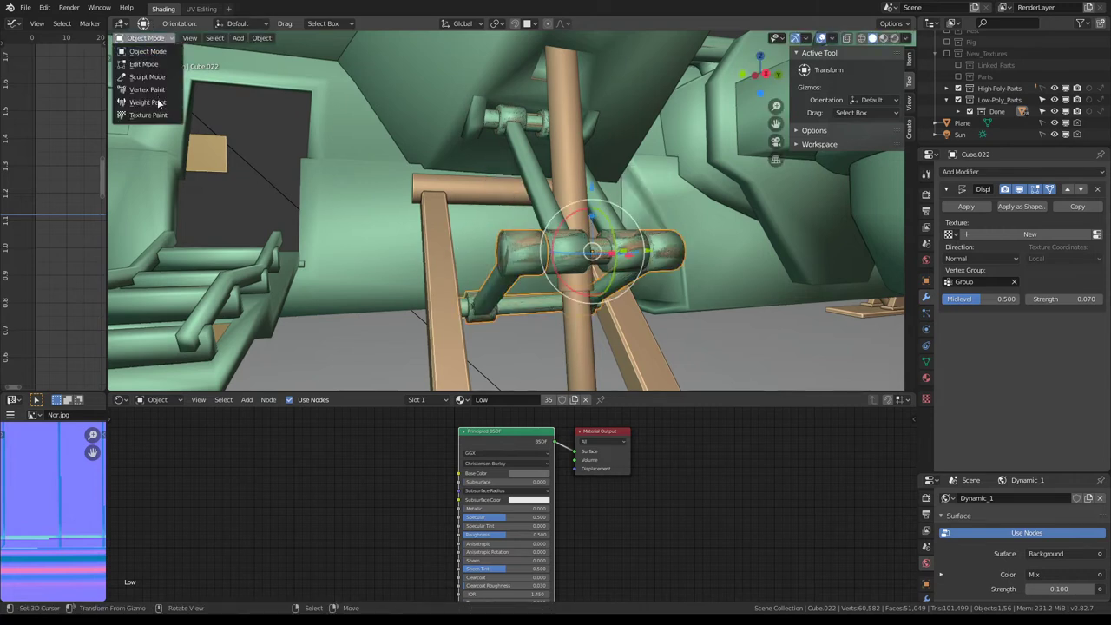
{"action": "left_click", "coordinate": [158, 103]}
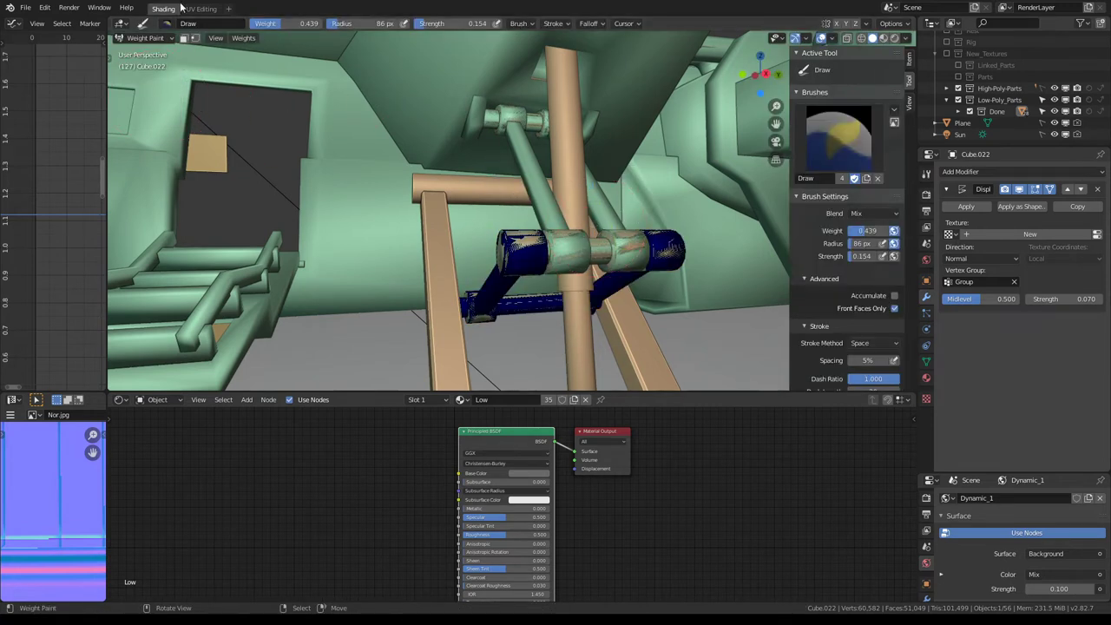
Enable face masking and fill Cube.022 with an even weight of 0.181
{"action": "left_click", "coordinate": [183, 37]}
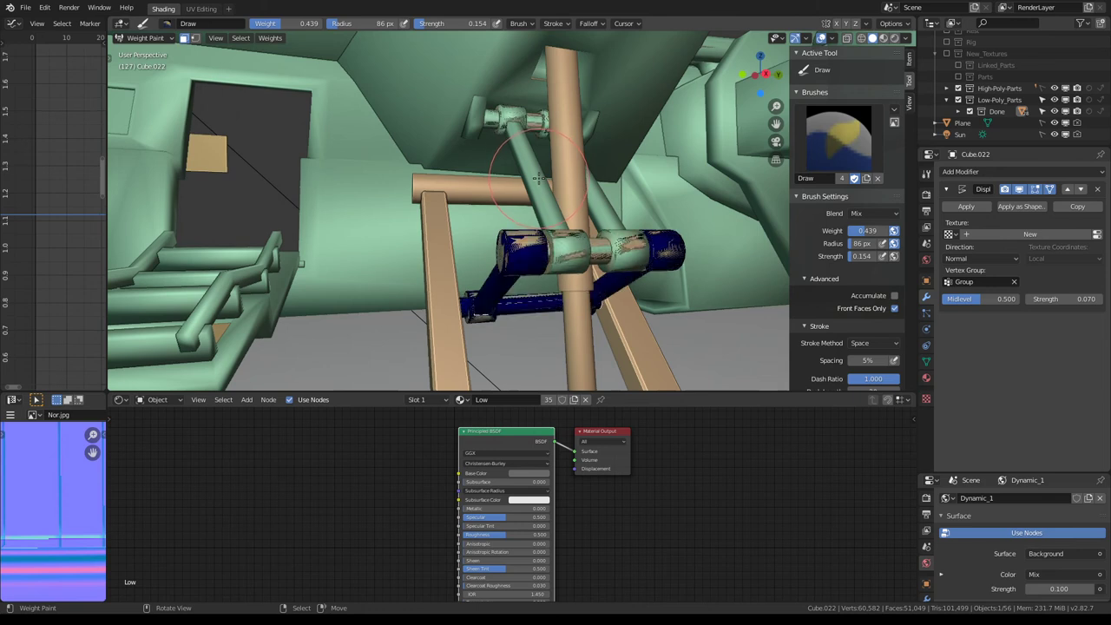
{"action": "key", "text": "ctrl+x"}
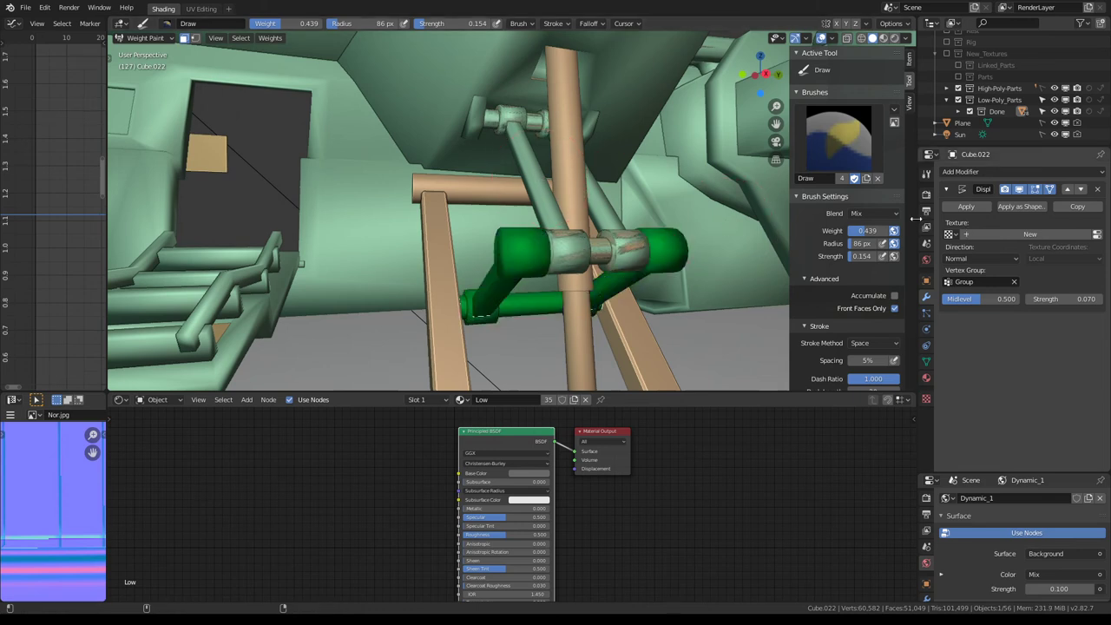
{"action": "key", "text": "ctrl+f"}
{"action": "left_click", "coordinate": [674, 230]}
{"action": "key", "text": "ctrl+x"}
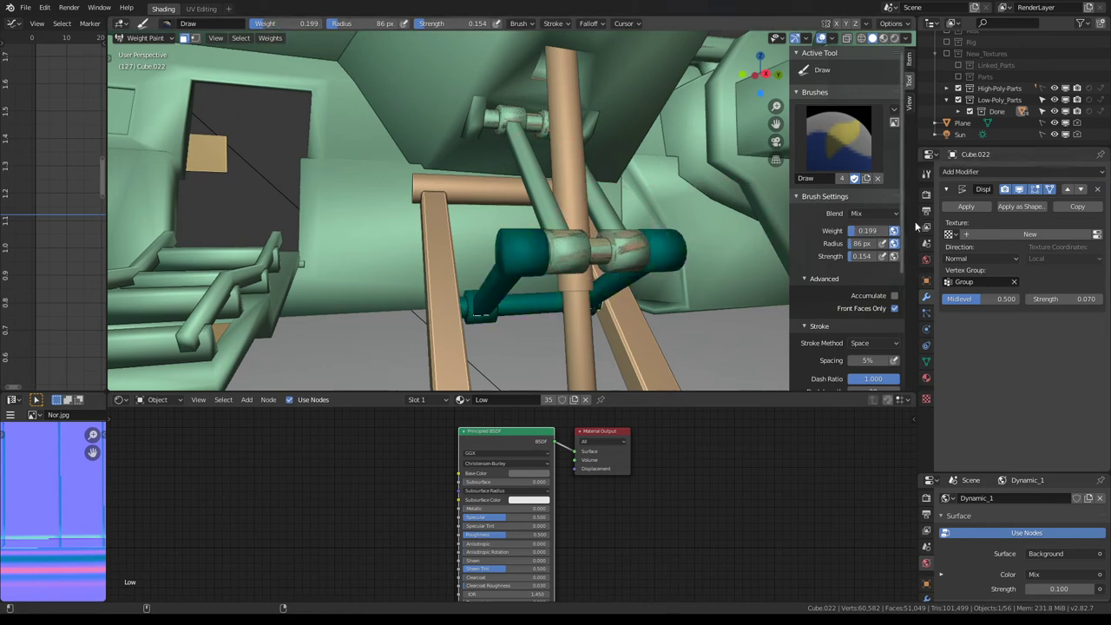
{"action": "key", "text": "ctrl+f"}
{"action": "key", "text": "ctrl+x"}
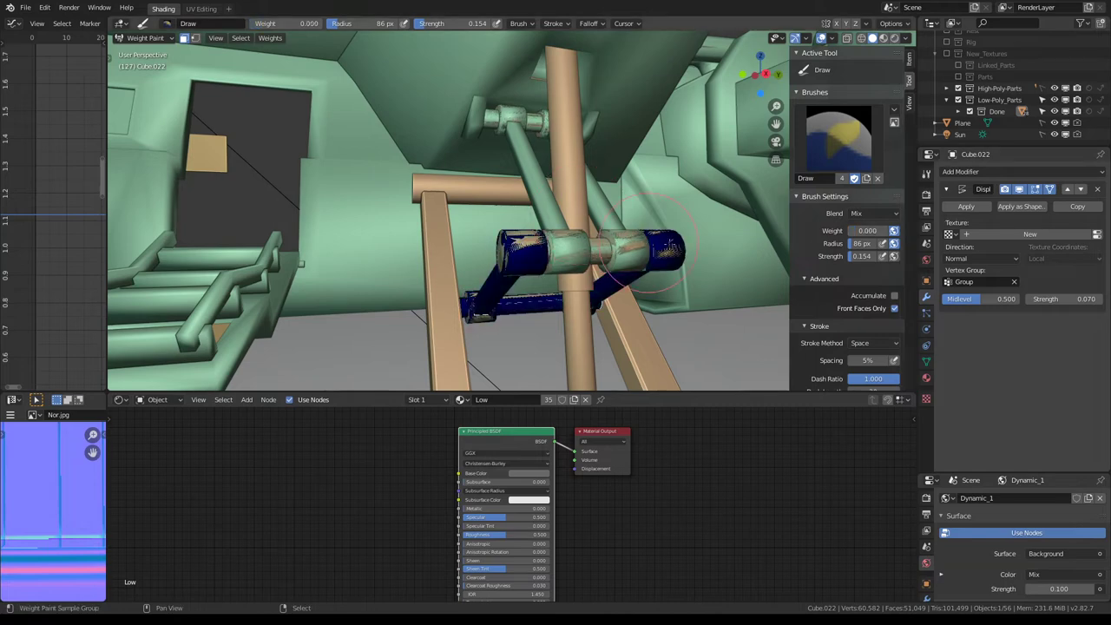
{"action": "key", "text": "ctrl+x"}
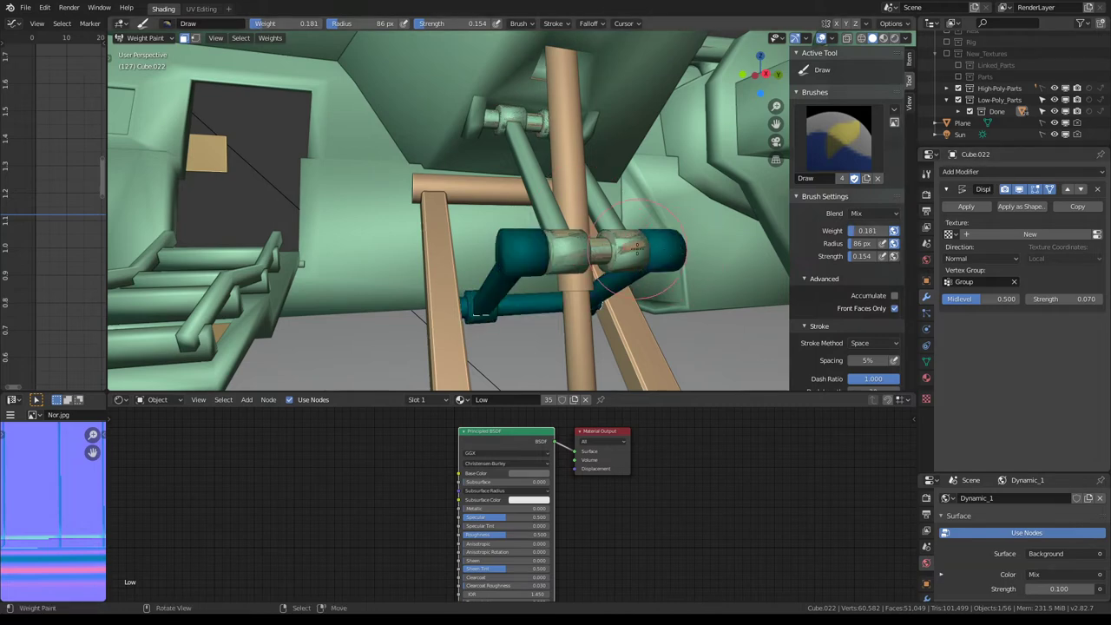
Inspect the weighted joint piece up close, then go back to Object Mode
{"action": "mouse_move", "coordinate": [556, 217]}
{"action": "middle_mouse_down"}
{"action": "mouse_move", "coordinate": [593, 212]}
{"action": "mouse_move", "coordinate": [347, 130]}
{"action": "middle_mouse_up"}
{"action": "scroll", "coordinate": [594, 212], "scroll_direction": "down", "scroll_amount": 5}
{"action": "scroll", "coordinate": [260, 68], "scroll_direction": "up", "scroll_amount": 4}
{"action": "left_click", "coordinate": [157, 38]}
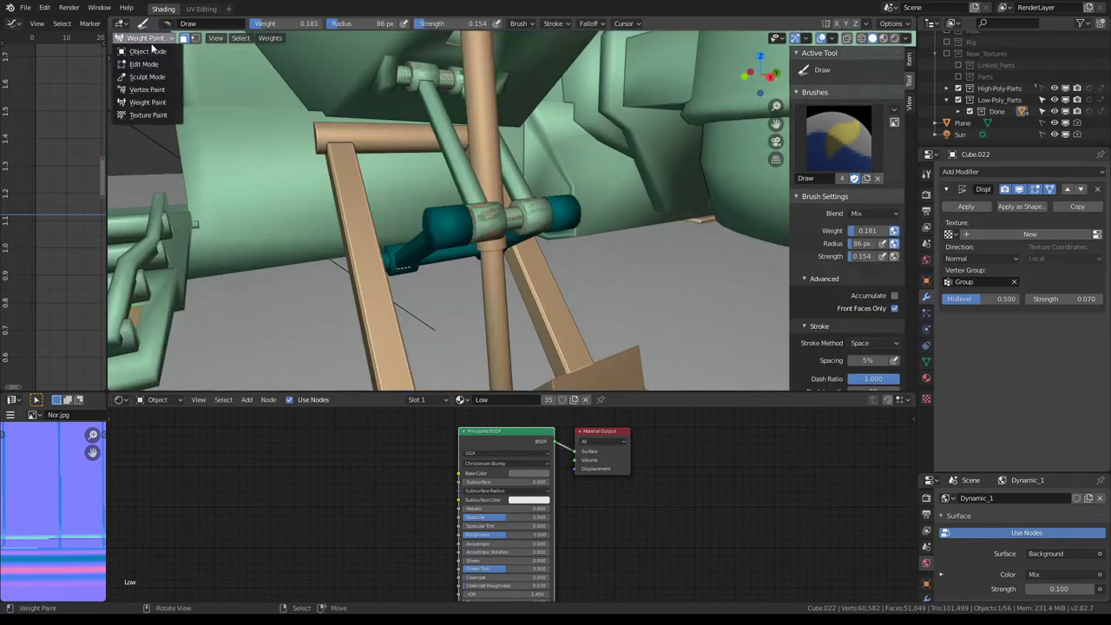
{"action": "left_click", "coordinate": [153, 53]}
{"action": "mouse_move", "coordinate": [410, 143]}
{"action": "middle_mouse_down"}
{"action": "mouse_move", "coordinate": [386, 113]}
{"action": "mouse_move", "coordinate": [432, 147]}
{"action": "mouse_move", "coordinate": [495, 300]}
{"action": "middle_mouse_up"}
{"action": "scroll", "coordinate": [386, 113], "scroll_direction": "up", "scroll_amount": 3}
{"action": "scroll", "coordinate": [386, 113], "scroll_direction": "down", "scroll_amount": 3}
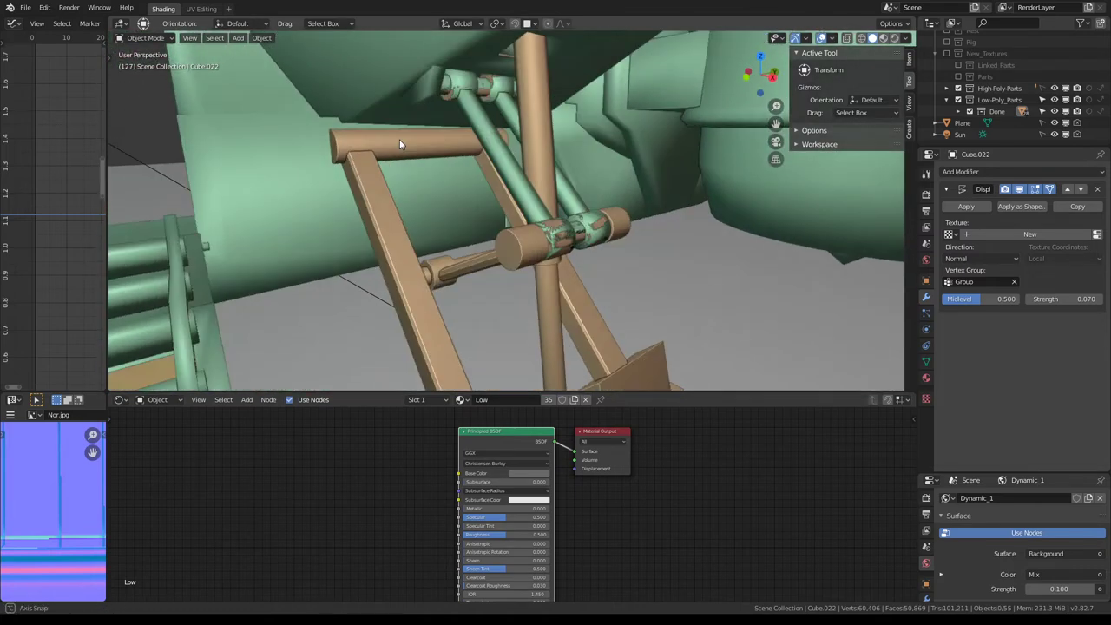
Select the strut arms Cube.023 and switch them to Weight Paint mode
{"action": "left_click", "coordinate": [472, 270]}
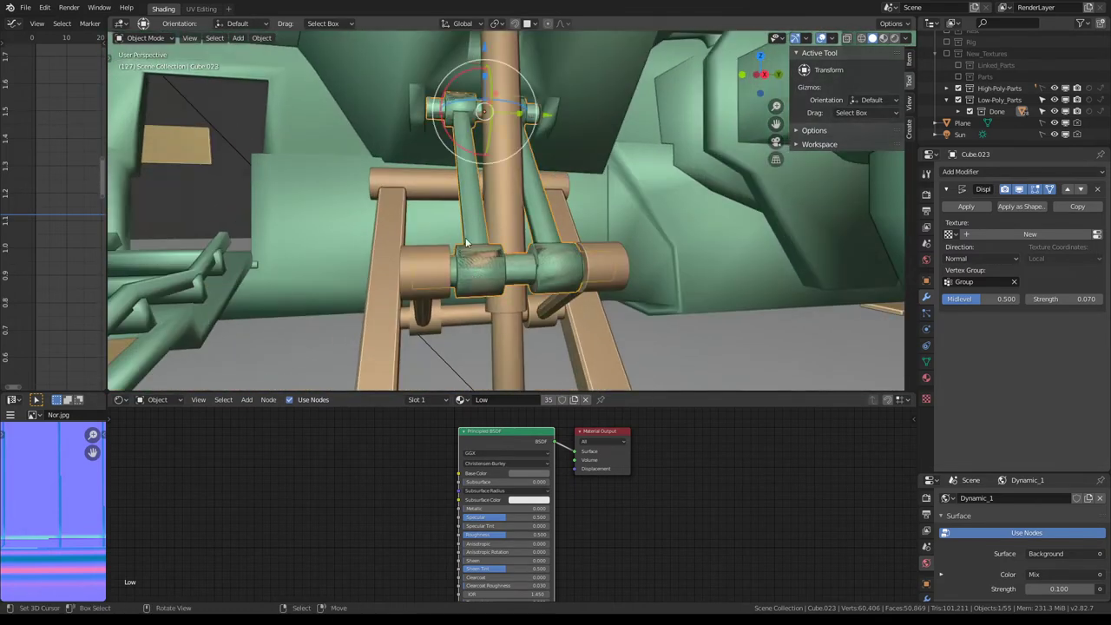
{"action": "left_click", "coordinate": [144, 38]}
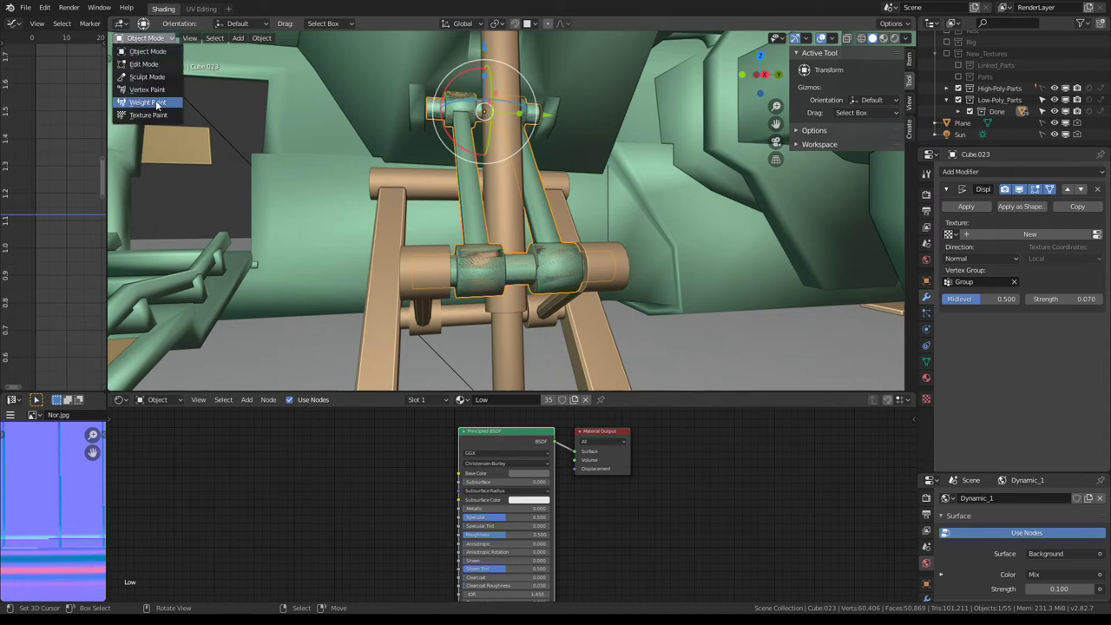
{"action": "left_click", "coordinate": [154, 102]}
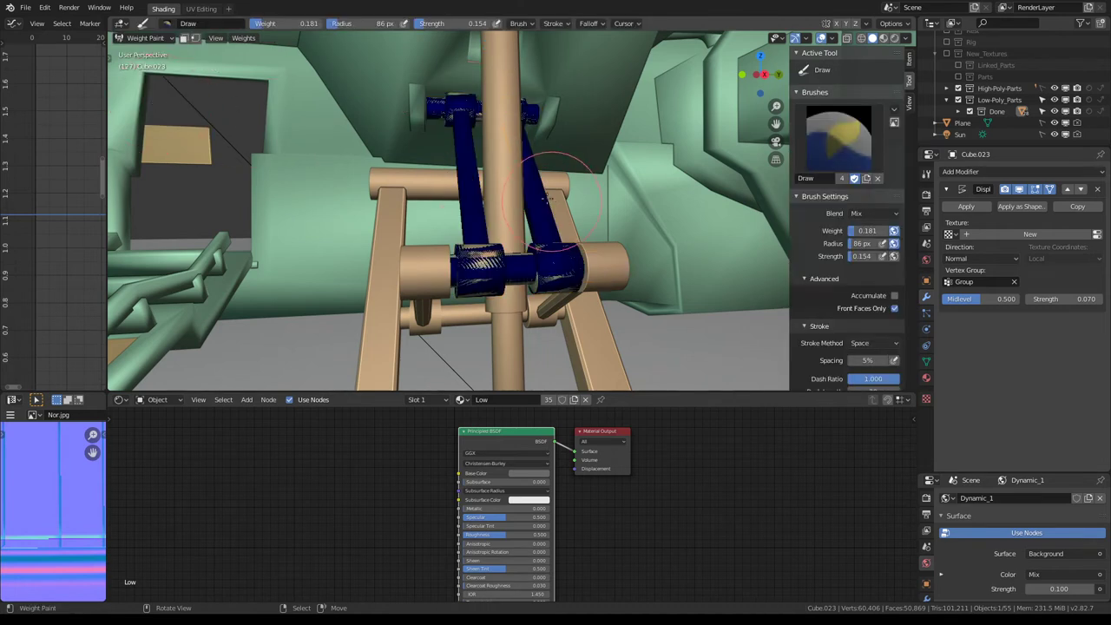
{"action": "left_click", "coordinate": [824, 196]}
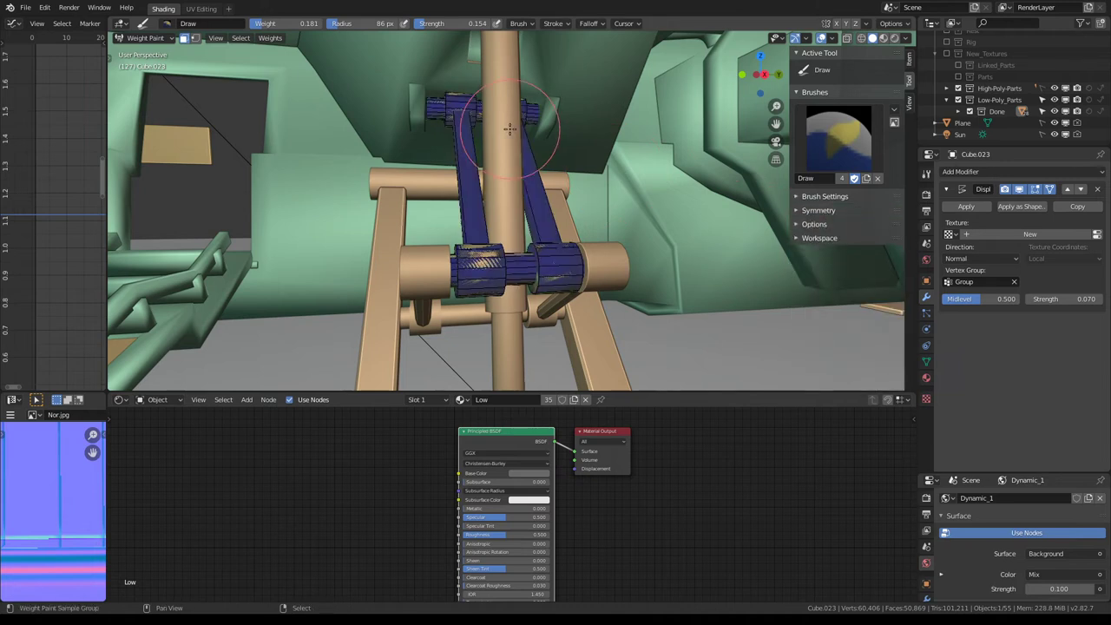
Paint the arm between joints with brush weight 0.106, then return to Object Mode
{"action": "left_click_drag", "start_coordinate": [510, 128], "coordinate": [500, 213]}
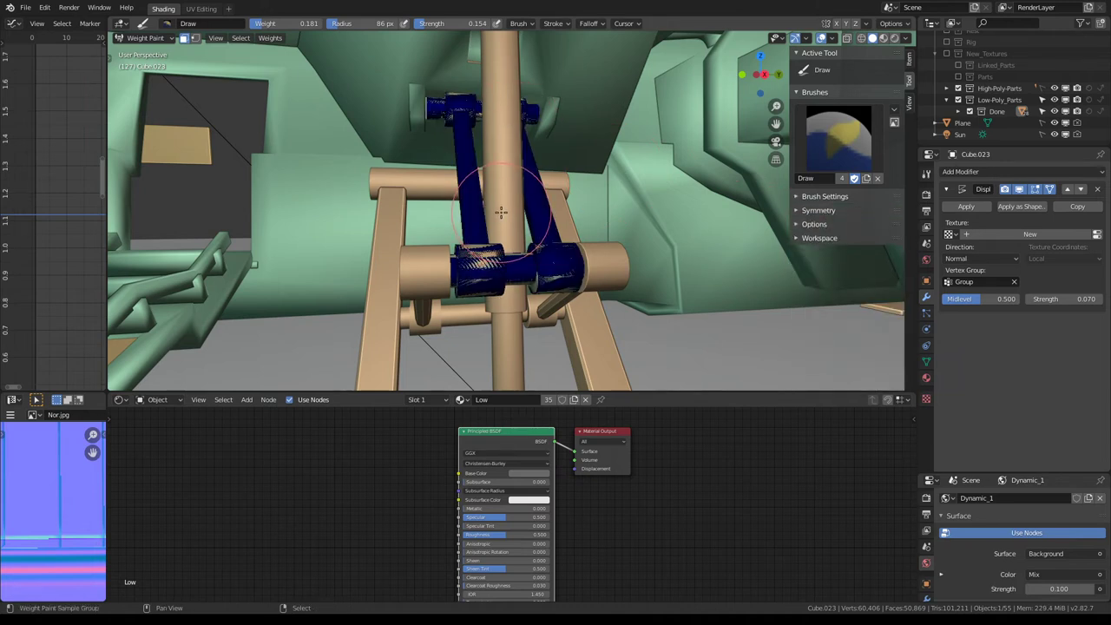
{"action": "left_click", "coordinate": [501, 212], "text": "ctrl"}
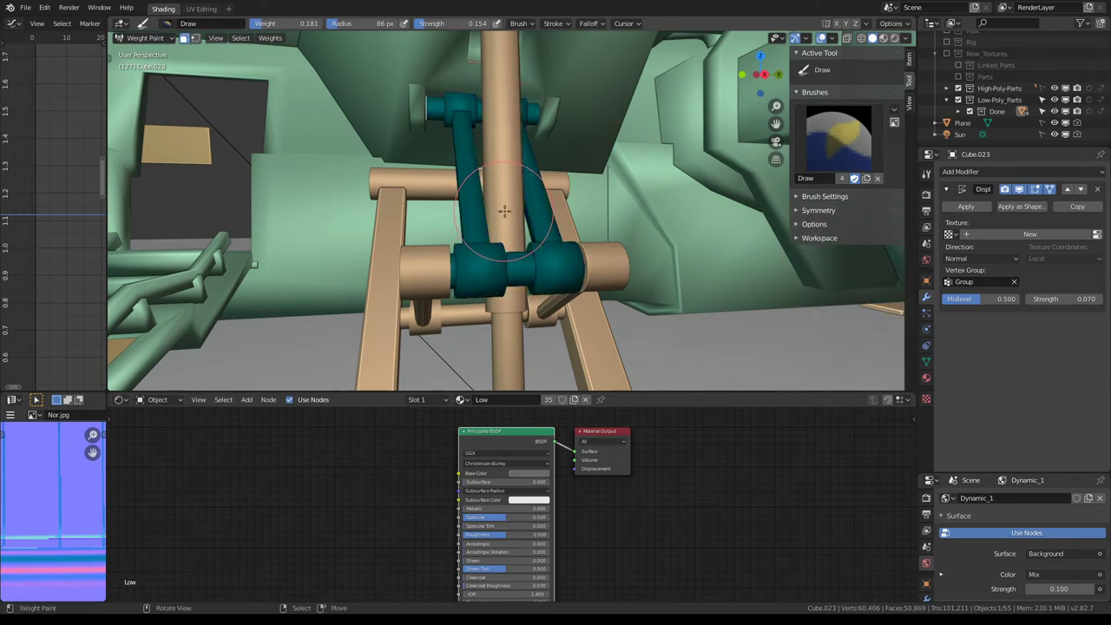
{"action": "left_click", "coordinate": [805, 196]}
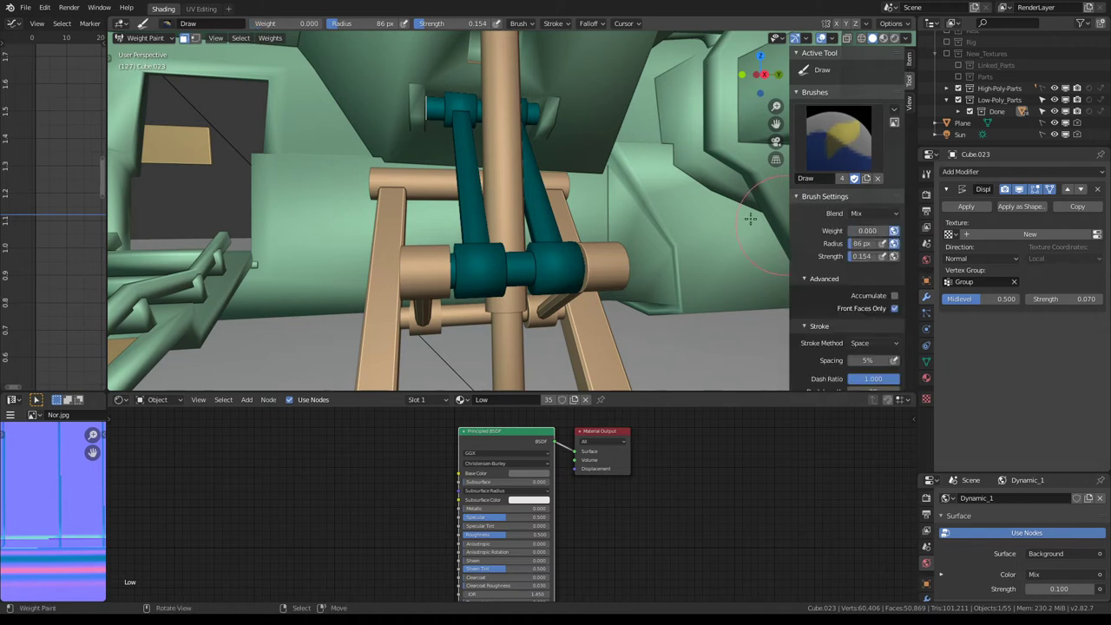
{"action": "key", "text": "ctrl+z"}
{"action": "left_click", "coordinate": [470, 258], "text": "ctrl"}
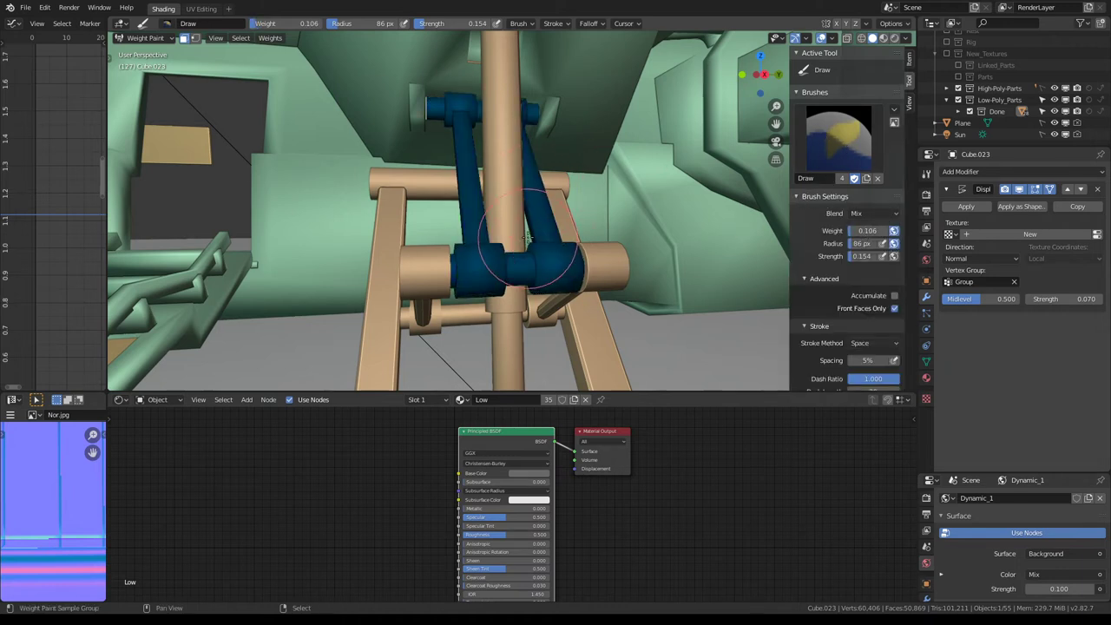
{"action": "middle_click_drag", "start_coordinate": [470, 259], "coordinate": [483, 151]}
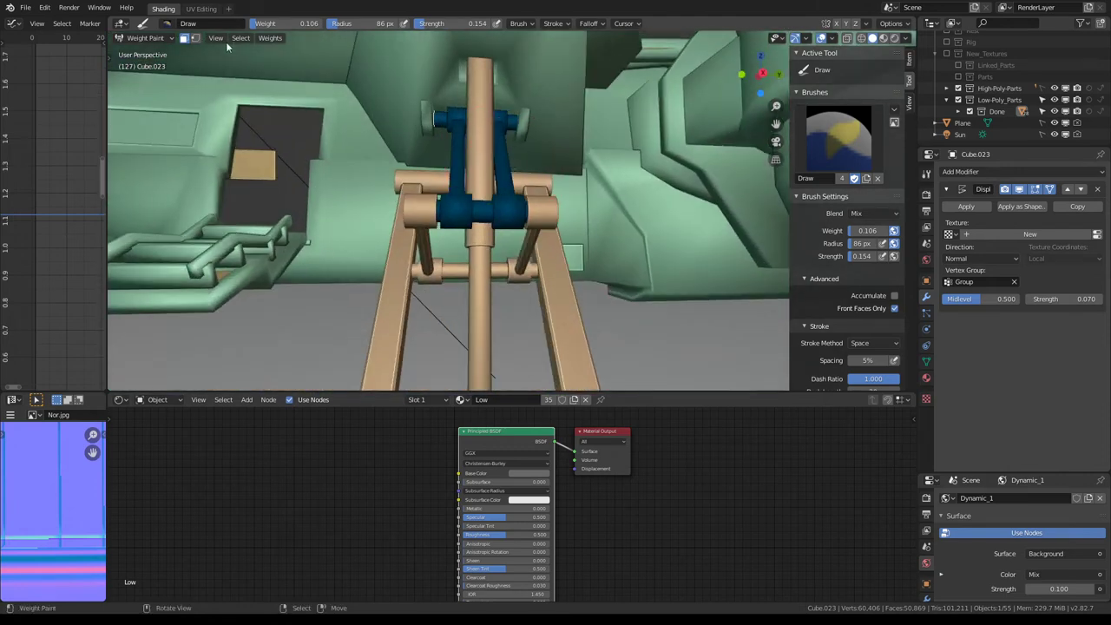
{"action": "left_click", "coordinate": [146, 38]}
{"action": "left_click", "coordinate": [161, 50]}
Select the landing ski Jet.070 and flood it with the current weight in Weight Paint
{"action": "scroll", "coordinate": [385, 107], "scroll_direction": "down", "scroll_amount": 5}
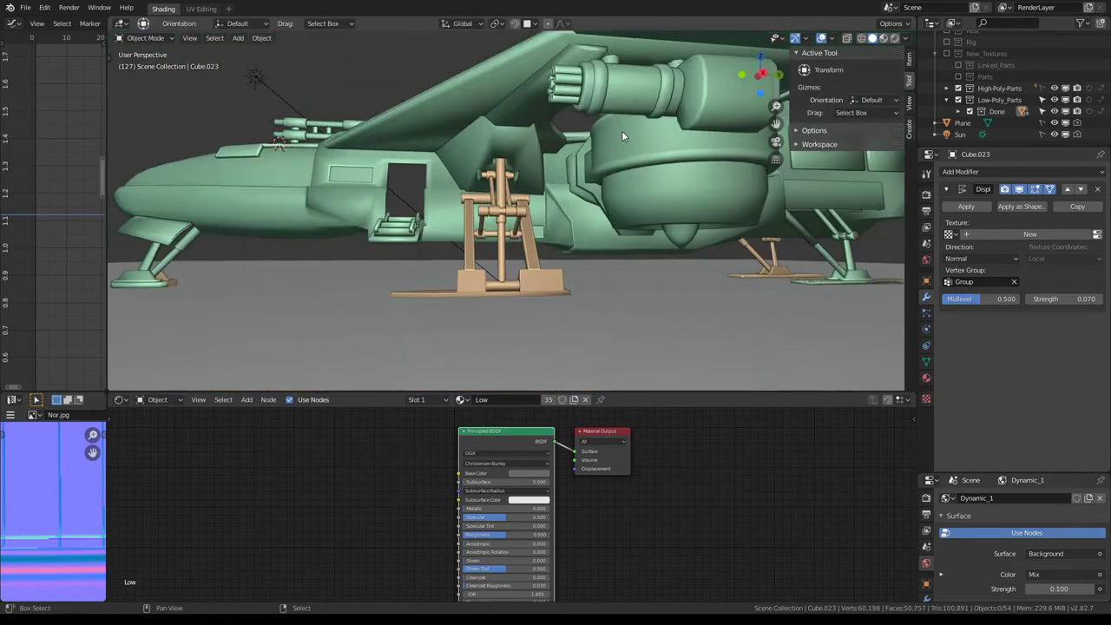
{"action": "scroll", "coordinate": [622, 130], "scroll_direction": "up", "scroll_amount": 3}
{"action": "mouse_move", "coordinate": [564, 168]}
{"action": "middle_mouse_down"}
{"action": "mouse_move", "coordinate": [432, 152]}
{"action": "mouse_move", "coordinate": [465, 186]}
{"action": "mouse_move", "coordinate": [441, 178]}
{"action": "middle_mouse_up"}
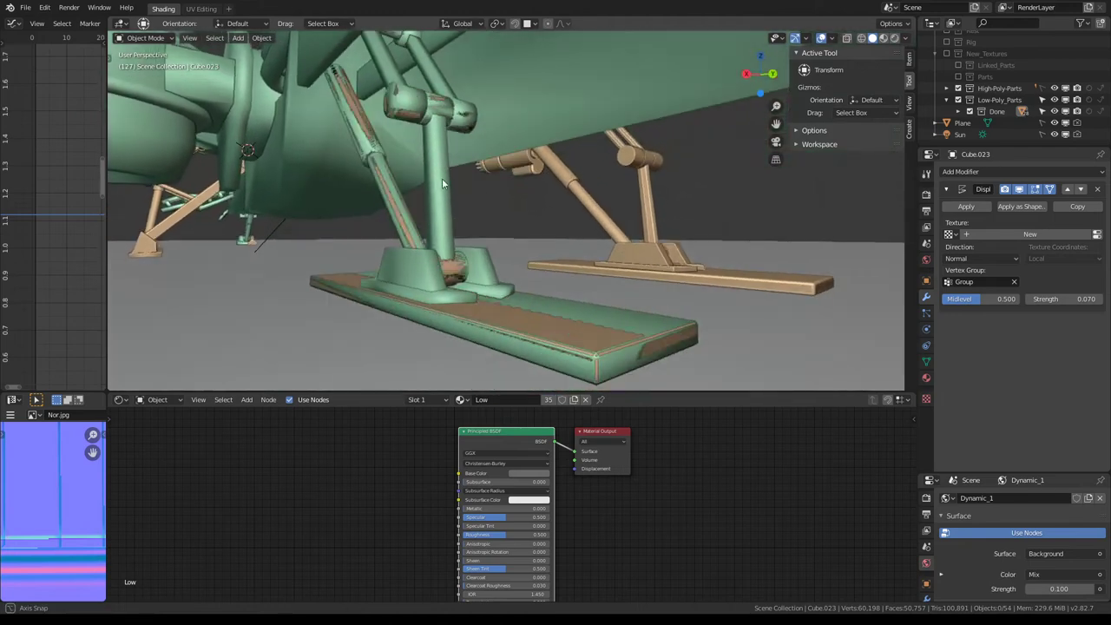
{"action": "left_click", "coordinate": [590, 384]}
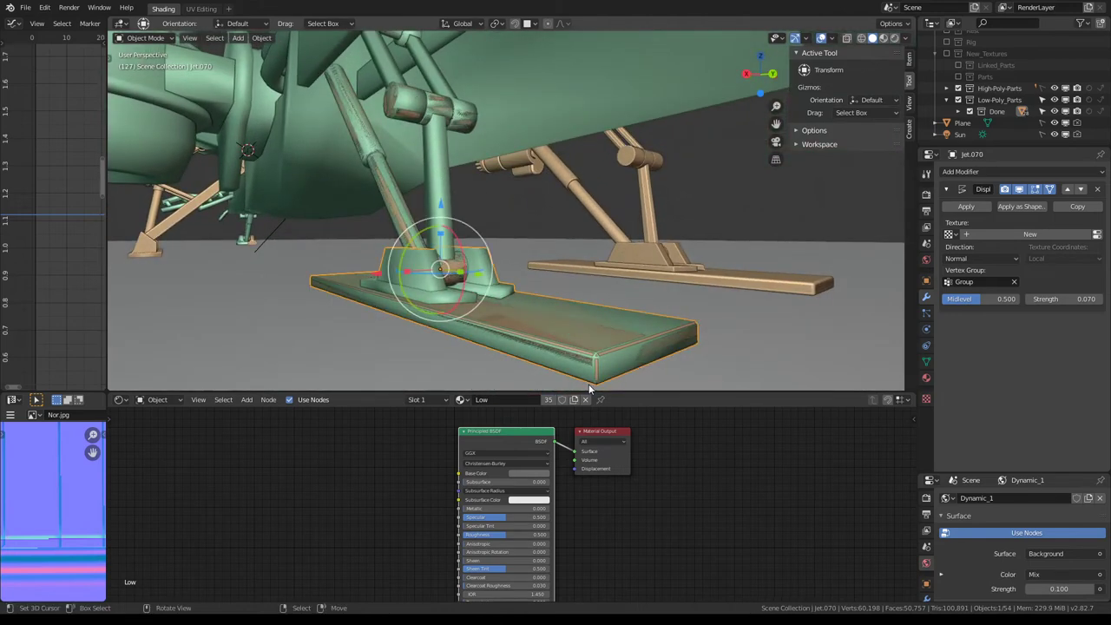
{"action": "left_click", "coordinate": [145, 38]}
{"action": "left_click", "coordinate": [147, 102]}
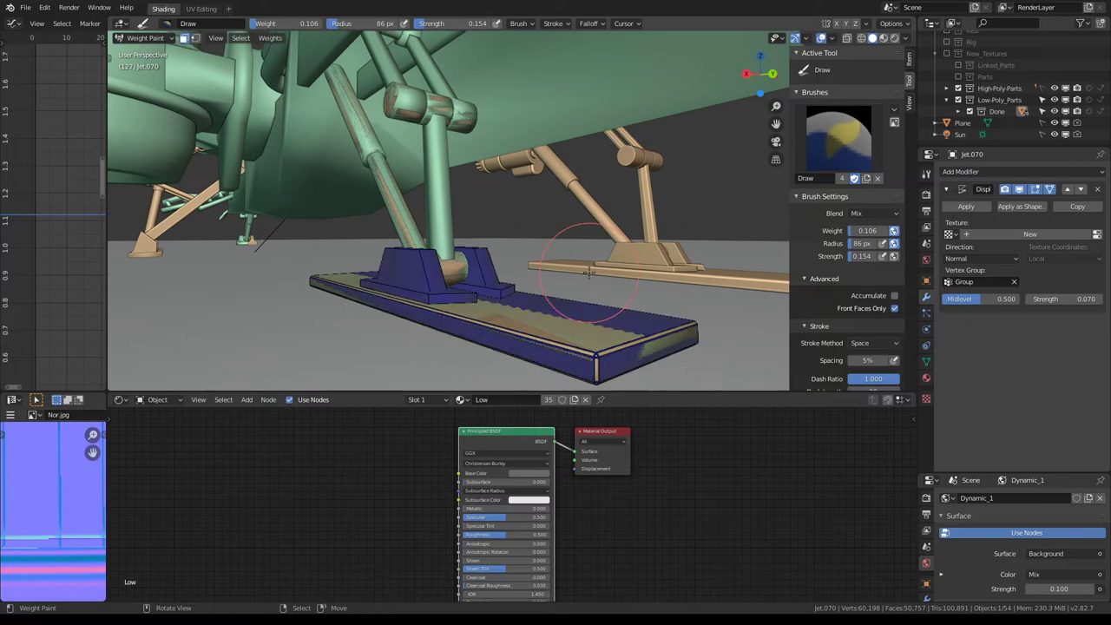
{"action": "key", "text": "shift"}
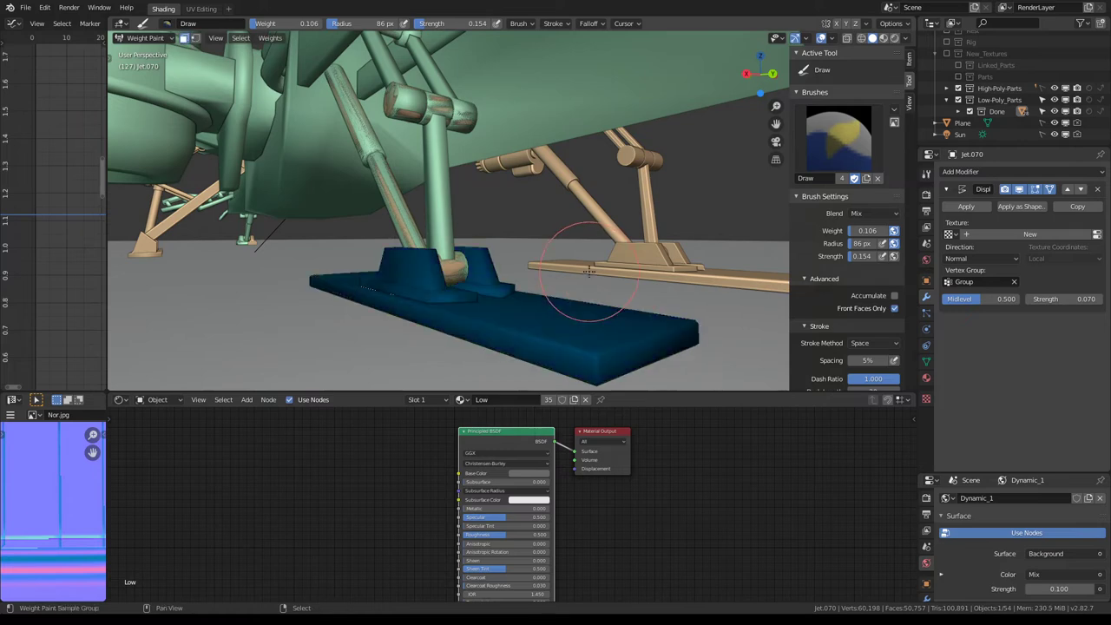
Review the ski's weights from a lower side view, then return to Object Mode
{"action": "middle_click_drag", "start_coordinate": [636, 238], "coordinate": [327, 183]}
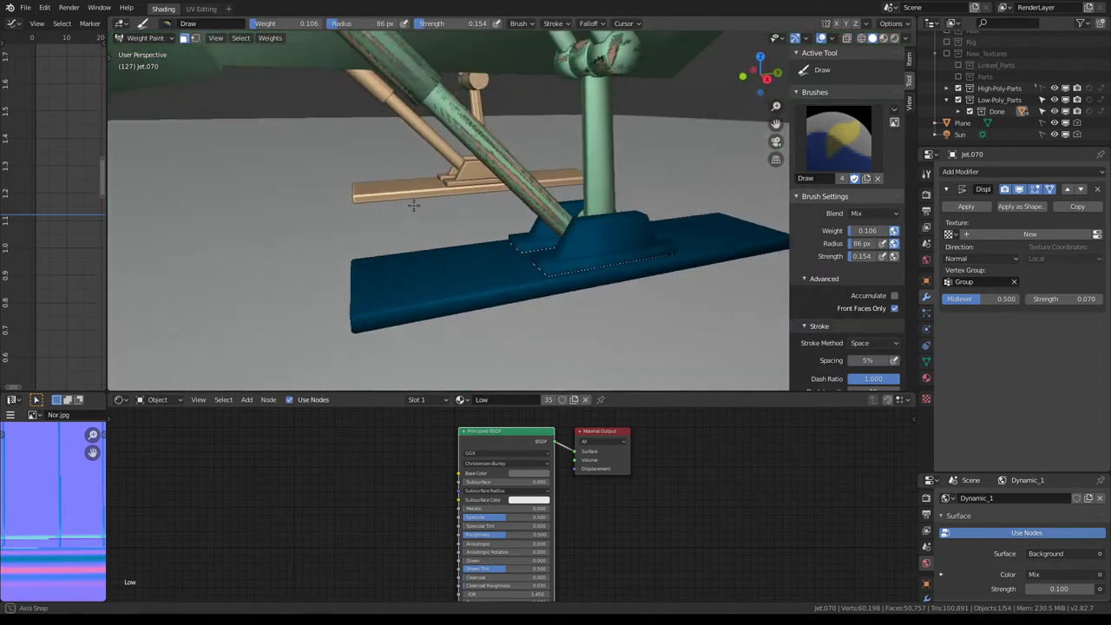
{"action": "scroll", "coordinate": [347, 173], "scroll_direction": "up", "scroll_amount": 3}
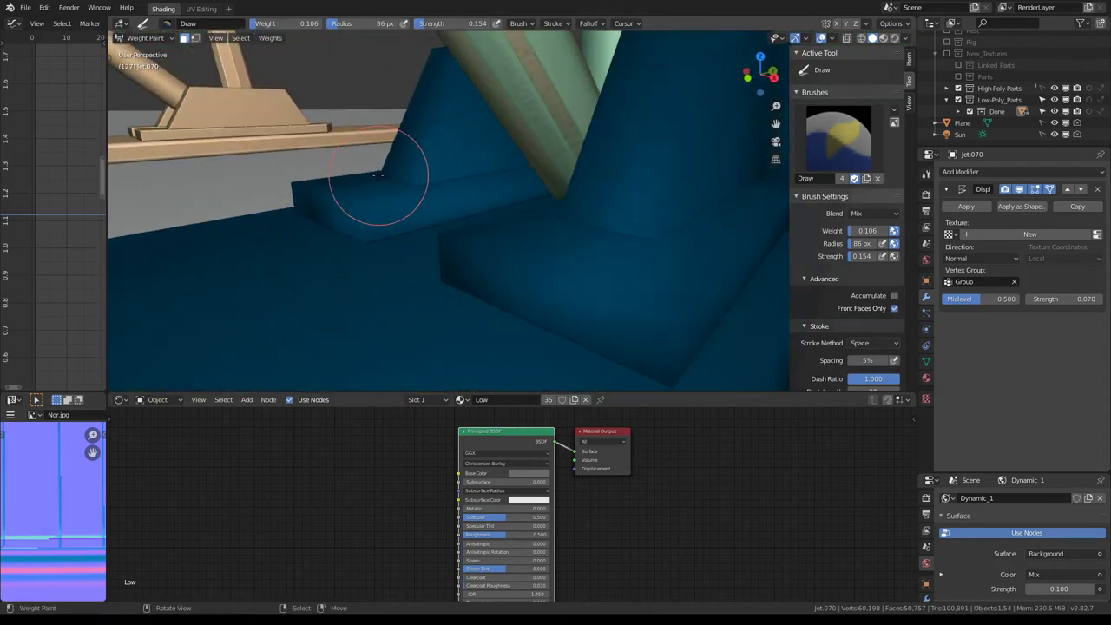
{"action": "scroll", "coordinate": [371, 186], "scroll_direction": "down", "scroll_amount": 3}
{"action": "mouse_move", "coordinate": [371, 185]}
{"action": "middle_mouse_down"}
{"action": "mouse_move", "coordinate": [251, 177]}
{"action": "mouse_move", "coordinate": [427, 226]}
{"action": "middle_mouse_up"}
{"action": "scroll", "coordinate": [252, 178], "scroll_direction": "down", "scroll_amount": 3}
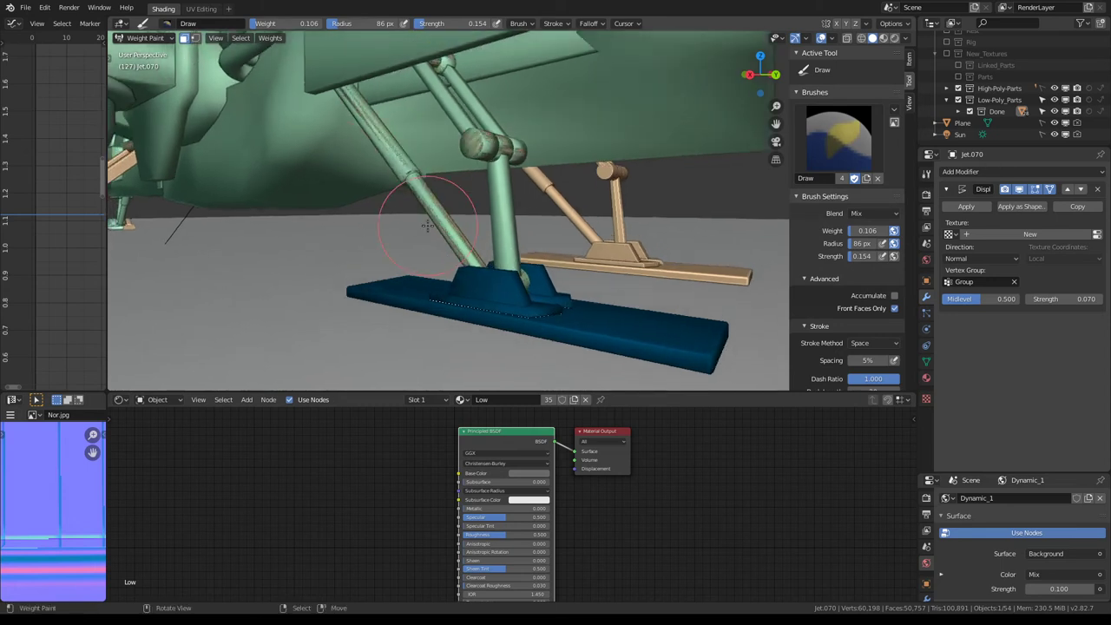
{"action": "left_click", "coordinate": [145, 38]}
{"action": "left_click", "coordinate": [152, 57]}
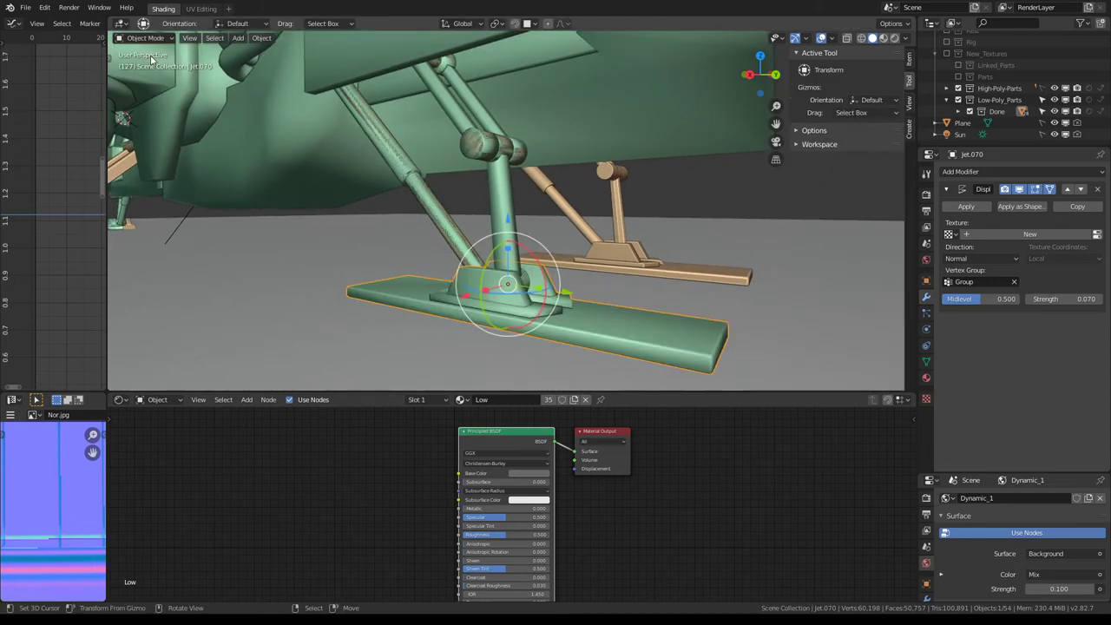
Weight-paint the diagonal strut Jet.068 with the face mask enabled, then return to Object Mode
{"action": "left_click", "coordinate": [522, 223]}
{"action": "middle_click_drag", "start_coordinate": [522, 223], "coordinate": [526, 243]}
{"action": "left_click", "coordinate": [526, 243]}
{"action": "left_click", "coordinate": [392, 216]}
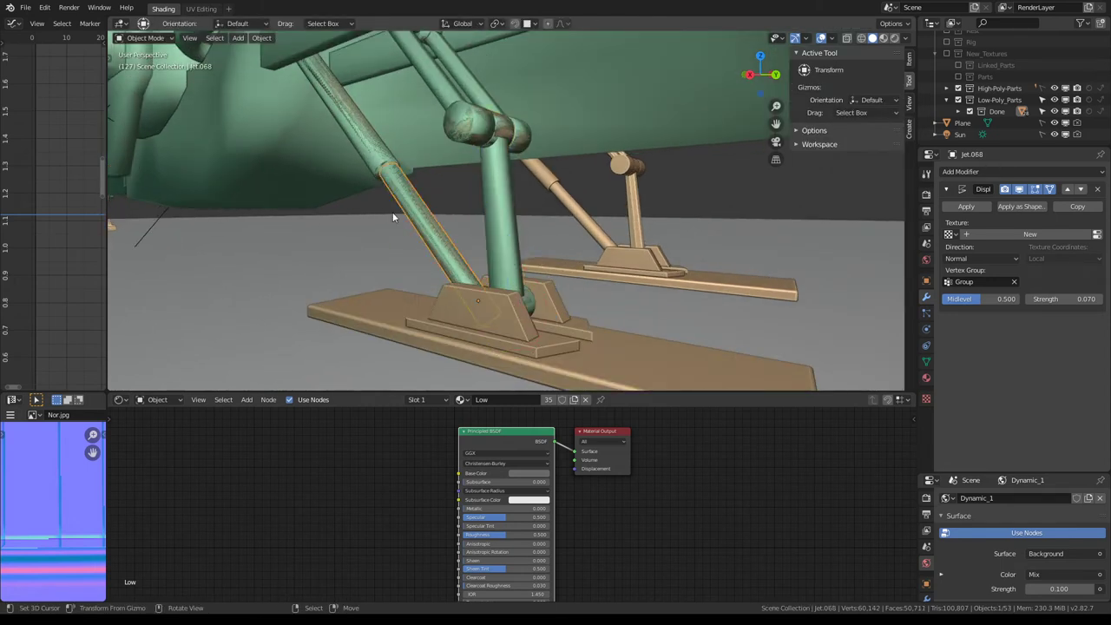
{"action": "left_click", "coordinate": [141, 38]}
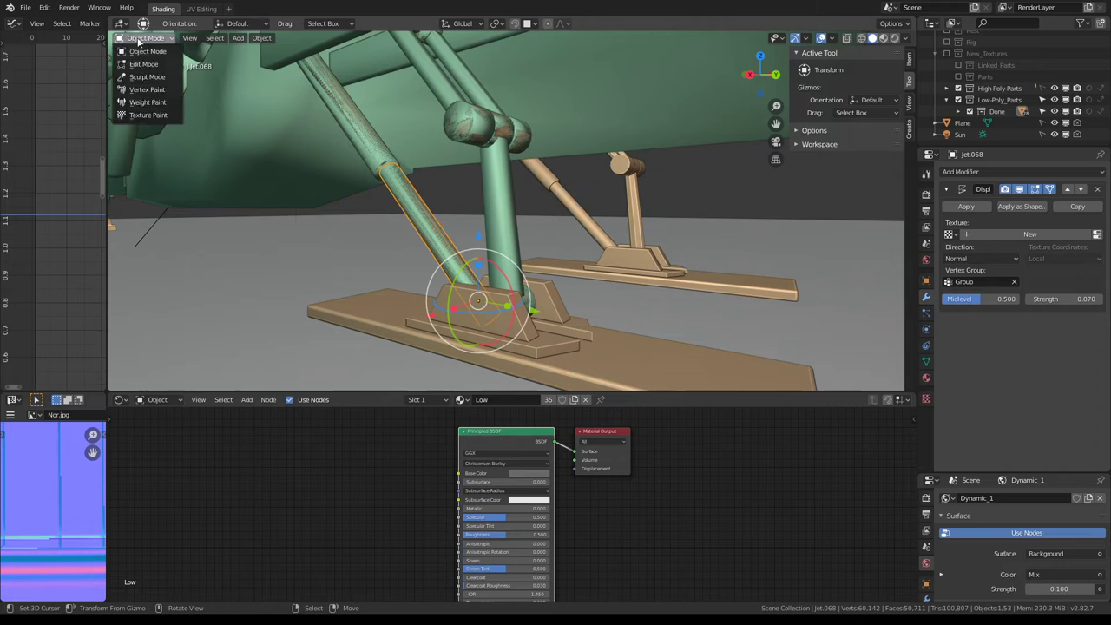
{"action": "left_click", "coordinate": [161, 102]}
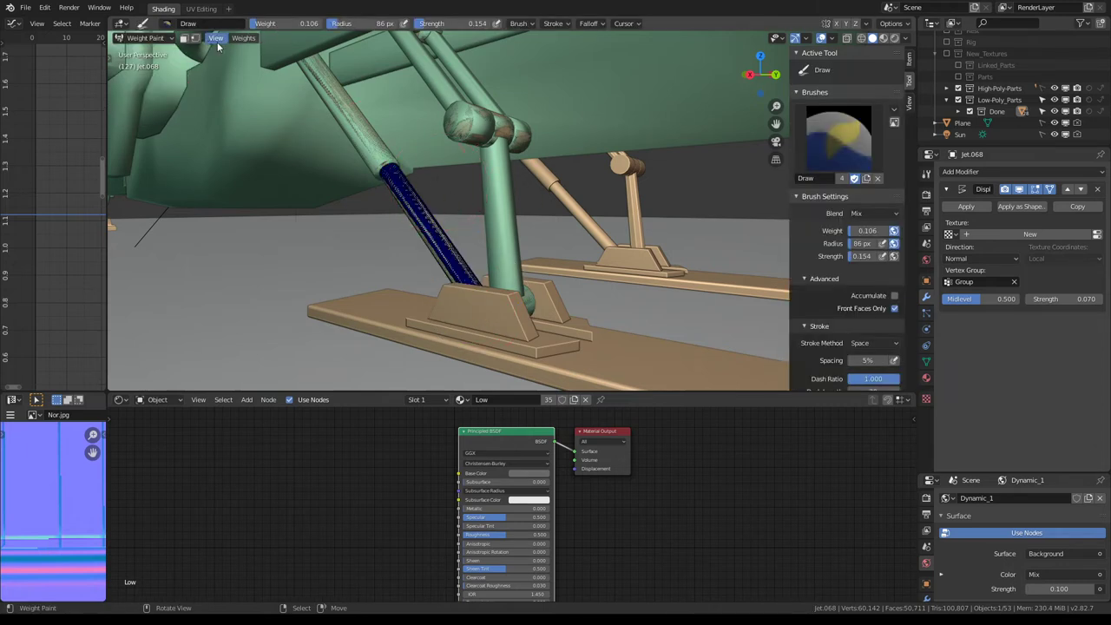
{"action": "left_click", "coordinate": [184, 38]}
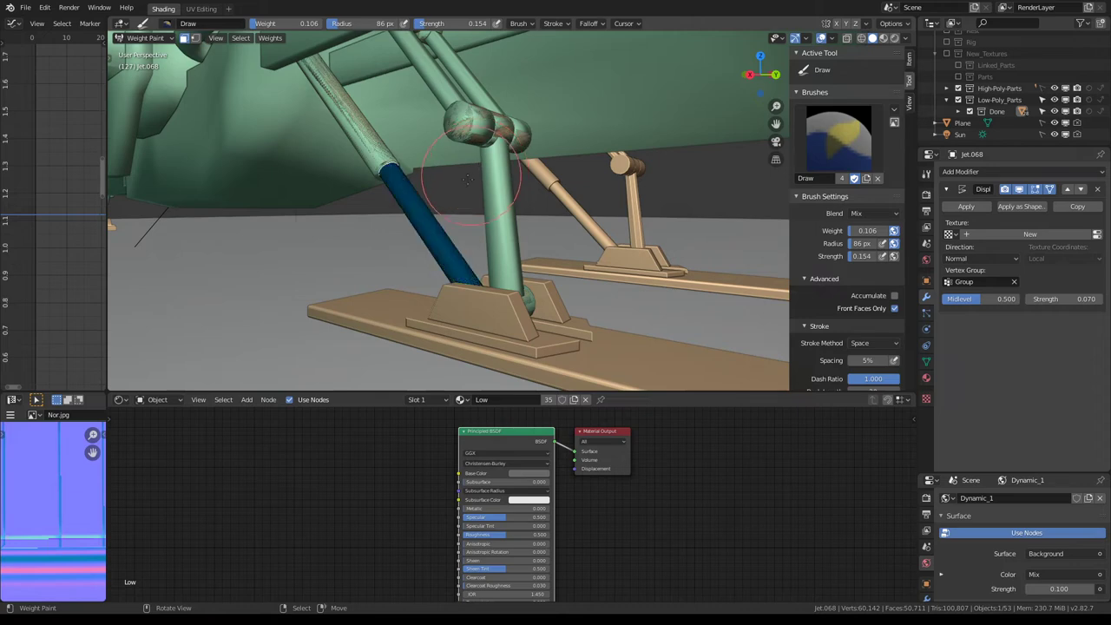
{"action": "mouse_move", "coordinate": [476, 168]}
{"action": "middle_mouse_down"}
{"action": "mouse_move", "coordinate": [457, 213]}
{"action": "mouse_move", "coordinate": [473, 217]}
{"action": "middle_mouse_up"}
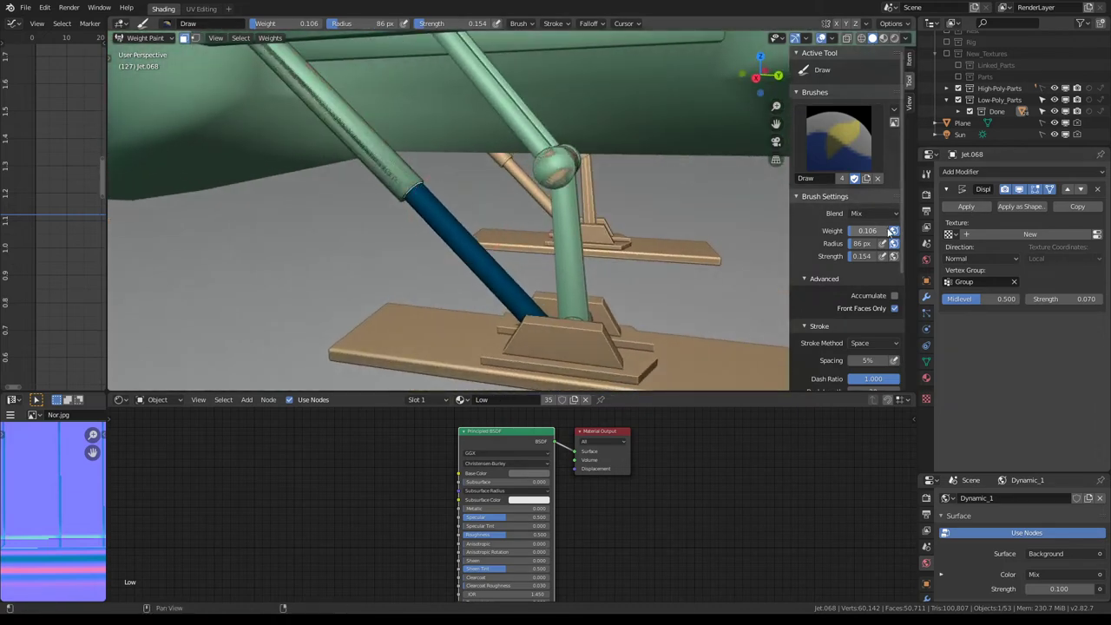
{"action": "left_click", "coordinate": [145, 37]}
{"action": "left_click", "coordinate": [143, 49]}
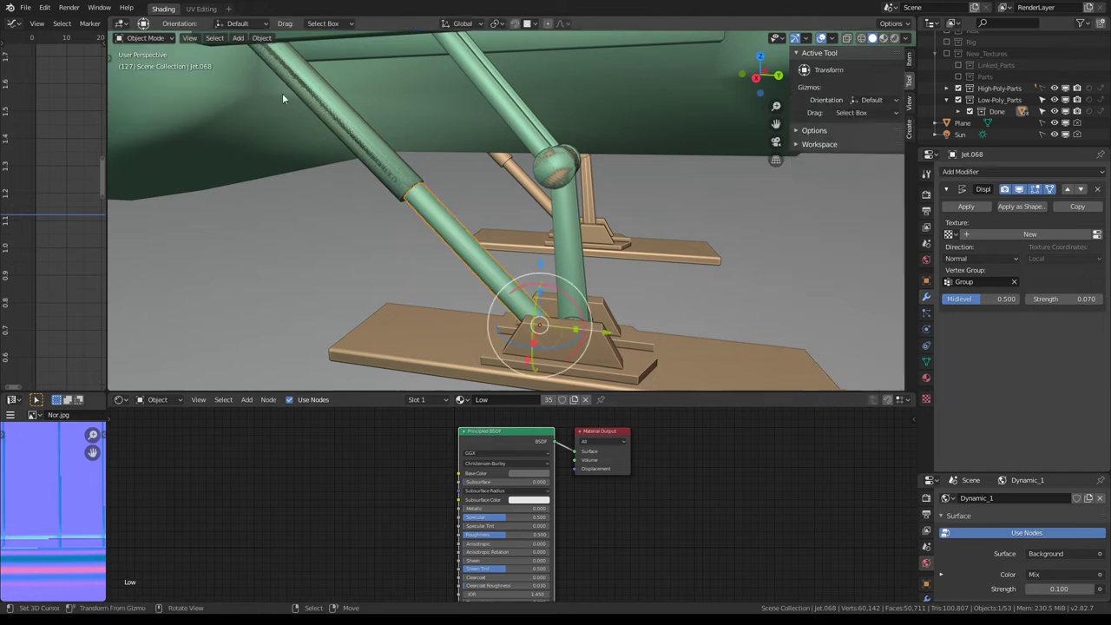
Weight-paint the upper diagonal strut Jet.069 at 0.106 with the face mask, back in Object Mode
{"action": "left_click", "coordinate": [366, 155]}
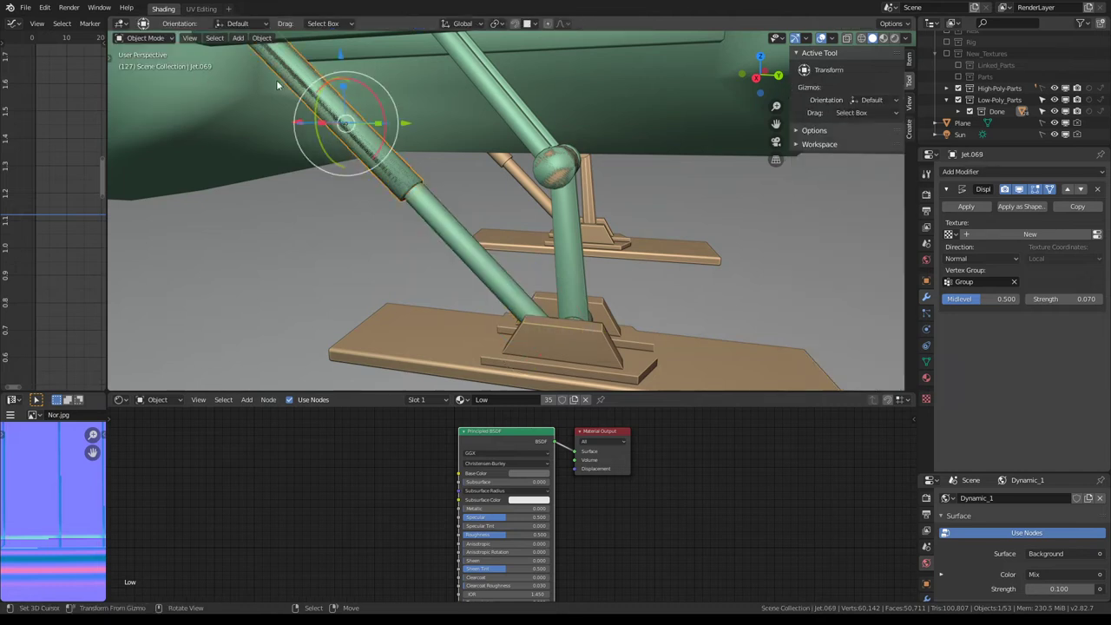
{"action": "key", "text": "g"}
{"action": "key", "text": "Escape"}
{"action": "left_click", "coordinate": [171, 39]}
{"action": "left_click", "coordinate": [161, 96]}
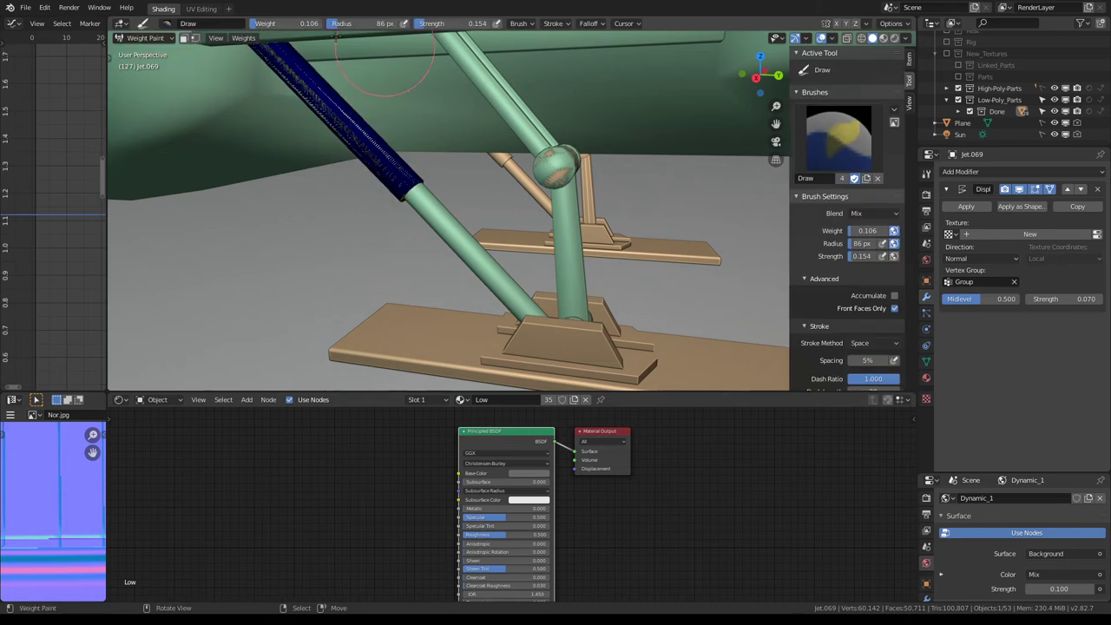
{"action": "left_click", "coordinate": [187, 38]}
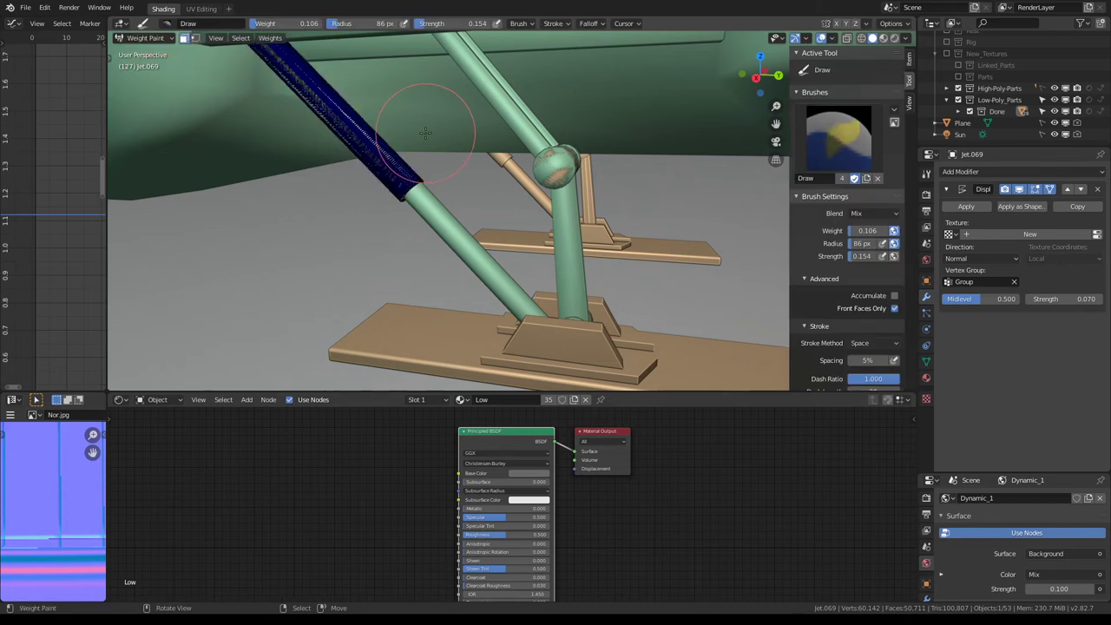
{"action": "mouse_move", "coordinate": [425, 133]}
{"action": "middle_mouse_down"}
{"action": "mouse_move", "coordinate": [426, 153]}
{"action": "mouse_move", "coordinate": [278, 75]}
{"action": "middle_mouse_up"}
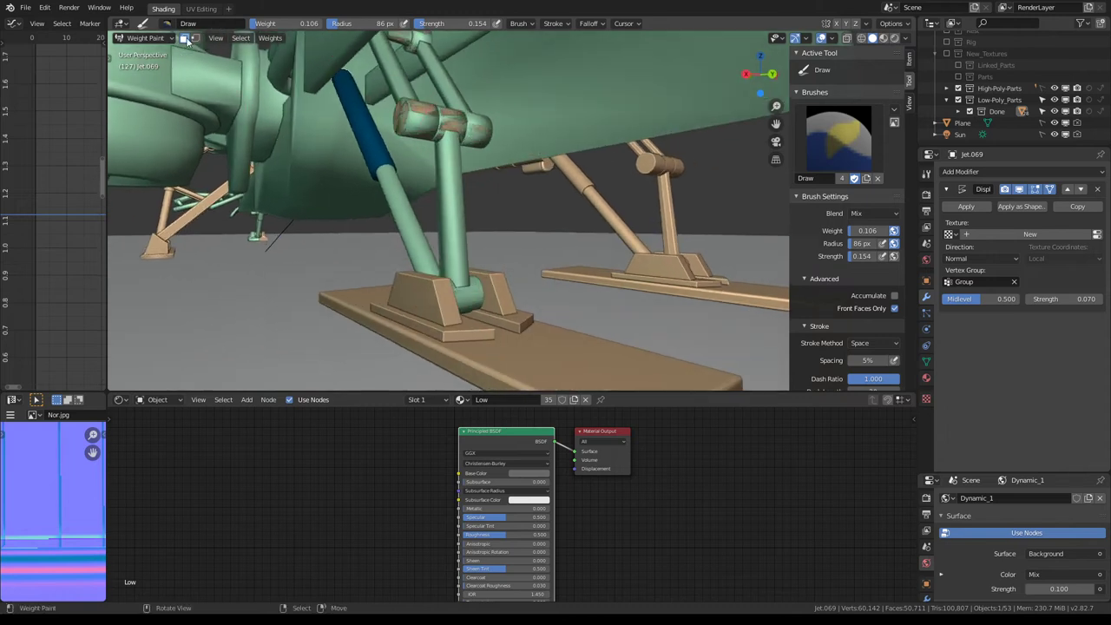
{"action": "left_click", "coordinate": [146, 39]}
{"action": "left_click", "coordinate": [143, 41]}
{"action": "left_click", "coordinate": [466, 290]}
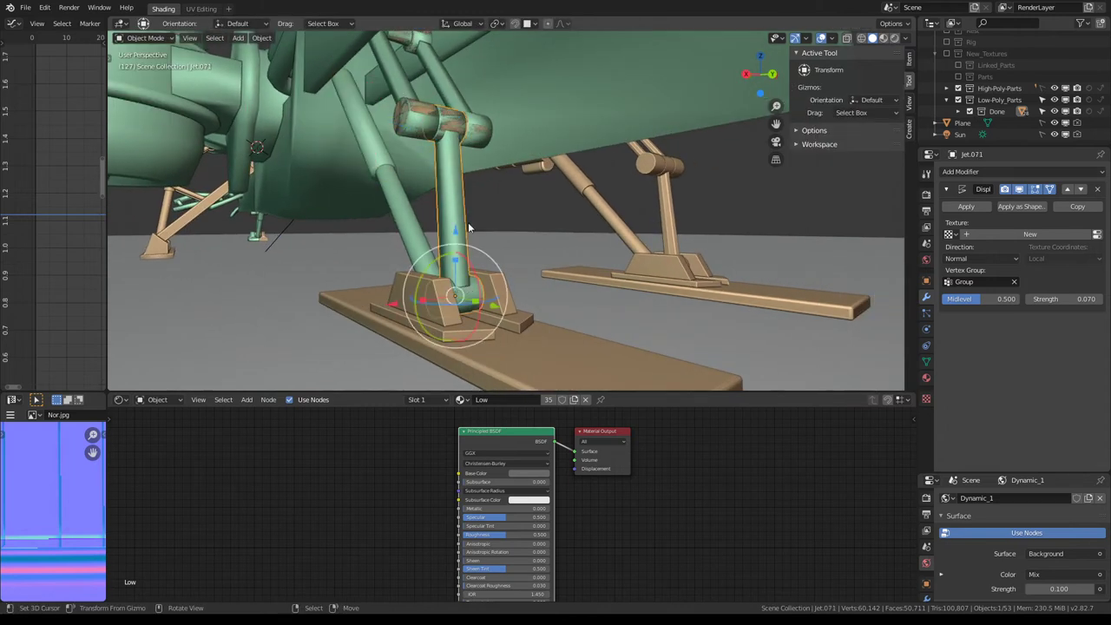
Weight-paint the vertical strut Jet.071 with the face mask enabled, then return to Object Mode
{"action": "left_click", "coordinate": [146, 38]}
{"action": "left_click", "coordinate": [167, 94]}
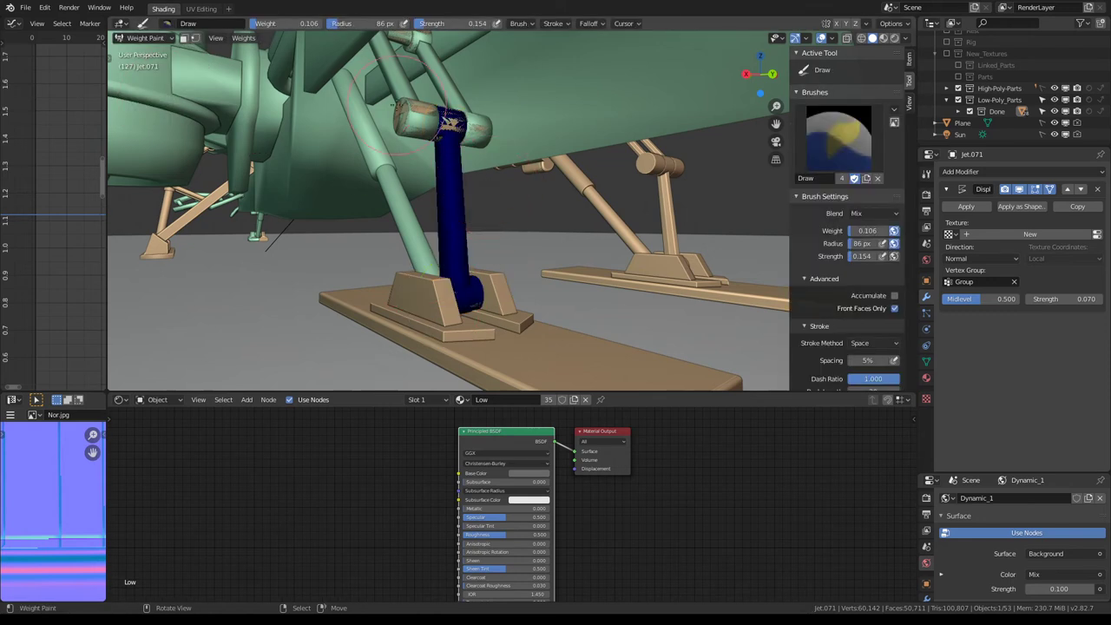
{"action": "left_click", "coordinate": [184, 38]}
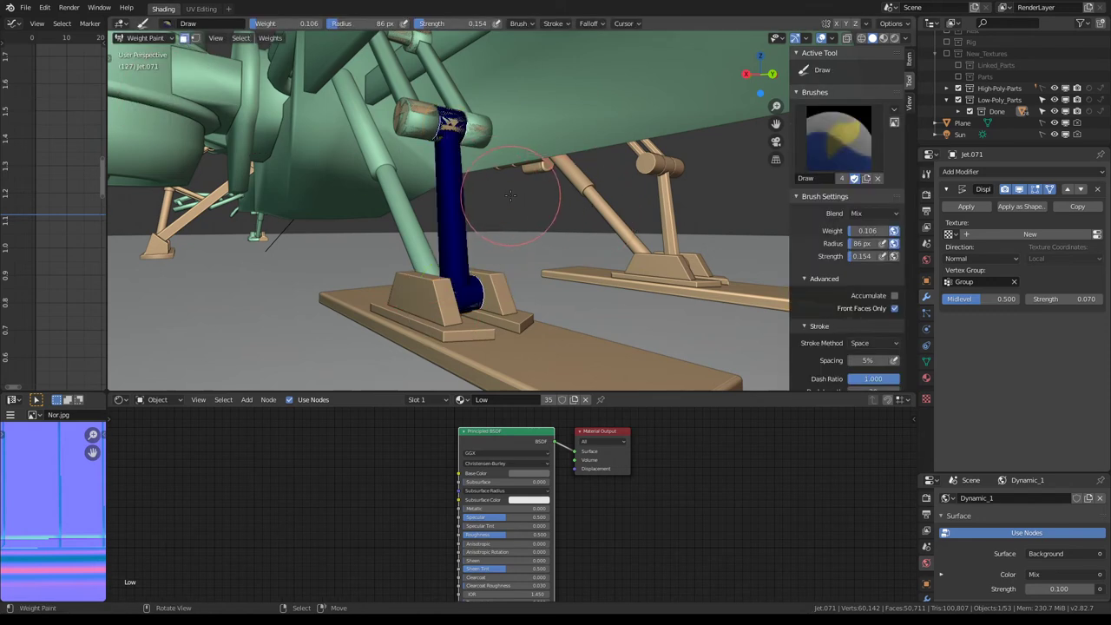
{"action": "mouse_move", "coordinate": [510, 193]}
{"action": "middle_mouse_down"}
{"action": "mouse_move", "coordinate": [461, 185]}
{"action": "mouse_move", "coordinate": [500, 189]}
{"action": "middle_mouse_up"}
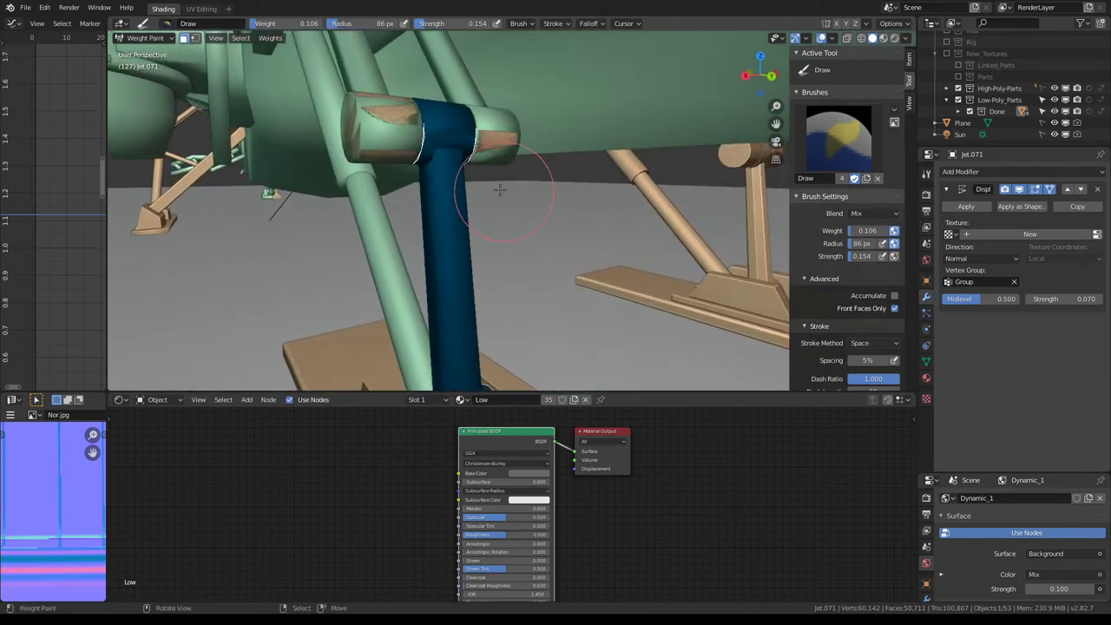
{"action": "left_click", "coordinate": [145, 38]}
{"action": "left_click", "coordinate": [149, 45]}
Select the upper linkage Jet.072 and paint it at 0.043, leaving its end caps unweighted
{"action": "middle_click_drag", "start_coordinate": [465, 182], "coordinate": [457, 181]}
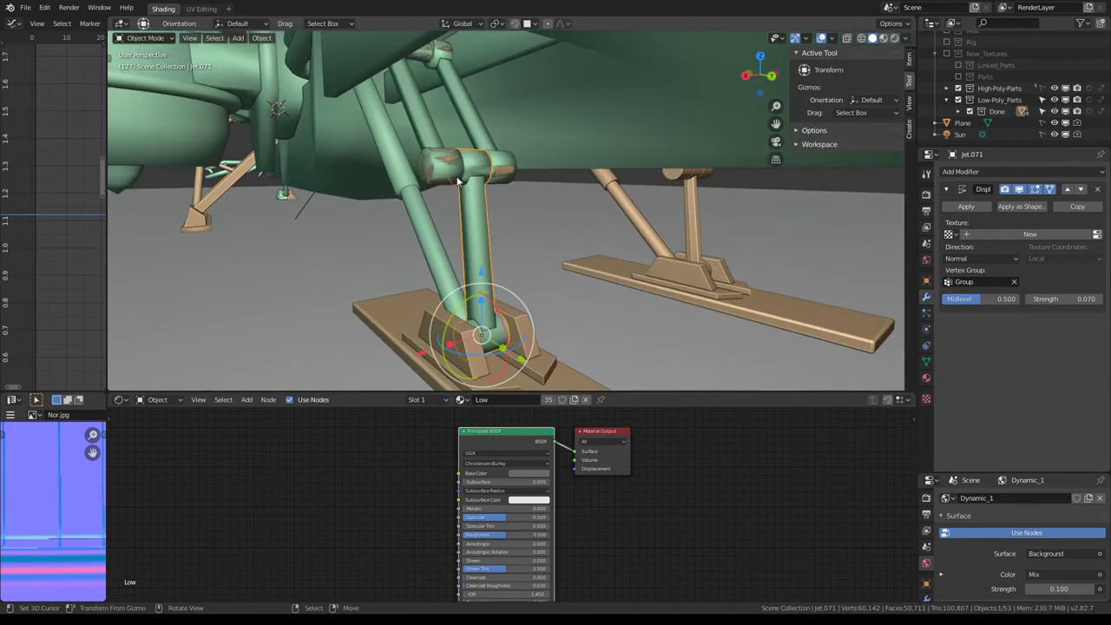
{"action": "left_click", "coordinate": [418, 121]}
{"action": "left_click", "coordinate": [145, 39]}
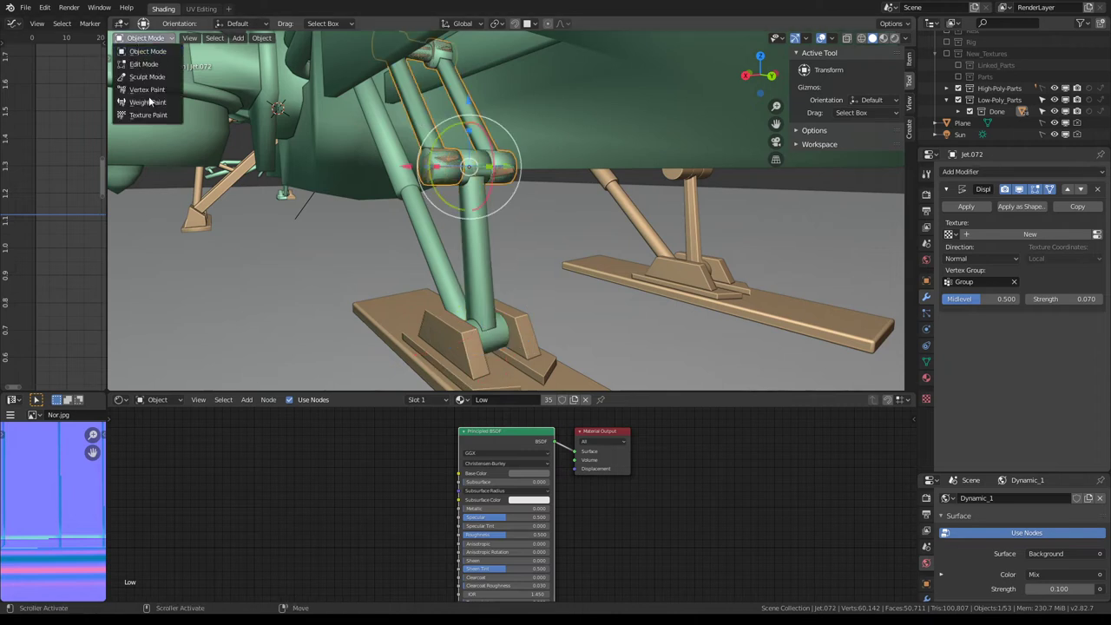
{"action": "left_click", "coordinate": [149, 102]}
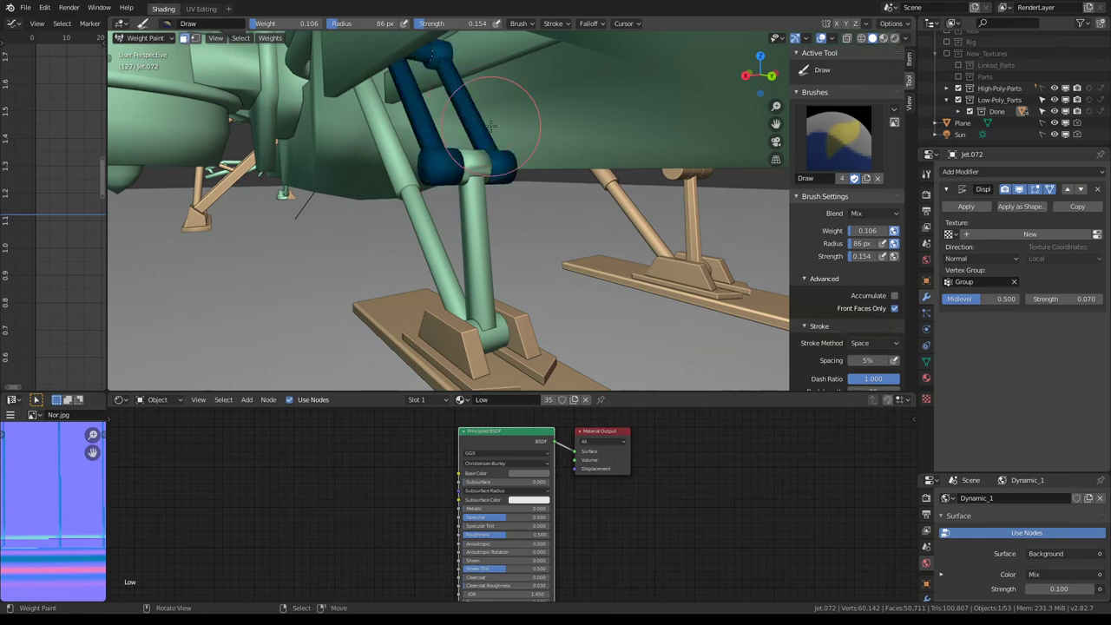
{"action": "mouse_move", "coordinate": [469, 116]}
{"action": "middle_mouse_down"}
{"action": "mouse_move", "coordinate": [455, 122]}
{"action": "mouse_move", "coordinate": [433, 198]}
{"action": "mouse_move", "coordinate": [422, 191]}
{"action": "mouse_move", "coordinate": [460, 175]}
{"action": "mouse_move", "coordinate": [433, 179]}
{"action": "mouse_move", "coordinate": [426, 198]}
{"action": "mouse_move", "coordinate": [475, 199]}
{"action": "mouse_move", "coordinate": [460, 164]}
{"action": "mouse_move", "coordinate": [479, 184]}
{"action": "middle_mouse_up"}
{"action": "scroll", "coordinate": [456, 121], "scroll_direction": "up", "scroll_amount": 3}
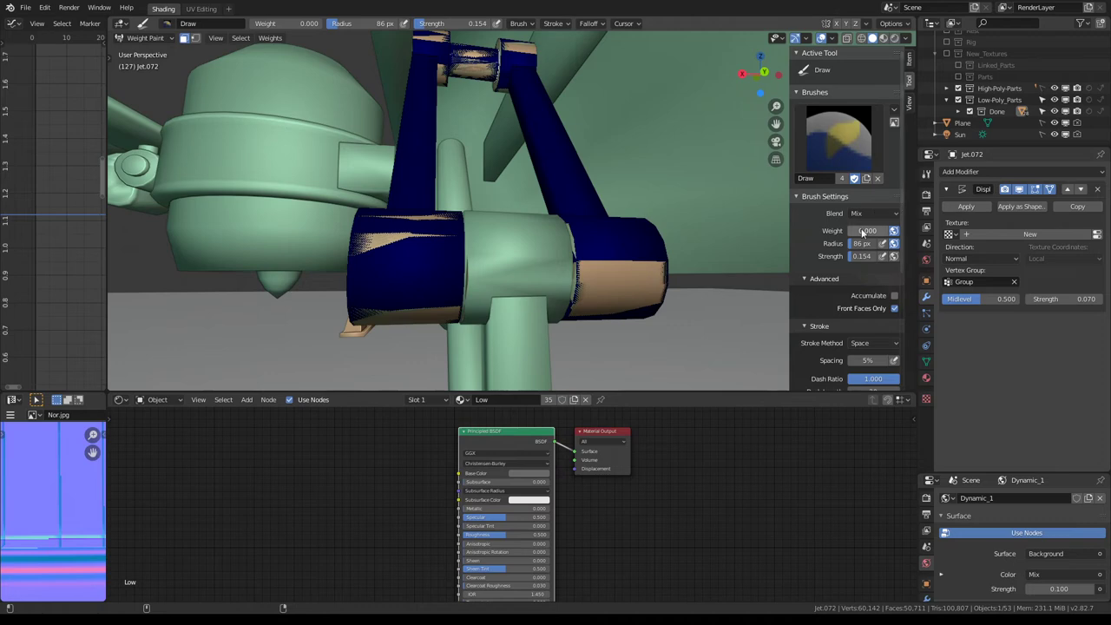
{"action": "mouse_move", "coordinate": [533, 198]}
{"action": "middle_mouse_down"}
{"action": "mouse_move", "coordinate": [512, 167]}
{"action": "mouse_move", "coordinate": [649, 213]}
{"action": "mouse_move", "coordinate": [394, 154]}
{"action": "middle_mouse_up"}
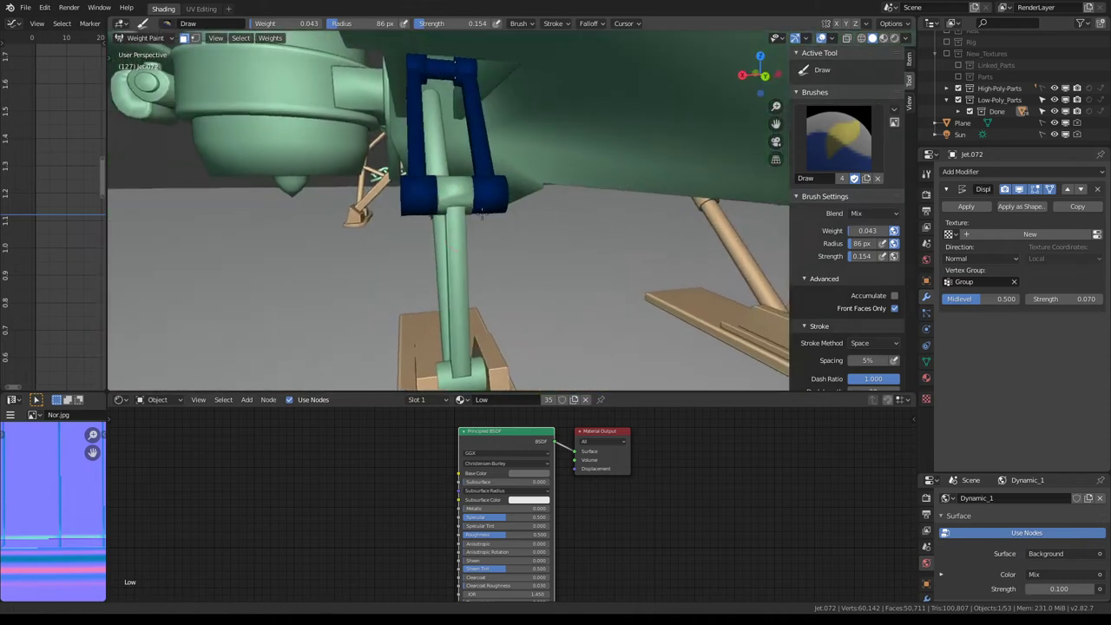
{"action": "left_click", "coordinate": [145, 38]}
Select the centre cylinder piece and paint its band with weight 0.000
{"action": "left_click", "coordinate": [143, 49]}
{"action": "left_click", "coordinate": [412, 186]}
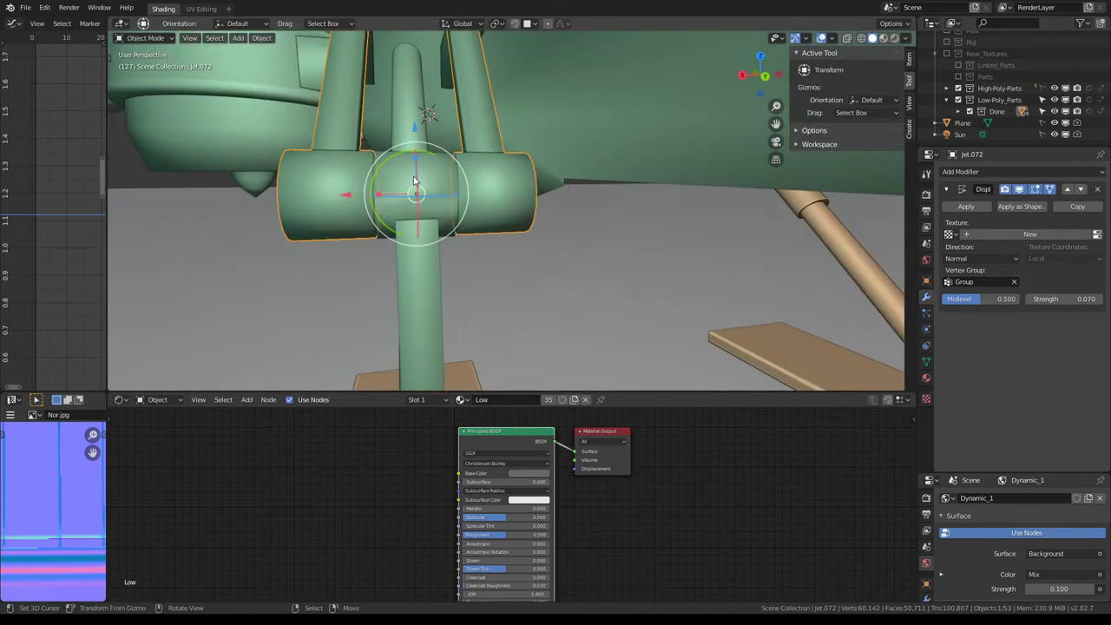
{"action": "left_click", "coordinate": [156, 109]}
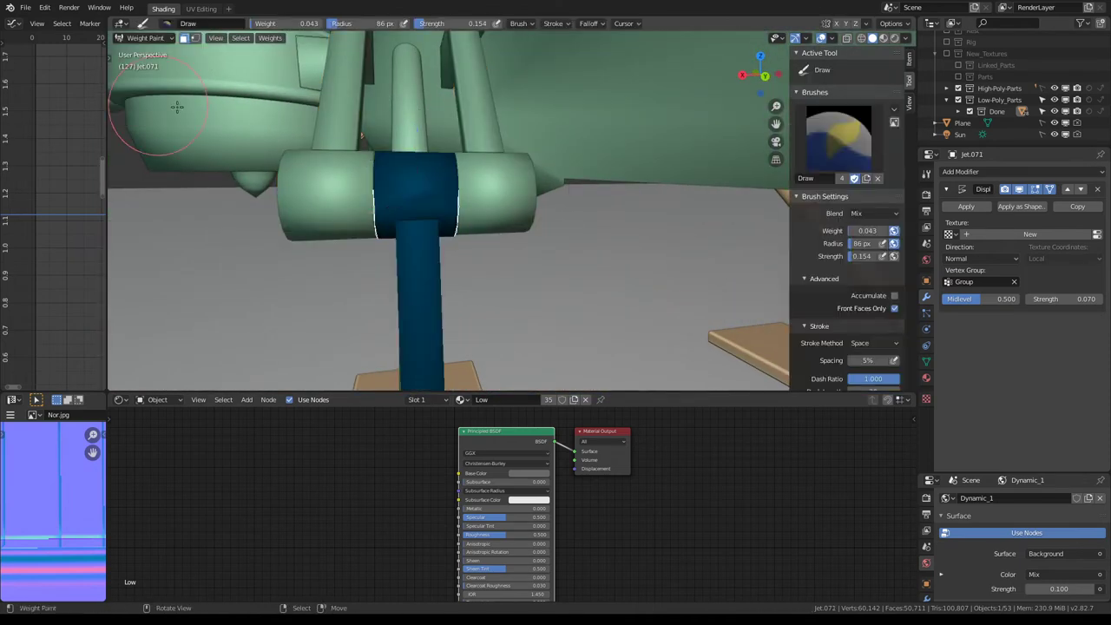
{"action": "left_click", "coordinate": [376, 174]}
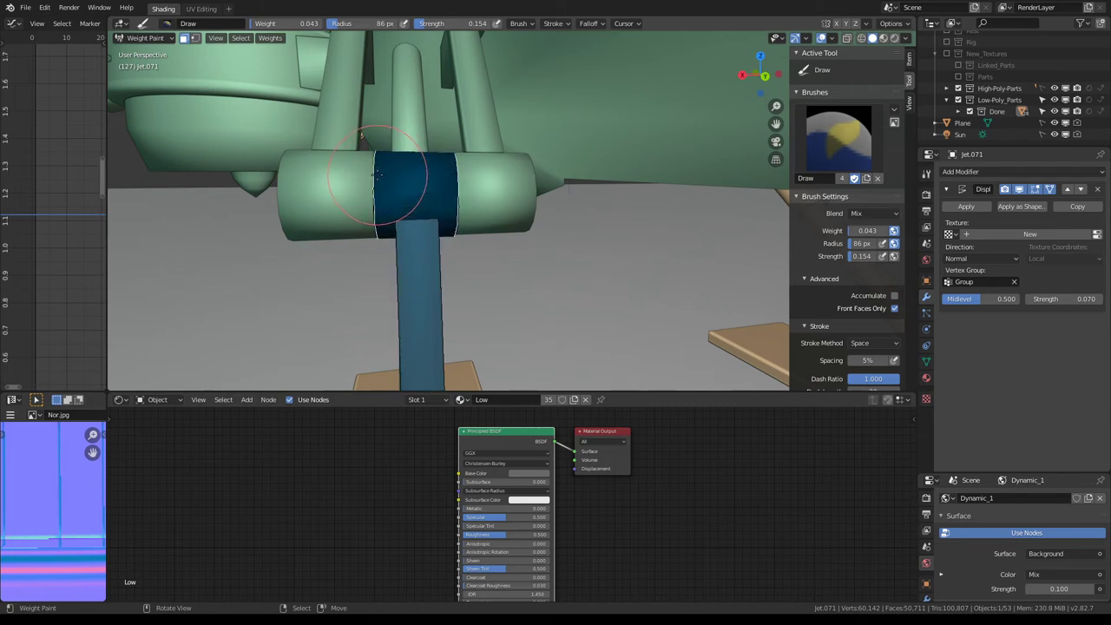
{"action": "key", "text": "BackSpace"}
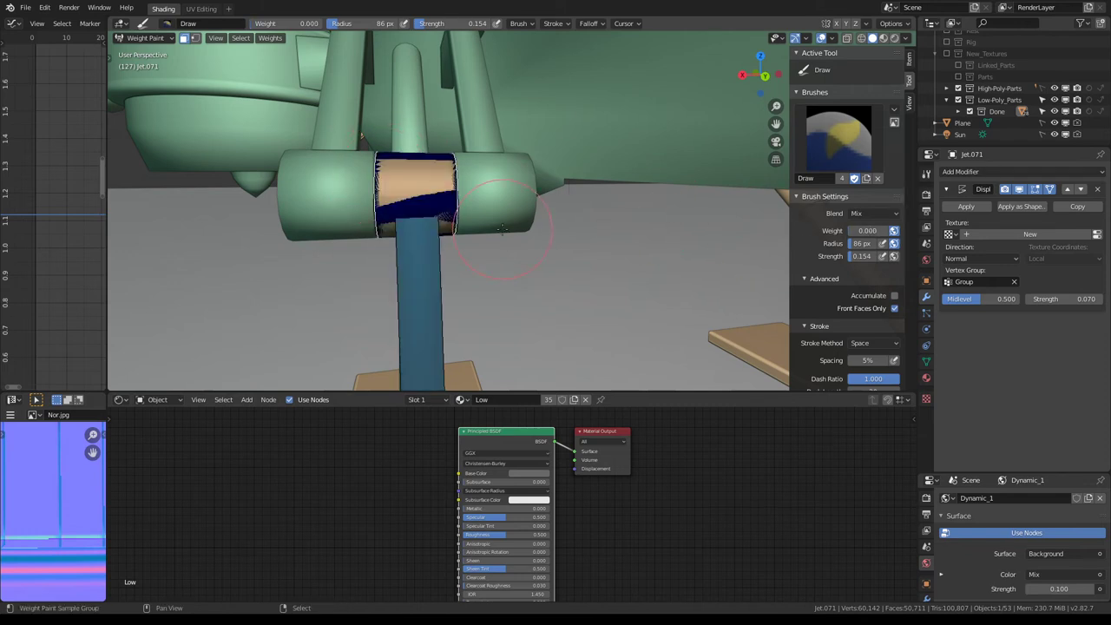
{"action": "middle_click_drag", "start_coordinate": [417, 200], "coordinate": [519, 219]}
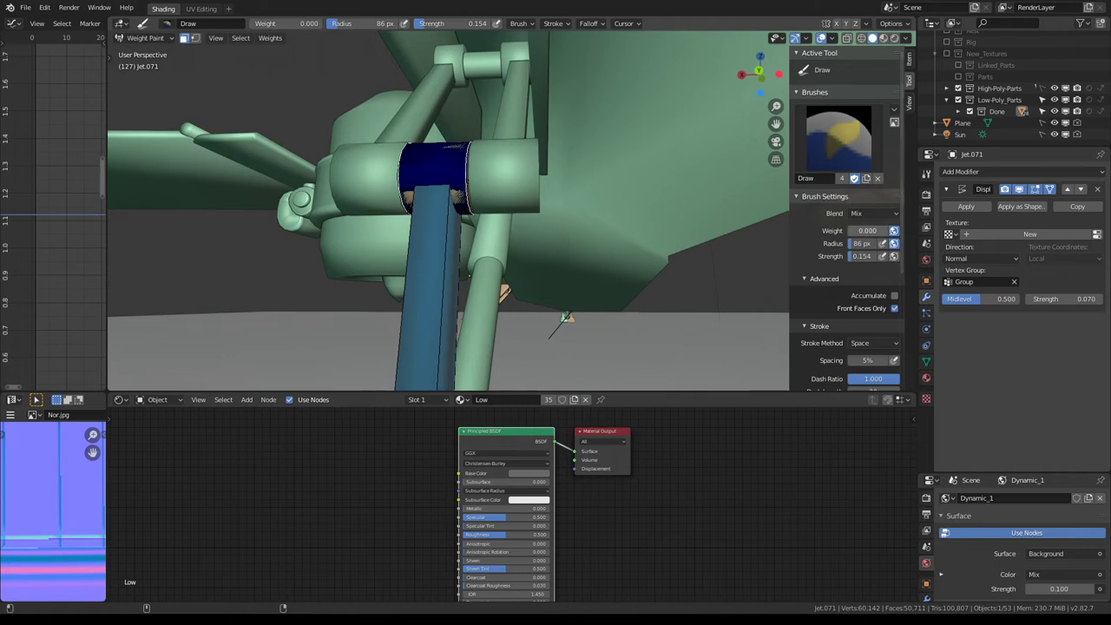
{"action": "scroll", "coordinate": [434, 217], "scroll_direction": "down", "scroll_amount": 5}
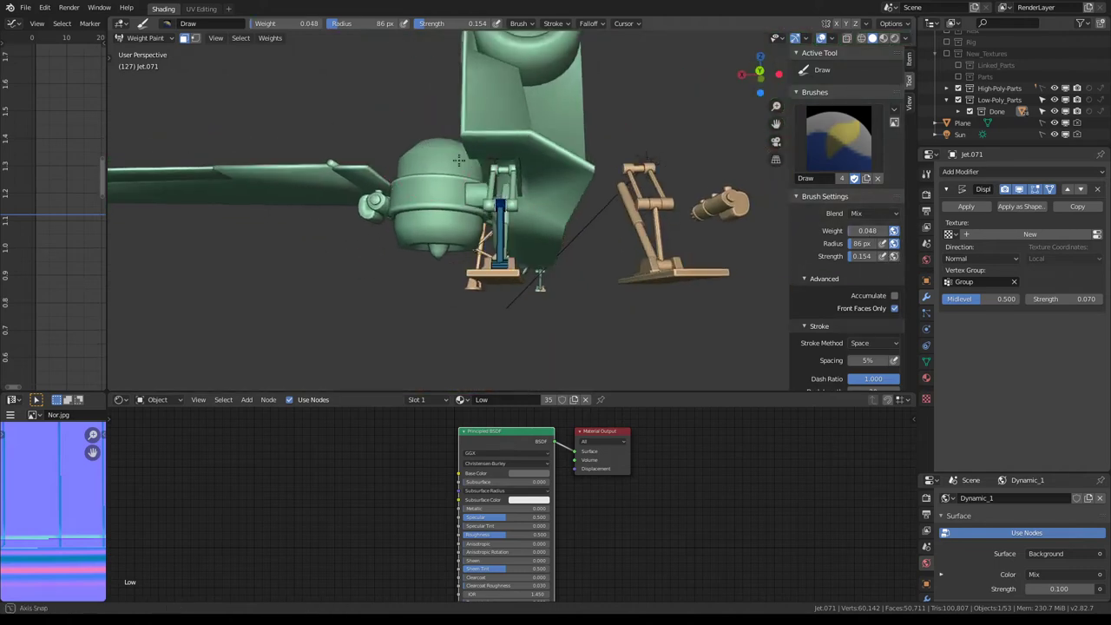
{"action": "middle_click_drag", "start_coordinate": [434, 217], "coordinate": [213, 32]}
Return to Object Mode and zoom in on the hull beside the landing leg
{"action": "left_click", "coordinate": [145, 37]}
{"action": "left_click", "coordinate": [143, 45]}
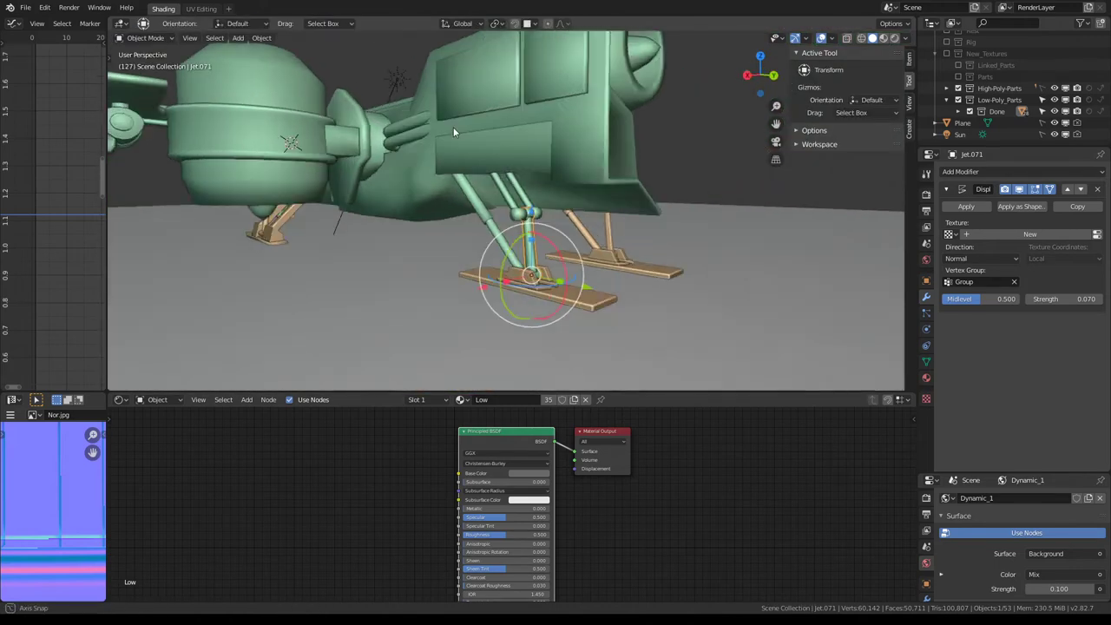
{"action": "scroll", "coordinate": [453, 126], "scroll_direction": "up", "scroll_amount": 3}
{"action": "mouse_move", "coordinate": [424, 165]}
{"action": "middle_mouse_down"}
{"action": "mouse_move", "coordinate": [498, 196]}
{"action": "mouse_move", "coordinate": [456, 148]}
{"action": "mouse_move", "coordinate": [499, 179]}
{"action": "mouse_move", "coordinate": [566, 172]}
{"action": "mouse_move", "coordinate": [566, 199]}
{"action": "mouse_move", "coordinate": [651, 202]}
{"action": "mouse_move", "coordinate": [381, 228]}
{"action": "mouse_move", "coordinate": [399, 173]}
{"action": "mouse_move", "coordinate": [518, 182]}
{"action": "mouse_move", "coordinate": [508, 168]}
{"action": "mouse_move", "coordinate": [483, 203]}
{"action": "mouse_move", "coordinate": [504, 177]}
{"action": "middle_mouse_up"}
{"action": "scroll", "coordinate": [498, 196], "scroll_direction": "down", "scroll_amount": 3}
{"action": "scroll", "coordinate": [472, 162], "scroll_direction": "up", "scroll_amount": 5}
{"action": "scroll", "coordinate": [503, 163], "scroll_direction": "down", "scroll_amount": 4}
{"action": "scroll", "coordinate": [568, 200], "scroll_direction": "up", "scroll_amount": 5}
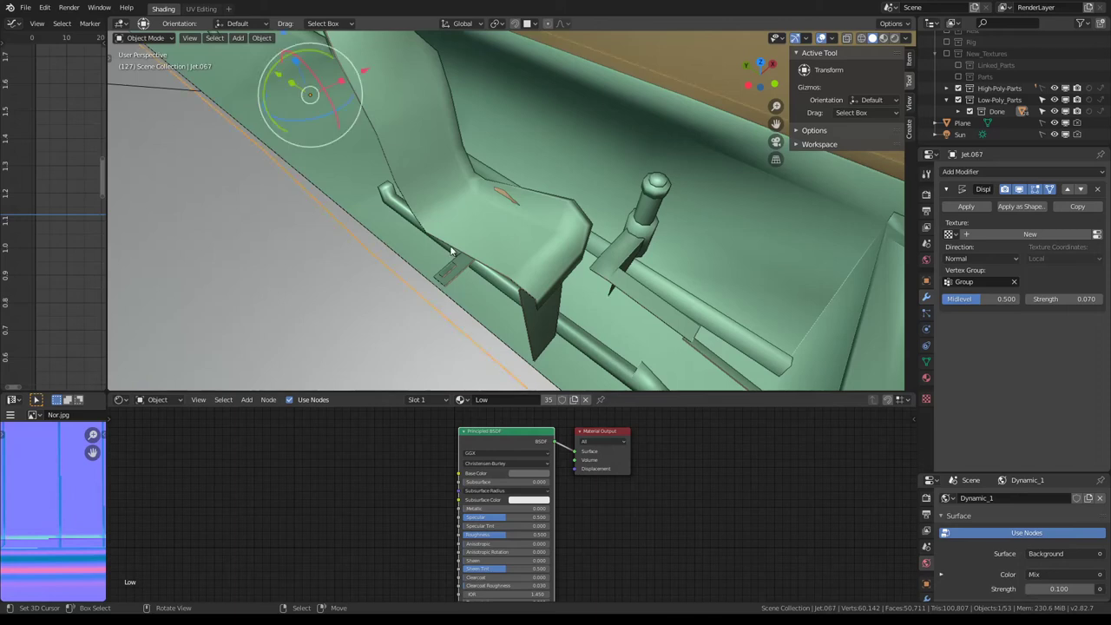
Weight-paint Jet.067 with the brush weight at 0.715, then take it into Edit Mode
{"action": "left_click", "coordinate": [172, 40]}
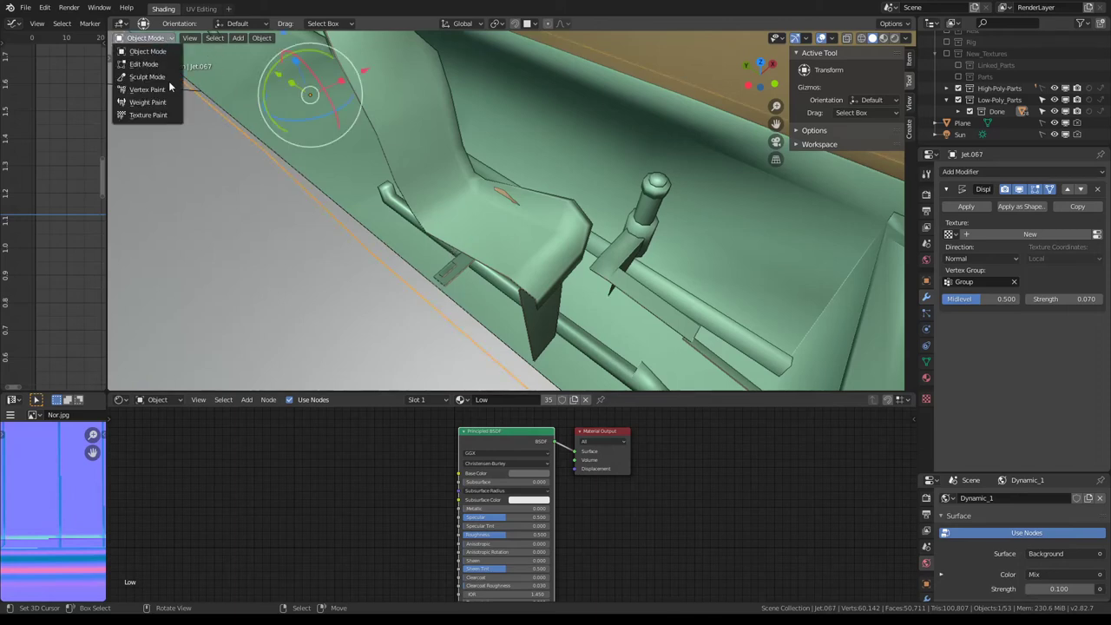
{"action": "left_click", "coordinate": [147, 103]}
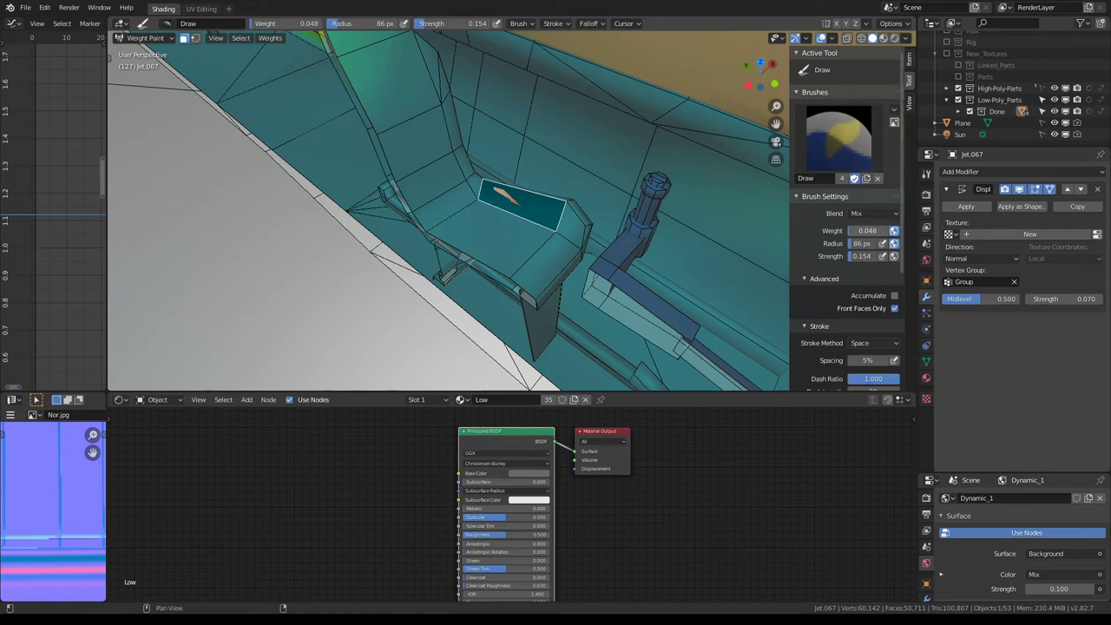
{"action": "left_click_drag", "start_coordinate": [859, 230], "coordinate": [894, 230]}
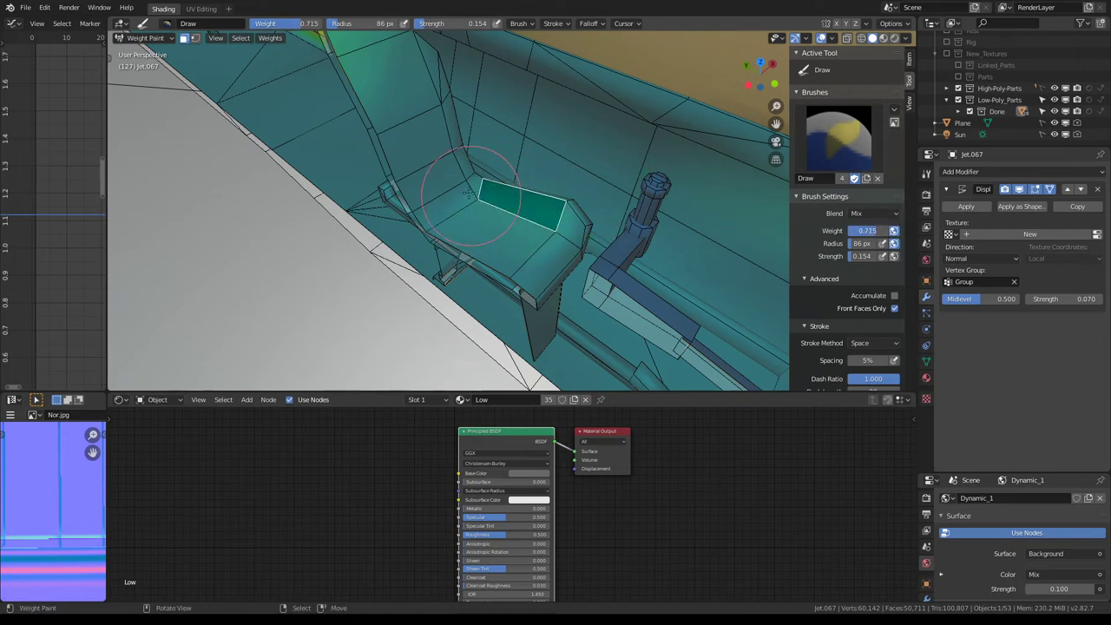
{"action": "middle_click_drag", "start_coordinate": [469, 193], "coordinate": [544, 155]}
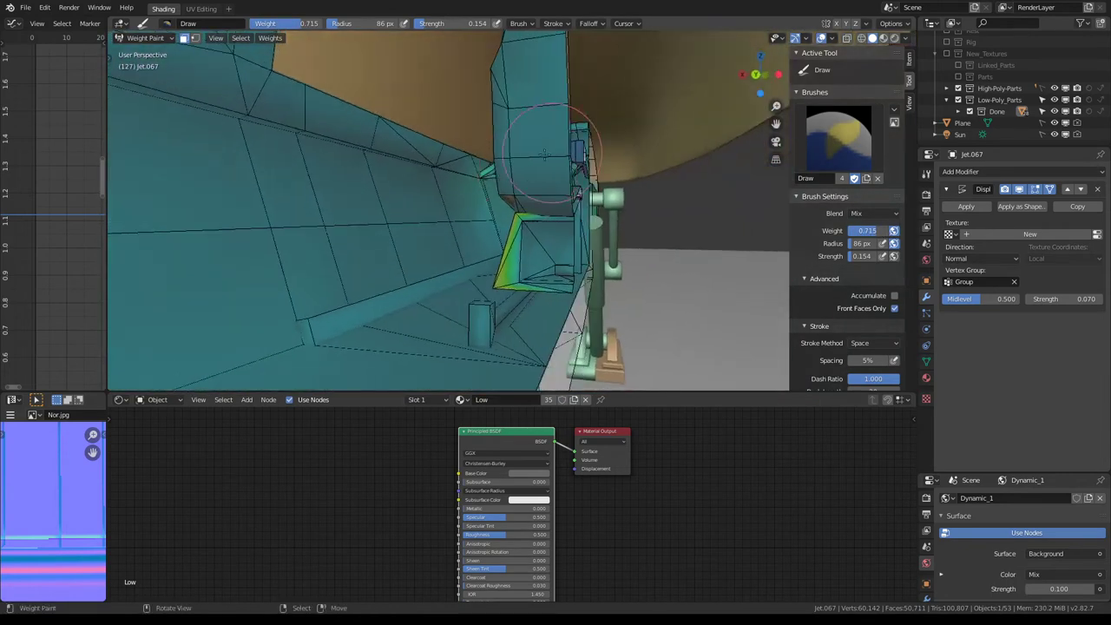
{"action": "scroll", "coordinate": [508, 201], "scroll_direction": "up", "scroll_amount": 3}
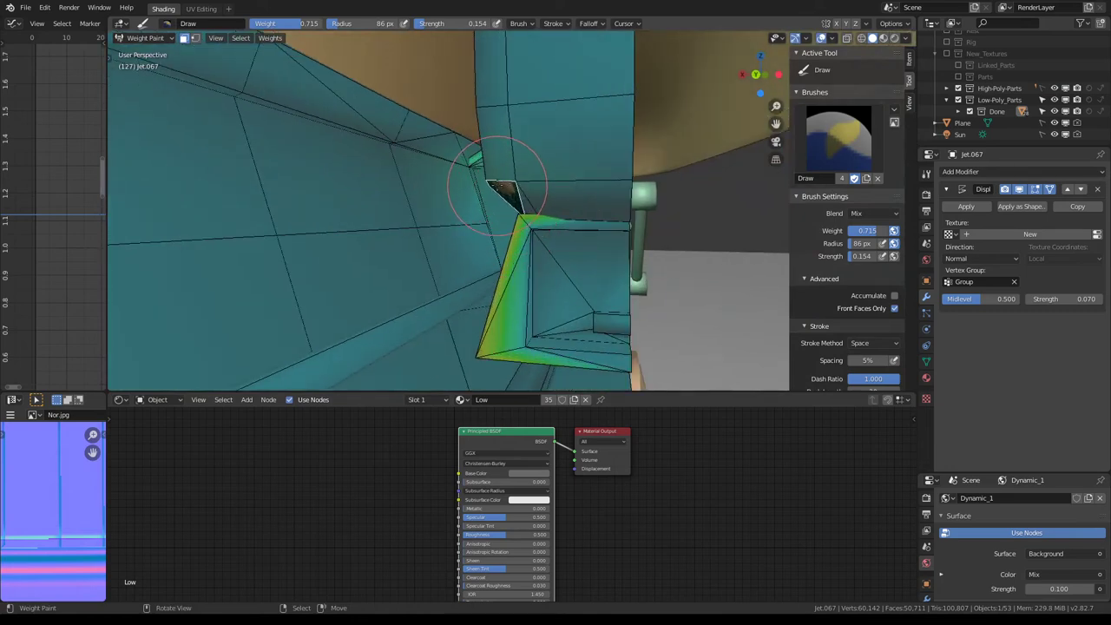
{"action": "middle_click_drag", "start_coordinate": [497, 186], "coordinate": [572, 156]}
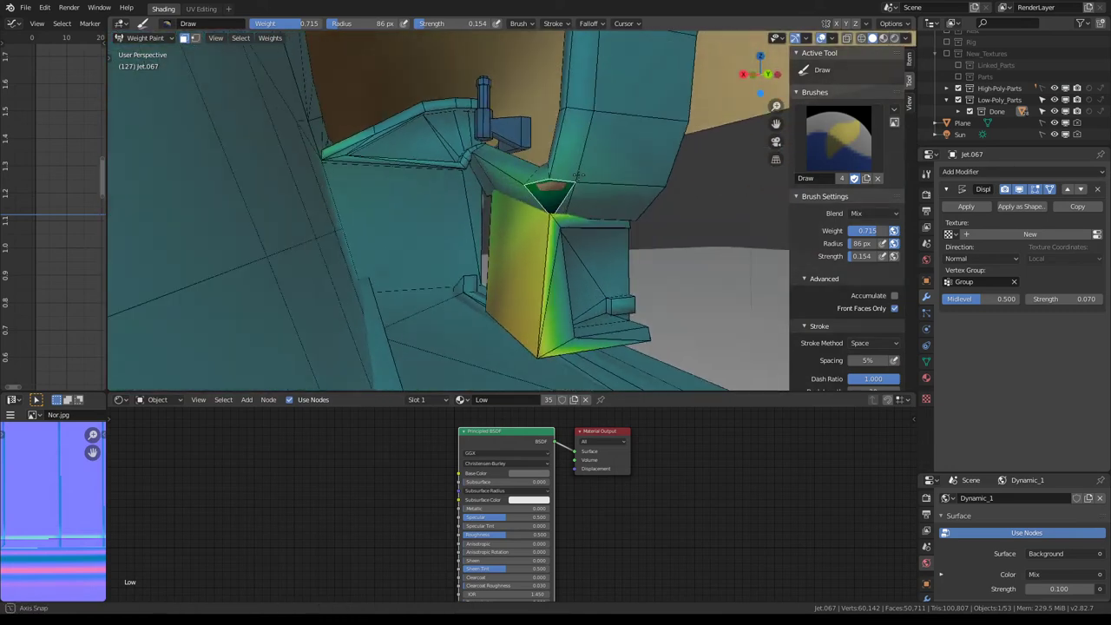
{"action": "key", "text": "Tab"}
{"action": "scroll", "coordinate": [573, 155], "scroll_direction": "up", "scroll_amount": 2}
Triangulate the small face on Jet.067 with Ctrl+T and rotate its new edge clockwise
{"action": "left_click", "coordinate": [585, 141]}
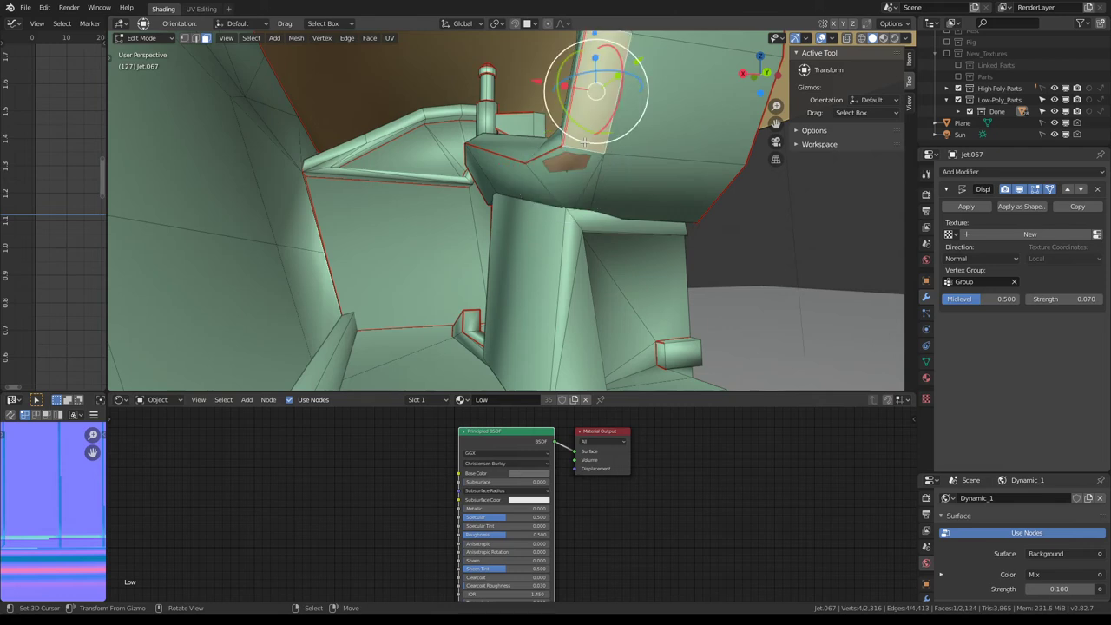
{"action": "left_click", "coordinate": [570, 161]}
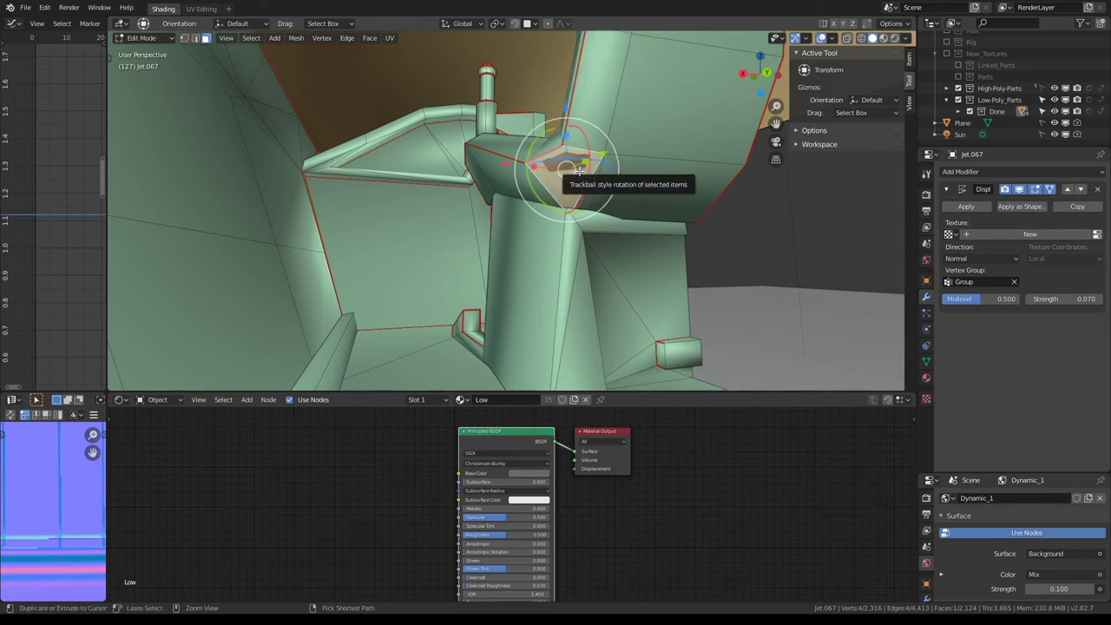
{"action": "key", "text": "ctrl+t"}
{"action": "left_click", "coordinate": [195, 39]}
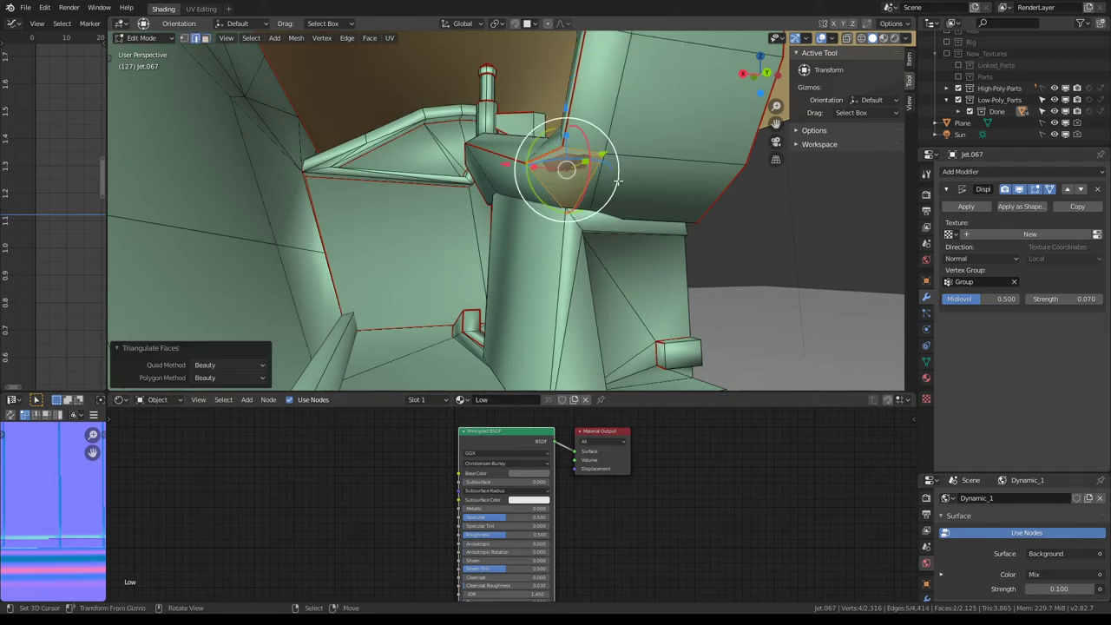
{"action": "key", "text": "ctrl+e"}
{"action": "left_click", "coordinate": [695, 169]}
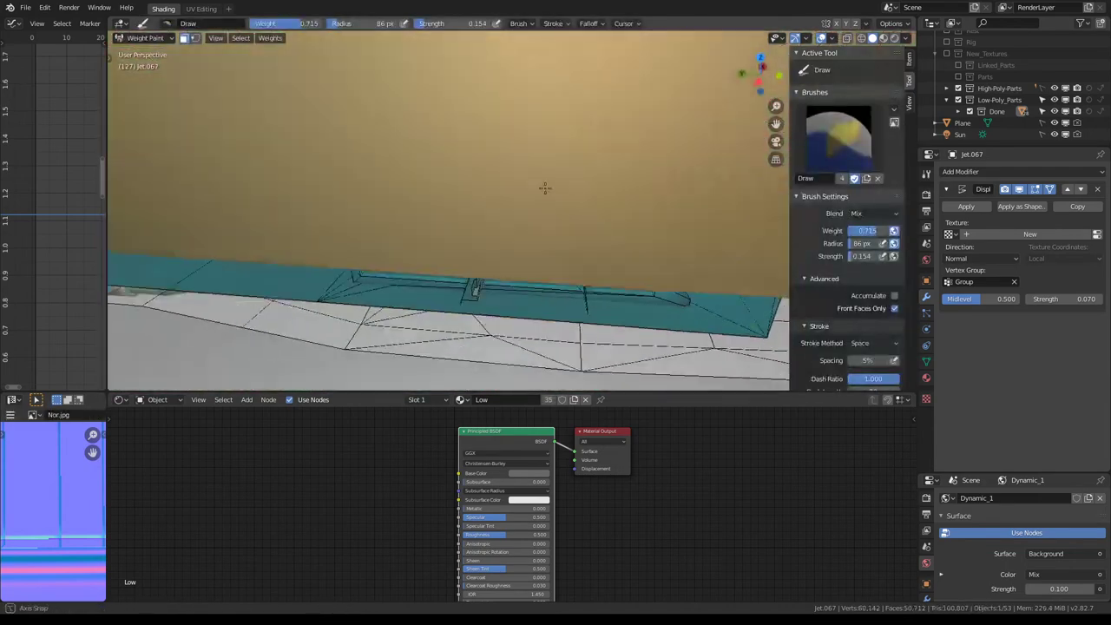
{"action": "mouse_move", "coordinate": [545, 188]}
{"action": "middle_mouse_down"}
{"action": "mouse_move", "coordinate": [409, 220]}
{"action": "mouse_move", "coordinate": [408, 181]}
{"action": "mouse_move", "coordinate": [570, 211]}
{"action": "mouse_move", "coordinate": [551, 218]}
{"action": "mouse_move", "coordinate": [518, 180]}
{"action": "mouse_move", "coordinate": [584, 140]}
{"action": "mouse_move", "coordinate": [378, 176]}
{"action": "mouse_move", "coordinate": [603, 132]}
{"action": "mouse_move", "coordinate": [437, 185]}
{"action": "middle_mouse_up"}
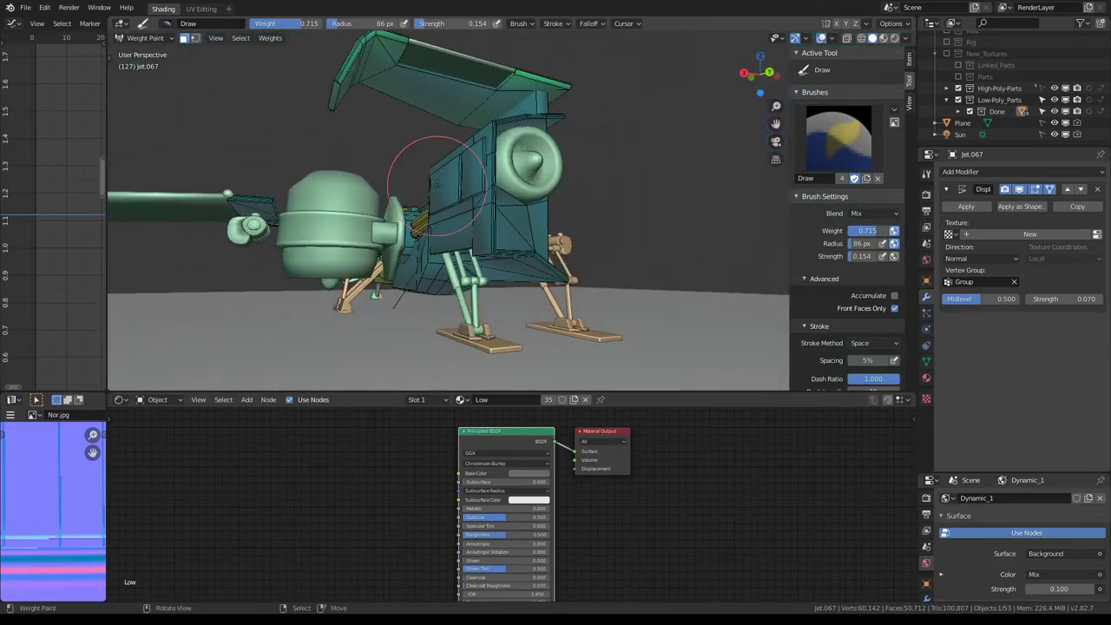
Leave weight painting for Object Mode, select Jet.067 and enter Edit Mode
{"action": "middle_click_drag", "start_coordinate": [434, 139], "coordinate": [441, 199]}
{"action": "left_click", "coordinate": [145, 38]}
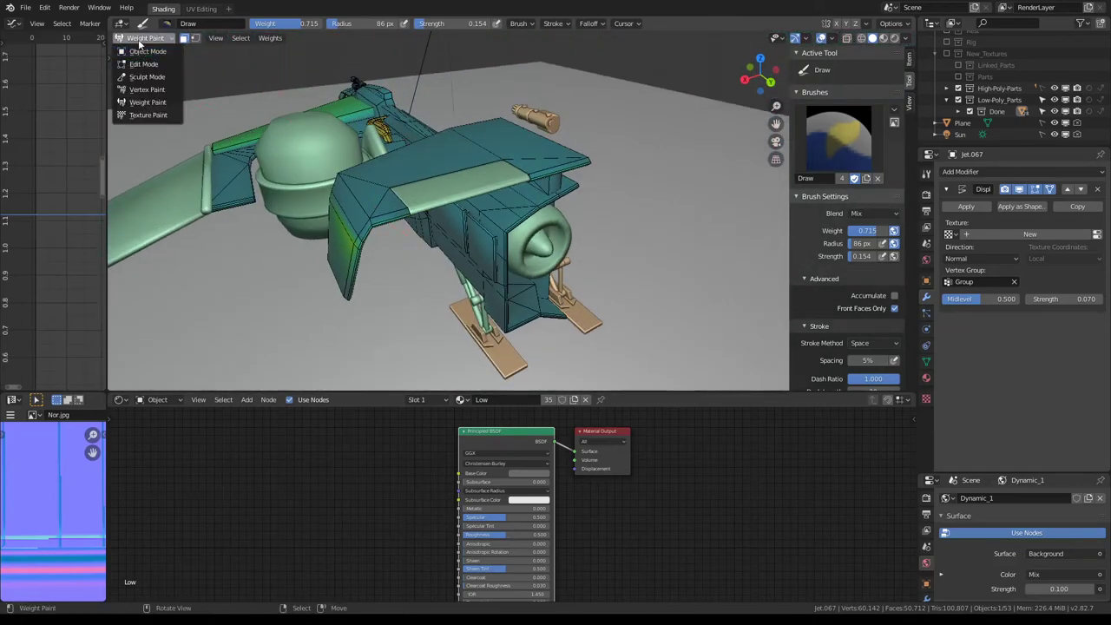
{"action": "left_click", "coordinate": [149, 47]}
{"action": "mouse_move", "coordinate": [492, 222]}
{"action": "middle_mouse_down"}
{"action": "mouse_move", "coordinate": [461, 231]}
{"action": "mouse_move", "coordinate": [475, 212]}
{"action": "mouse_move", "coordinate": [590, 195]}
{"action": "mouse_move", "coordinate": [594, 206]}
{"action": "mouse_move", "coordinate": [589, 195]}
{"action": "middle_mouse_up"}
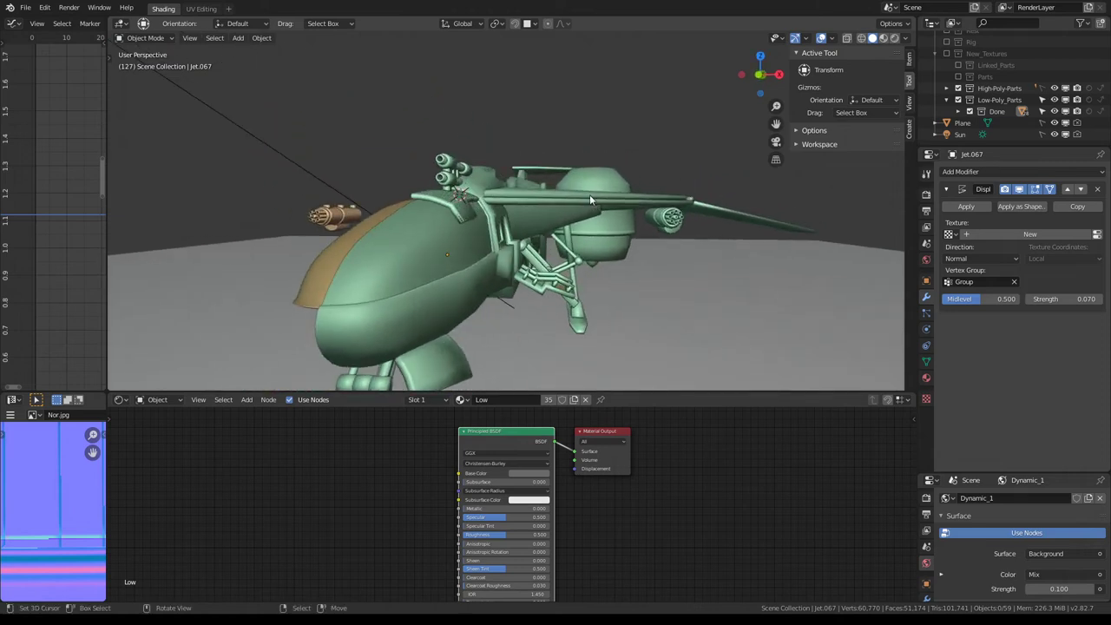
{"action": "scroll", "coordinate": [577, 189], "scroll_direction": "up", "scroll_amount": 2}
{"action": "scroll", "coordinate": [421, 196], "scroll_direction": "up", "scroll_amount": 2}
{"action": "scroll", "coordinate": [420, 196], "scroll_direction": "down", "scroll_amount": 3}
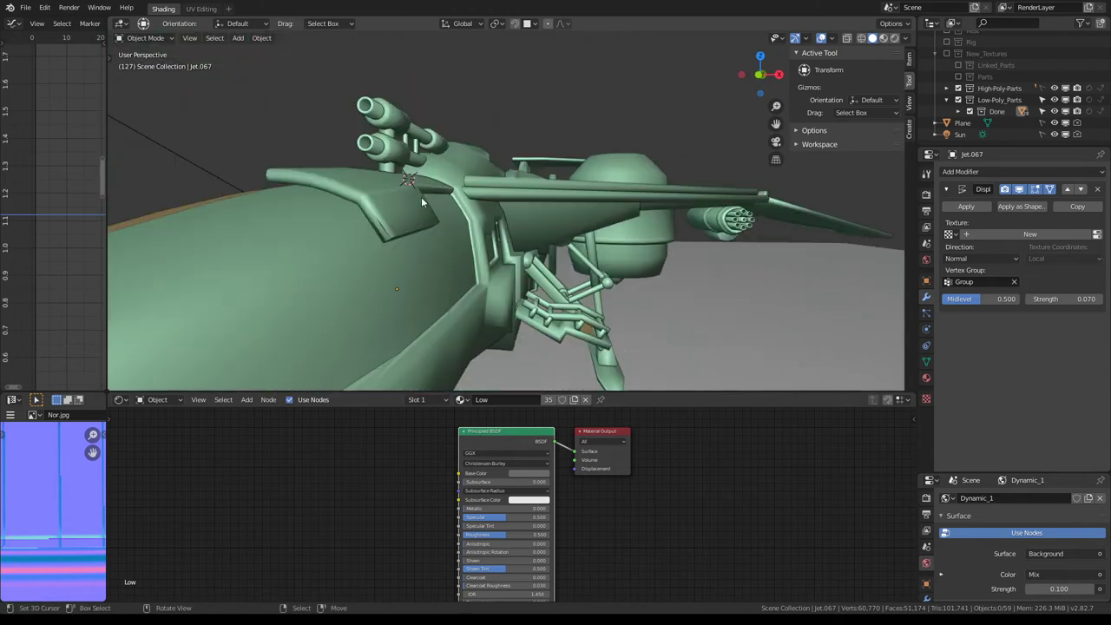
{"action": "left_click", "coordinate": [385, 215]}
{"action": "key", "text": "Tab"}
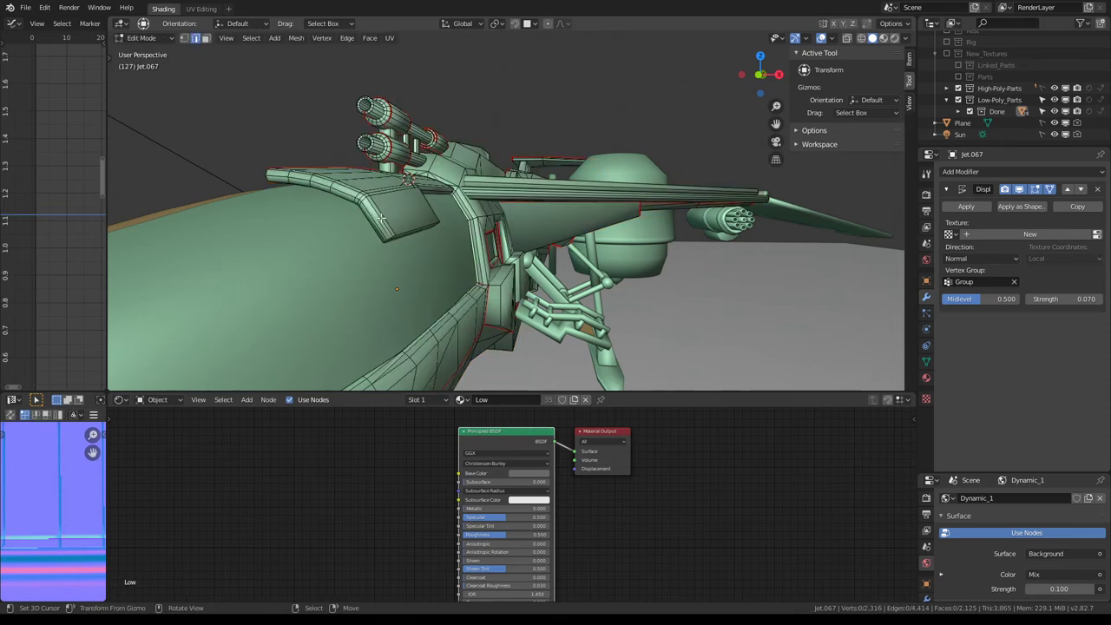
Nudge the small hull panel -0.004 along Y and 0.003 along X, then exit Edit Mode
{"action": "left_click", "coordinate": [385, 215]}
{"action": "key", "text": "KP_Decimal"}
{"action": "mouse_move", "coordinate": [385, 214]}
{"action": "middle_mouse_down"}
{"action": "mouse_move", "coordinate": [384, 171]}
{"action": "mouse_move", "coordinate": [515, 277]}
{"action": "middle_mouse_up"}
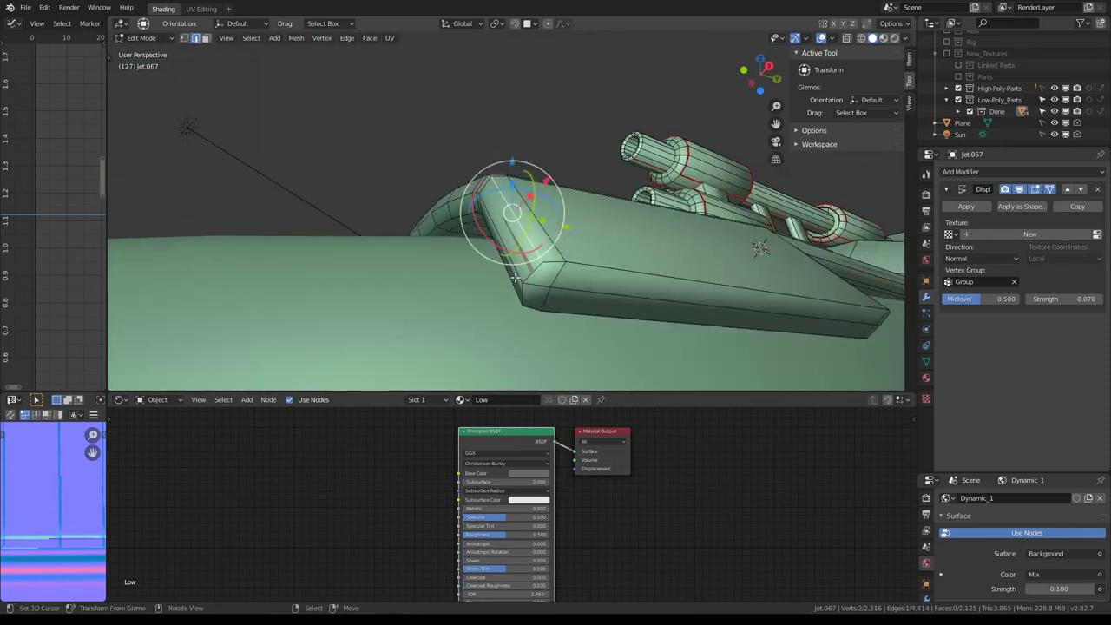
{"action": "left_click_drag", "start_coordinate": [580, 290], "coordinate": [576, 288]}
{"action": "mouse_move", "coordinate": [576, 287]}
{"action": "middle_mouse_down"}
{"action": "mouse_move", "coordinate": [491, 210]}
{"action": "mouse_move", "coordinate": [578, 187]}
{"action": "mouse_move", "coordinate": [642, 195]}
{"action": "middle_mouse_up"}
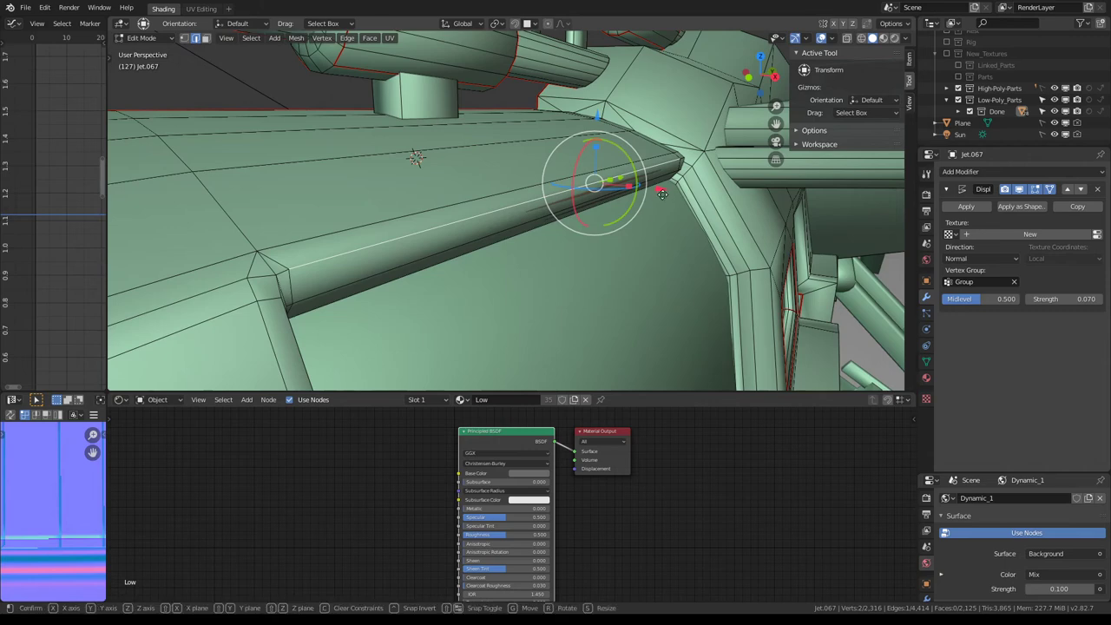
{"action": "left_click_drag", "start_coordinate": [663, 192], "coordinate": [672, 200]}
{"action": "middle_click_drag", "start_coordinate": [673, 200], "coordinate": [565, 165]}
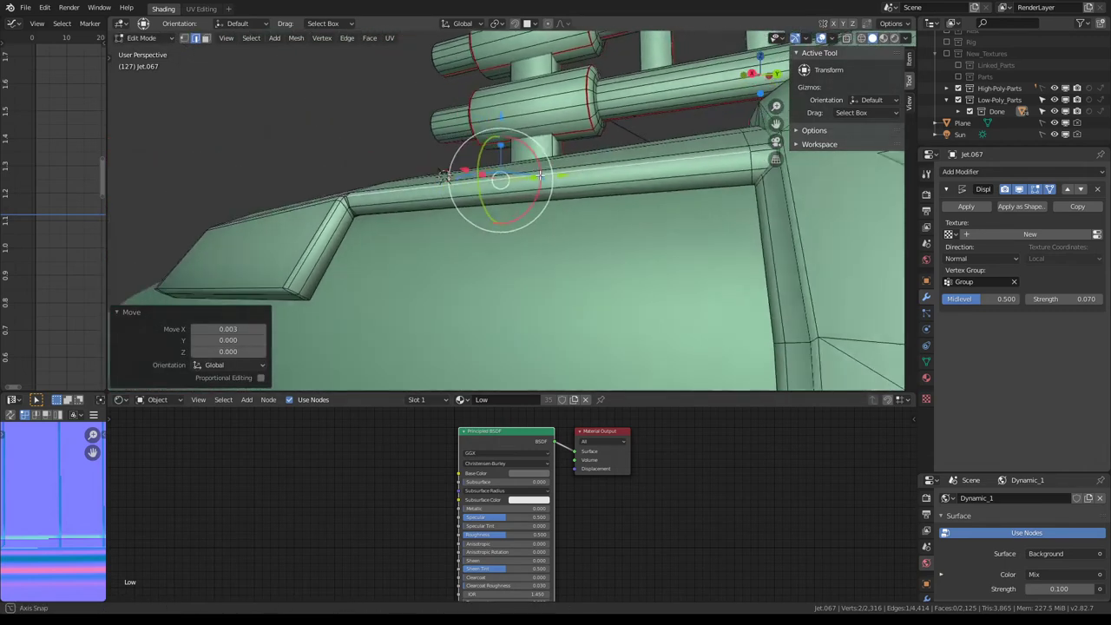
{"action": "key", "text": "Tab"}
Select the wing Jet.066 and open it in Edit Mode
{"action": "scroll", "coordinate": [568, 165], "scroll_direction": "down", "scroll_amount": 3}
{"action": "mouse_move", "coordinate": [419, 206]}
{"action": "middle_mouse_down"}
{"action": "mouse_move", "coordinate": [500, 187]}
{"action": "mouse_move", "coordinate": [611, 185]}
{"action": "mouse_move", "coordinate": [456, 186]}
{"action": "mouse_move", "coordinate": [377, 147]}
{"action": "mouse_move", "coordinate": [665, 186]}
{"action": "mouse_move", "coordinate": [492, 184]}
{"action": "mouse_move", "coordinate": [546, 197]}
{"action": "mouse_move", "coordinate": [582, 223]}
{"action": "mouse_move", "coordinate": [504, 178]}
{"action": "mouse_move", "coordinate": [392, 153]}
{"action": "mouse_move", "coordinate": [409, 151]}
{"action": "mouse_move", "coordinate": [401, 232]}
{"action": "mouse_move", "coordinate": [429, 186]}
{"action": "mouse_move", "coordinate": [597, 180]}
{"action": "mouse_move", "coordinate": [492, 173]}
{"action": "mouse_move", "coordinate": [492, 260]}
{"action": "mouse_move", "coordinate": [508, 273]}
{"action": "middle_mouse_up"}
{"action": "left_click", "coordinate": [456, 187]}
{"action": "scroll", "coordinate": [516, 176], "scroll_direction": "up", "scroll_amount": 3}
{"action": "scroll", "coordinate": [579, 189], "scroll_direction": "down", "scroll_amount": 3}
{"action": "scroll", "coordinate": [493, 173], "scroll_direction": "up", "scroll_amount": 3}
{"action": "left_click", "coordinate": [492, 178]}
{"action": "key", "text": "Tab"}
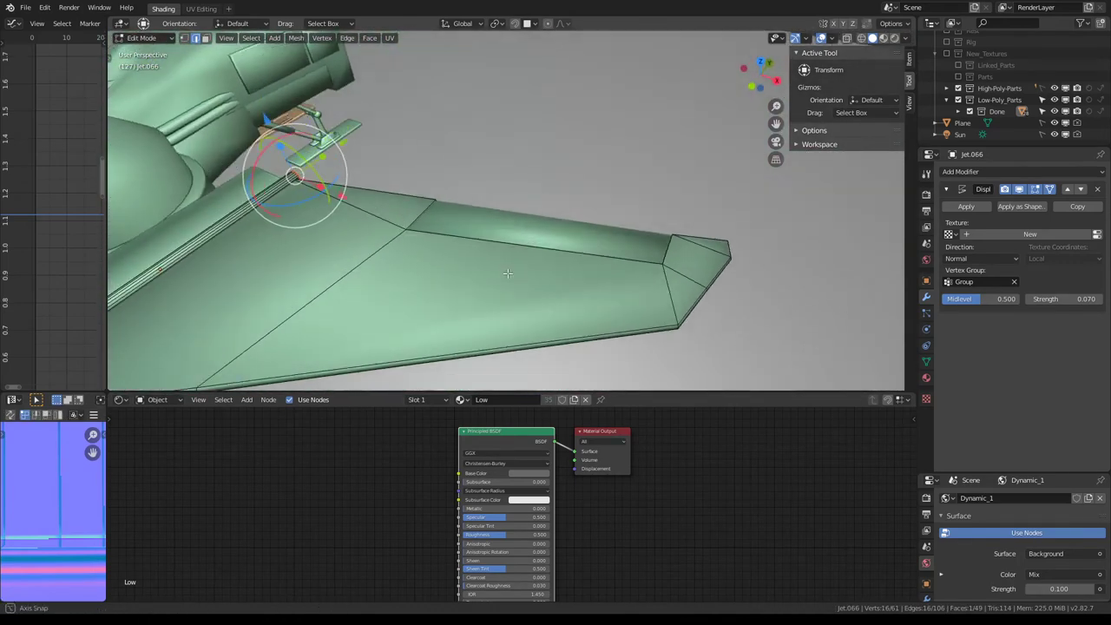
Select Jet.066's large wing face in face mode, triangulate it (Beauty), and return to Object Mode
{"action": "left_click", "coordinate": [507, 273]}
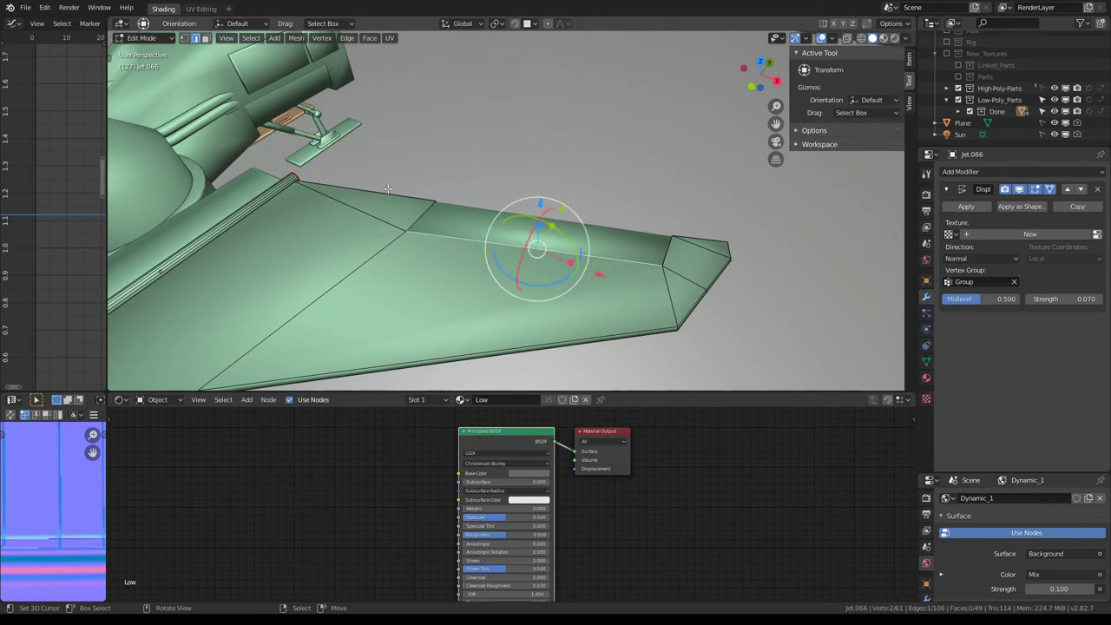
{"action": "left_click", "coordinate": [205, 38]}
{"action": "left_click", "coordinate": [429, 279]}
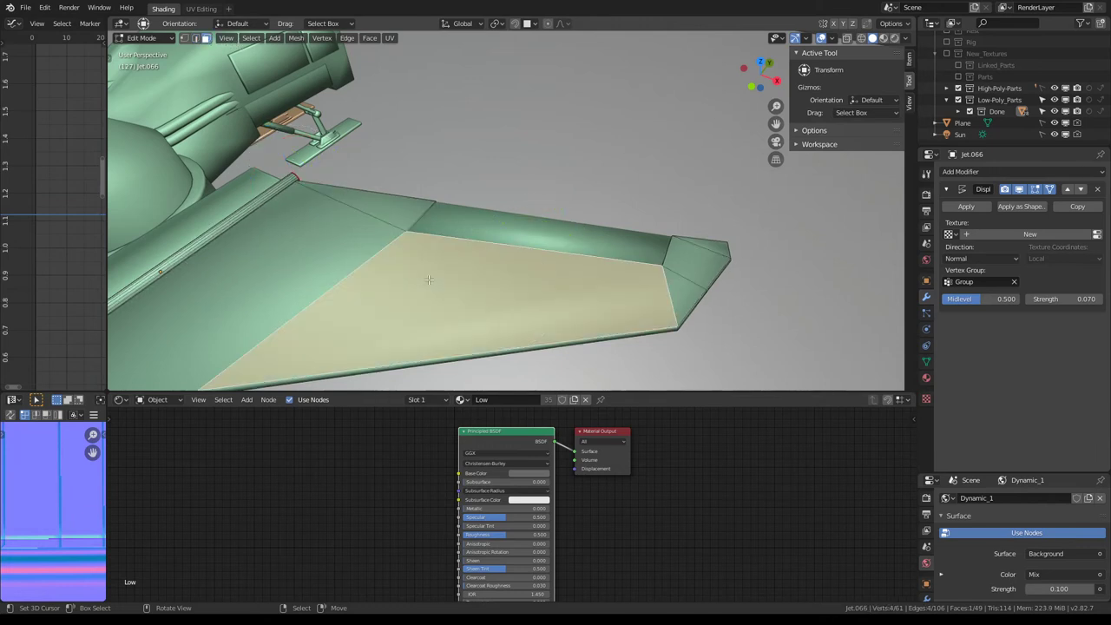
{"action": "right_click", "coordinate": [545, 218], "text": "ctrl"}
{"action": "mouse_move", "coordinate": [545, 218]}
{"action": "middle_mouse_down"}
{"action": "mouse_move", "coordinate": [544, 195]}
{"action": "mouse_move", "coordinate": [477, 179]}
{"action": "mouse_move", "coordinate": [499, 203]}
{"action": "middle_mouse_up"}
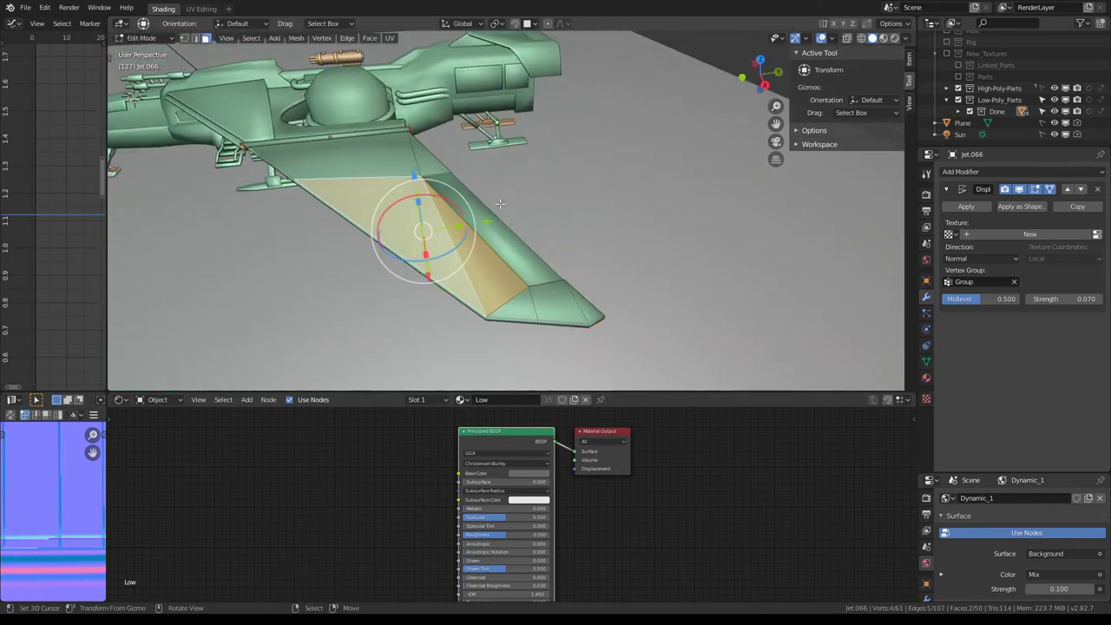
{"action": "scroll", "coordinate": [500, 203], "scroll_direction": "up", "scroll_amount": 2}
{"action": "mouse_move", "coordinate": [397, 200]}
{"action": "middle_mouse_down"}
{"action": "mouse_move", "coordinate": [467, 172]}
{"action": "mouse_move", "coordinate": [499, 88]}
{"action": "mouse_move", "coordinate": [547, 96]}
{"action": "mouse_move", "coordinate": [538, 147]}
{"action": "mouse_move", "coordinate": [589, 172]}
{"action": "mouse_move", "coordinate": [493, 170]}
{"action": "mouse_move", "coordinate": [452, 89]}
{"action": "middle_mouse_up"}
{"action": "key", "text": "ctrl+t"}
{"action": "key", "text": "Tab"}
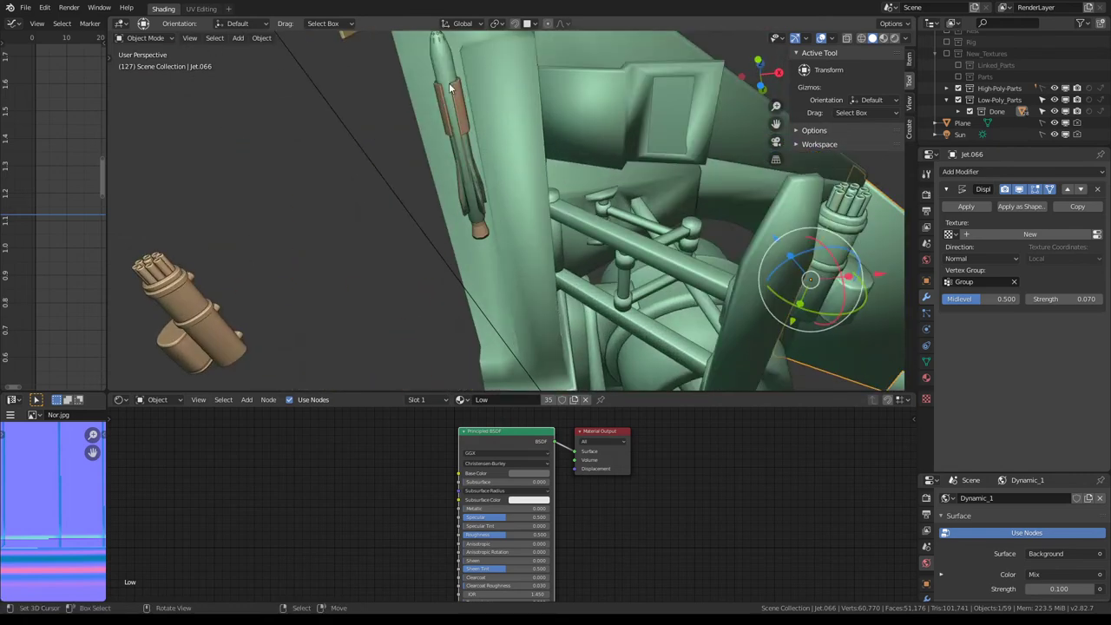
Select the exhaust part Jet.075 and switch it into Weight Paint mode
{"action": "left_click", "coordinate": [446, 67]}
{"action": "key", "text": "g"}
{"action": "key", "text": "Escape"}
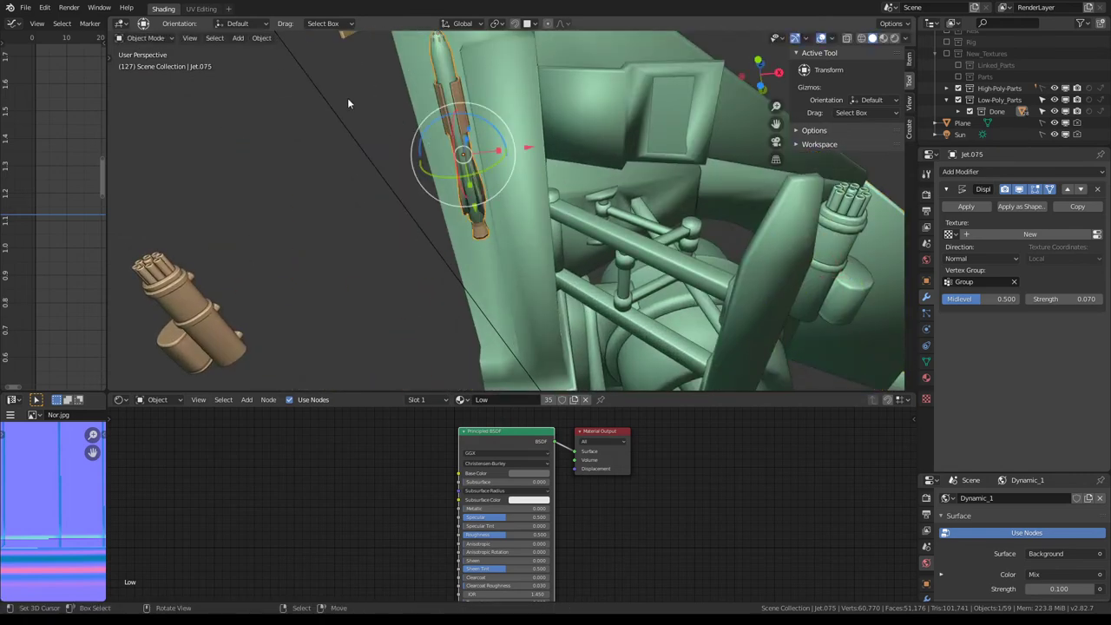
{"action": "mouse_move", "coordinate": [348, 102]}
{"action": "middle_mouse_down"}
{"action": "mouse_move", "coordinate": [531, 122]}
{"action": "mouse_move", "coordinate": [492, 152]}
{"action": "mouse_move", "coordinate": [525, 187]}
{"action": "mouse_move", "coordinate": [490, 166]}
{"action": "mouse_move", "coordinate": [509, 172]}
{"action": "middle_mouse_up"}
{"action": "key", "text": "g"}
{"action": "key", "text": "Escape"}
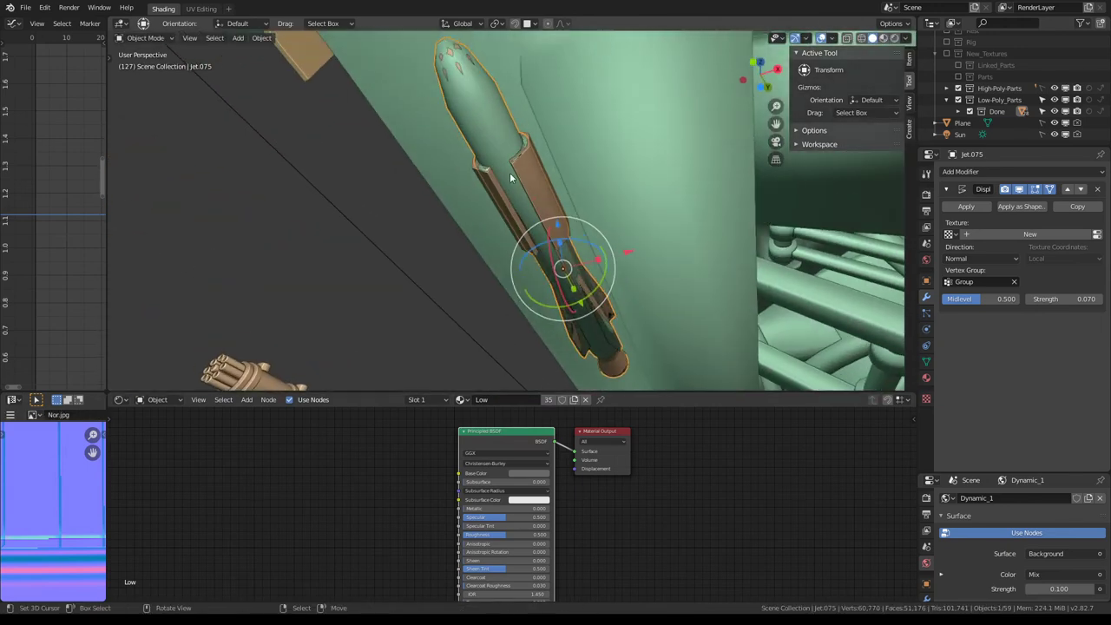
{"action": "key", "text": "Tab"}
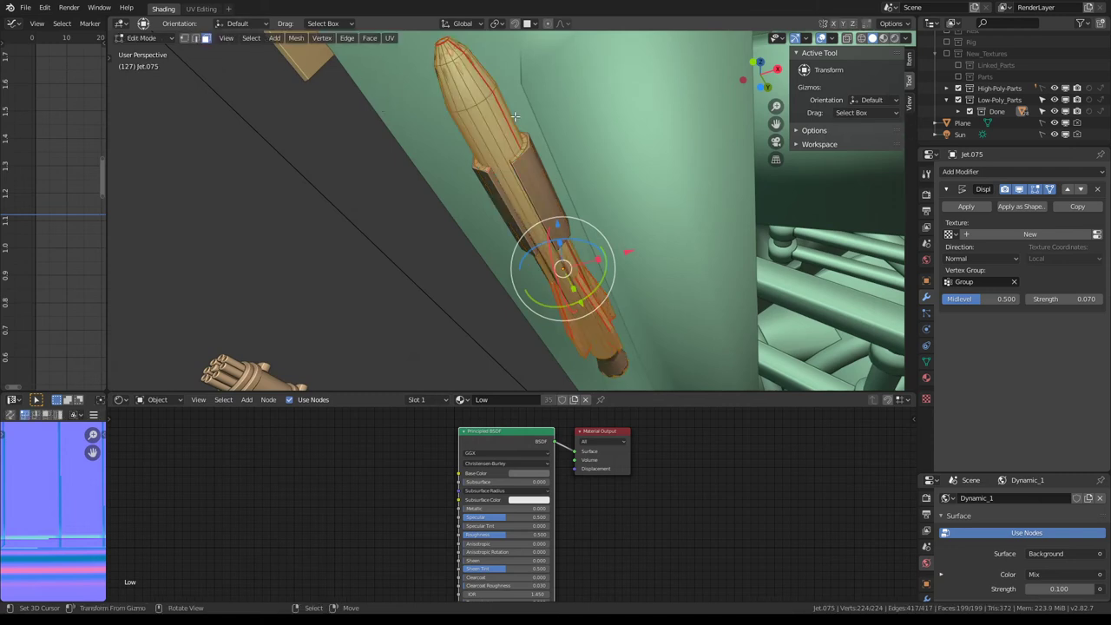
{"action": "left_click", "coordinate": [146, 39]}
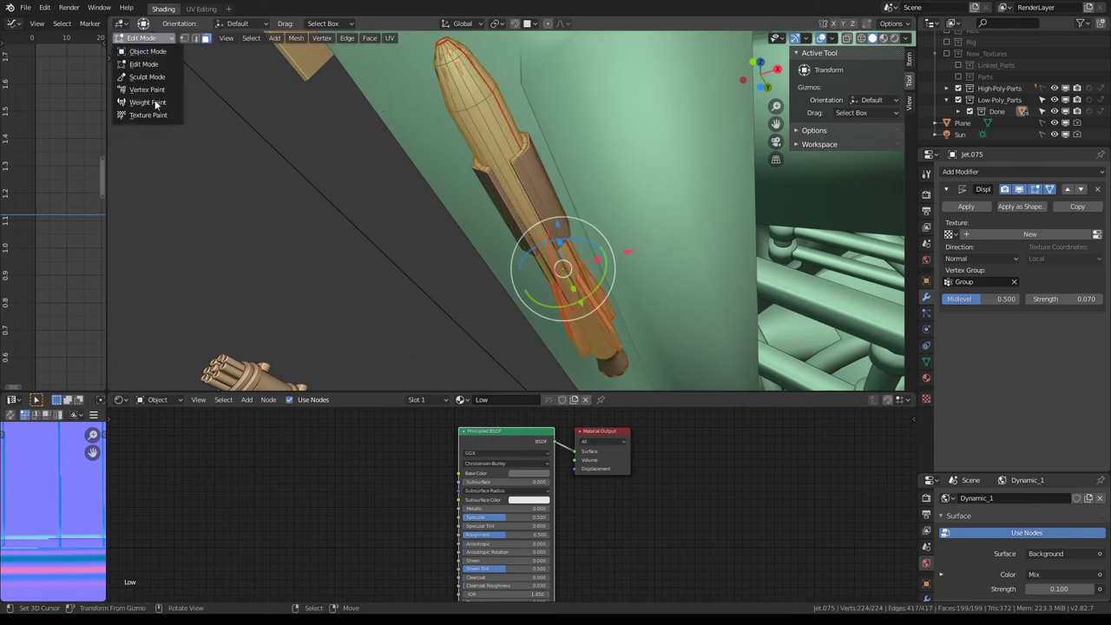
{"action": "left_click", "coordinate": [148, 103]}
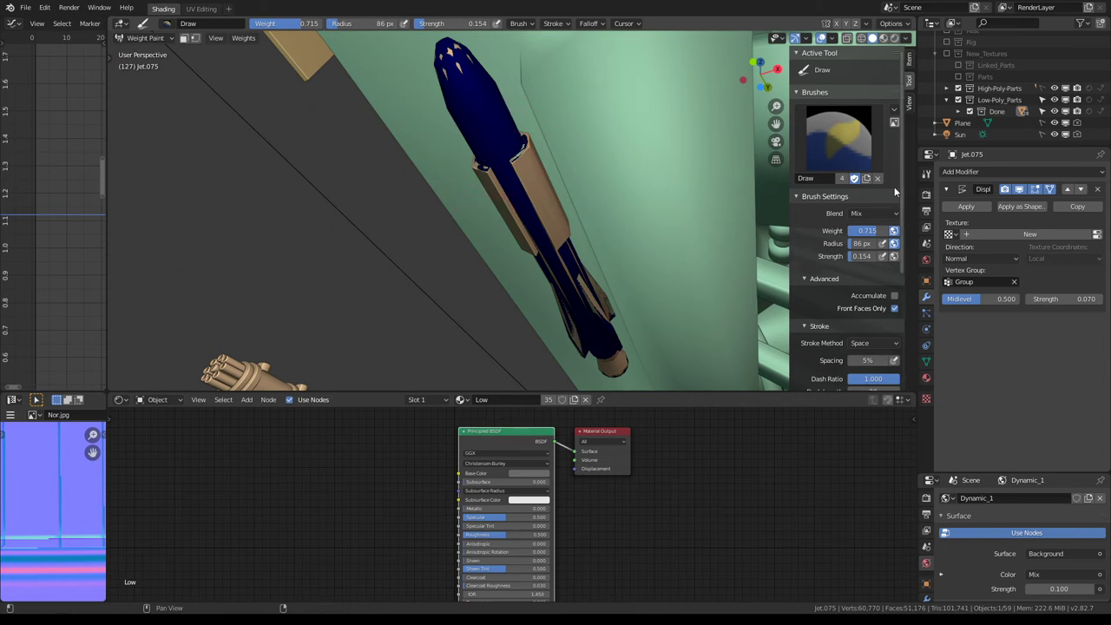
Fill Jet.075 with weight 0.715, undo it, then refill with a lower weight
{"action": "key", "text": "ctrl+z"}
{"action": "key", "text": "ctrl+shift+z"}
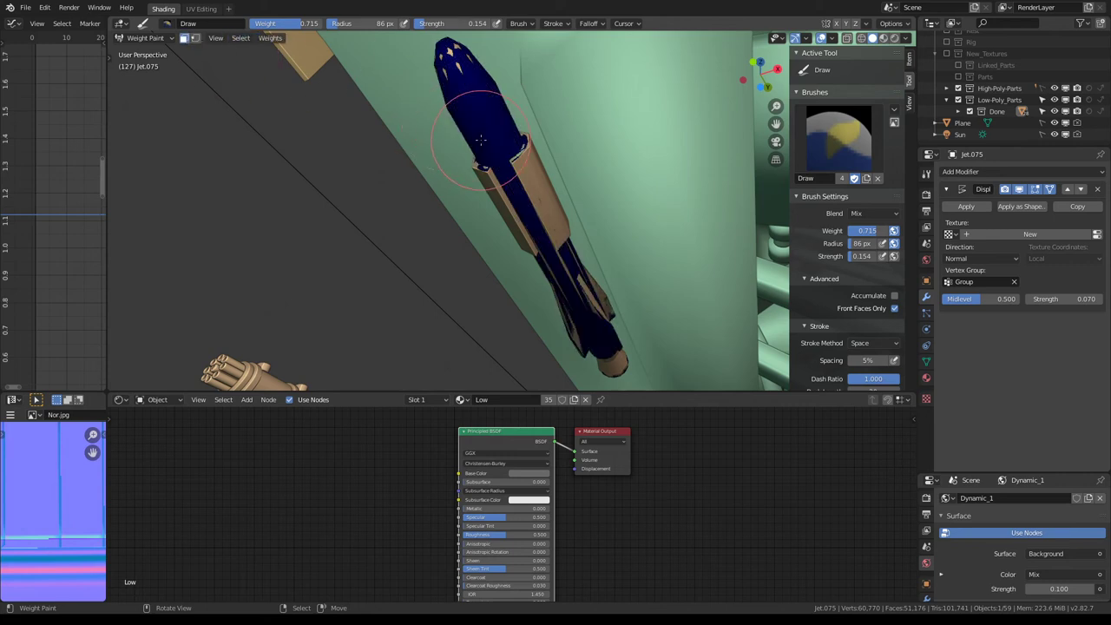
{"action": "key", "text": "m"}
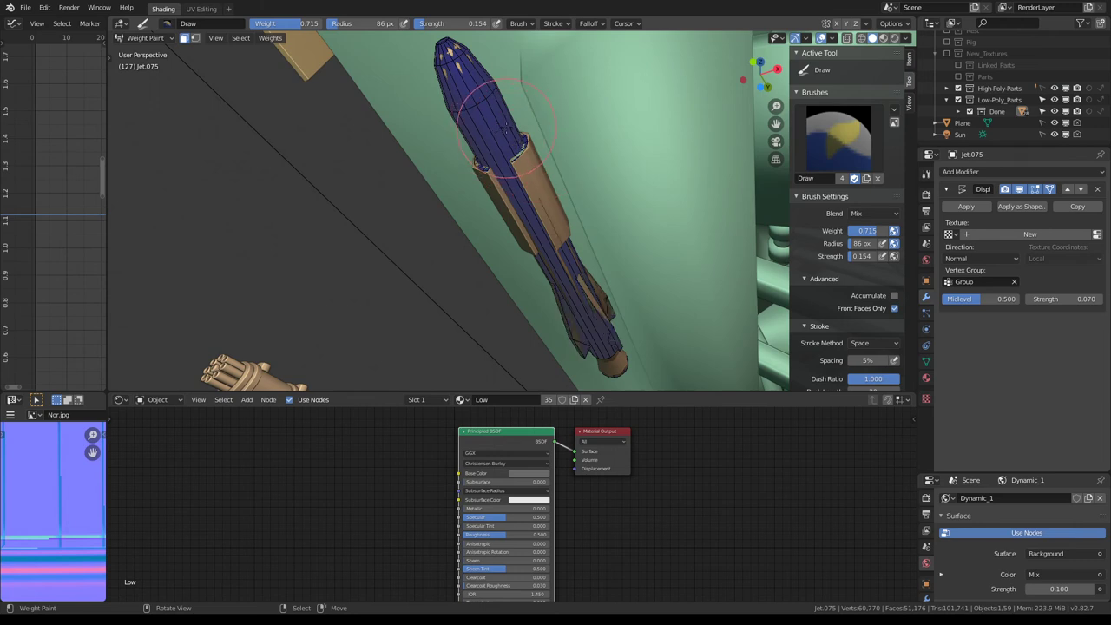
{"action": "key", "text": "m"}
{"action": "key", "text": "ctrl+x"}
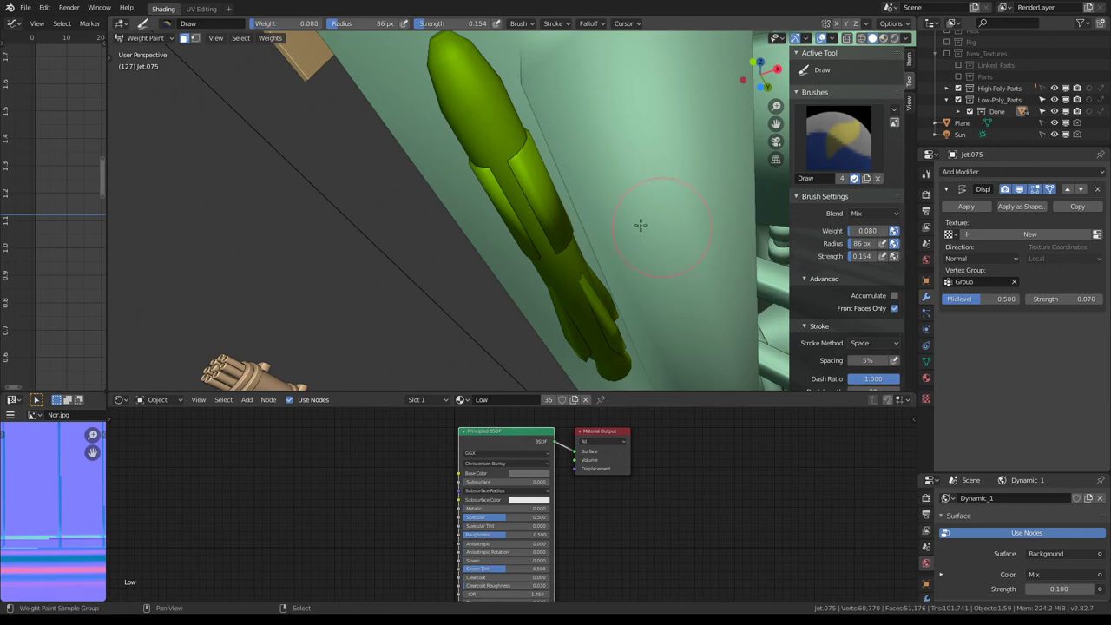
{"action": "key", "text": "ctrl+z"}
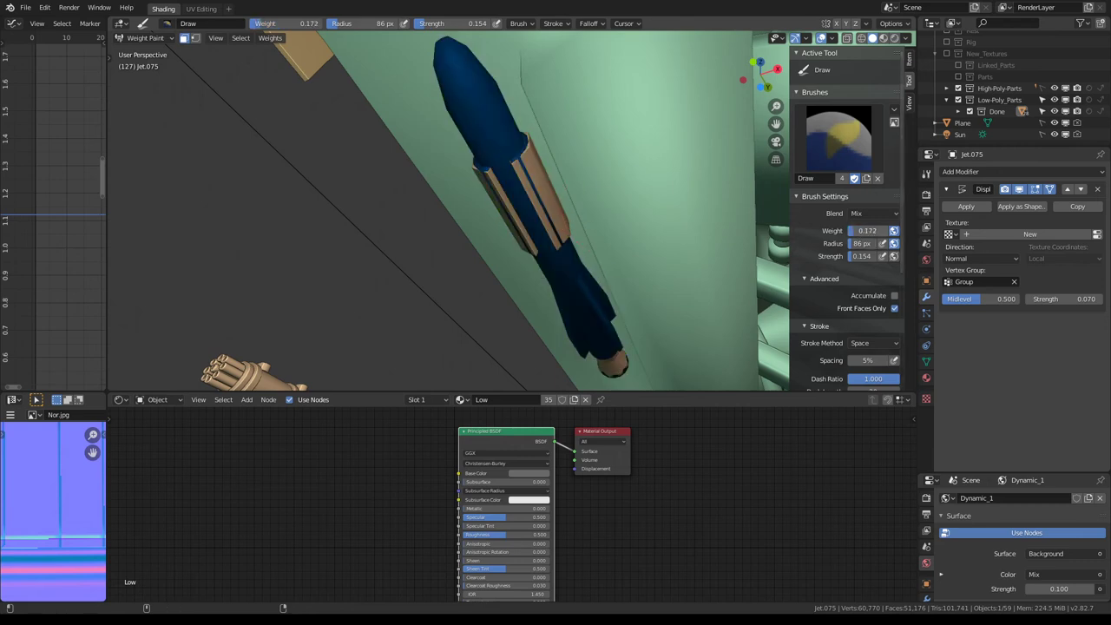
{"action": "key", "text": "ctrl+x"}
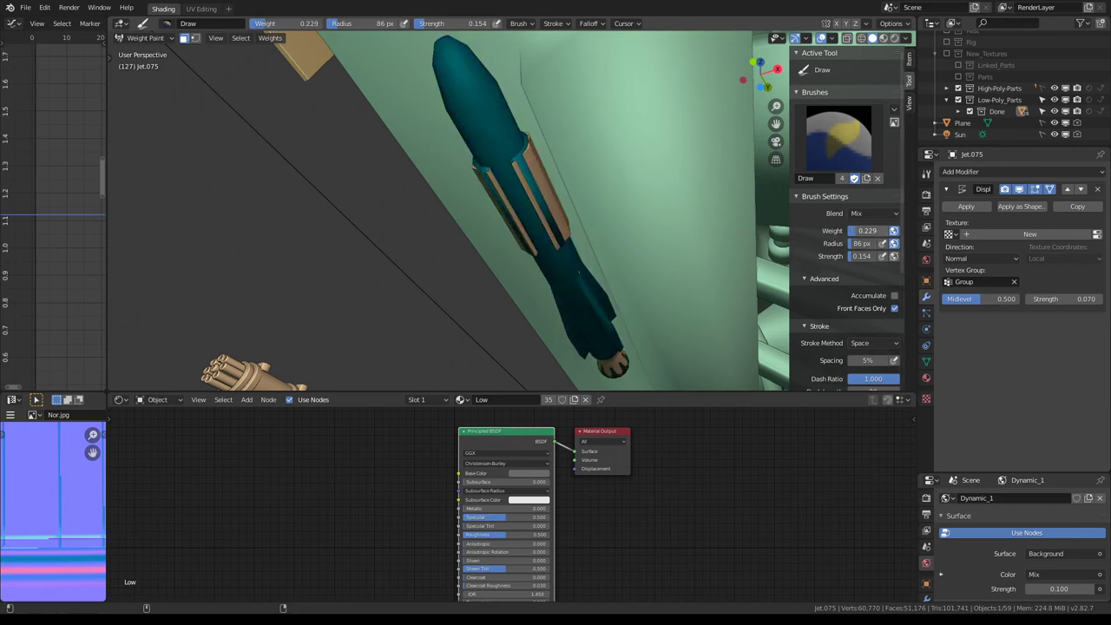
Orbit around Jet.075 to inspect the 0.876 high-weight band near the nozzle
{"action": "middle_click_drag", "start_coordinate": [686, 216], "coordinate": [348, 142]}
{"action": "mouse_move", "coordinate": [522, 120]}
{"action": "middle_mouse_down"}
{"action": "mouse_move", "coordinate": [527, 169]}
{"action": "mouse_move", "coordinate": [549, 193]}
{"action": "mouse_move", "coordinate": [538, 287]}
{"action": "mouse_move", "coordinate": [533, 248]}
{"action": "middle_mouse_up"}
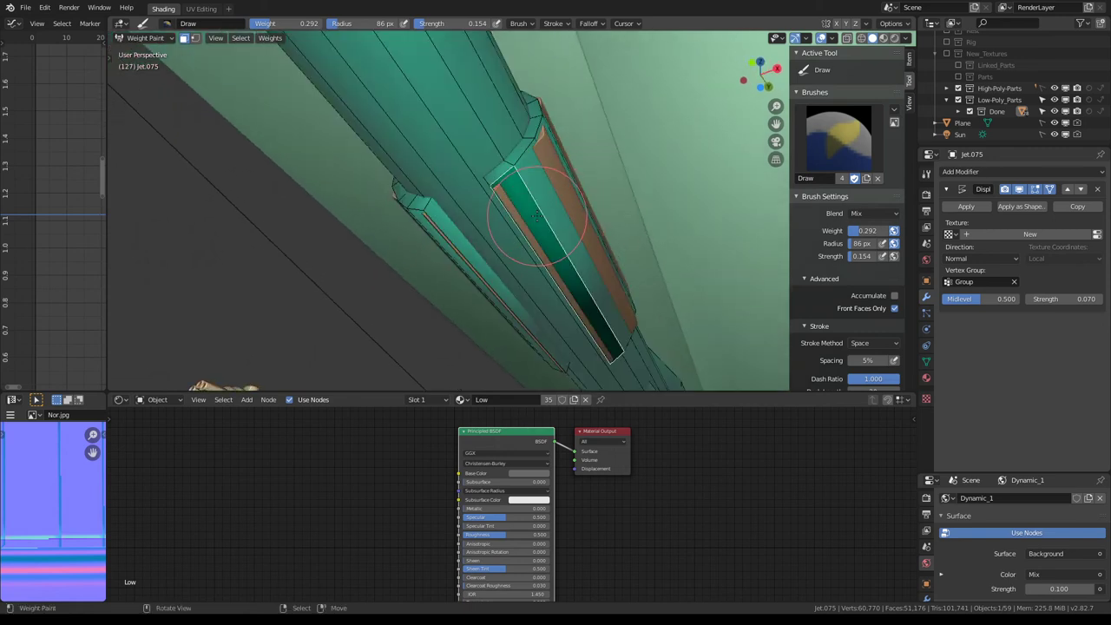
{"action": "mouse_move", "coordinate": [505, 193]}
{"action": "middle_mouse_down"}
{"action": "mouse_move", "coordinate": [592, 237]}
{"action": "mouse_move", "coordinate": [539, 196]}
{"action": "mouse_move", "coordinate": [508, 206]}
{"action": "mouse_move", "coordinate": [477, 240]}
{"action": "mouse_move", "coordinate": [414, 232]}
{"action": "middle_mouse_up"}
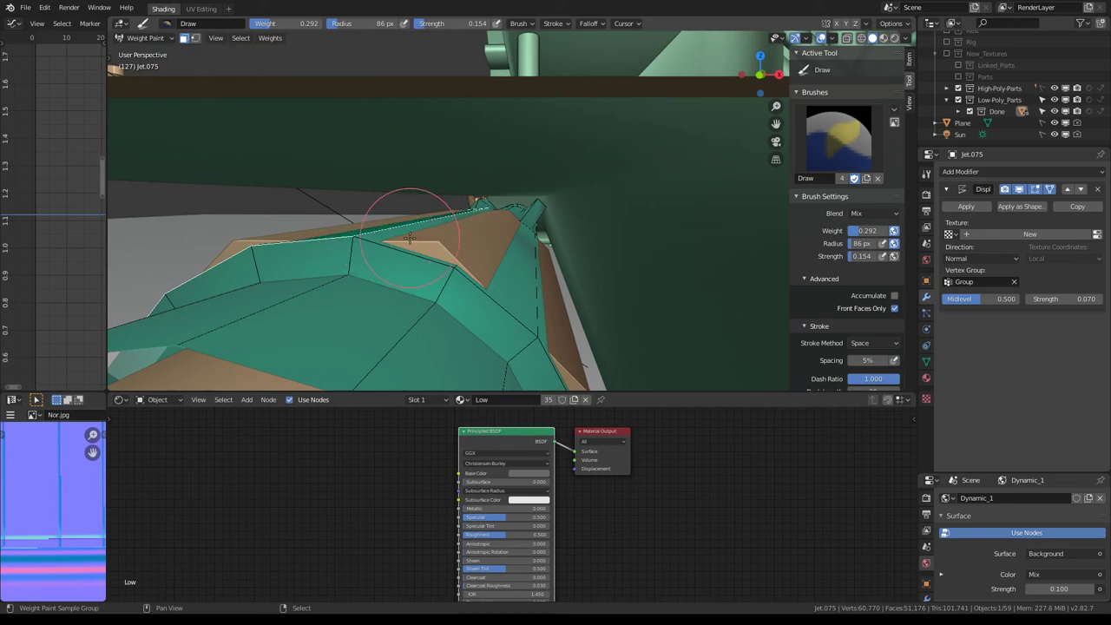
{"action": "mouse_move", "coordinate": [530, 319]}
{"action": "middle_mouse_down"}
{"action": "mouse_move", "coordinate": [582, 260]}
{"action": "mouse_move", "coordinate": [490, 247]}
{"action": "middle_mouse_up"}
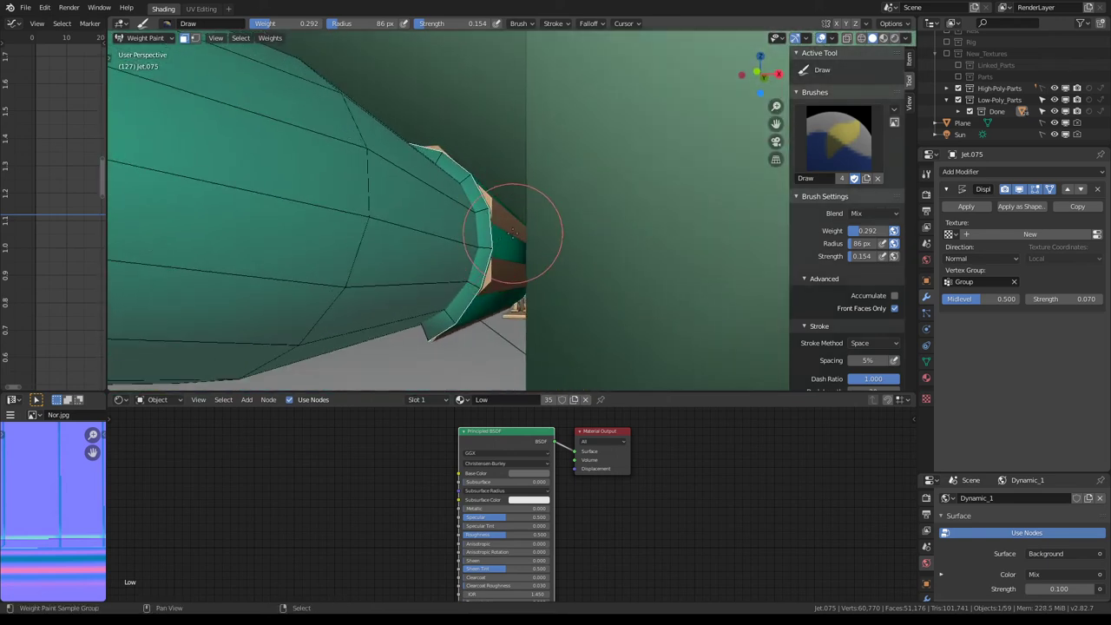
{"action": "mouse_move", "coordinate": [502, 241]}
{"action": "middle_mouse_down"}
{"action": "mouse_move", "coordinate": [567, 236]}
{"action": "mouse_move", "coordinate": [521, 238]}
{"action": "mouse_move", "coordinate": [538, 221]}
{"action": "middle_mouse_up"}
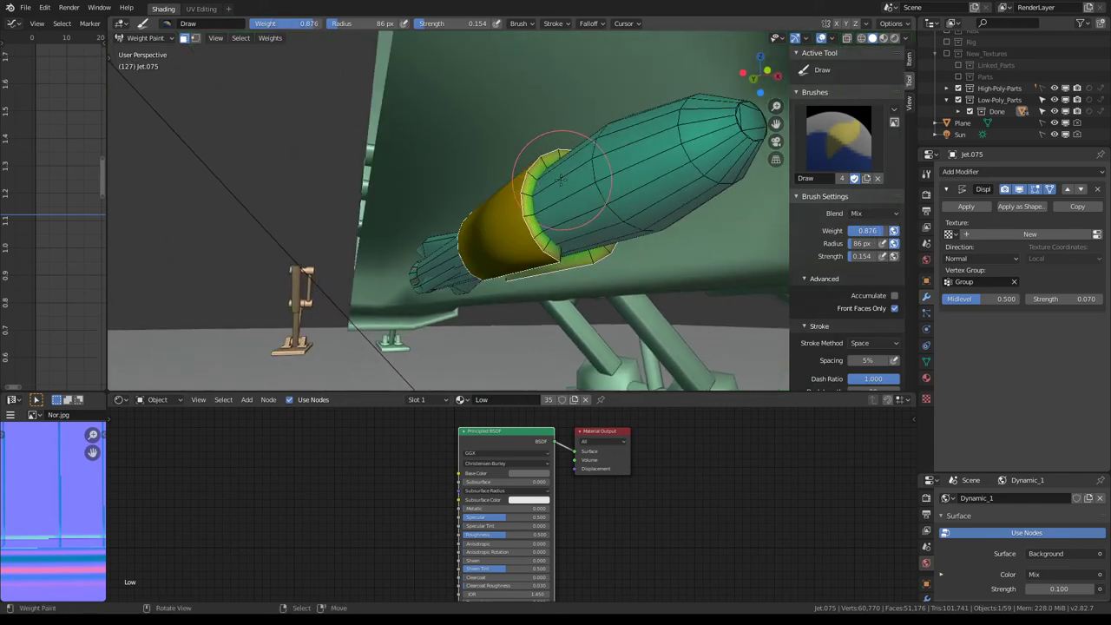
{"action": "mouse_move", "coordinate": [565, 155]}
{"action": "middle_mouse_down"}
{"action": "mouse_move", "coordinate": [514, 165]}
{"action": "mouse_move", "coordinate": [657, 186]}
{"action": "mouse_move", "coordinate": [625, 163]}
{"action": "mouse_move", "coordinate": [384, 153]}
{"action": "mouse_move", "coordinate": [439, 199]}
{"action": "mouse_move", "coordinate": [528, 203]}
{"action": "mouse_move", "coordinate": [446, 179]}
{"action": "mouse_move", "coordinate": [431, 209]}
{"action": "mouse_move", "coordinate": [446, 210]}
{"action": "middle_mouse_up"}
In Edit Mode, select the ring of faces around Jet.075's flared nozzle
{"action": "key", "text": "Tab"}
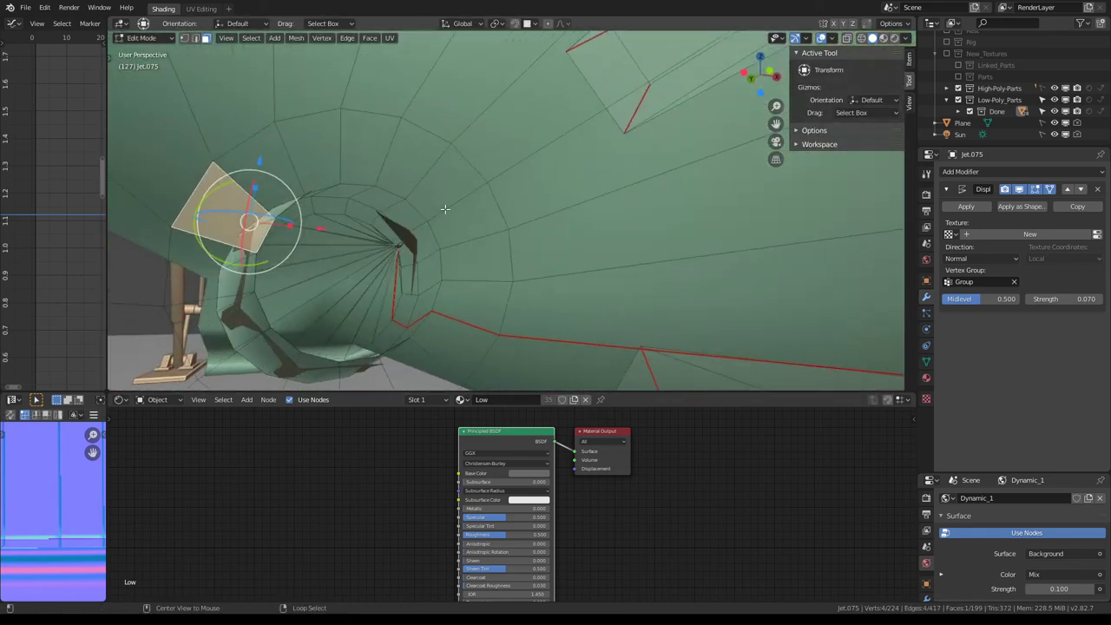
{"action": "left_click", "coordinate": [429, 221], "text": "alt"}
{"action": "scroll", "coordinate": [426, 223], "scroll_direction": "up", "scroll_amount": 6}
{"action": "scroll", "coordinate": [425, 223], "scroll_direction": "down", "scroll_amount": 2}
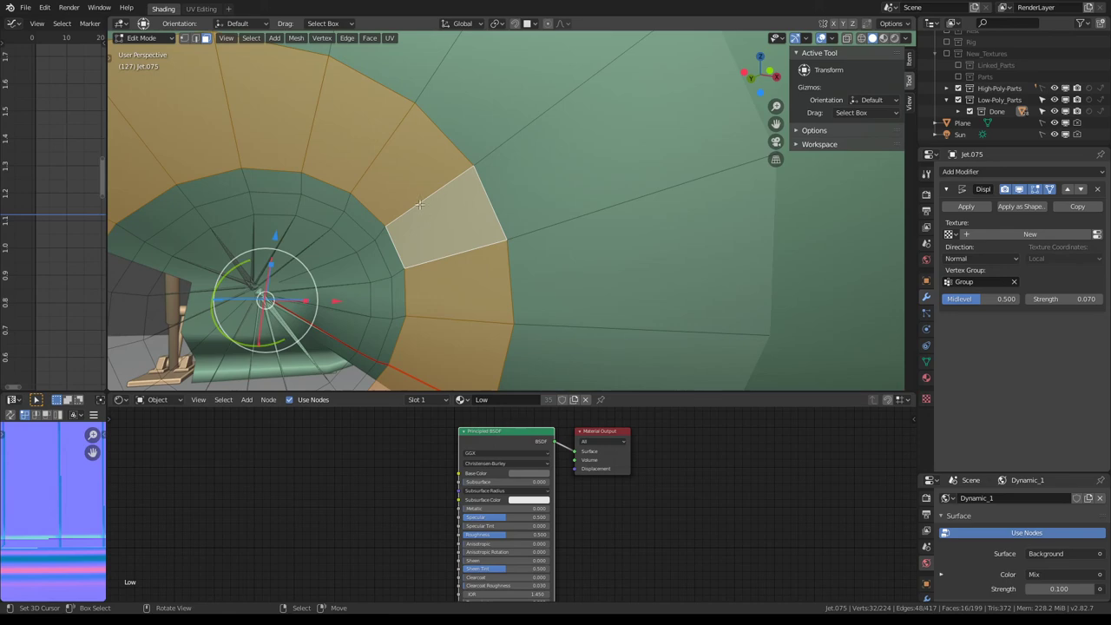
{"action": "key", "text": "2"}
{"action": "middle_click_drag", "start_coordinate": [391, 238], "coordinate": [520, 182]}
{"action": "scroll", "coordinate": [538, 173], "scroll_direction": "up", "scroll_amount": 2}
Back in Weight Paint with vertex masking on, paint the nozzle flare at weight 0.428
{"action": "key", "text": "Tab"}
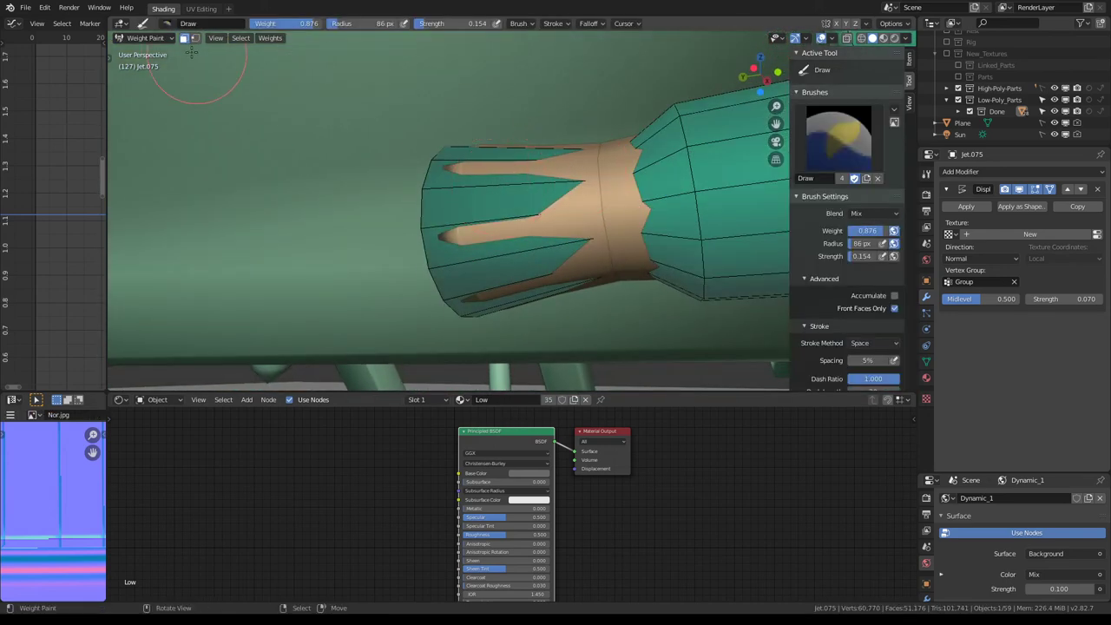
{"action": "left_click", "coordinate": [195, 38]}
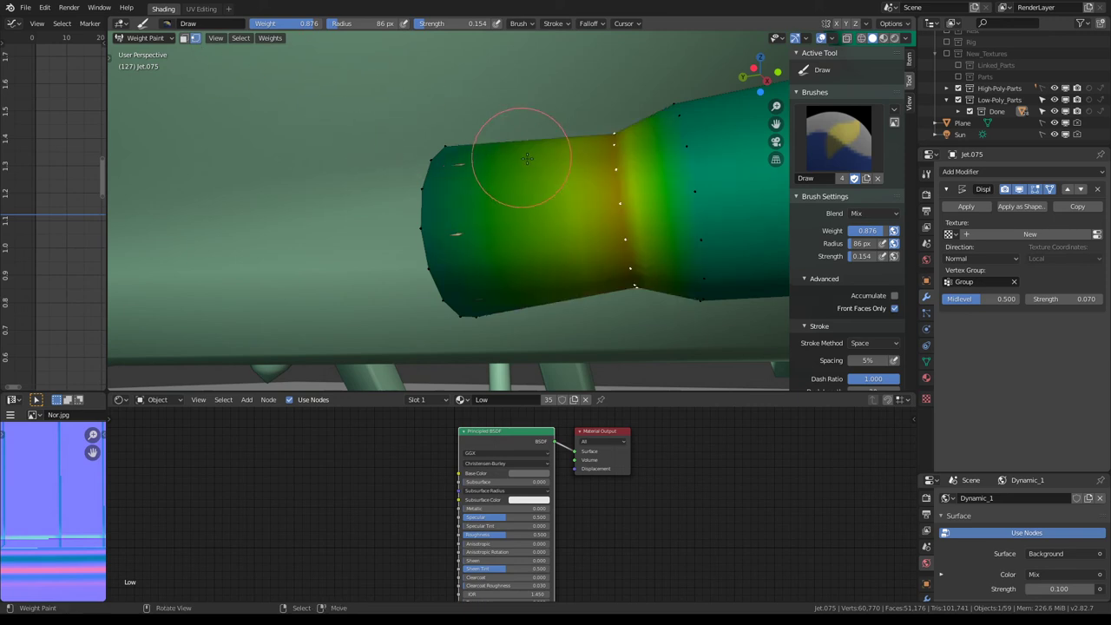
{"action": "middle_click_drag", "start_coordinate": [508, 154], "coordinate": [572, 177]}
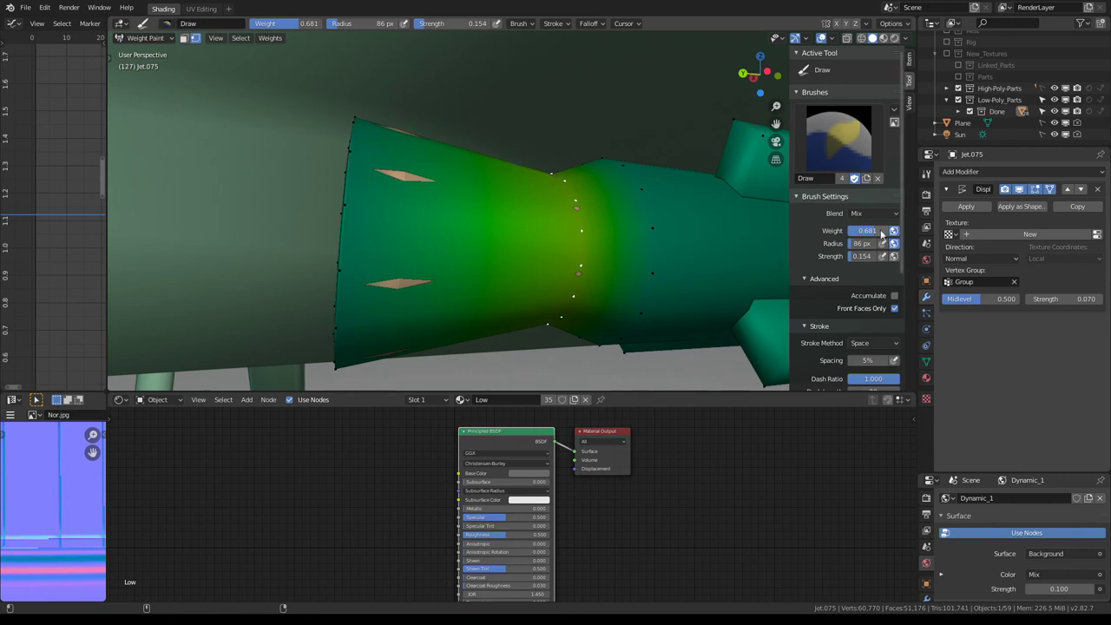
{"action": "middle_click_drag", "start_coordinate": [541, 218], "coordinate": [554, 217]}
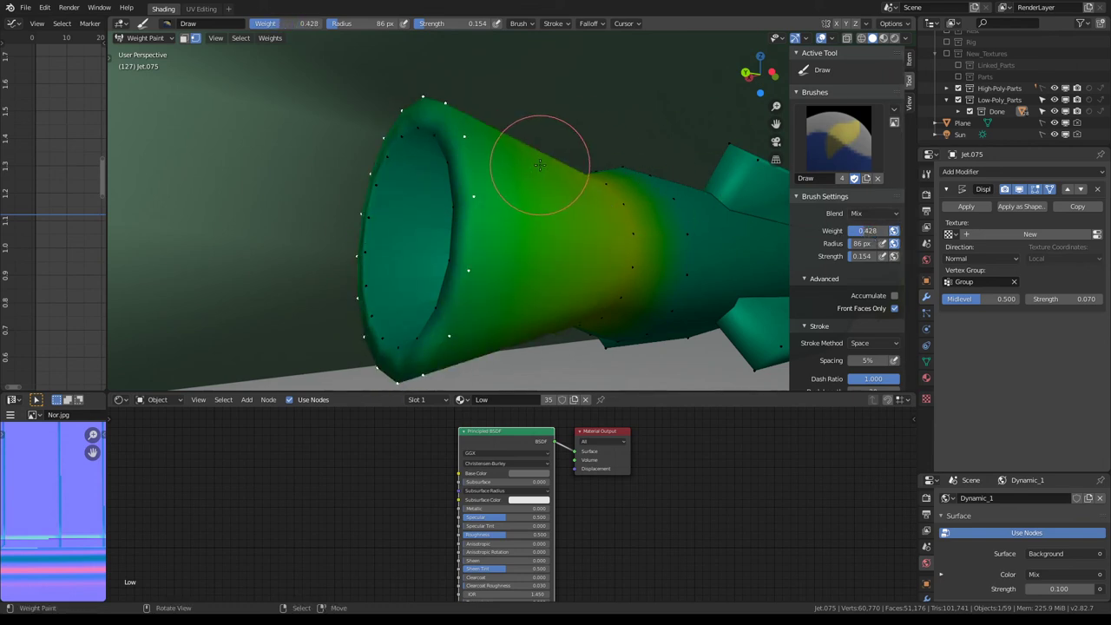
{"action": "mouse_move", "coordinate": [532, 161]}
{"action": "middle_mouse_down"}
{"action": "mouse_move", "coordinate": [598, 166]}
{"action": "mouse_move", "coordinate": [509, 148]}
{"action": "mouse_move", "coordinate": [322, 186]}
{"action": "middle_mouse_up"}
{"action": "scroll", "coordinate": [598, 166], "scroll_direction": "down", "scroll_amount": 2}
{"action": "scroll", "coordinate": [475, 163], "scroll_direction": "down", "scroll_amount": 2}
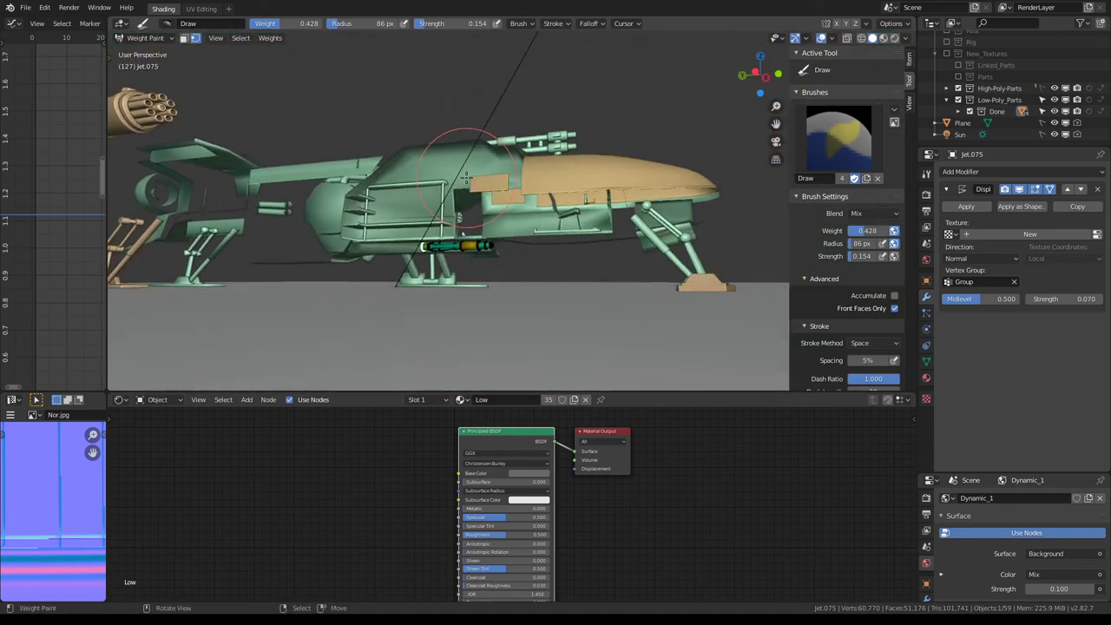
Switch to Object Mode and orbit around the finished jet, including the cockpit dome
{"action": "scroll", "coordinate": [386, 139], "scroll_direction": "up", "scroll_amount": 1}
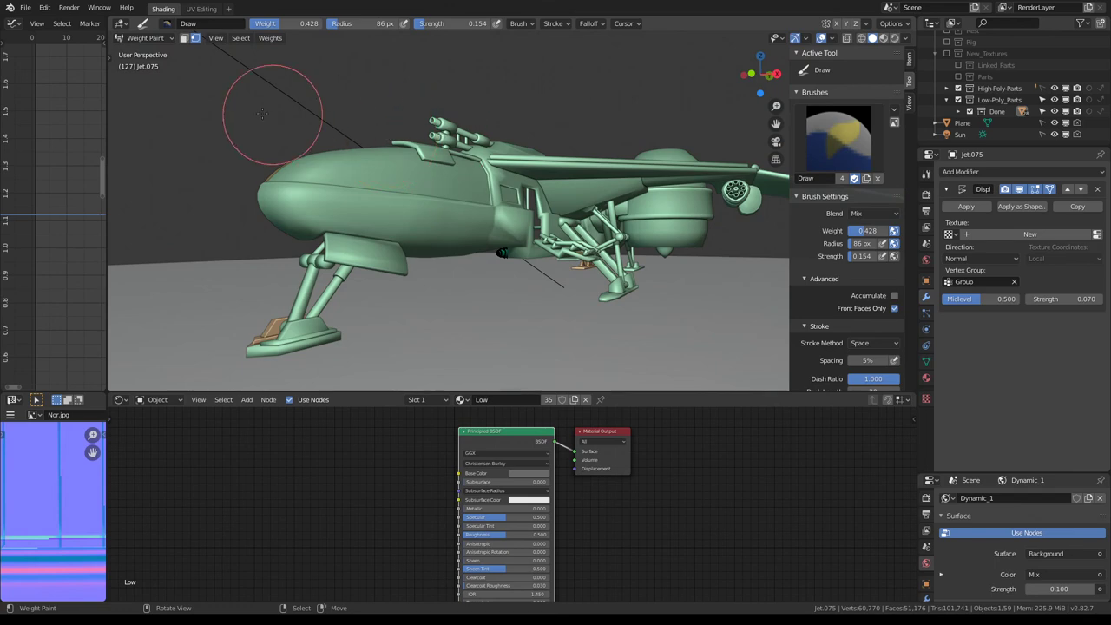
{"action": "left_click", "coordinate": [145, 38]}
{"action": "left_click", "coordinate": [149, 50]}
{"action": "scroll", "coordinate": [439, 162], "scroll_direction": "up", "scroll_amount": 3}
{"action": "mouse_move", "coordinate": [439, 163]}
{"action": "middle_mouse_down"}
{"action": "mouse_move", "coordinate": [272, 151]}
{"action": "mouse_move", "coordinate": [302, 152]}
{"action": "middle_mouse_up"}
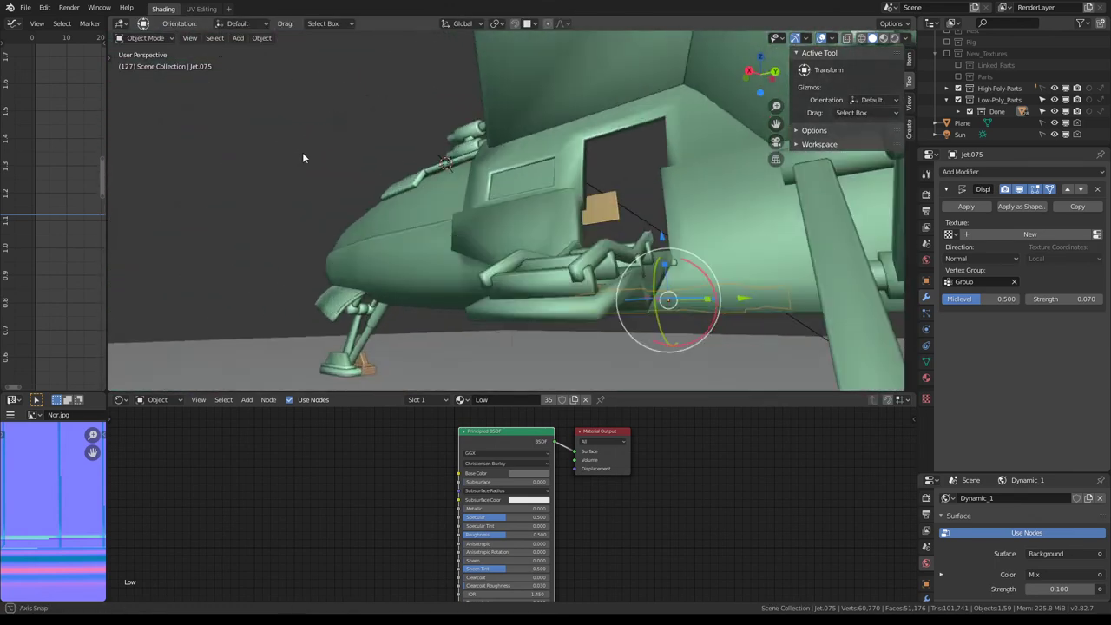
{"action": "scroll", "coordinate": [412, 217], "scroll_direction": "up", "scroll_amount": 3}
{"action": "mouse_move", "coordinate": [412, 217]}
{"action": "middle_mouse_down"}
{"action": "mouse_move", "coordinate": [341, 163]}
{"action": "mouse_move", "coordinate": [398, 164]}
{"action": "mouse_move", "coordinate": [400, 139]}
{"action": "mouse_move", "coordinate": [425, 145]}
{"action": "mouse_move", "coordinate": [404, 158]}
{"action": "mouse_move", "coordinate": [372, 132]}
{"action": "mouse_move", "coordinate": [310, 133]}
{"action": "mouse_move", "coordinate": [622, 151]}
{"action": "middle_mouse_up"}
{"action": "scroll", "coordinate": [425, 148], "scroll_direction": "down", "scroll_amount": 3}
{"action": "scroll", "coordinate": [401, 148], "scroll_direction": "up", "scroll_amount": 5}
{"action": "scroll", "coordinate": [404, 147], "scroll_direction": "up", "scroll_amount": 2}
{"action": "scroll", "coordinate": [402, 151], "scroll_direction": "down", "scroll_amount": 4}
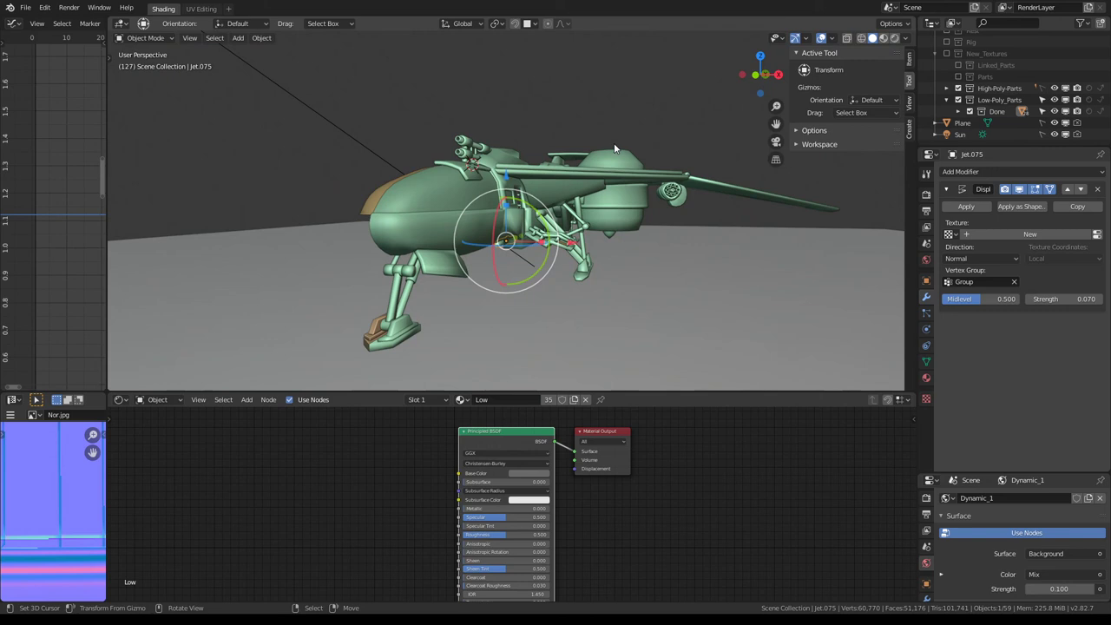
{"action": "scroll", "coordinate": [613, 148], "scroll_direction": "up", "scroll_amount": 3}
{"action": "middle_click_drag", "start_coordinate": [613, 147], "coordinate": [549, 189]}
{"action": "scroll", "coordinate": [589, 160], "scroll_direction": "down", "scroll_amount": 2}
Clear the selection in the outliner and save as Futuristic_combat_jet_Linked_Objects_blend.blend
{"action": "left_click", "coordinate": [549, 186]}
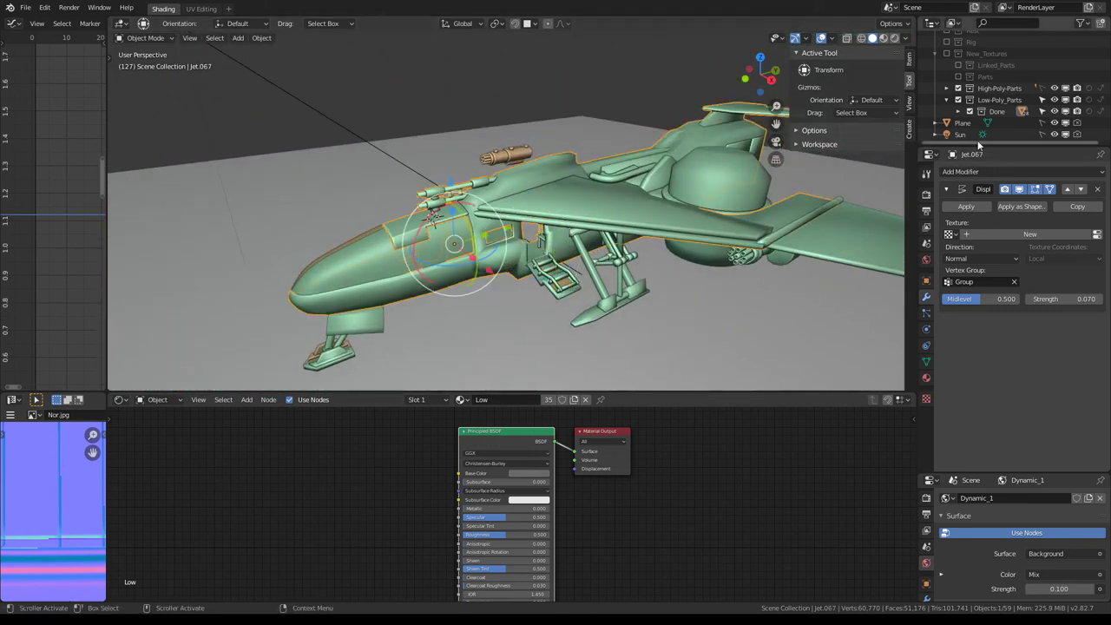
{"action": "left_click", "coordinate": [967, 104]}
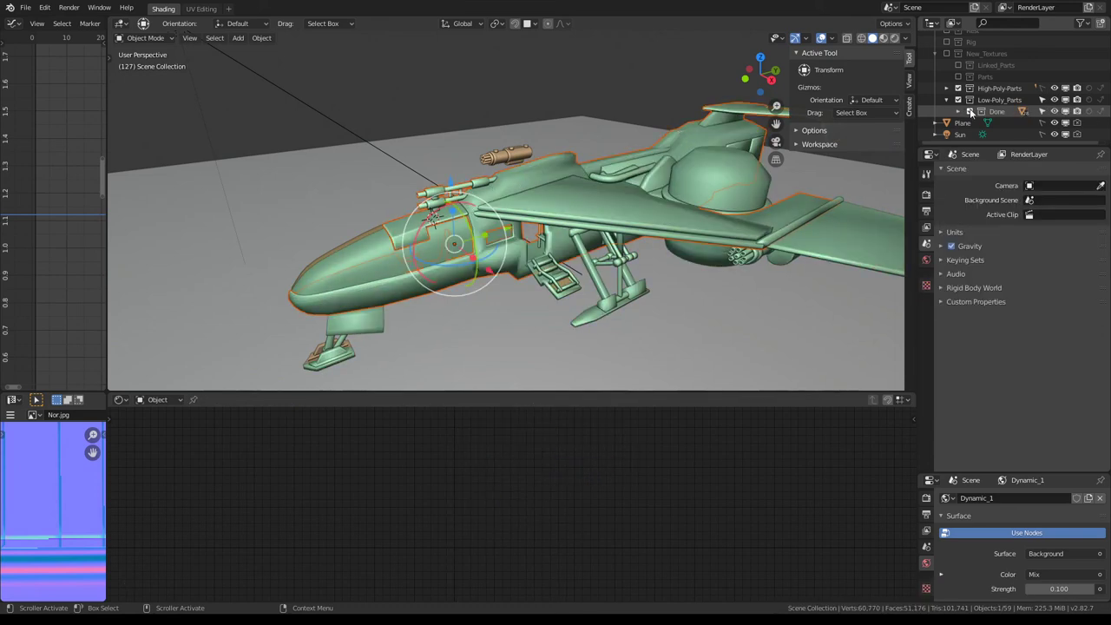
{"action": "scroll", "coordinate": [702, 295], "scroll_direction": "up", "scroll_amount": 3}
{"action": "mouse_move", "coordinate": [702, 295]}
{"action": "middle_mouse_down"}
{"action": "mouse_move", "coordinate": [581, 209]}
{"action": "mouse_move", "coordinate": [511, 194]}
{"action": "mouse_move", "coordinate": [774, 236]}
{"action": "mouse_move", "coordinate": [652, 203]}
{"action": "mouse_move", "coordinate": [720, 203]}
{"action": "mouse_move", "coordinate": [568, 245]}
{"action": "mouse_move", "coordinate": [486, 217]}
{"action": "middle_mouse_up"}
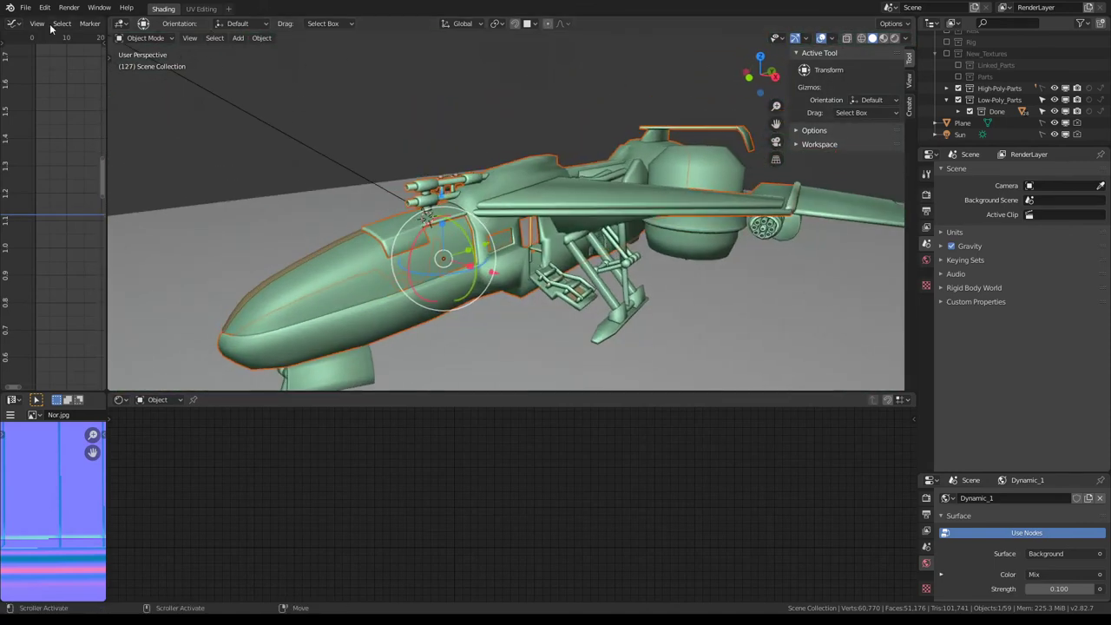
{"action": "left_click", "coordinate": [18, 11]}
{"action": "left_click", "coordinate": [39, 96]}
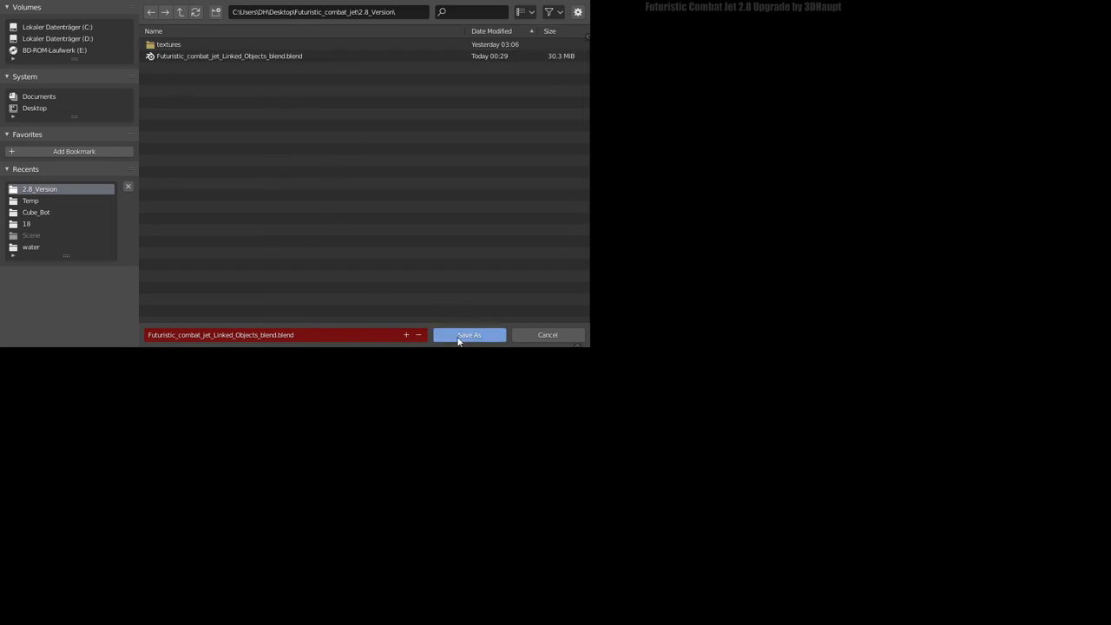
{"action": "left_click", "coordinate": [459, 338]}
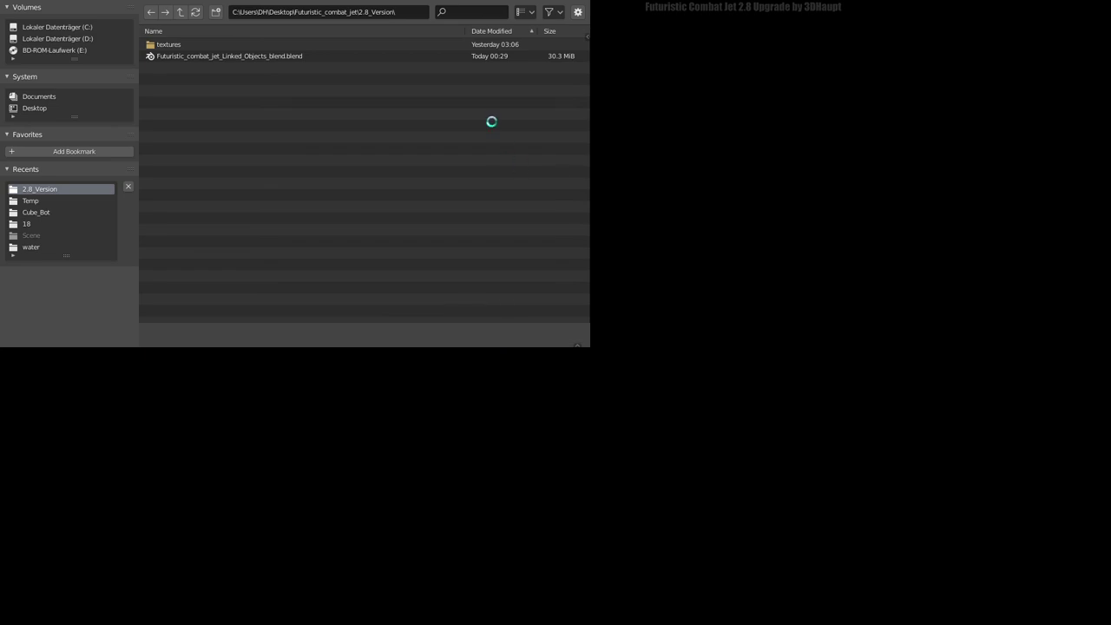